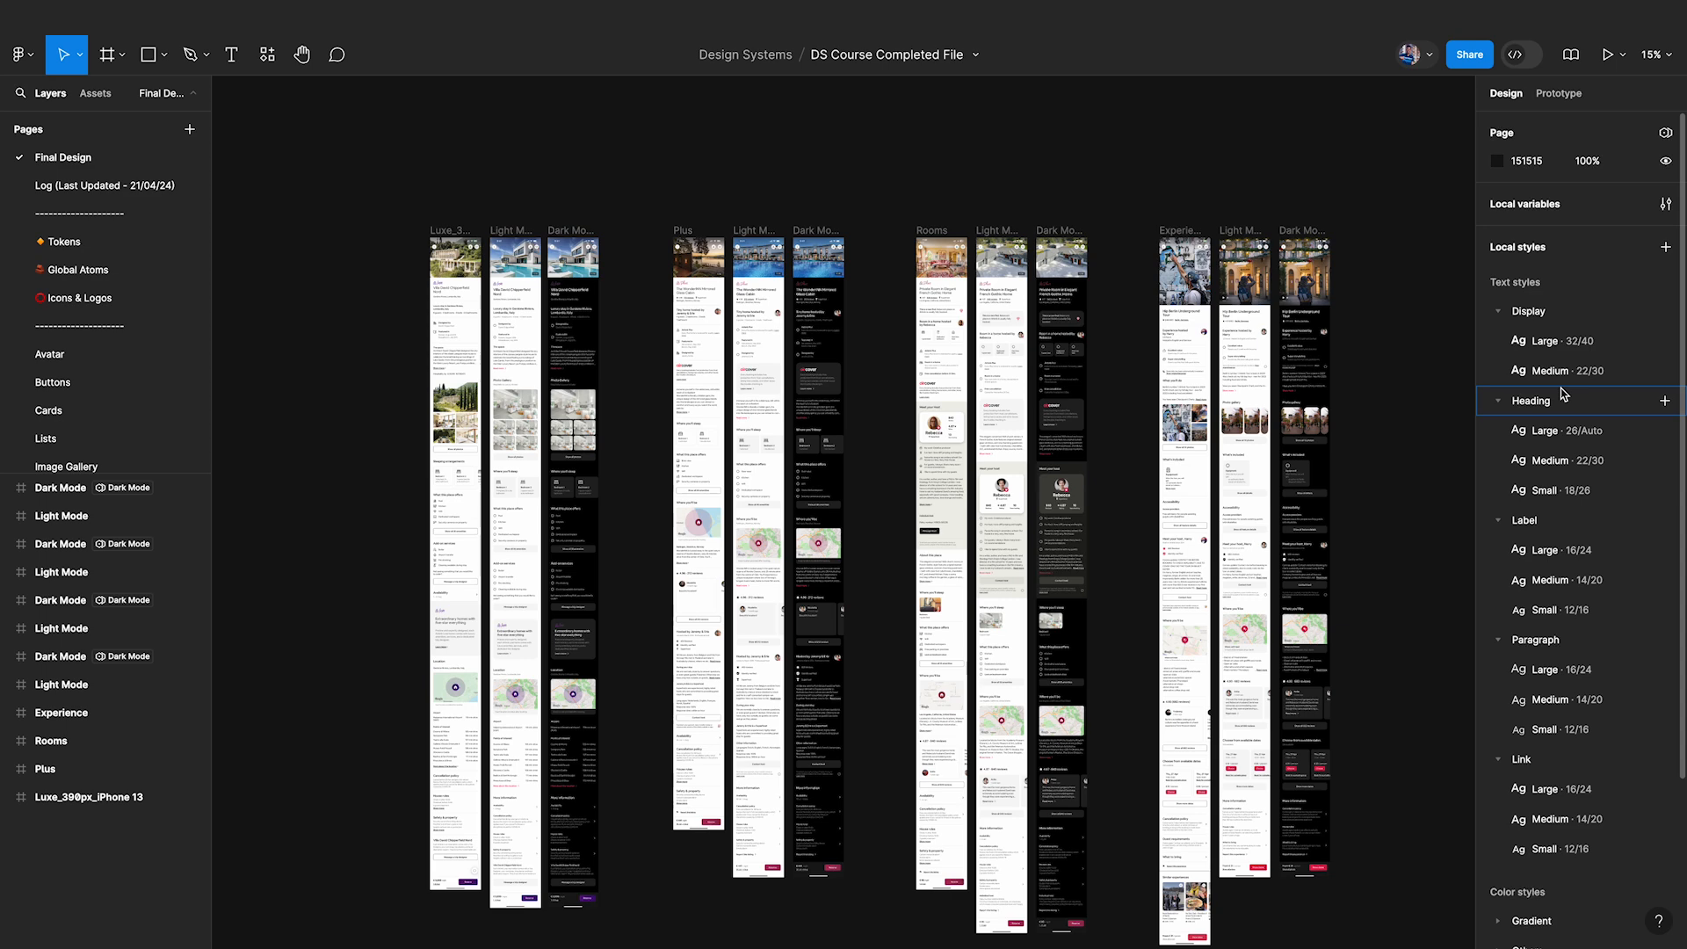
Select the Title Card instance in the Luxe light-mode screen and go to its main component.
scroll(490, 304, "up", 10)
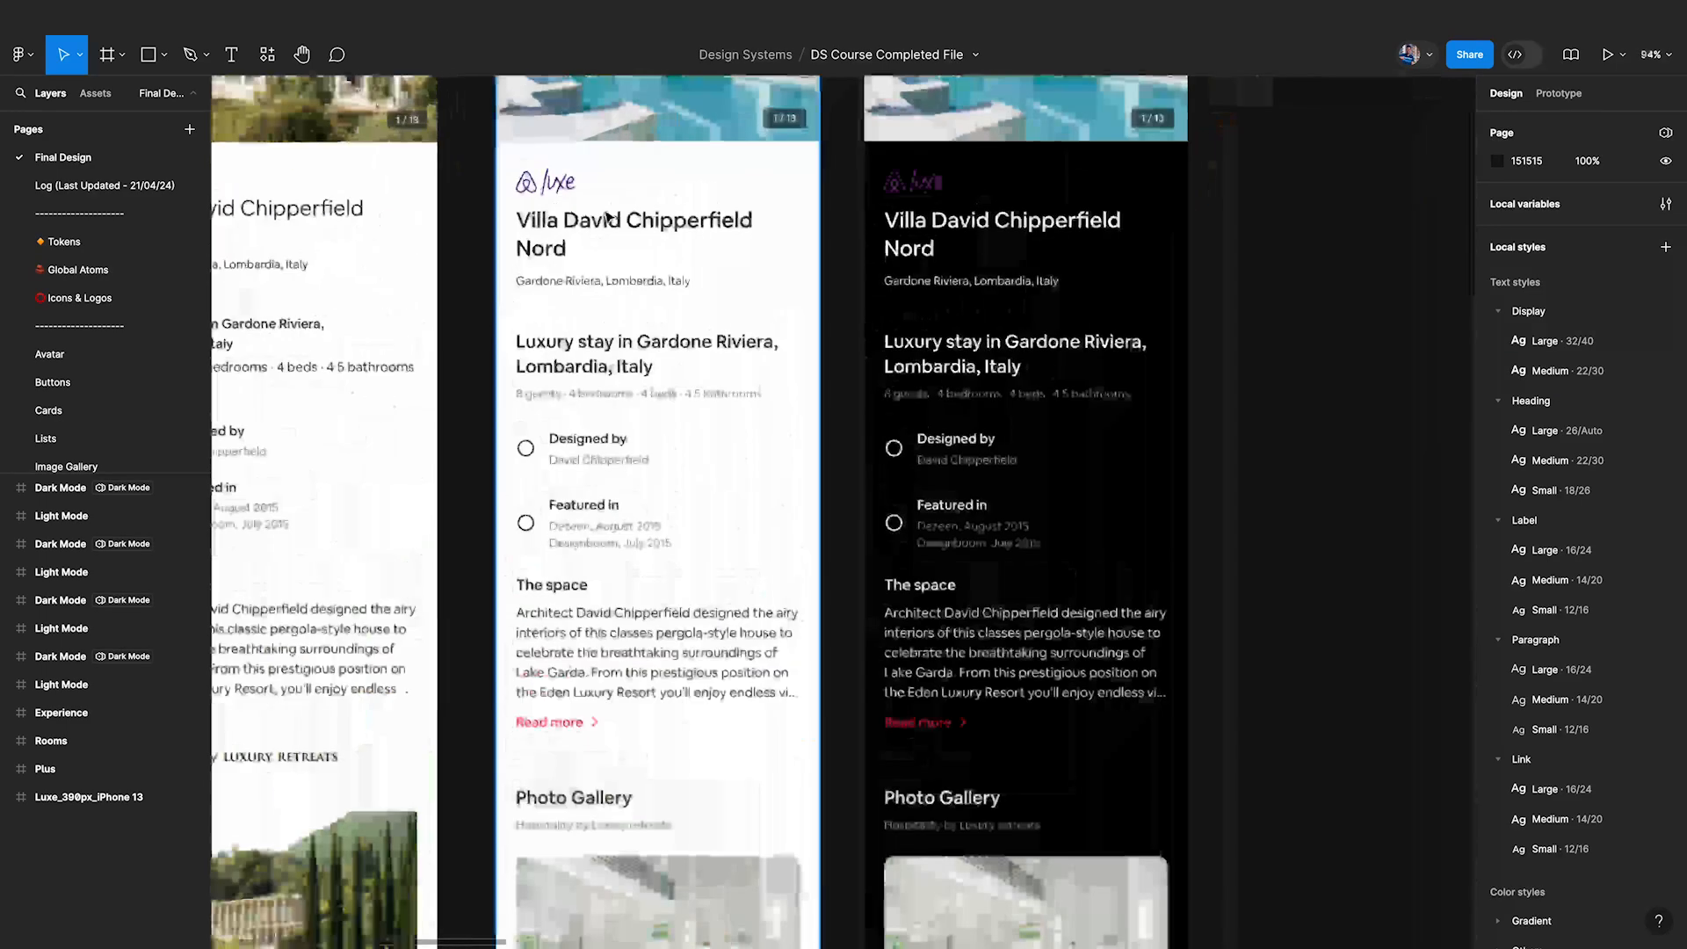
left_click(644, 345, "super")
left_click(615, 234)
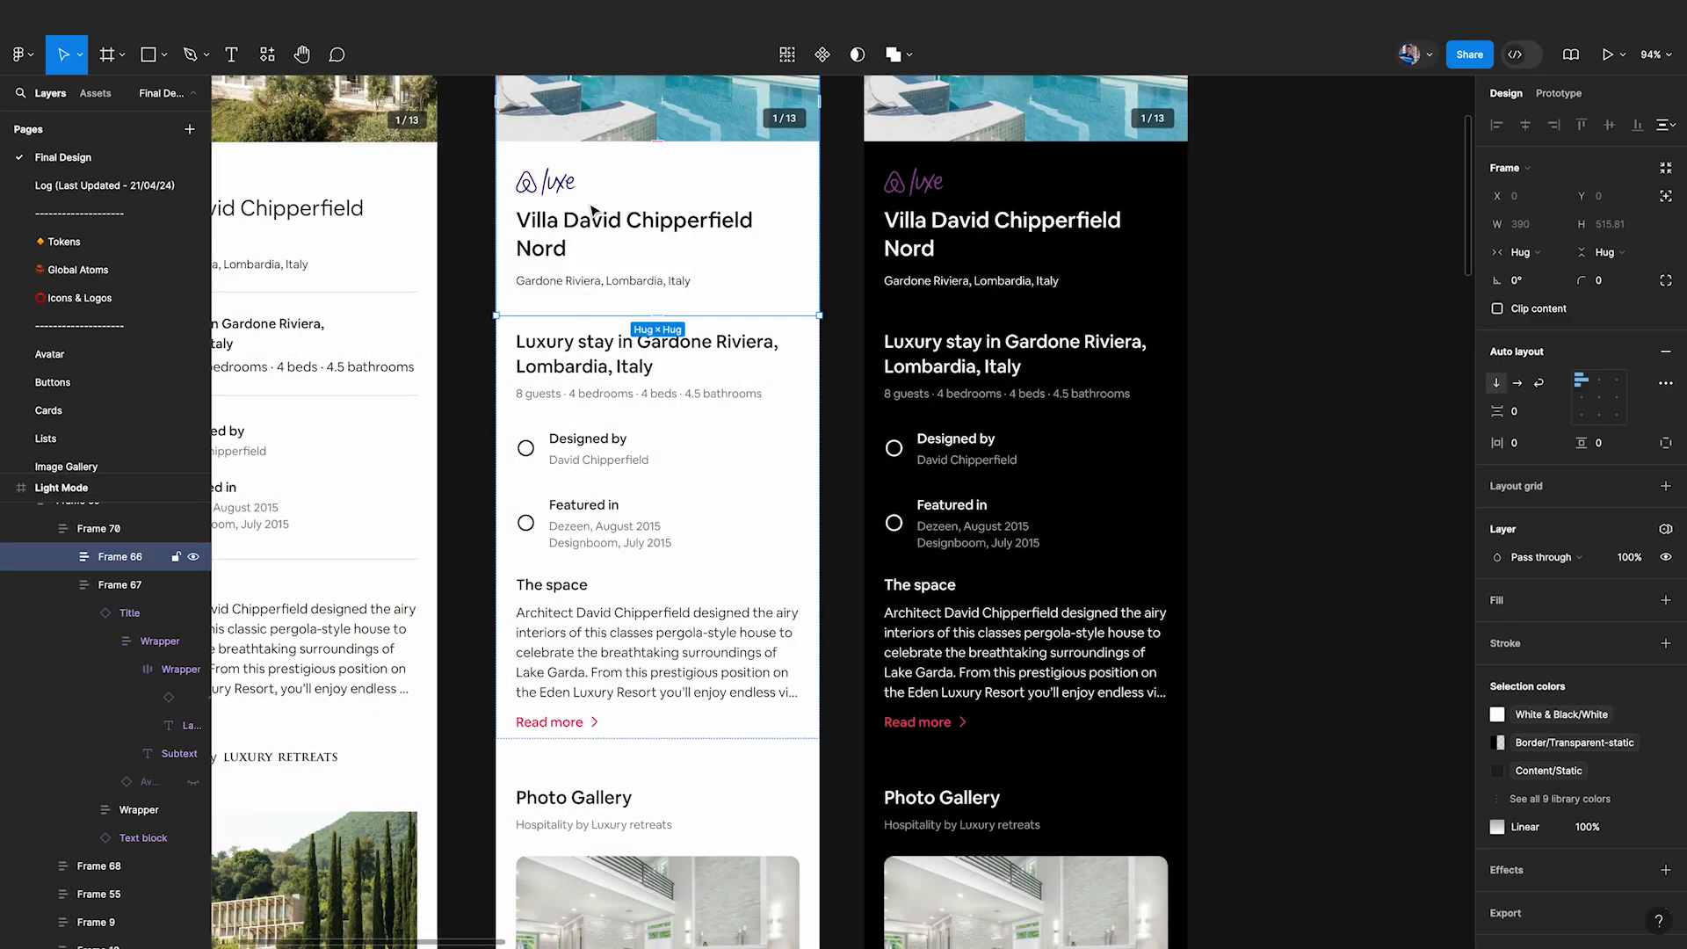
double_click(593, 211)
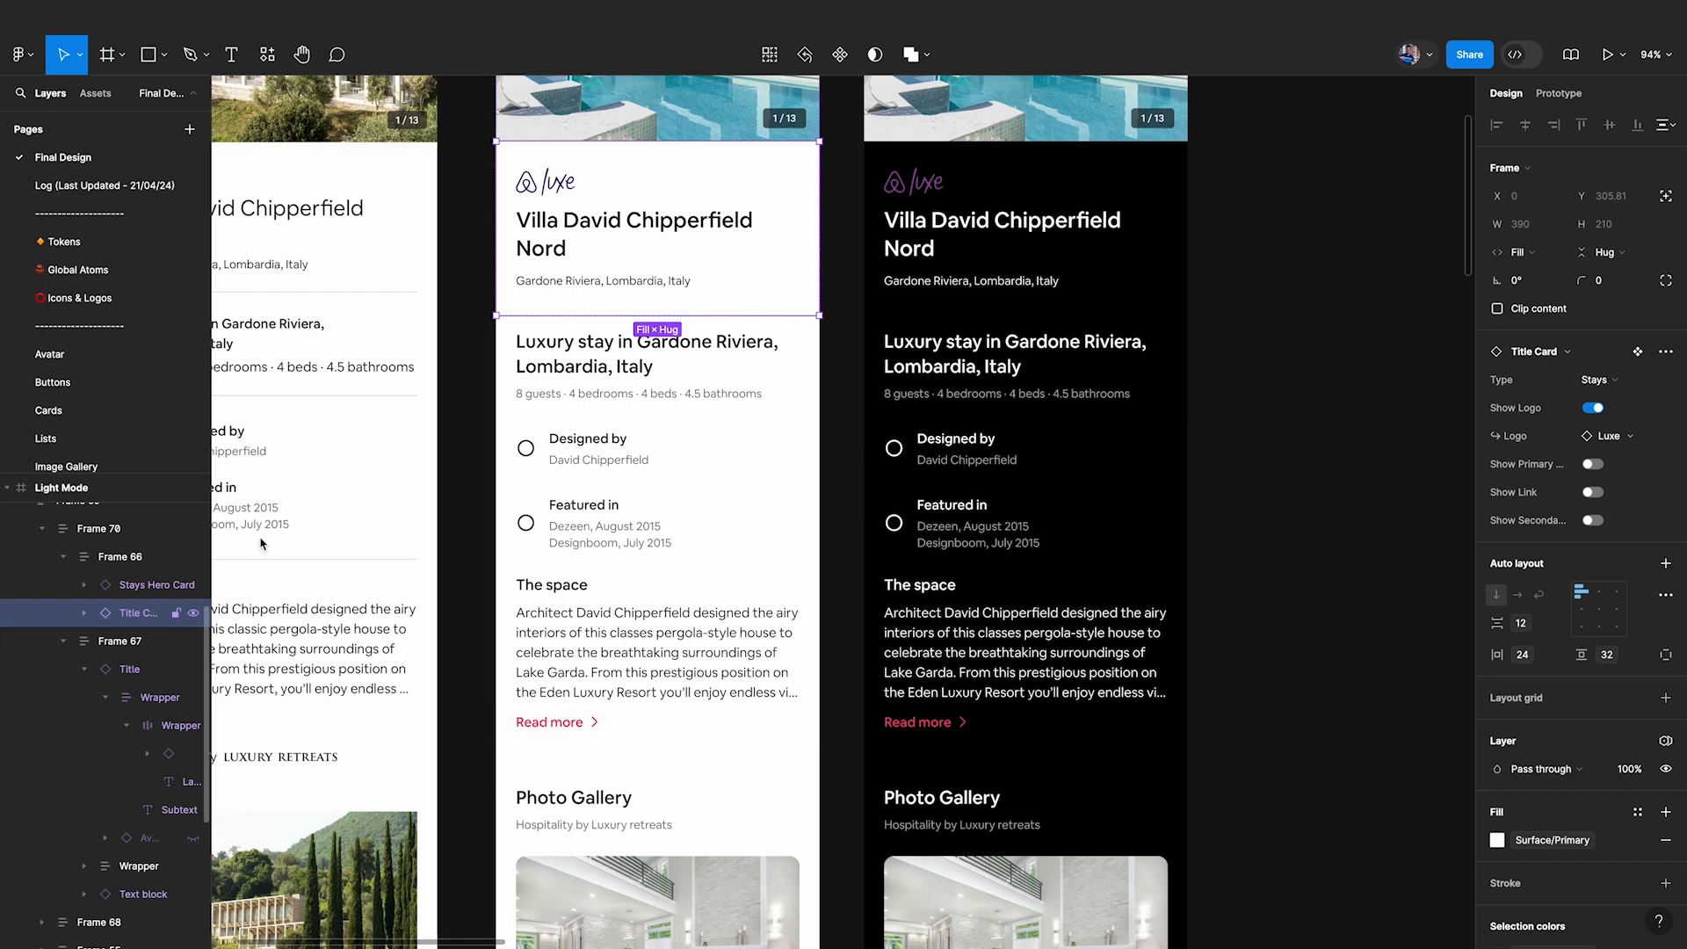
left_click(1637, 353)
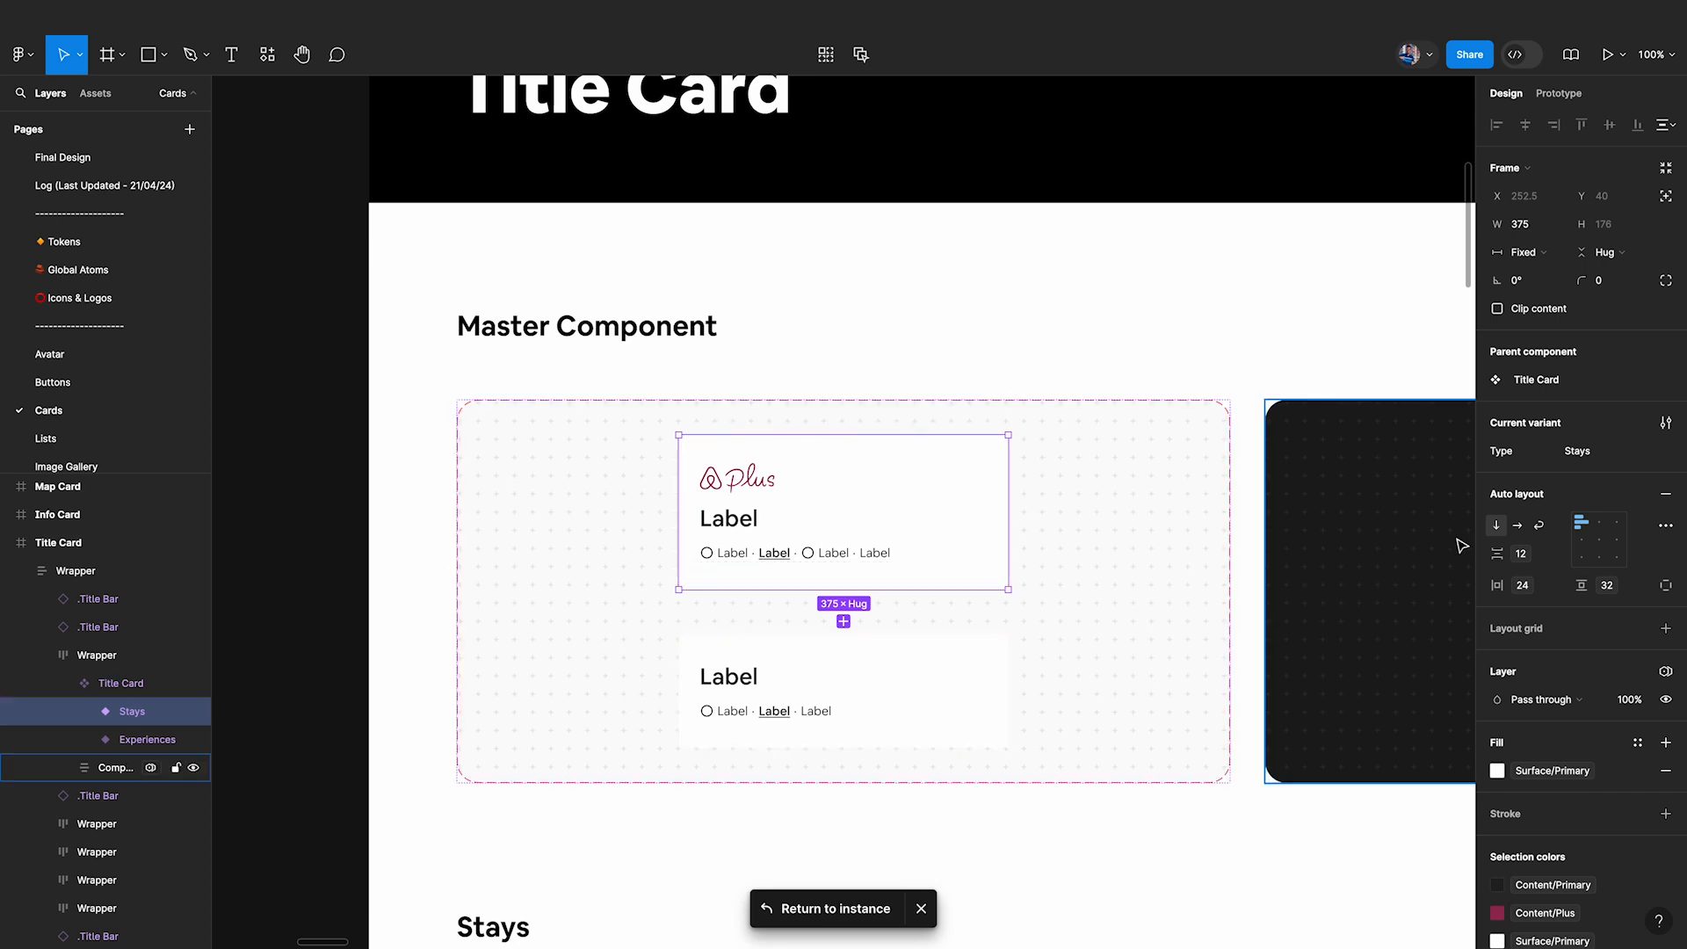
Inspect the text styles available for the heading label in the Stays variant of the Title Card component.
left_click(736, 530)
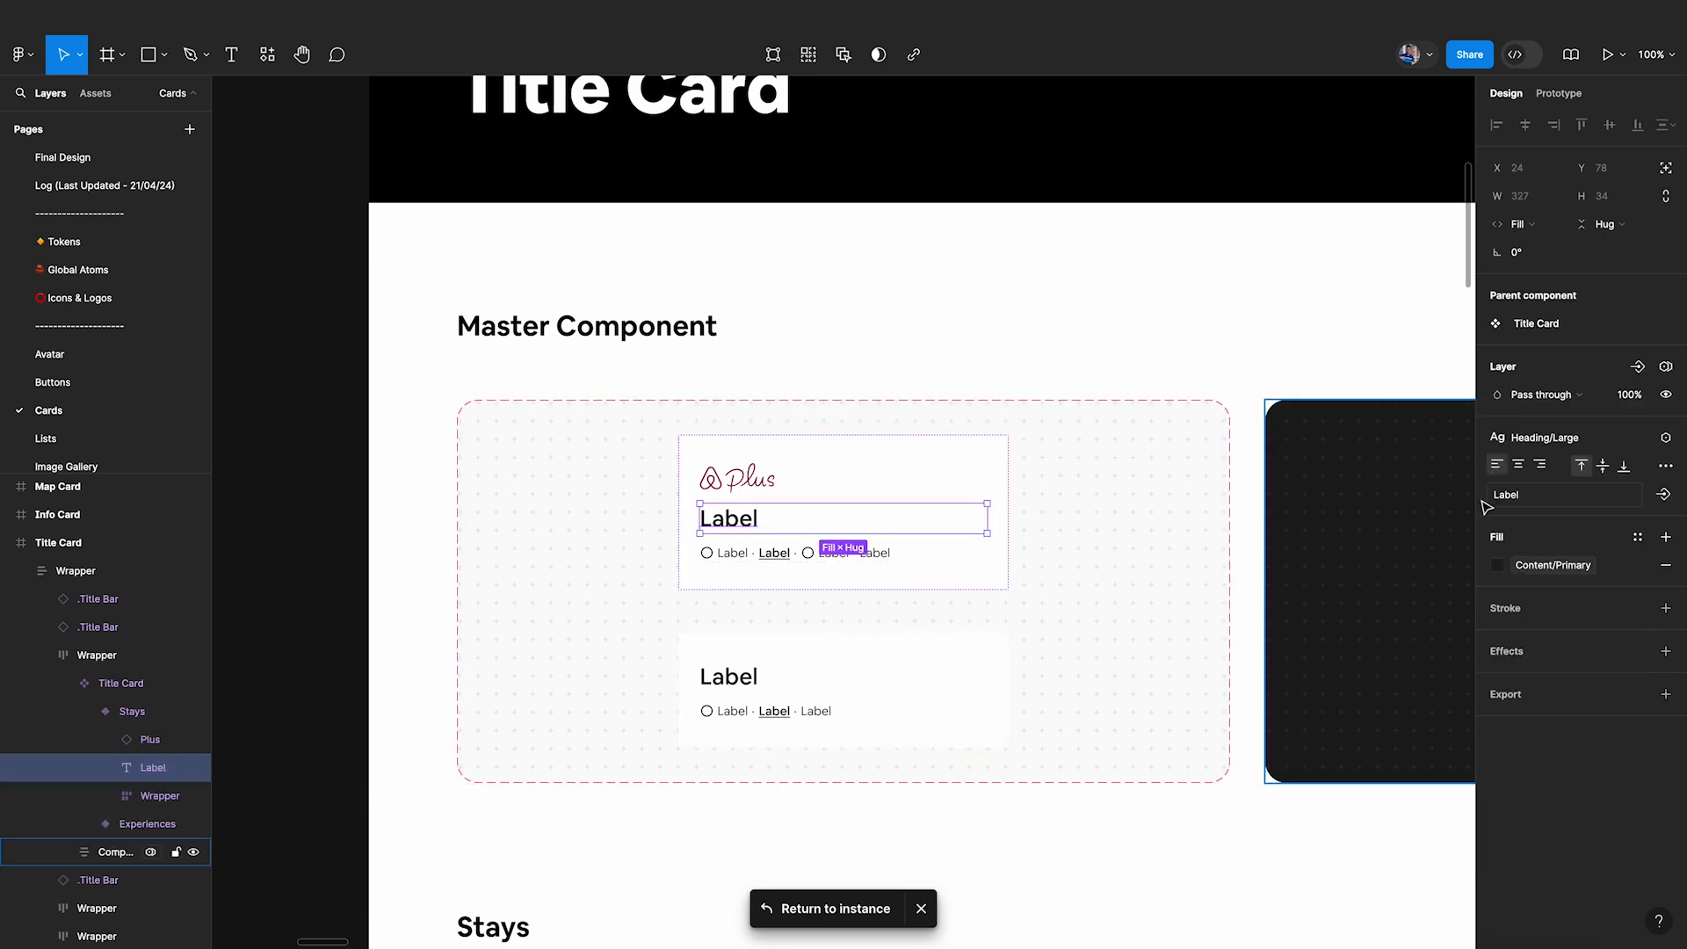
left_click(1548, 441)
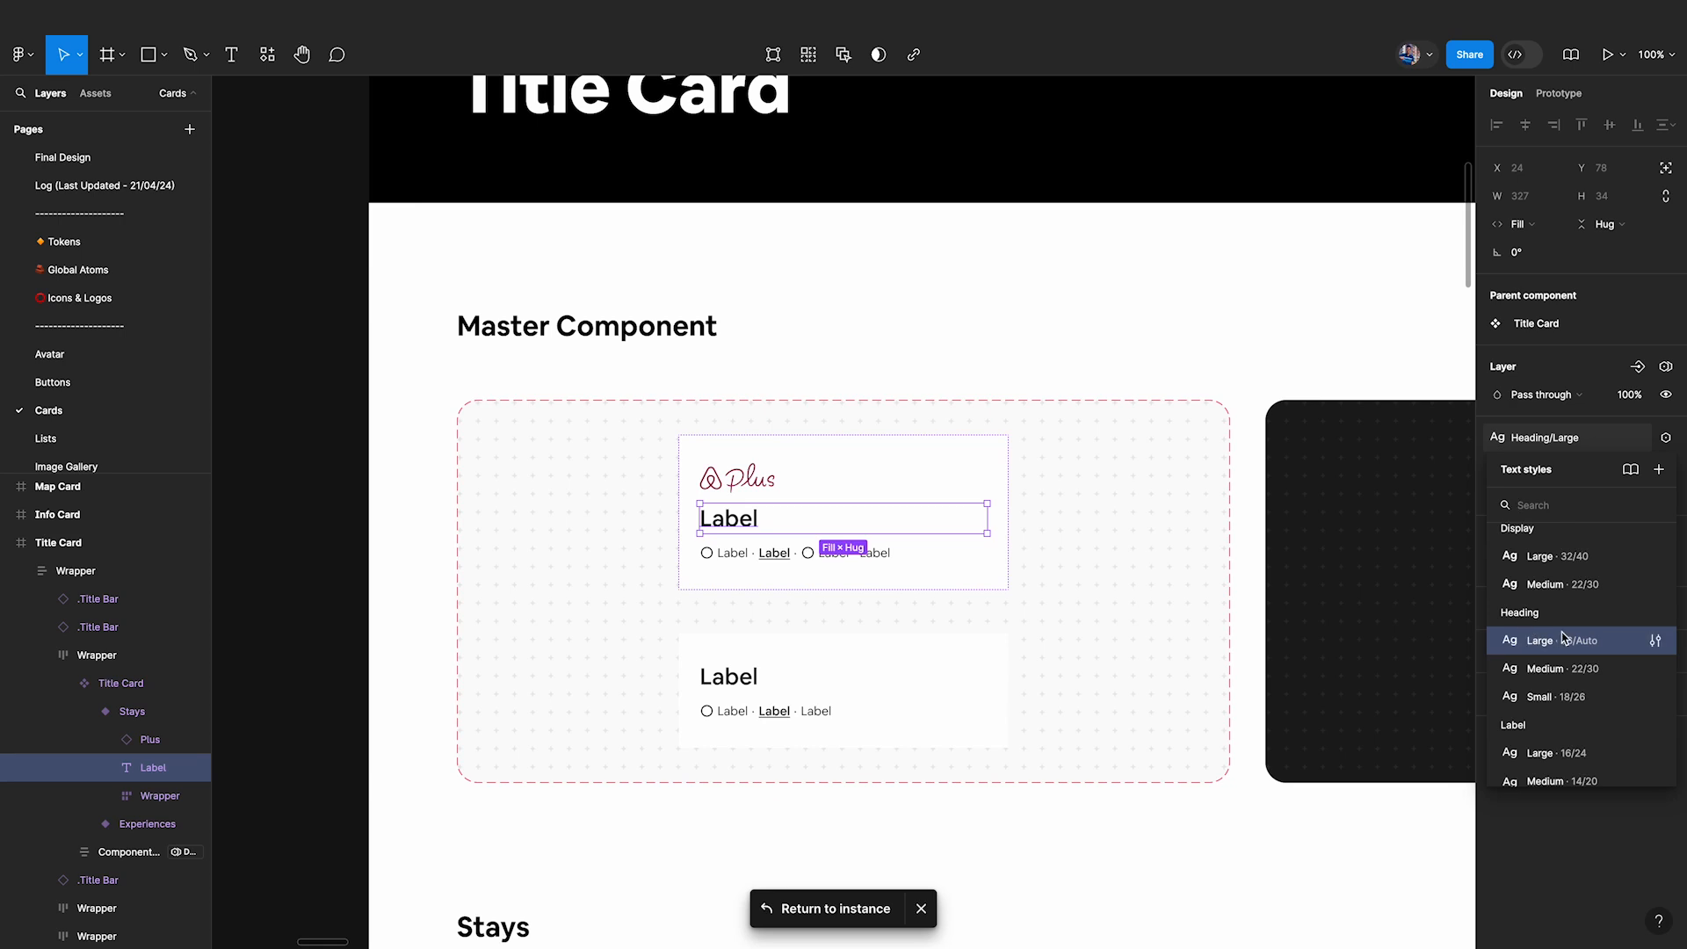
scroll(1563, 636, "down", 5)
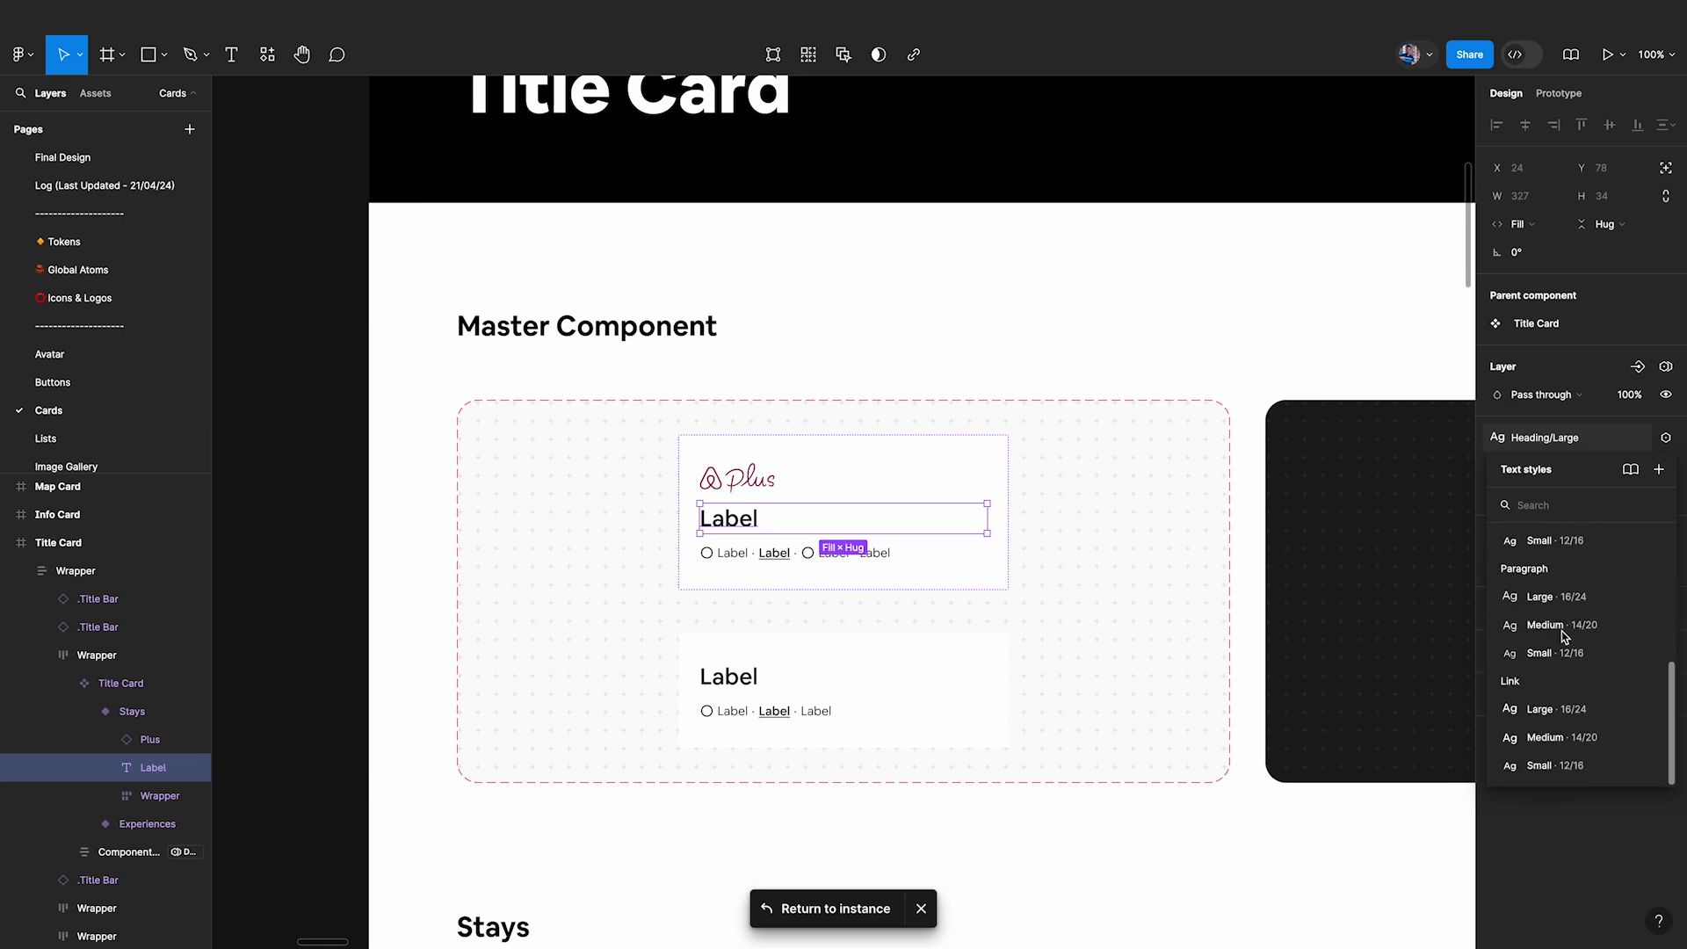
scroll(1563, 636, "up", 5)
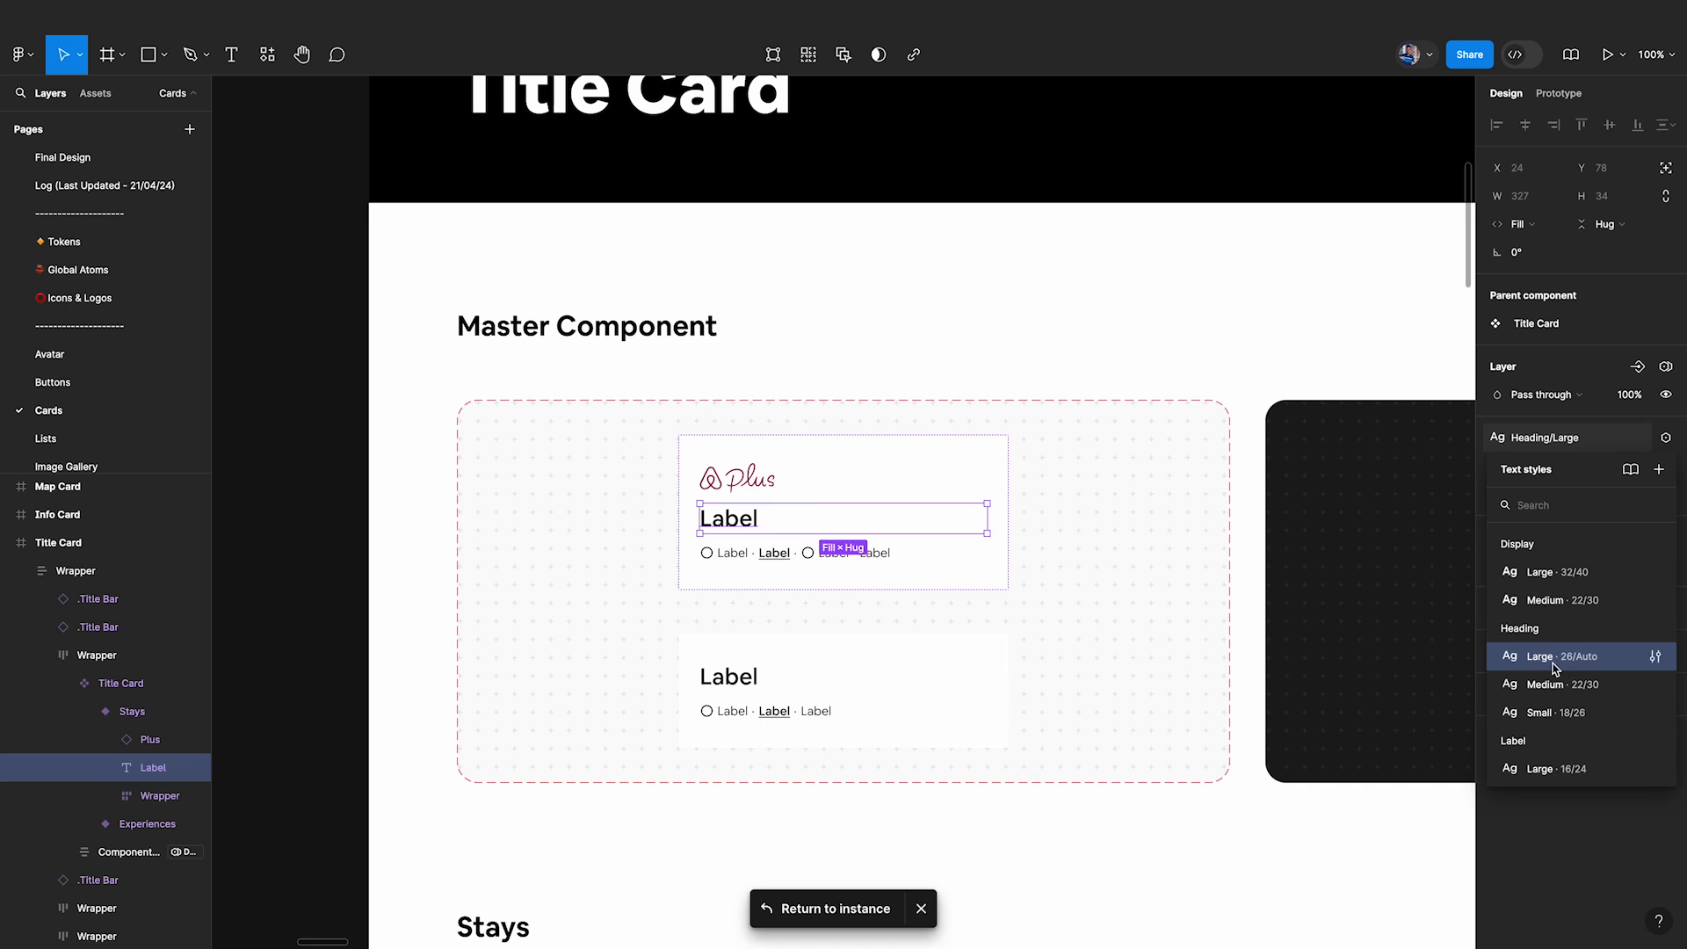
left_click(349, 389)
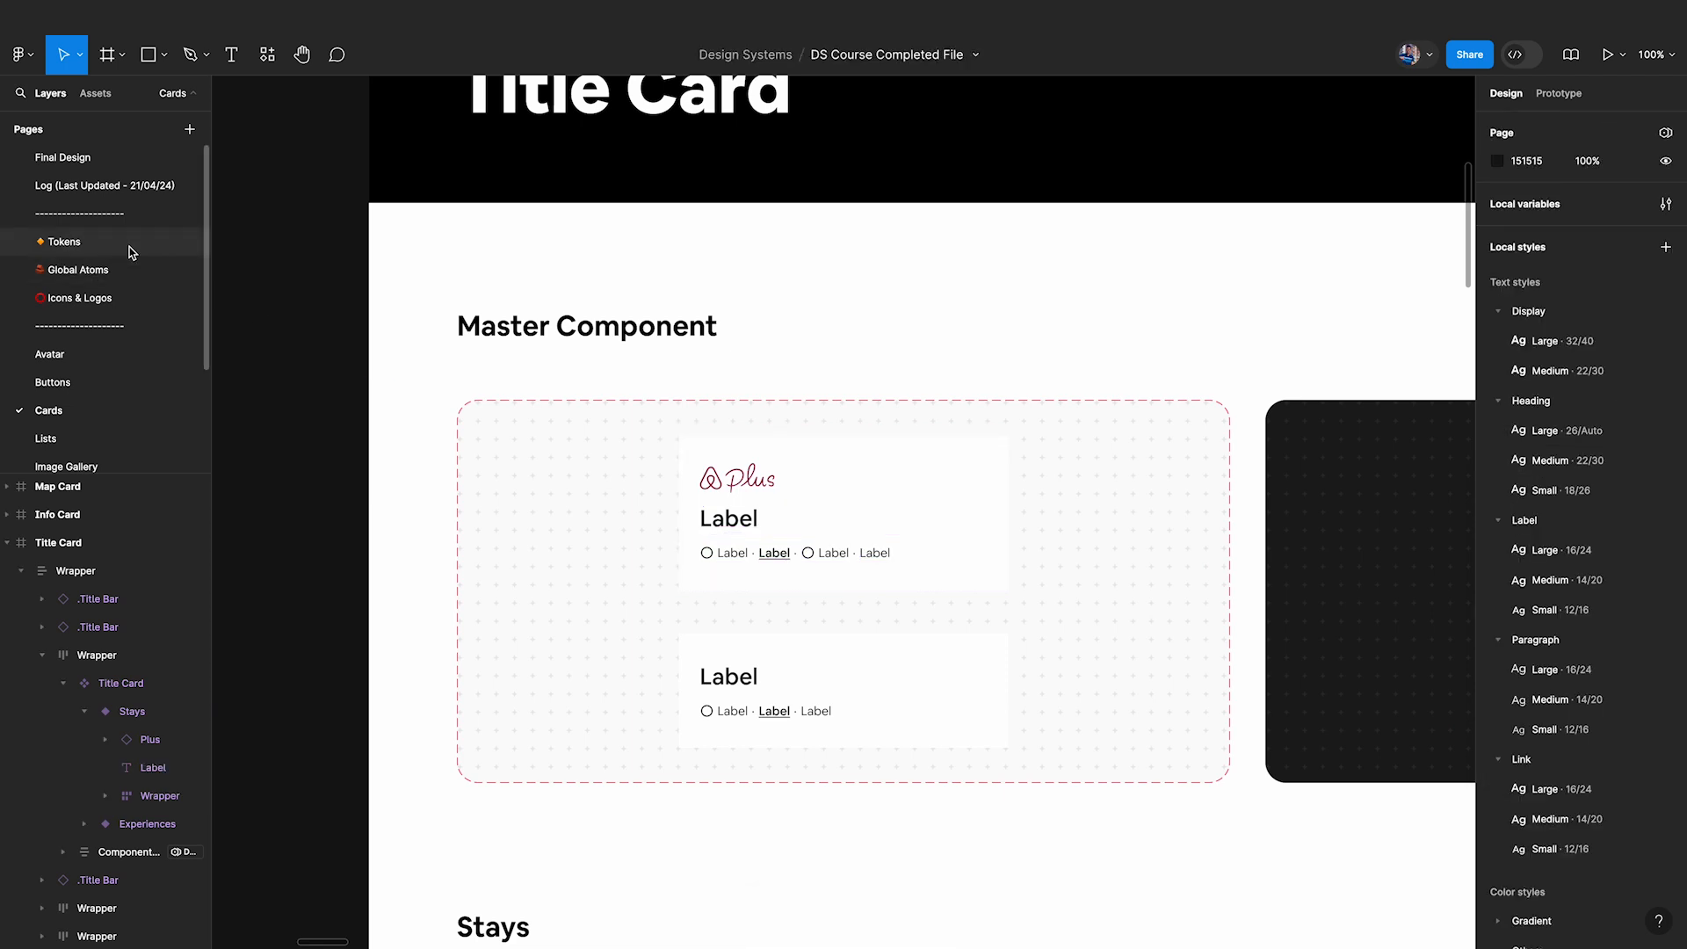
Open the Tokens page and examine the white and black, neutral and brand colour palettes in the Colors frame.
left_click(99, 248)
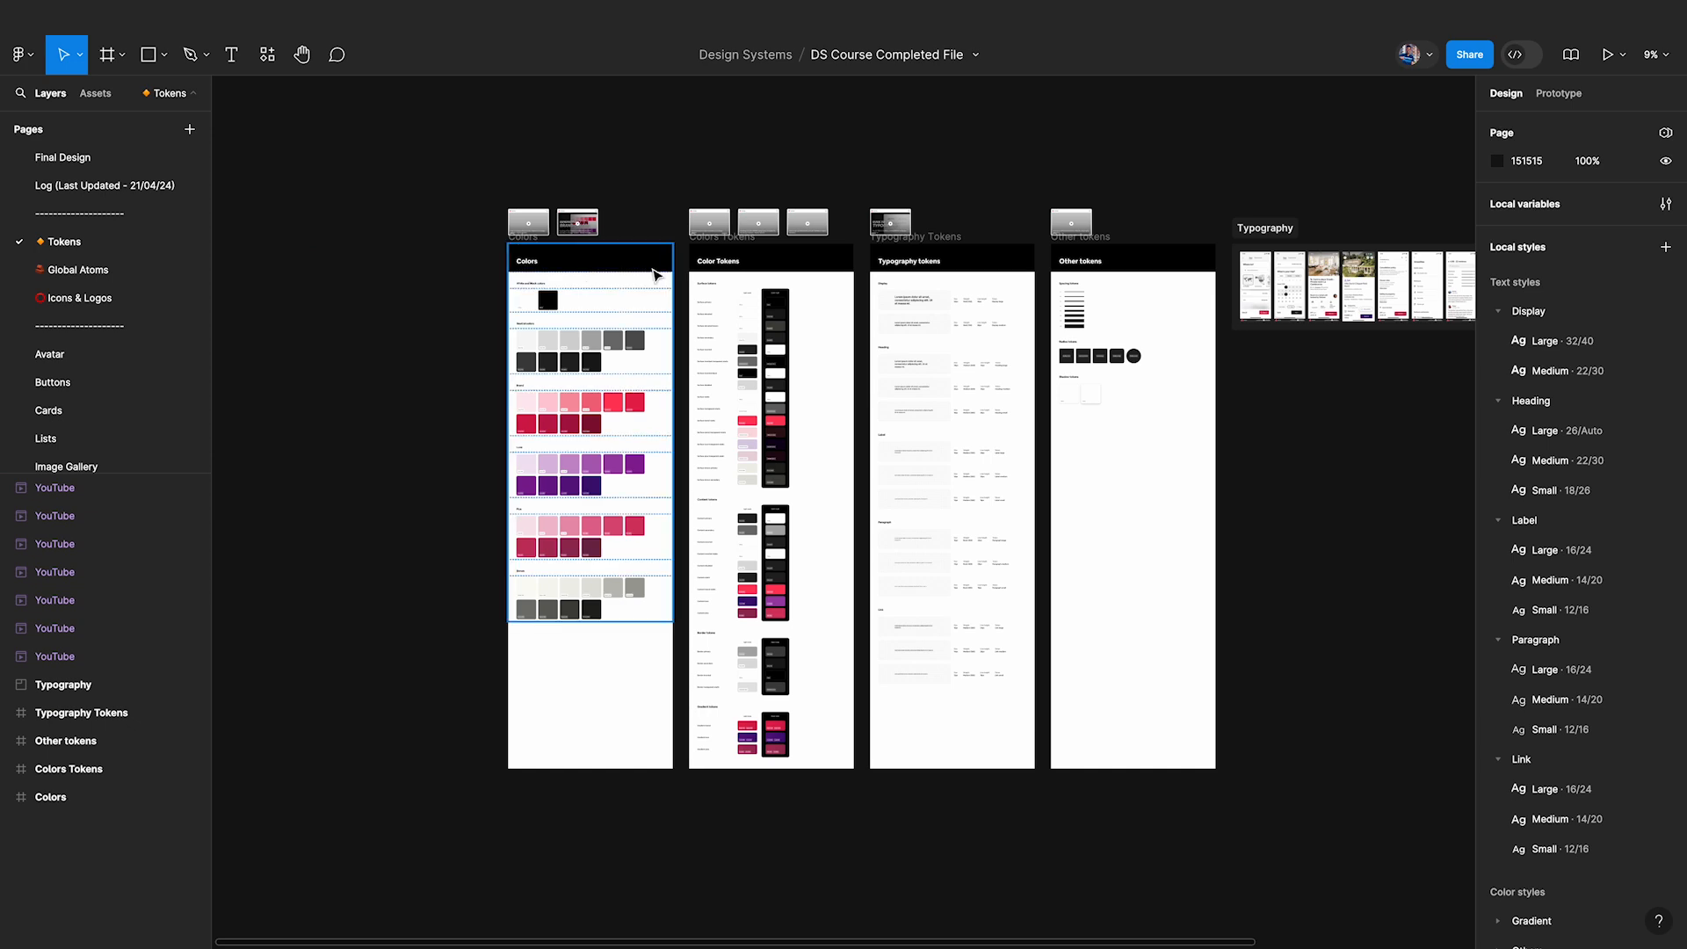
scroll(651, 274, "up", 5)
scroll(426, 530, "up", 4)
scroll(425, 531, "down", 1)
scroll(426, 531, "up", 3)
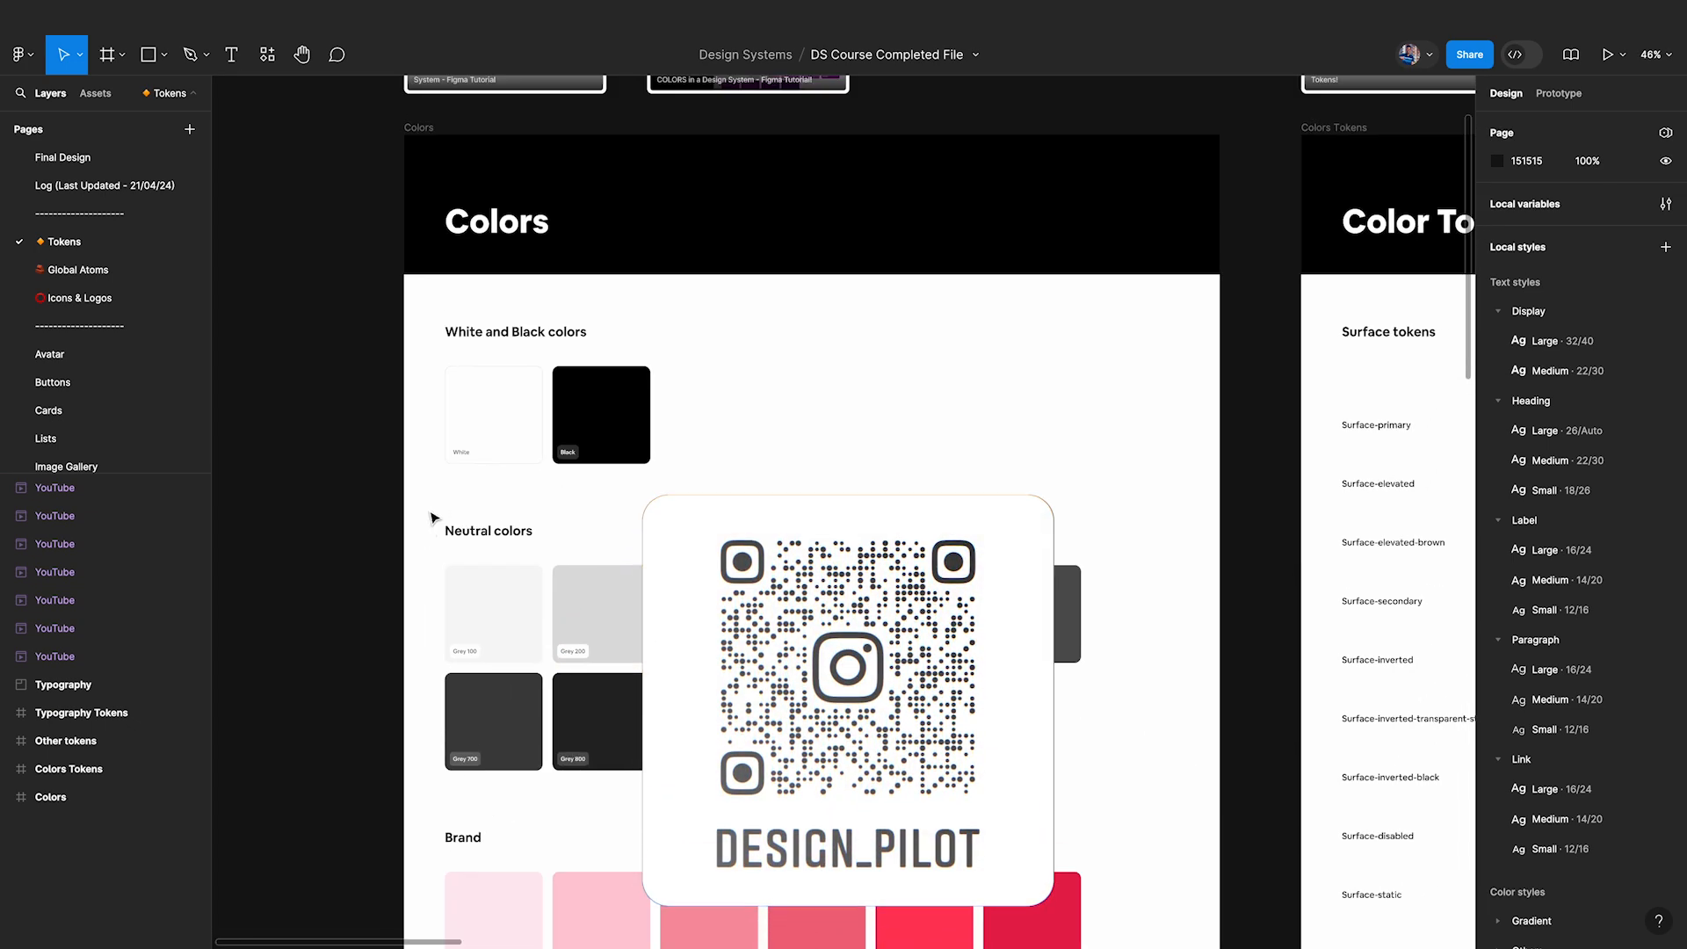
scroll(474, 435, "down", 4)
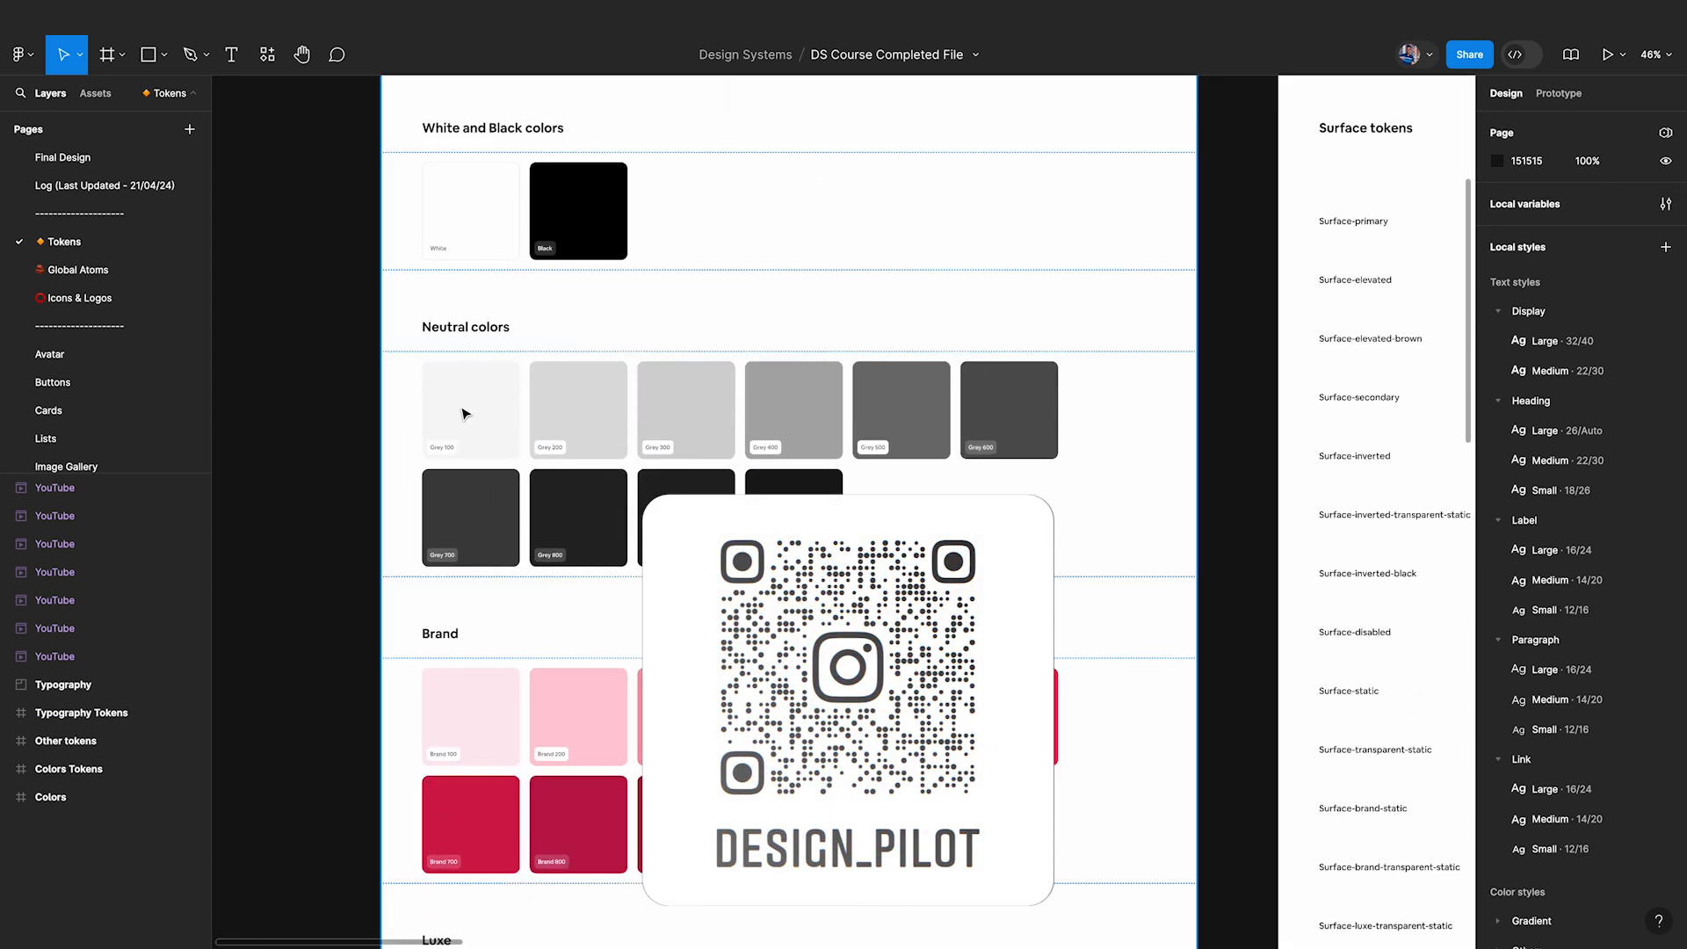
scroll(718, 455, "up", 3)
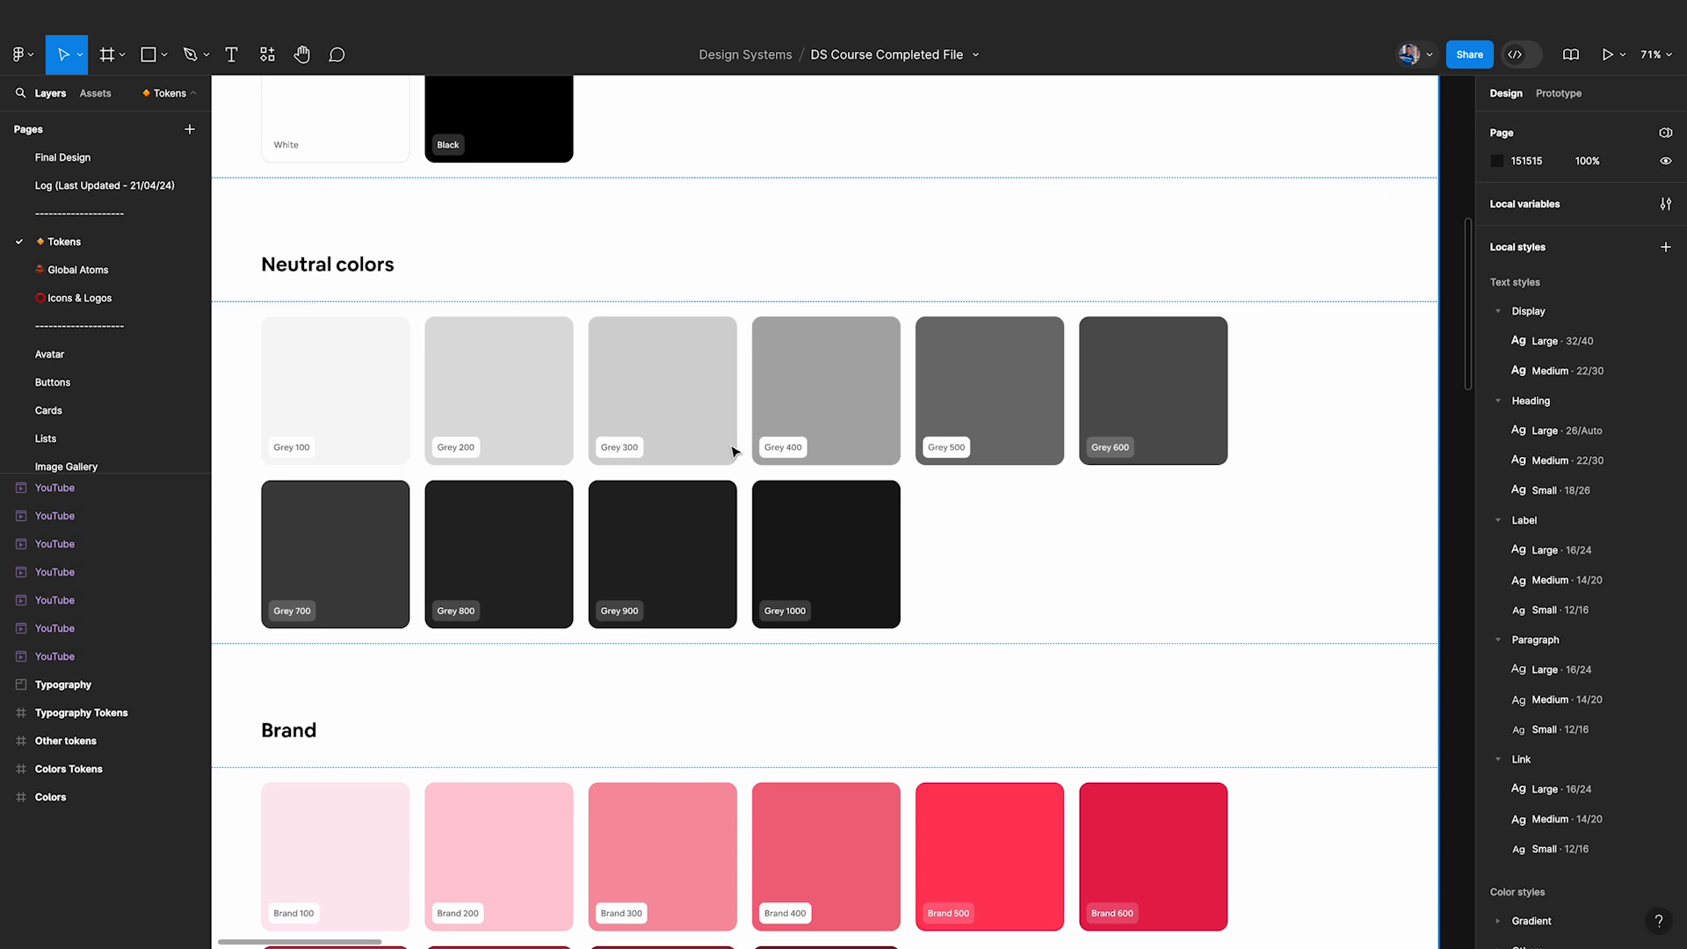
scroll(806, 460, "down", 5)
scroll(778, 616, "down", 5)
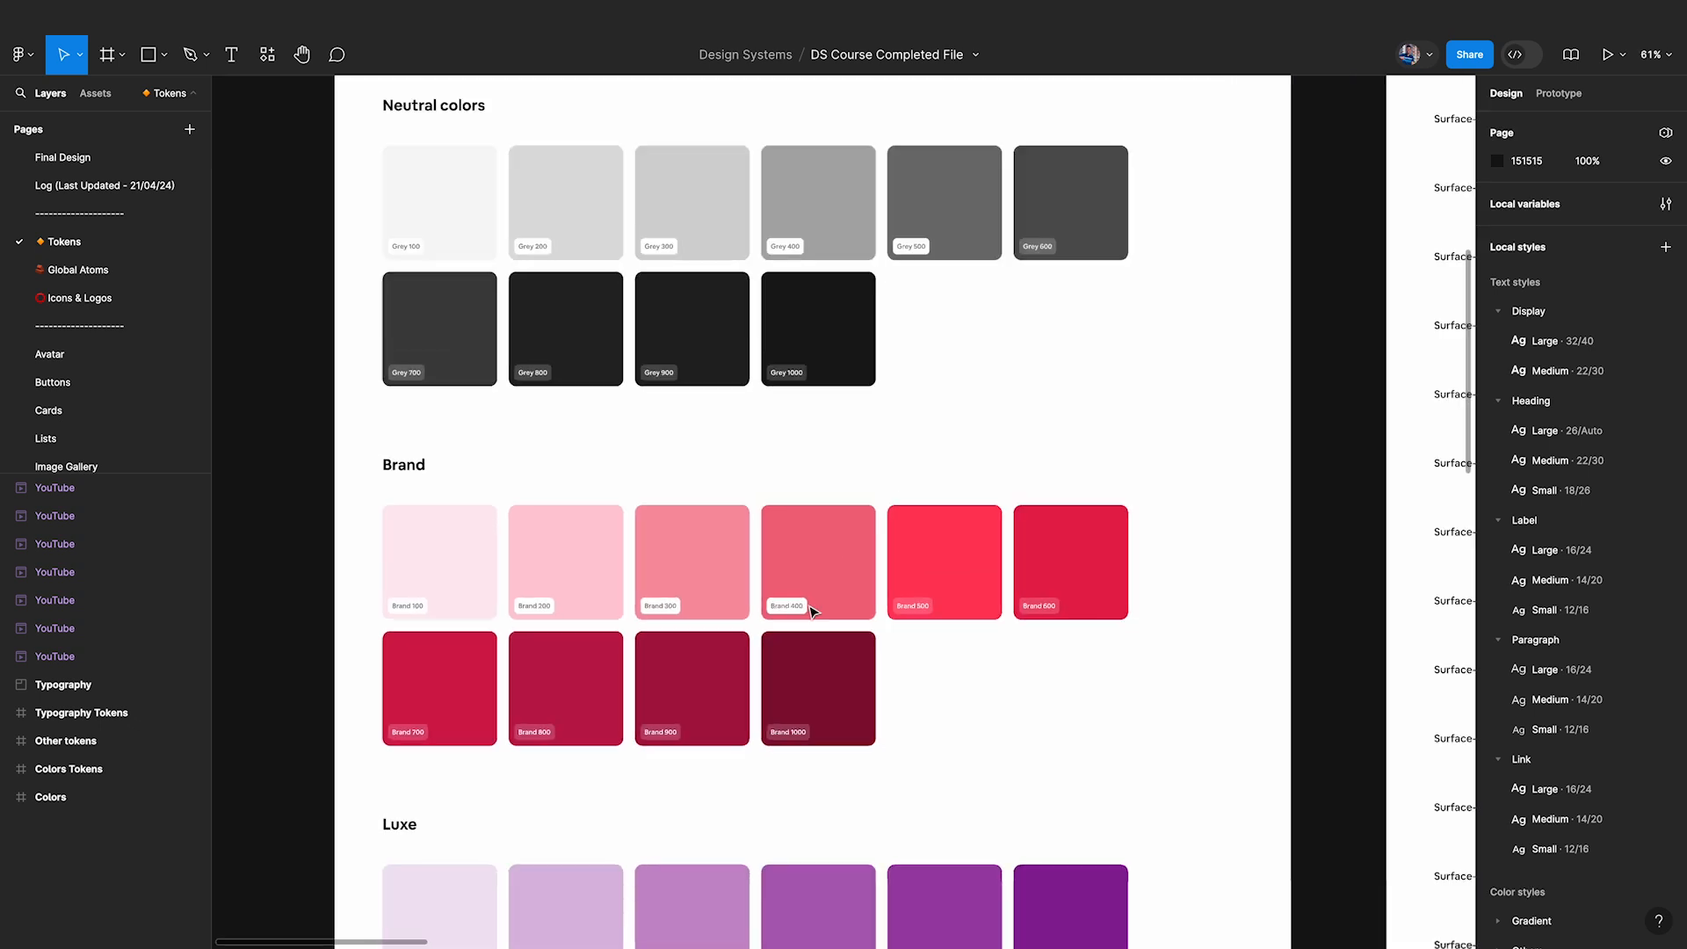
scroll(810, 611, "down", 1)
scroll(810, 610, "up", 3)
Compare the light and dark mode surface tokens in the Color Tokens frame with the base palettes in the Colors frame.
scroll(812, 612, "right", 5)
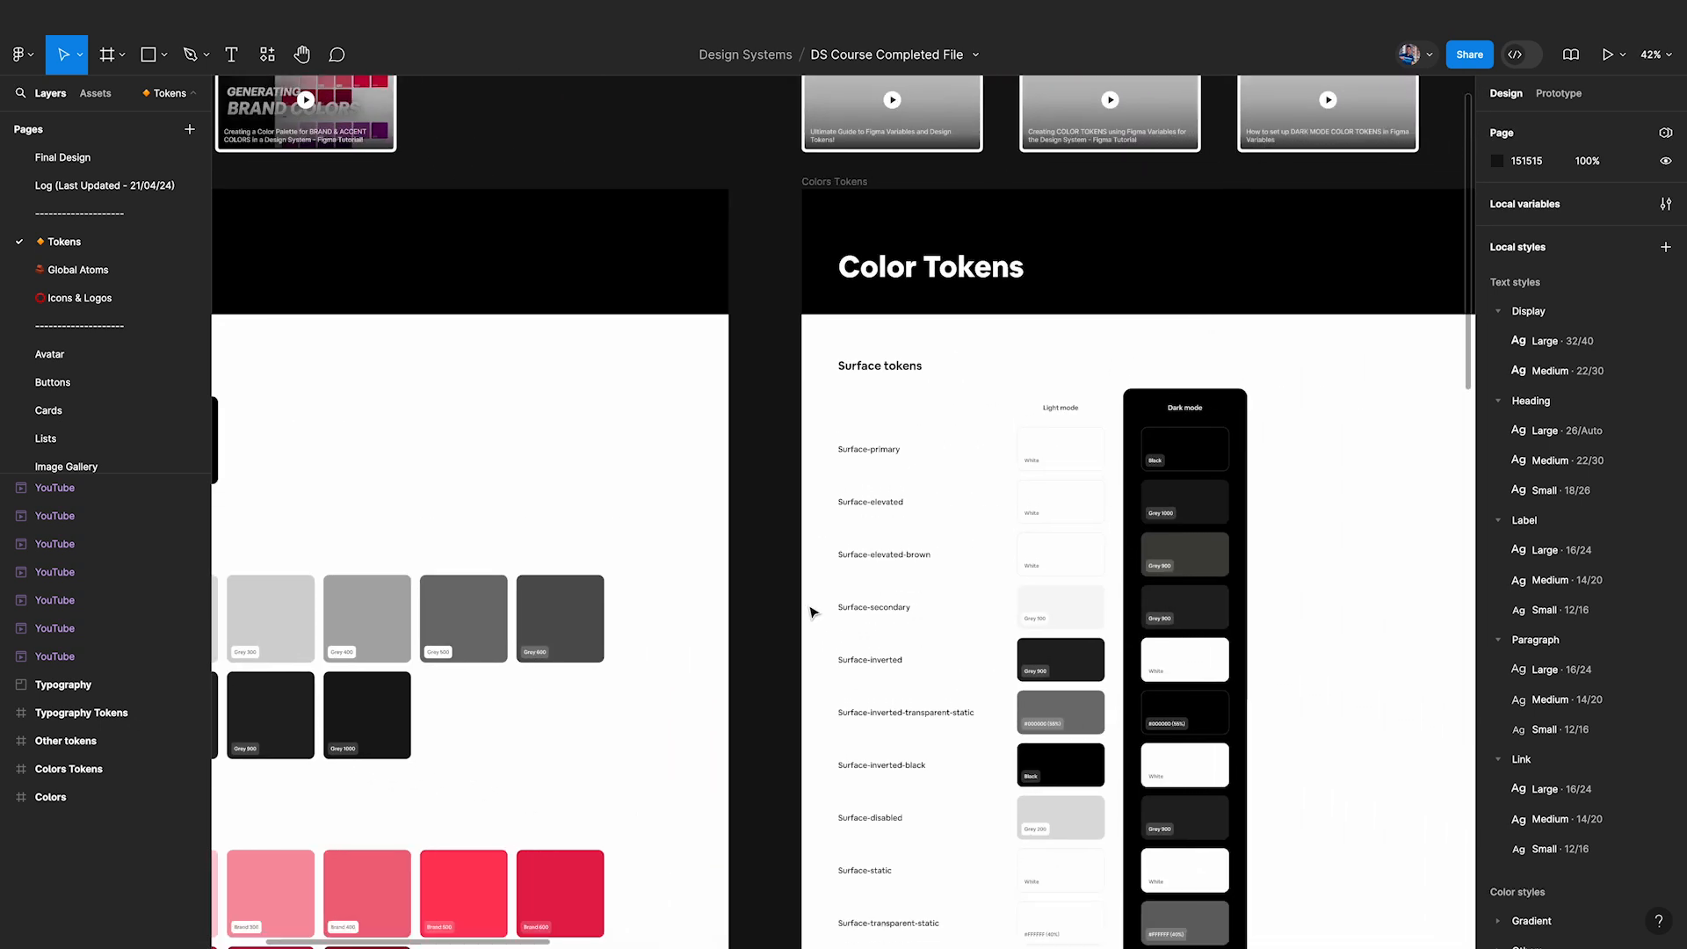
scroll(941, 529, "left", 5)
scroll(673, 503, "down", 3)
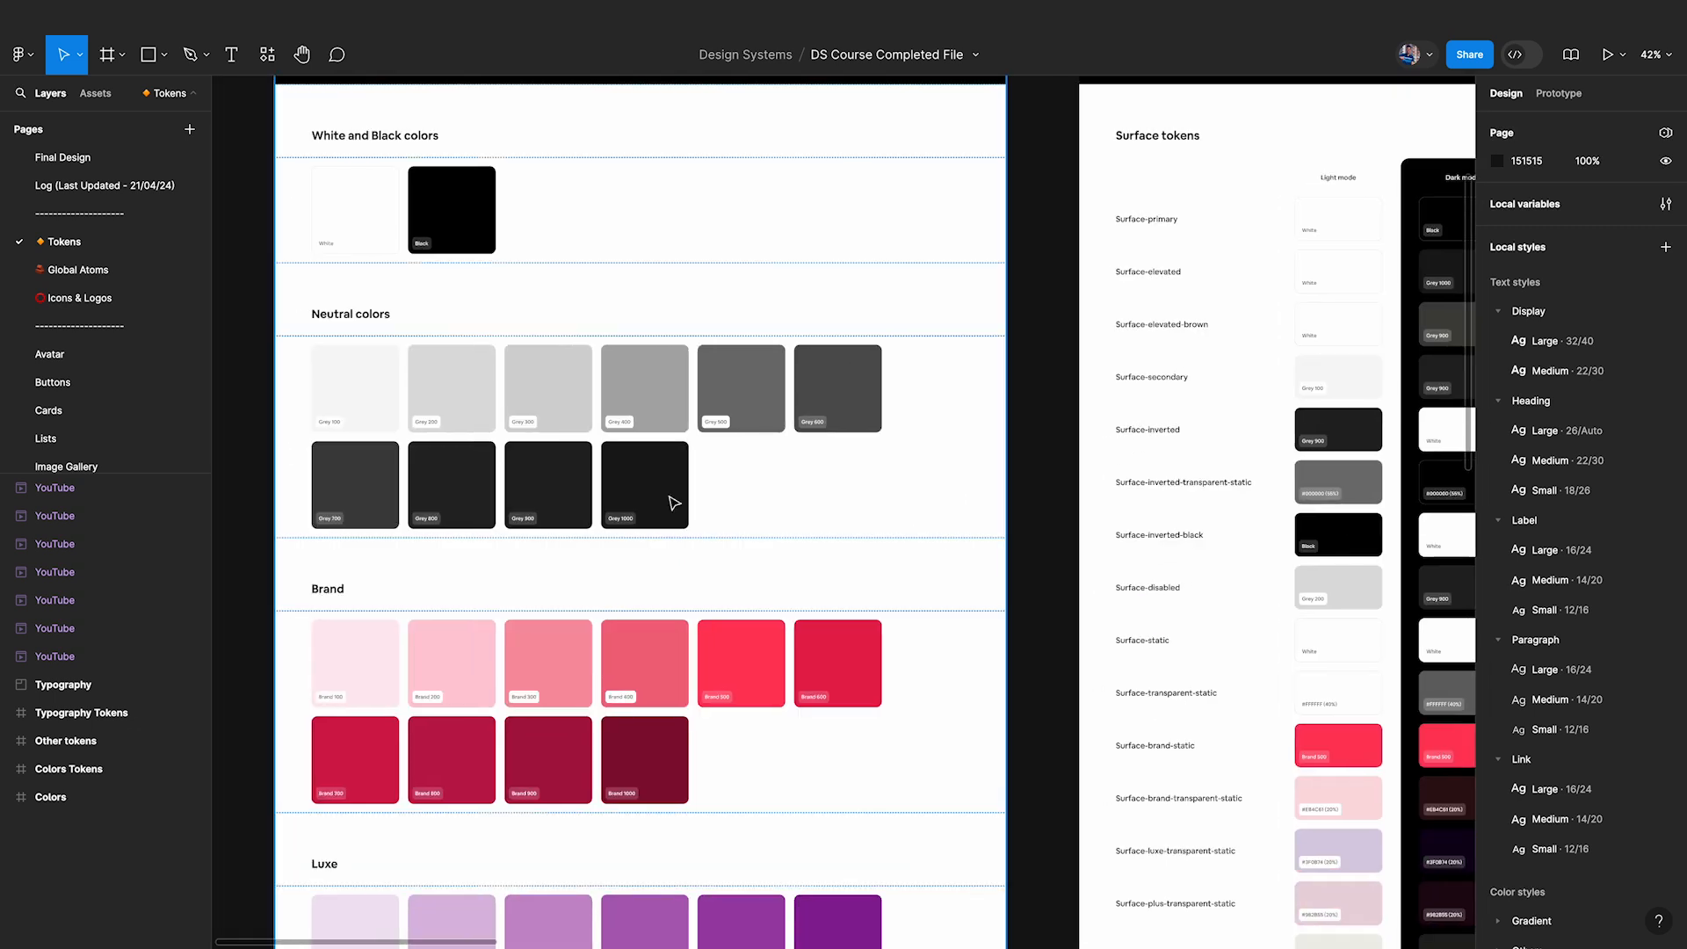
scroll(698, 417, "right", 5)
scroll(836, 377, "up", 3)
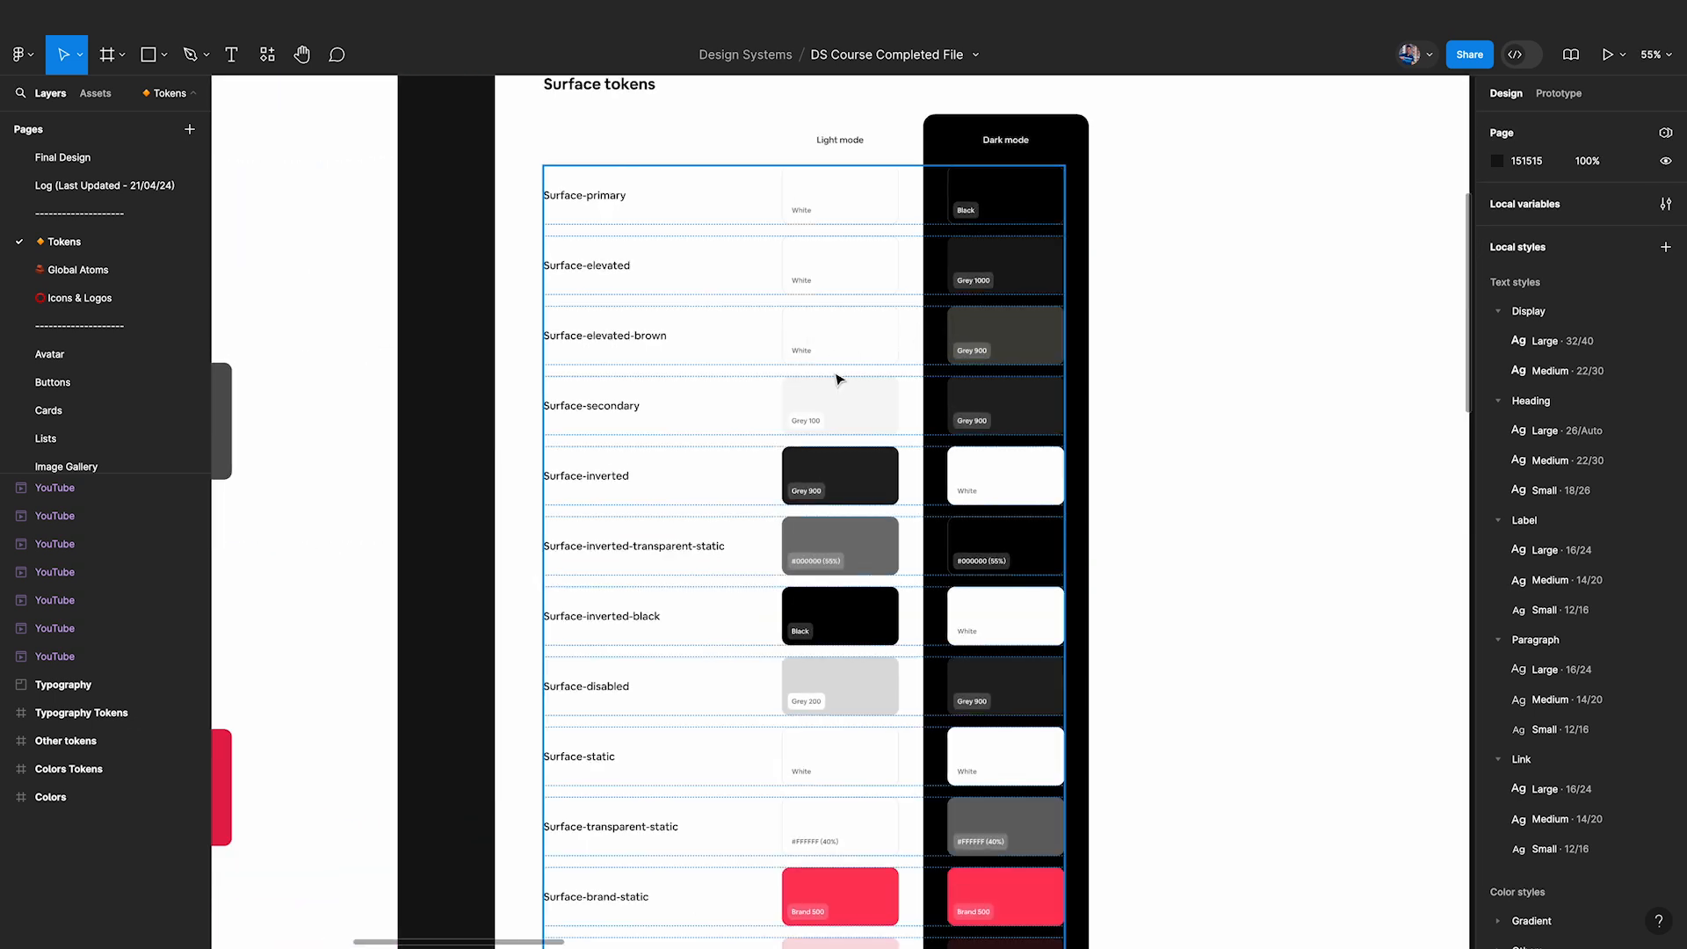
scroll(896, 355, "left", 9)
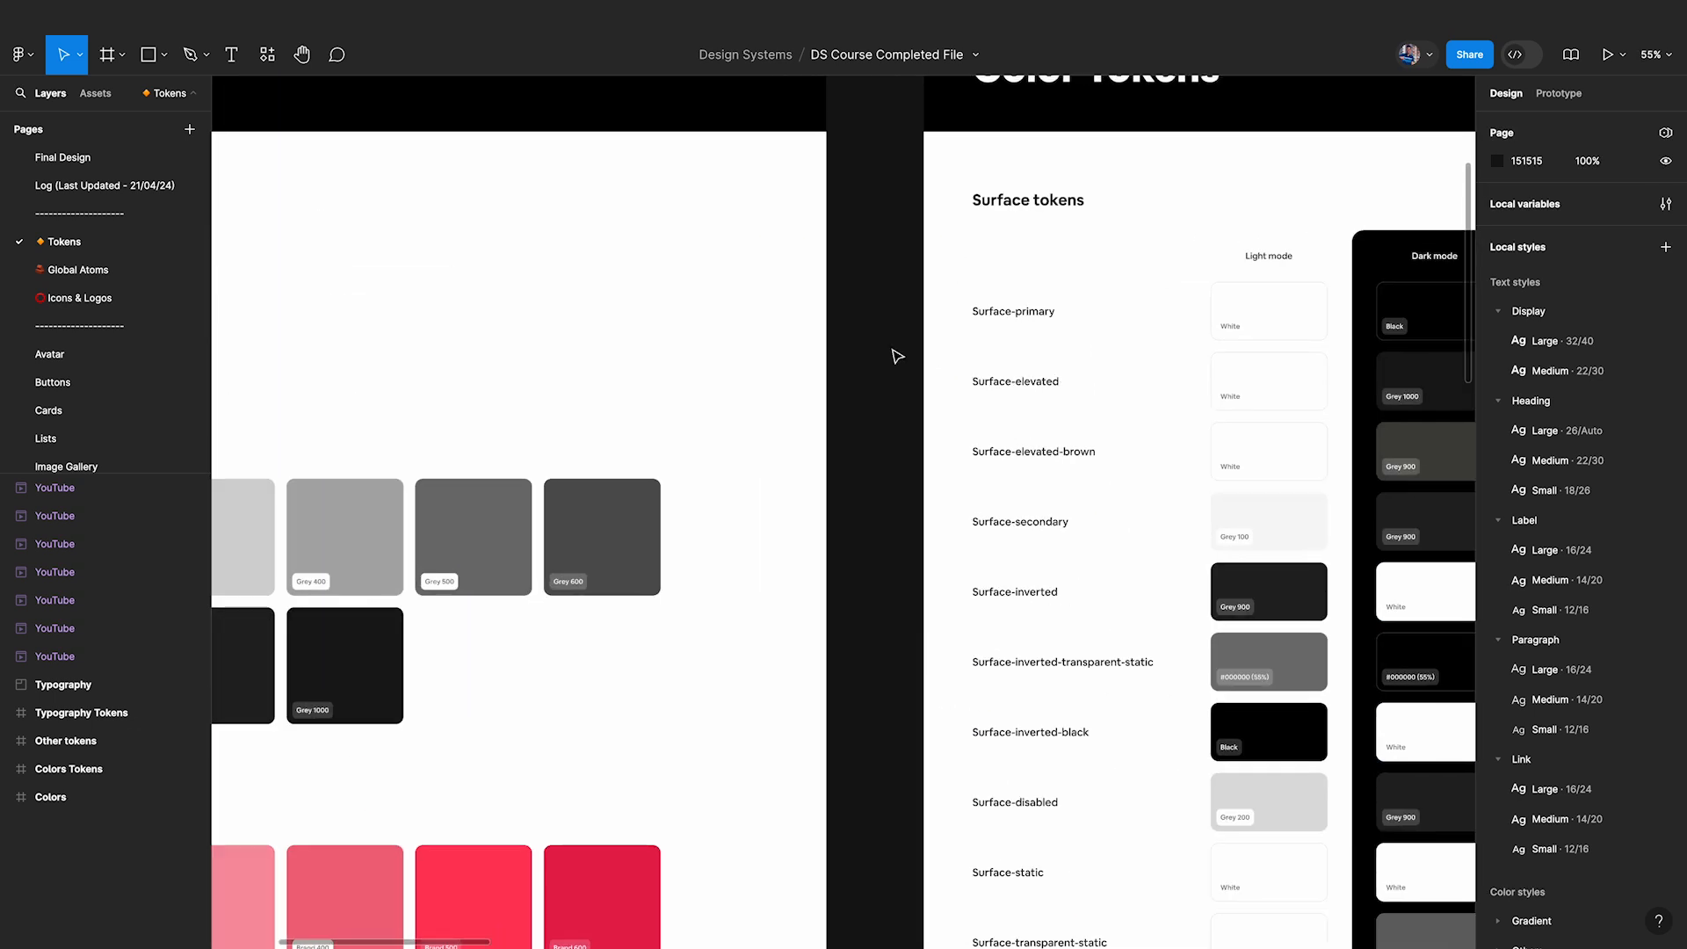
scroll(896, 355, "left", 5)
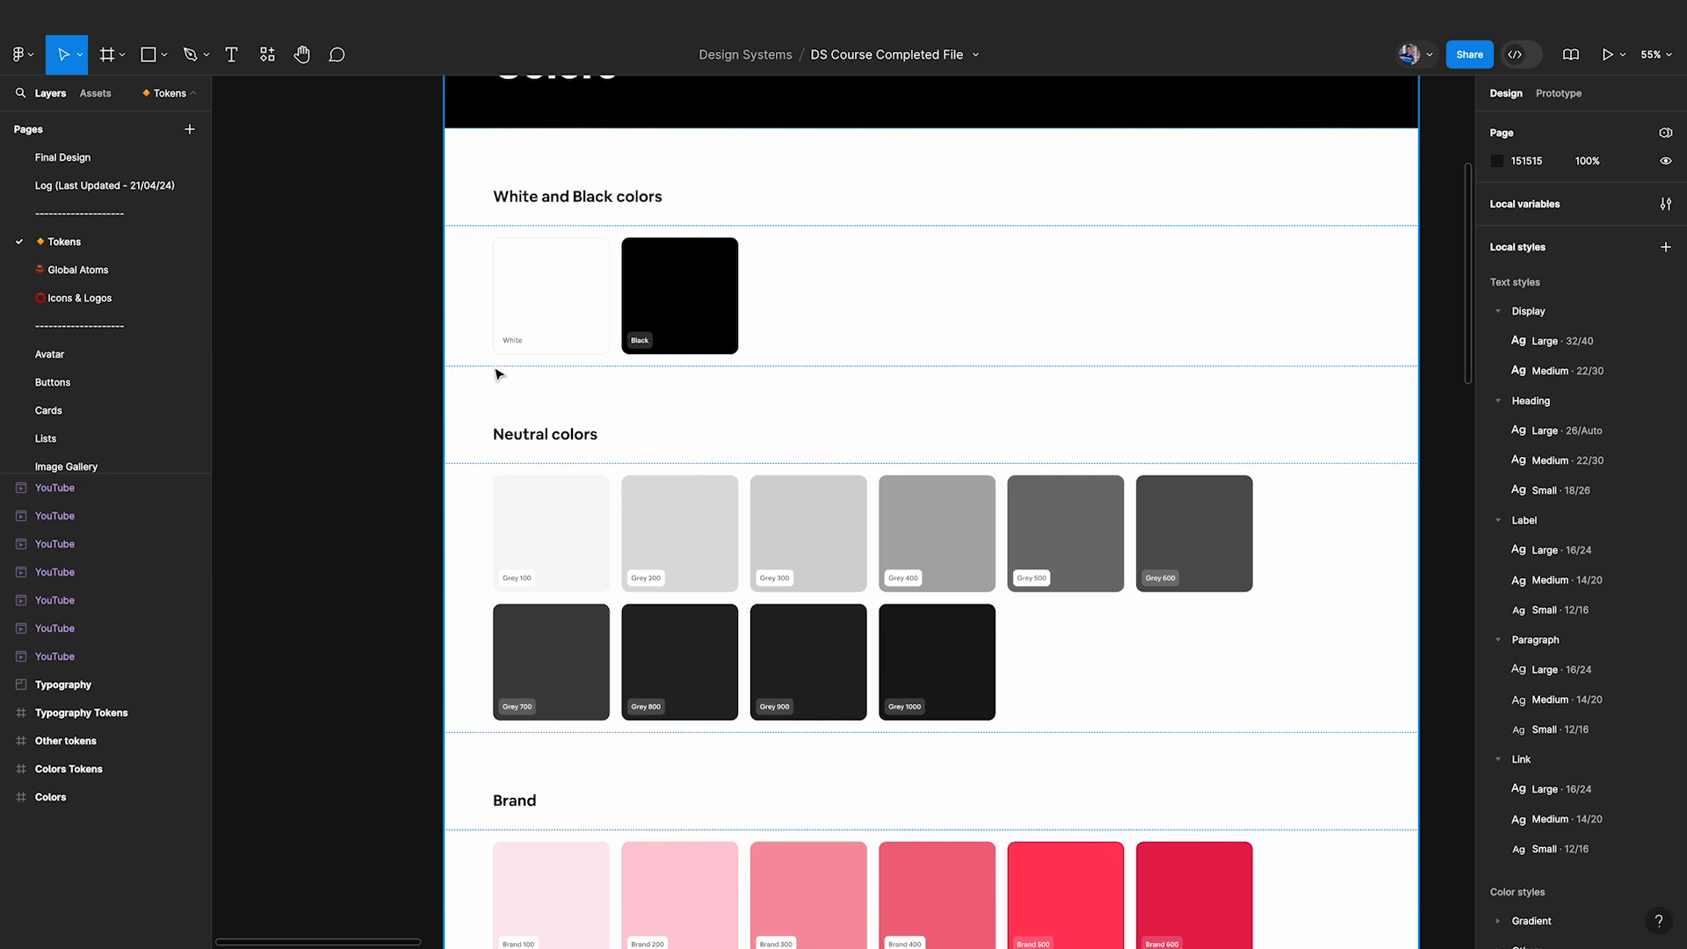
scroll(584, 352, "right", 13)
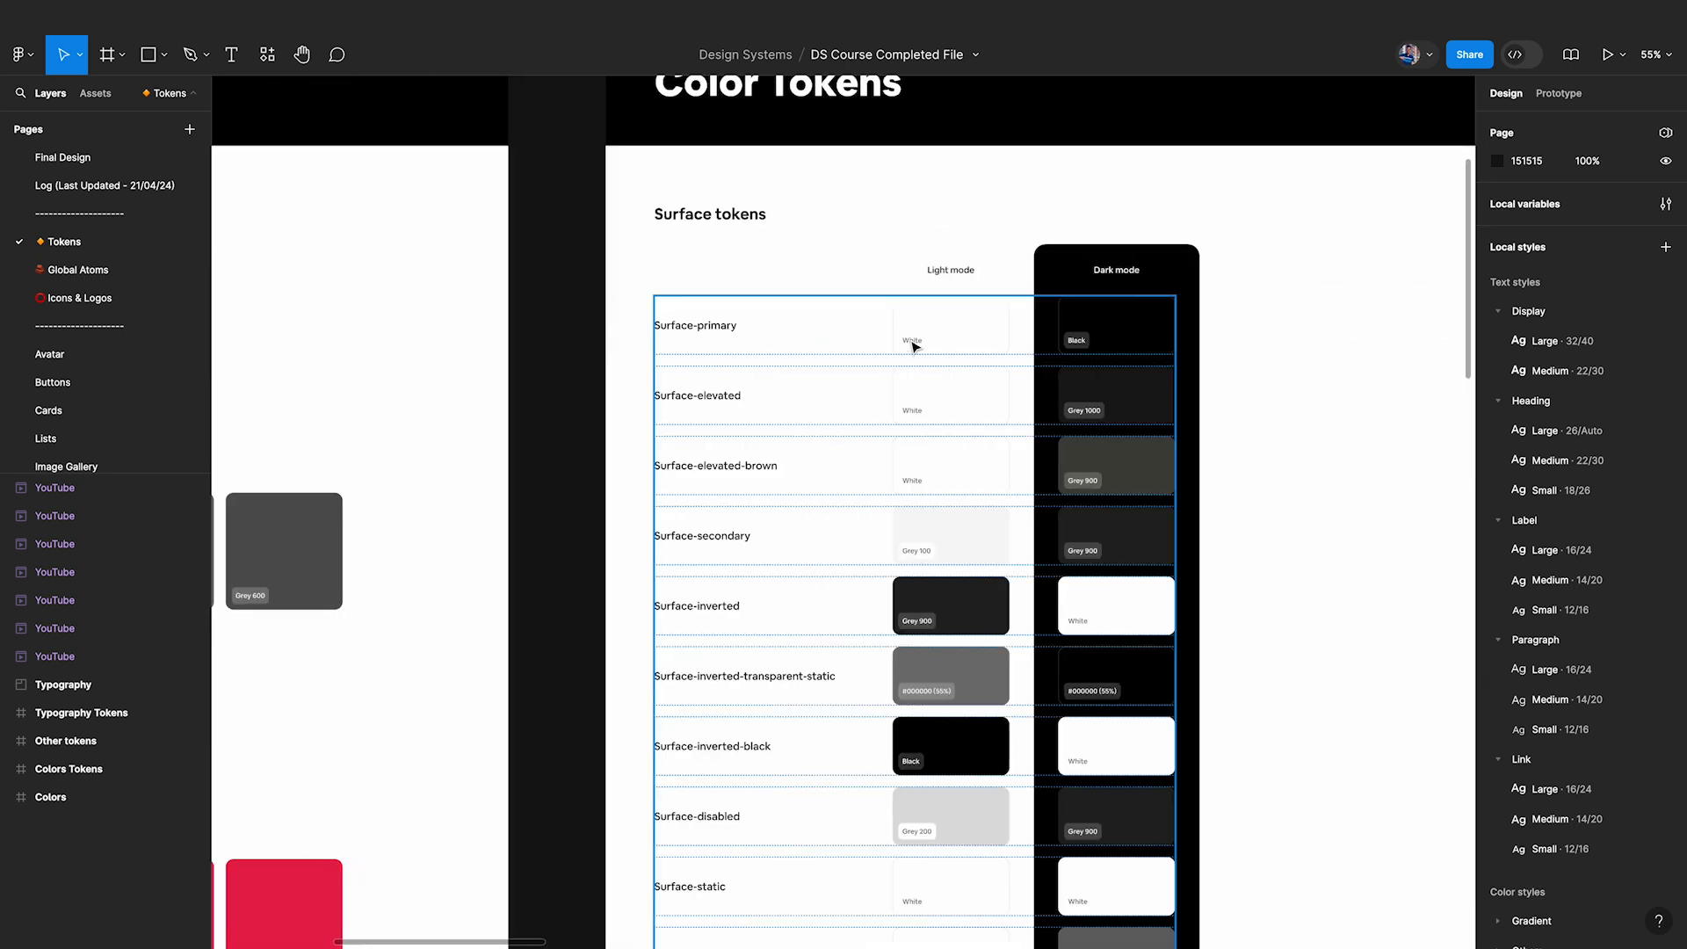
scroll(942, 345, "up", 3)
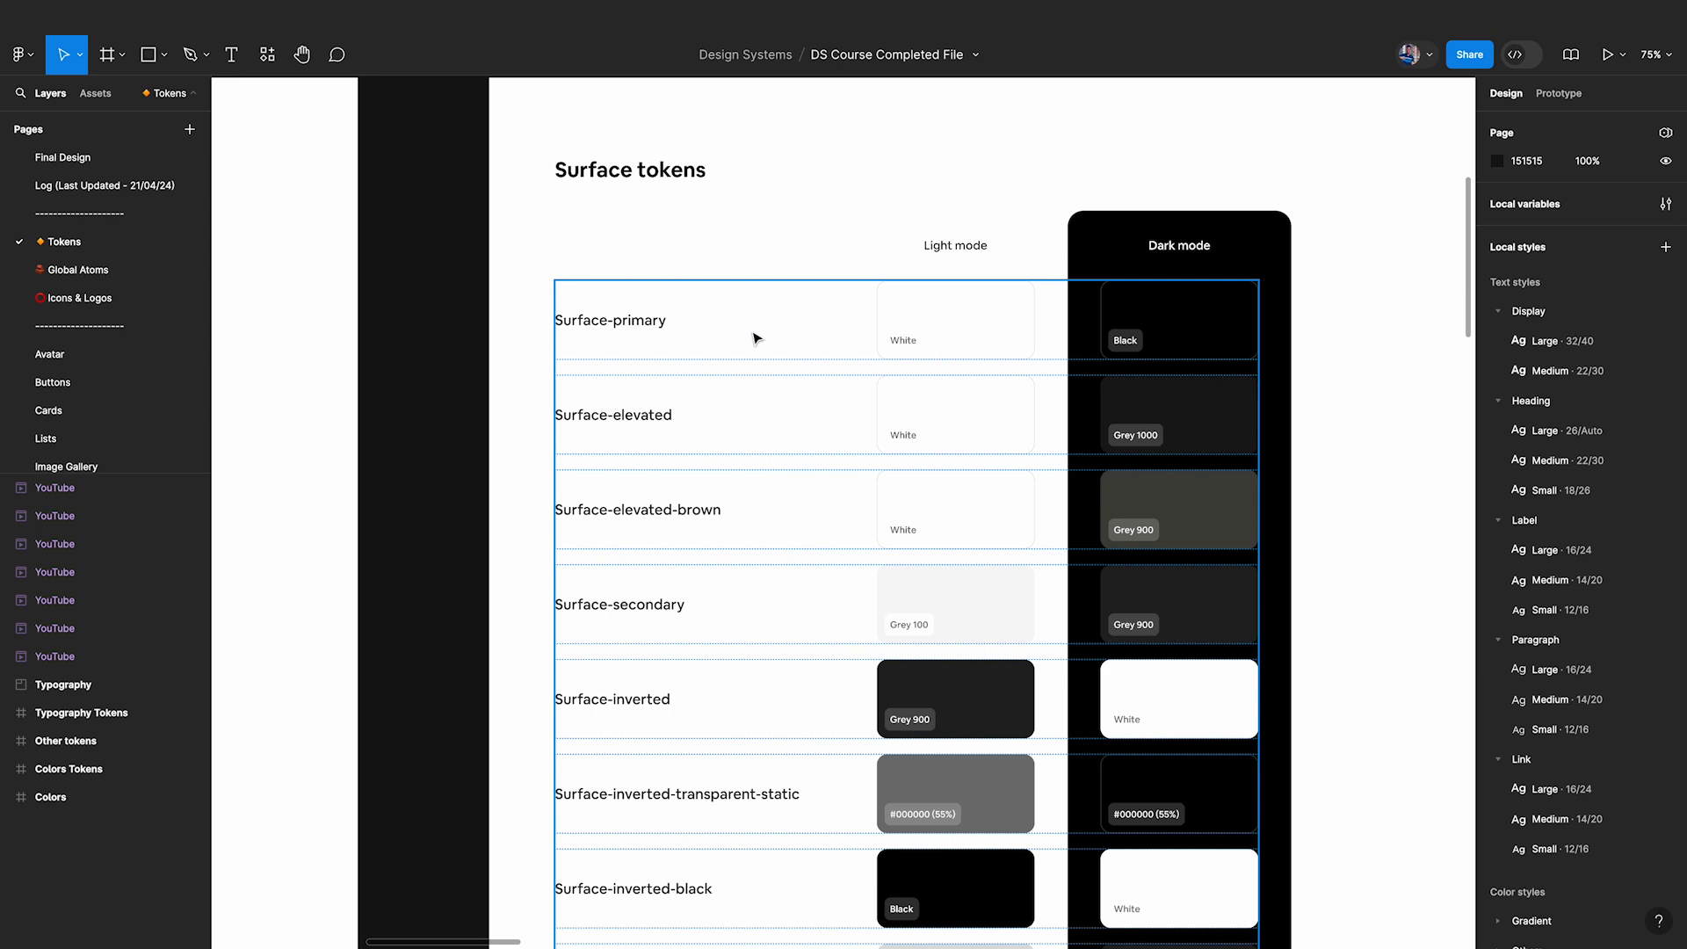
scroll(756, 339, "down", 3)
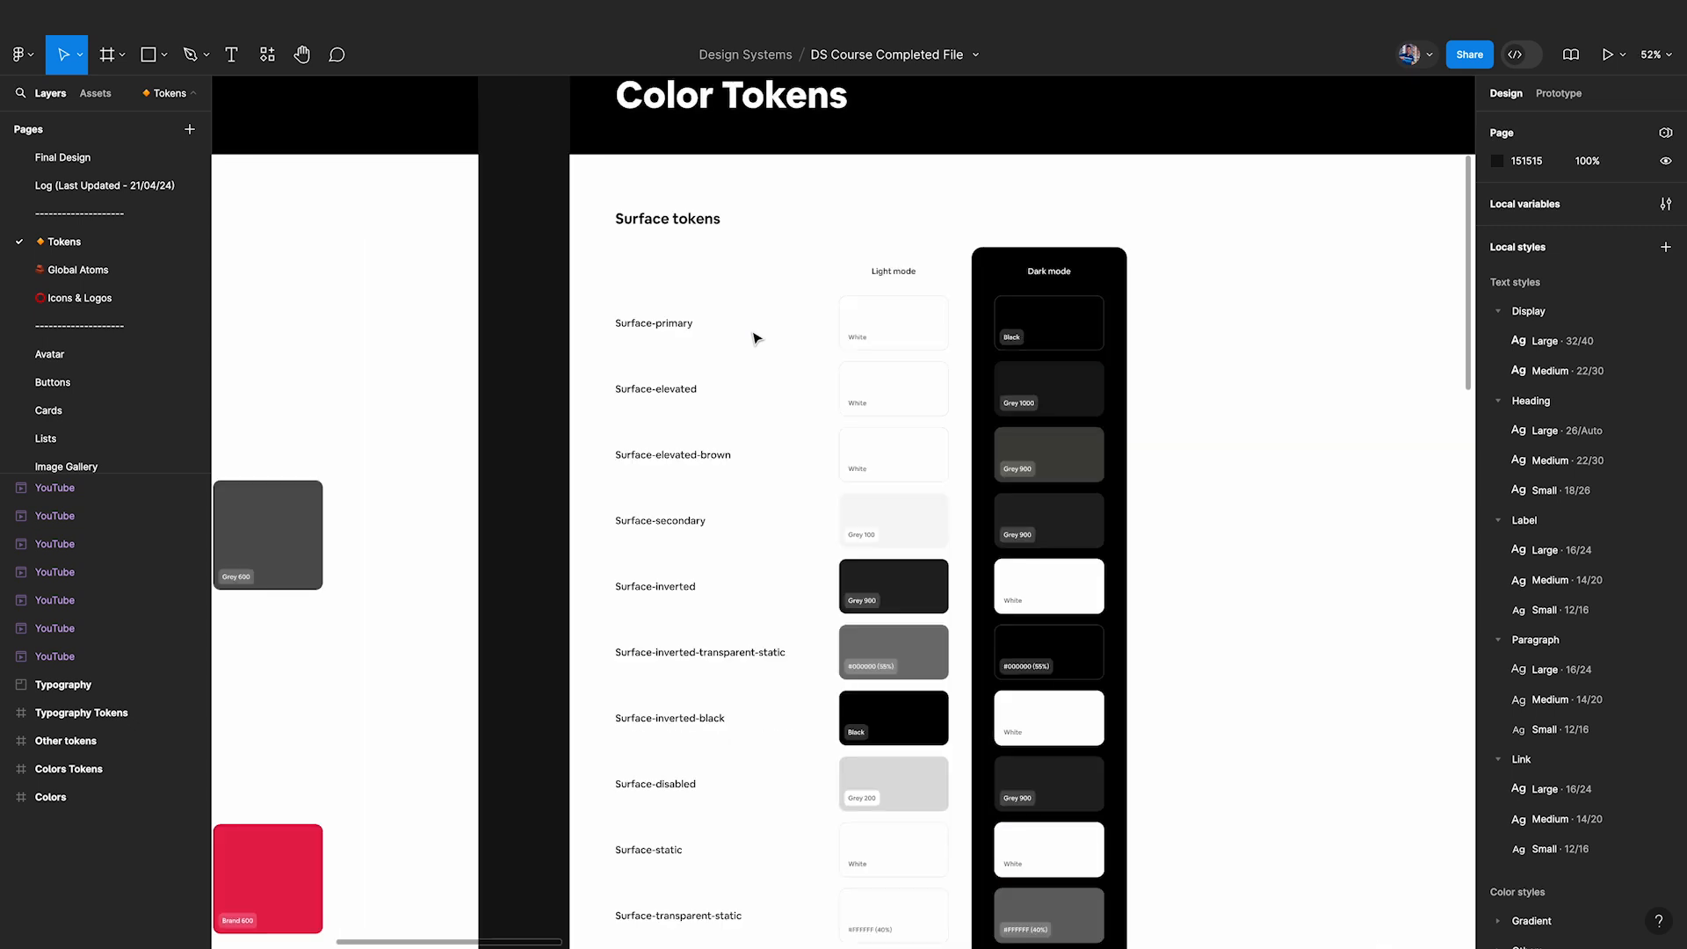
scroll(559, 303, "down", 2)
scroll(558, 302, "left", 6)
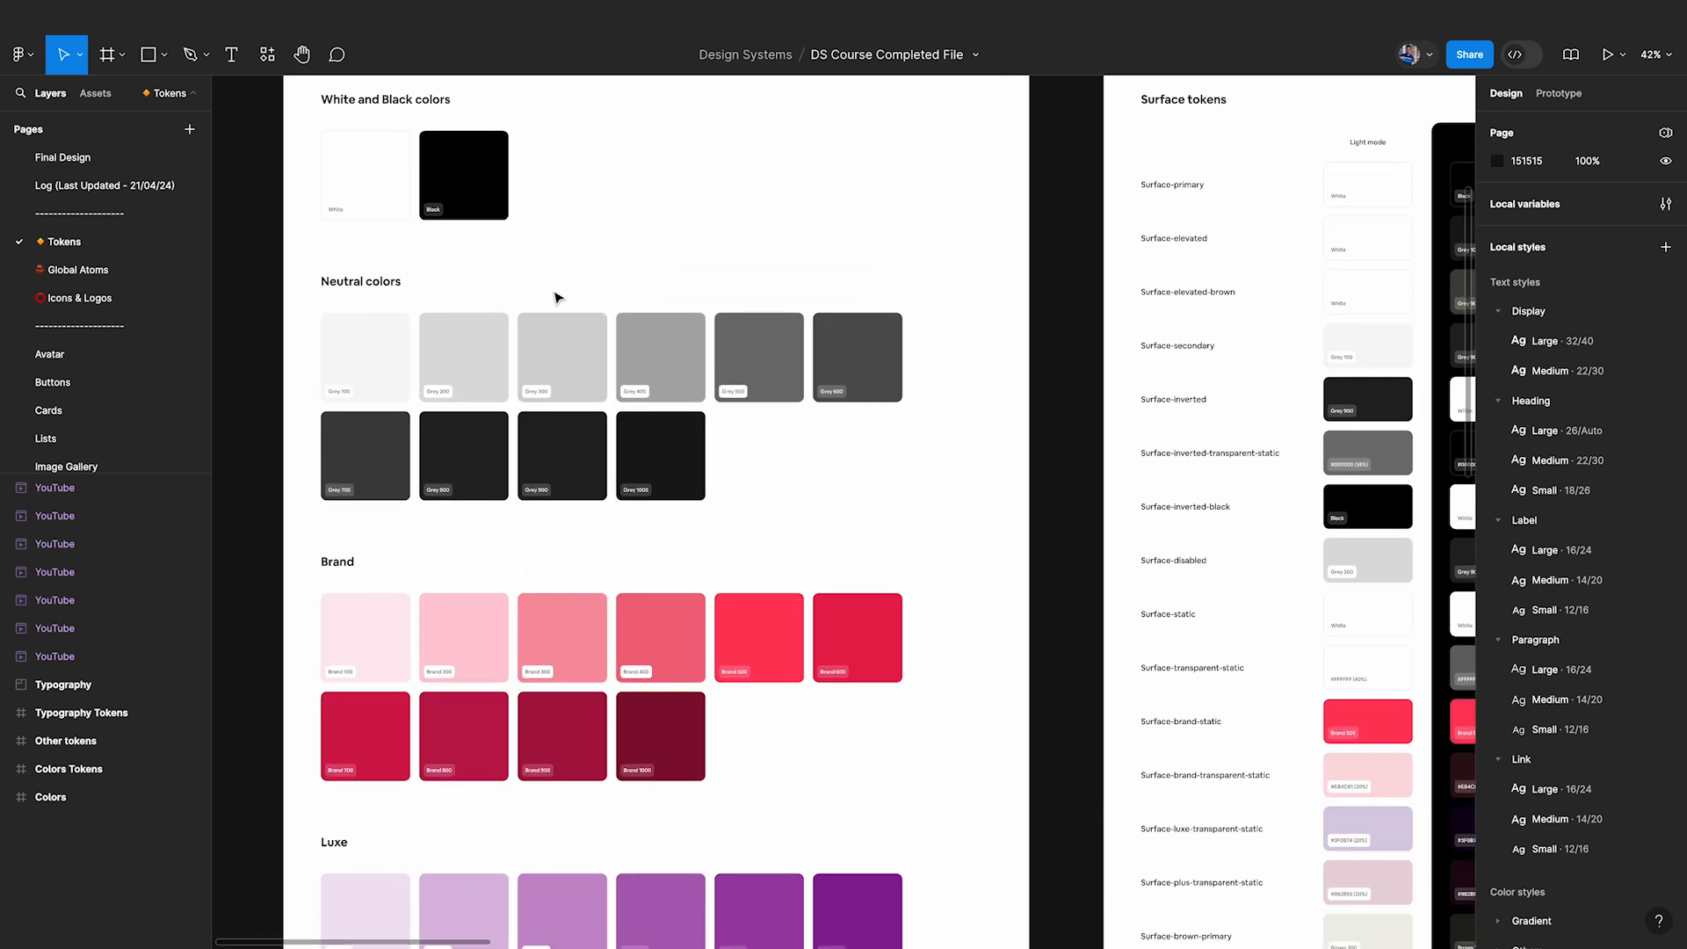
scroll(637, 531, "right", 6)
scroll(637, 532, "up", 1)
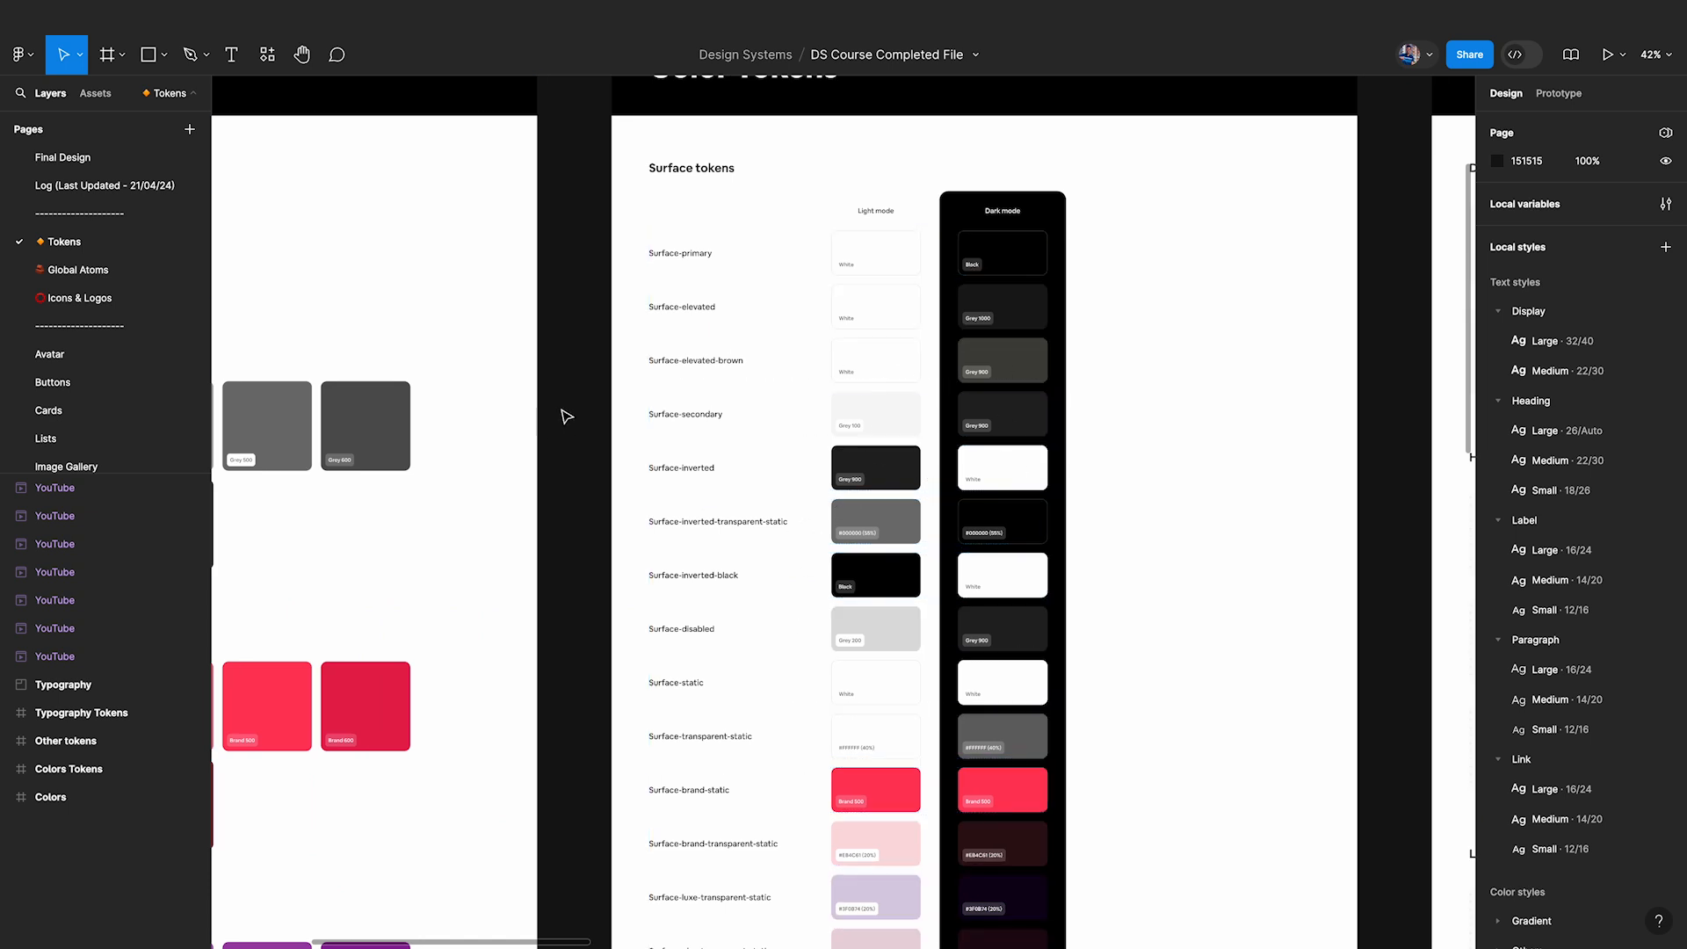
View the file's local variables in the Radius & Spacing collection, and close the variables window.
left_click(1666, 207)
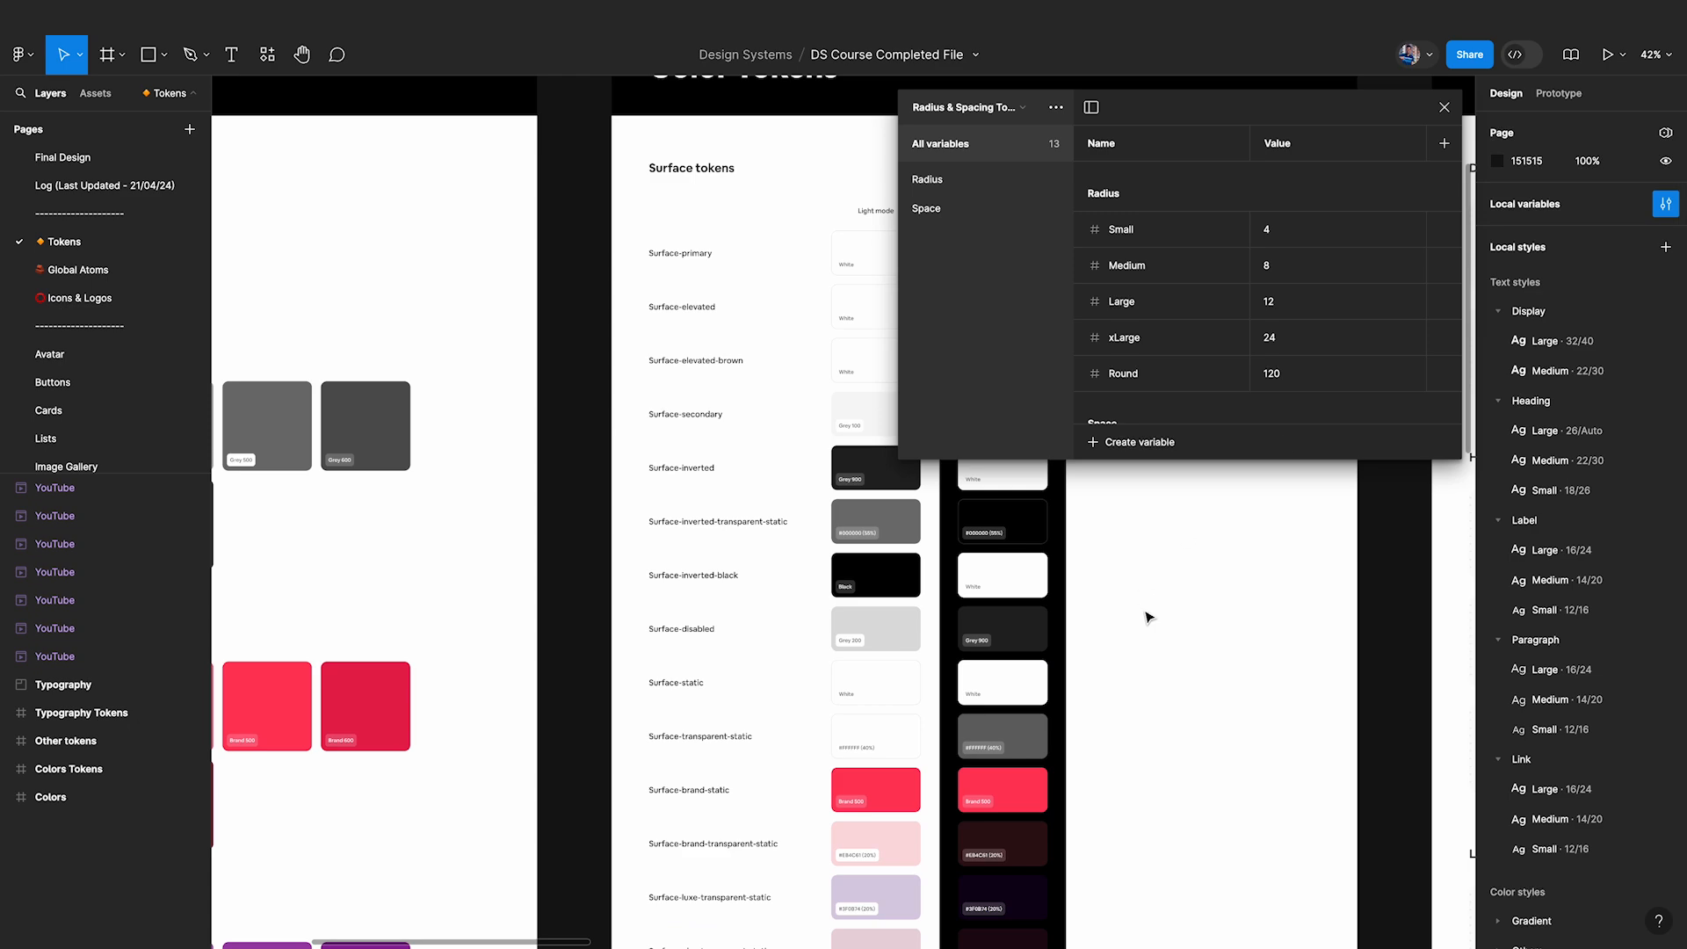
scroll(1145, 613, "right", 3)
left_click(1443, 109)
Examine the Typography tokens frame from the video card above it through the Display, Heading, Label, Paragraph and Link samples.
scroll(1220, 267, "right", 10)
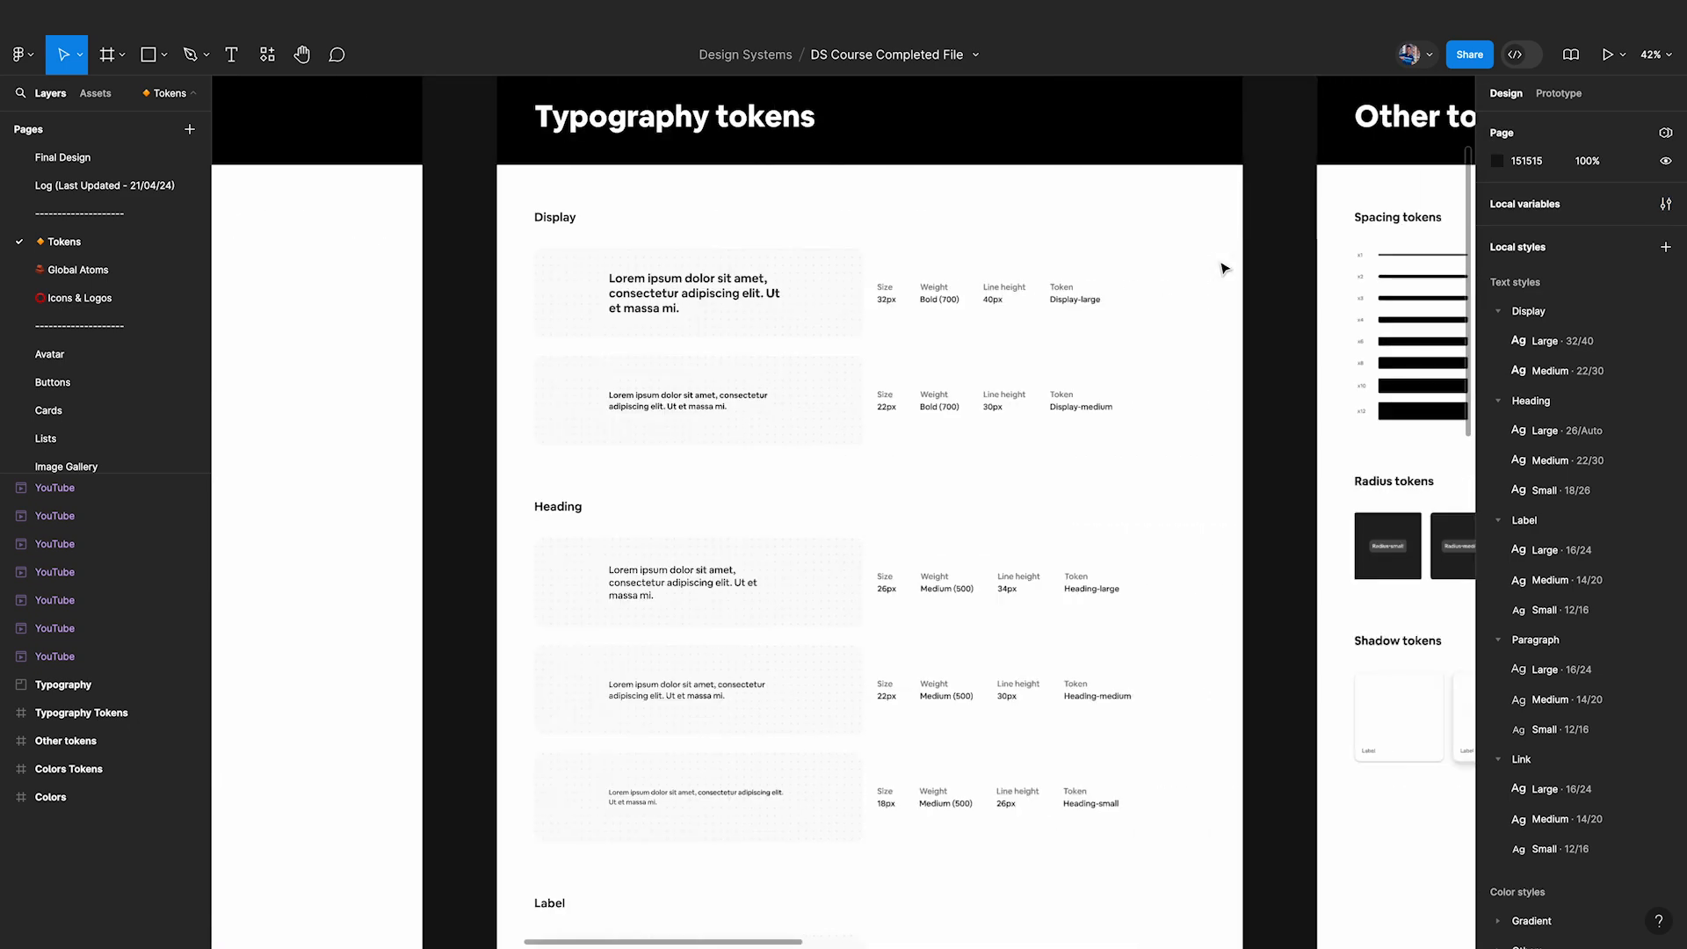
scroll(950, 364, "up", 2)
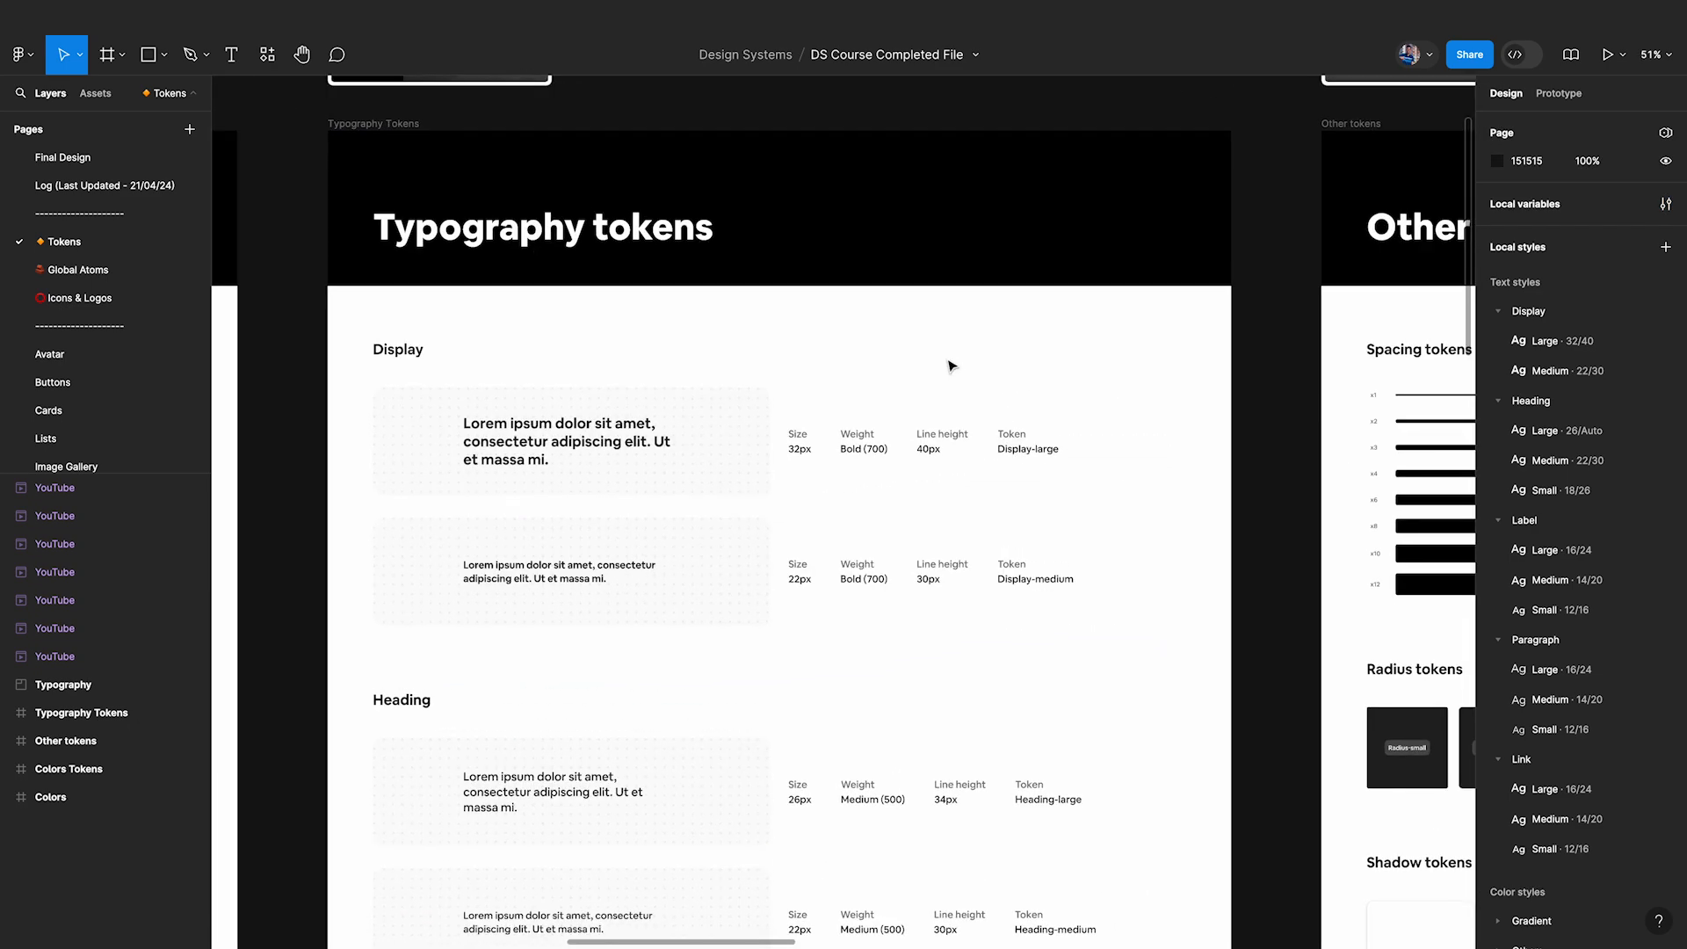
scroll(950, 364, "up", 8)
scroll(633, 500, "up", 5)
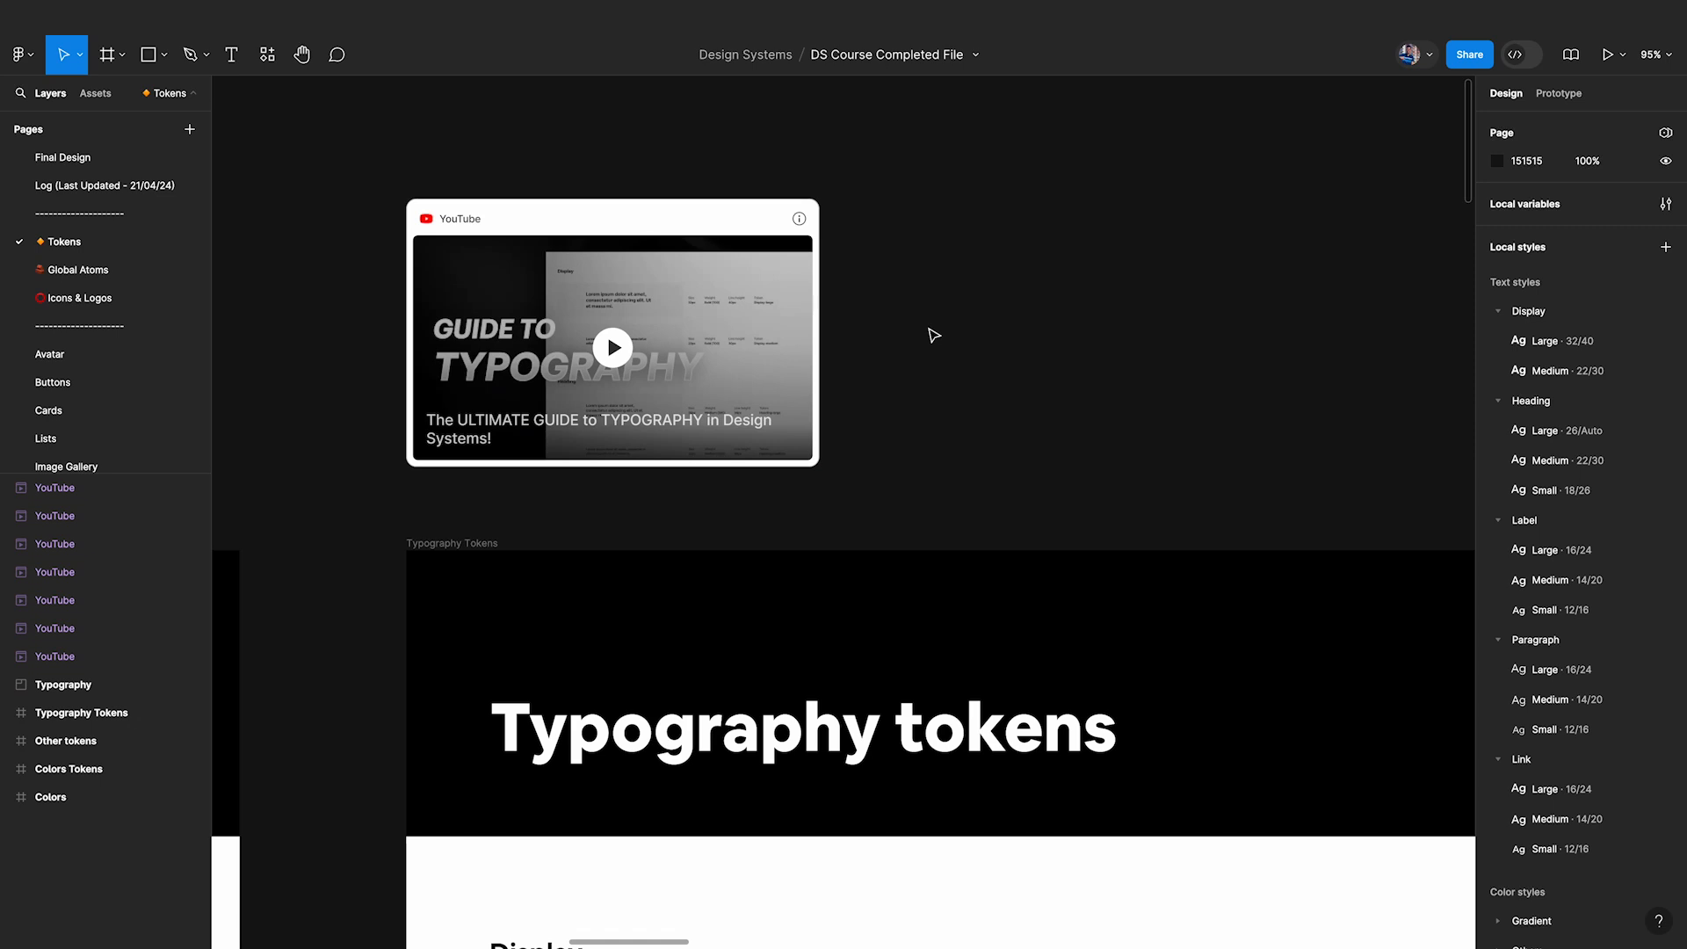
scroll(933, 334, "down", 8)
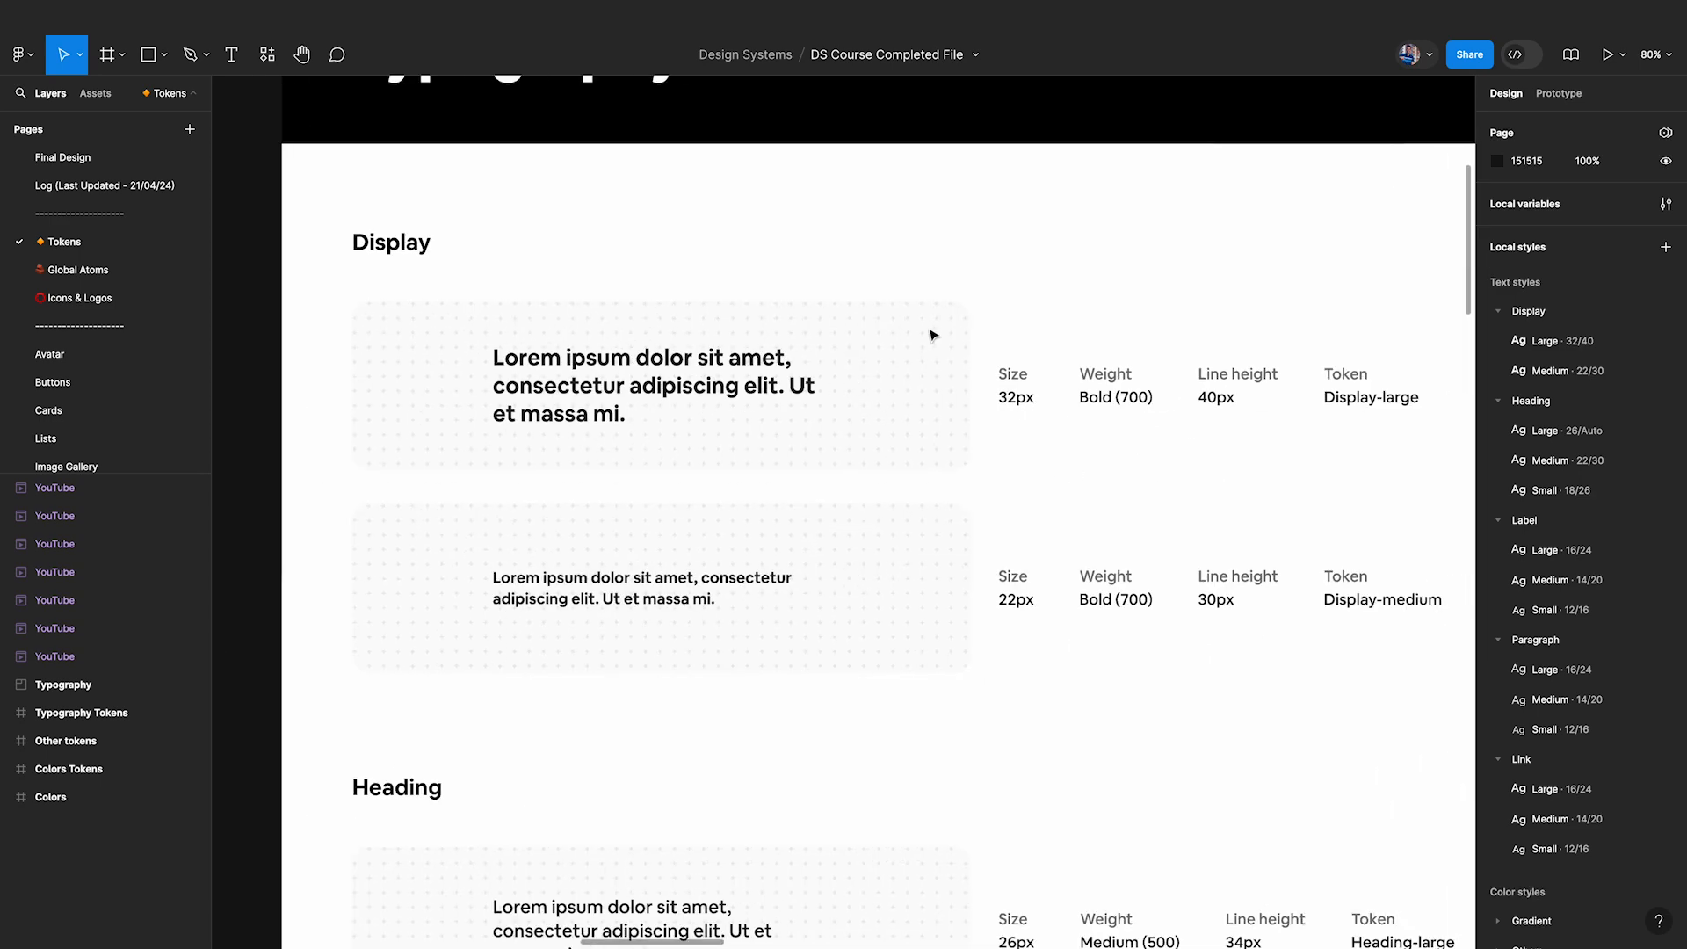
scroll(933, 335, "down", 3)
scroll(933, 335, "up", 3)
scroll(929, 333, "down", 3)
scroll(843, 331, "down", 3)
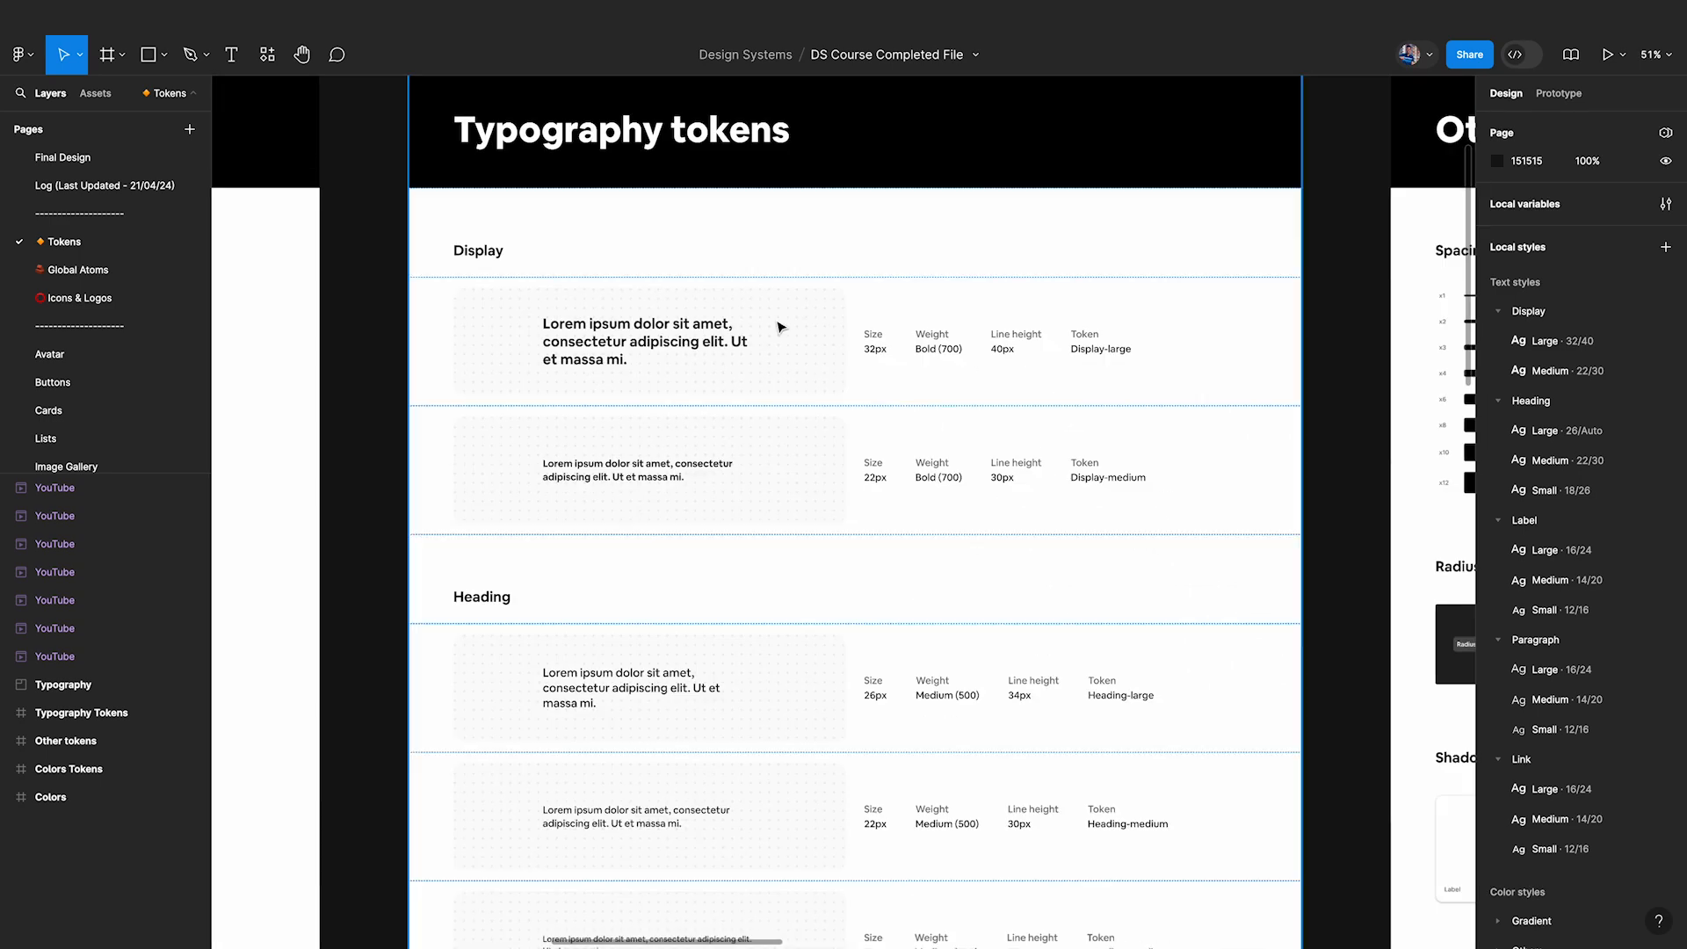
scroll(753, 451, "down", 5)
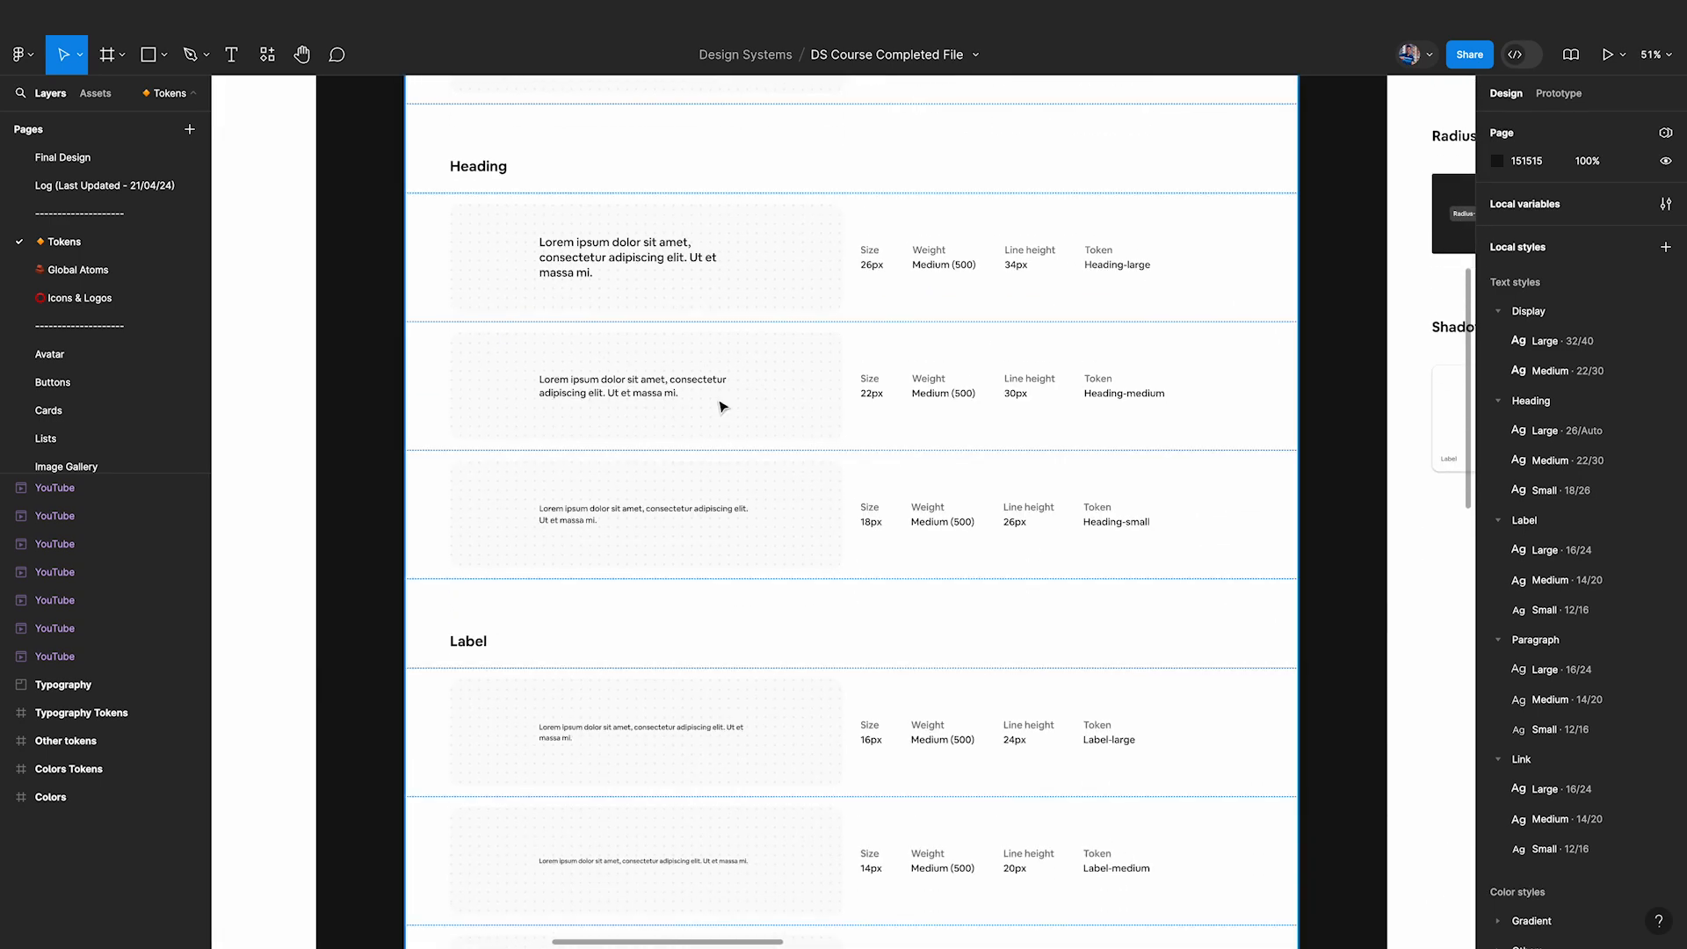
scroll(742, 440, "down", 6)
scroll(765, 433, "down", 3)
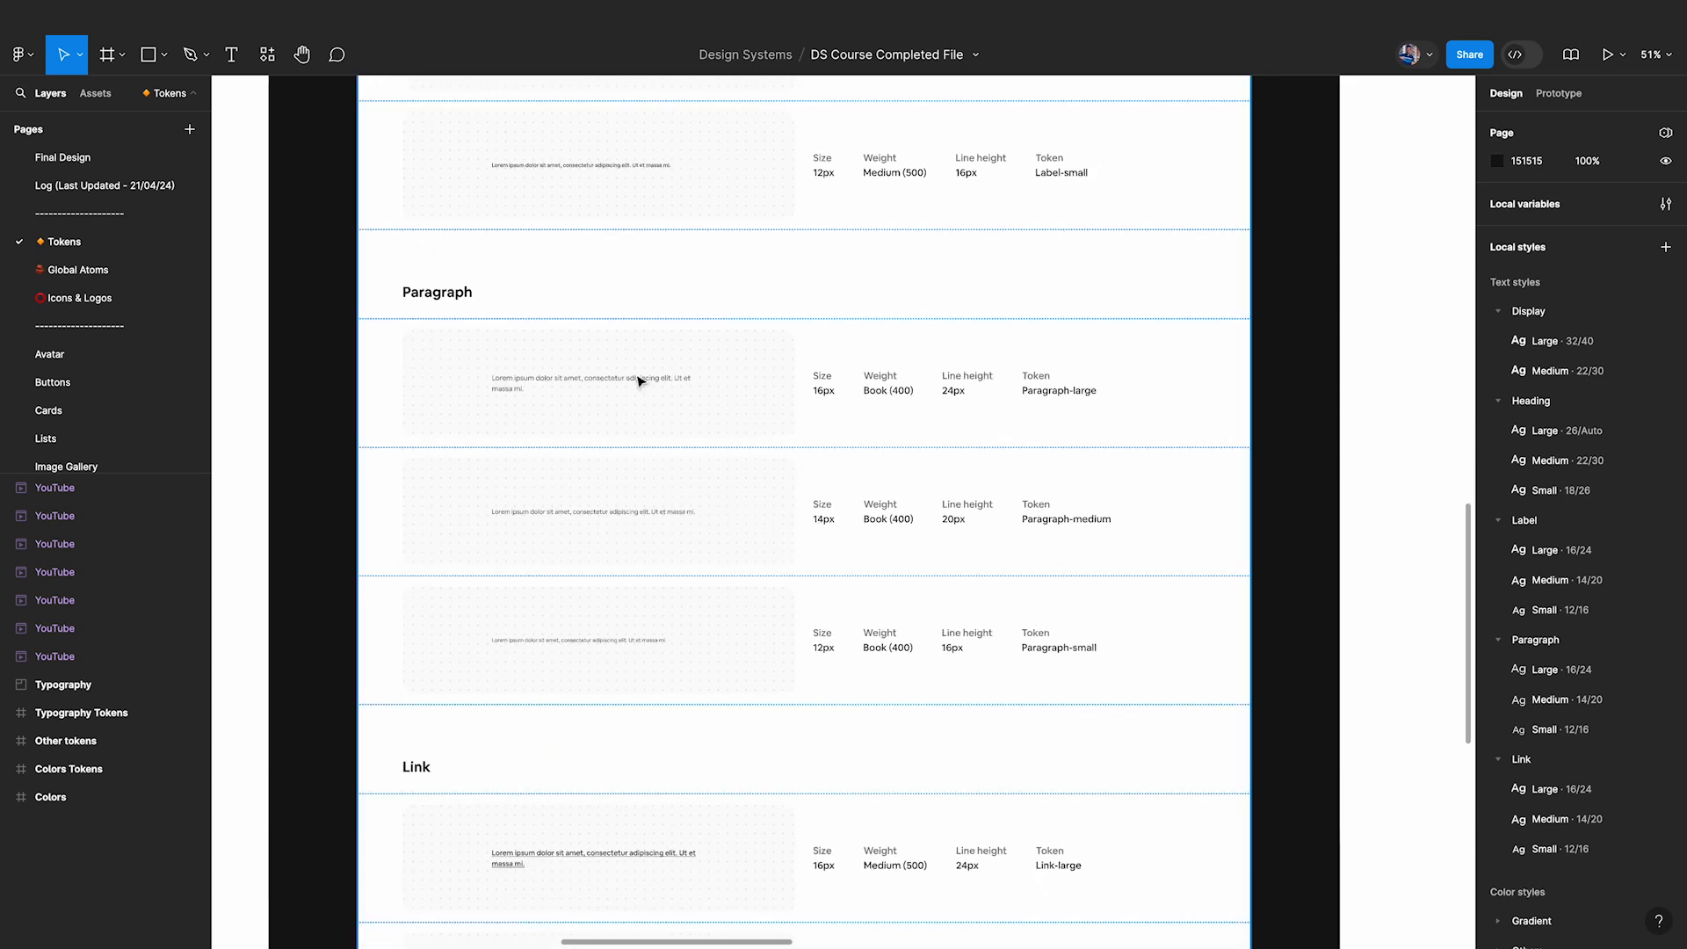
Check the text style applied to the Display-large sample text in the Typography tokens frame, and deselect it.
scroll(655, 614, "down", 3)
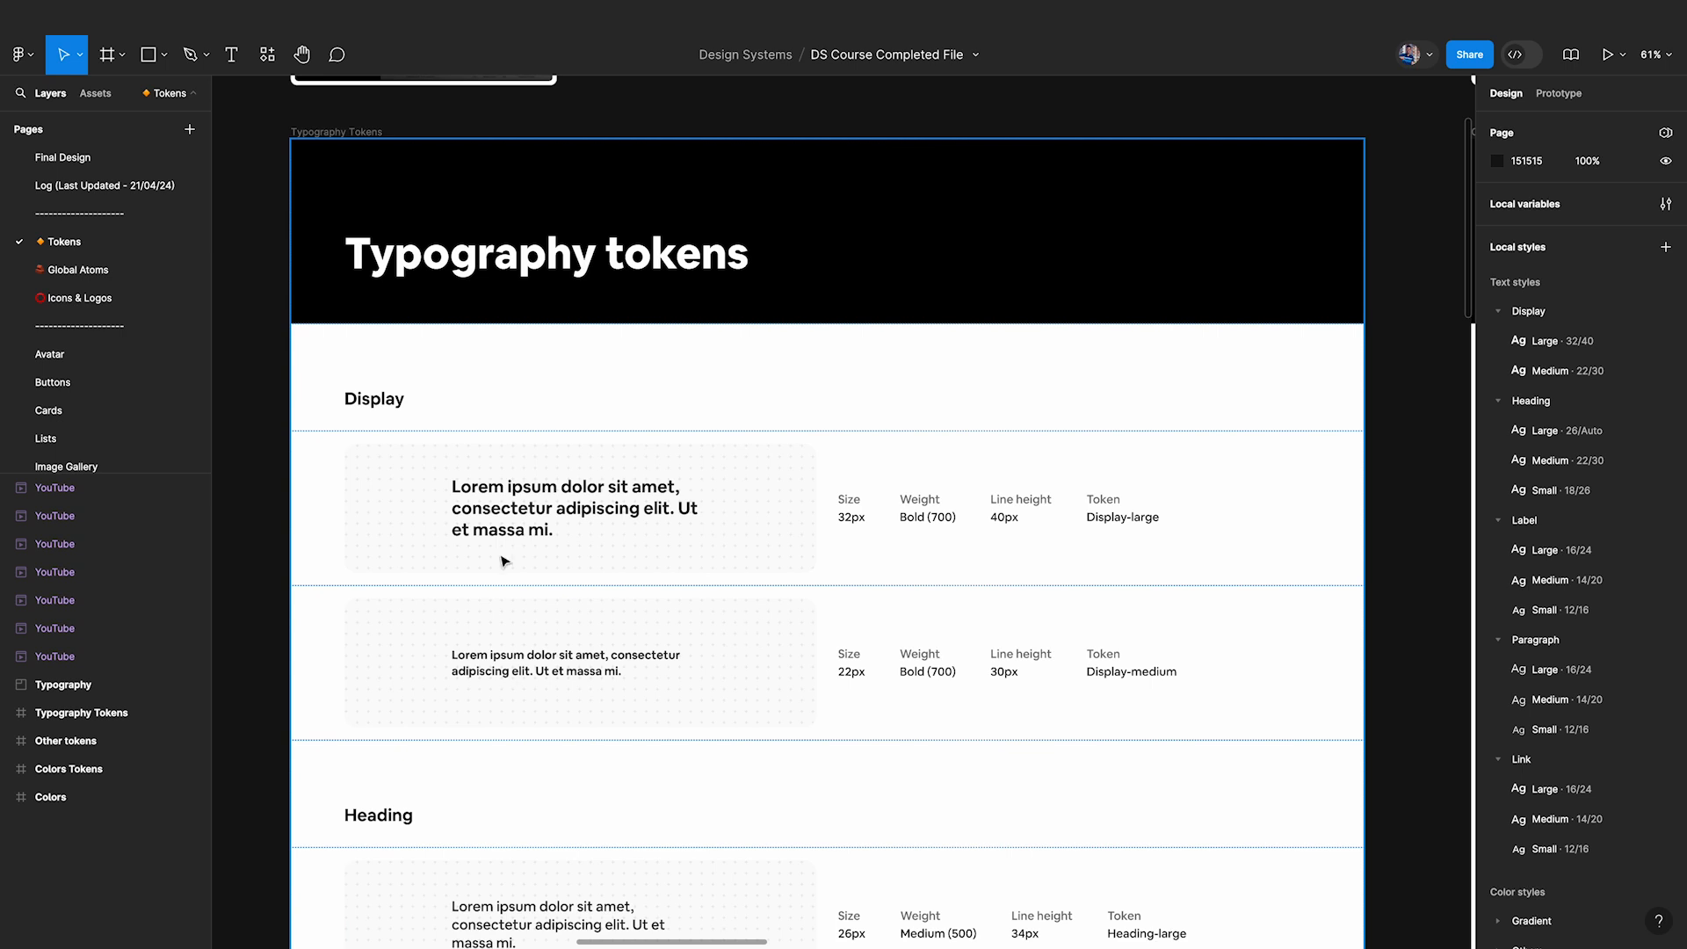
left_click(556, 499)
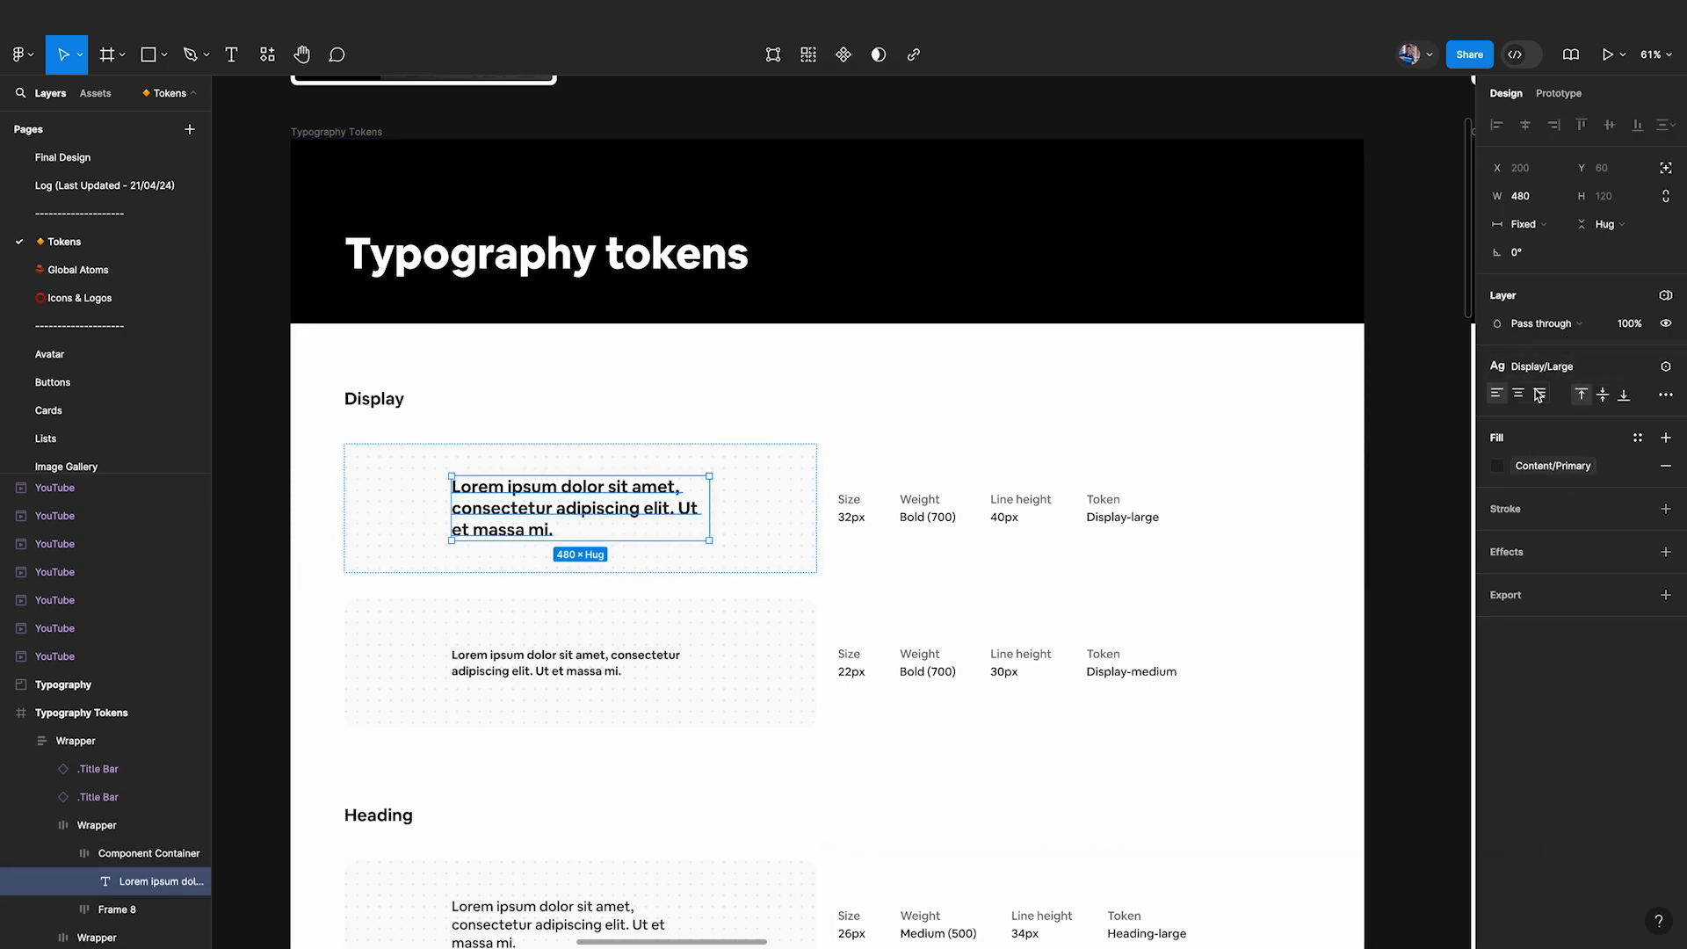
left_click(1433, 461)
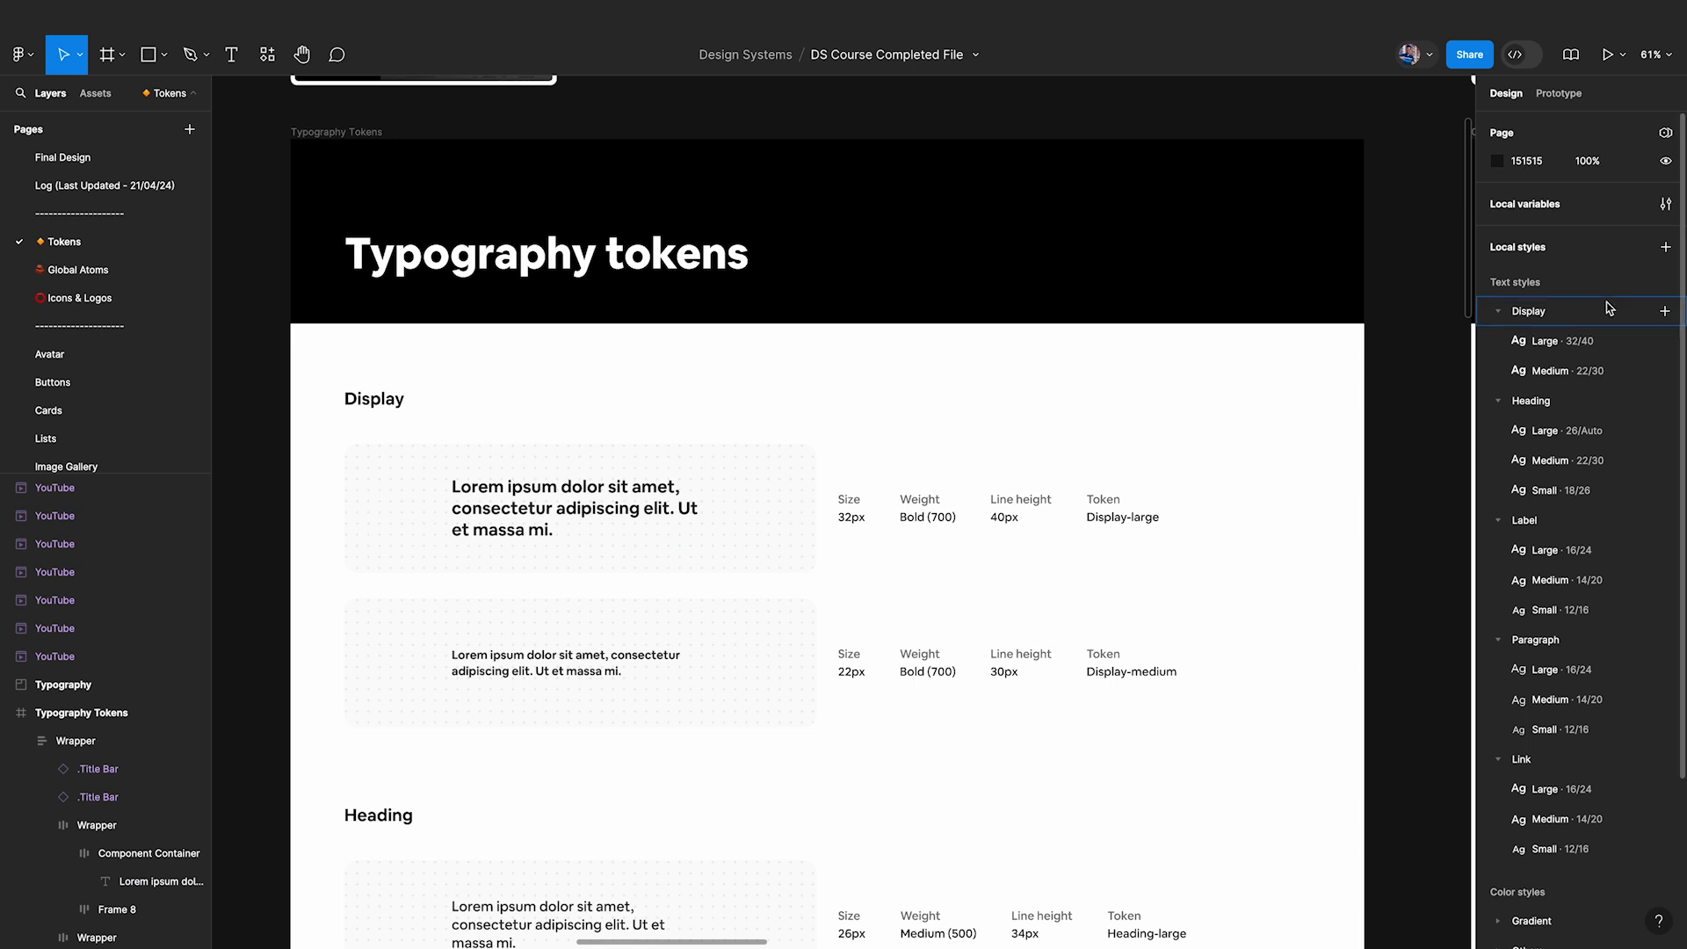
Open the local variables and look through the Colors collection, from its Neutral colors to the Brown group.
left_click(1665, 204)
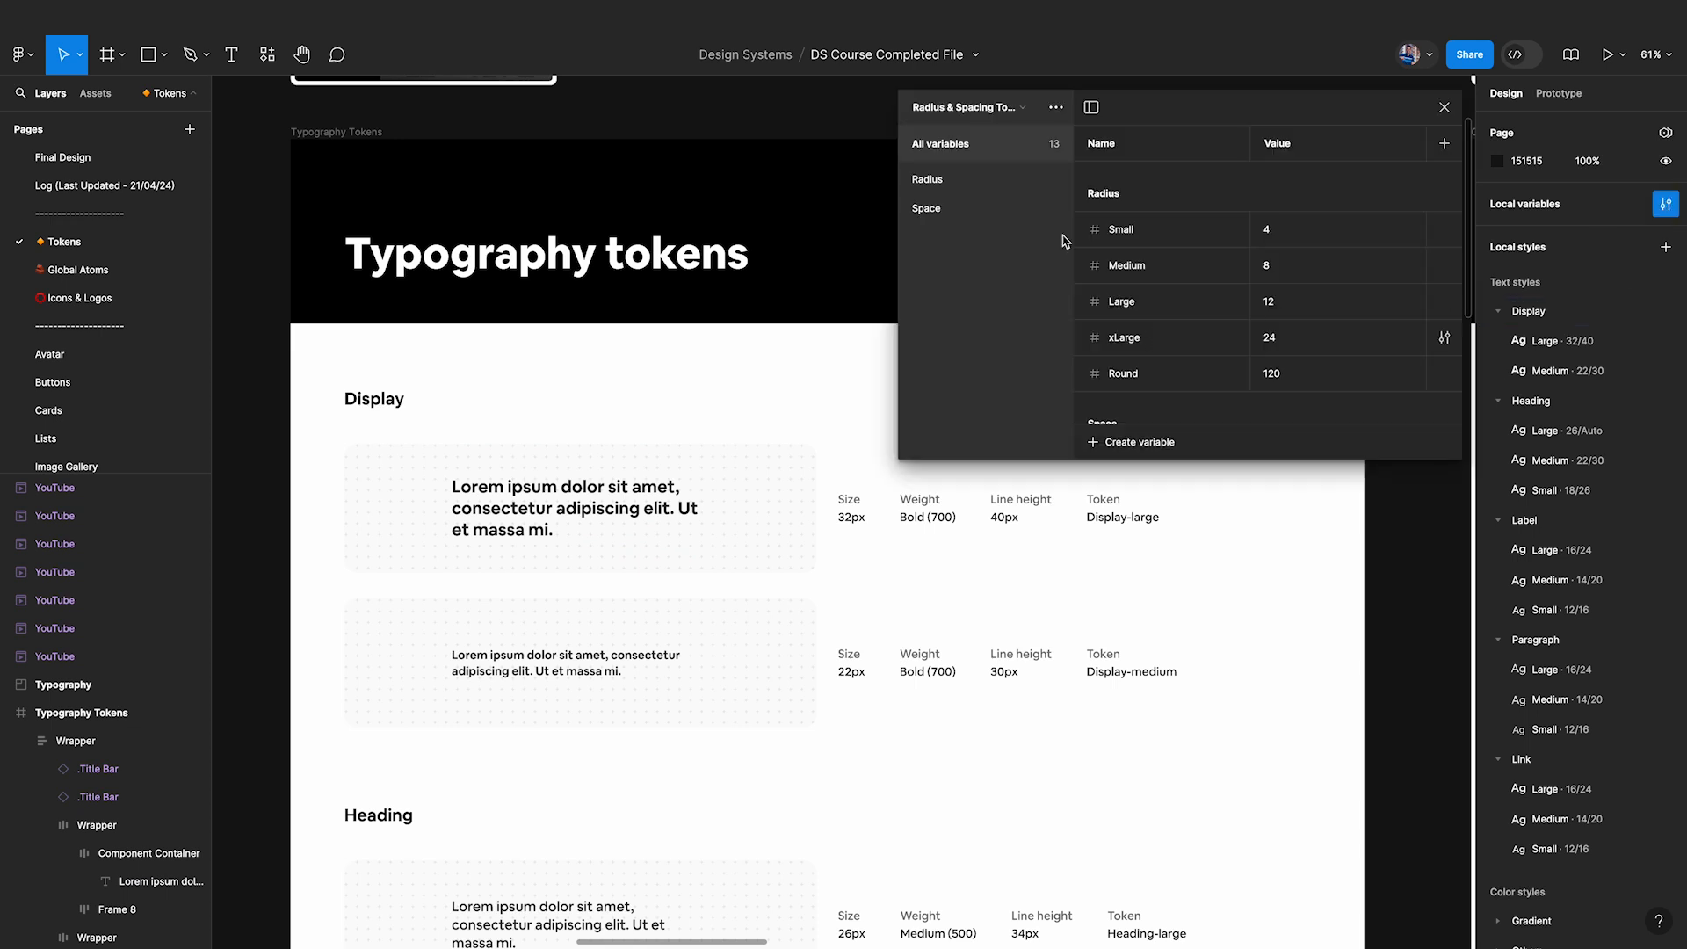
left_click(959, 106)
left_click(961, 100)
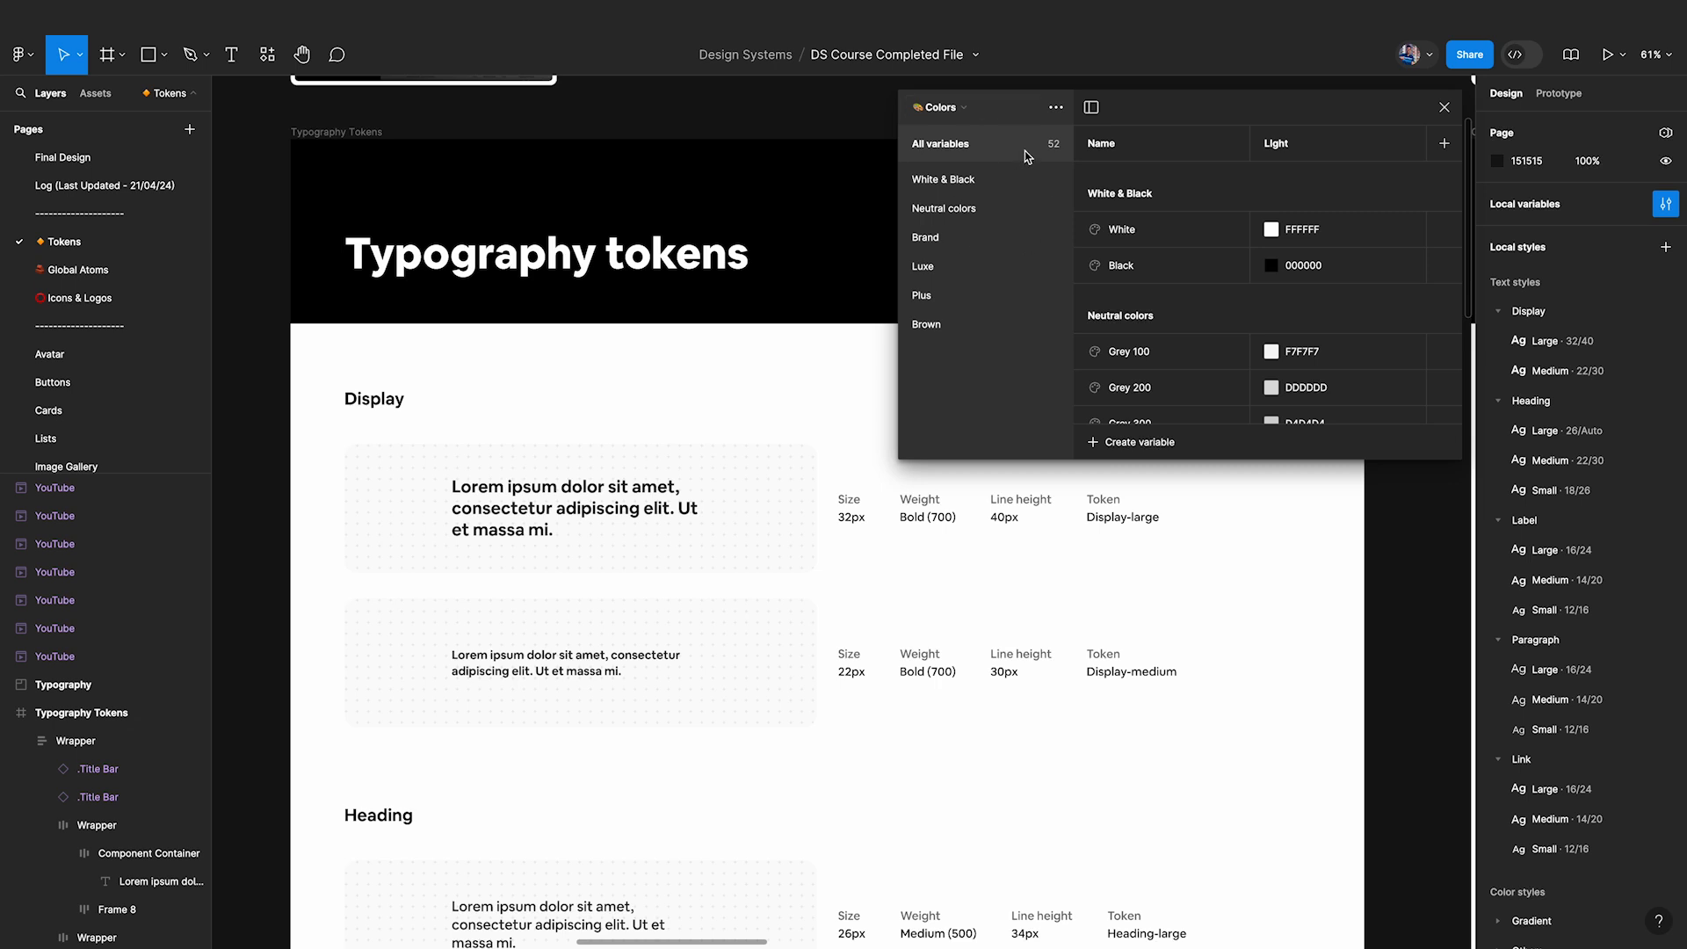
scroll(1210, 303, "down", 6)
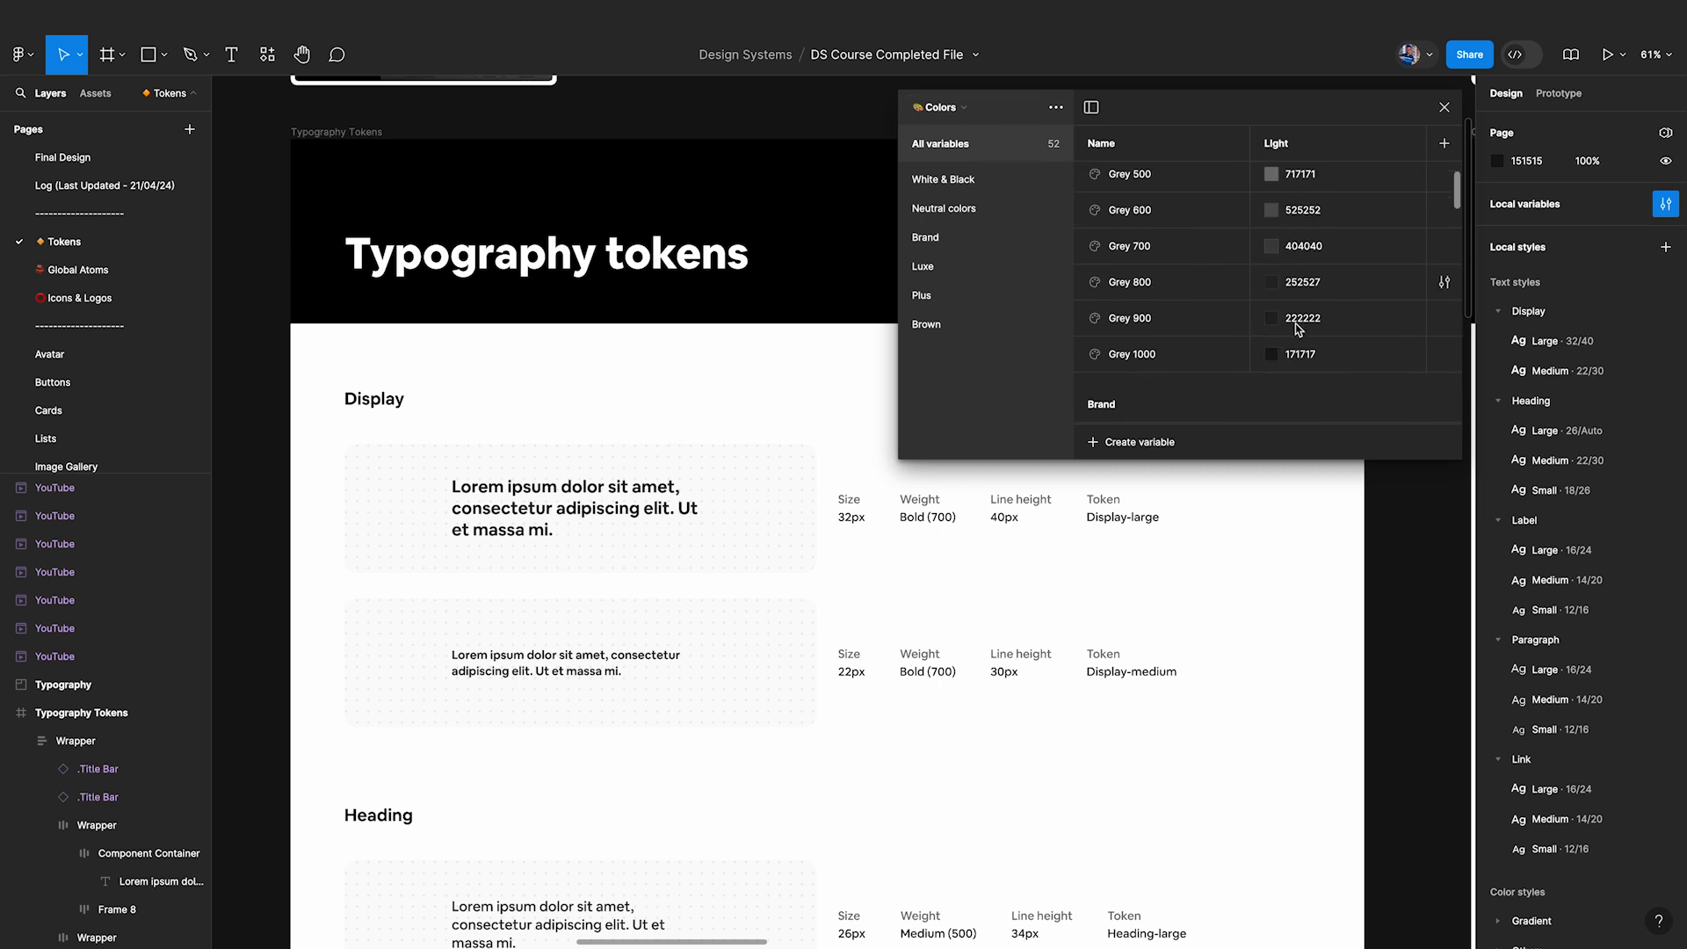
left_click(1004, 333)
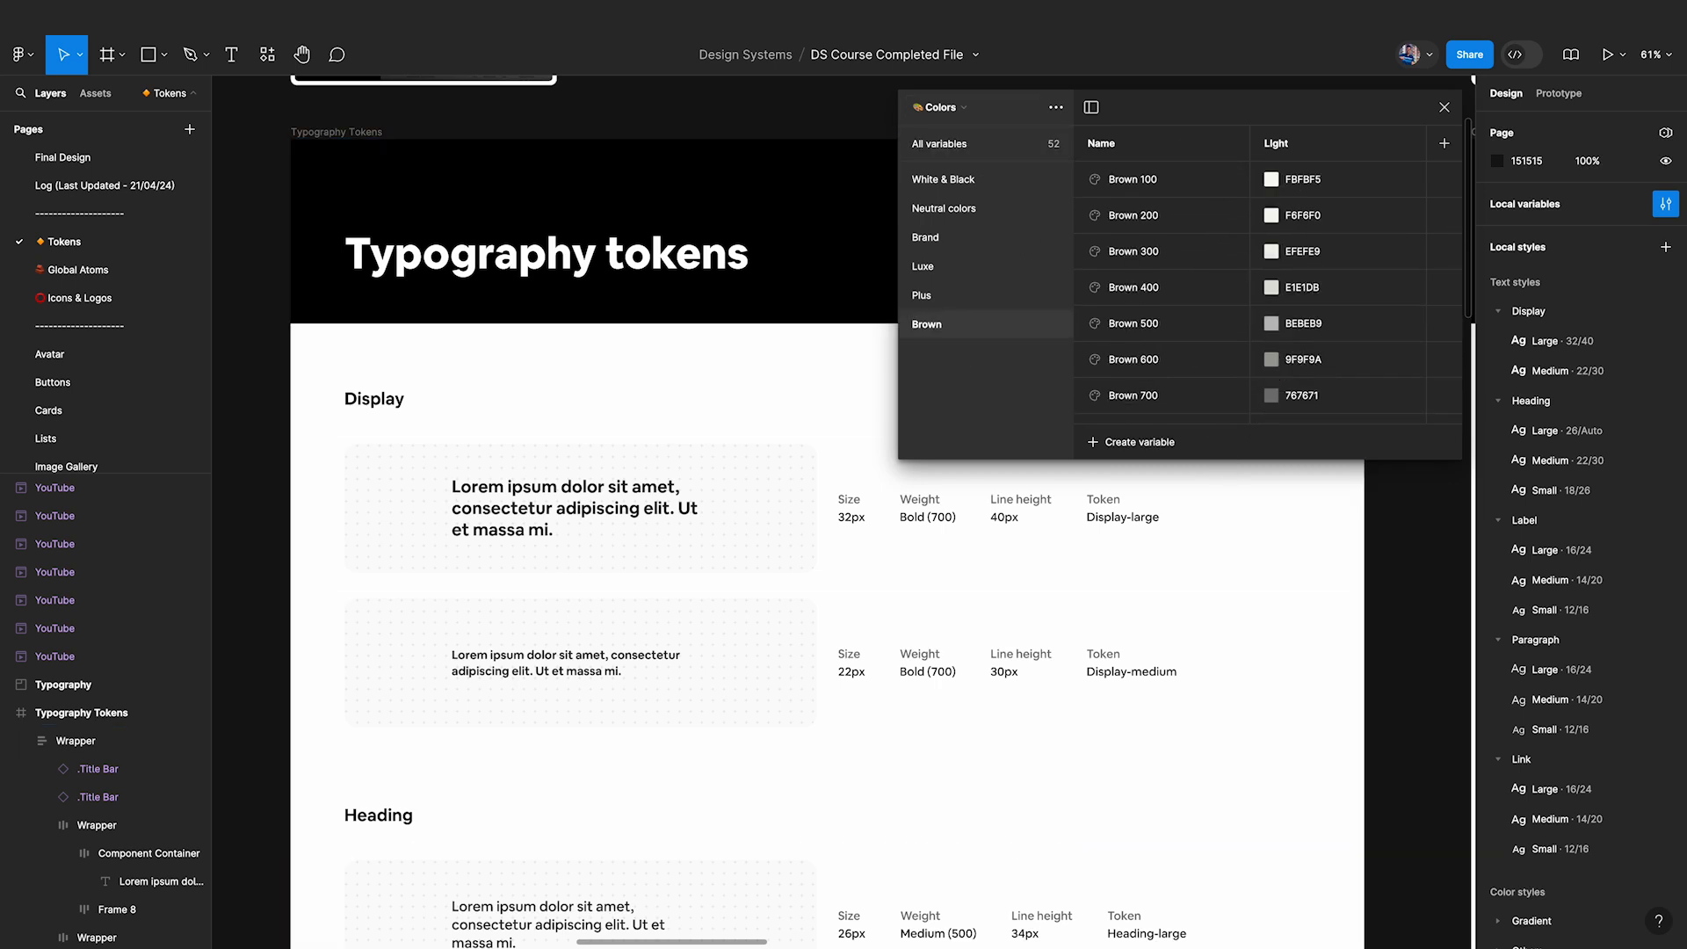
Enlarge the variables window and place it over the middle of the Typography Tokens frame.
left_click_drag(1248, 105, 590, 105)
left_click_drag(801, 459, 1166, 661)
left_click_drag(766, 107, 905, 223)
Review the light and dark mode values of the Surface, Content and Border variables in the Color Tokens collection.
left_click(428, 225)
left_click(431, 241)
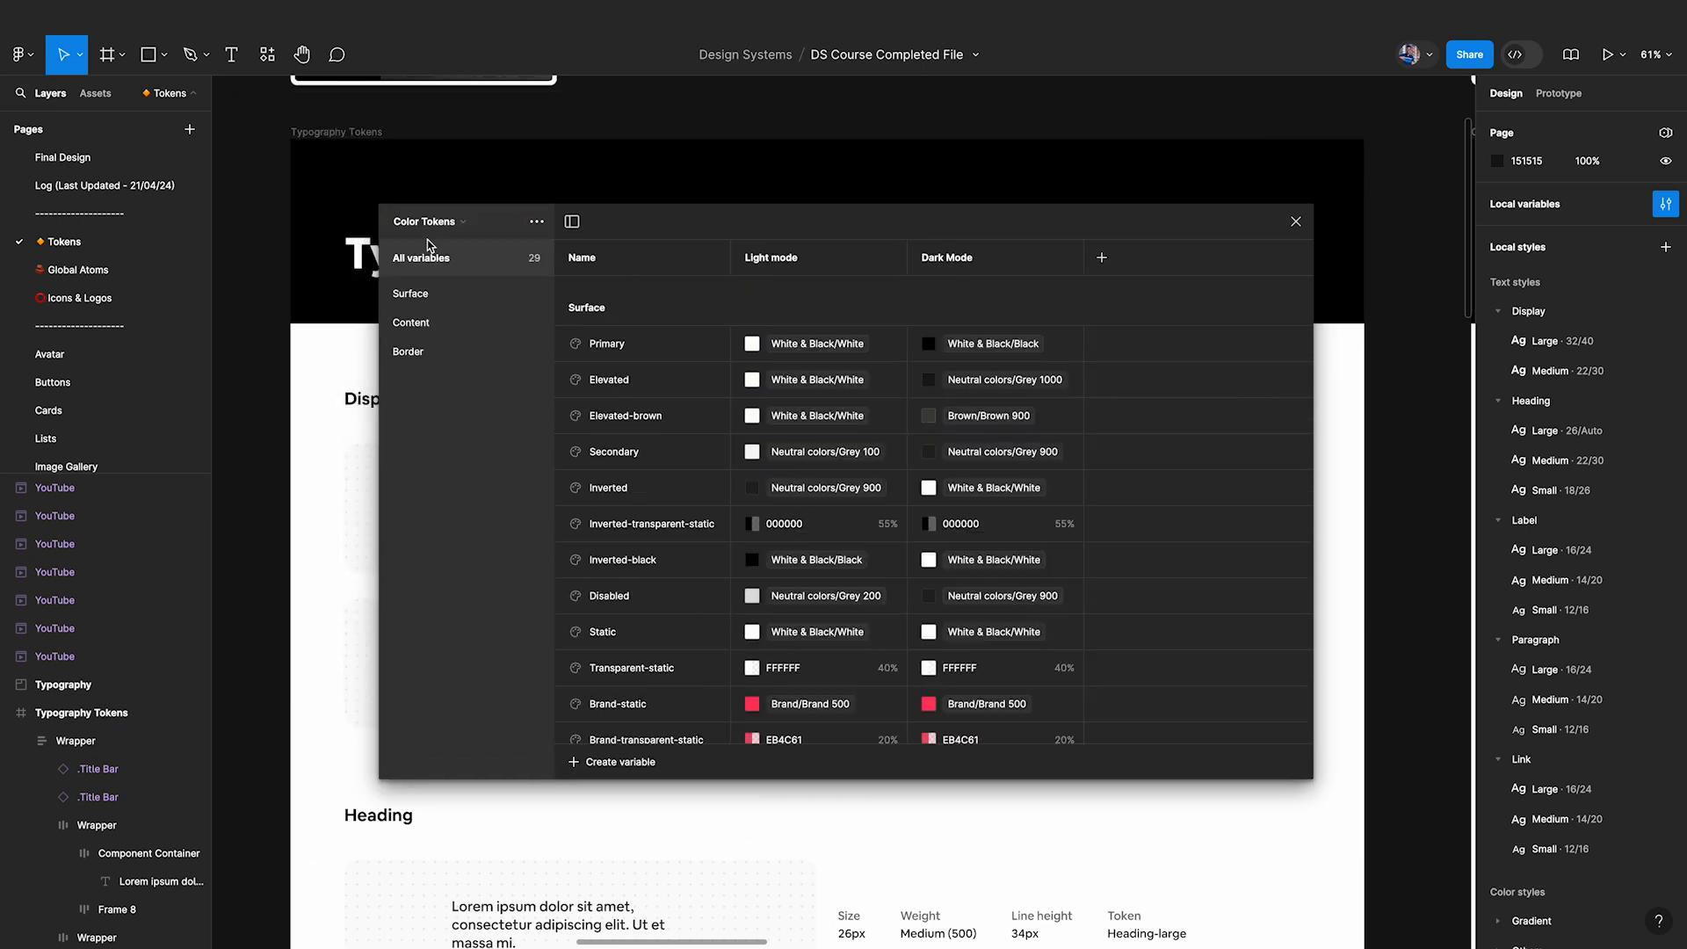
scroll(694, 433, "down", 4)
scroll(694, 433, "down", 3)
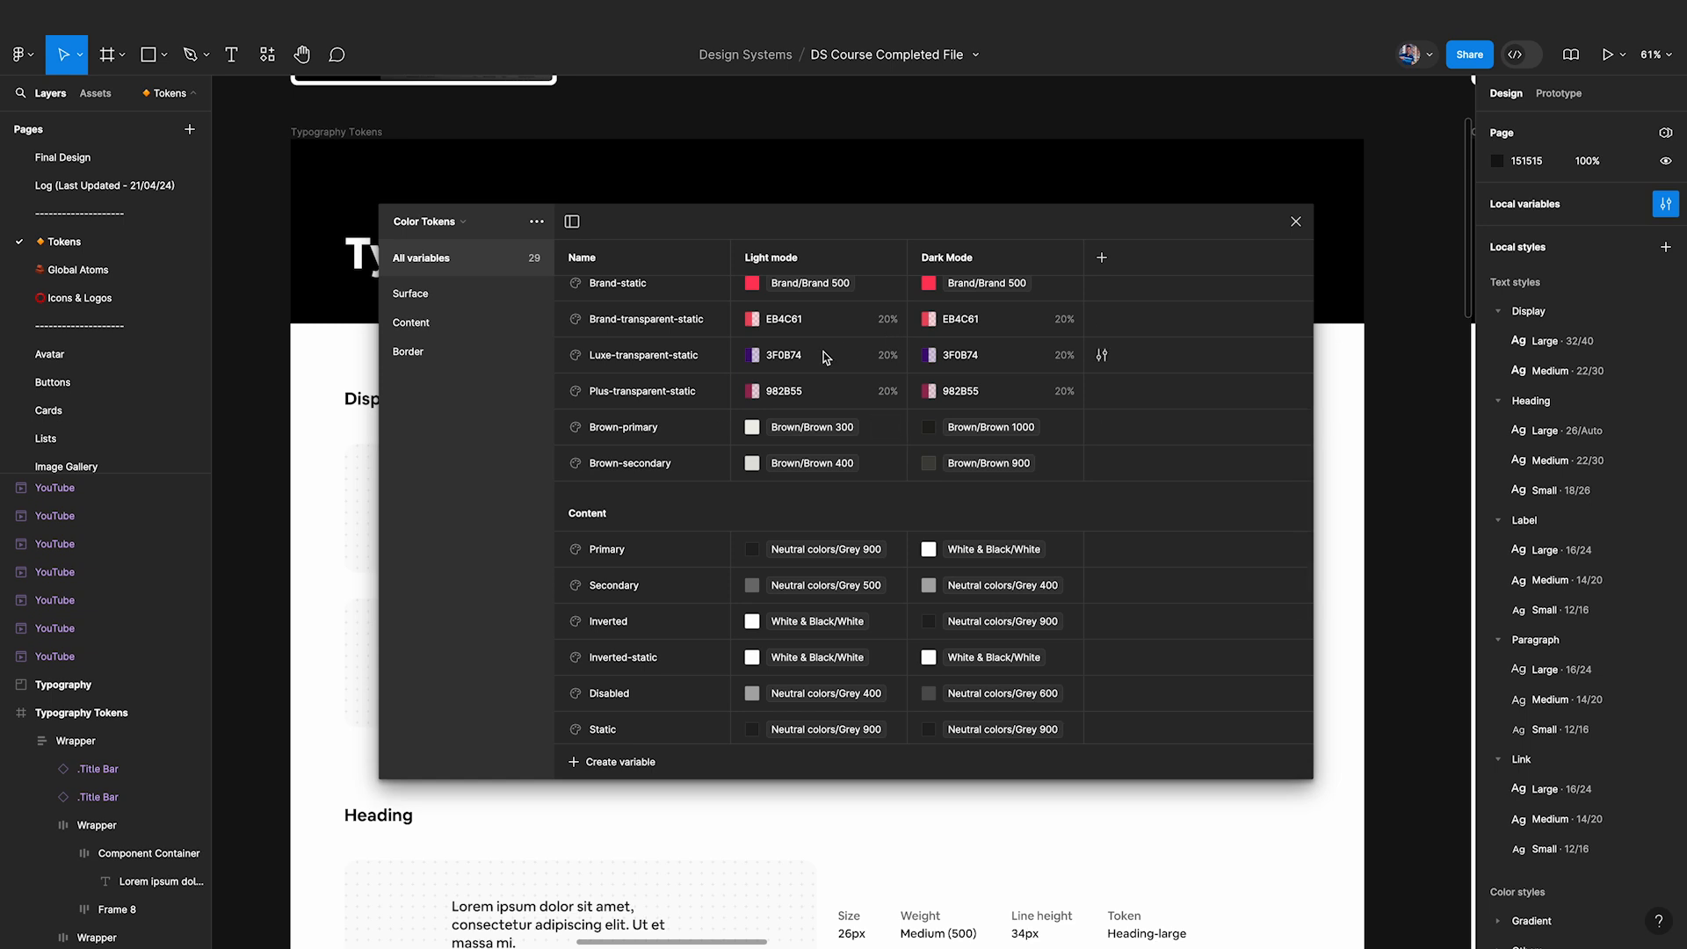
scroll(826, 357, "down", 4)
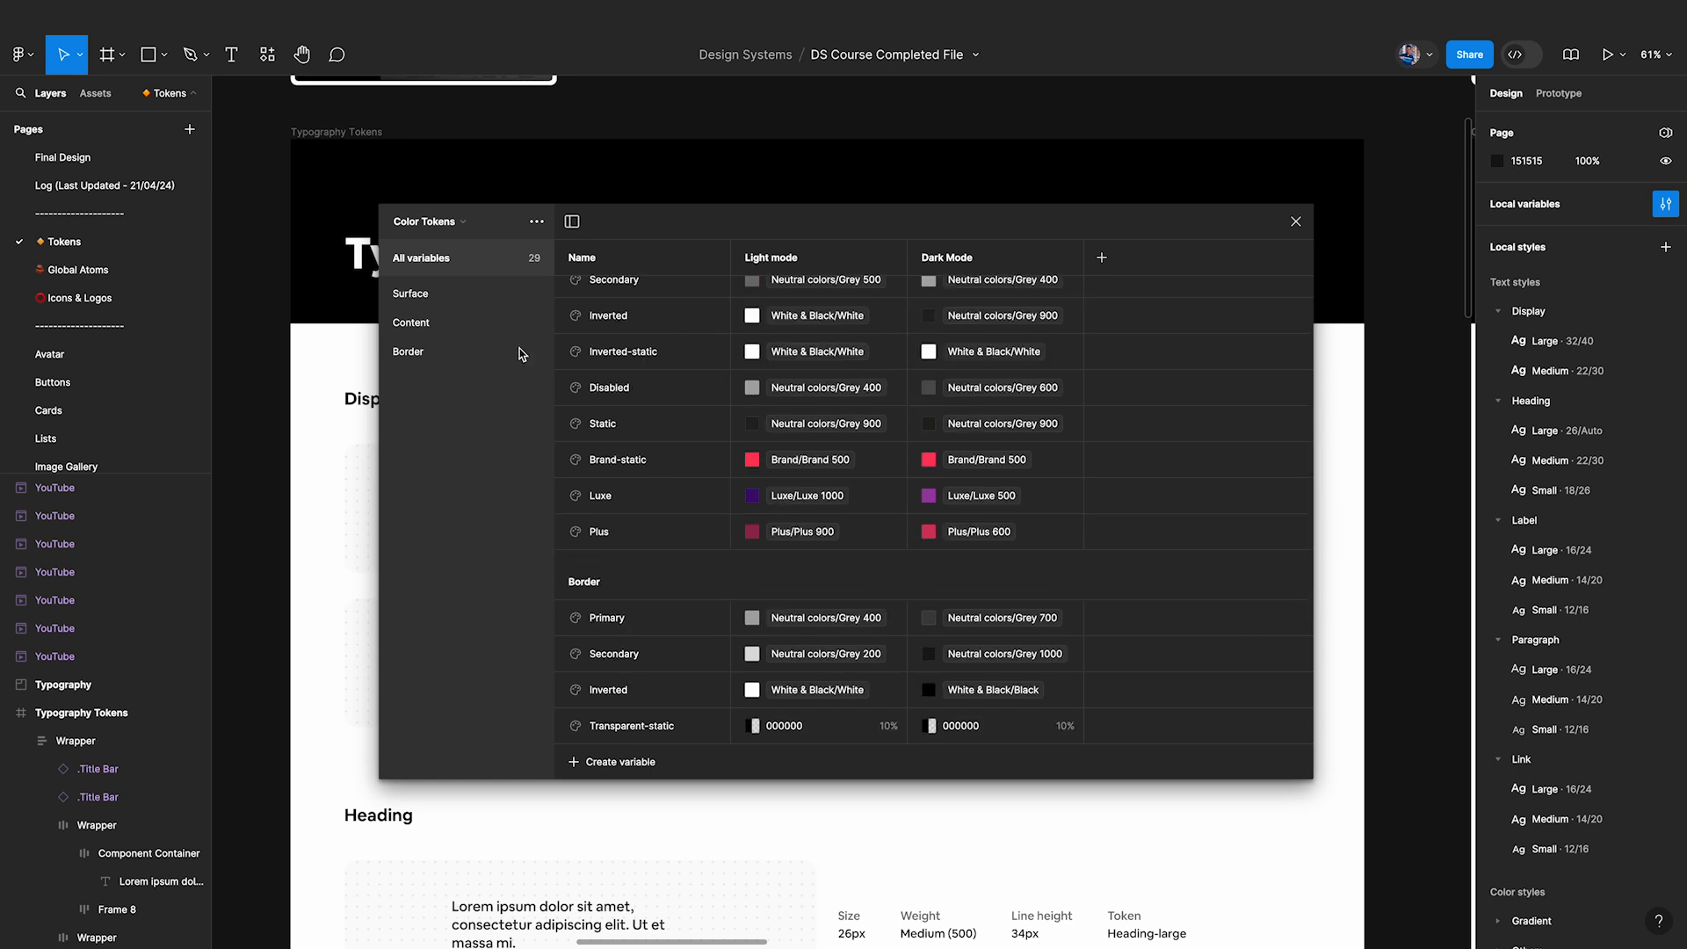
Create a new variable collection named Typography.
left_click(444, 224)
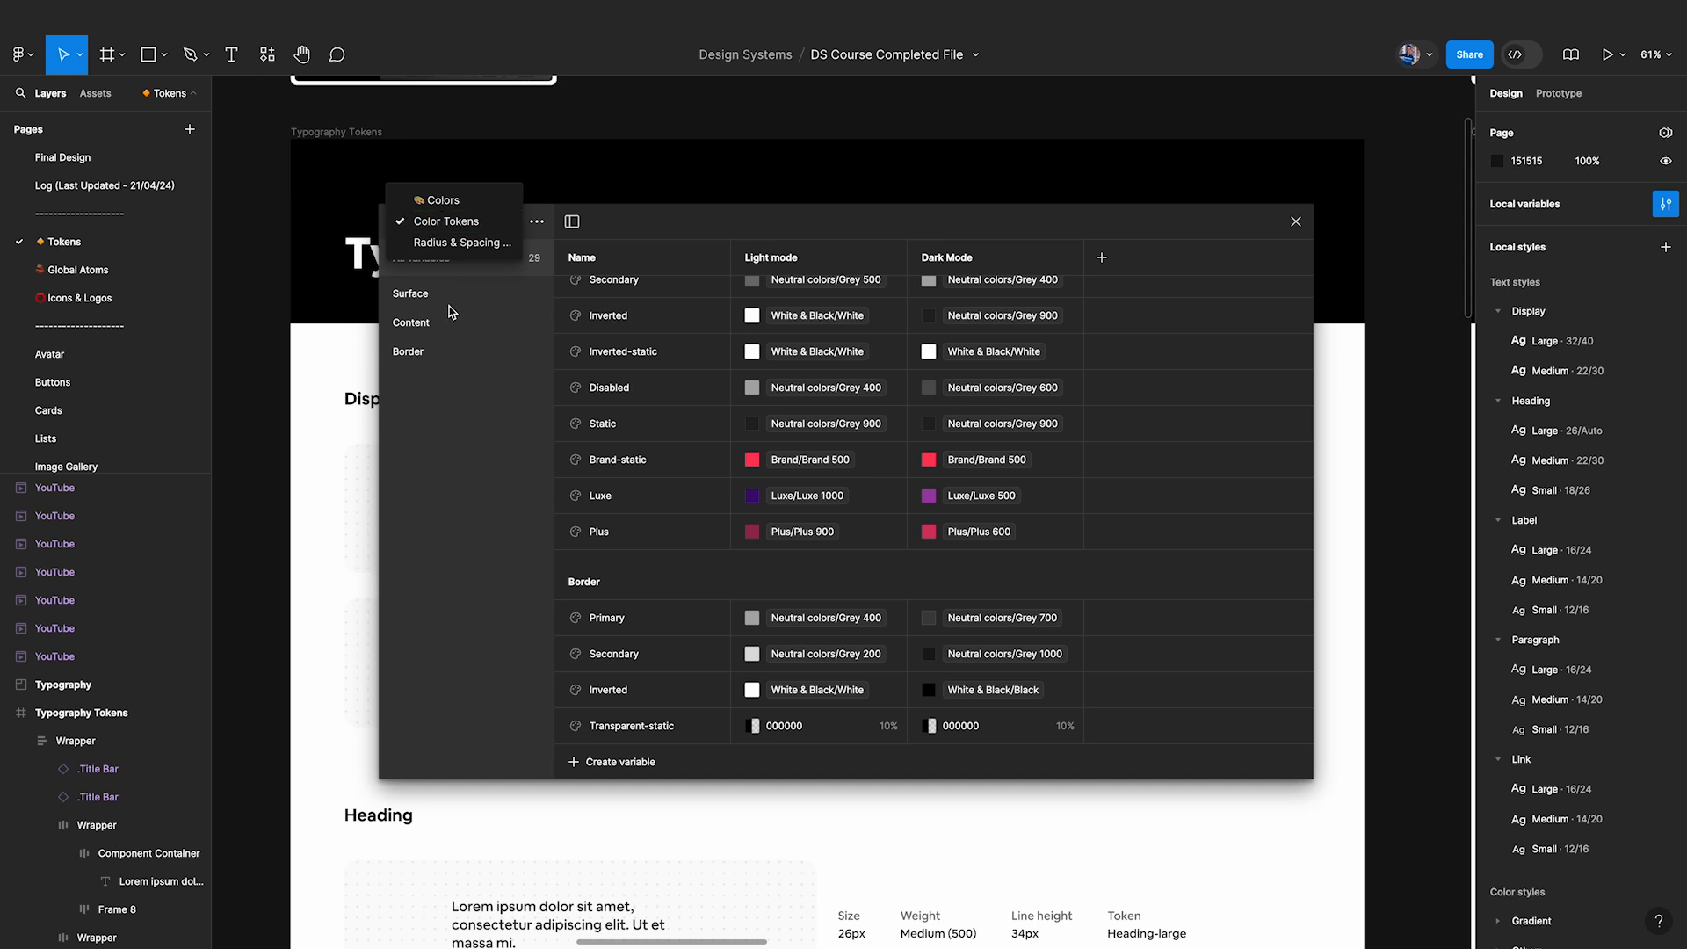
left_click(462, 343)
left_click(537, 221)
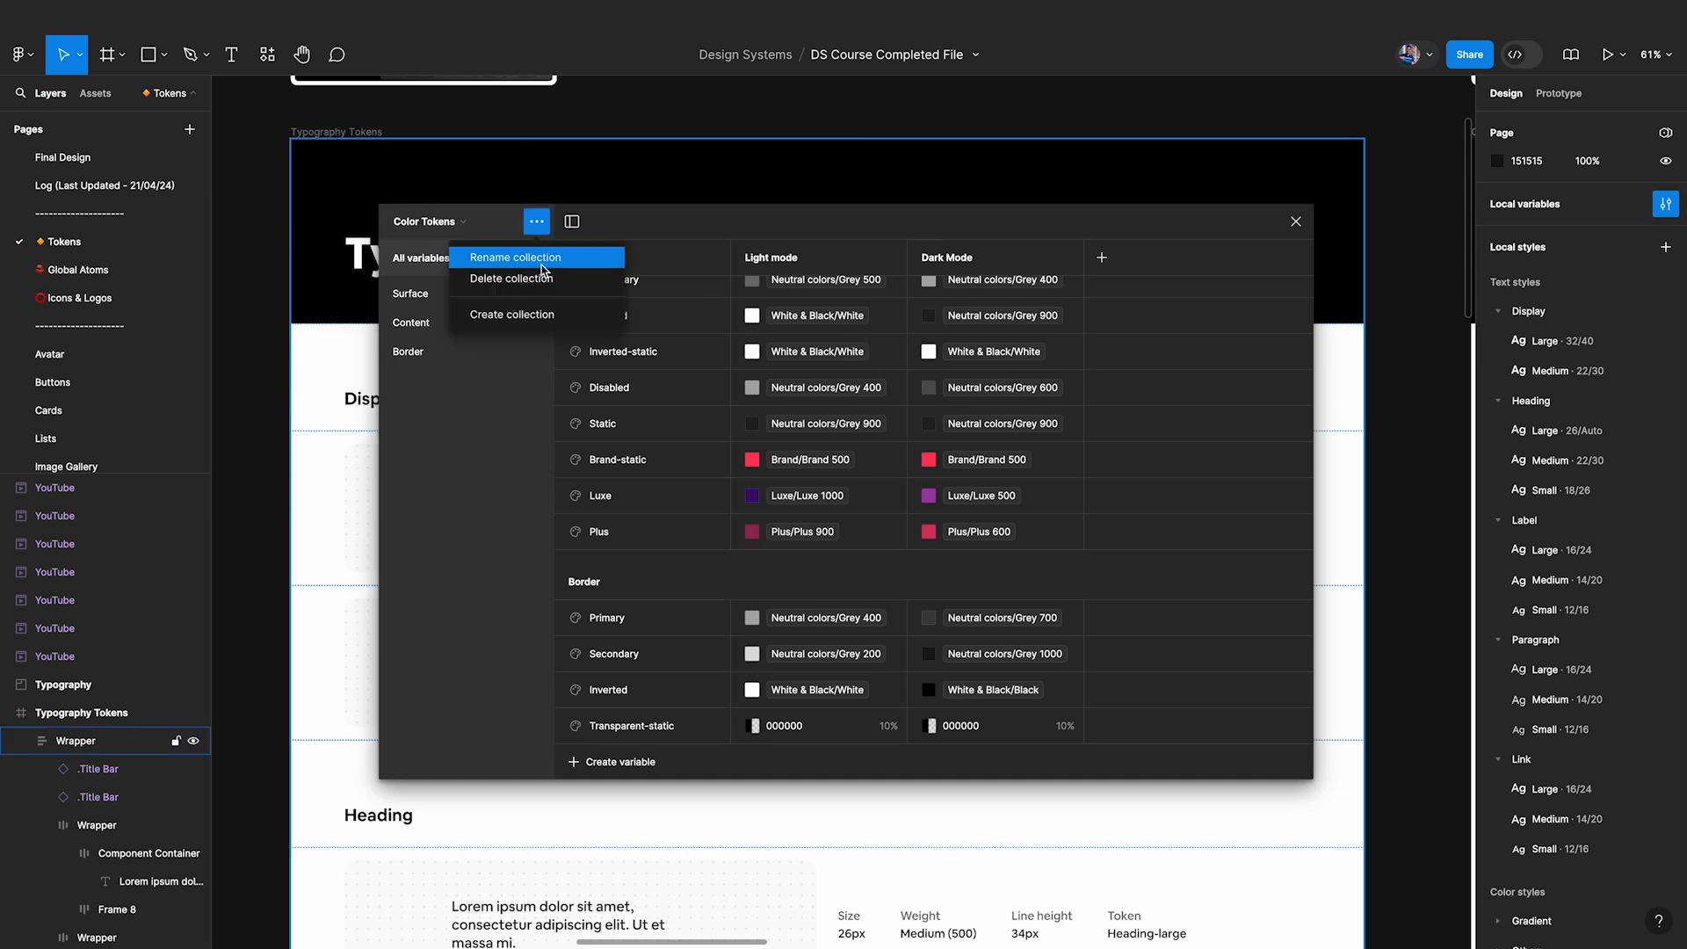
left_click(544, 318)
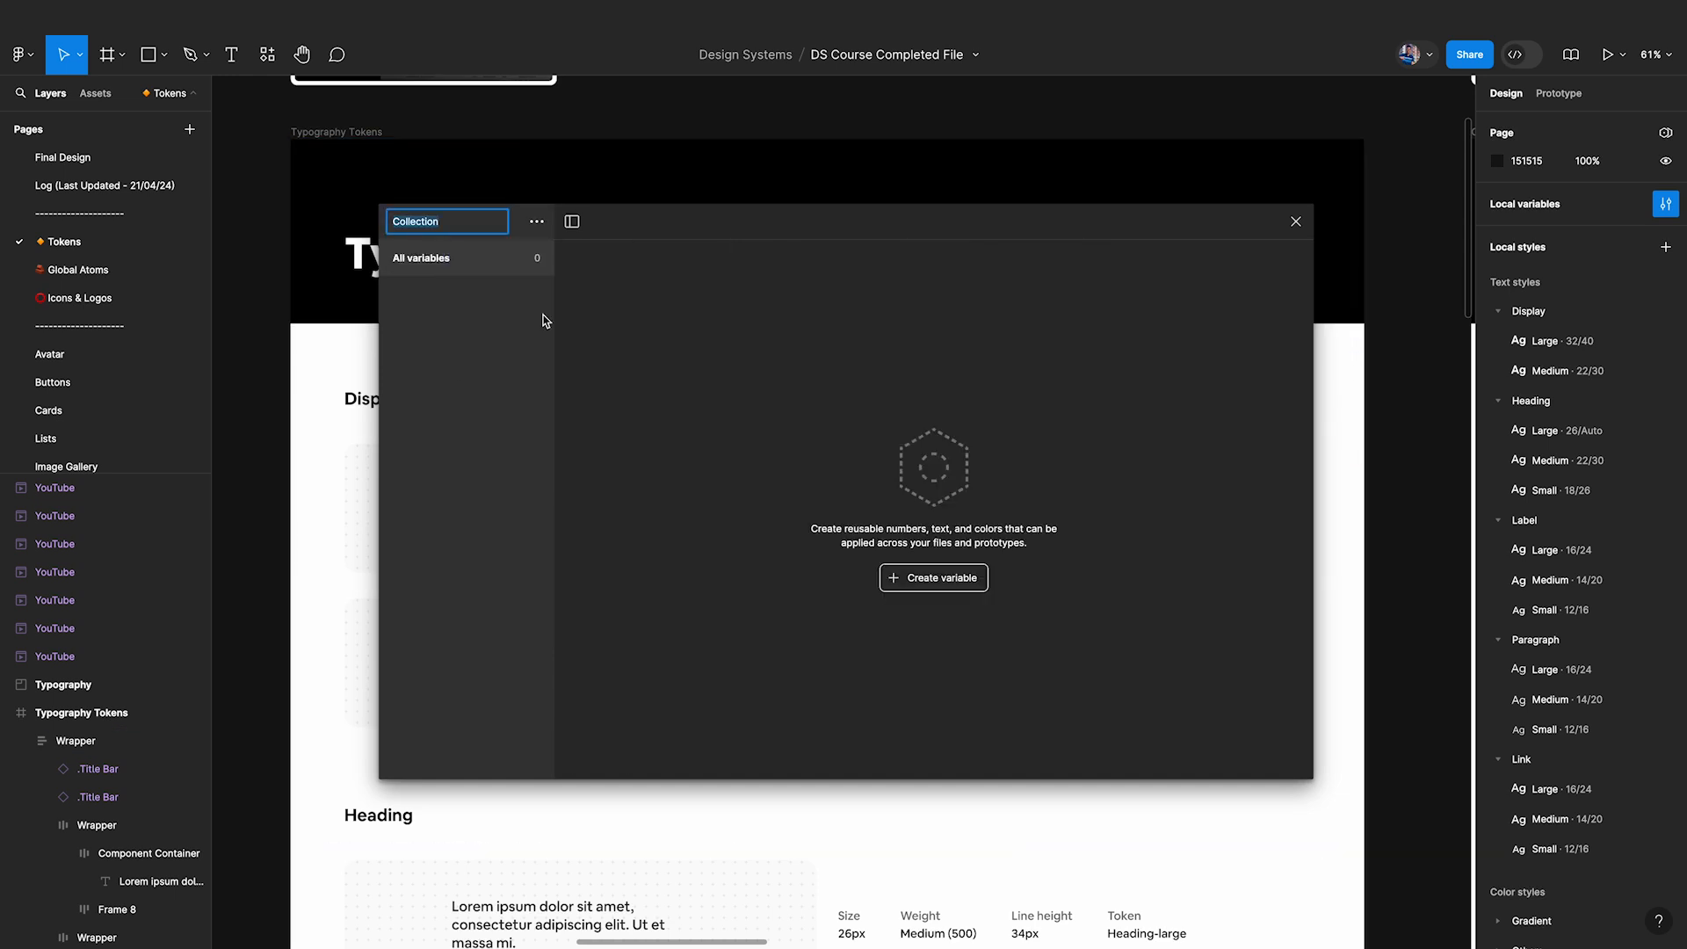
type("Typography")
key("Return")
left_click(458, 225)
left_click(536, 223)
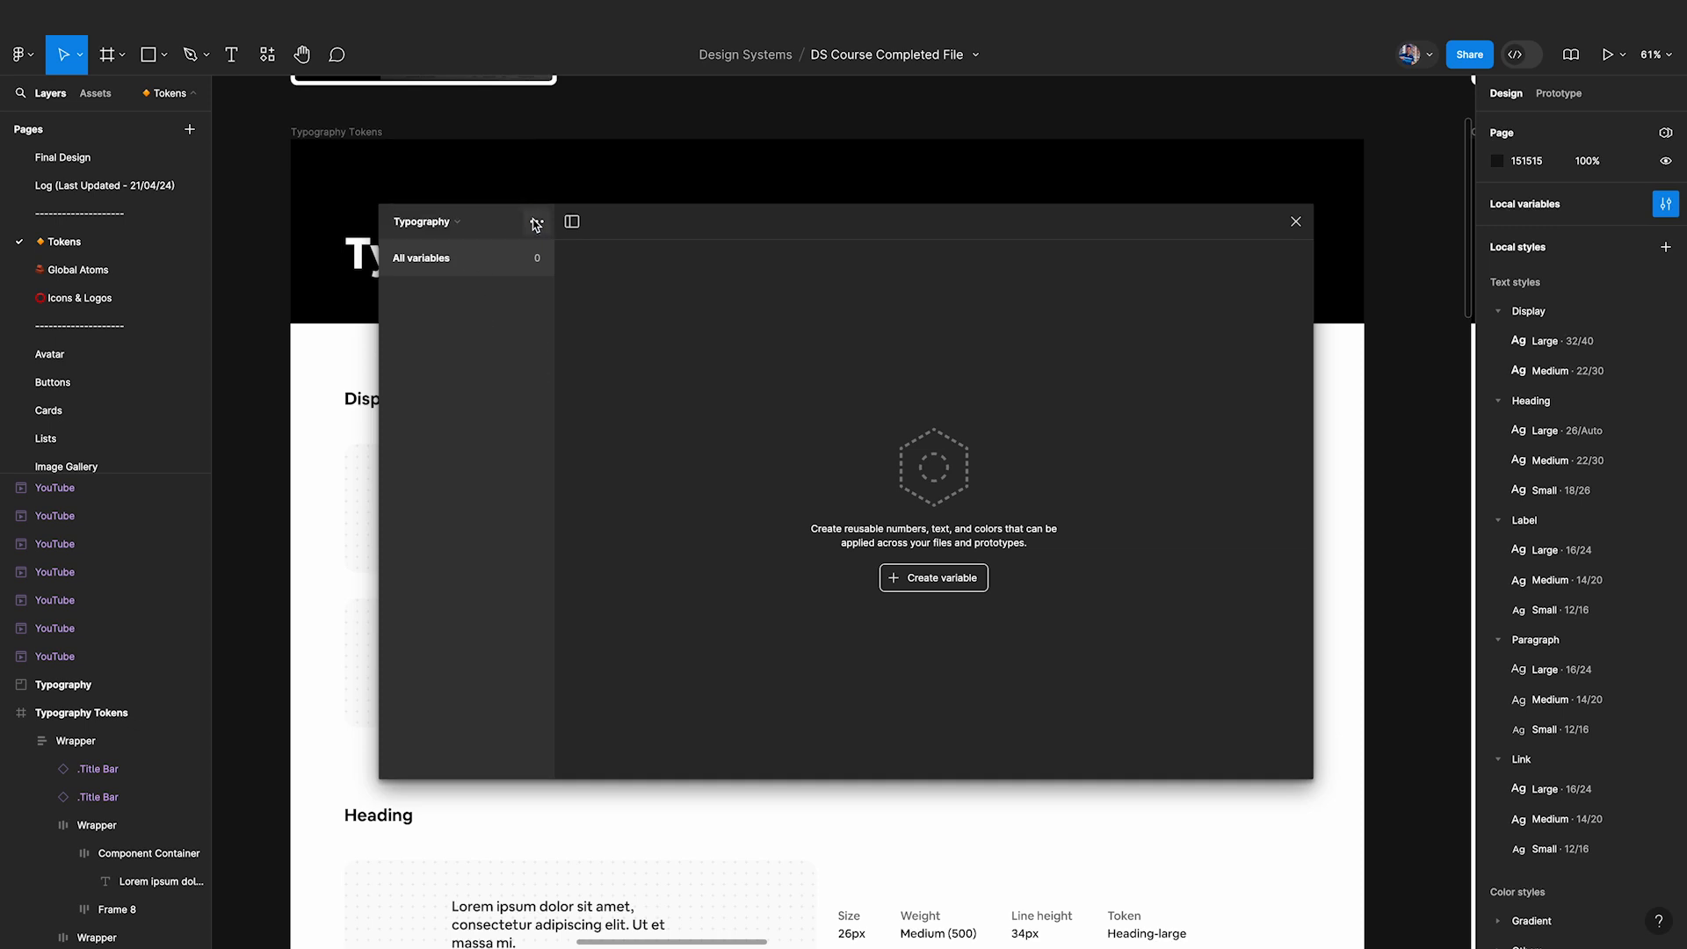
Rename the Typography collection to put the uppercase ABCD emoji before its name, and check it in the collection list.
left_click(536, 223)
left_click(515, 257)
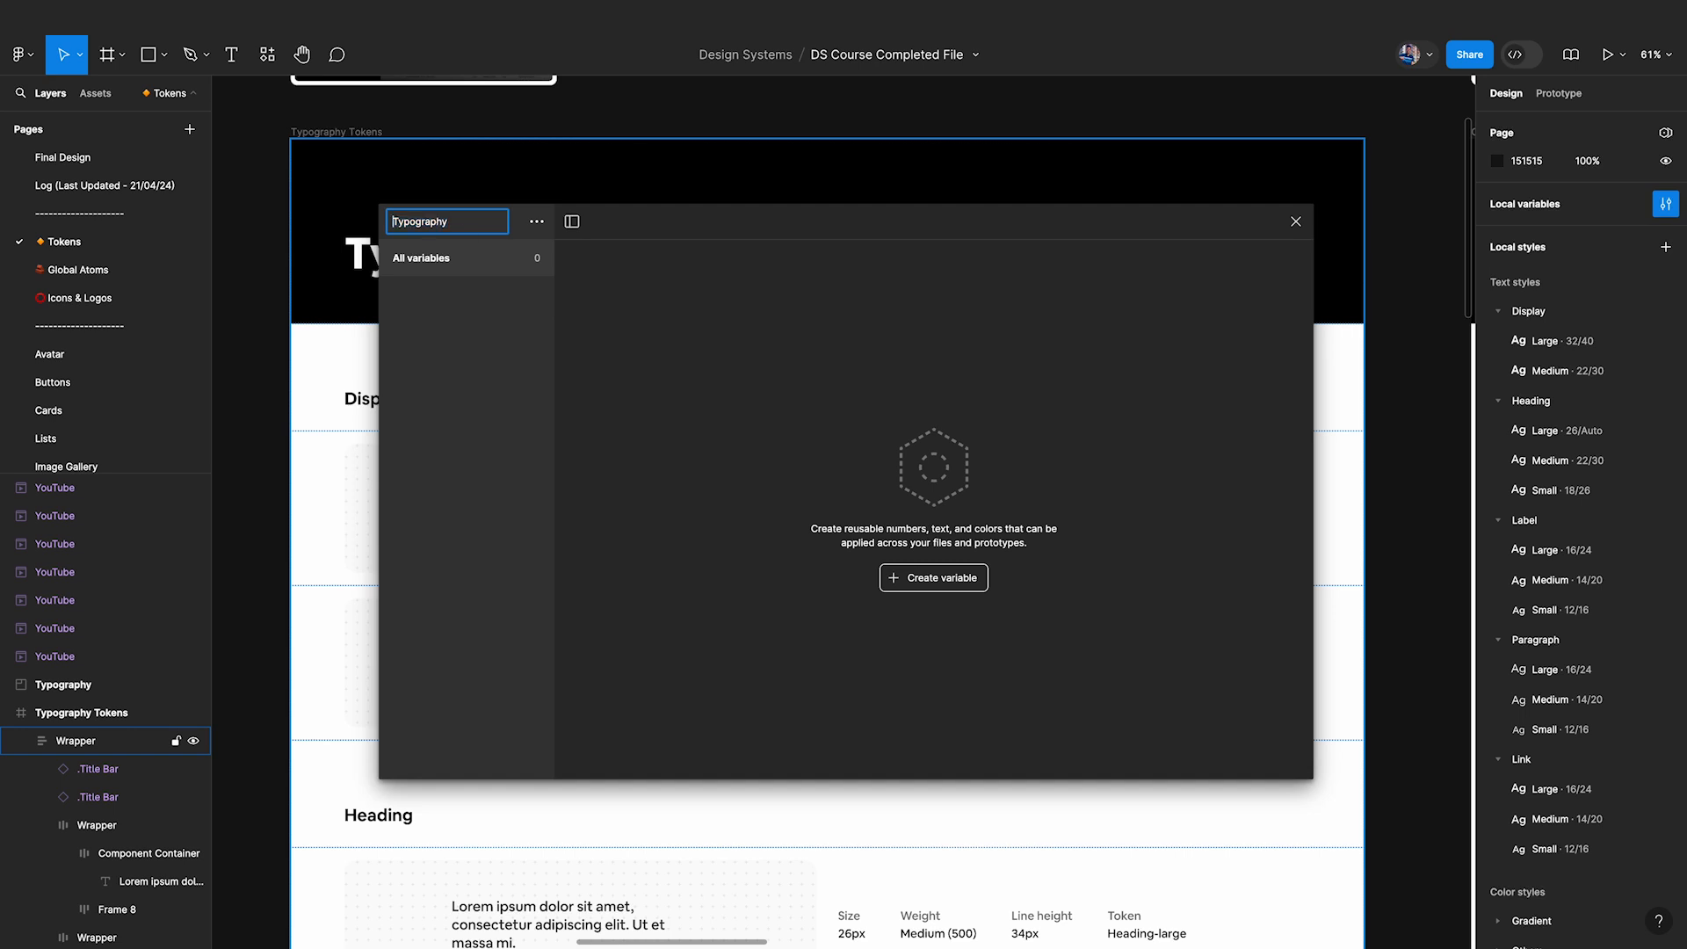
type("text")
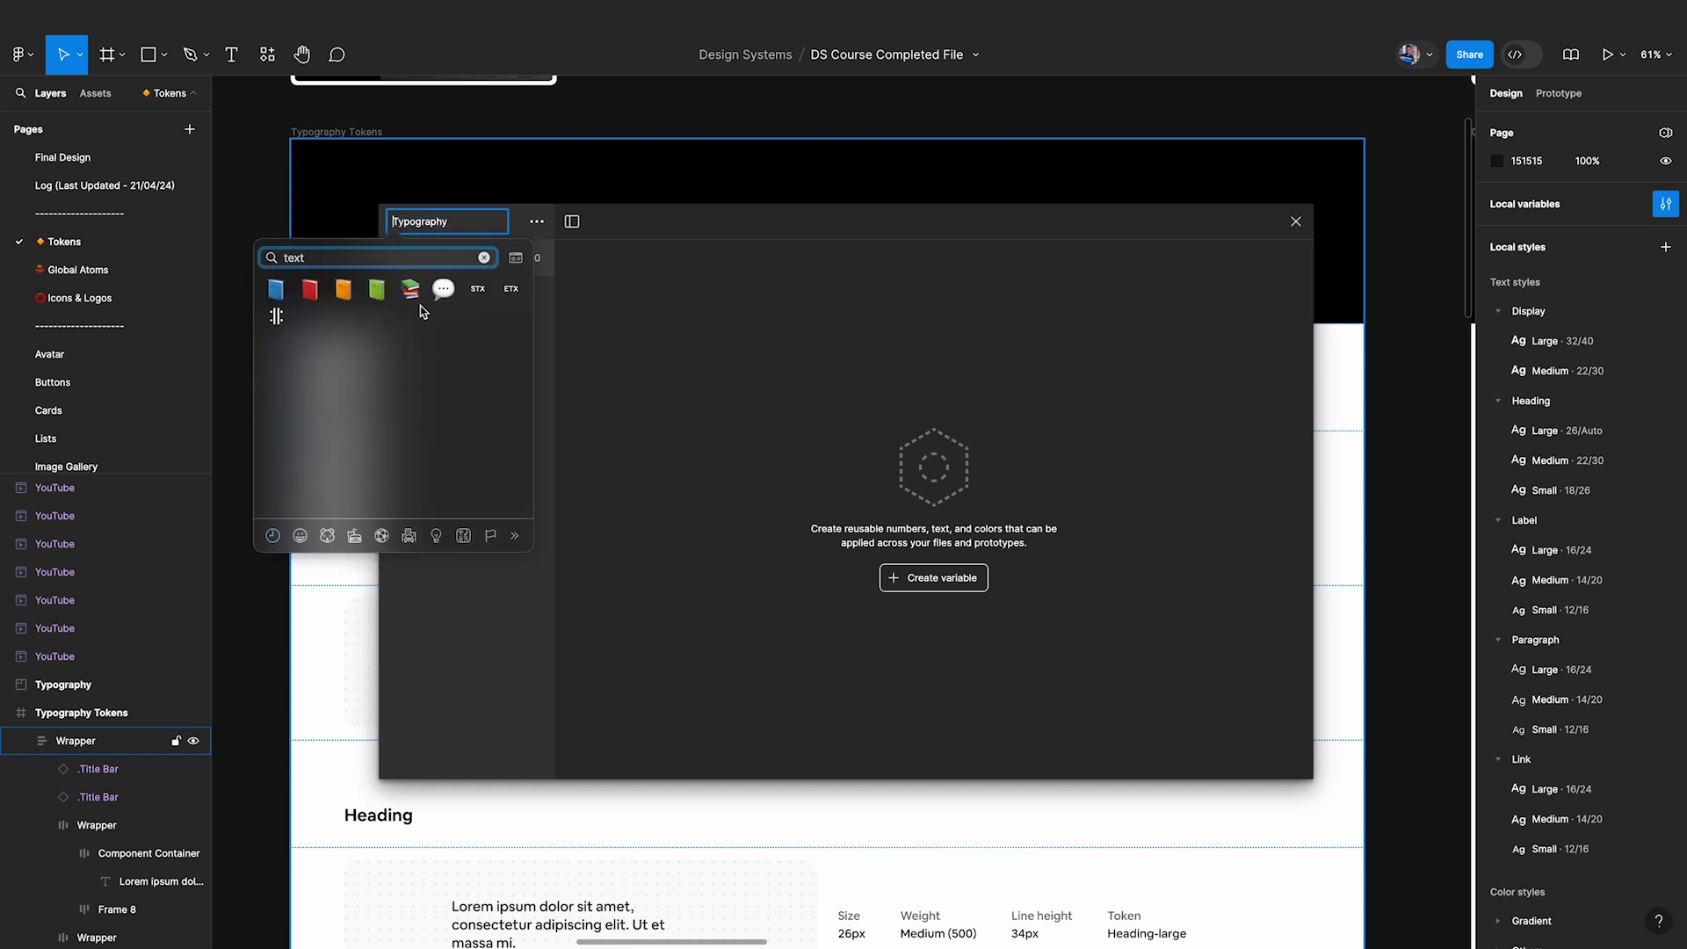
key("BackSpace")
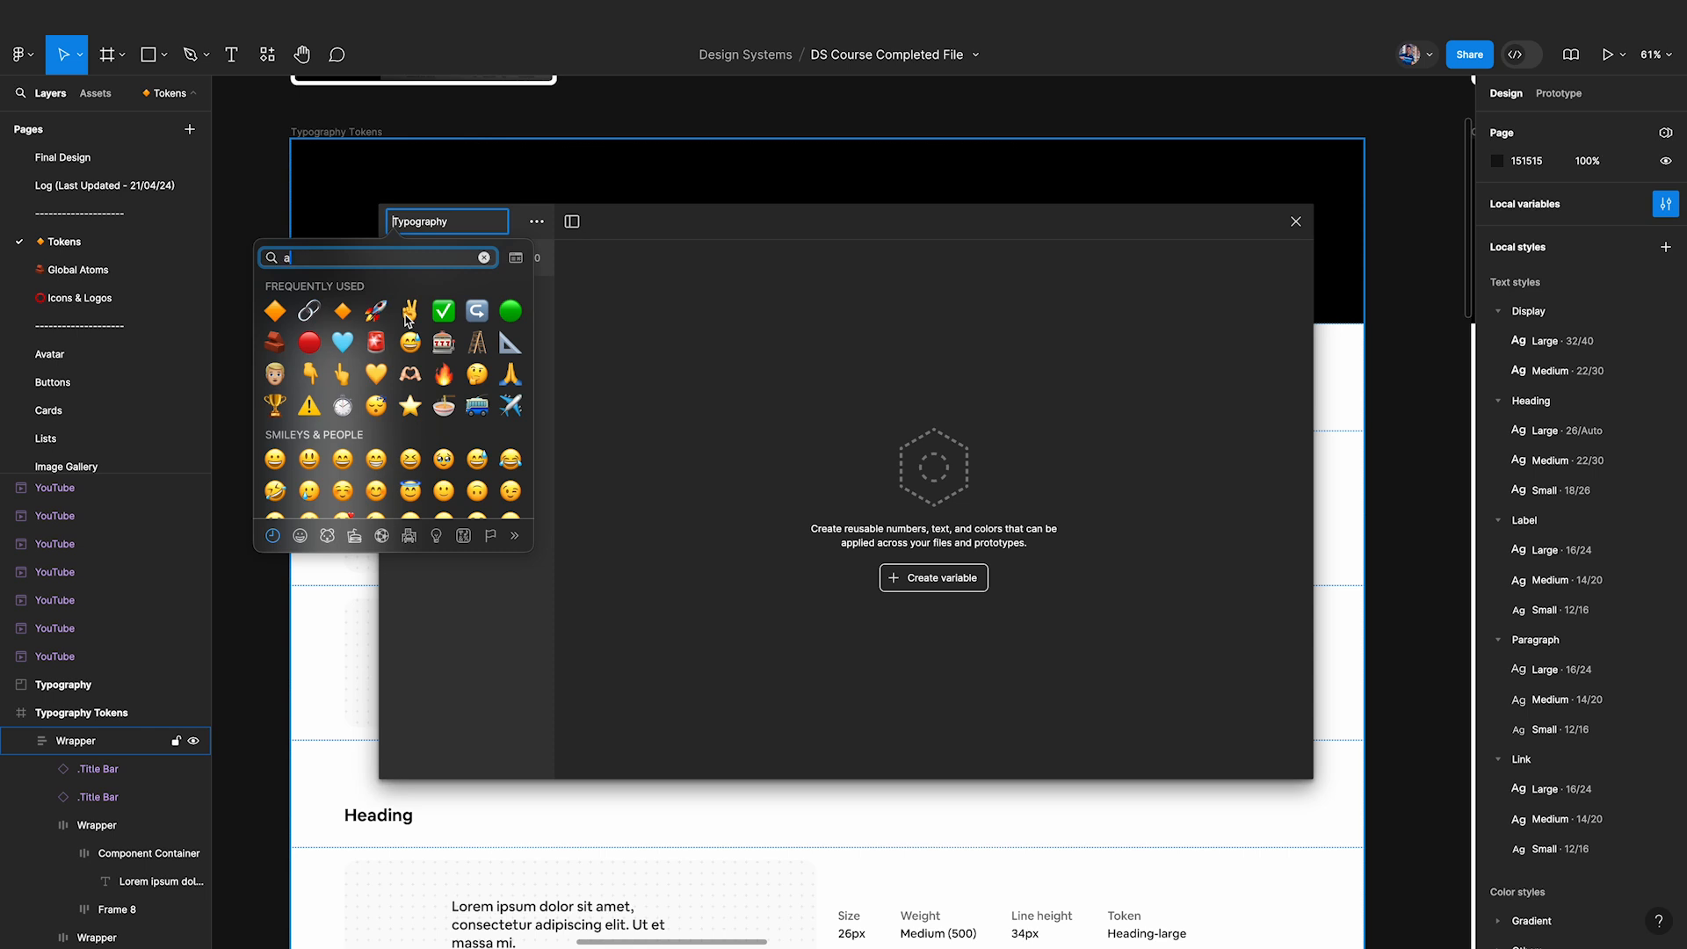
type("a")
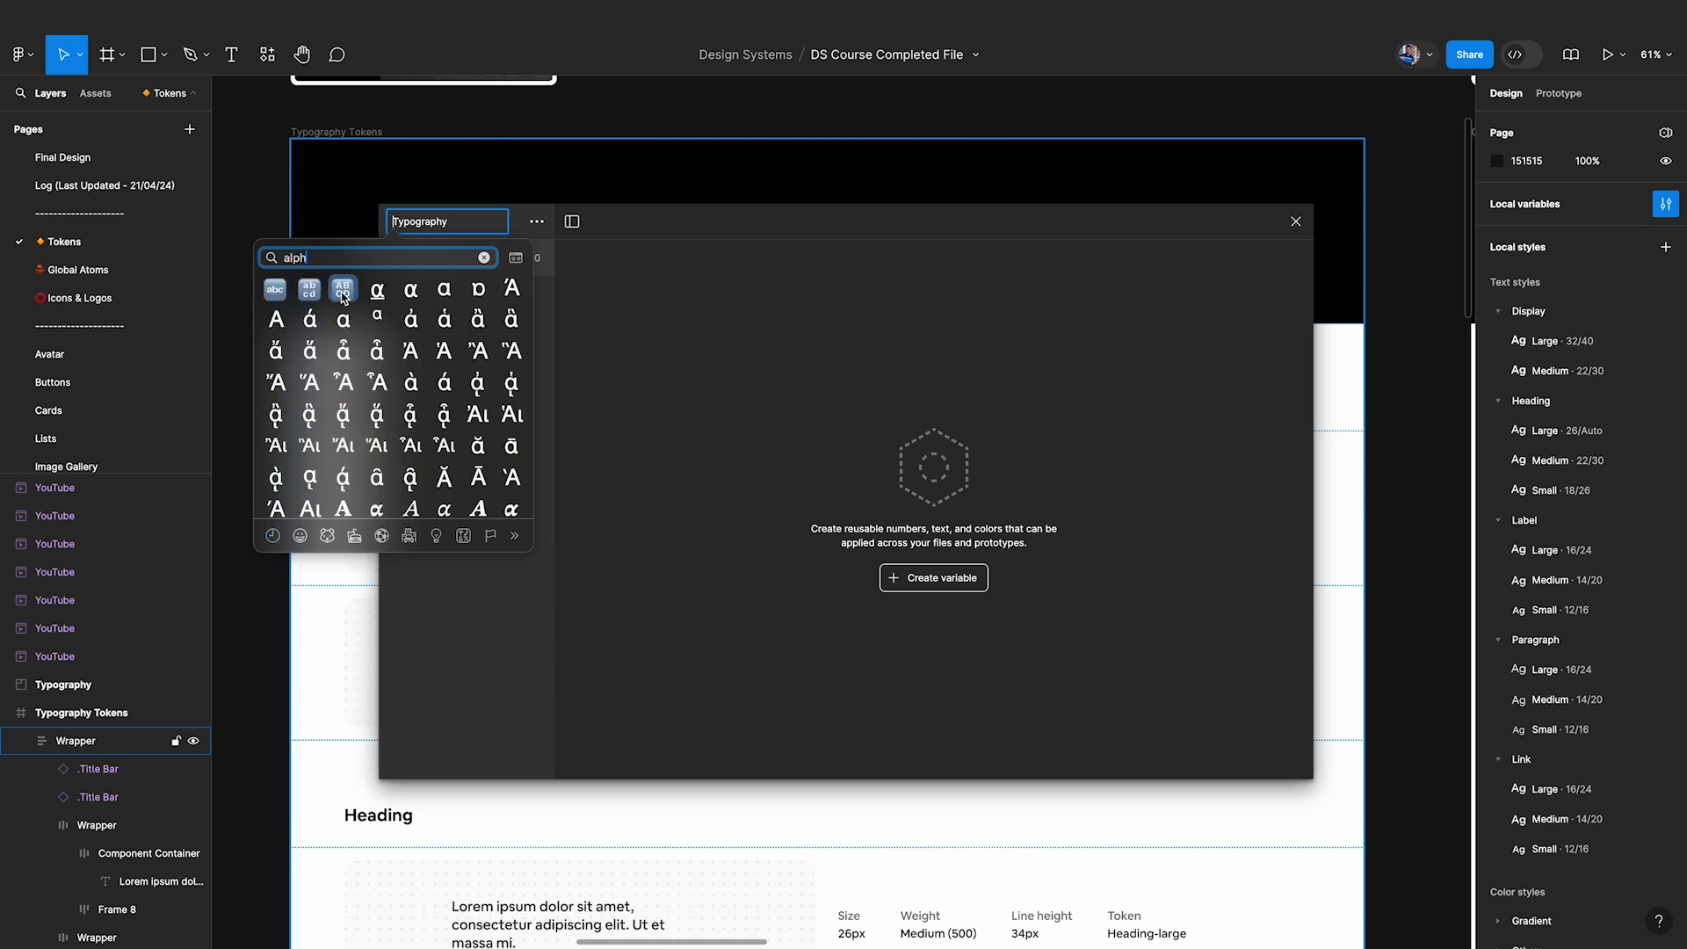
left_click(343, 289)
key("Return")
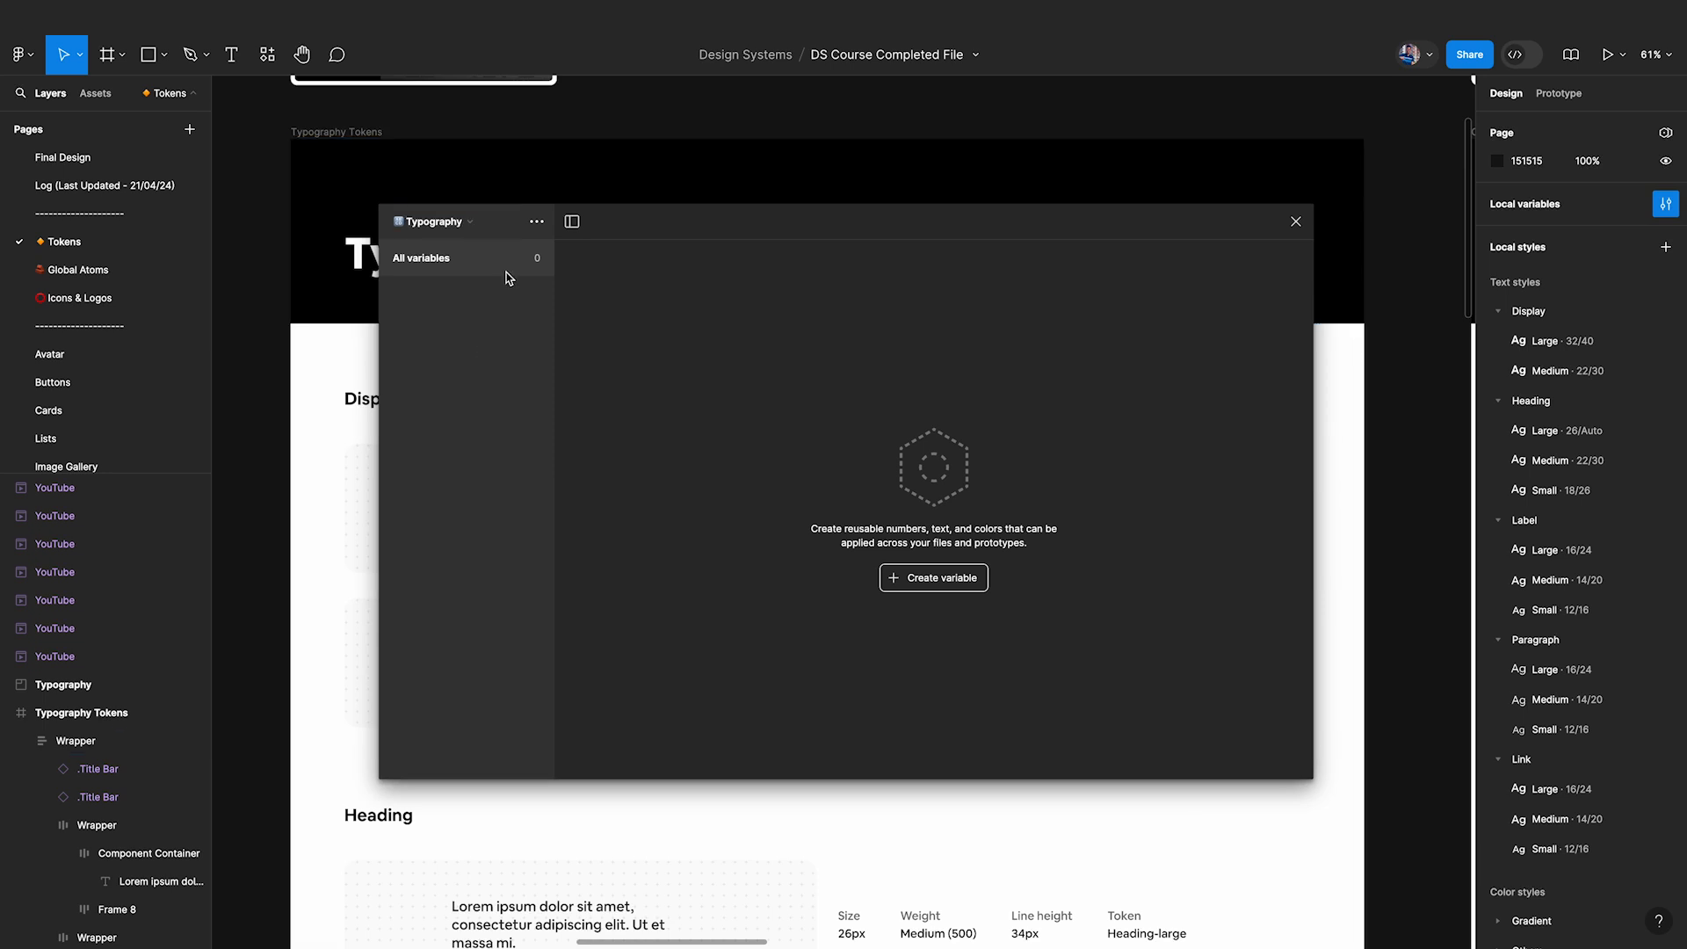
left_click(462, 225)
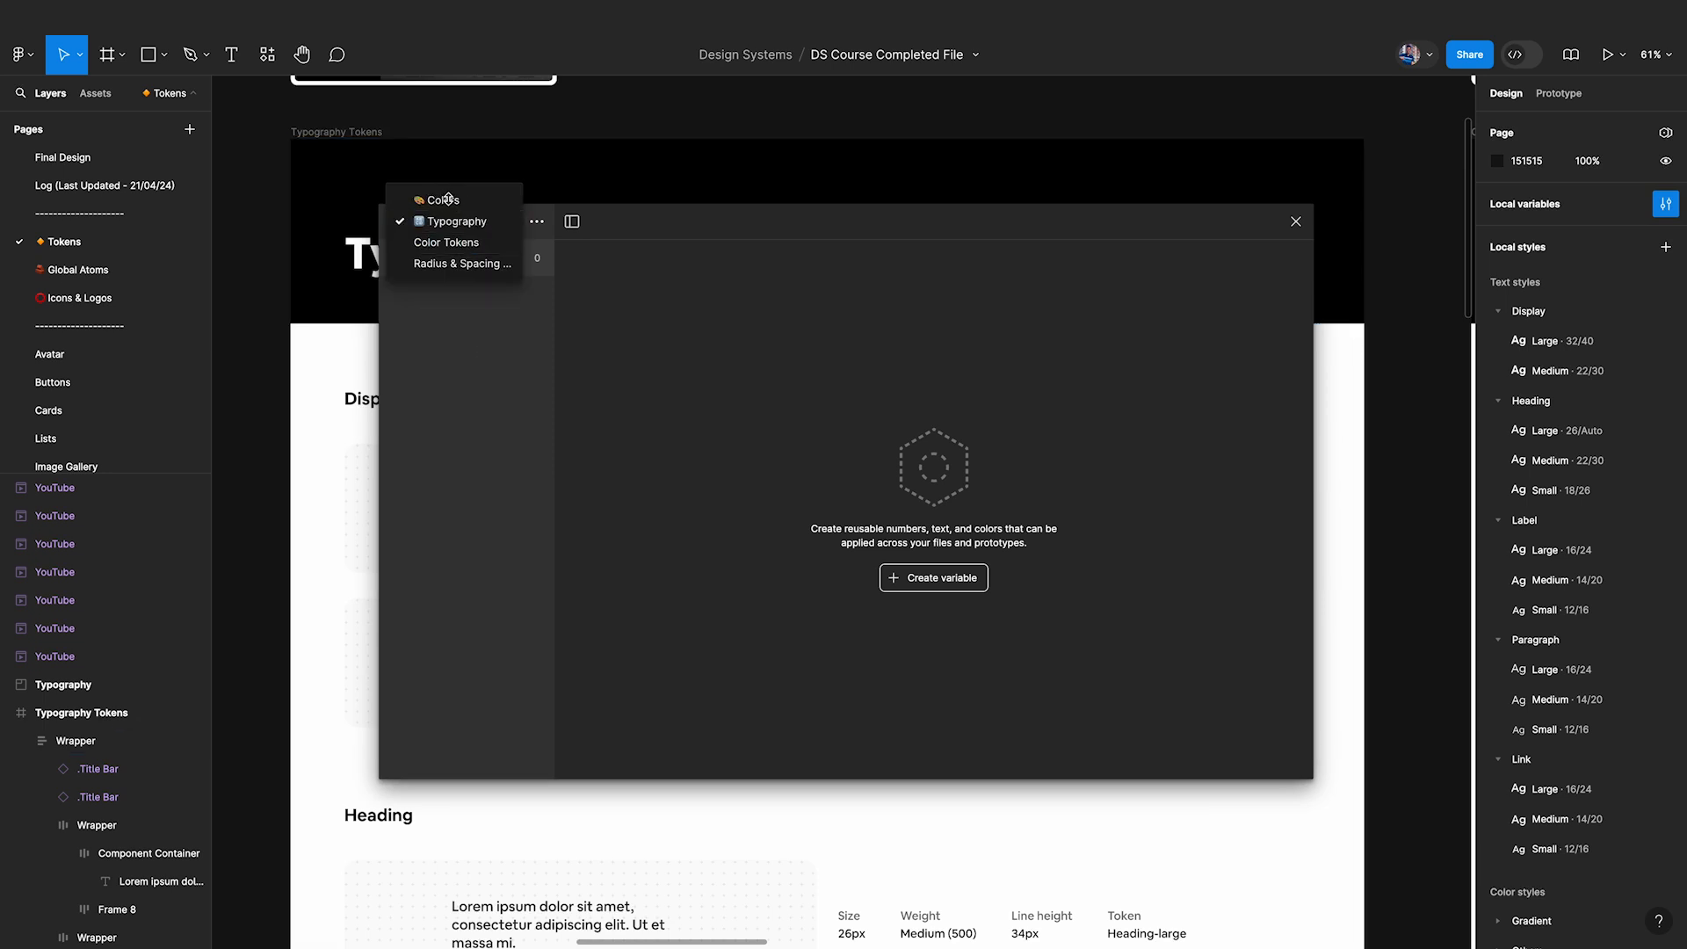
left_click(450, 226)
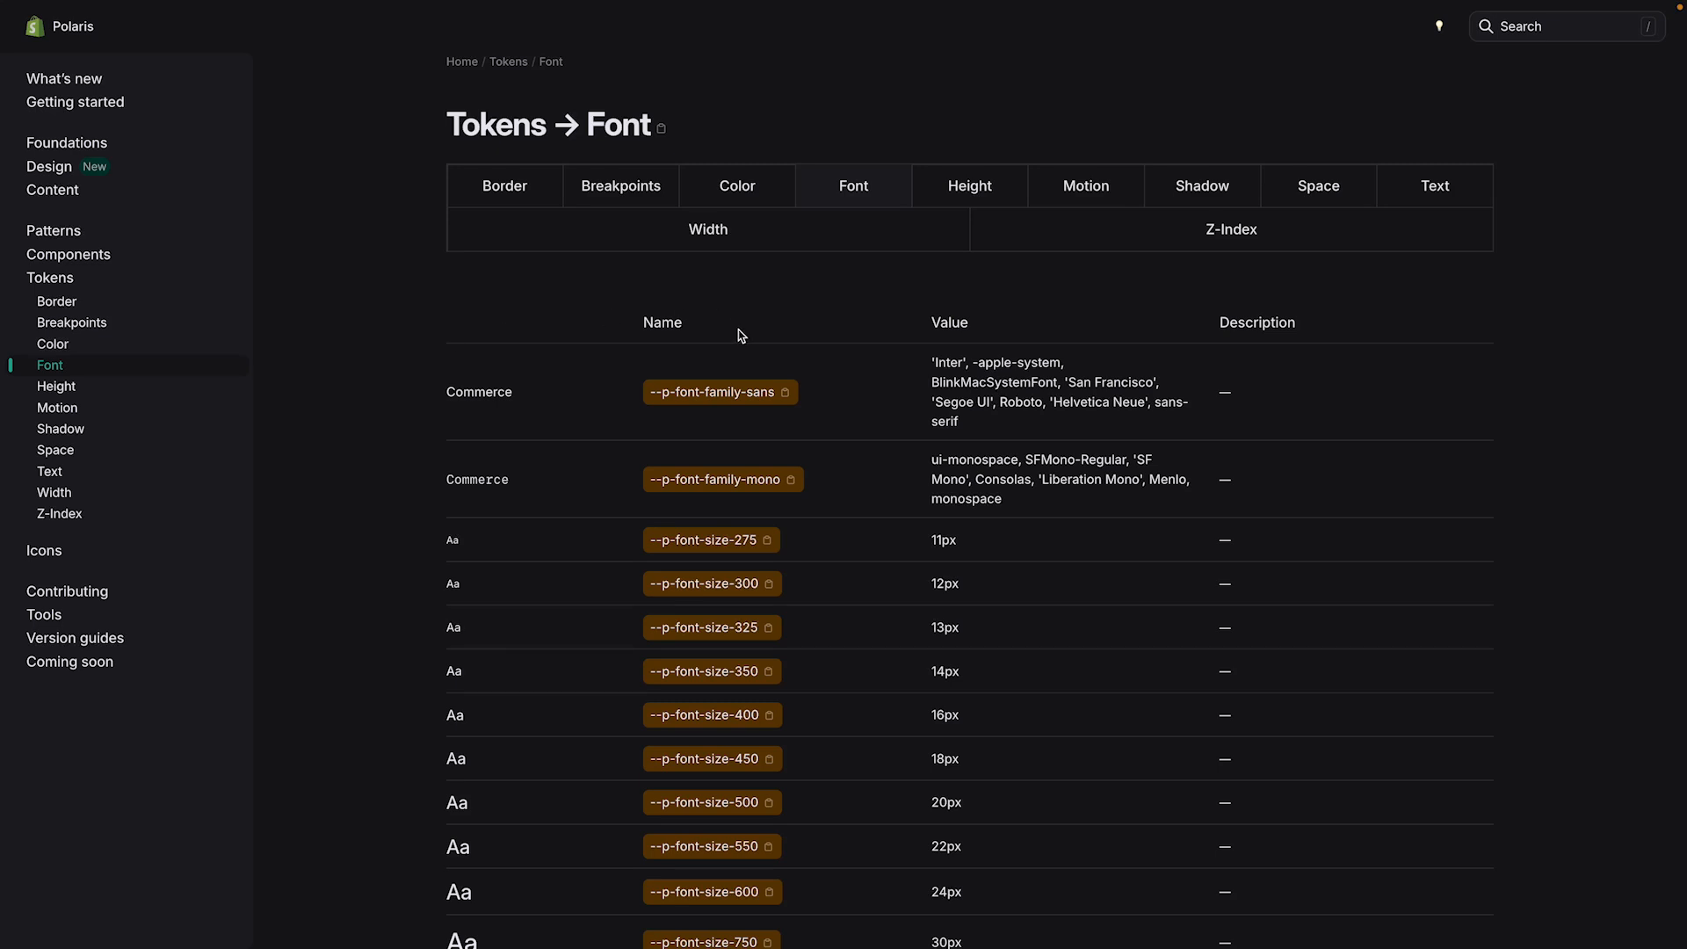
Examine the font family, size, weight, letter-spacing and line-height tokens on Polaris's Font tokens page in the browser.
scroll(733, 272, "down", 3)
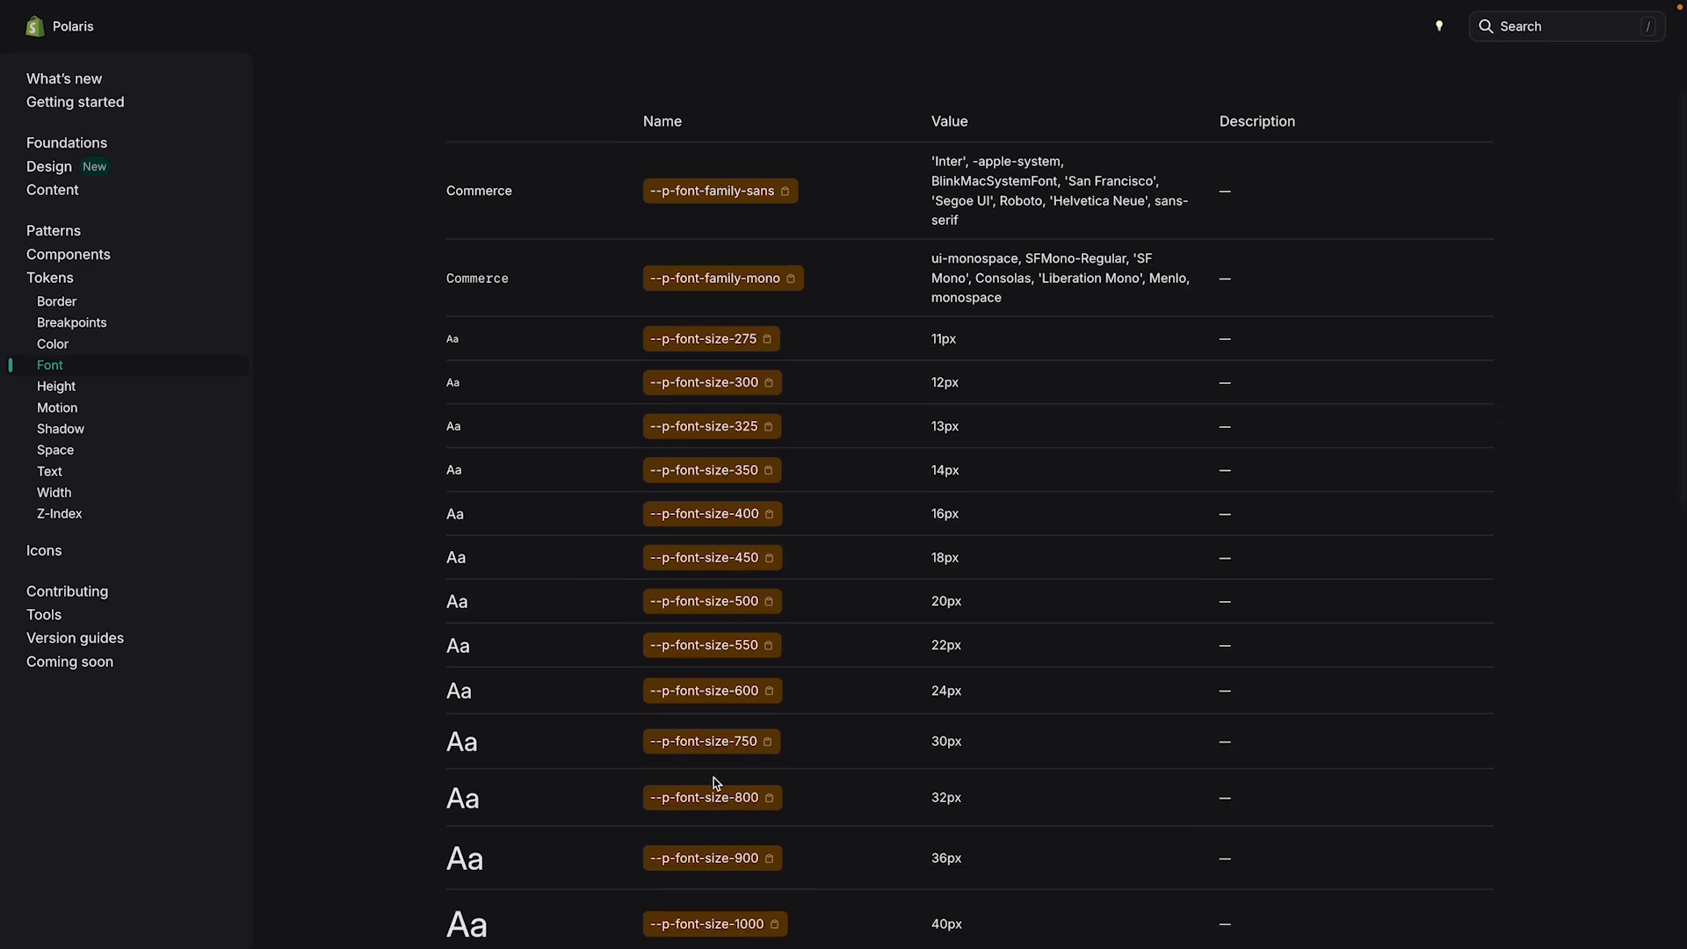
scroll(715, 782, "down", 3)
scroll(715, 782, "down", 2)
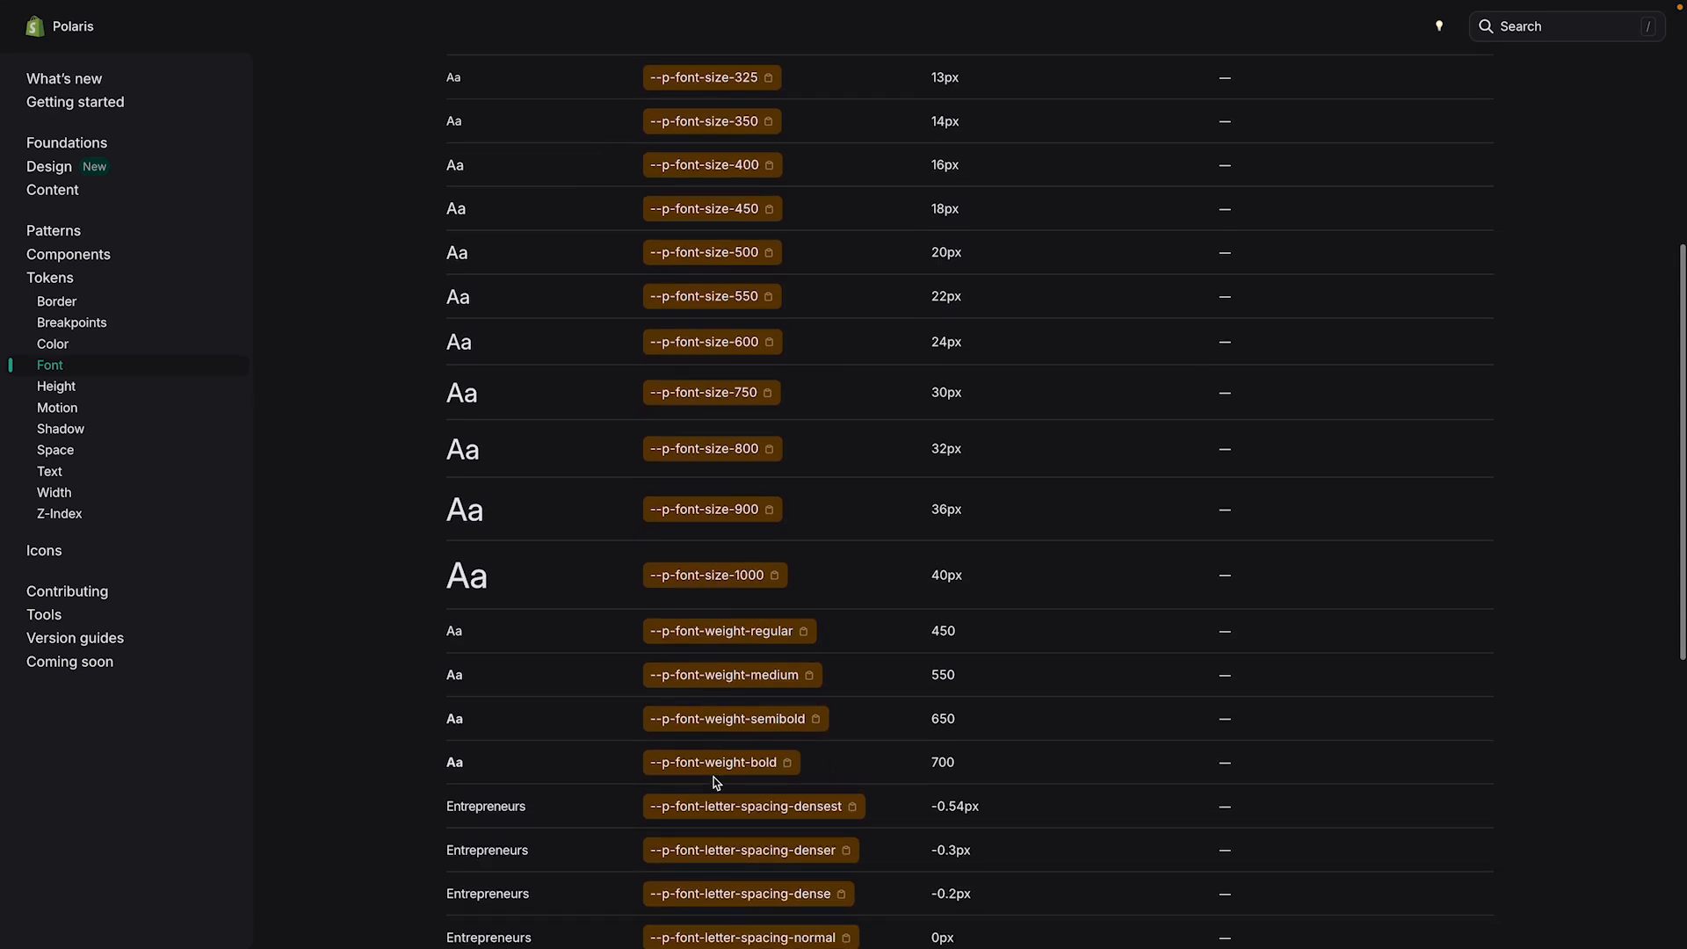
scroll(809, 789, "down", 5)
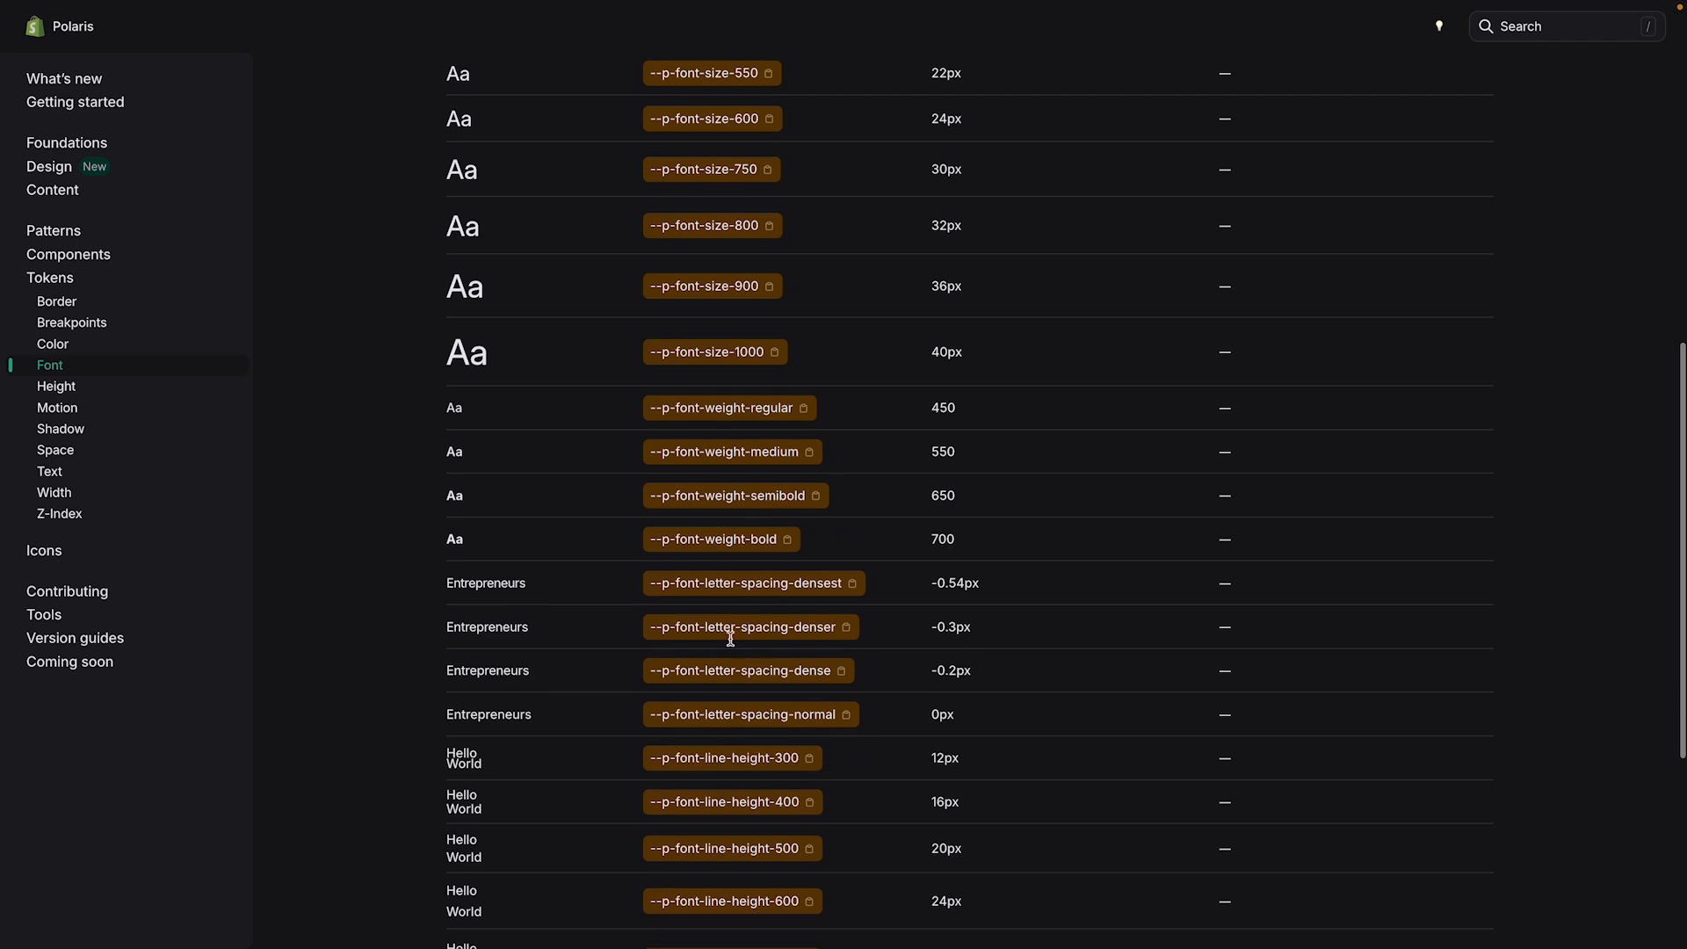
scroll(866, 772, "down", 1)
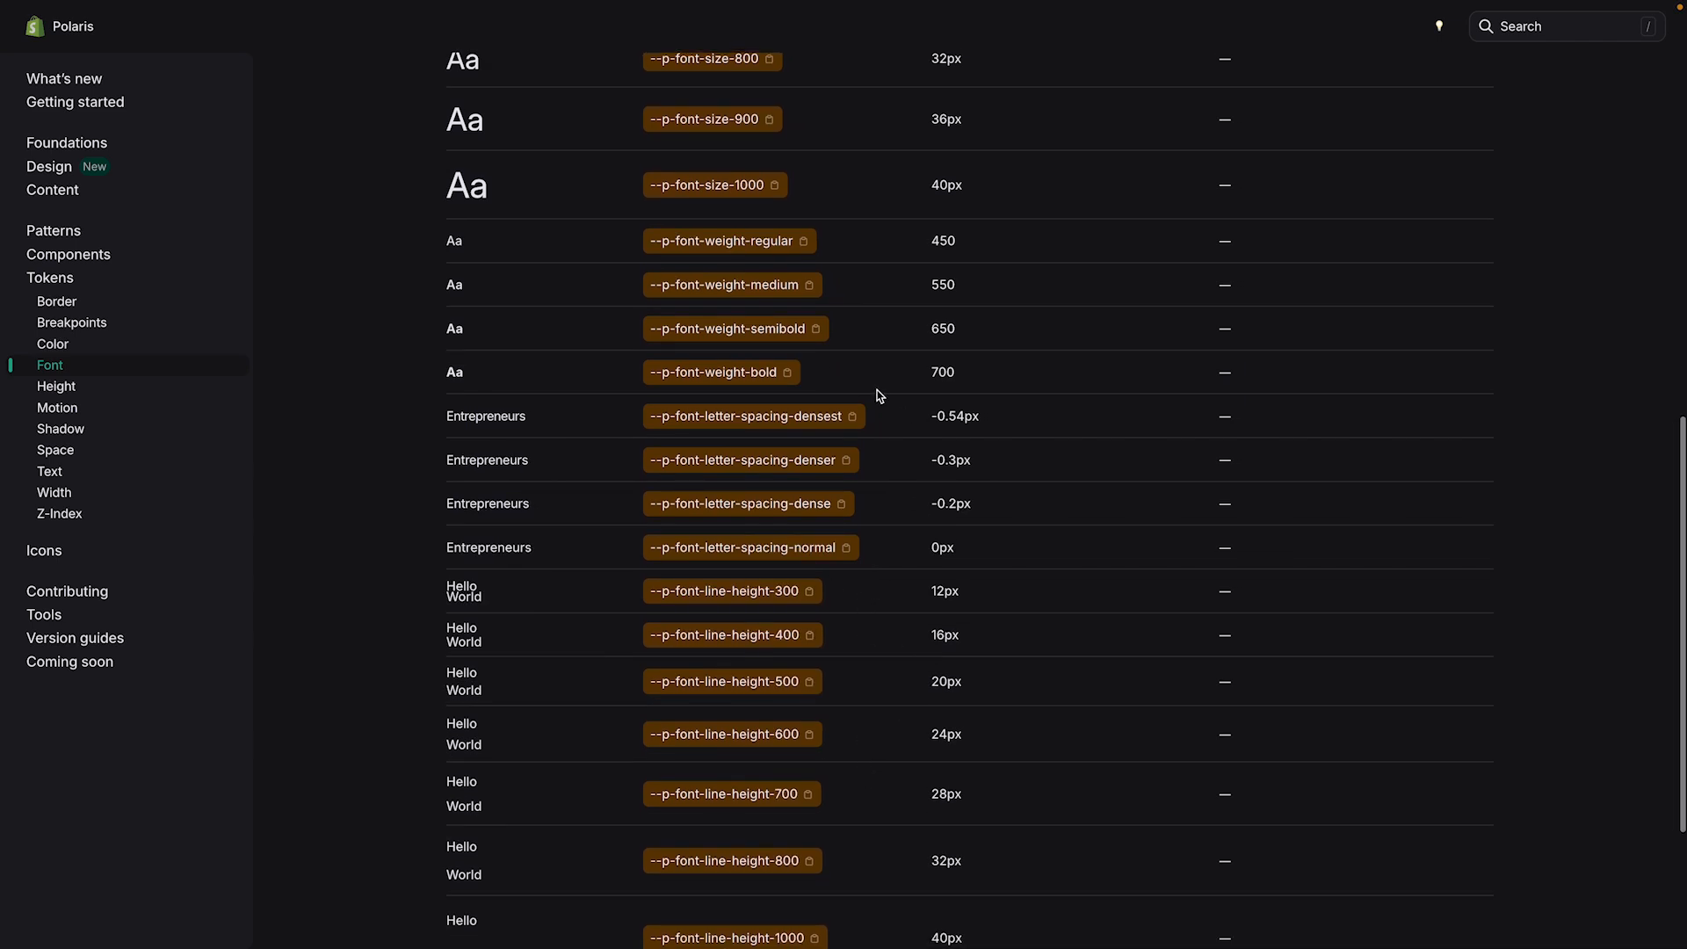
scroll(894, 471, "up", 14)
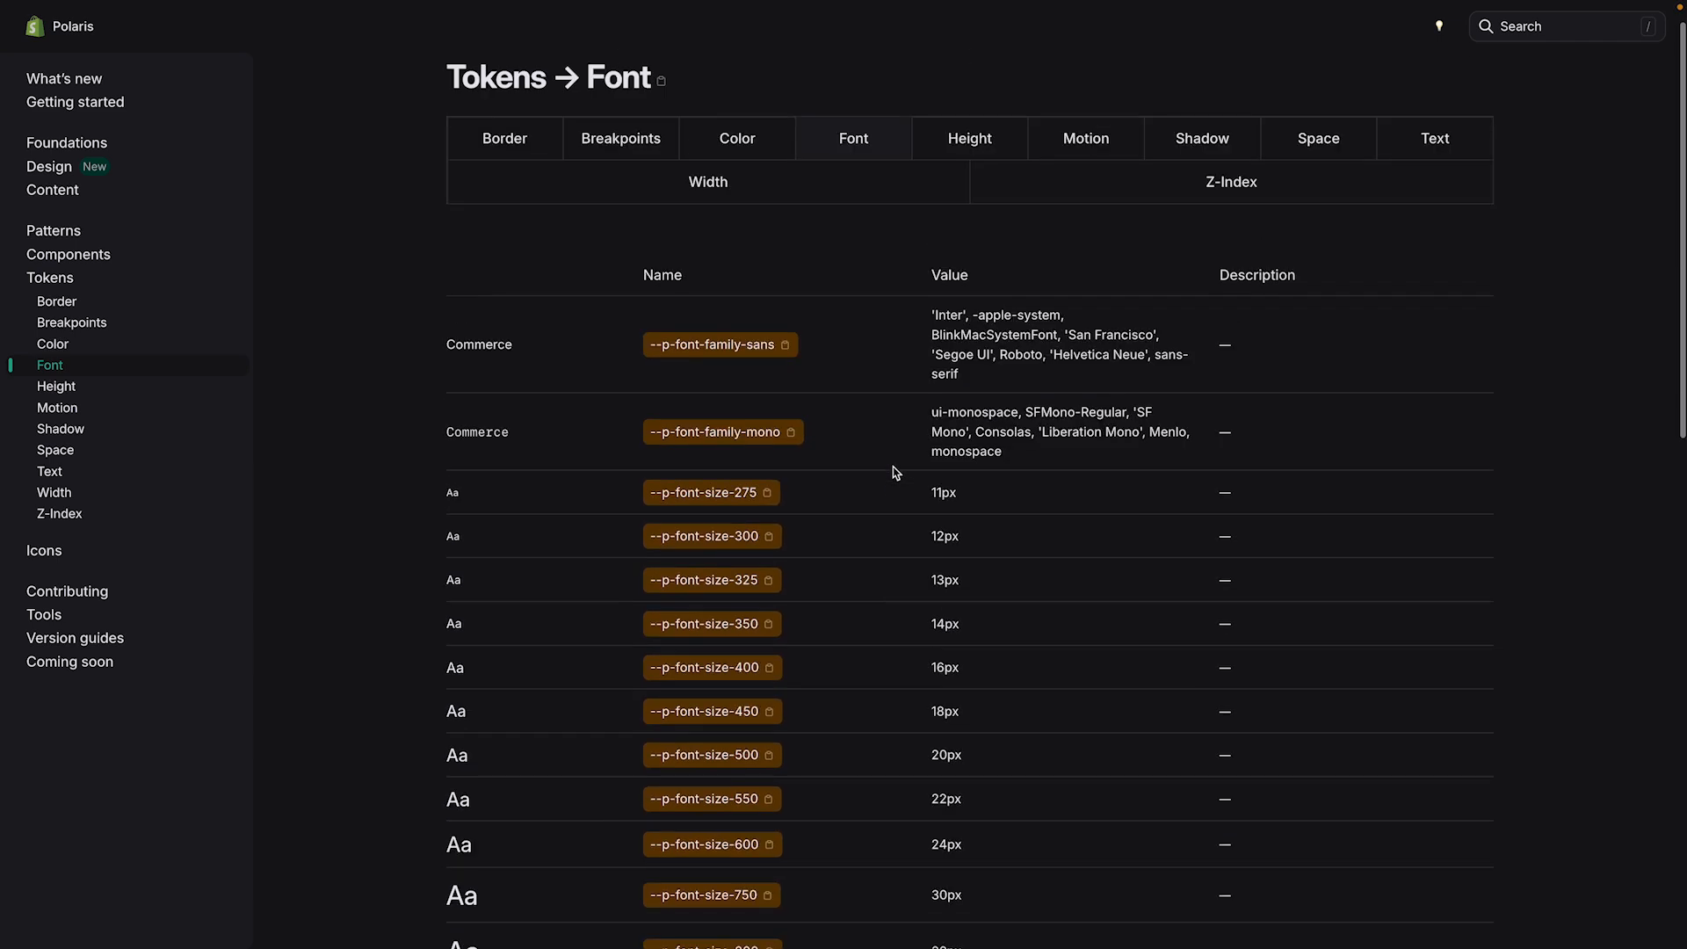
scroll(894, 471, "down", 3)
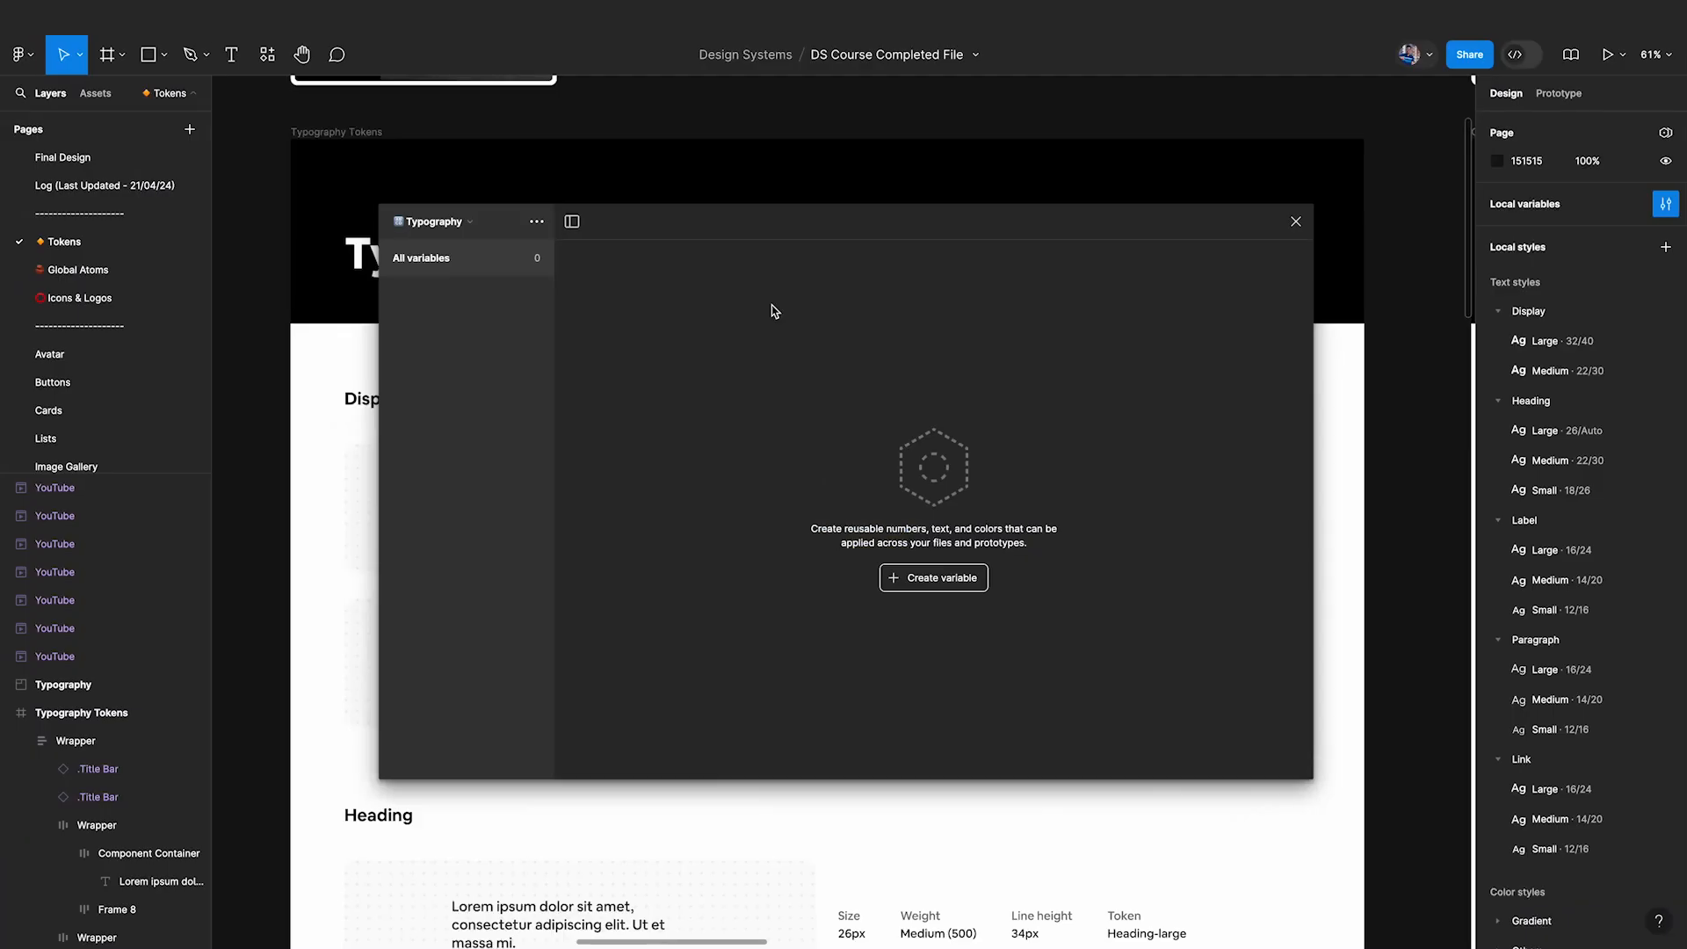
Back in Figma, create a string variable in the Typography collection and try to name it "Font Family/".
left_click(913, 580)
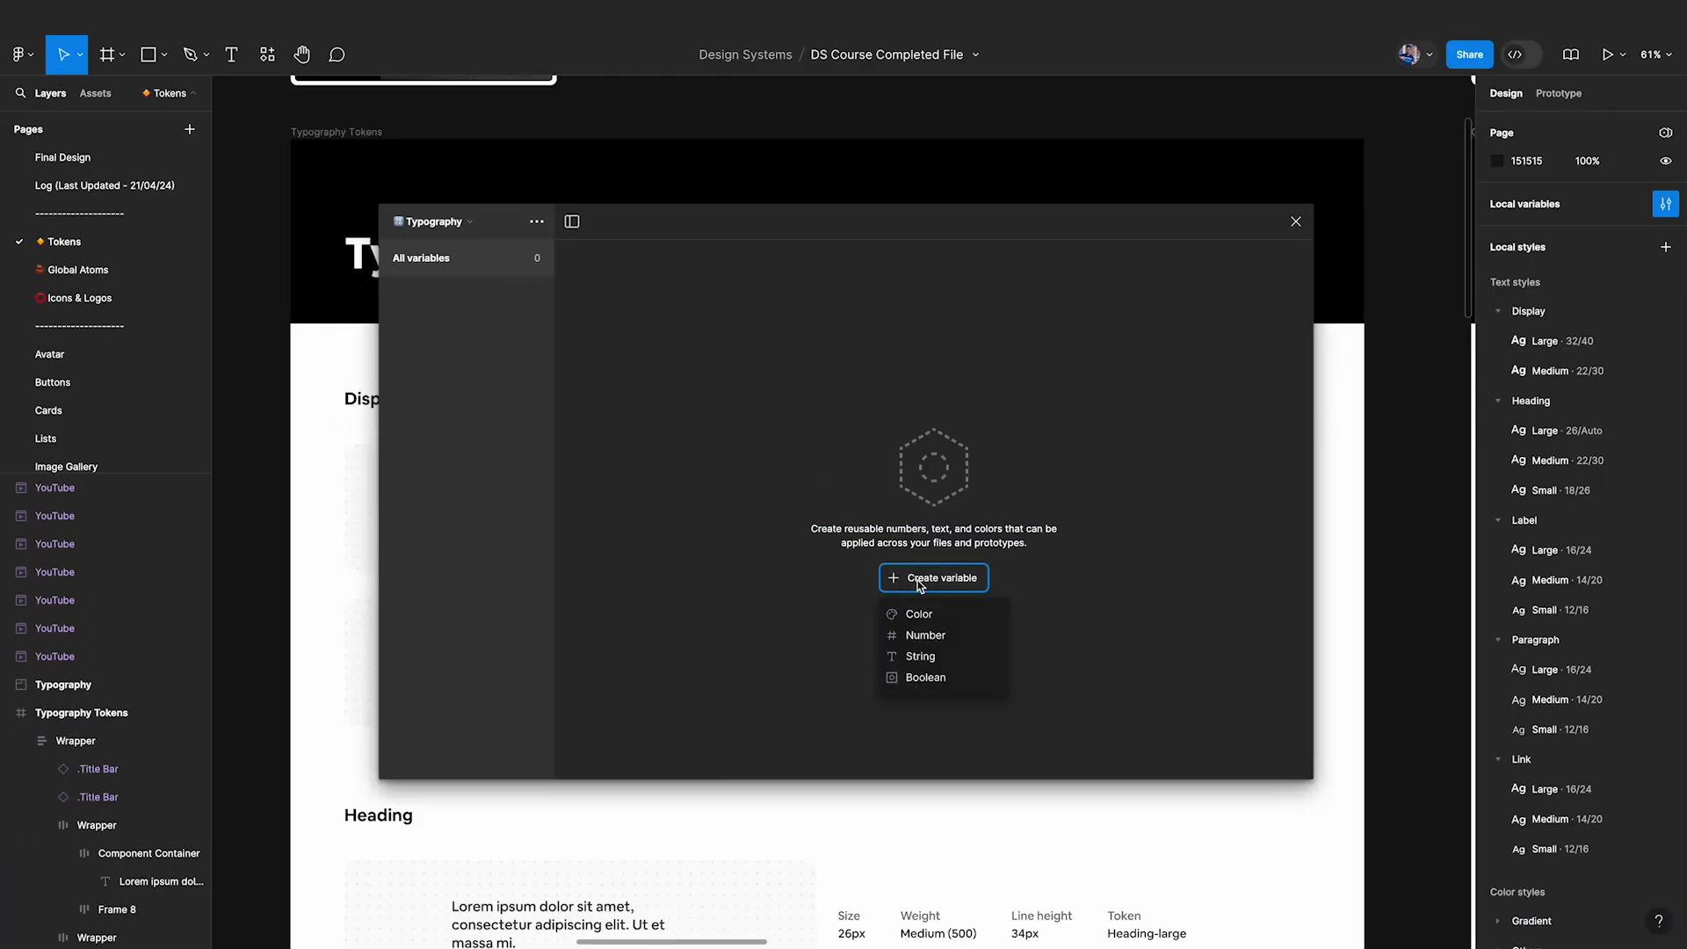
left_click(944, 659)
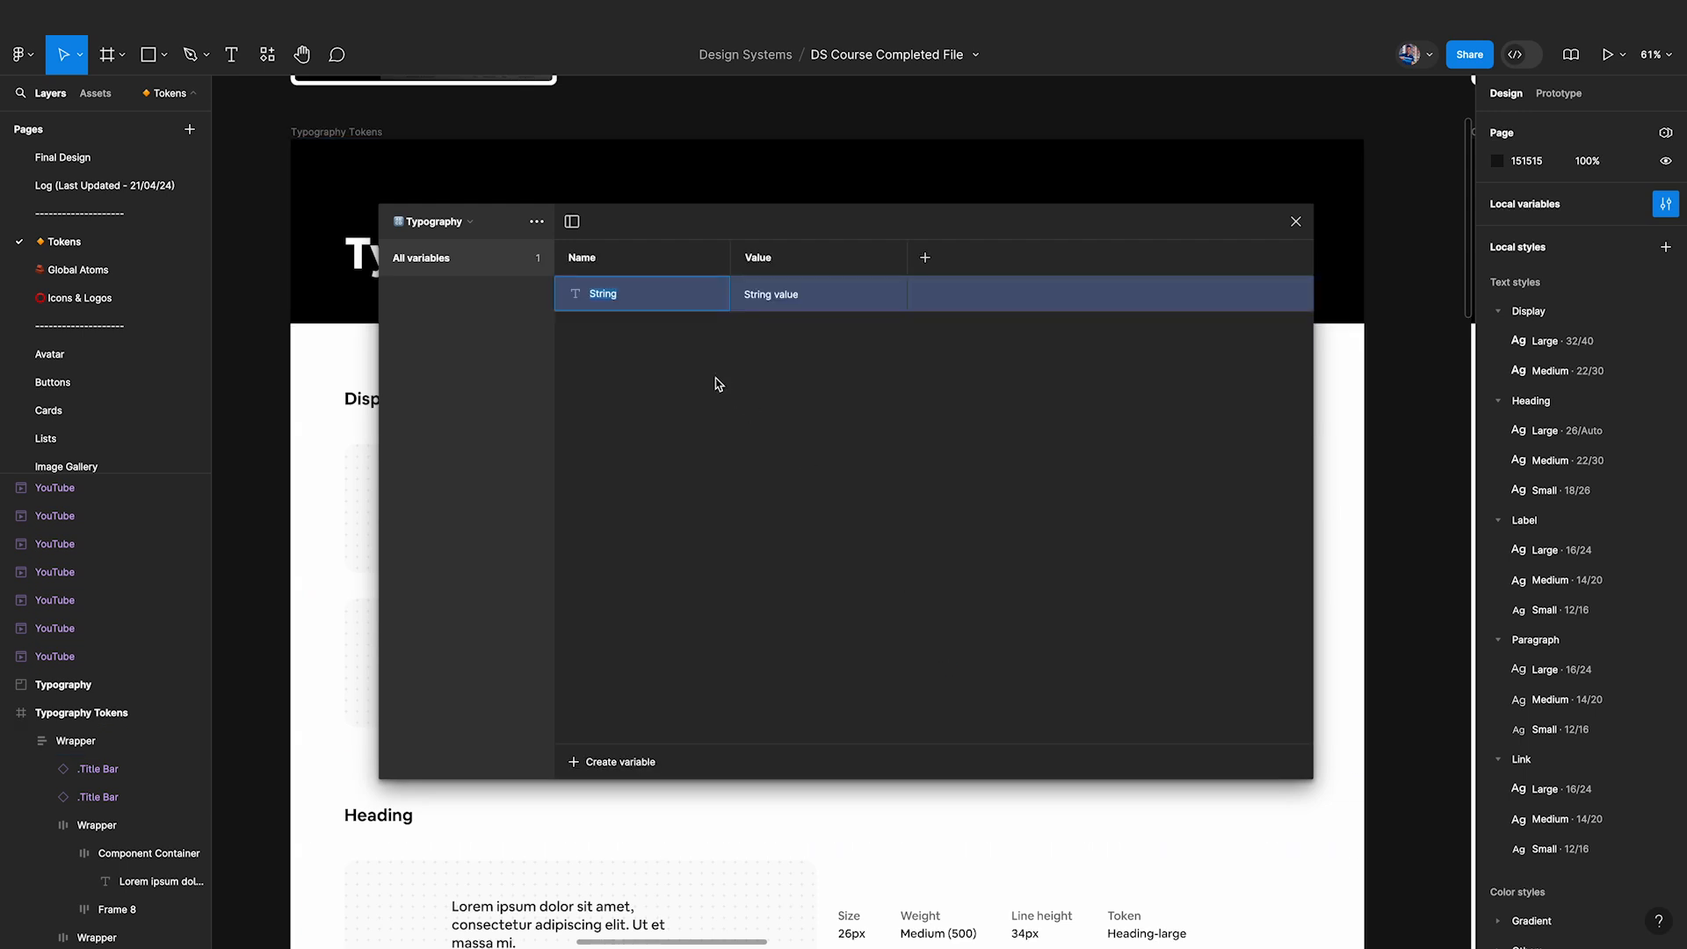
type("Font Family/")
key("Return")
Examine how the Colors collection's variables are organised into groups, from White & Black through Brown.
left_click(435, 222)
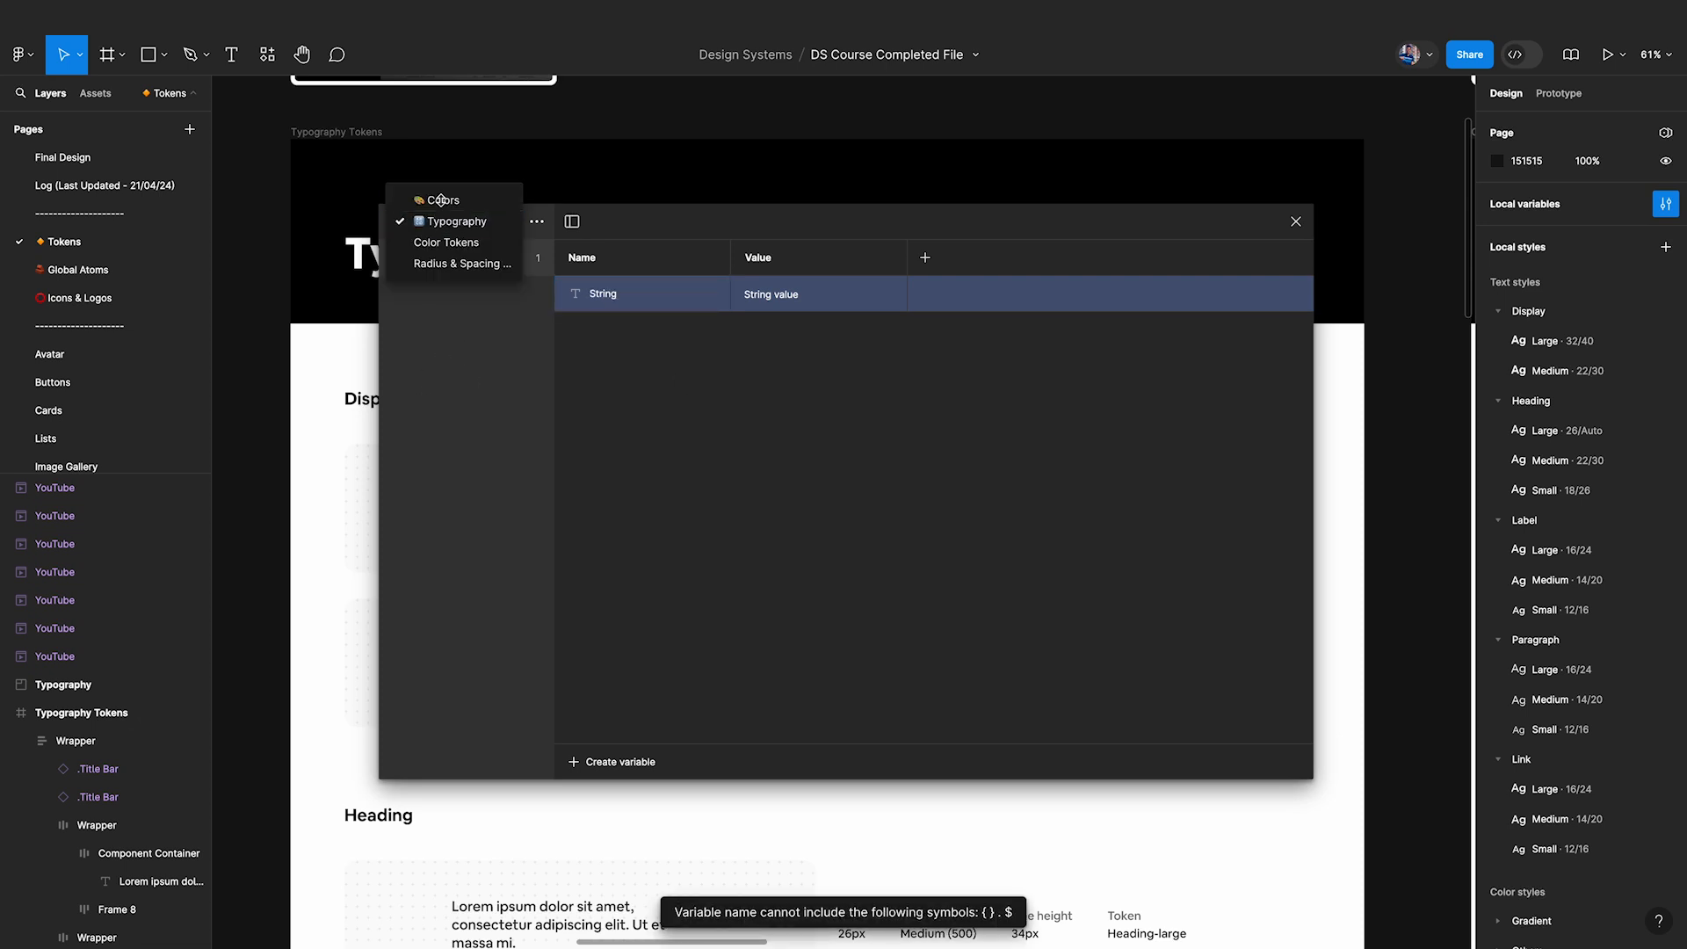
left_click(672, 424)
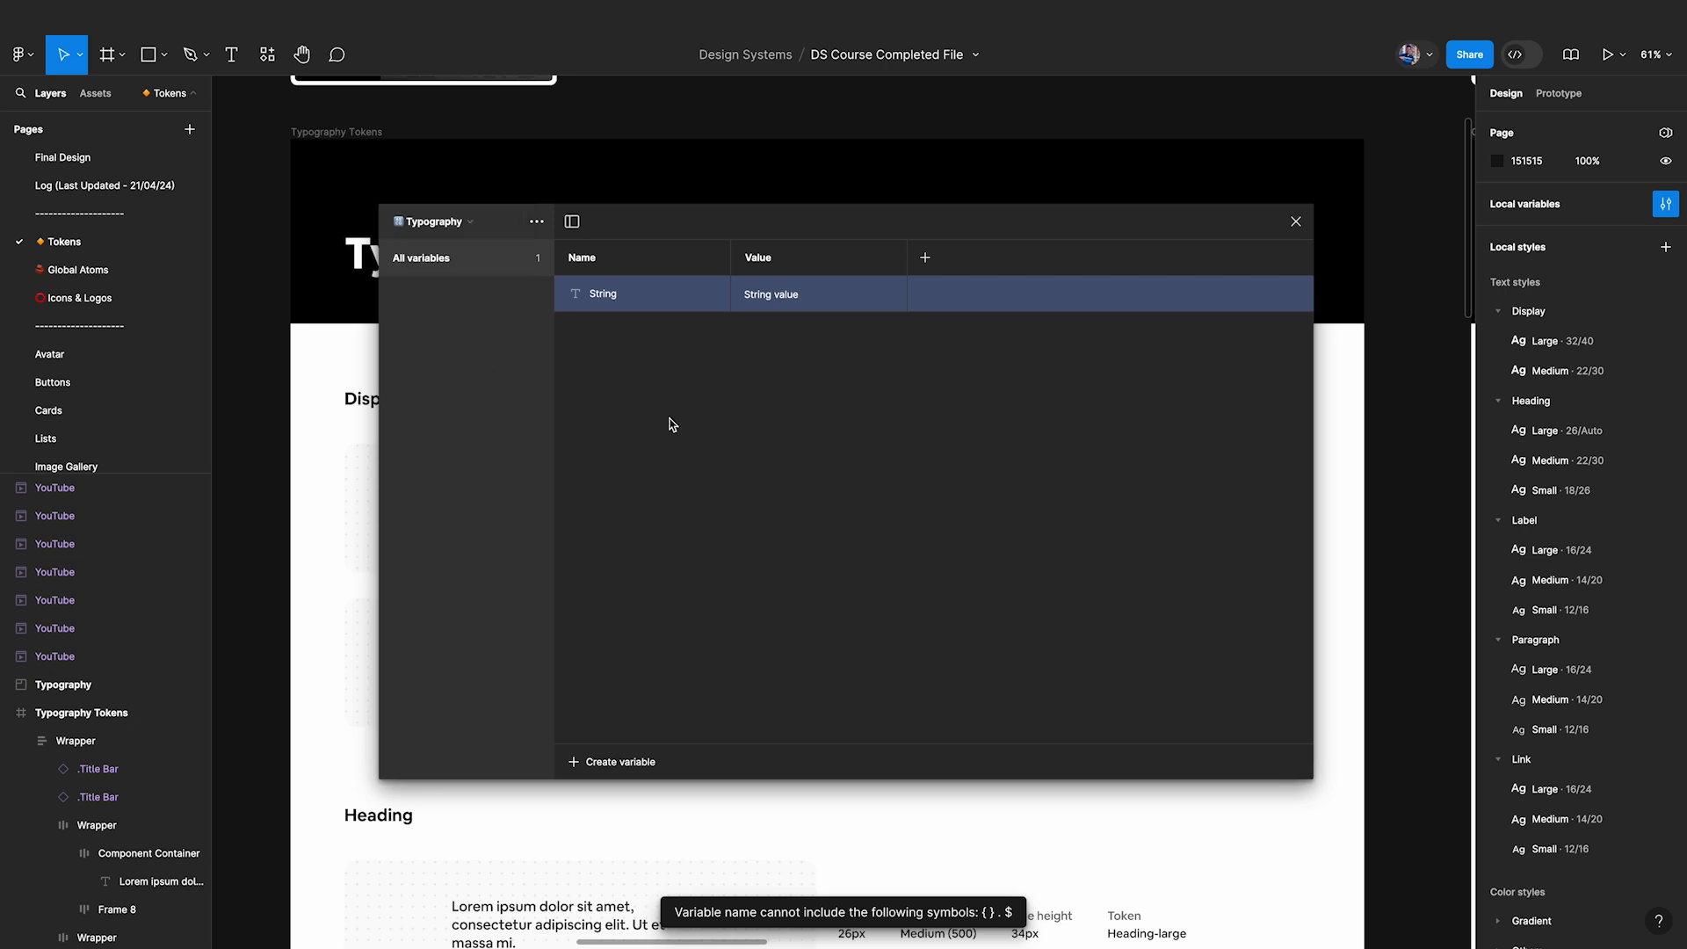
left_click(435, 221)
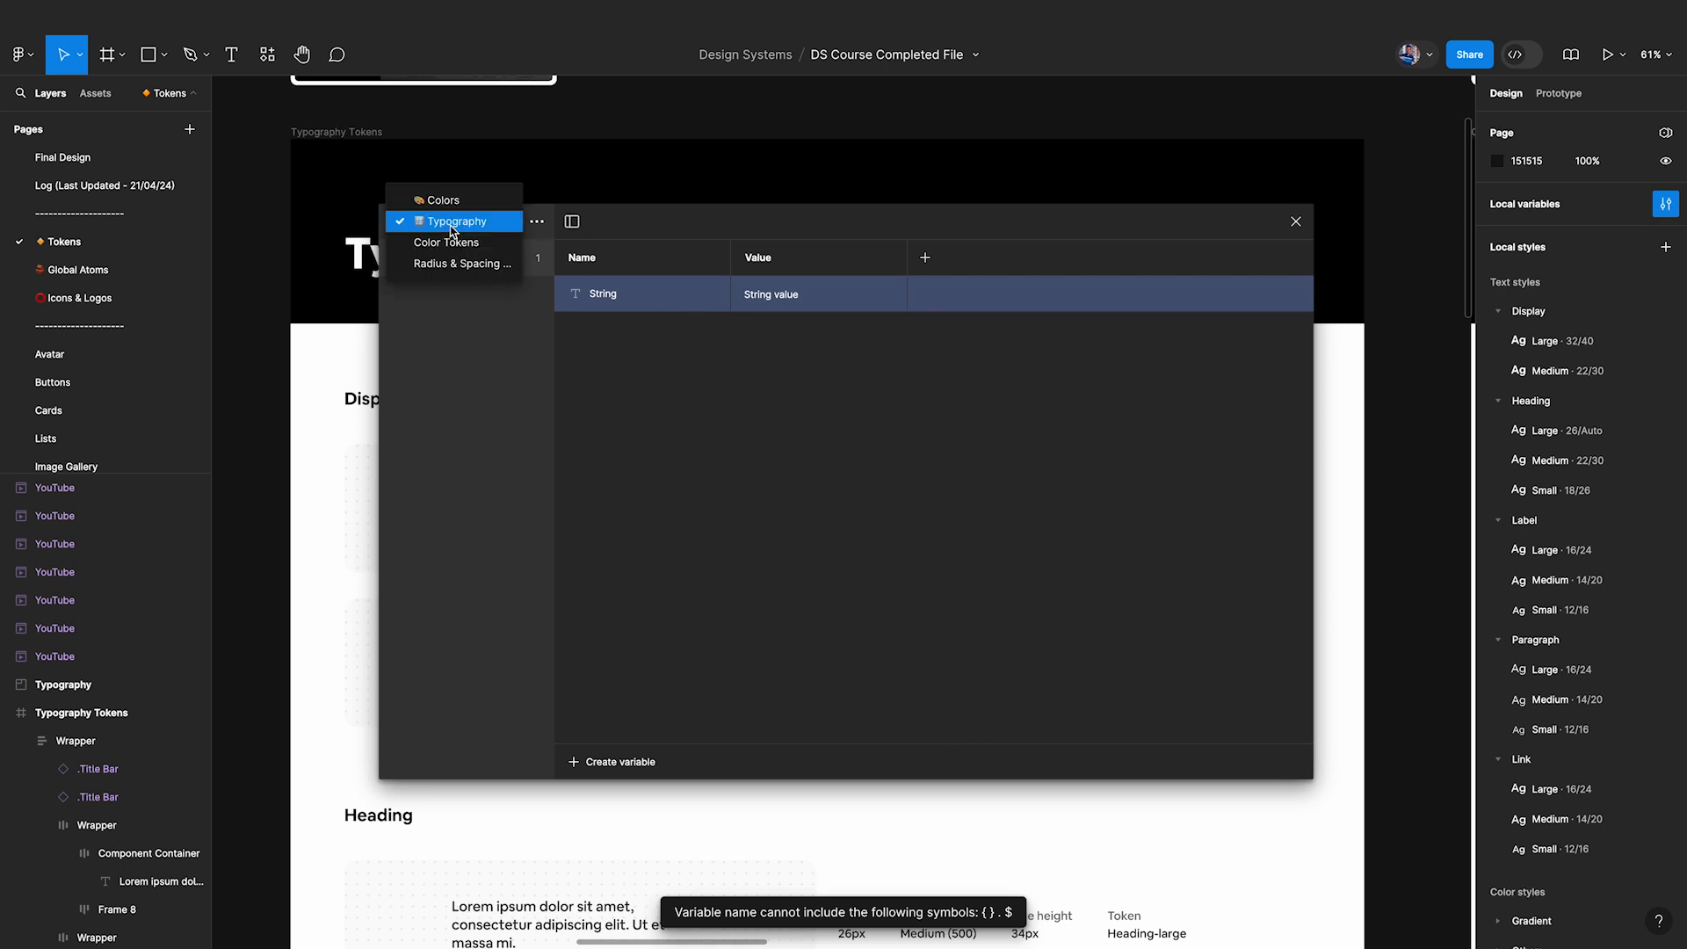
left_click(435, 241)
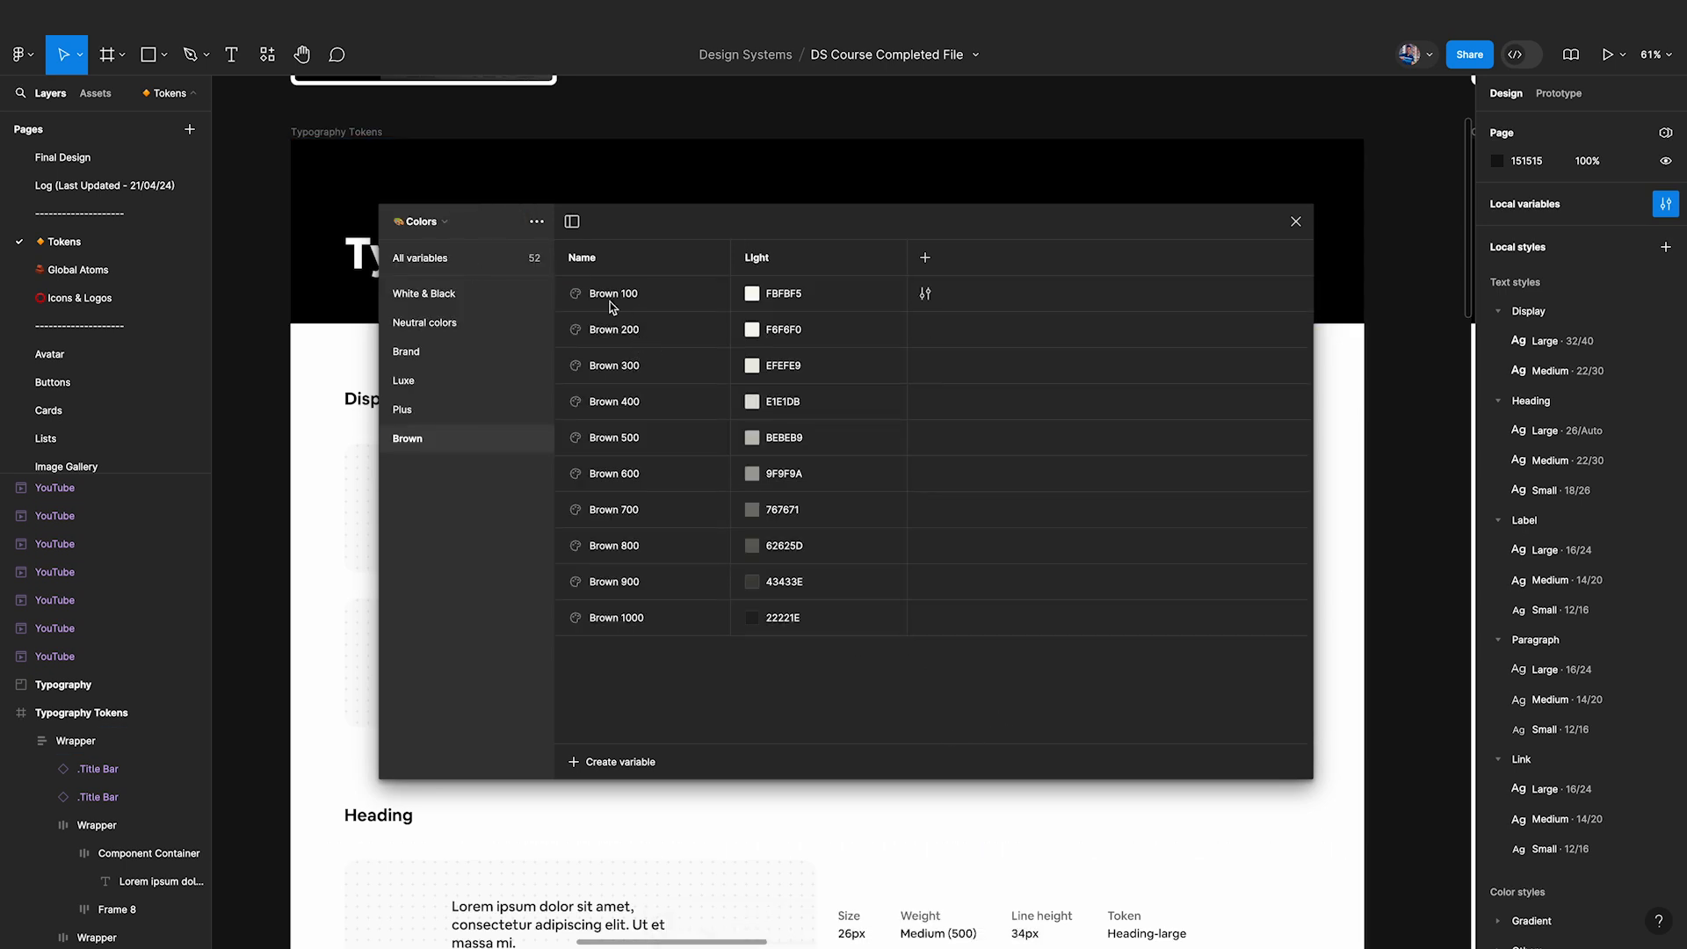
left_click(429, 222)
left_click(448, 263)
left_click(420, 300)
left_click(423, 260)
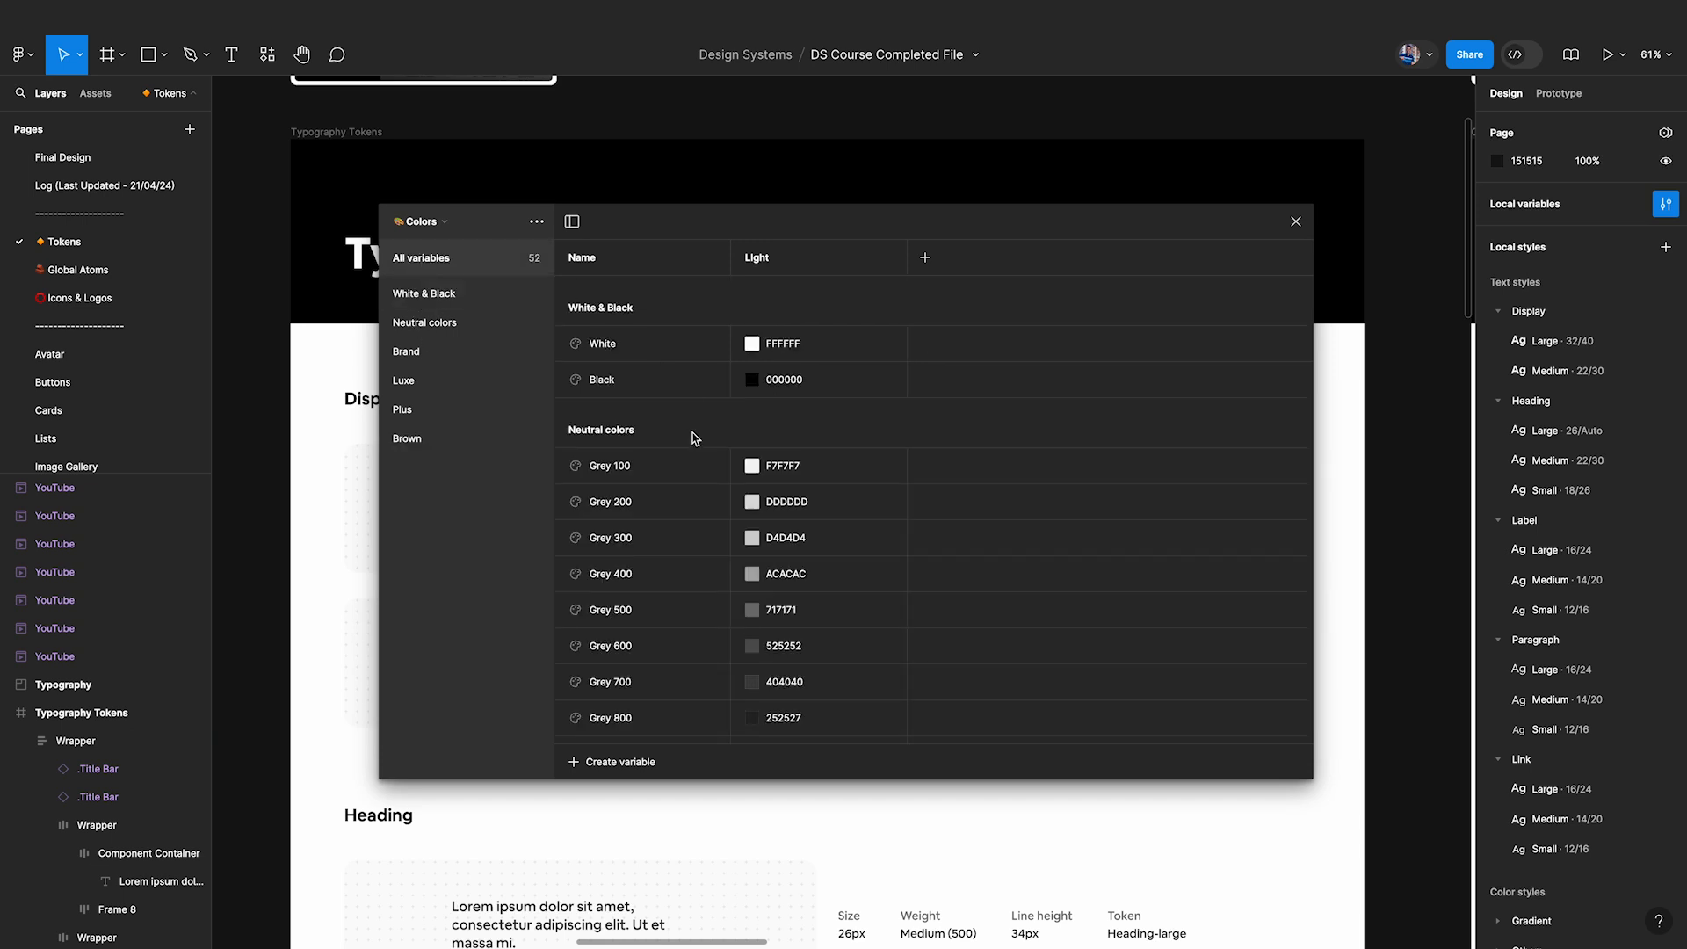
scroll(694, 436, "down", 10)
scroll(694, 437, "down", 10)
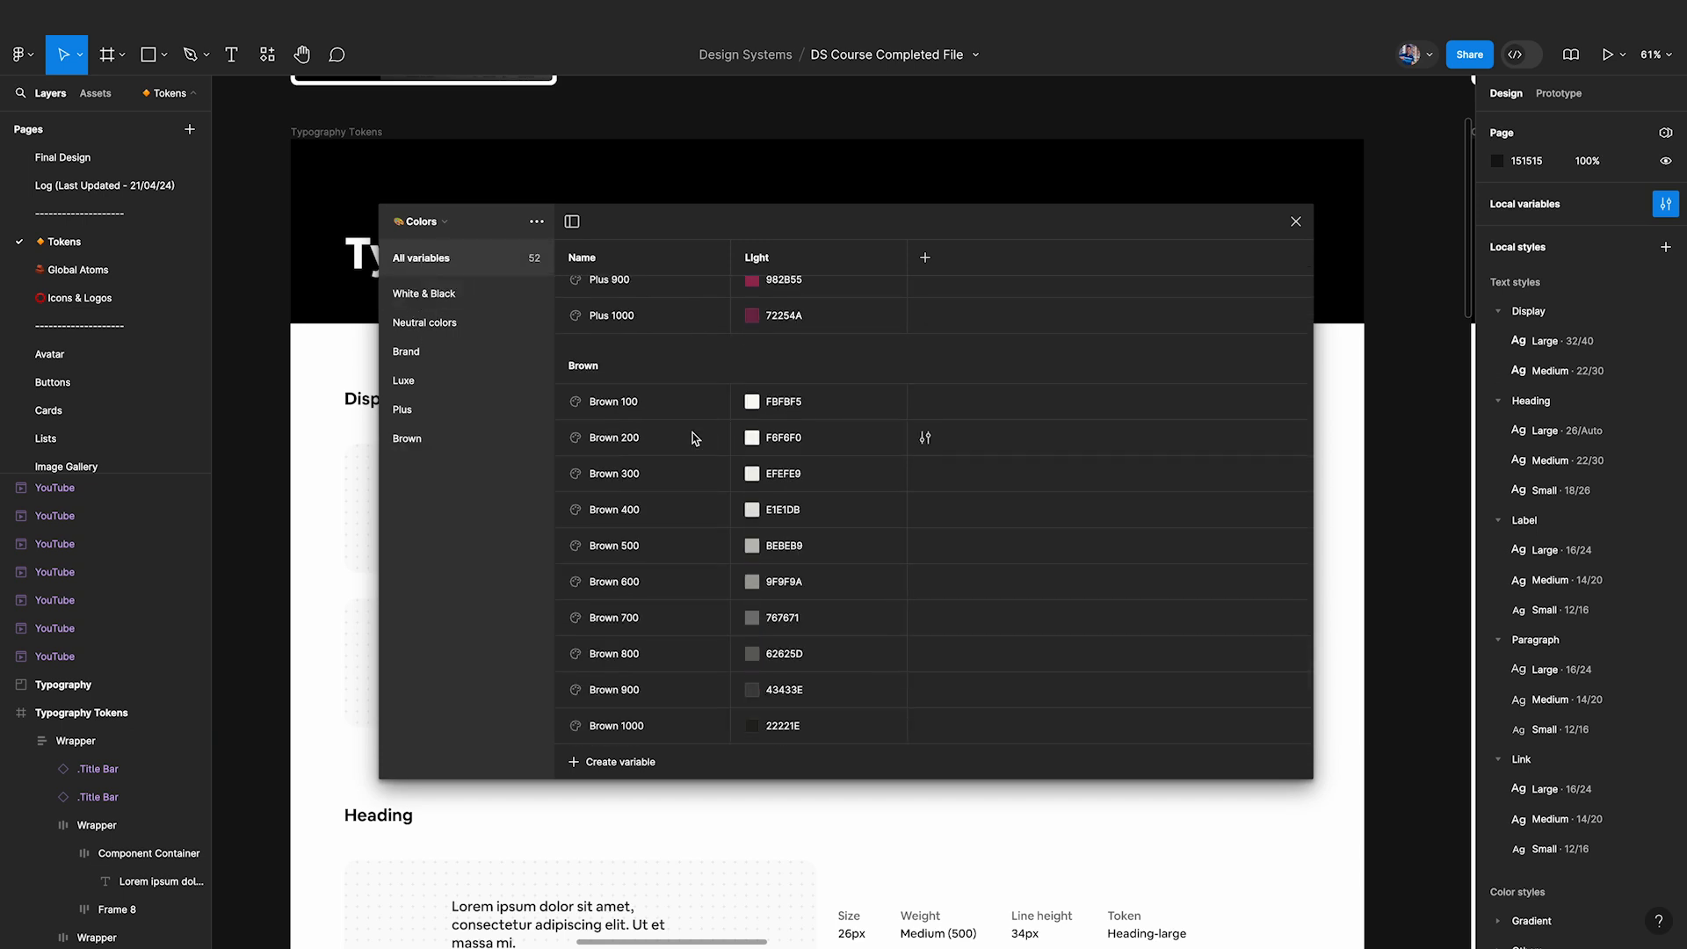
Return to the Typography collection and rename its string variable "Font Family/Airbnb".
left_click(439, 226)
left_click(441, 246)
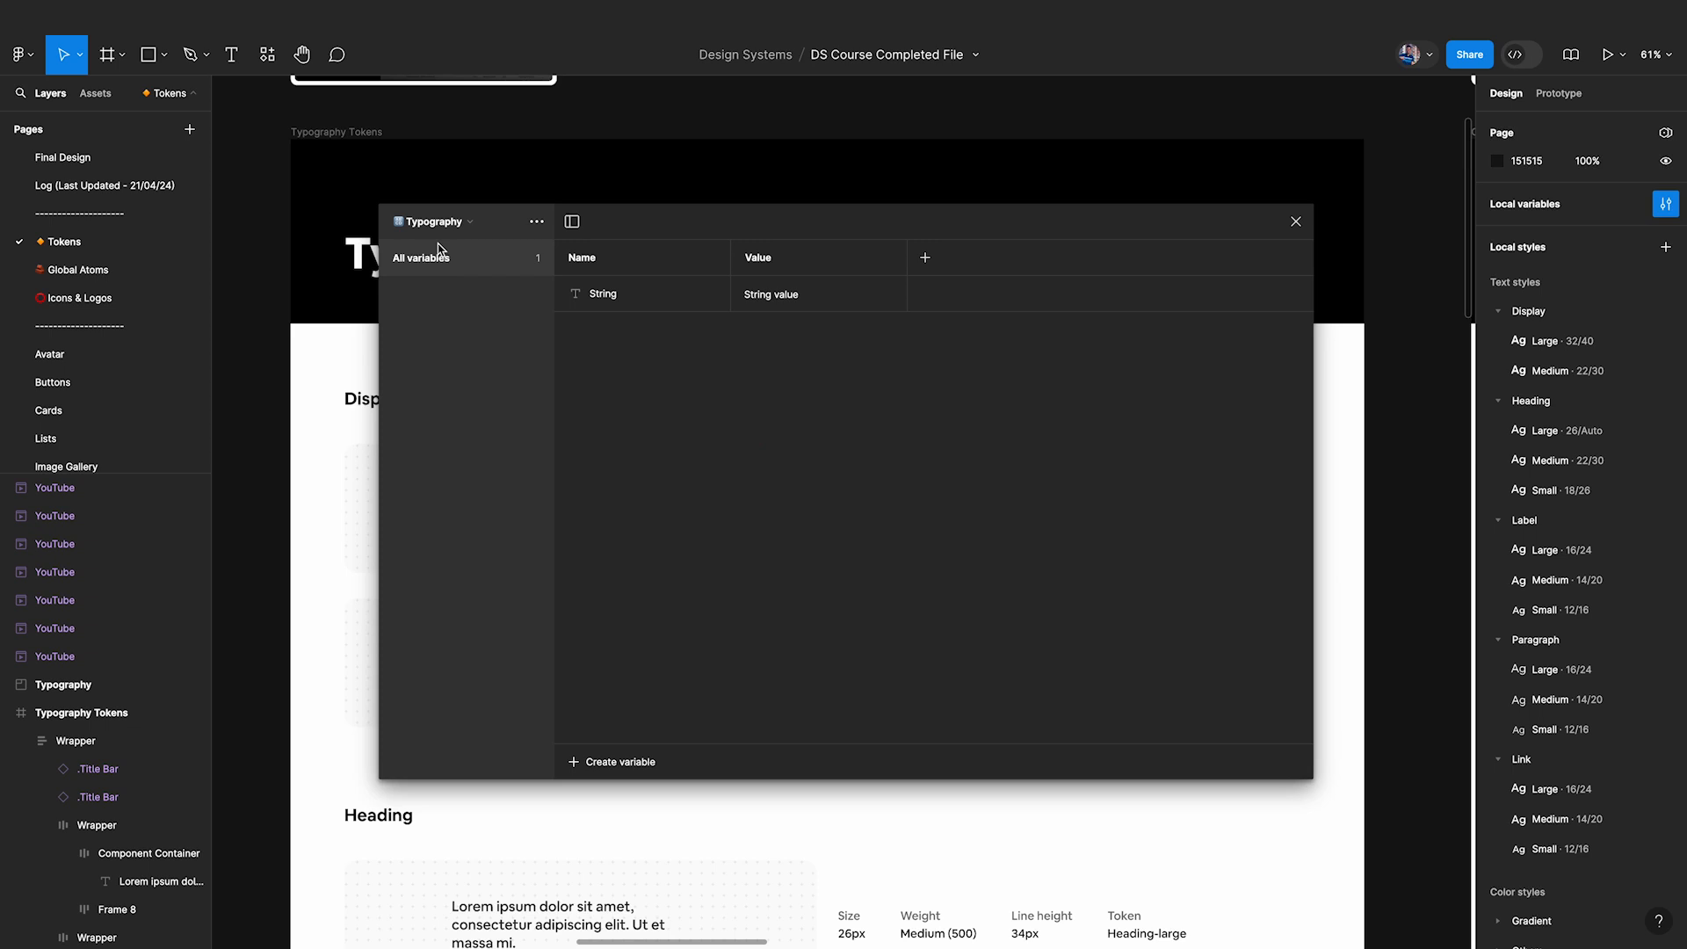
left_click(600, 295)
double_click(600, 296)
type("Font Family/Airbnb")
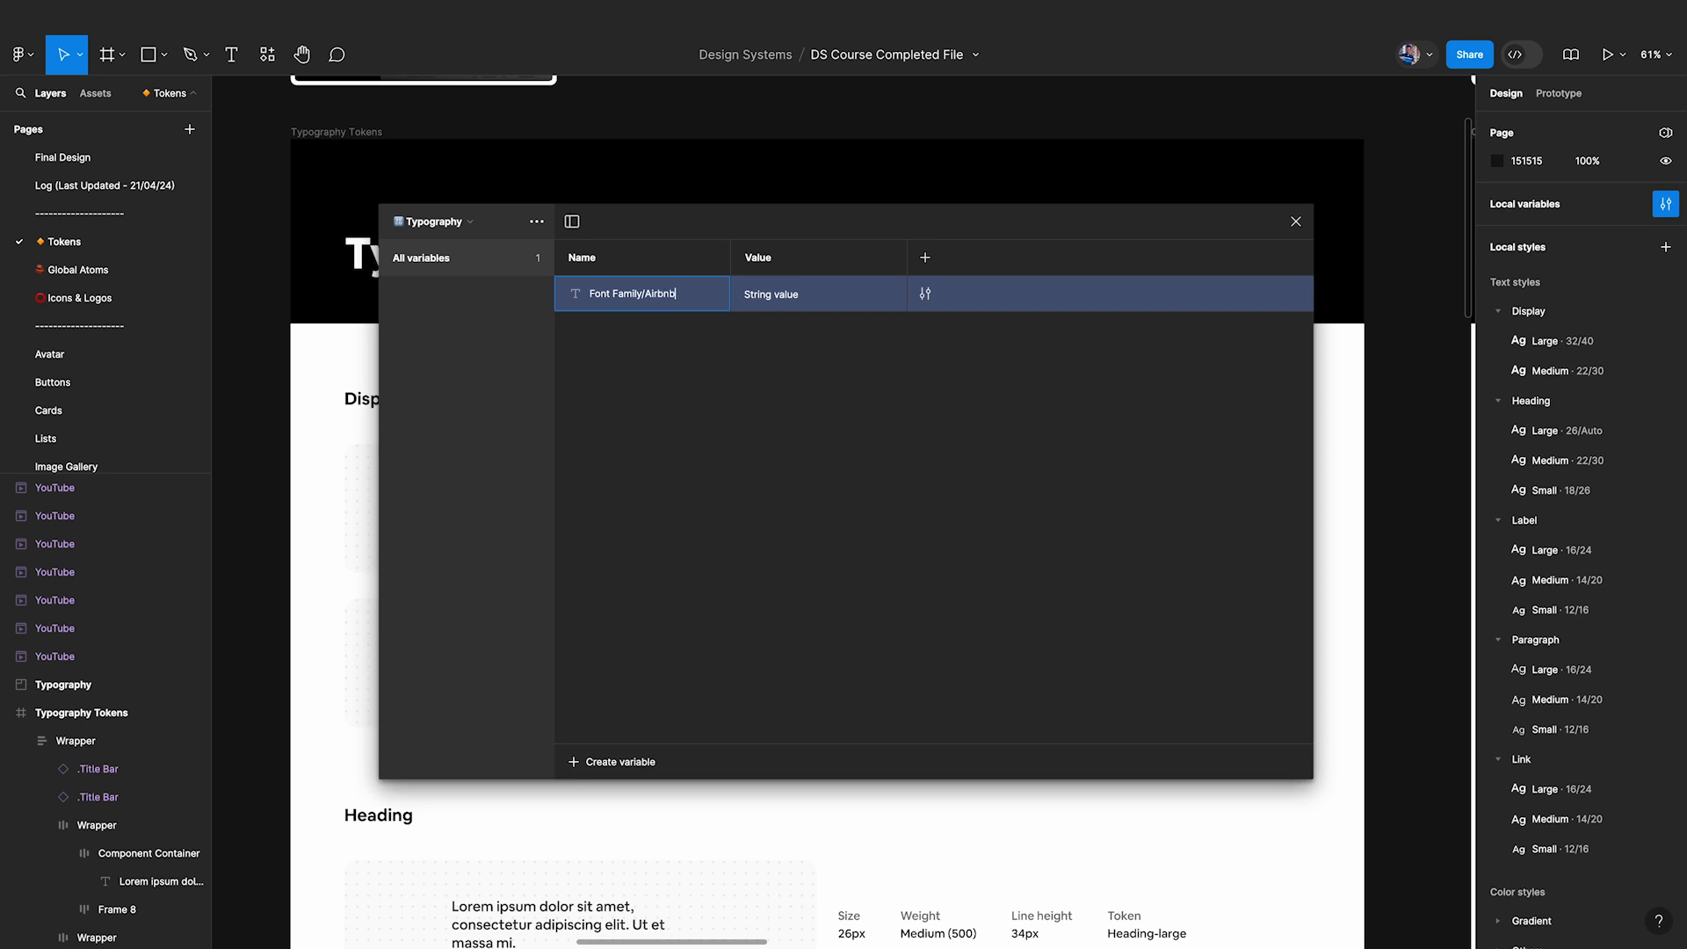
key("Return")
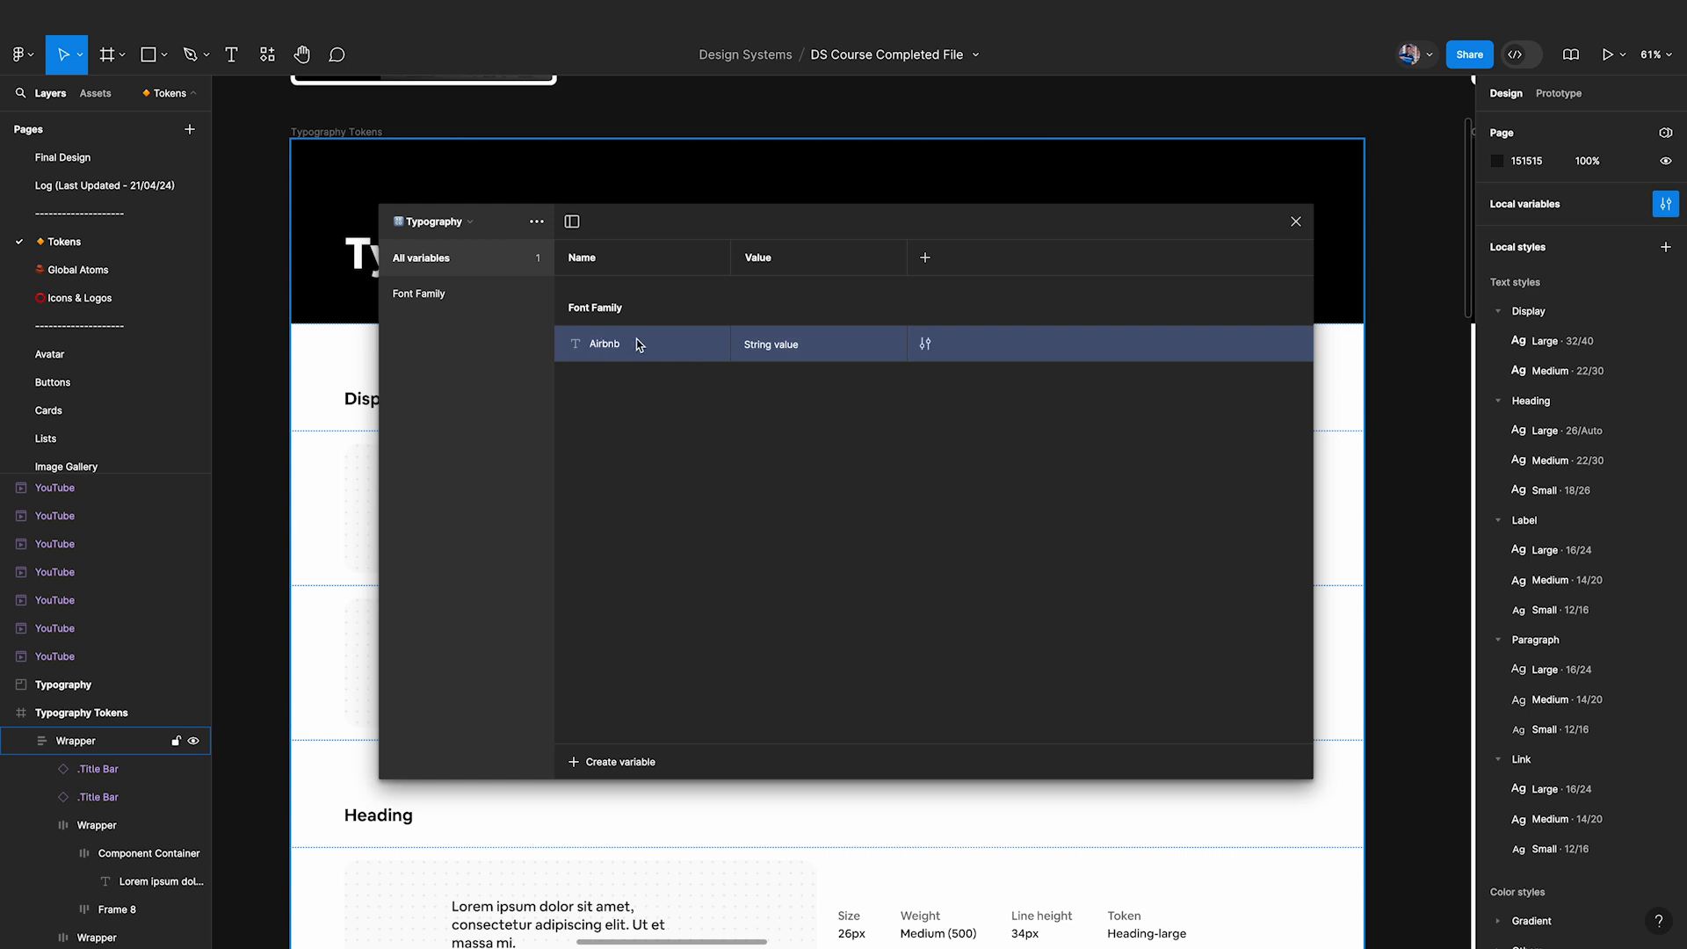
Set the Airbnb font family variable's value to "Airbnb Cereal App" and close the variables window.
double_click(775, 344)
type("Airbnb Cereal App")
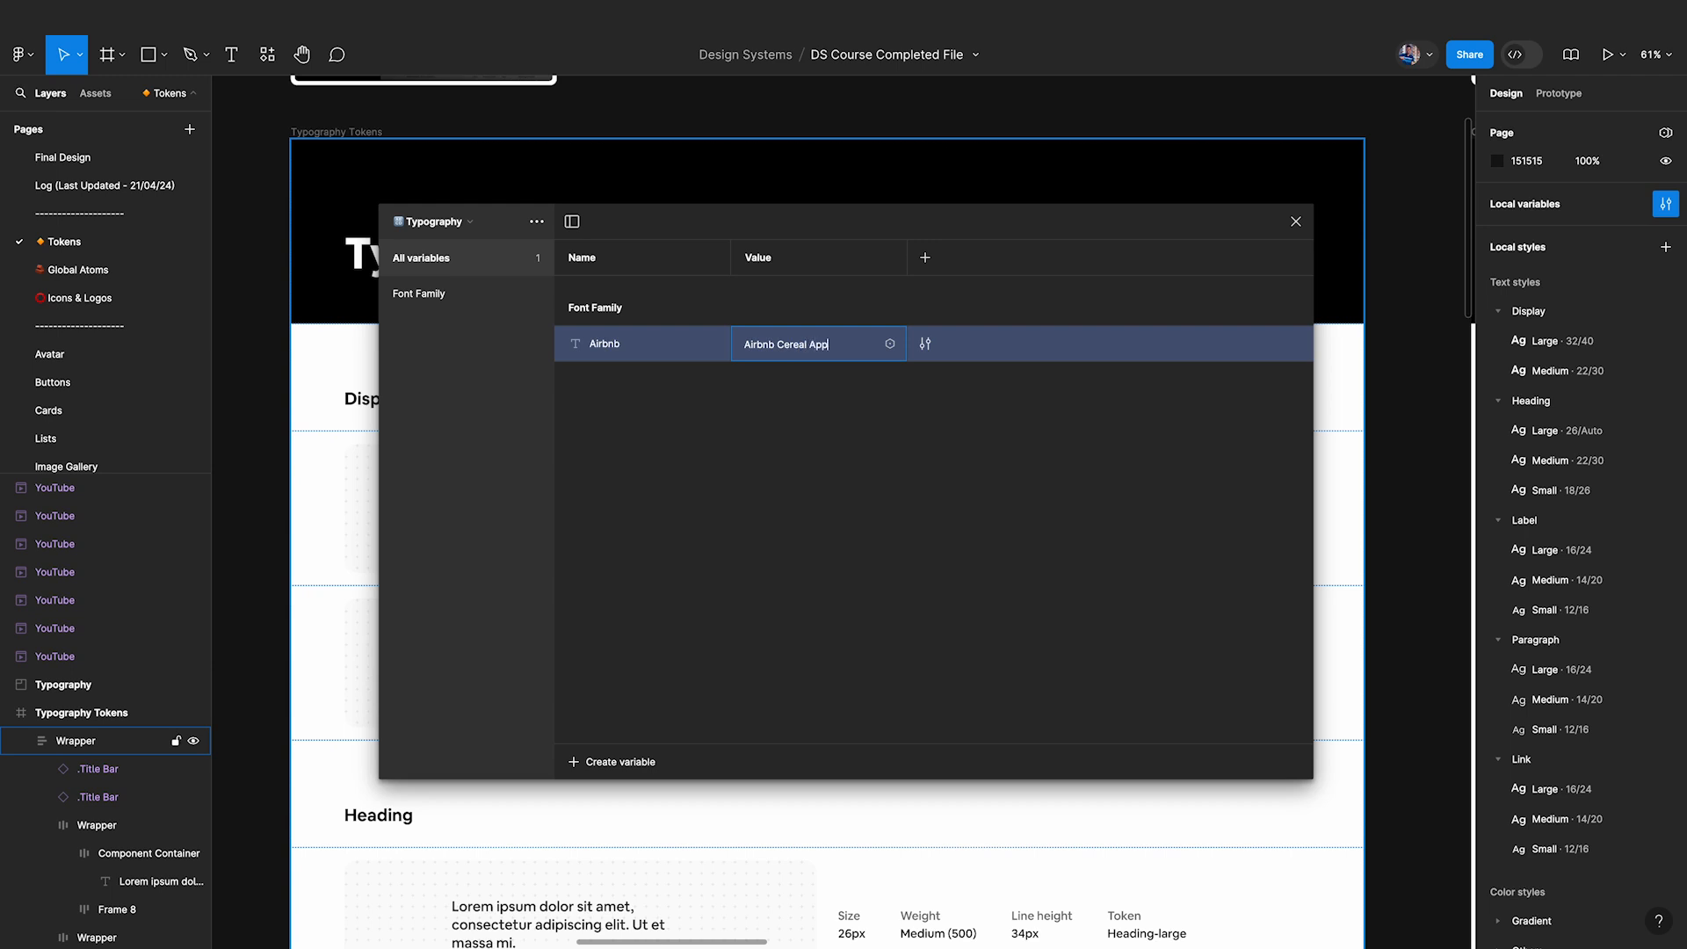
left_click(853, 434)
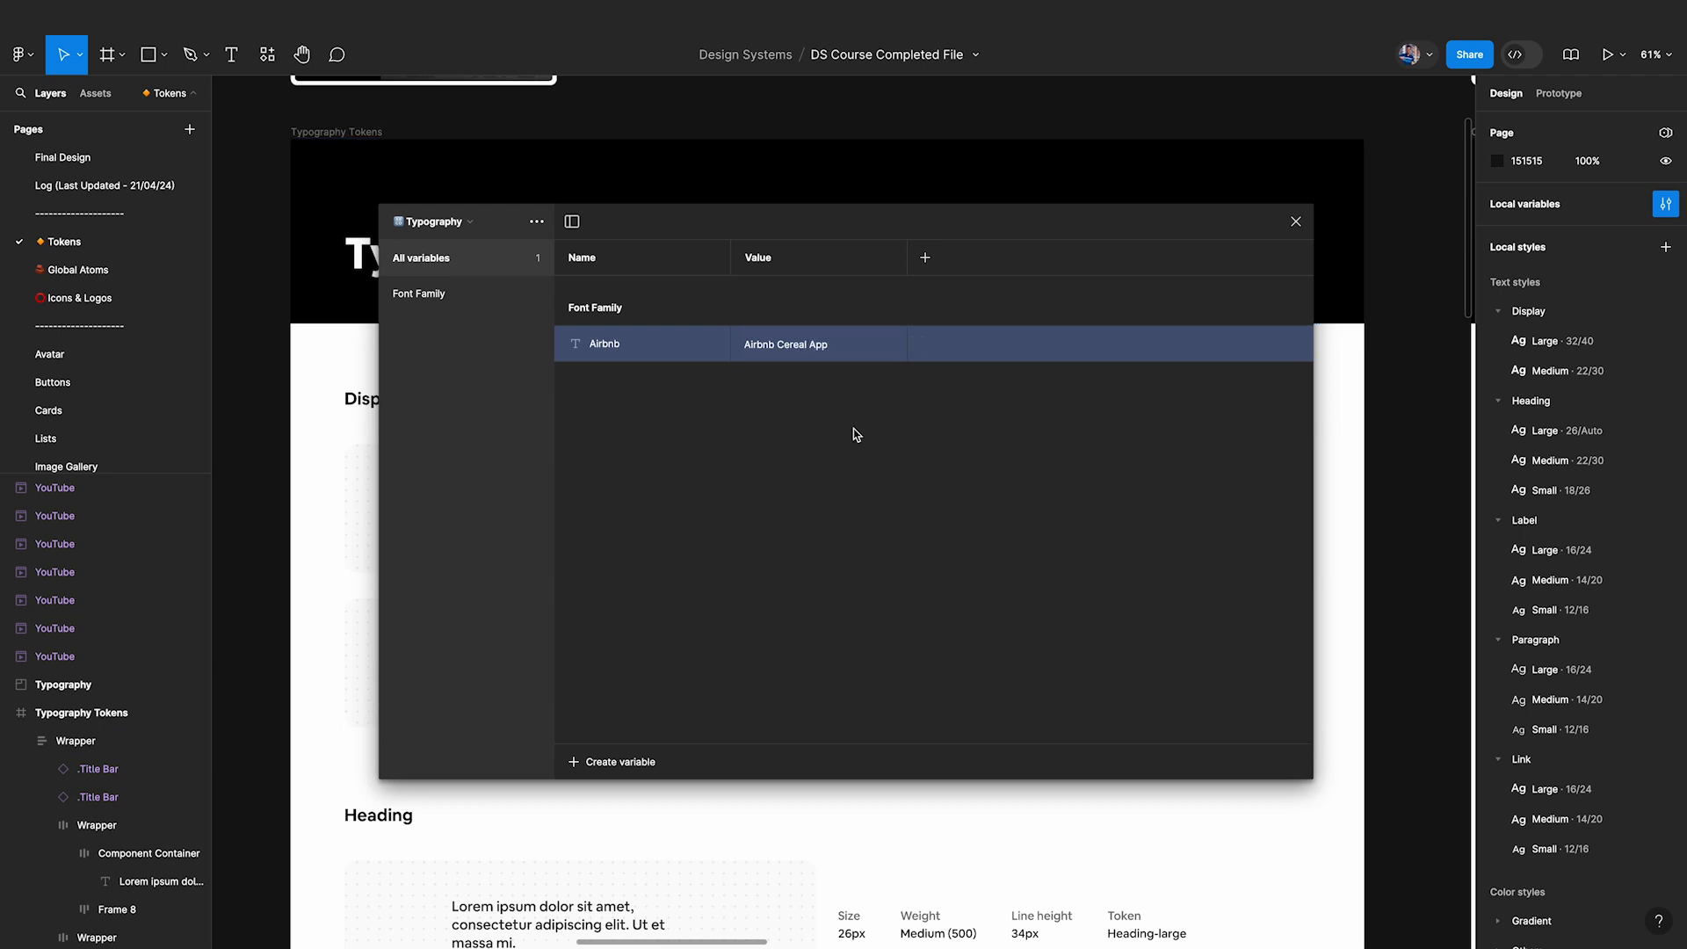
left_click(1296, 223)
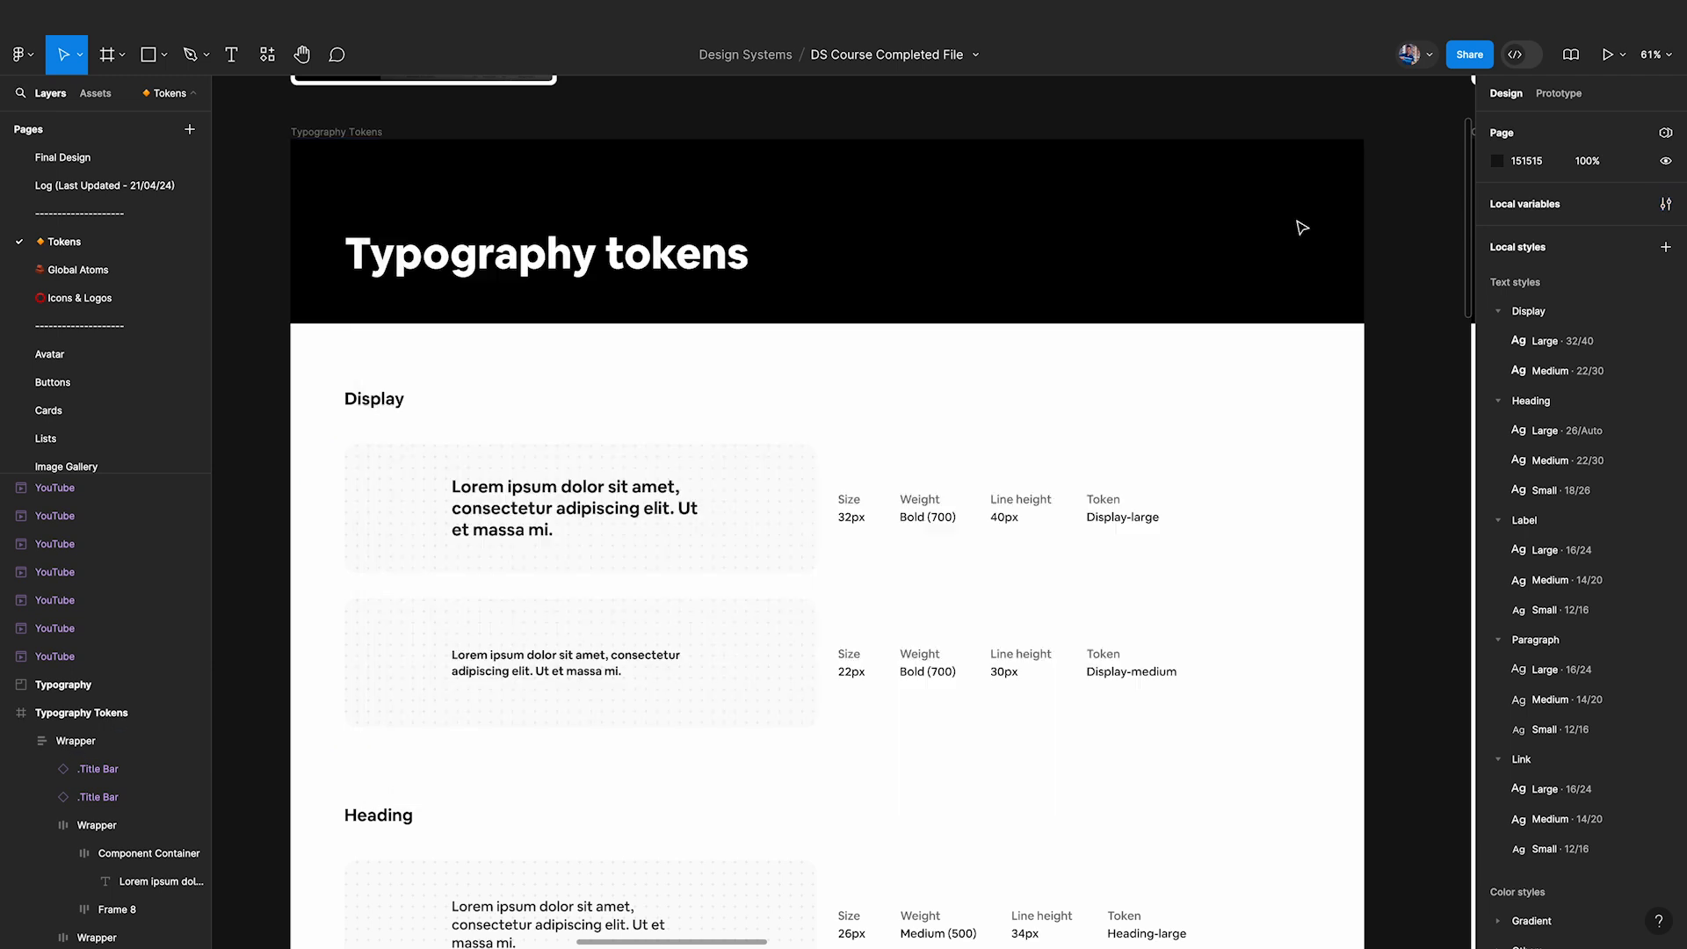
Apply the Font Family/Airbnb variable as the font of the Display/Large text style.
left_click(1561, 347)
left_click(1663, 340)
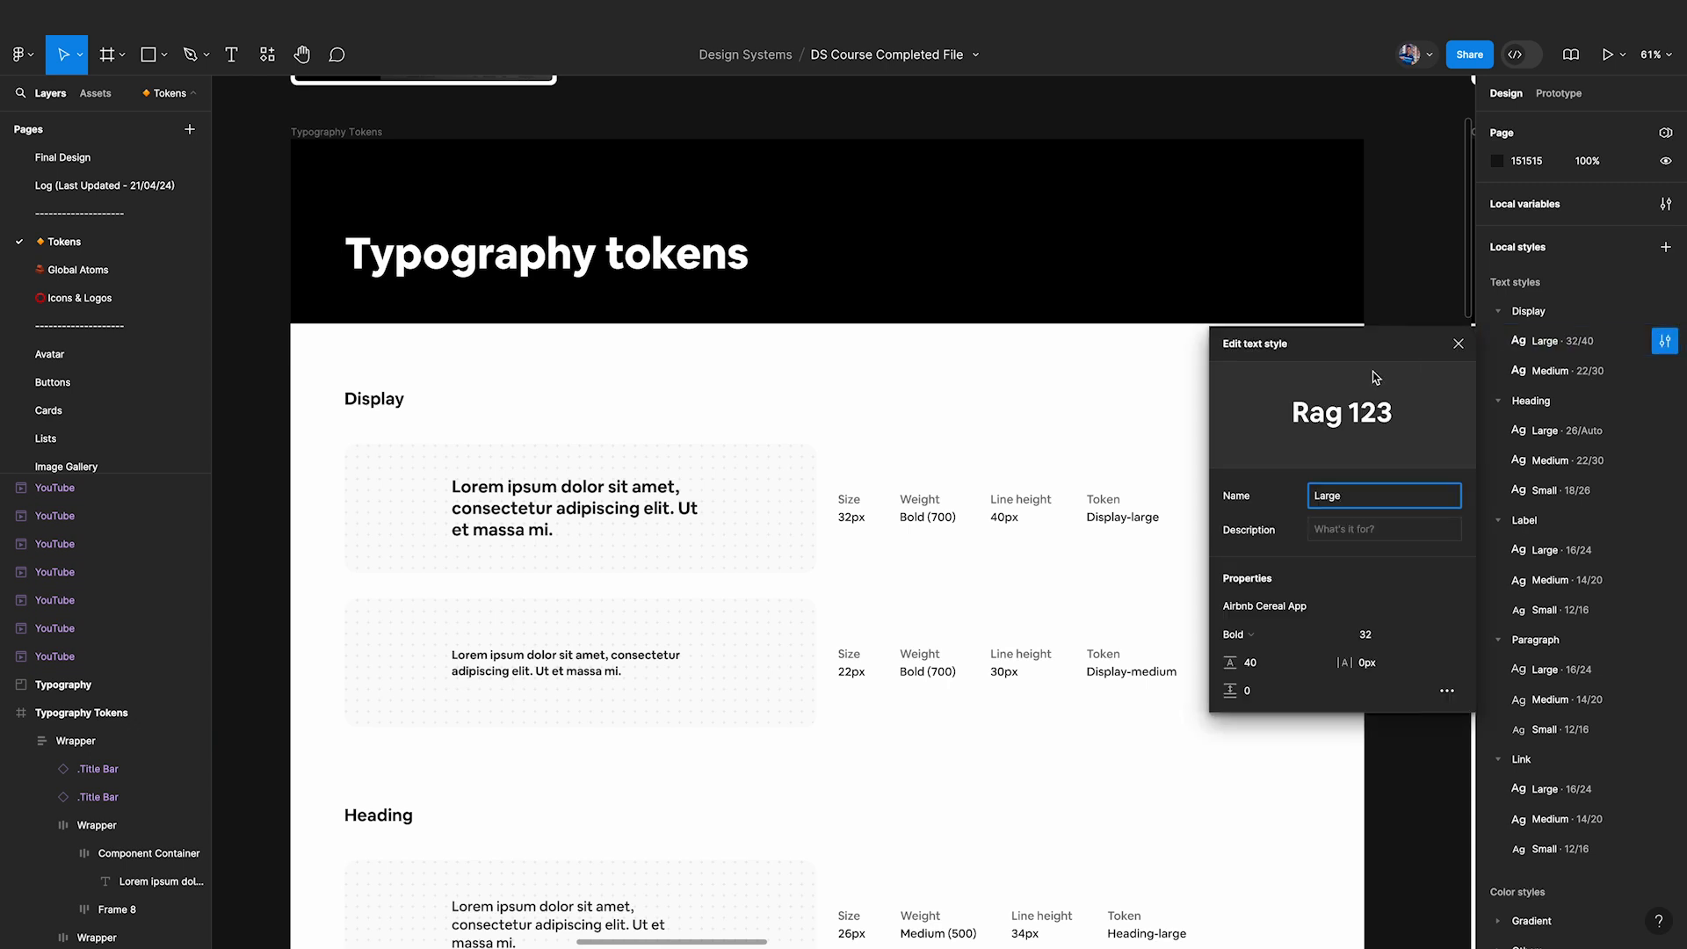
left_click(1251, 608)
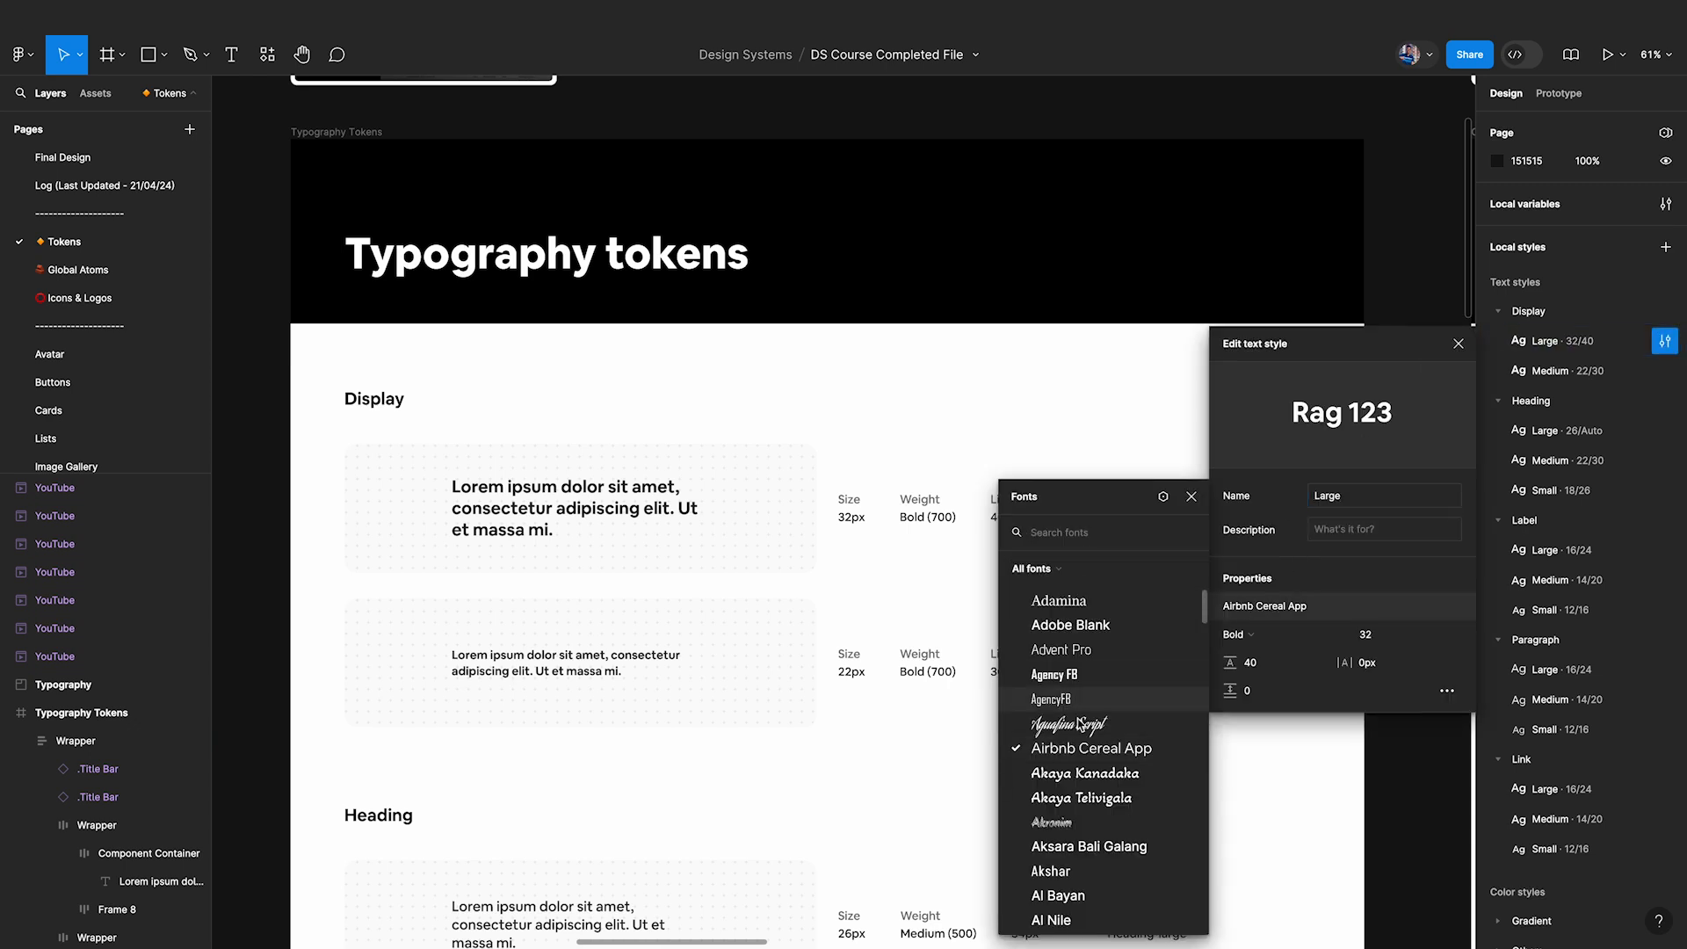
left_click(1162, 498)
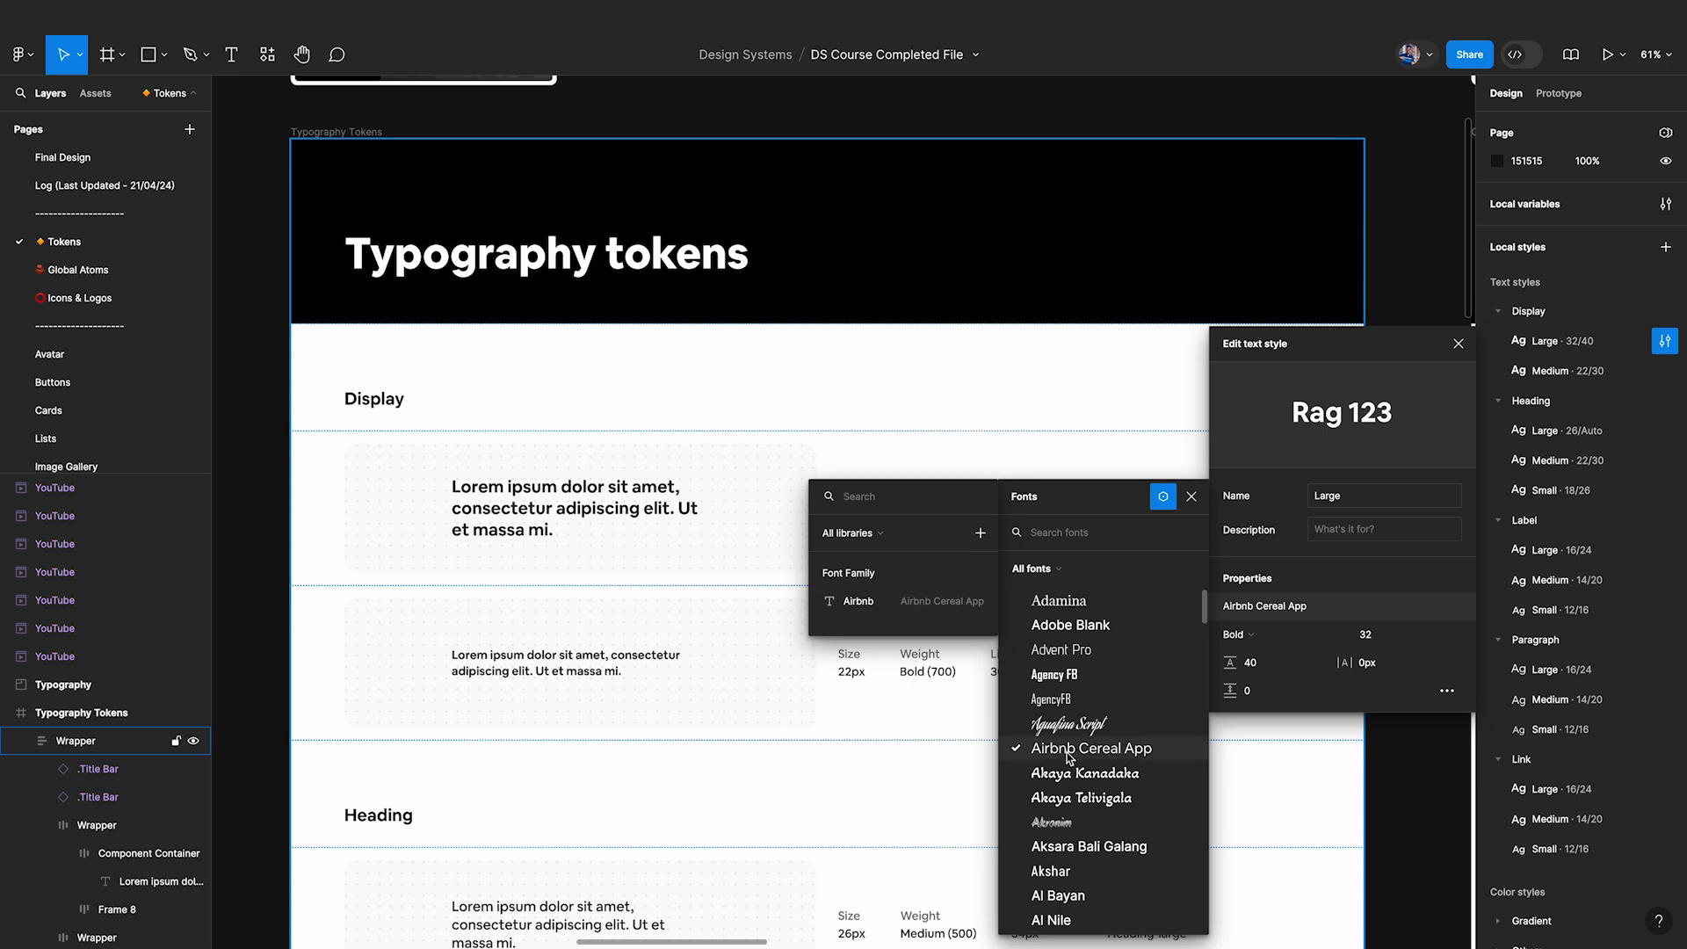
left_click(917, 604)
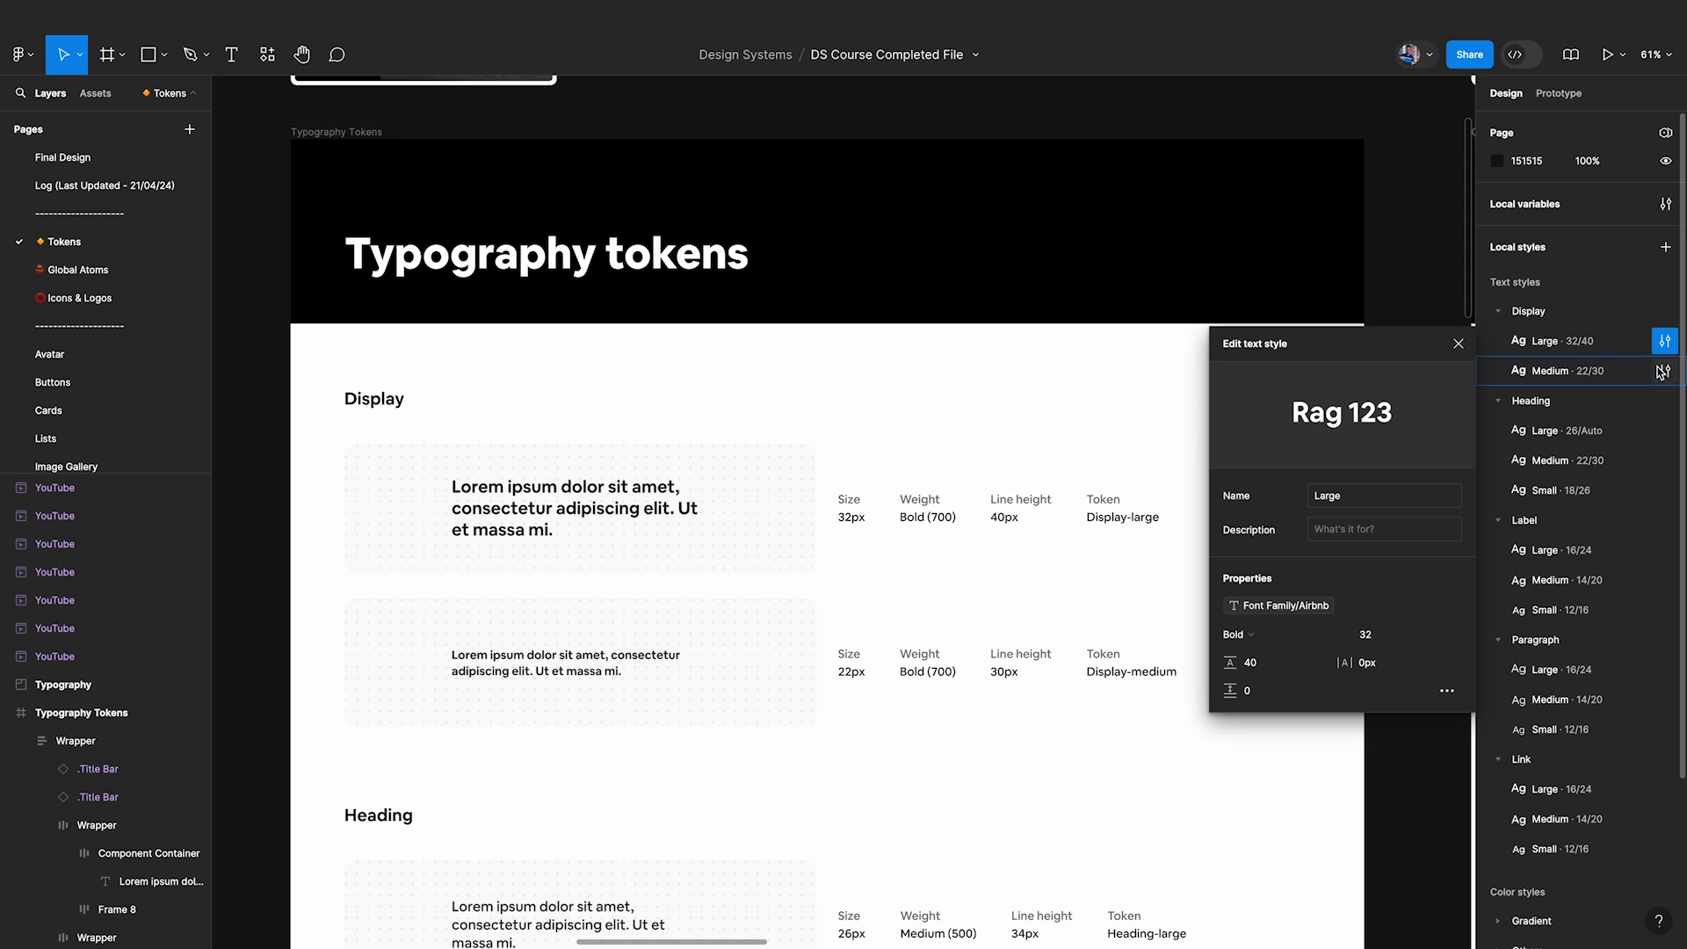
Apply the Font Family/Airbnb variable as the font of the Display/Medium text style.
left_click(1665, 371)
left_click(1273, 636)
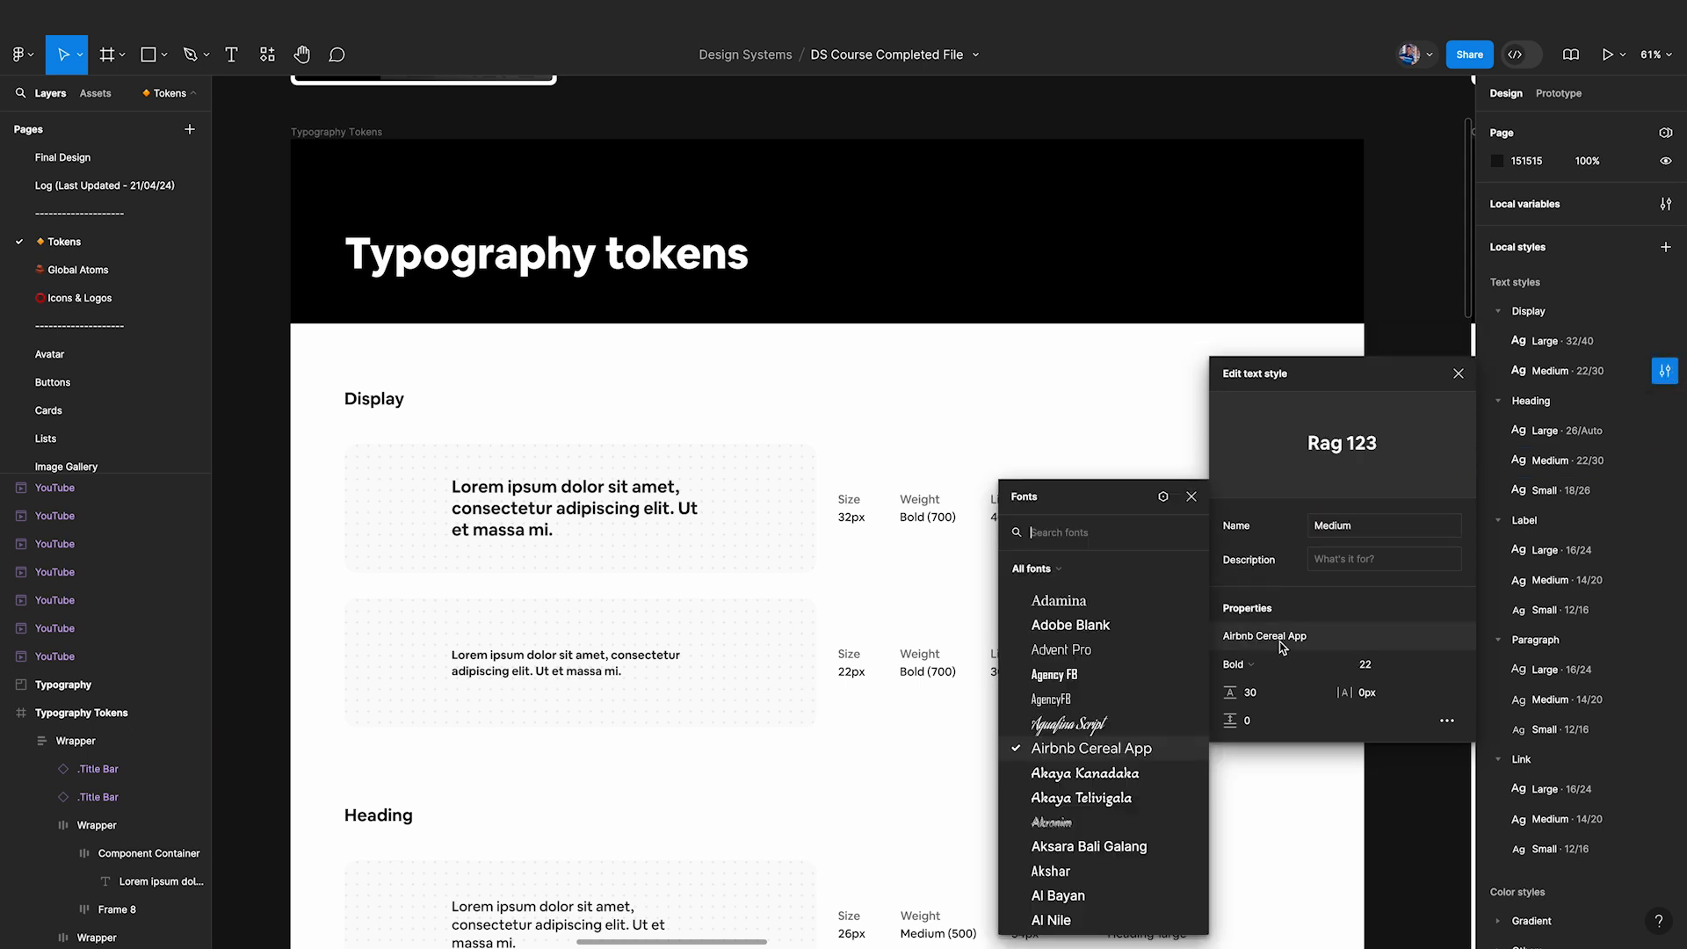
left_click(1163, 496)
left_click(904, 607)
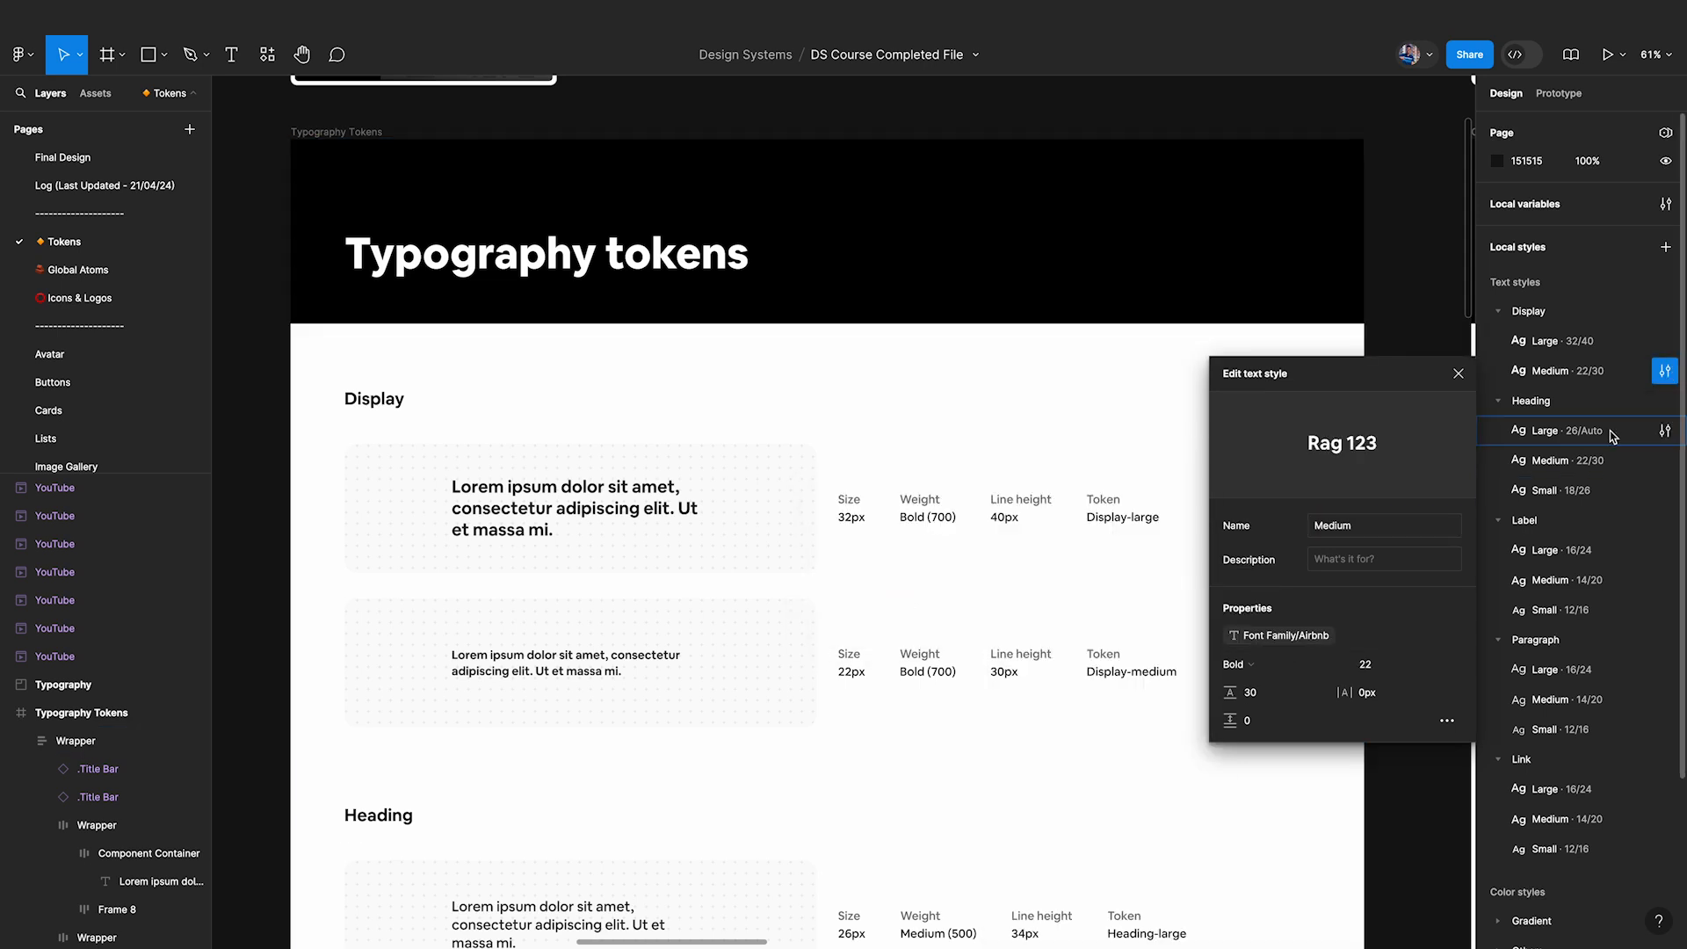
Apply the Font Family/Airbnb variable as the font of the Heading/Large text style.
left_click(1663, 430)
left_click(1309, 695)
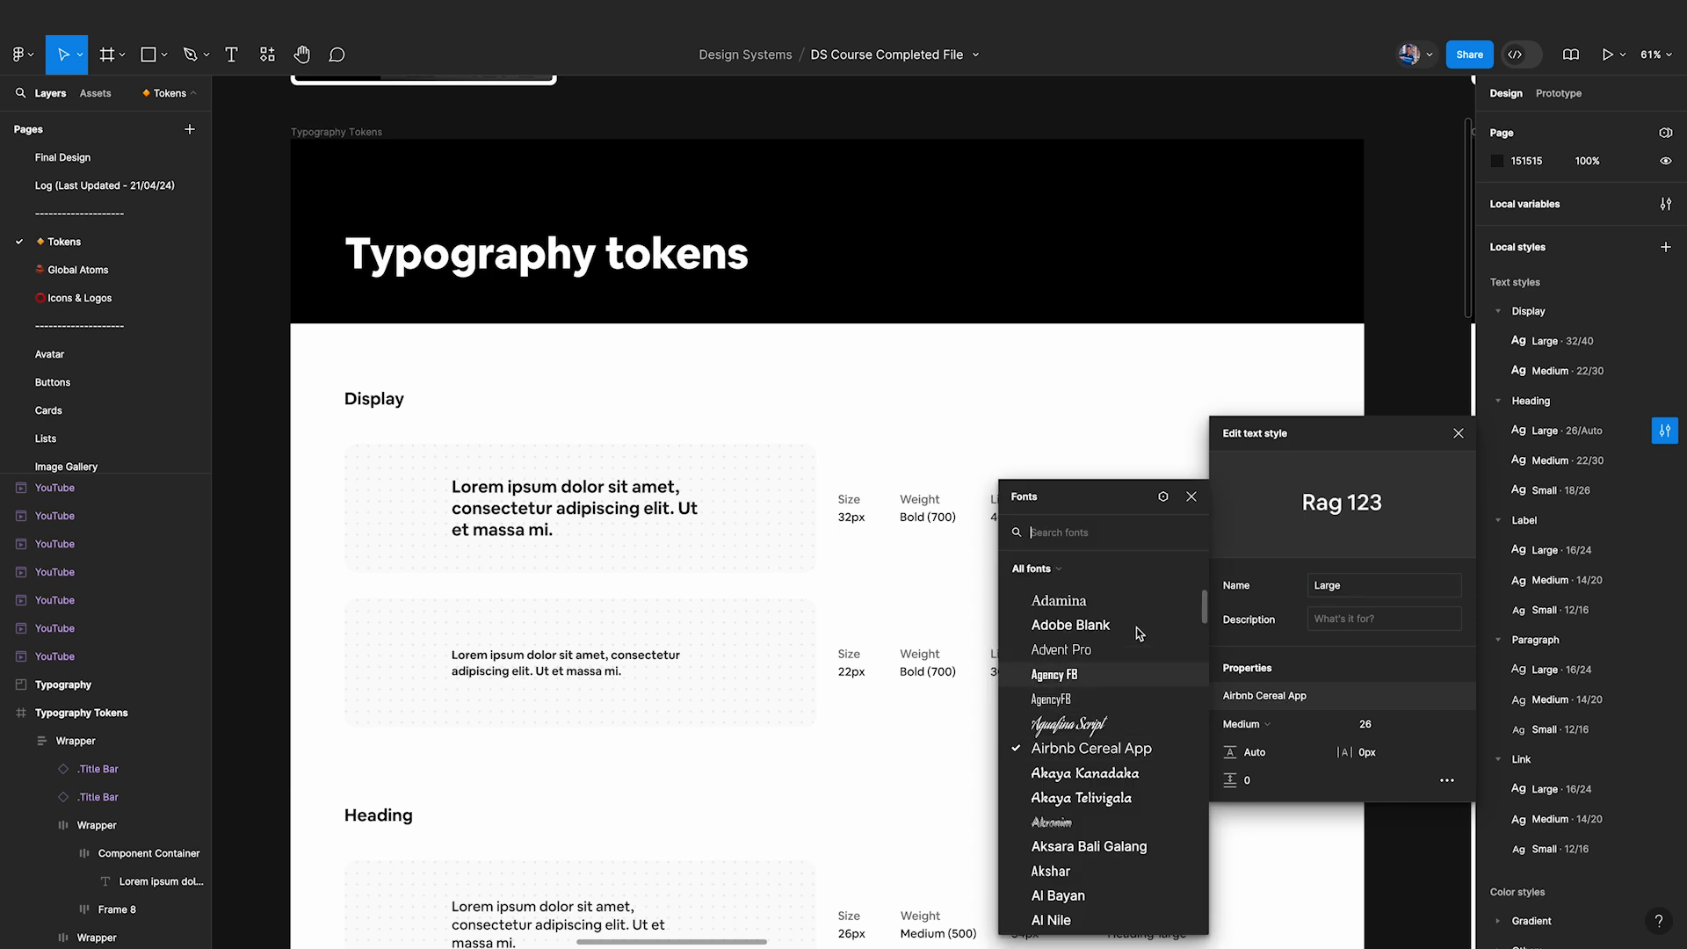
left_click(1164, 498)
left_click(927, 608)
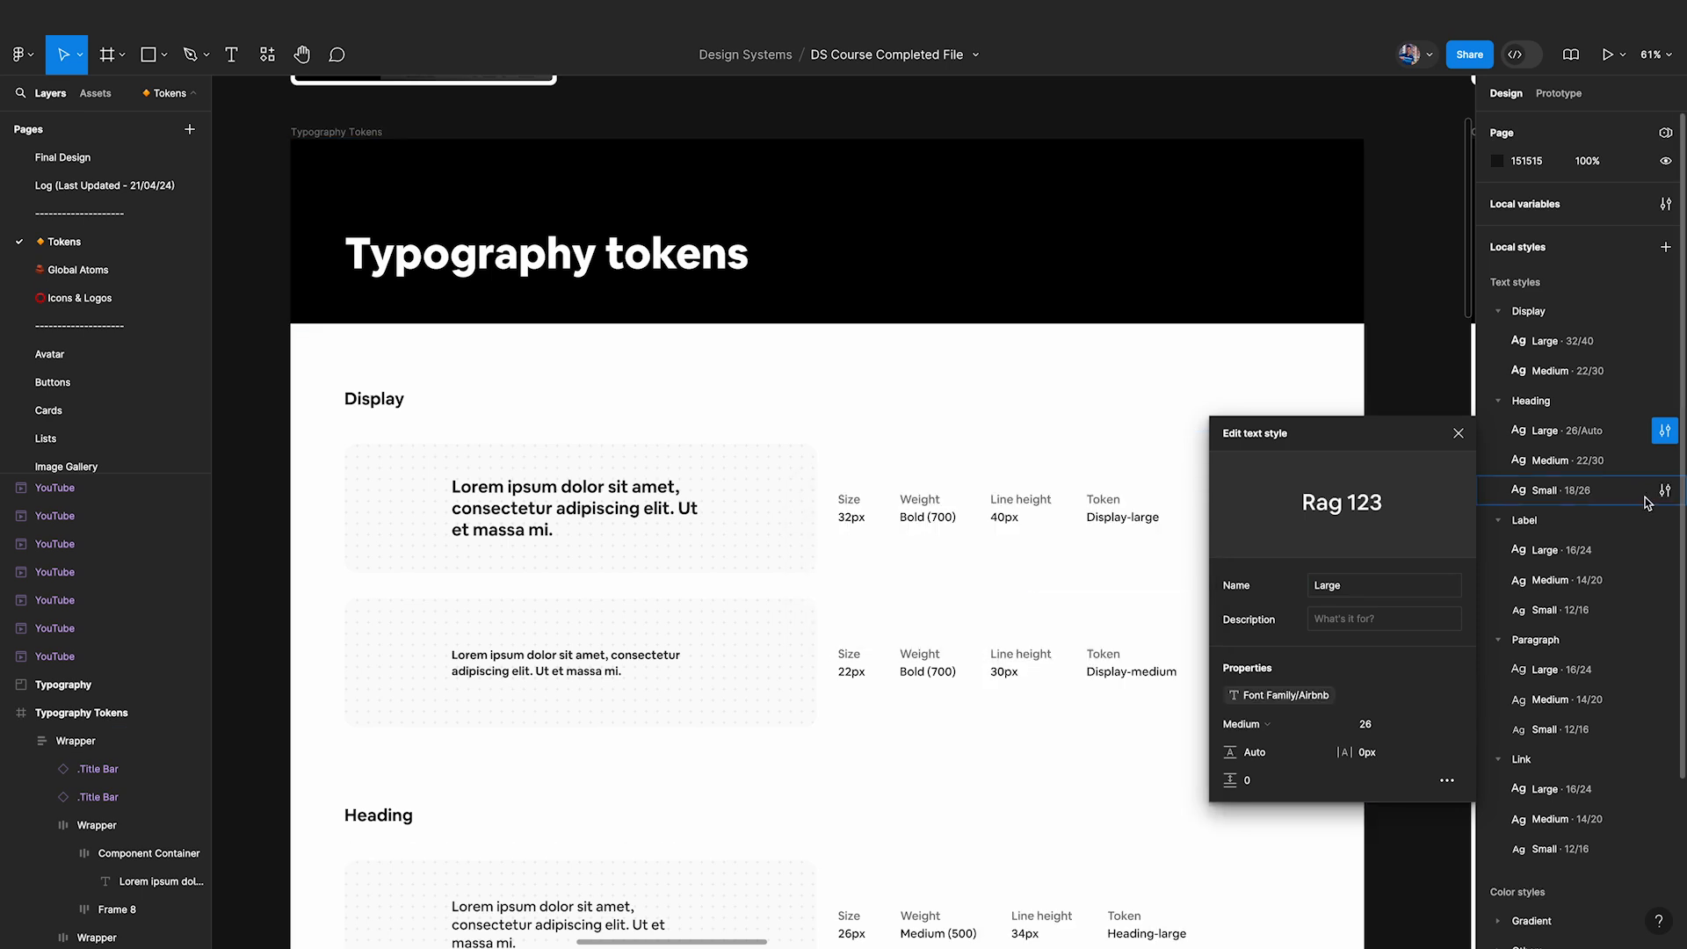
Apply the Font Family/Airbnb variable as the font of the Heading/Medium text style.
left_click(1665, 460)
left_click(1311, 725)
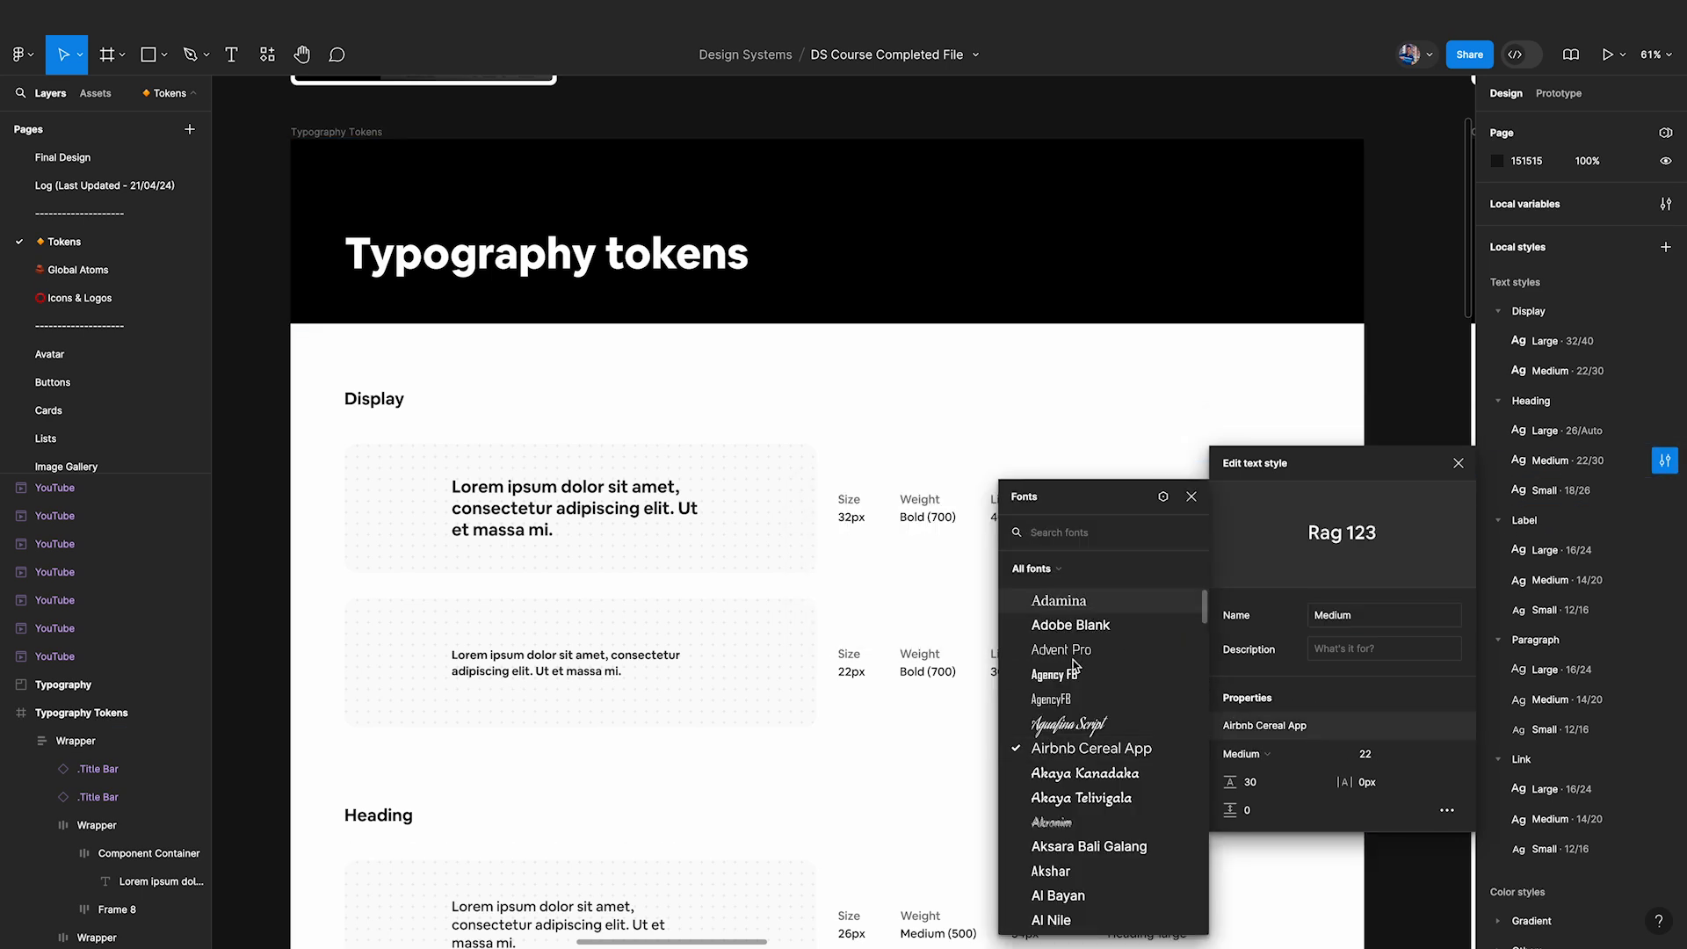
left_click(1163, 497)
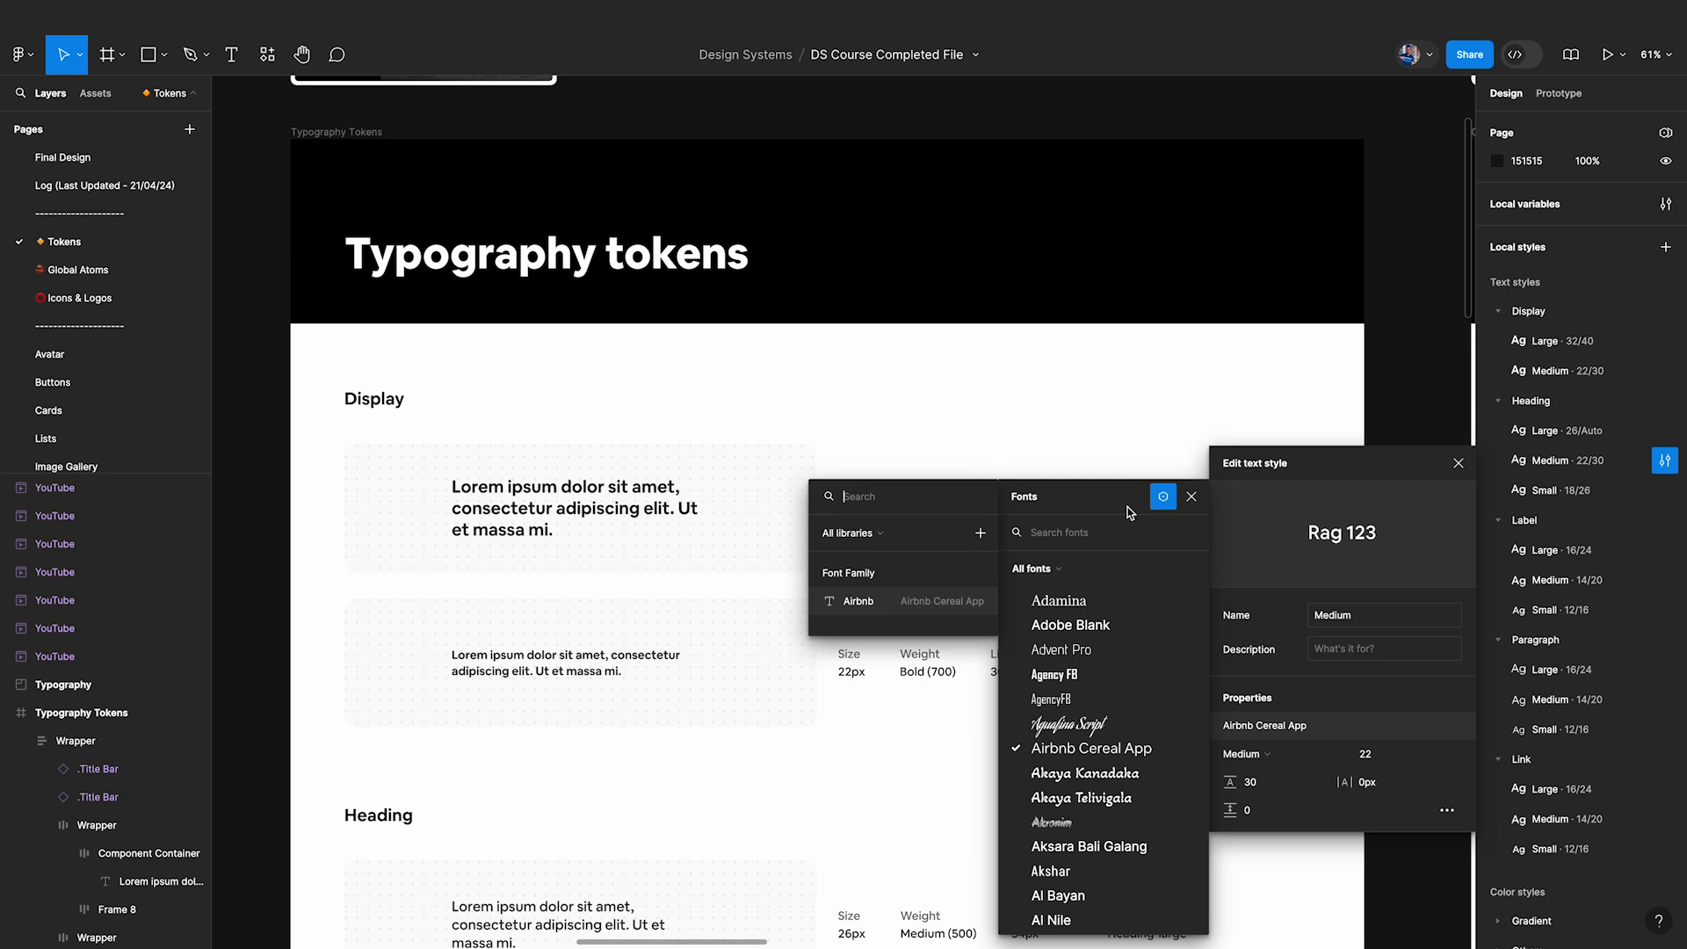
left_click(857, 602)
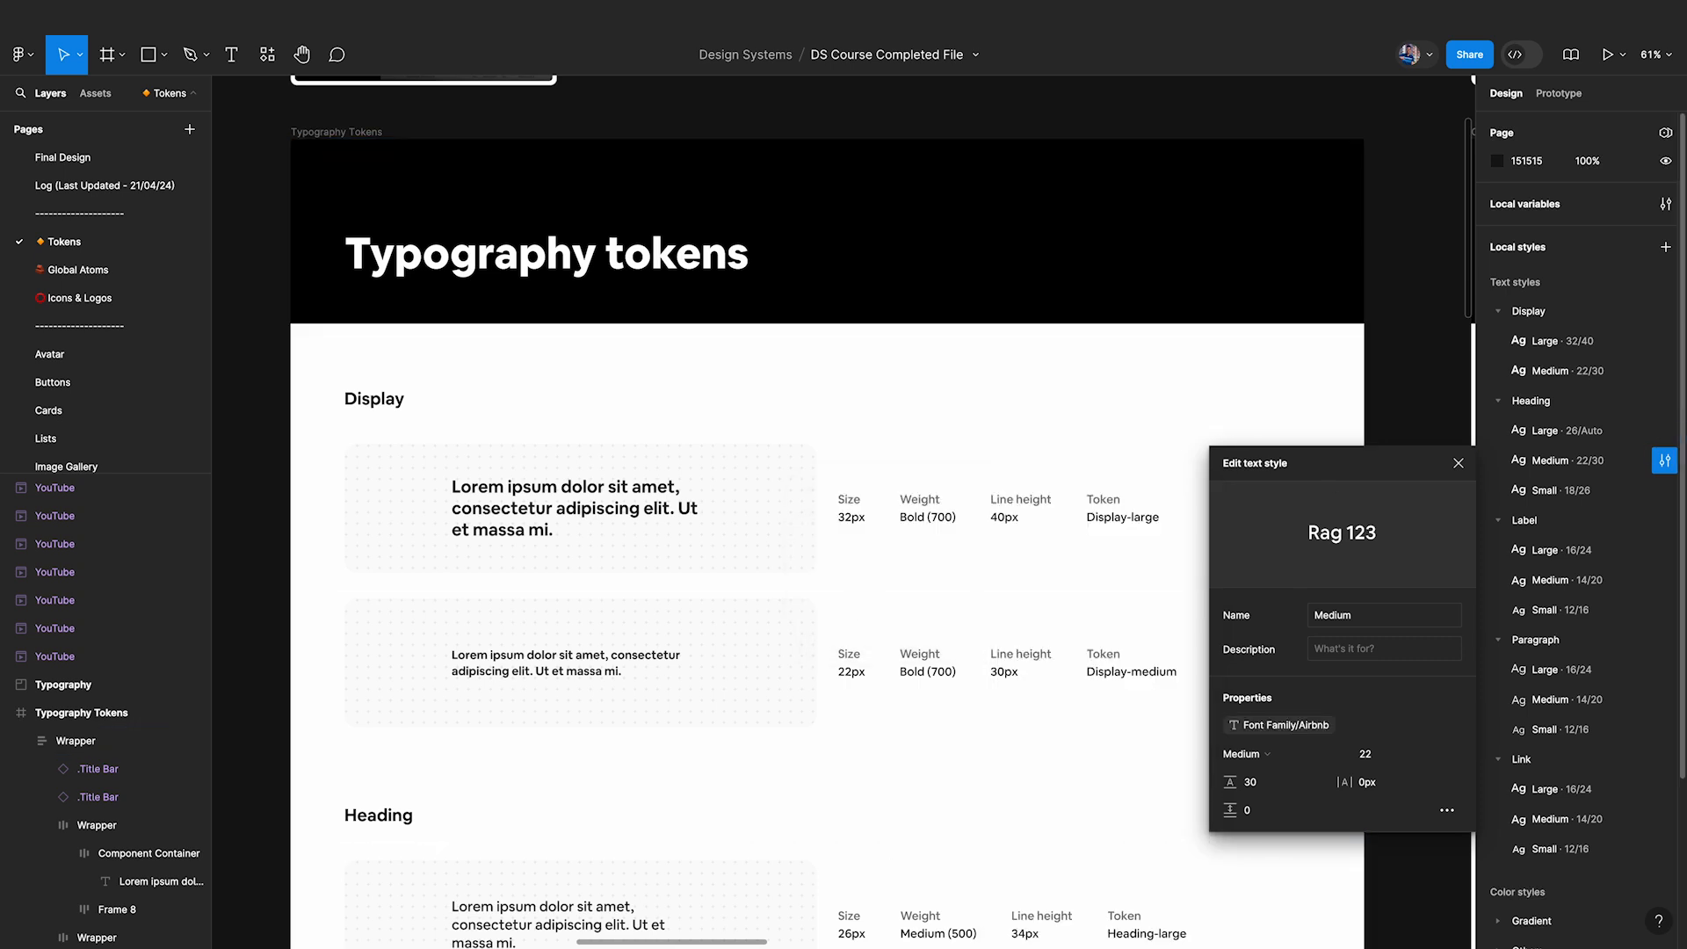
Apply the Font Family/Airbnb variable as the font of the Heading/Small text style and close the style editor.
left_click(1665, 490)
left_click(1265, 749)
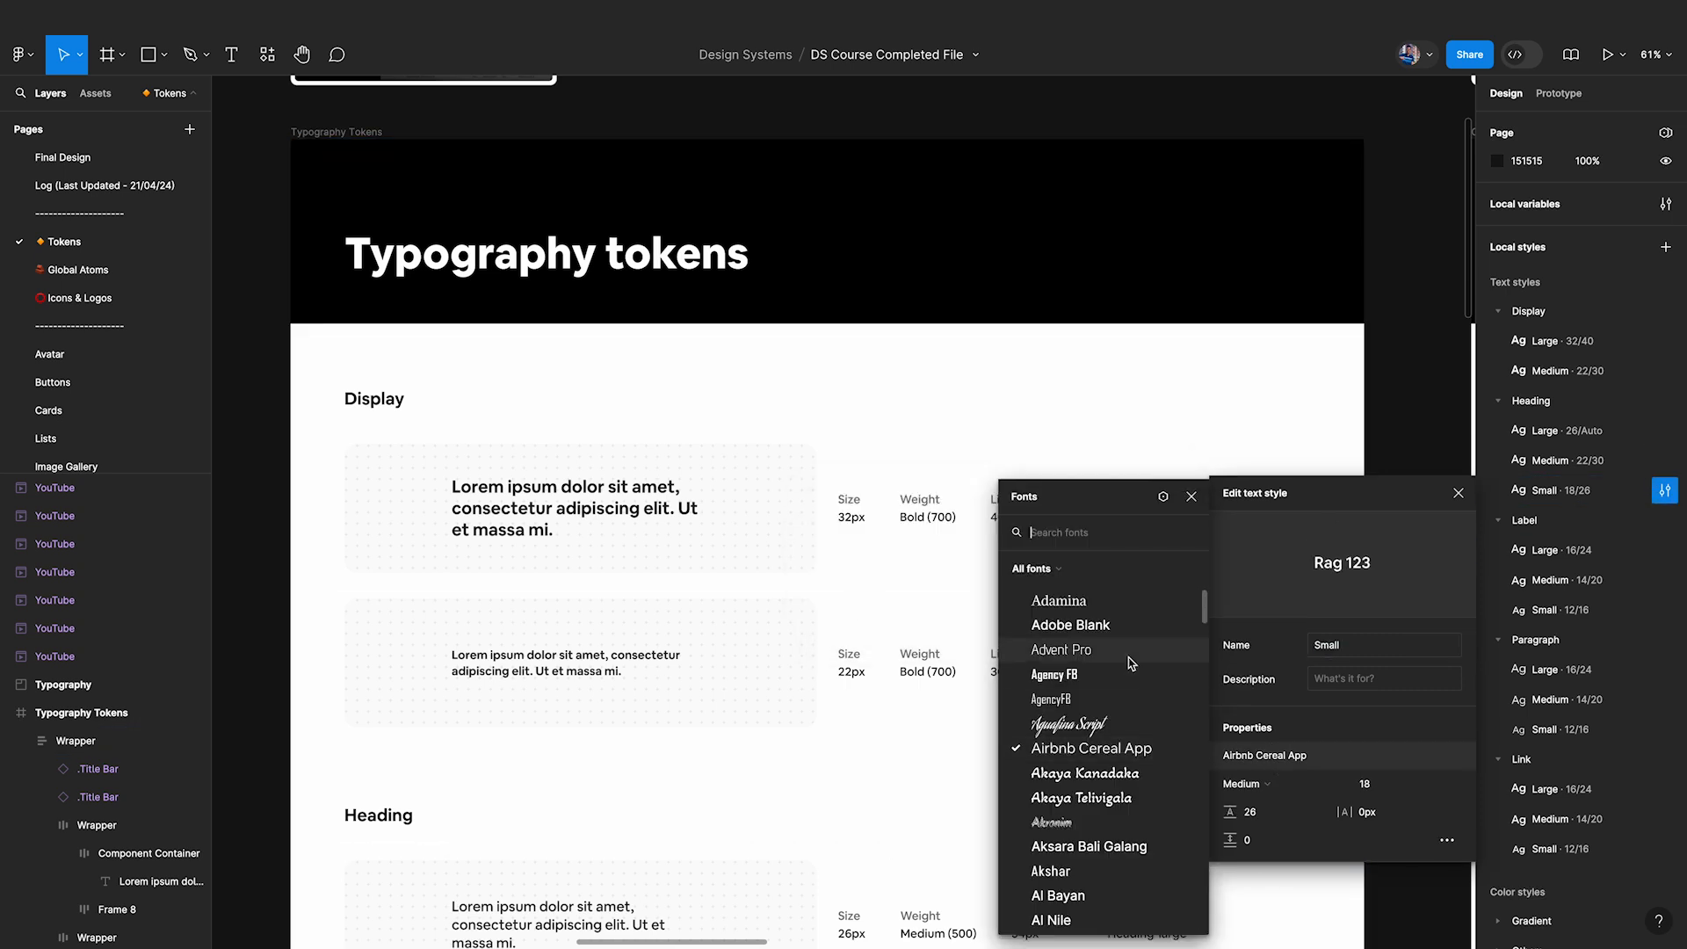
left_click(1163, 496)
left_click(914, 603)
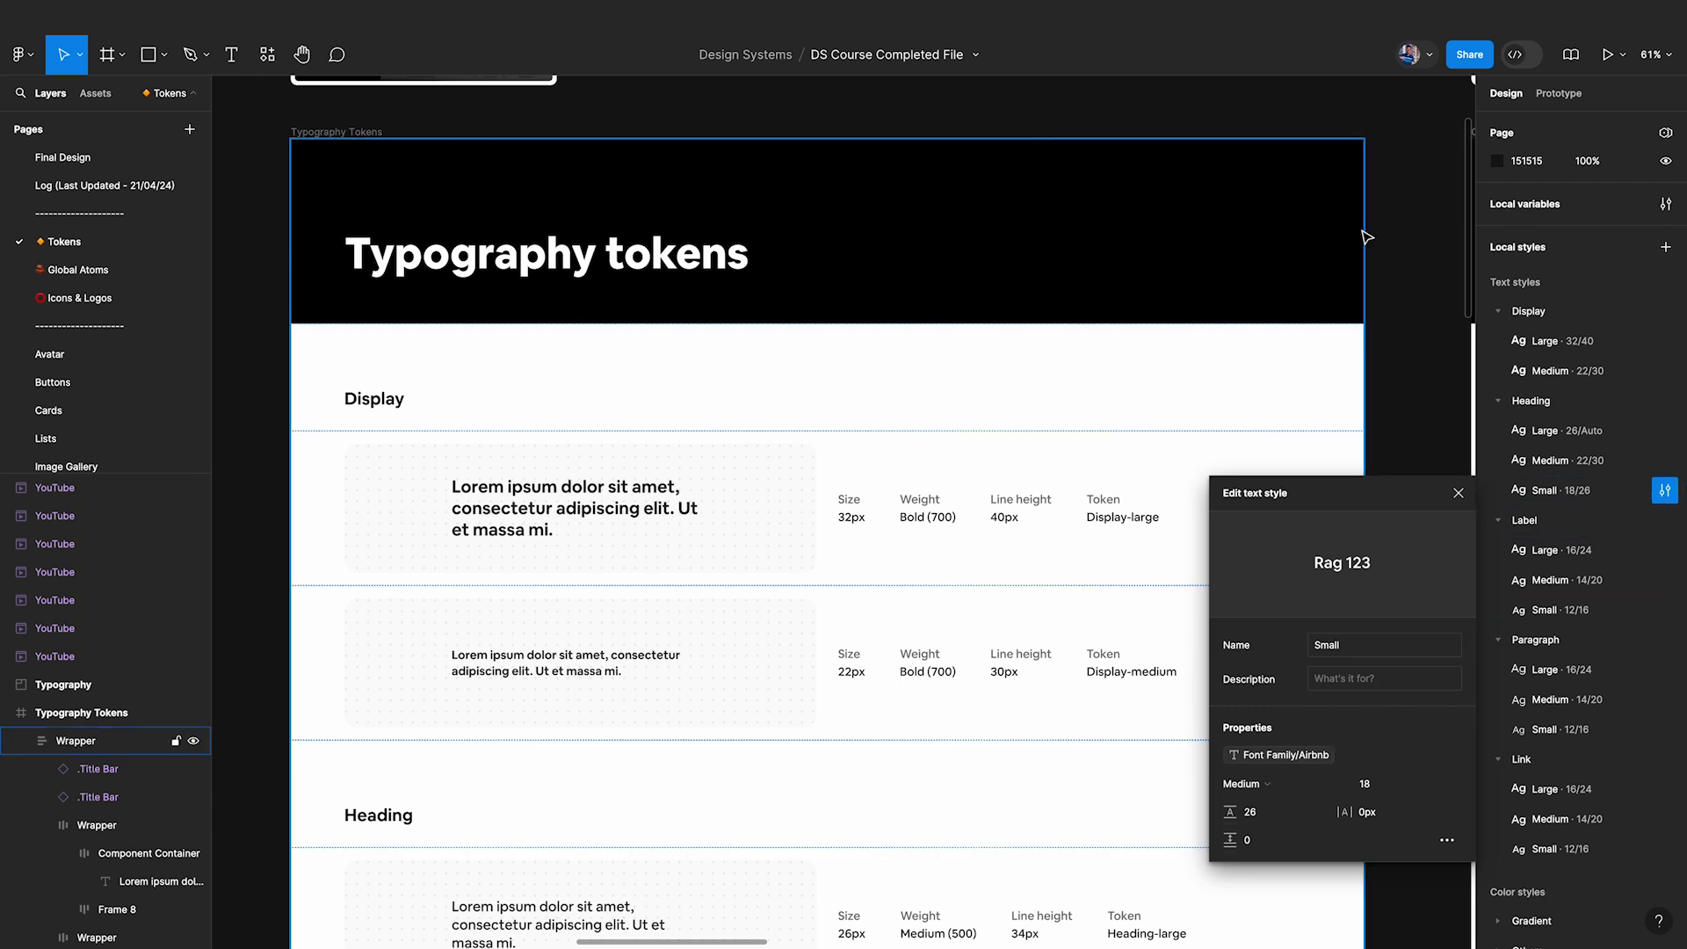
left_click(1441, 226)
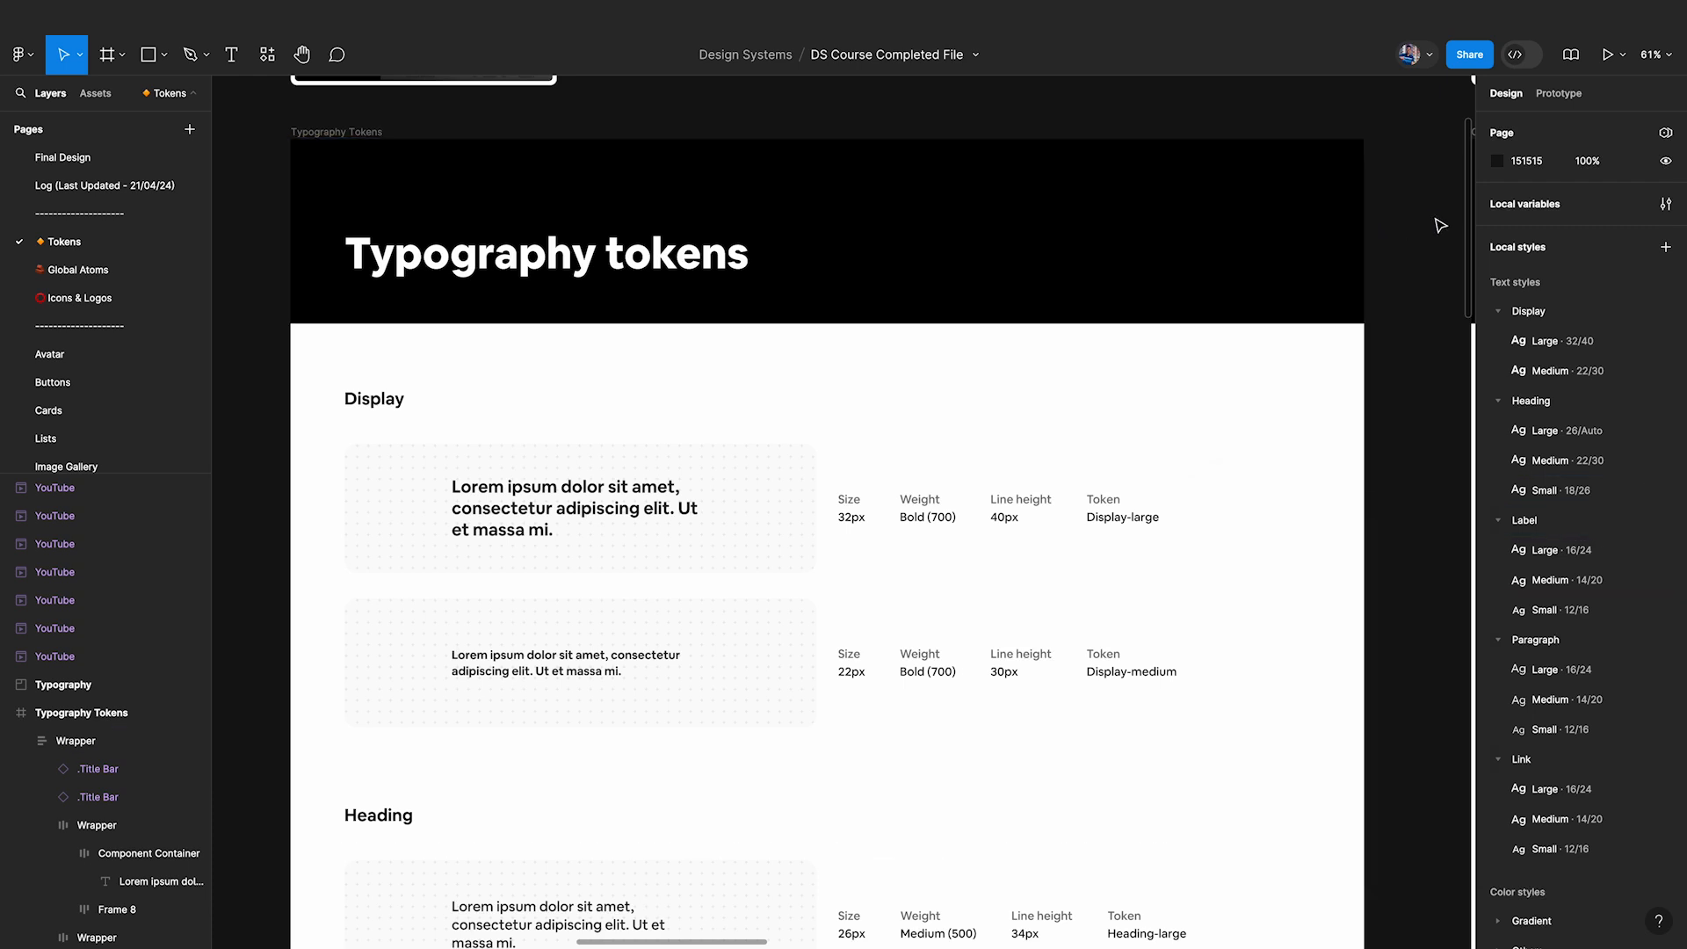
Change the Airbnb font family variable's value to "Instrument Sans" in the Typography collection, keeping the text samples in view.
left_click(1665, 204)
left_click_drag(838, 222, 1250, 178)
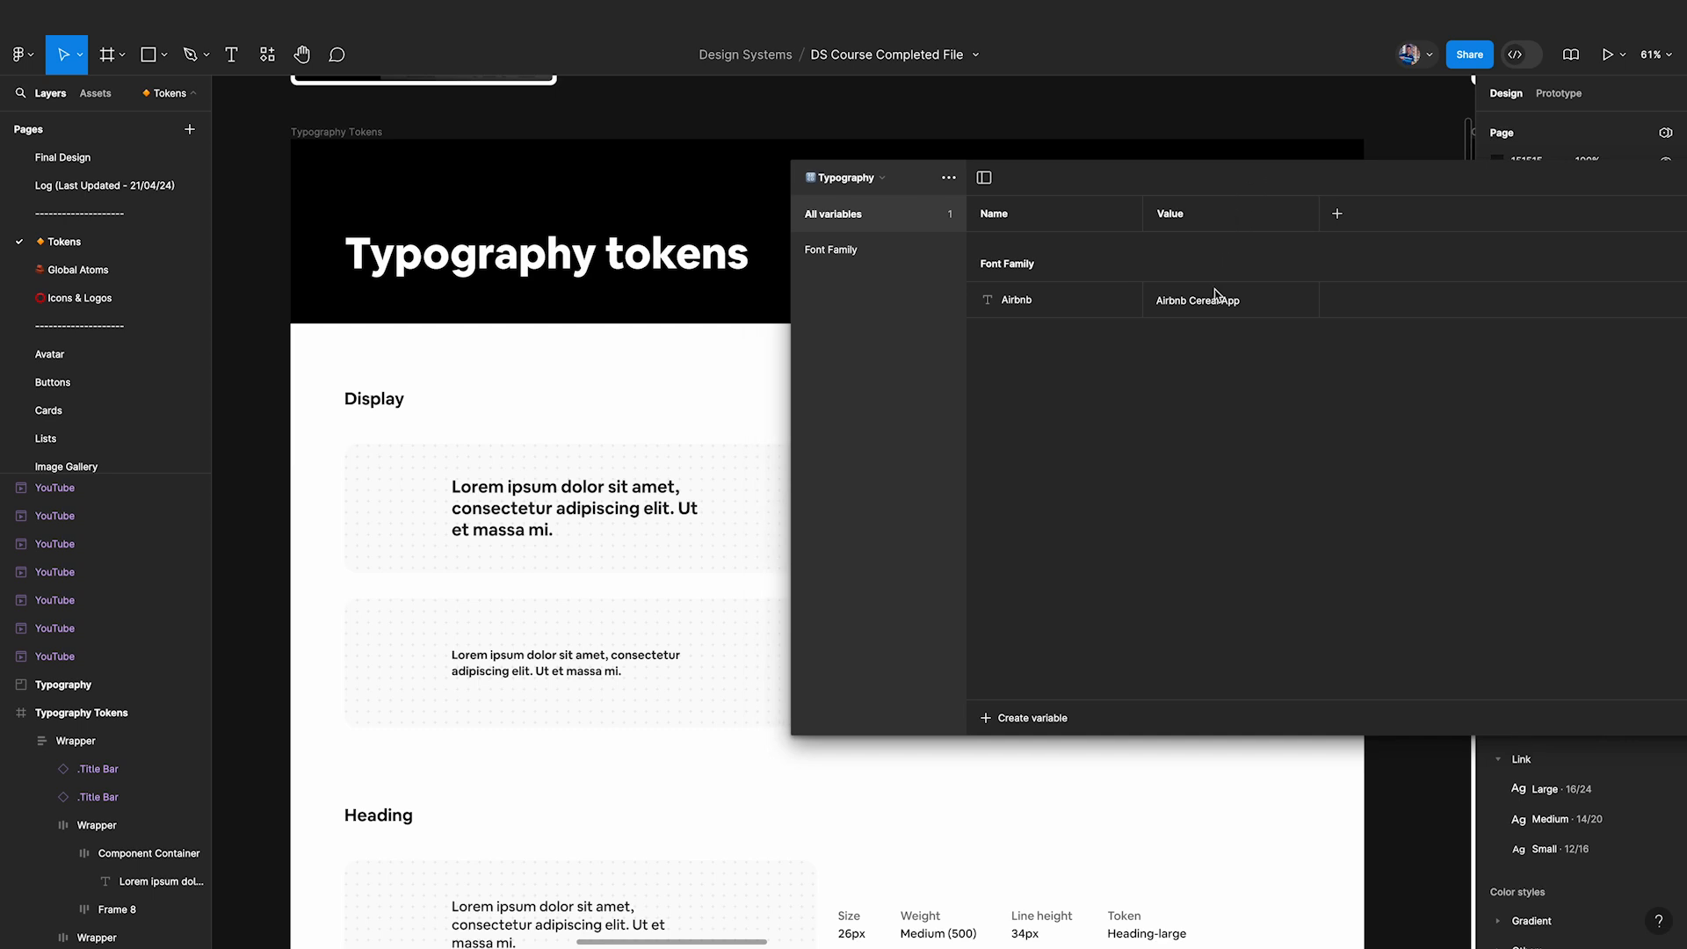
double_click(1220, 301)
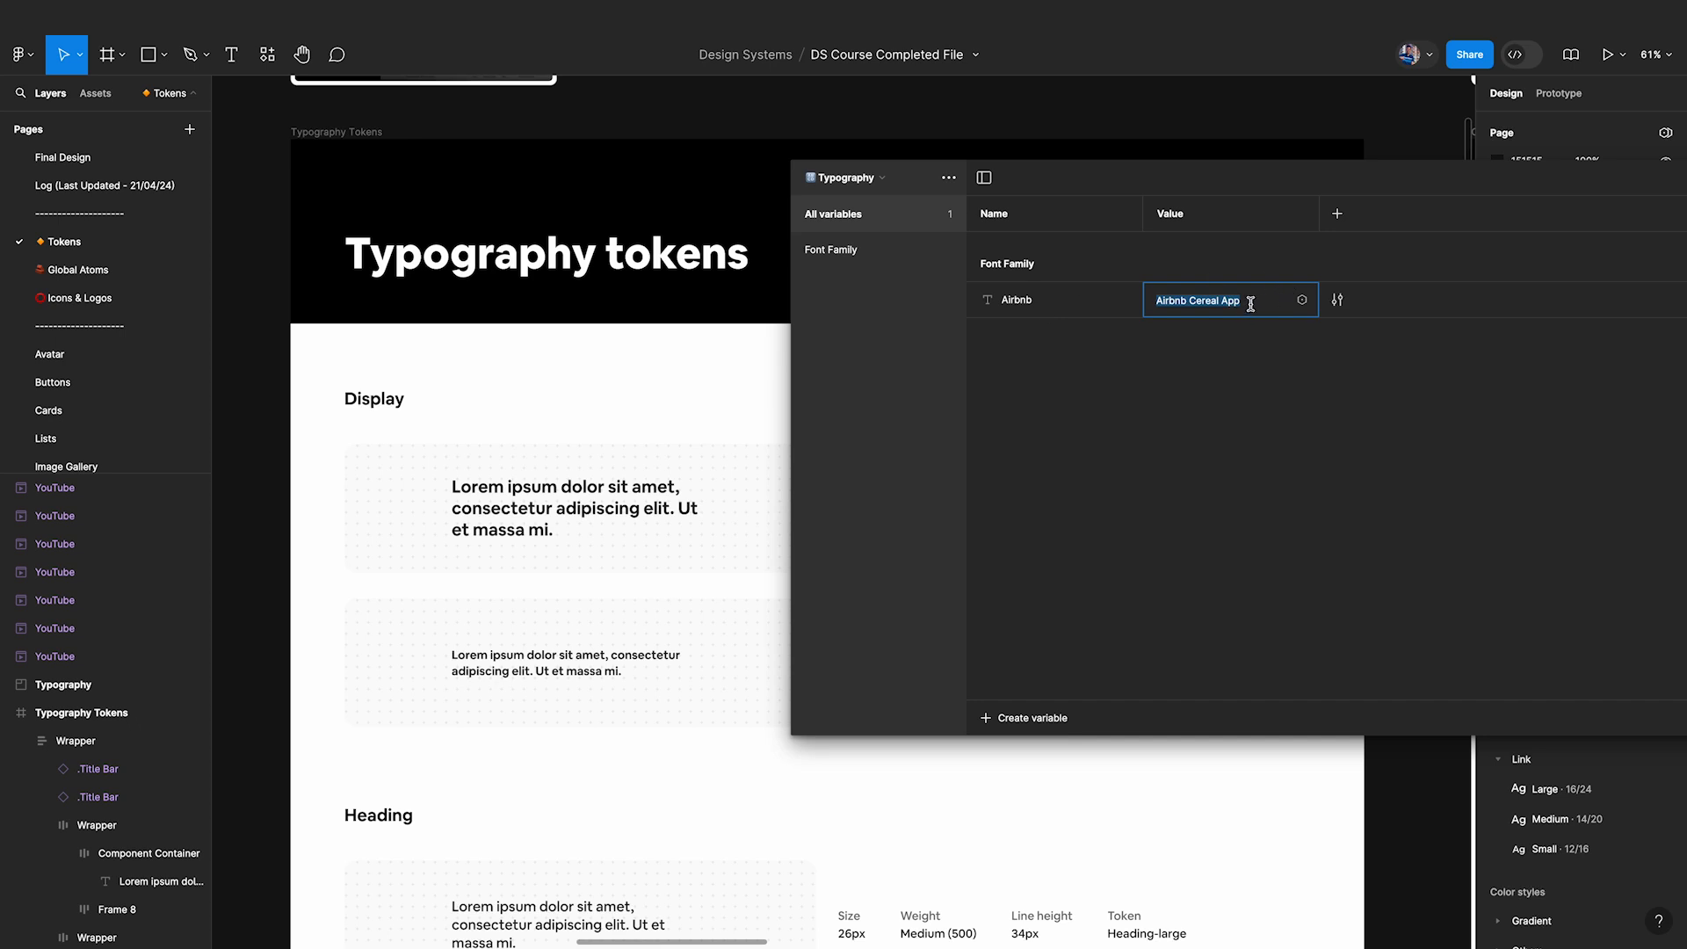
type("Instrument Sans")
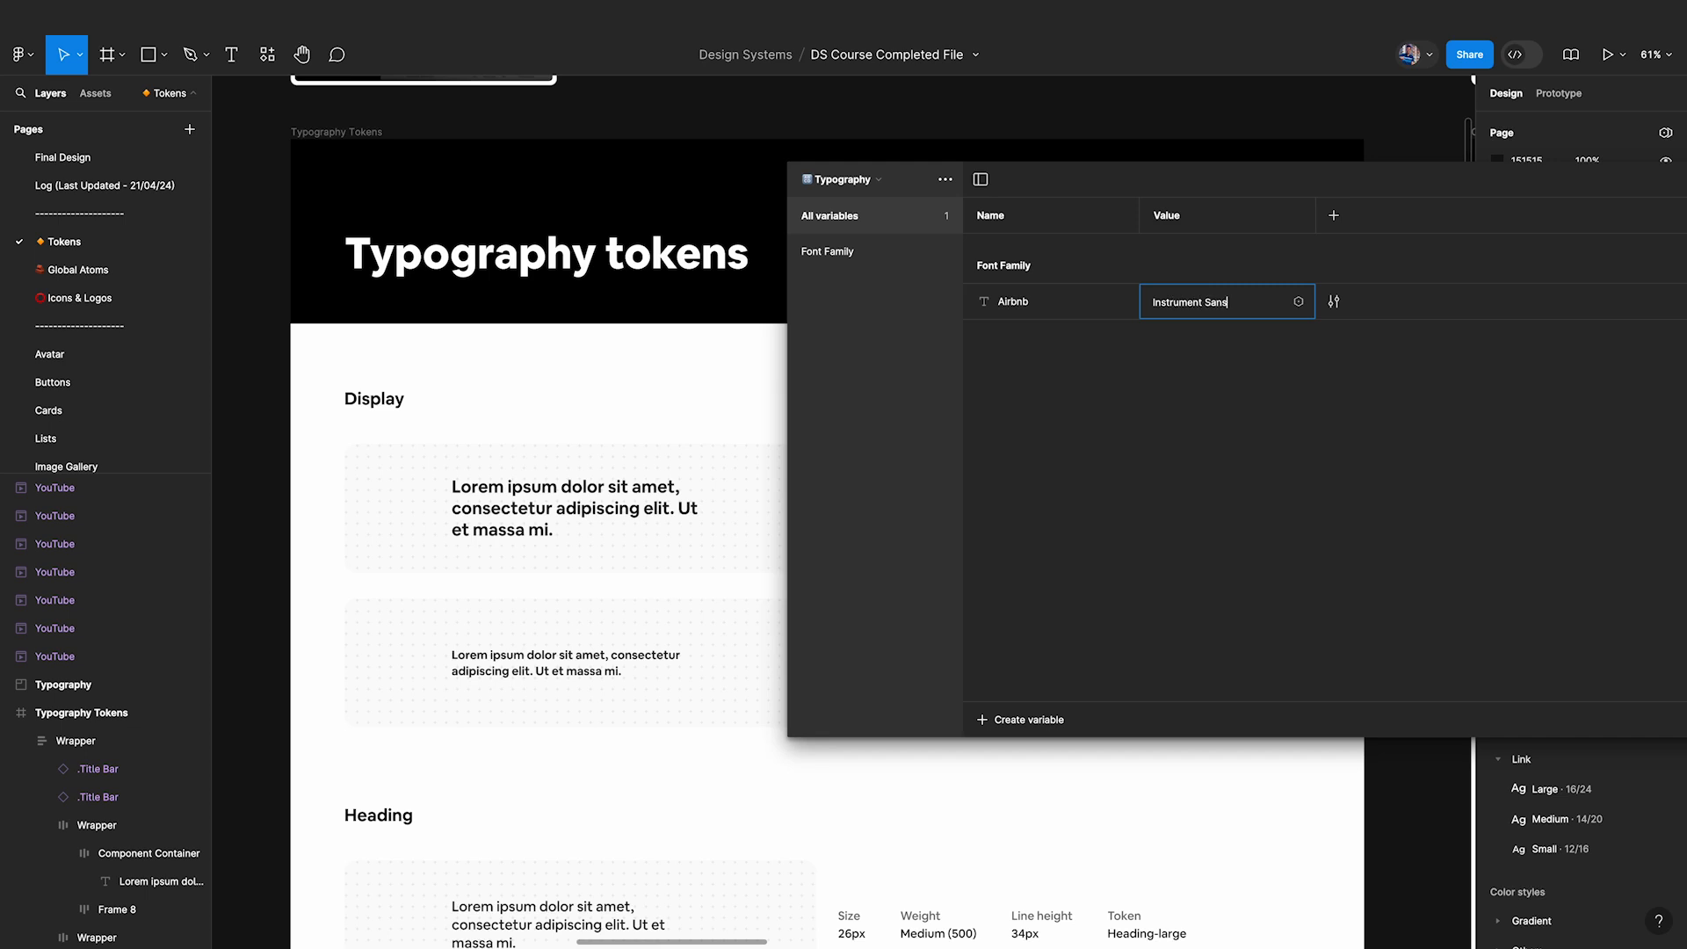
key("Return")
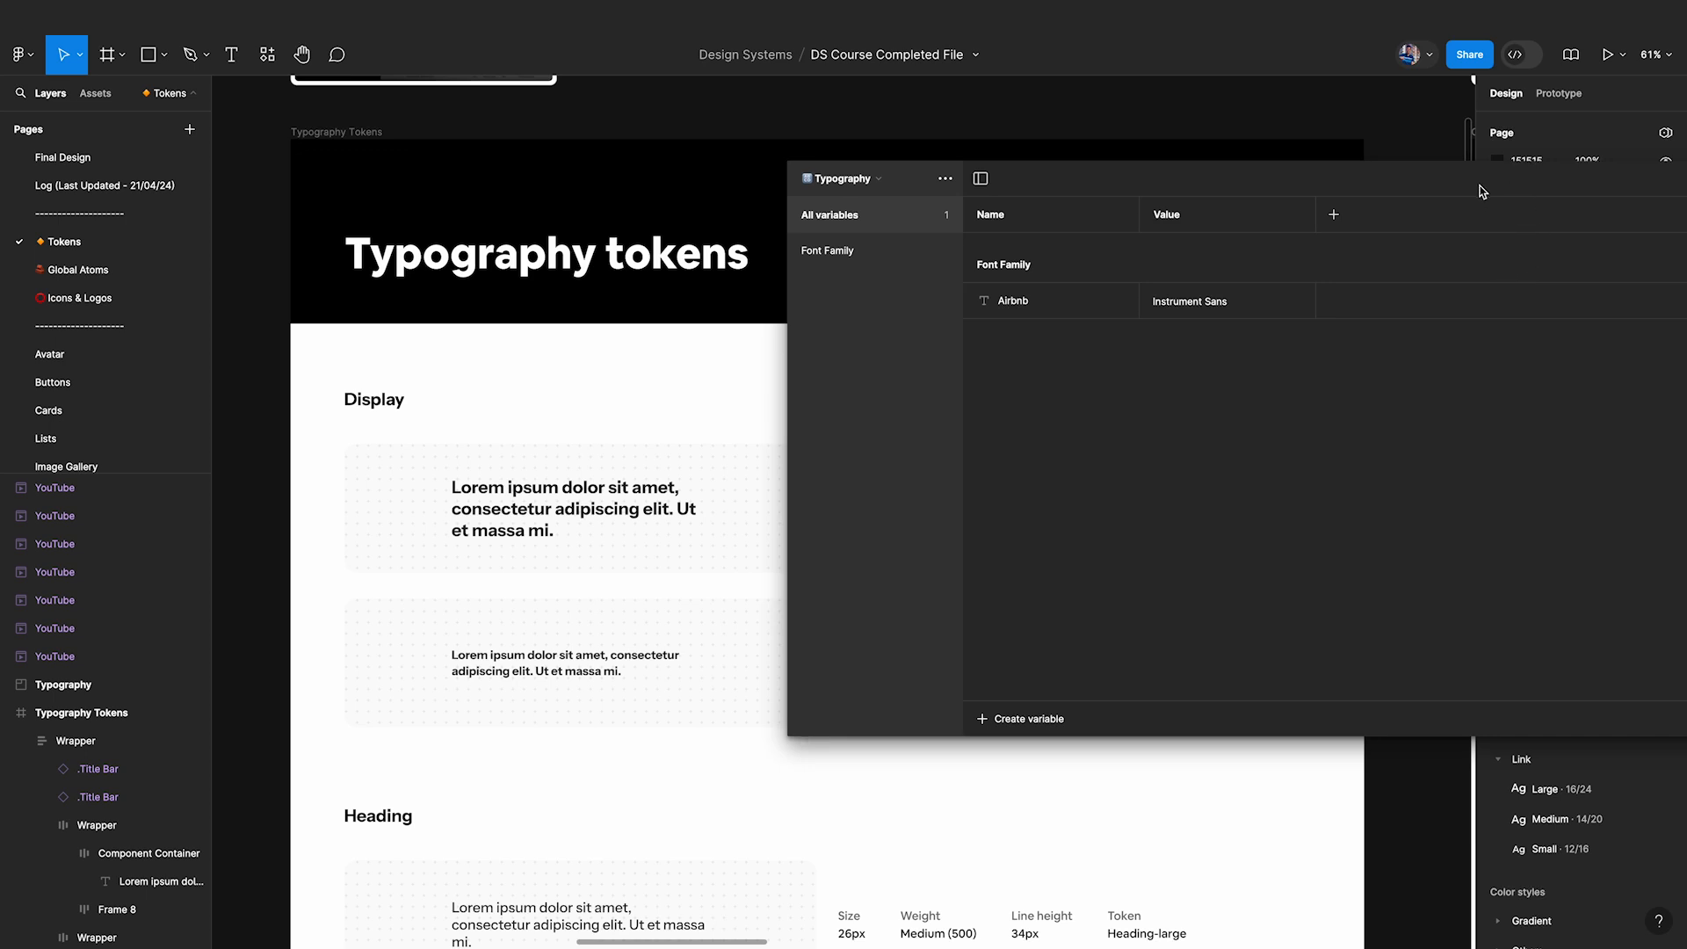
left_click(1412, 185)
Inspect the text style applied to the large Display sample text.
left_click(551, 495)
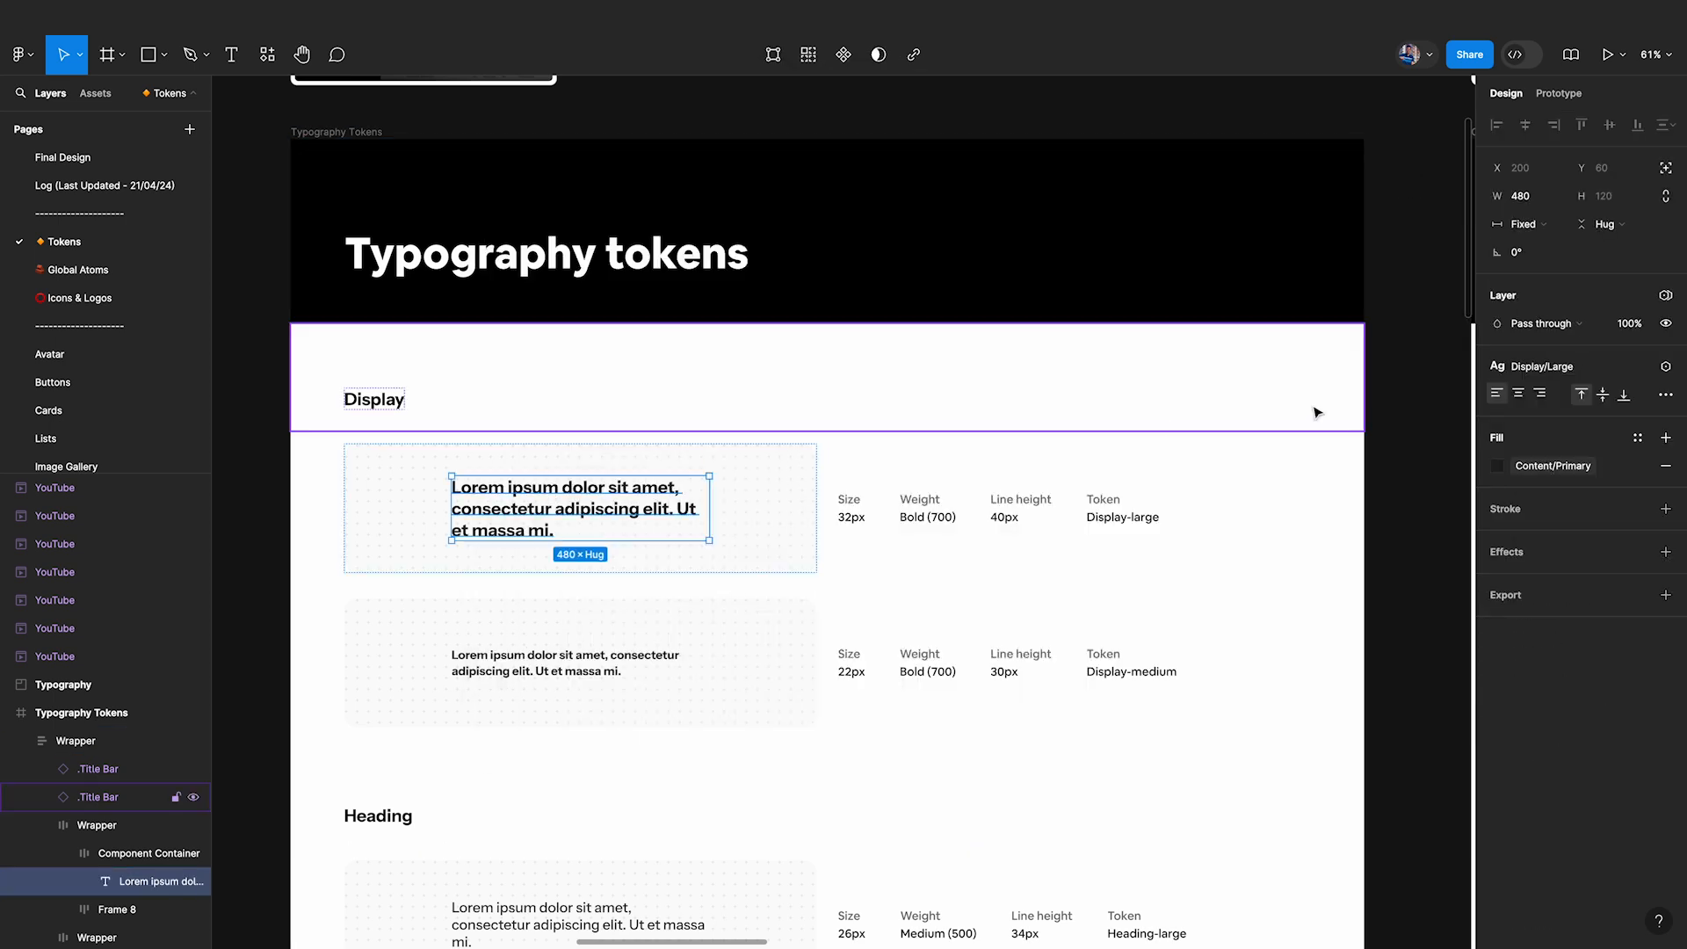
left_click(1574, 365)
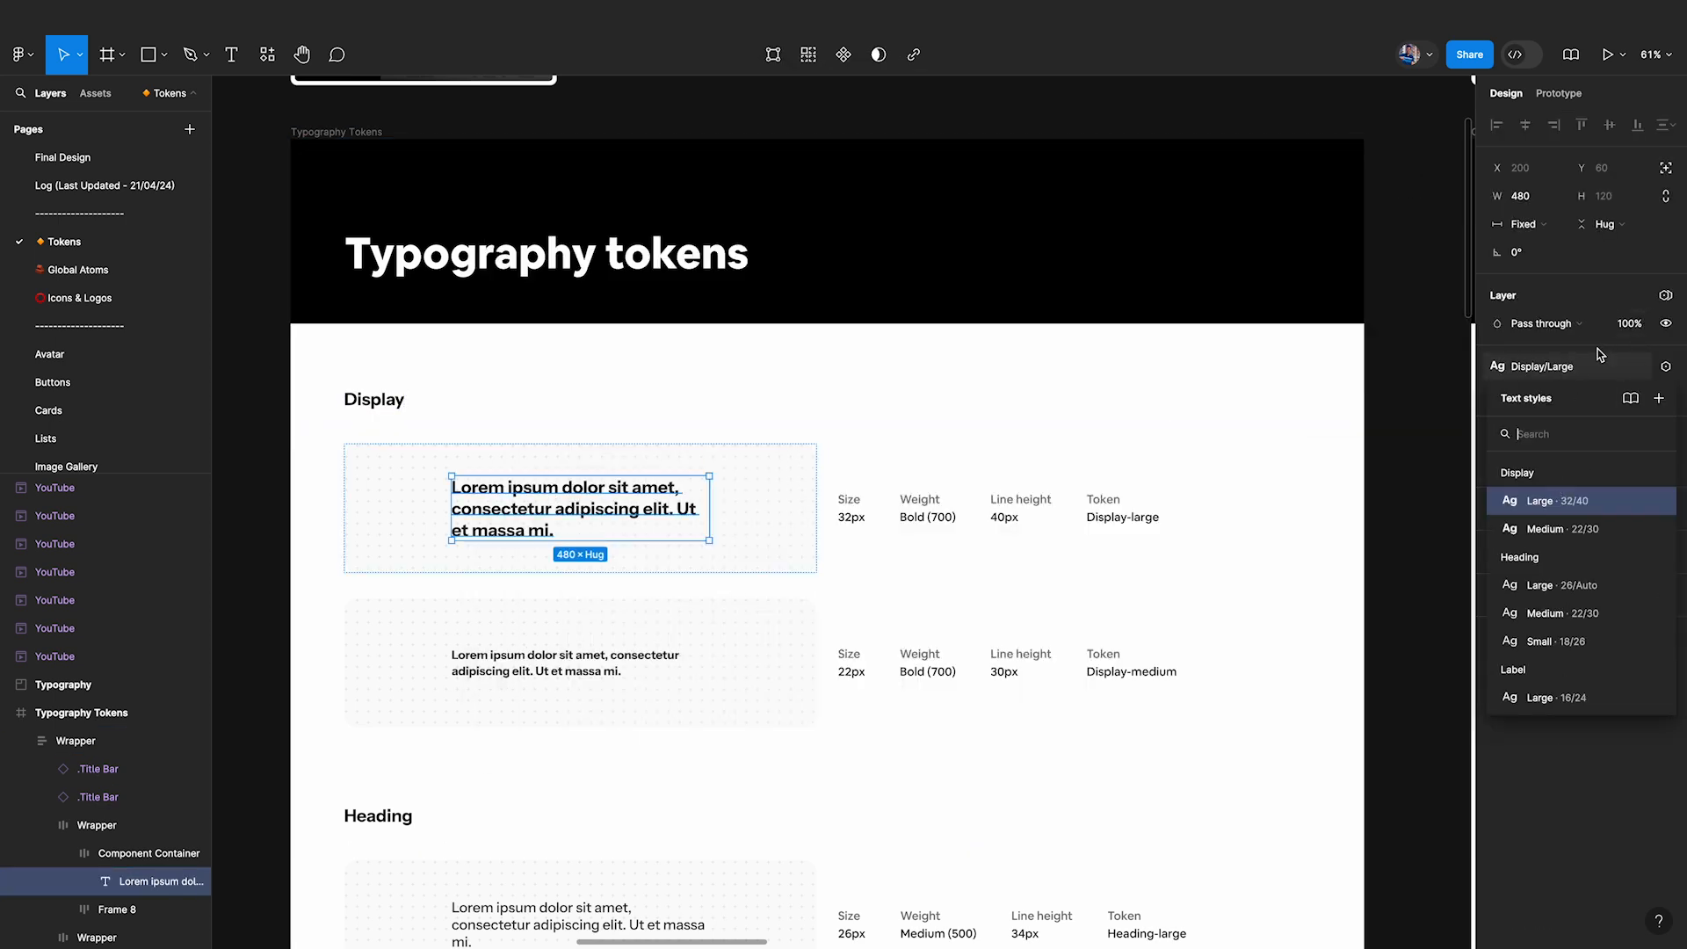
left_click(1430, 313)
left_click(1433, 313)
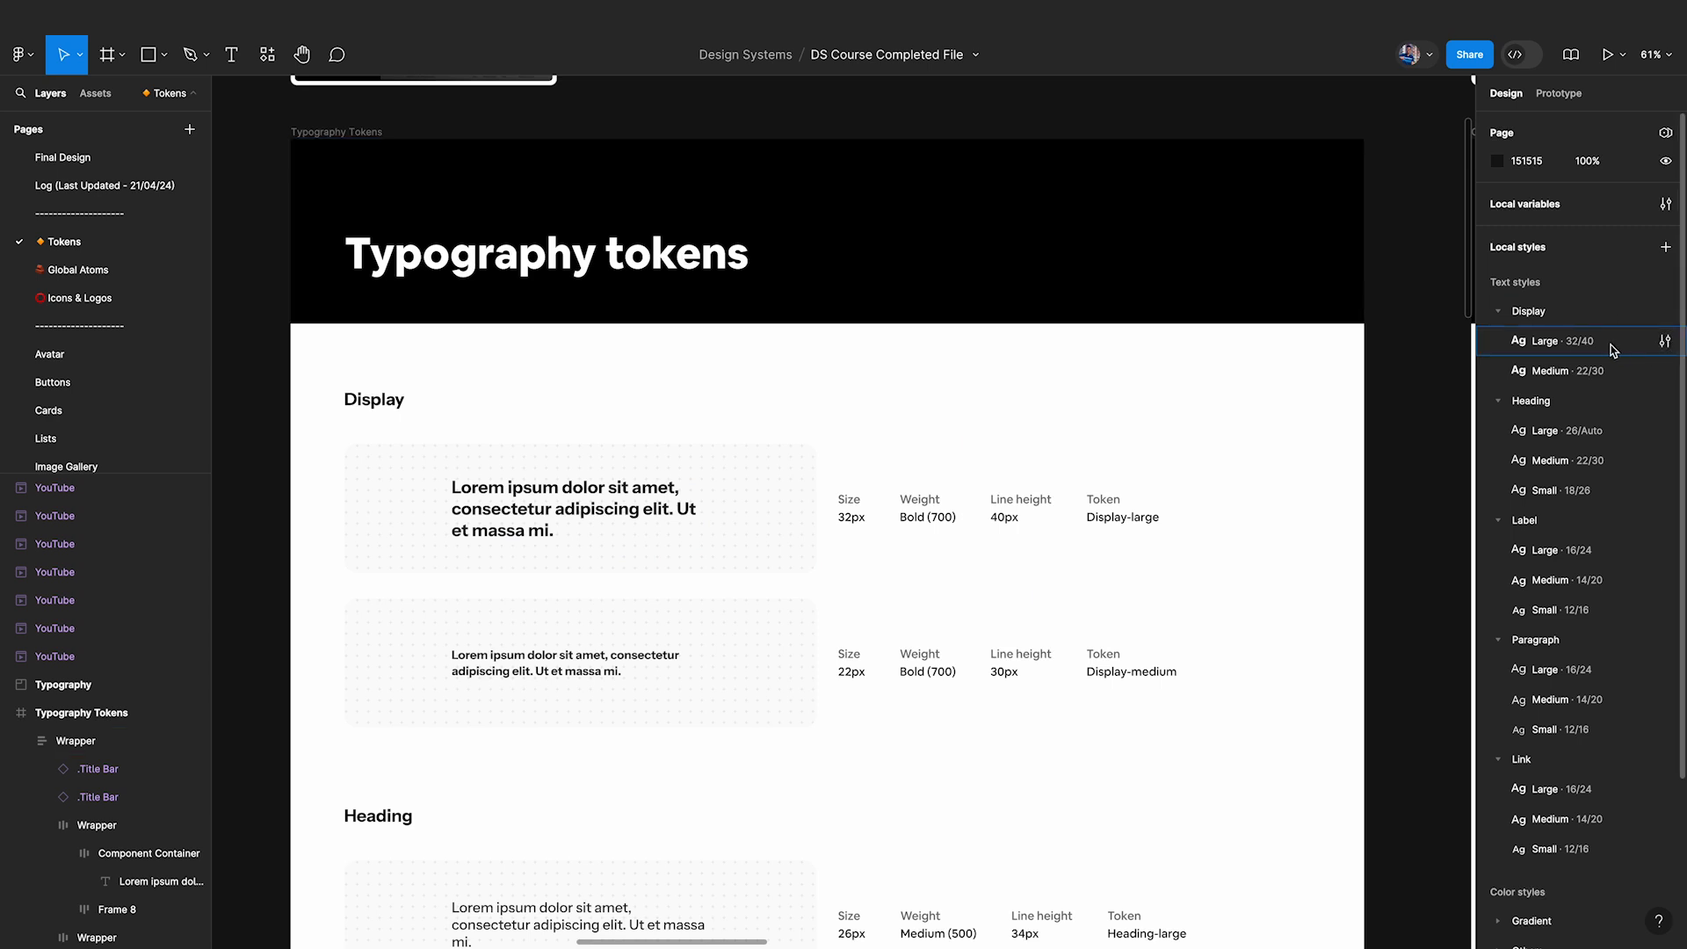
Detach the Font Family/Airbnb variable from the Display/Large text style and open the style's font list.
left_click(1664, 342)
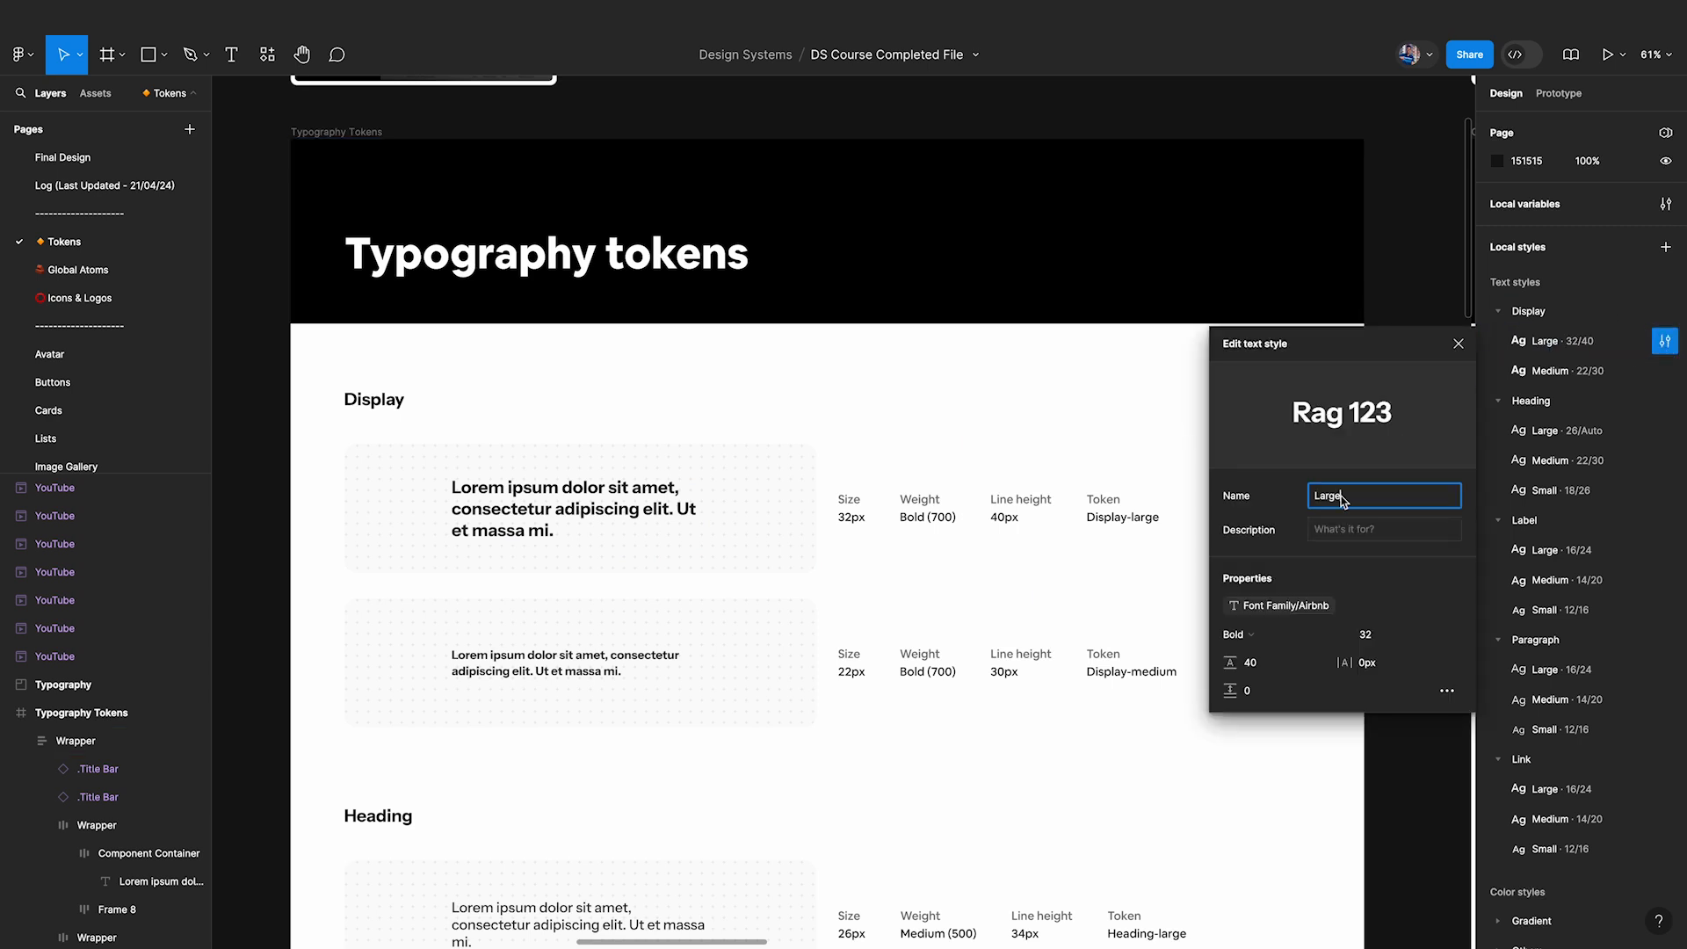
left_click(1295, 608)
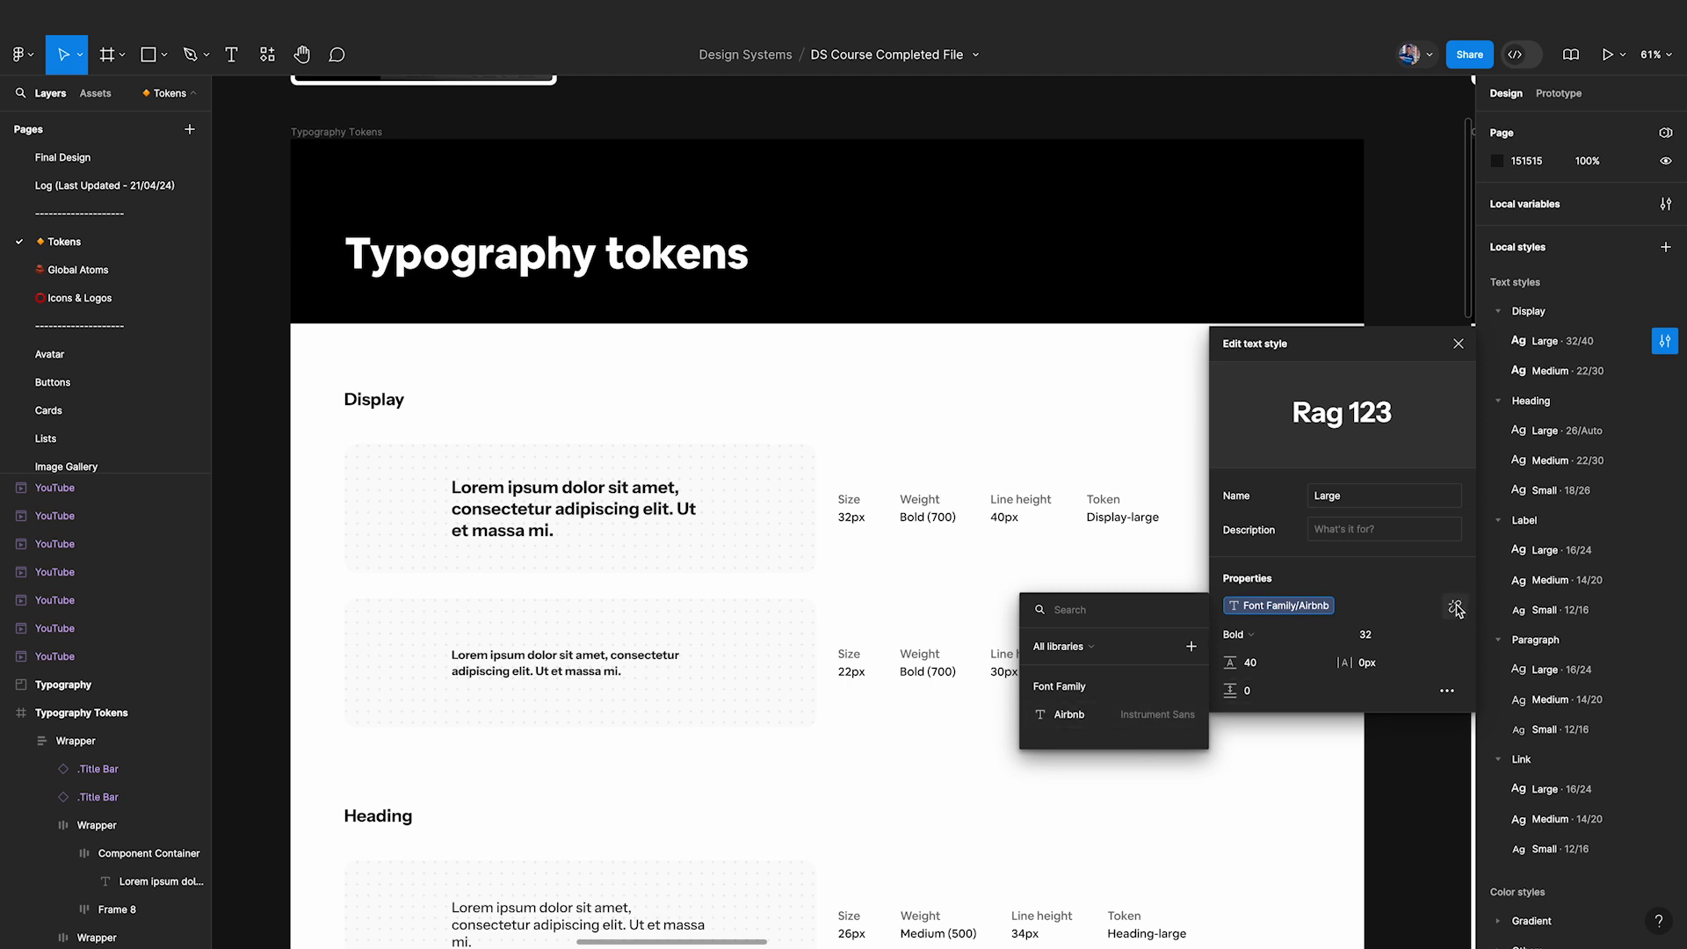
left_click(1455, 608)
left_click(1250, 615)
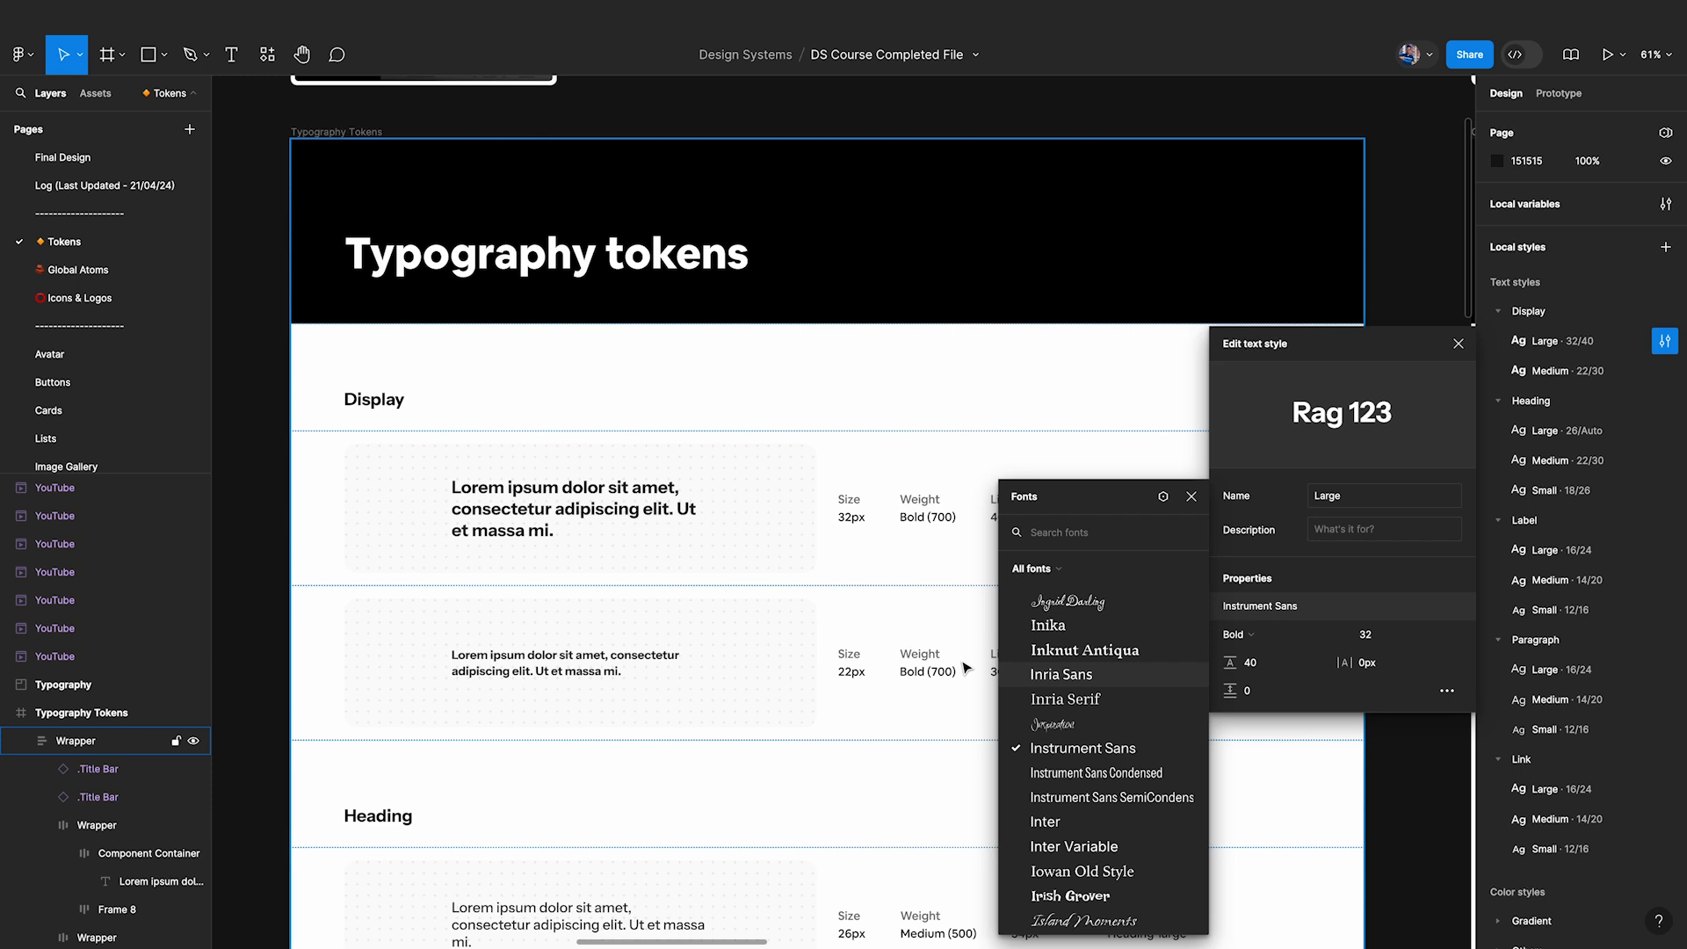
key("Escape")
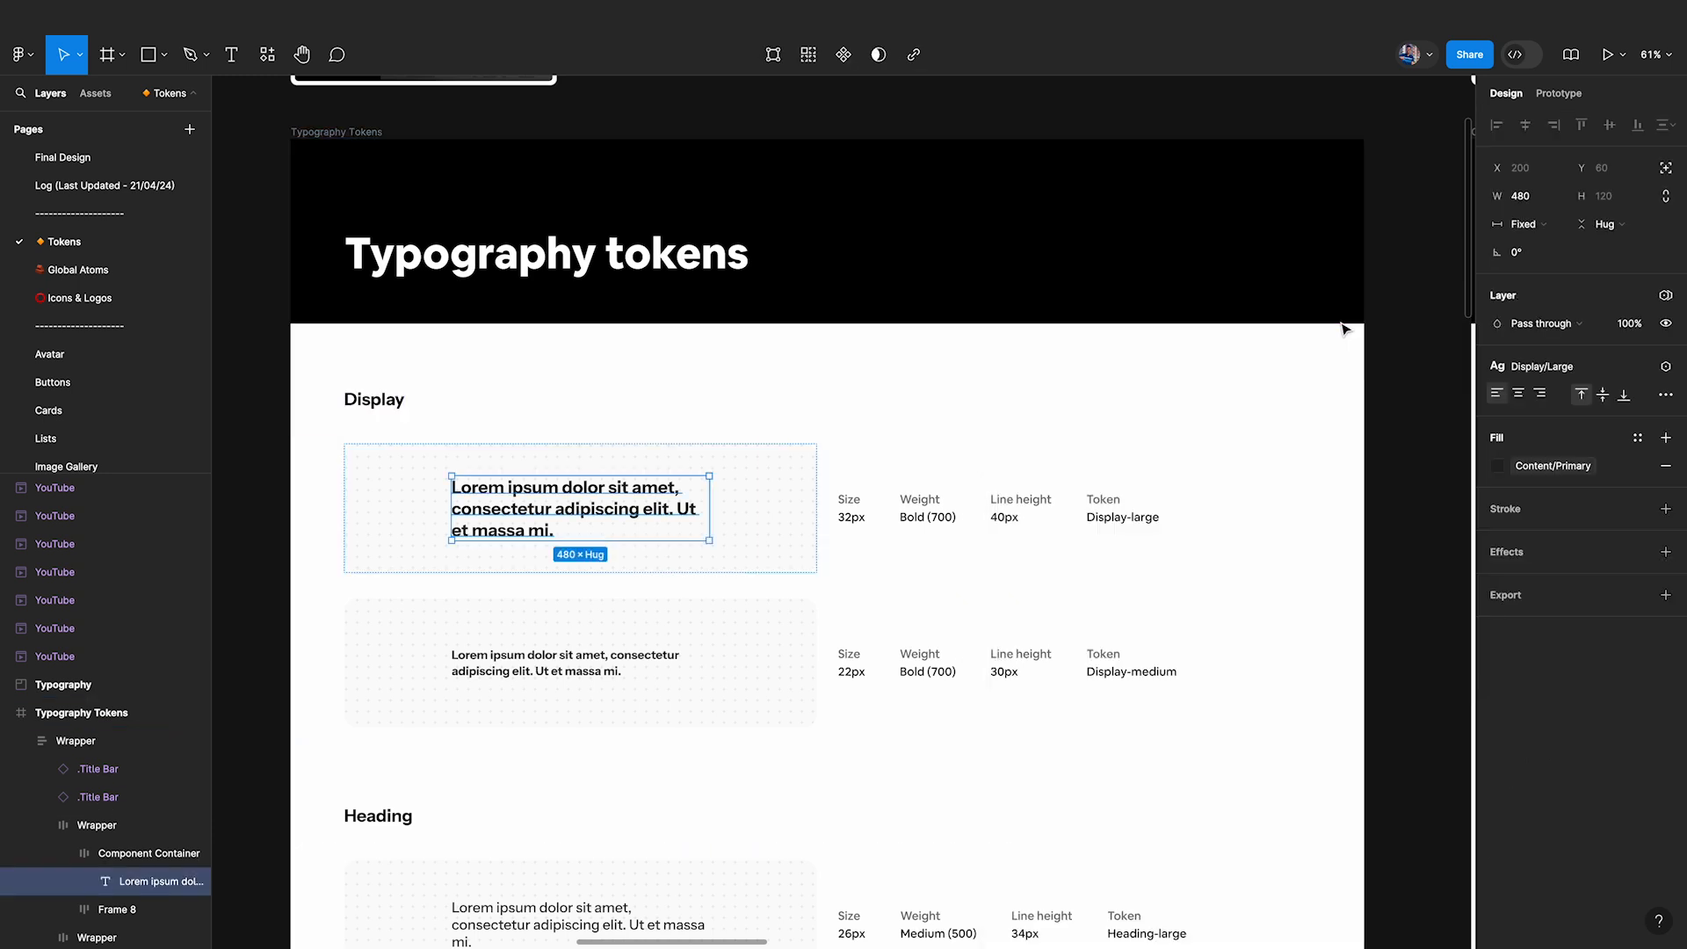
key("Escape")
Reopen the Typography collection's variables, narrow the variables window and reposition it over the canvas.
left_click(1665, 203)
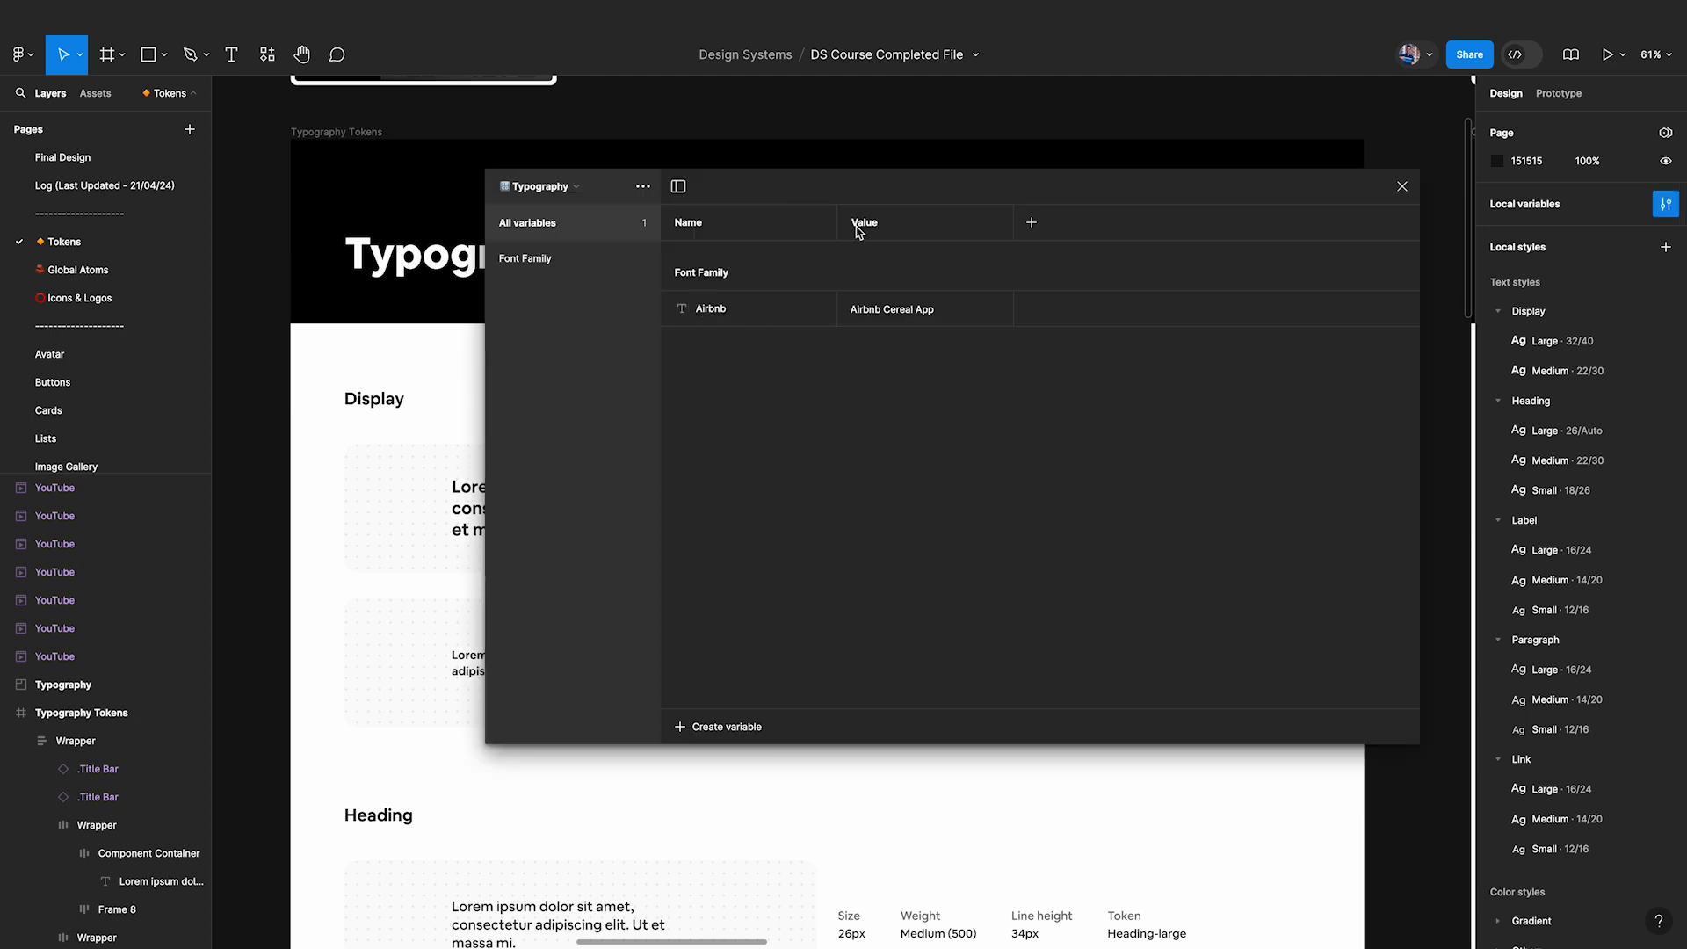
left_click_drag(850, 186, 1185, 207)
left_click_drag(1048, 212, 782, 183)
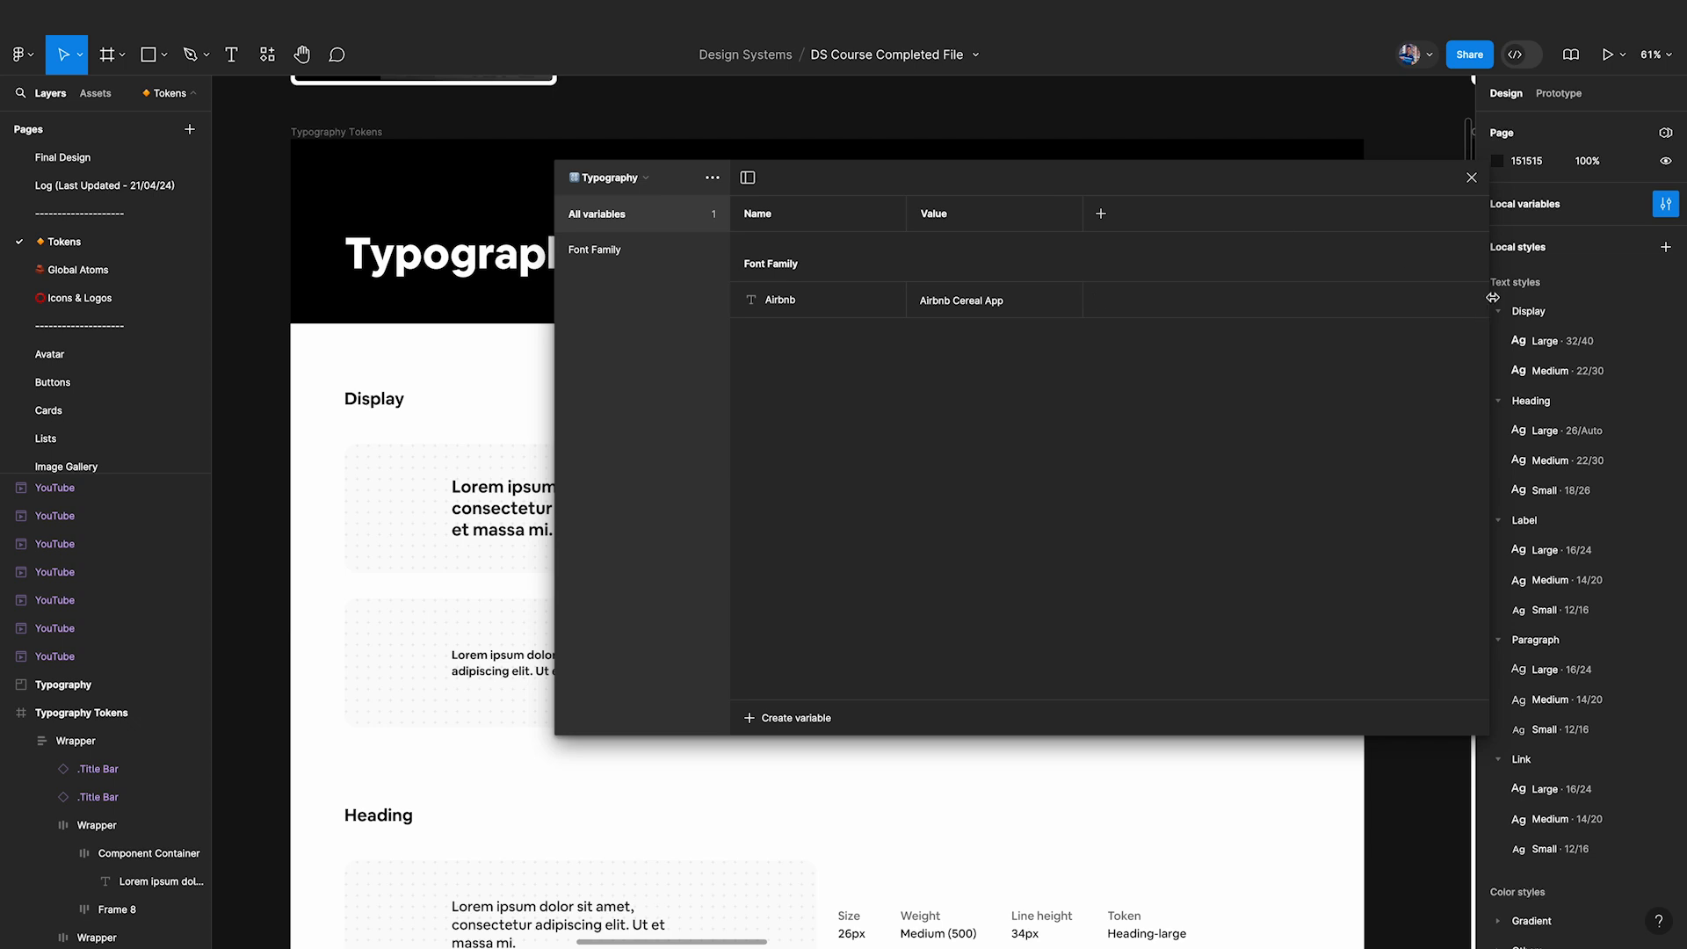
left_click_drag(1479, 299, 1214, 299)
left_click_drag(1007, 172, 1369, 128)
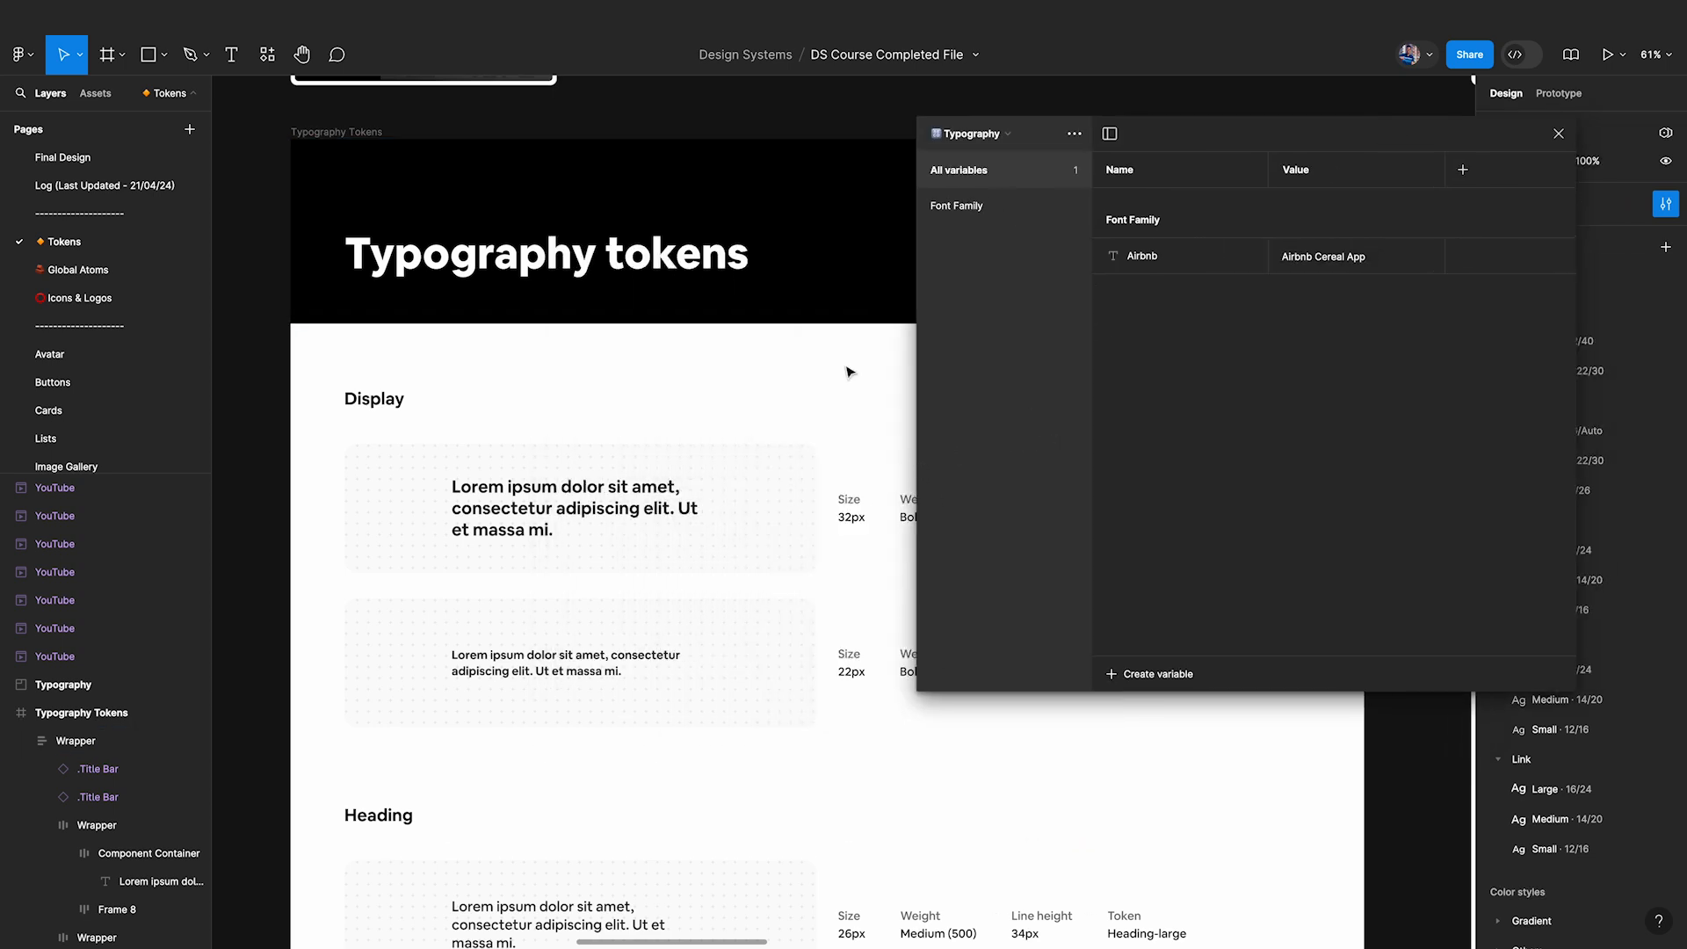
left_click_drag(1189, 134, 966, 140)
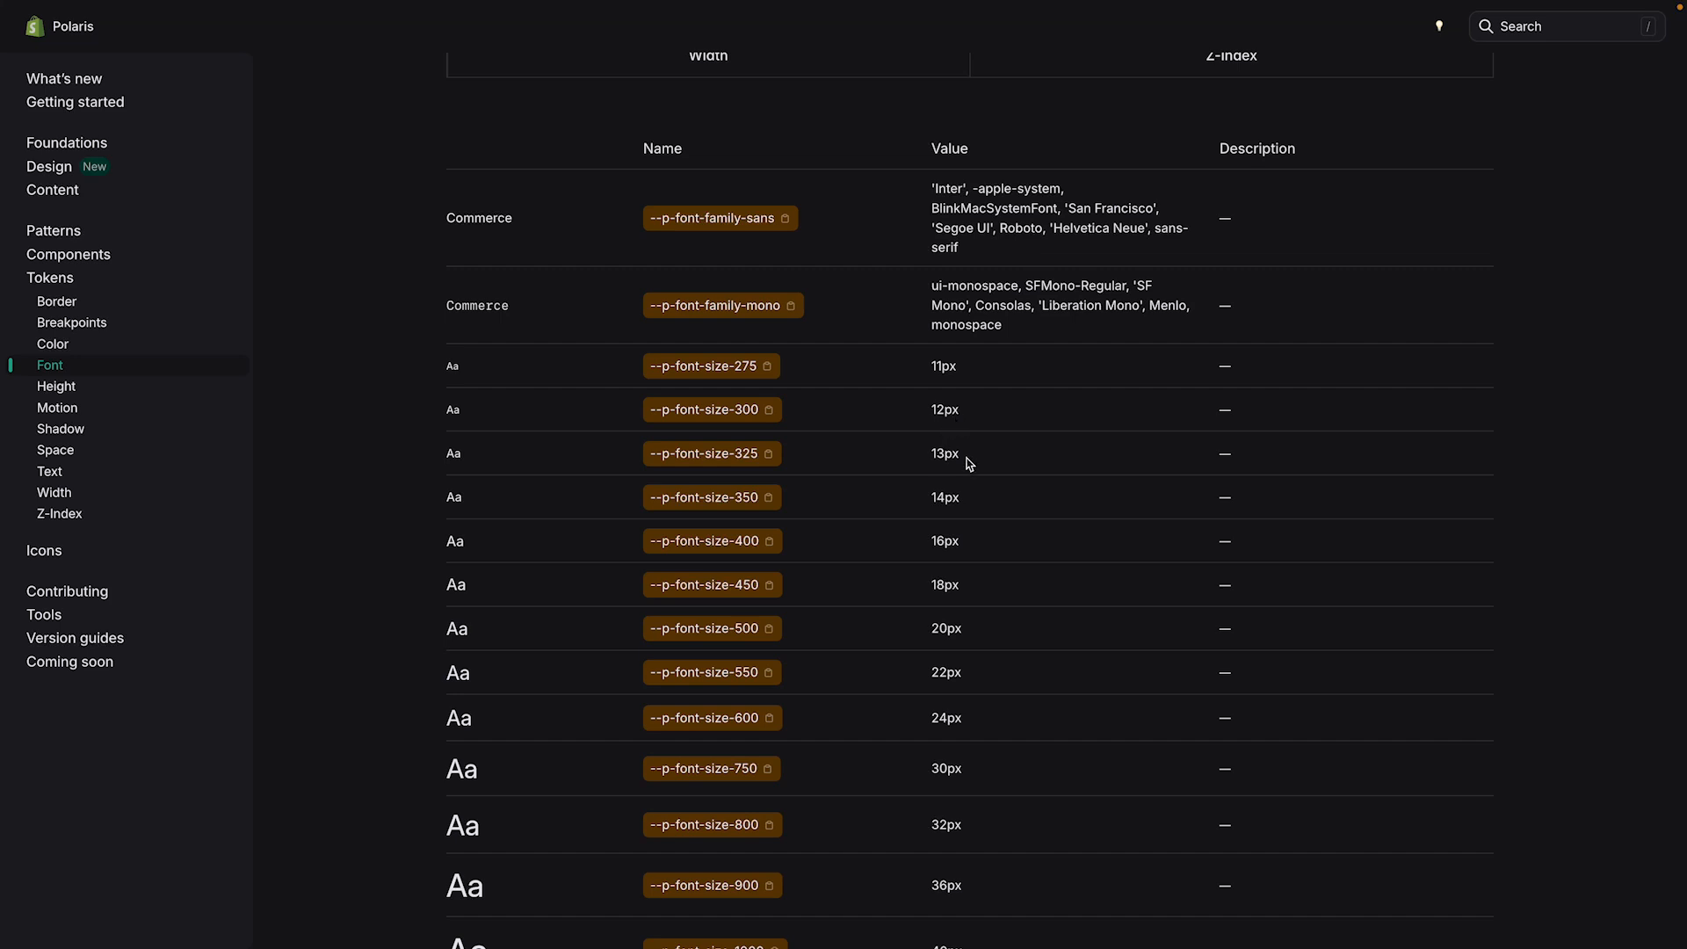
Examine the font size and weight tokens on Polaris's Font tokens page in the browser.
scroll(960, 605, "down", 1)
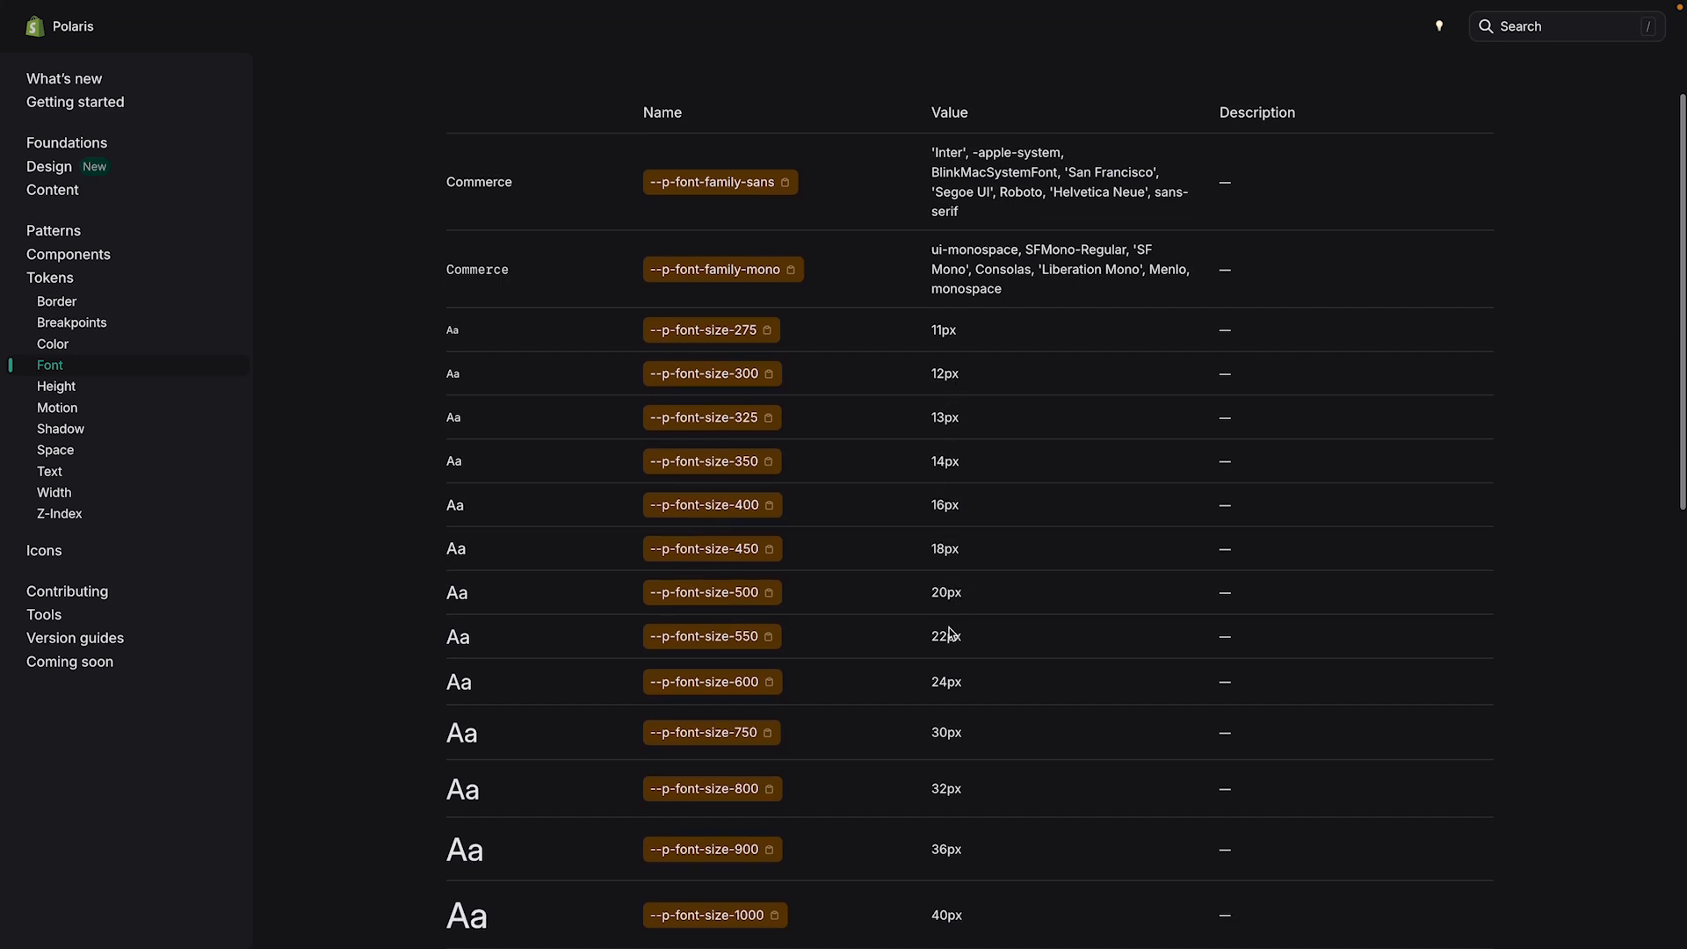
scroll(963, 640, "down", 3)
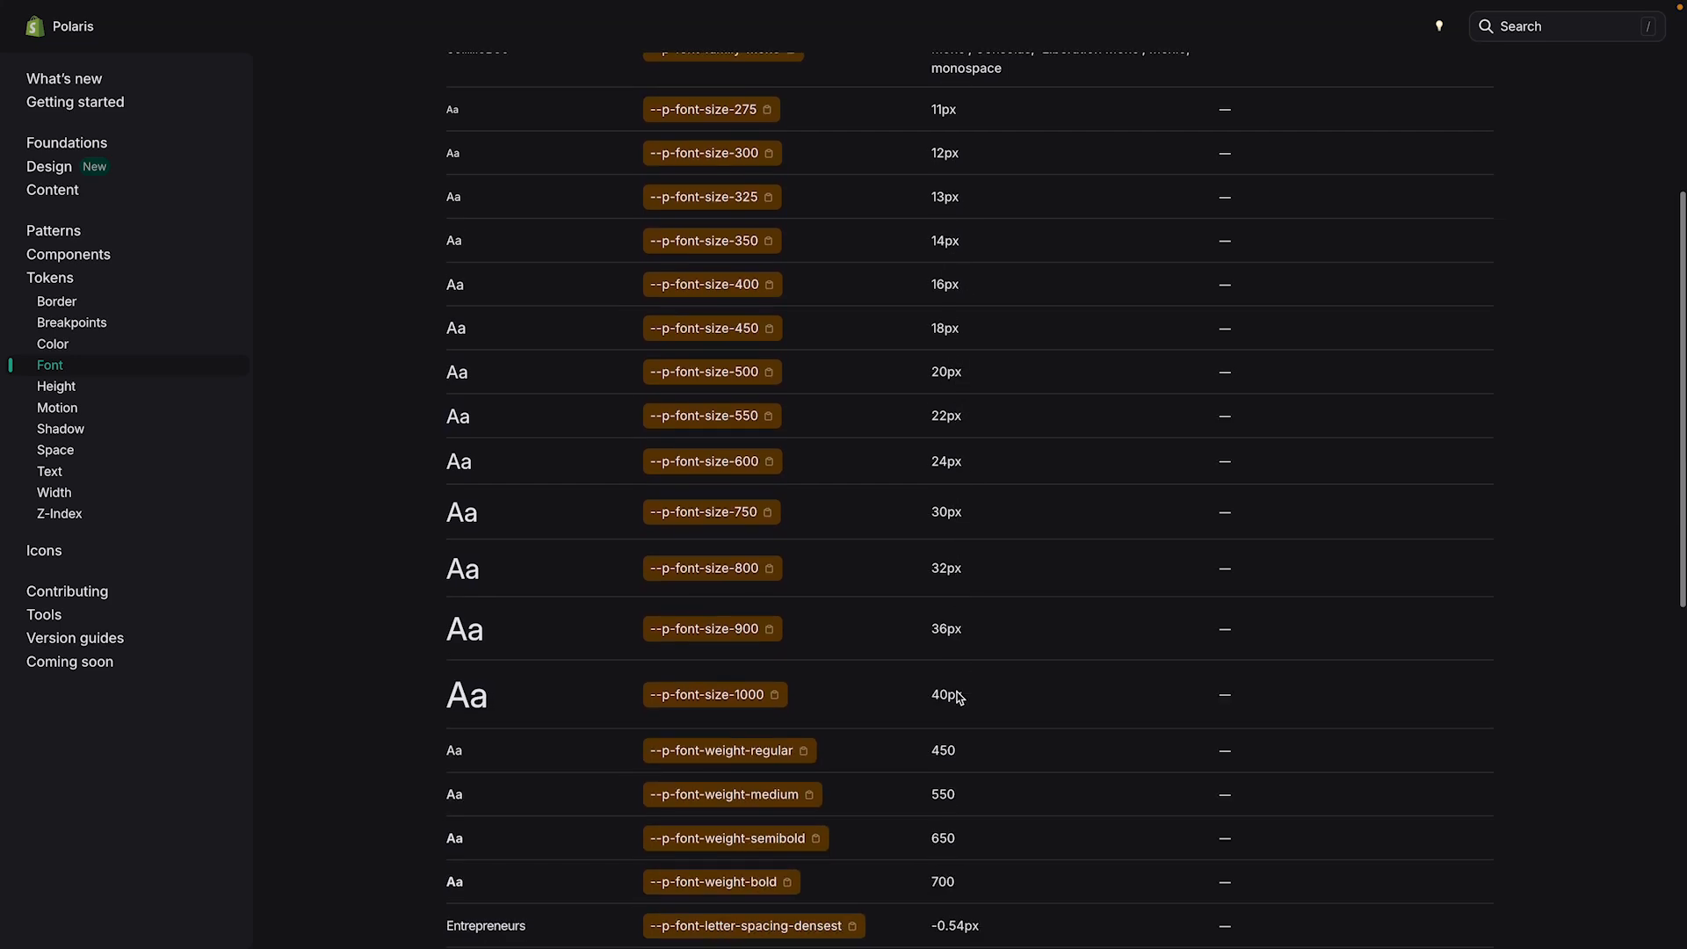
scroll(958, 628, "up", 3)
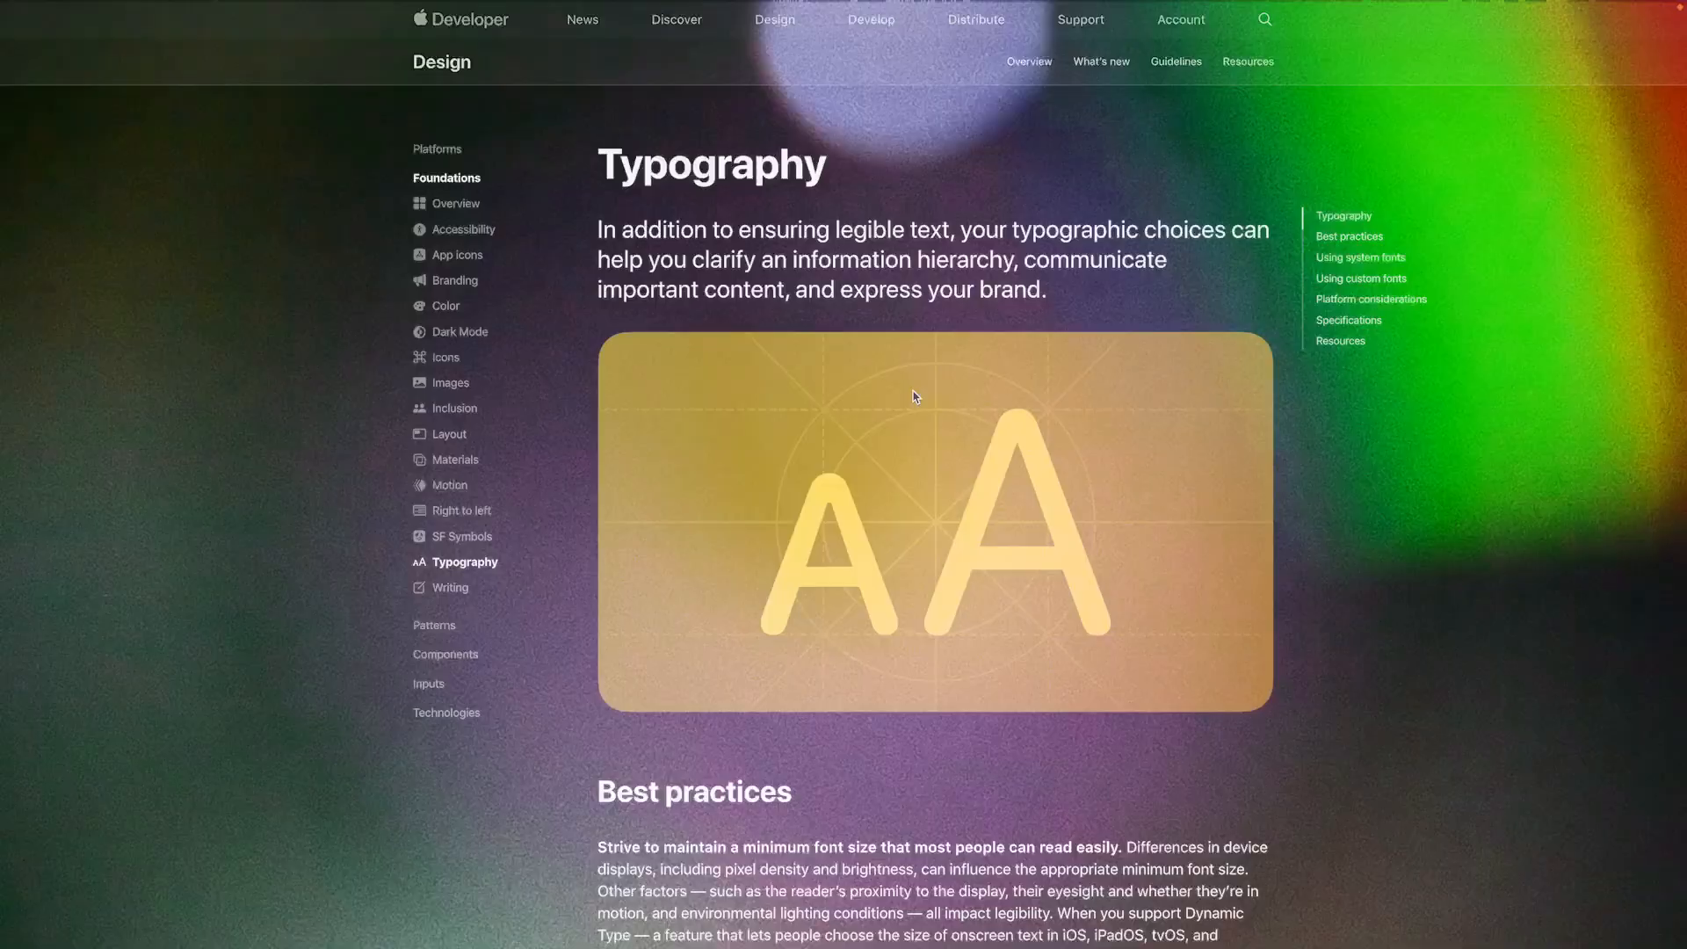
Examine the Dynamic Type sizes and SF Pro tracking tables in the Specifications of Apple's Typography guidelines.
scroll(857, 401, "down", 20)
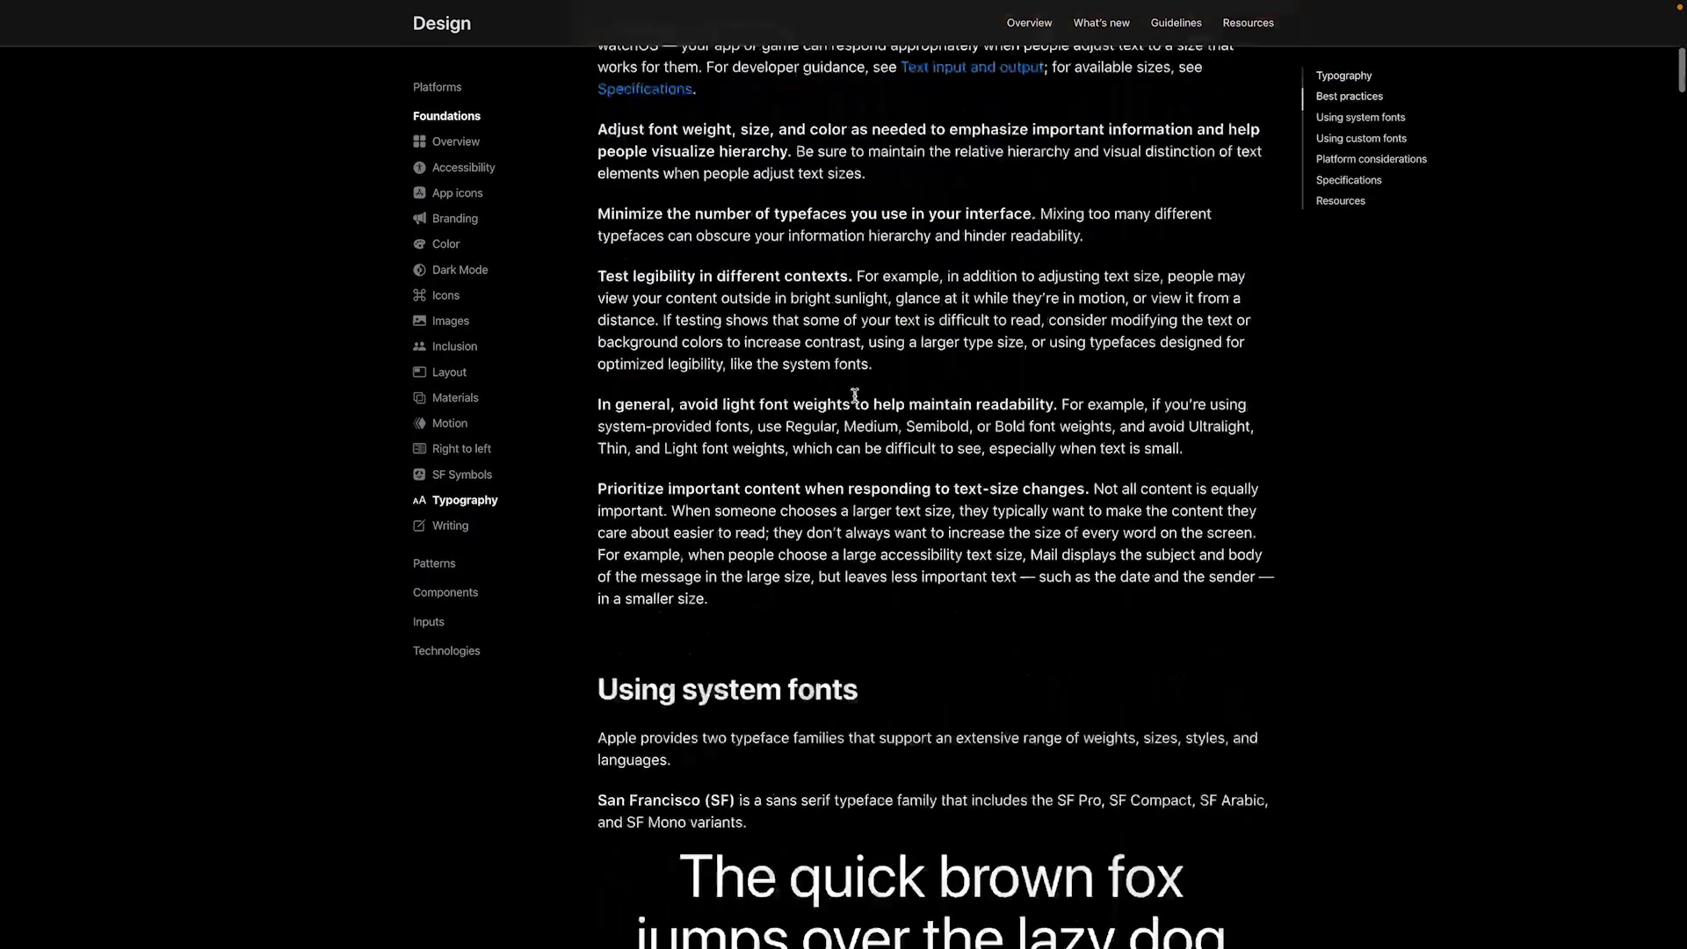
scroll(857, 401, "down", 9)
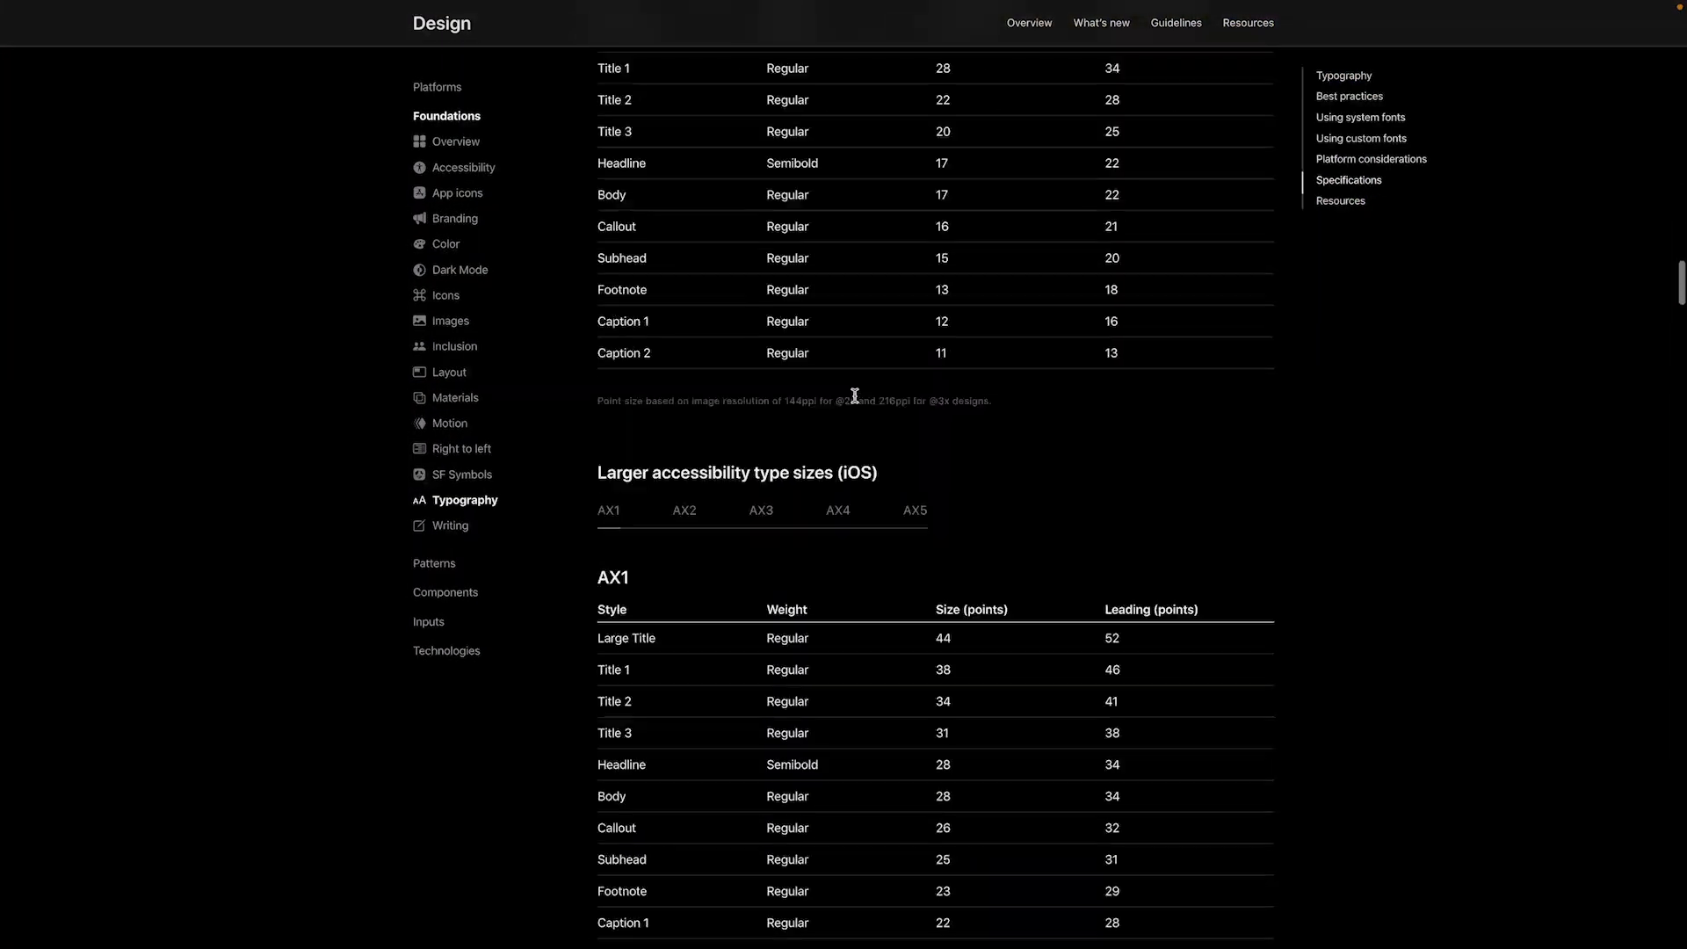
scroll(857, 402, "up", 4)
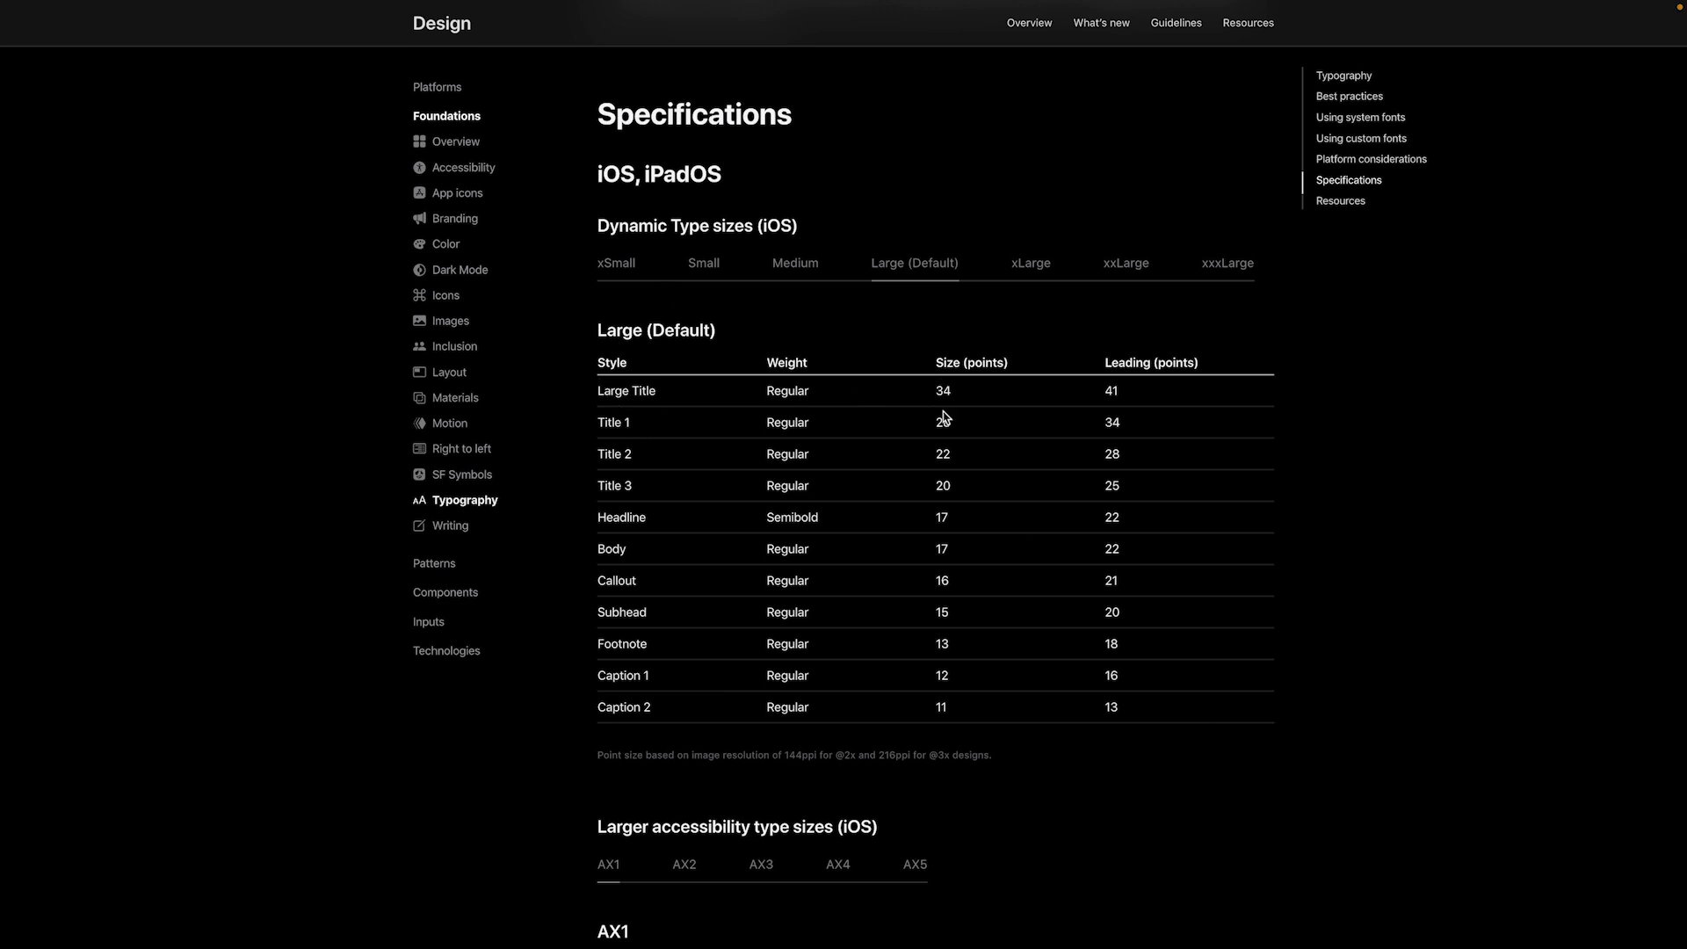
scroll(949, 715, "down", 14)
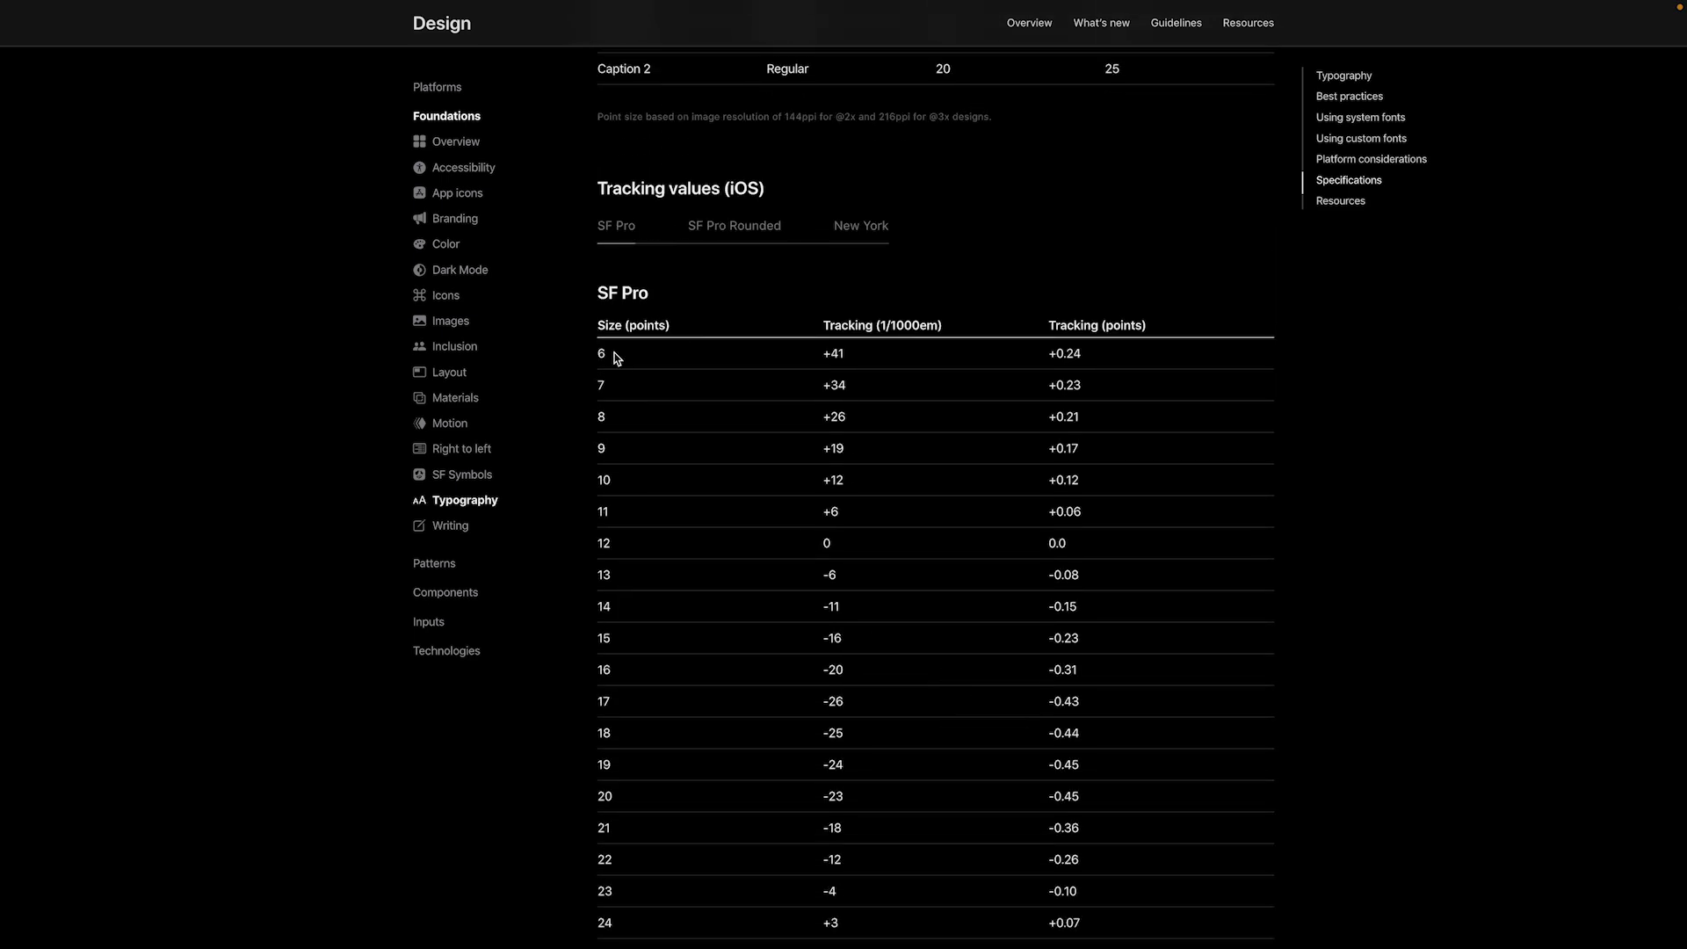
scroll(644, 569, "down", 5)
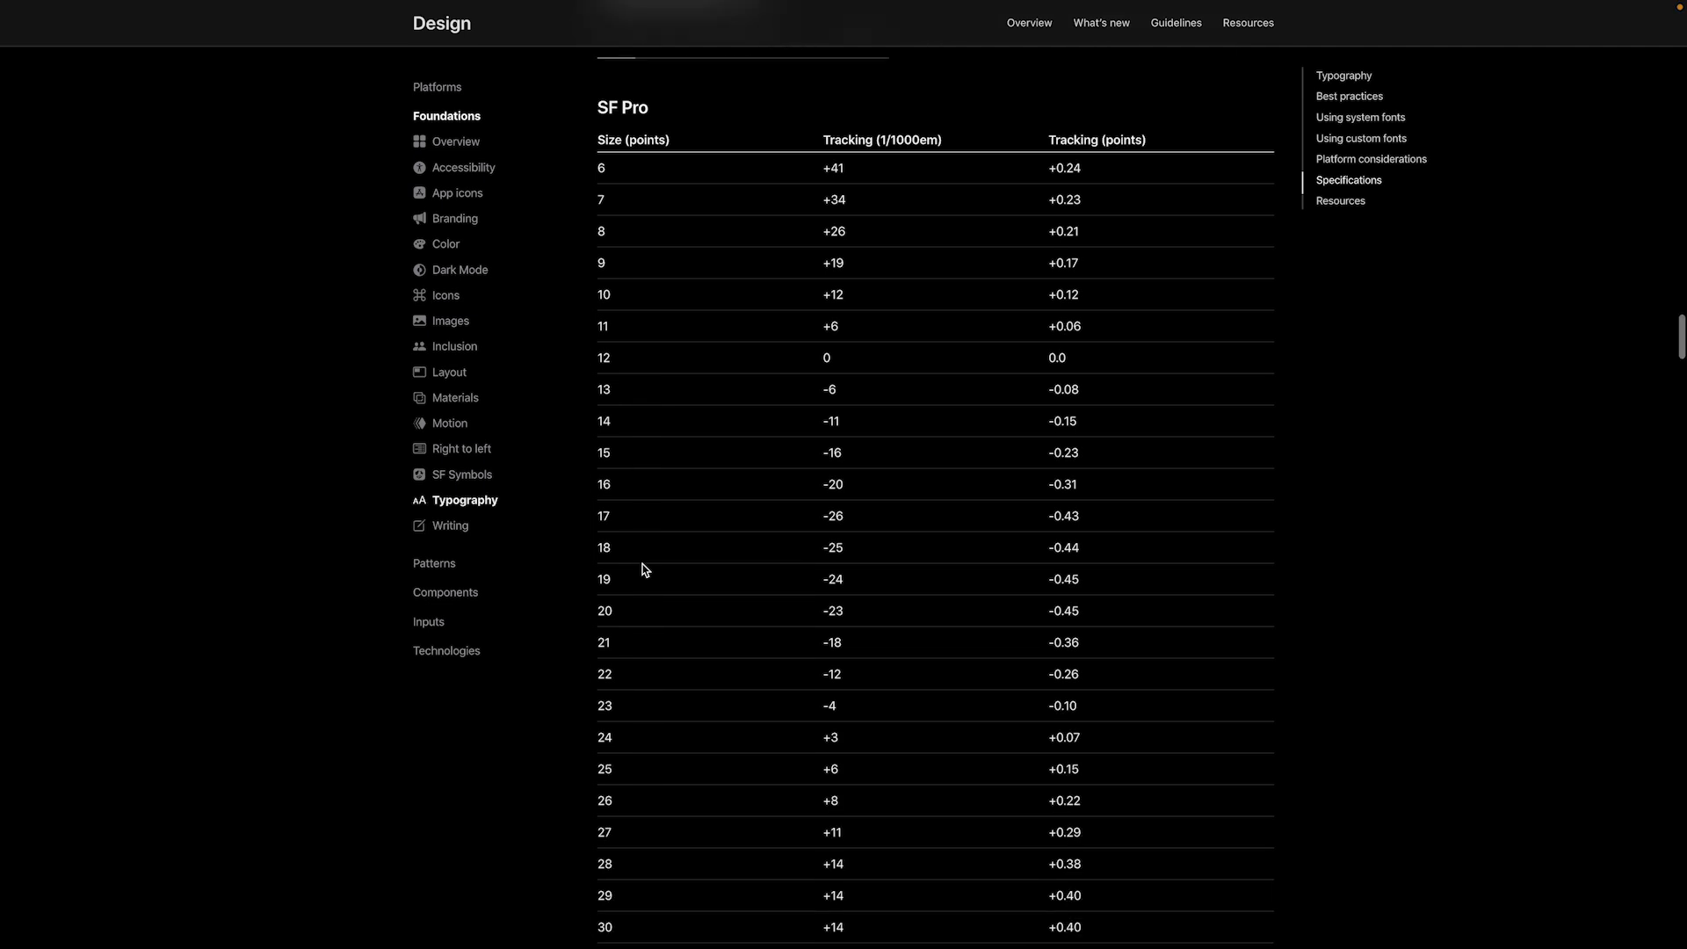
scroll(644, 570, "up", 4)
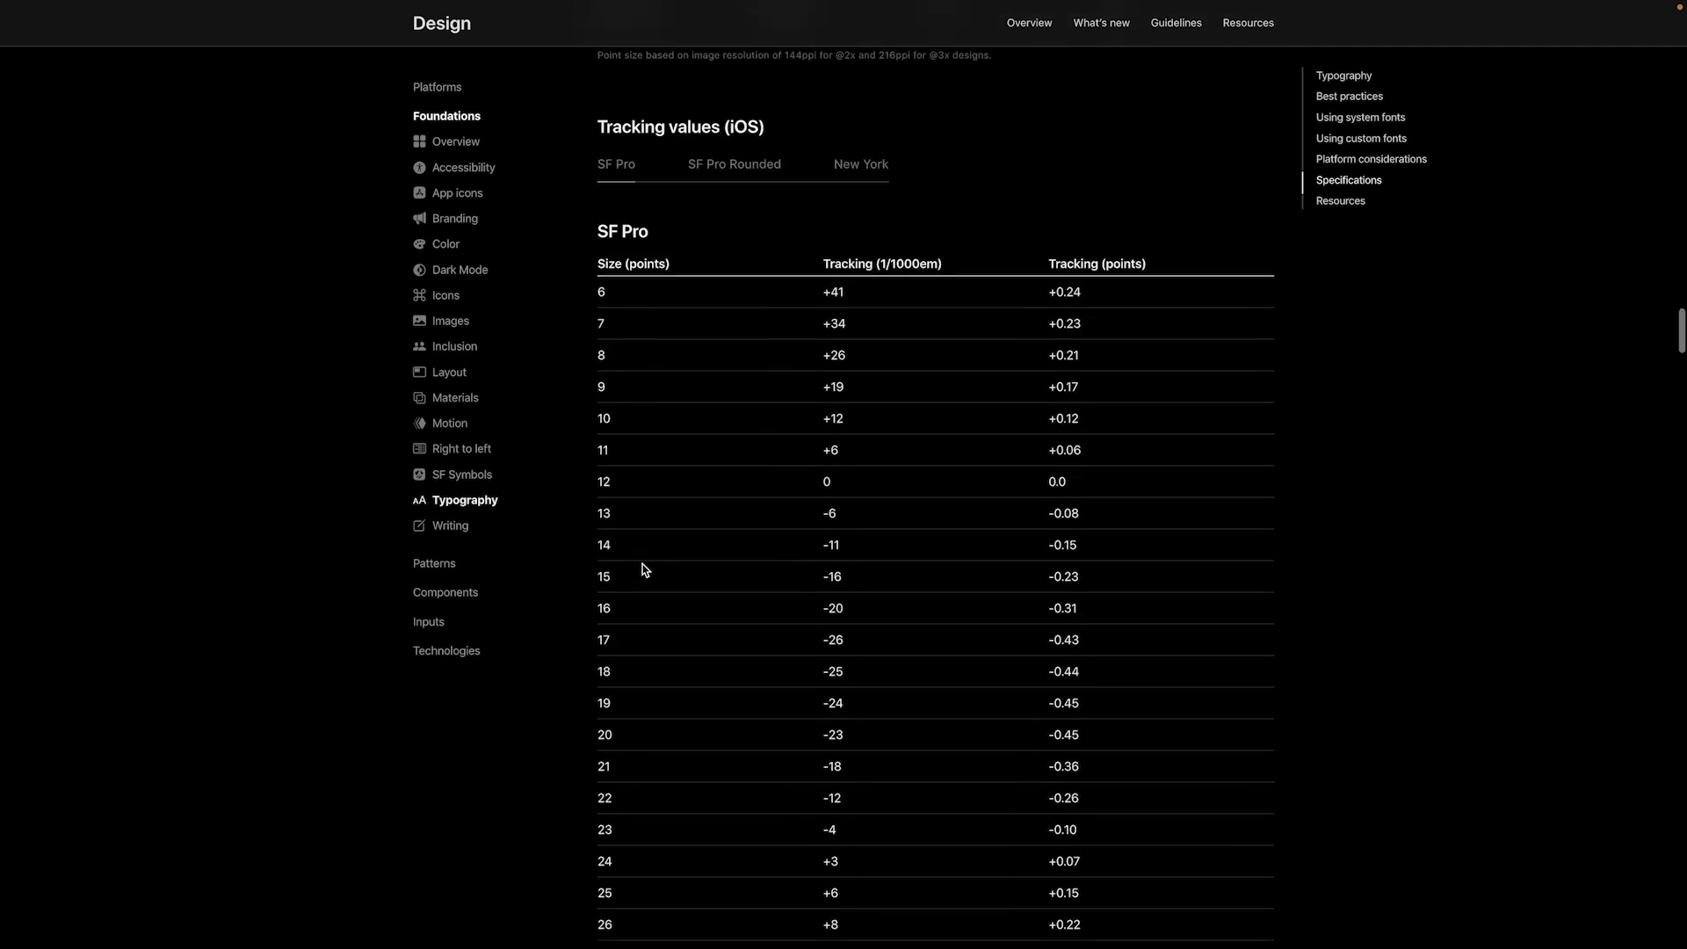
scroll(622, 308, "down", 14)
scroll(624, 322, "down", 12)
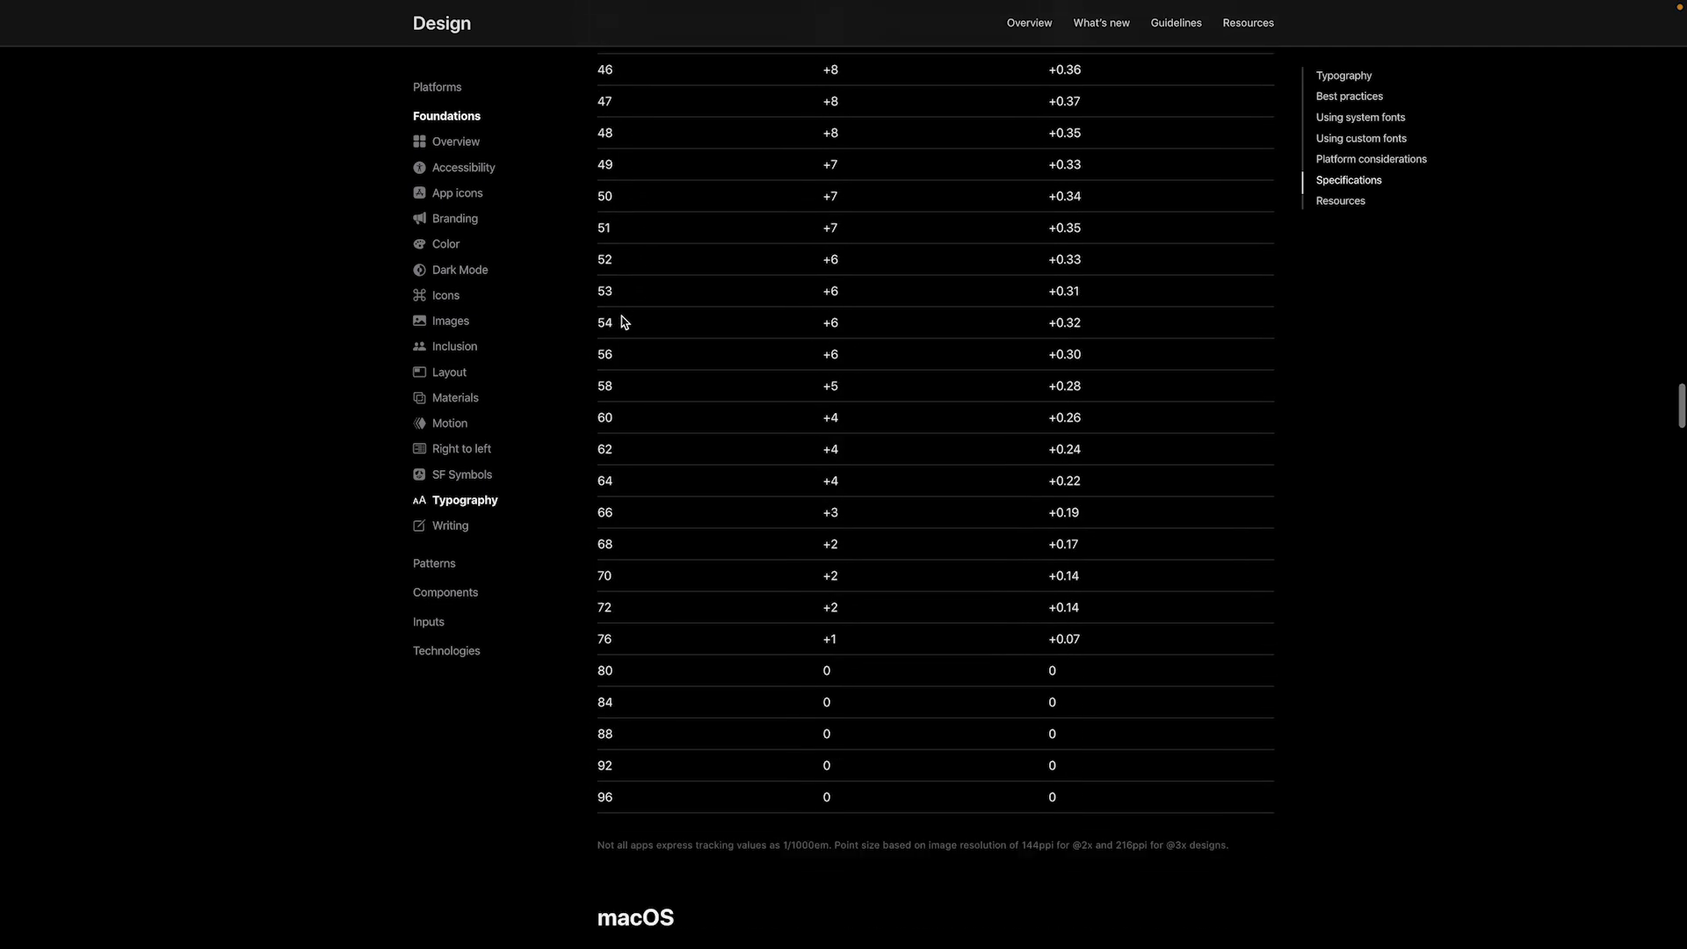
scroll(620, 518, "up", 7)
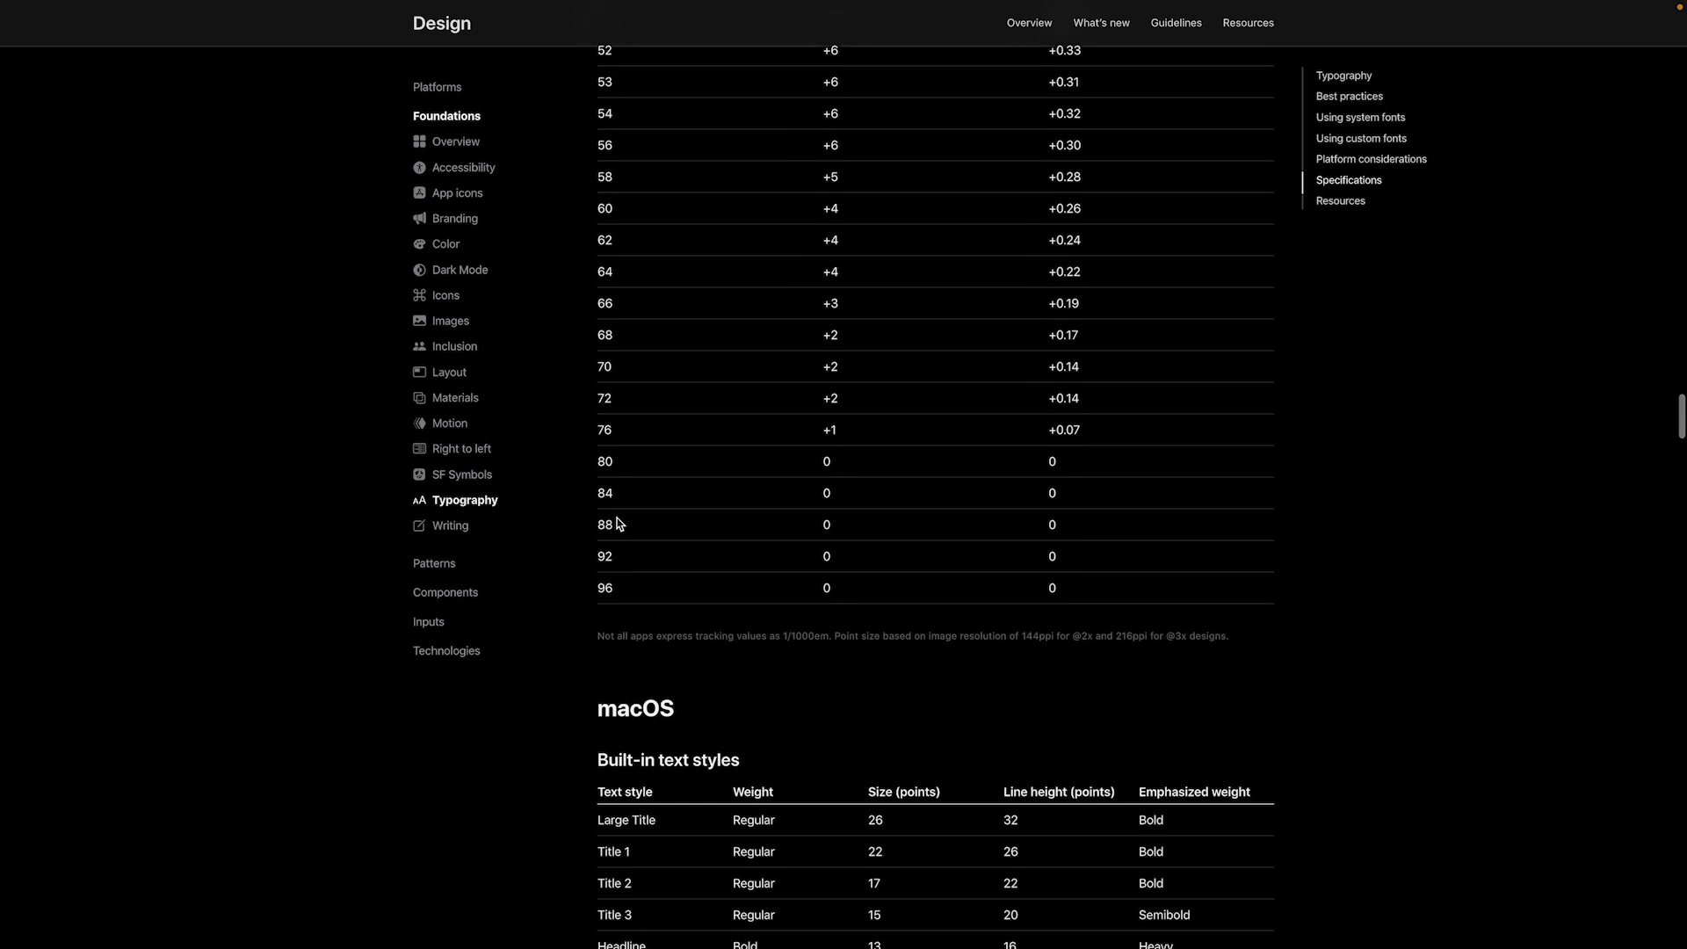
scroll(622, 532, "up", 20)
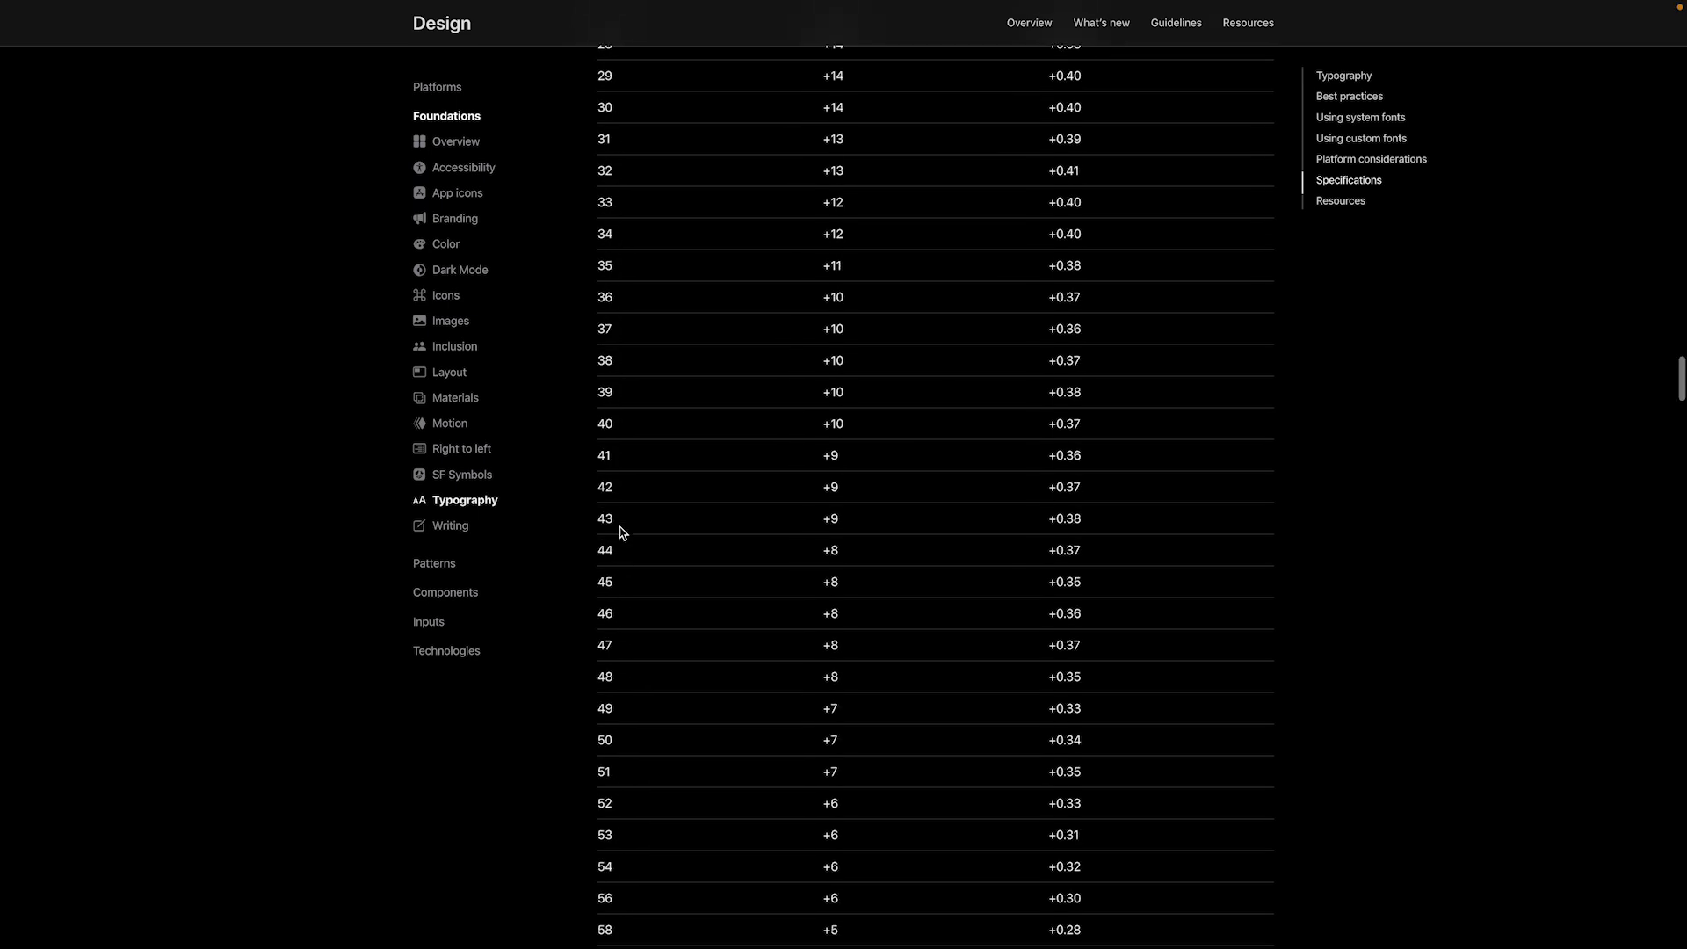
scroll(620, 531, "down", 2)
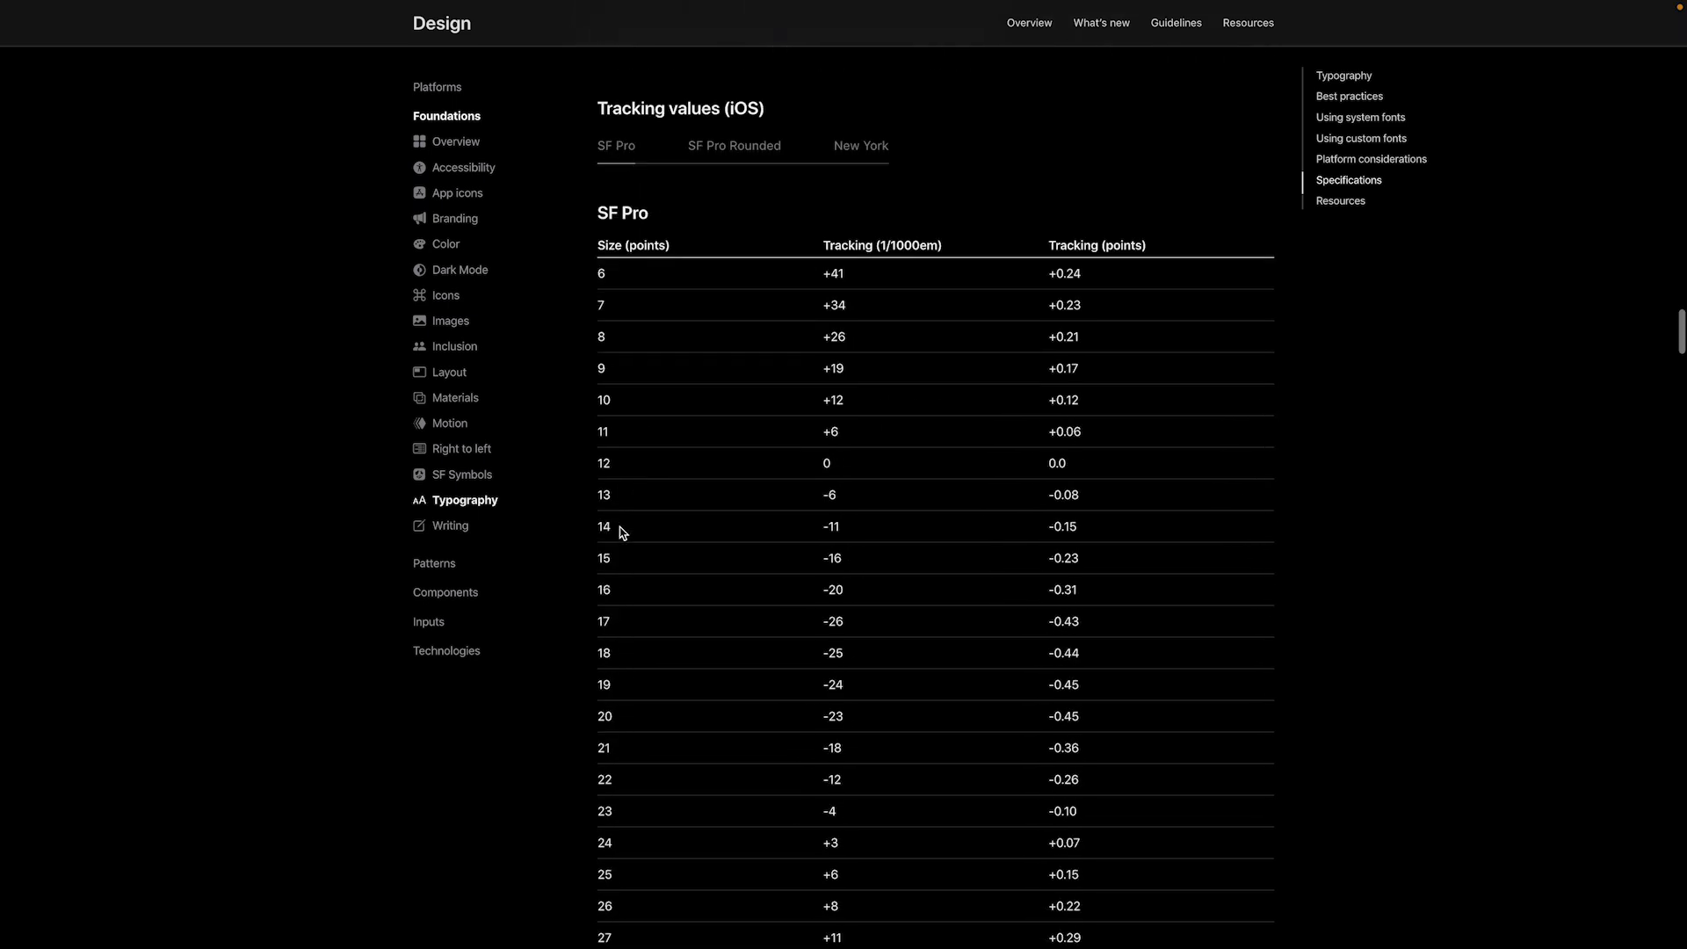
scroll(625, 387, "down", 12)
scroll(627, 387, "down", 10)
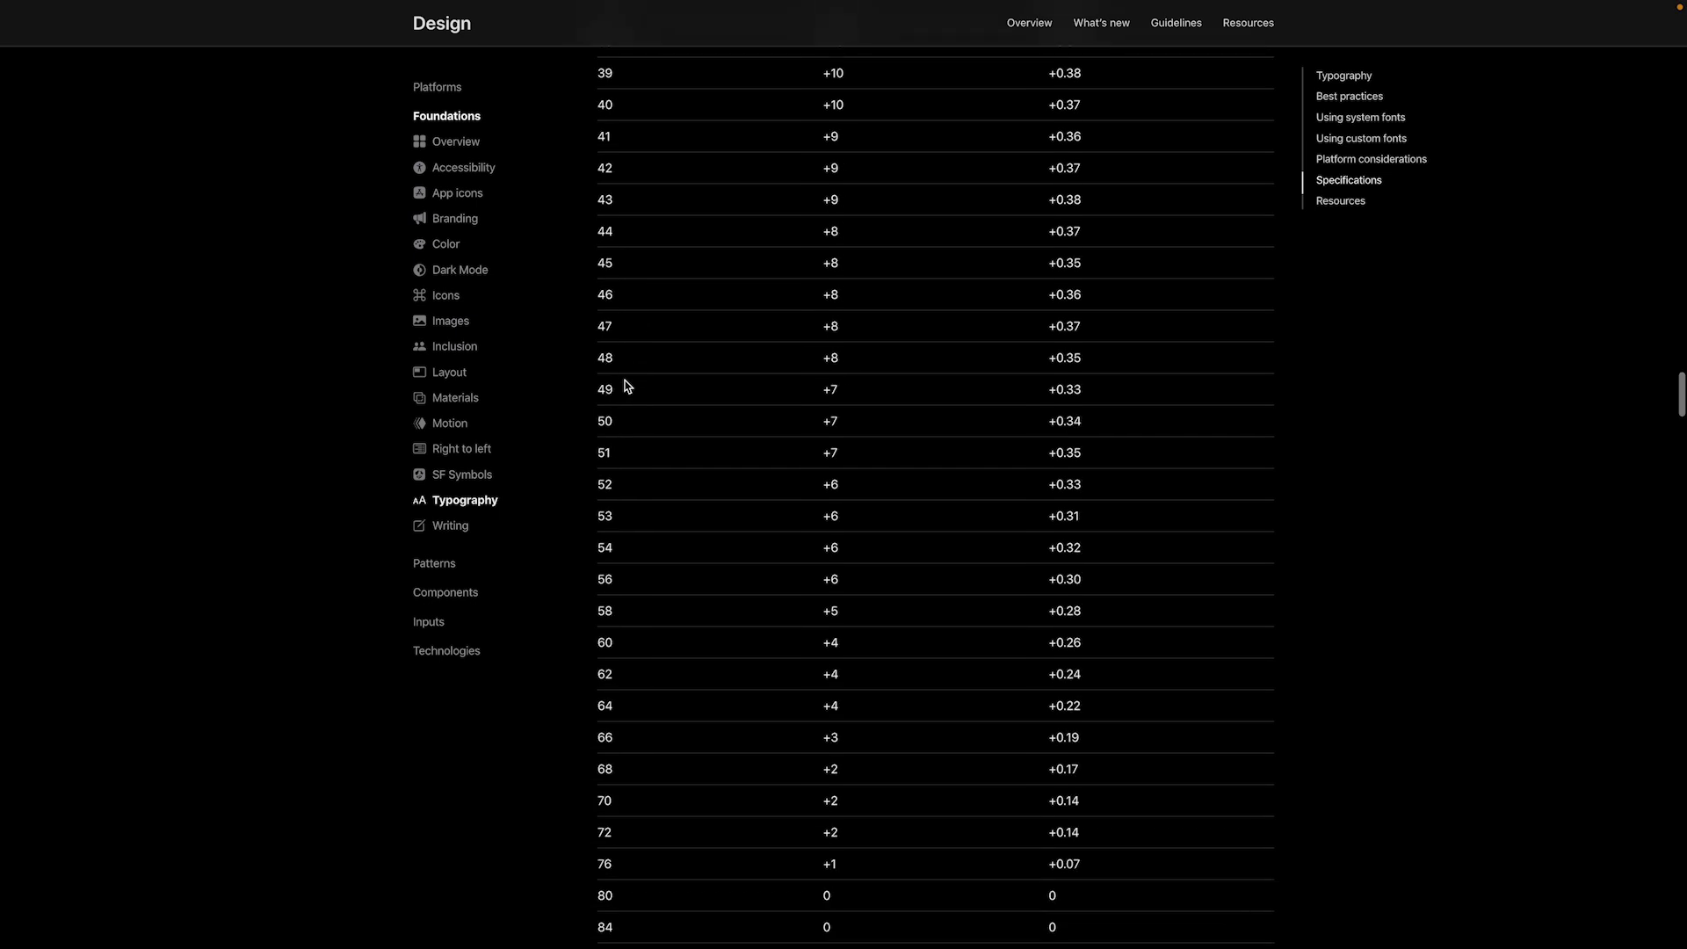
scroll(627, 387, "up", 2)
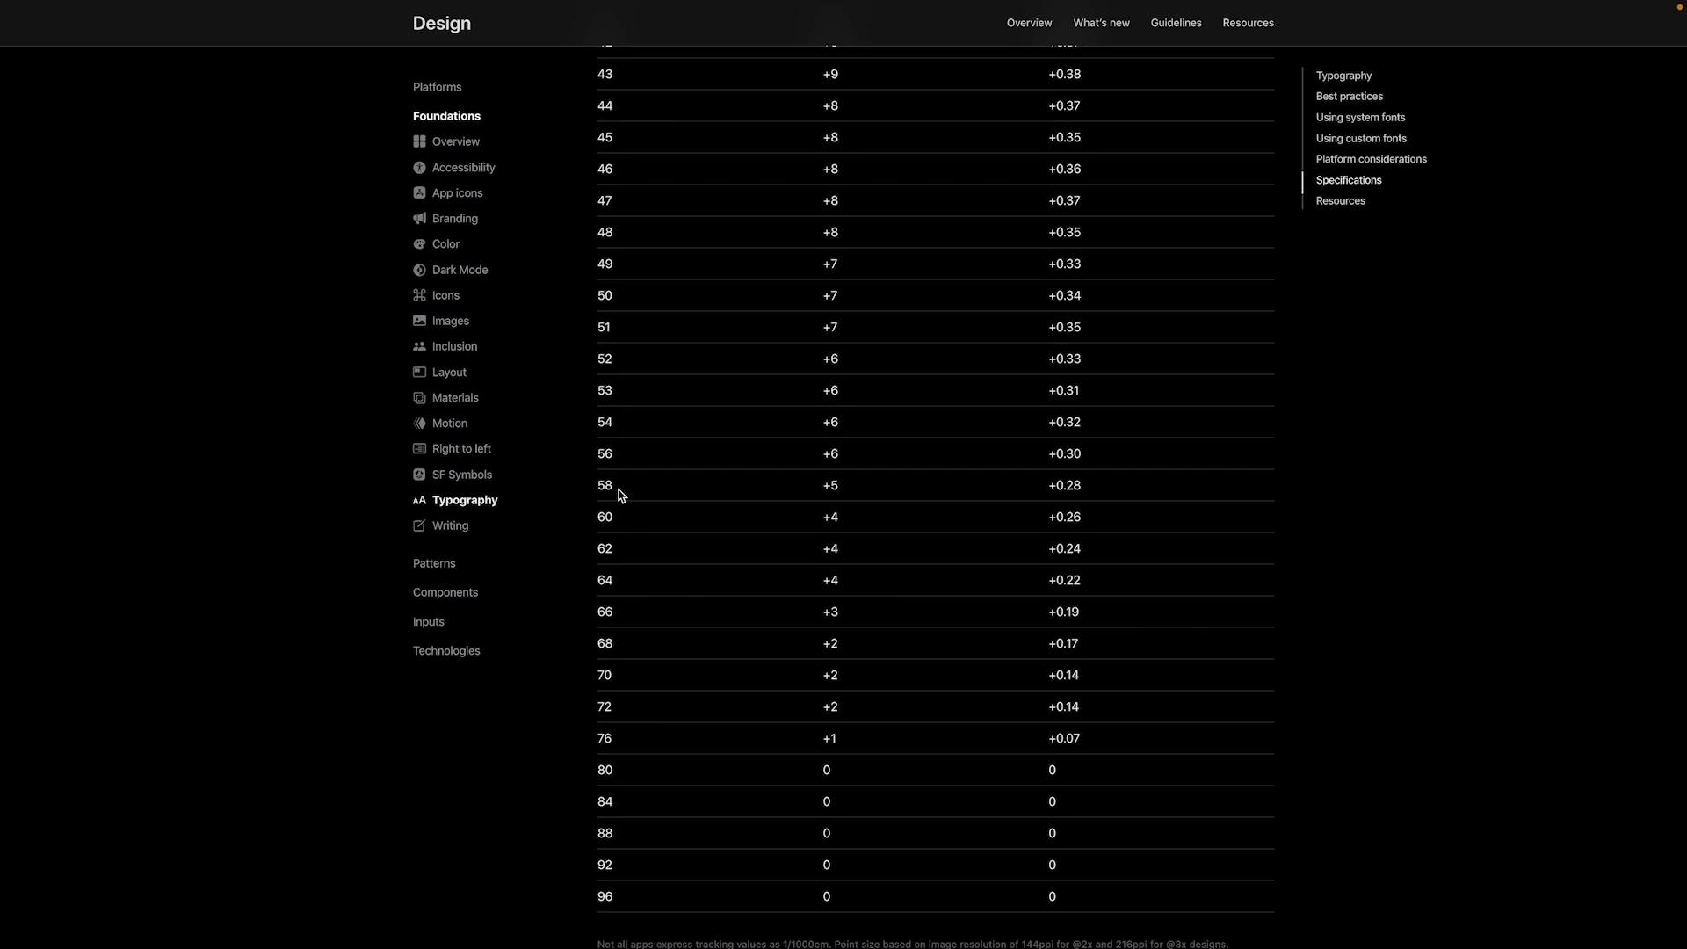
scroll(619, 493, "up", 20)
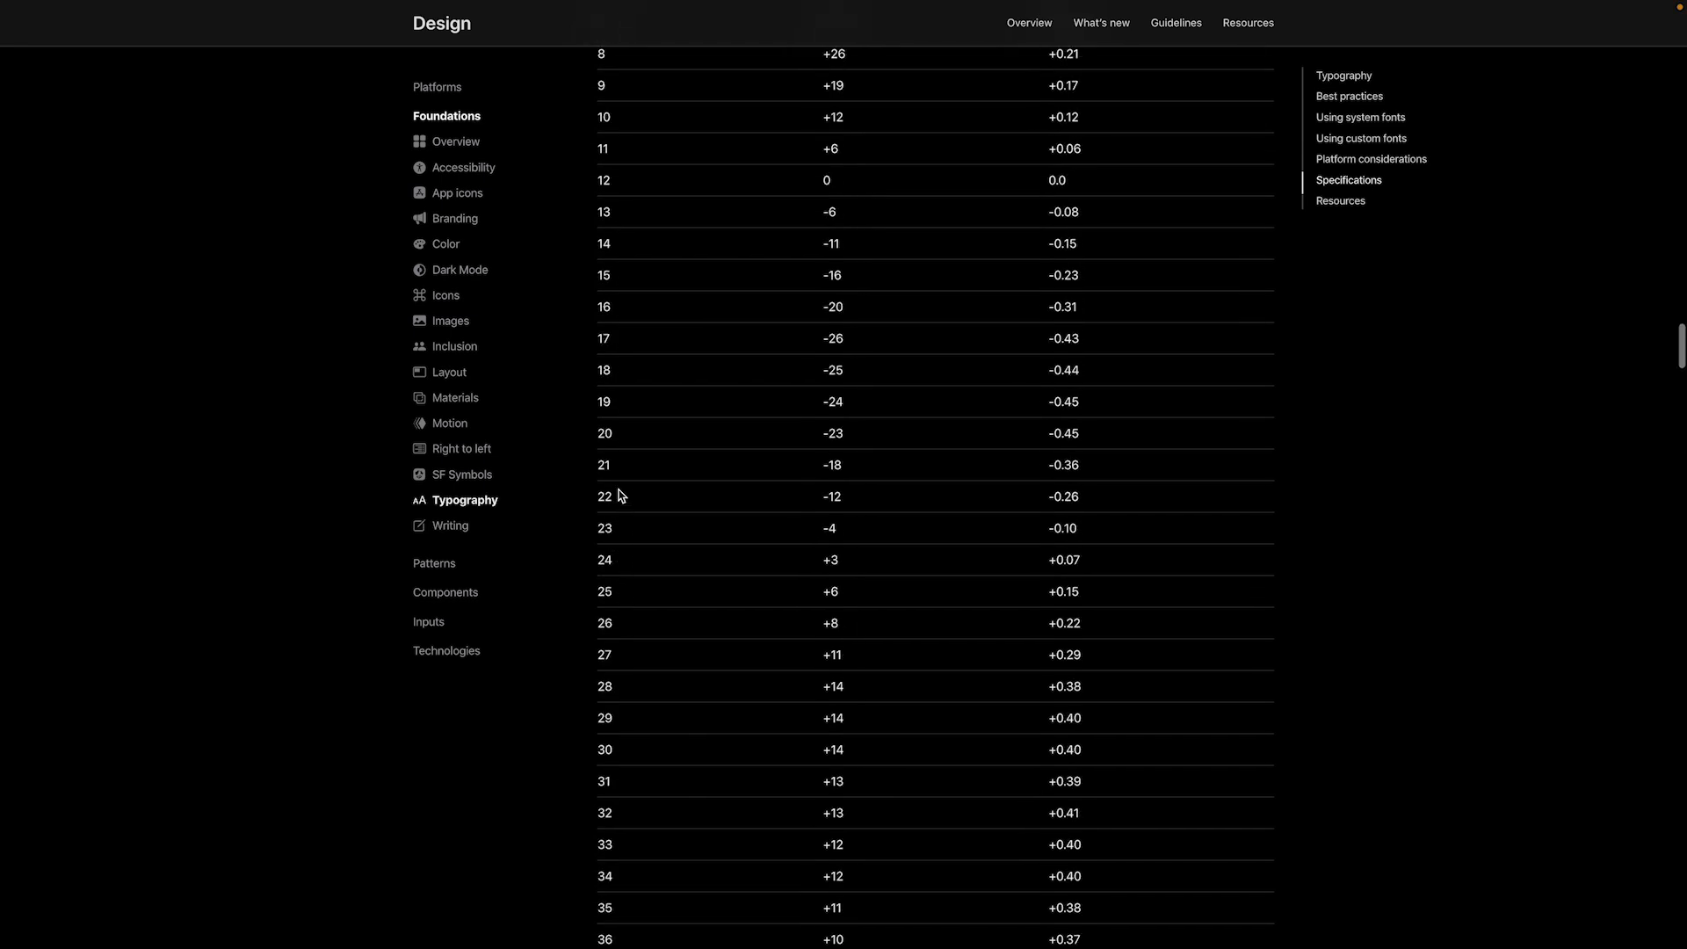
scroll(649, 324, "down", 8)
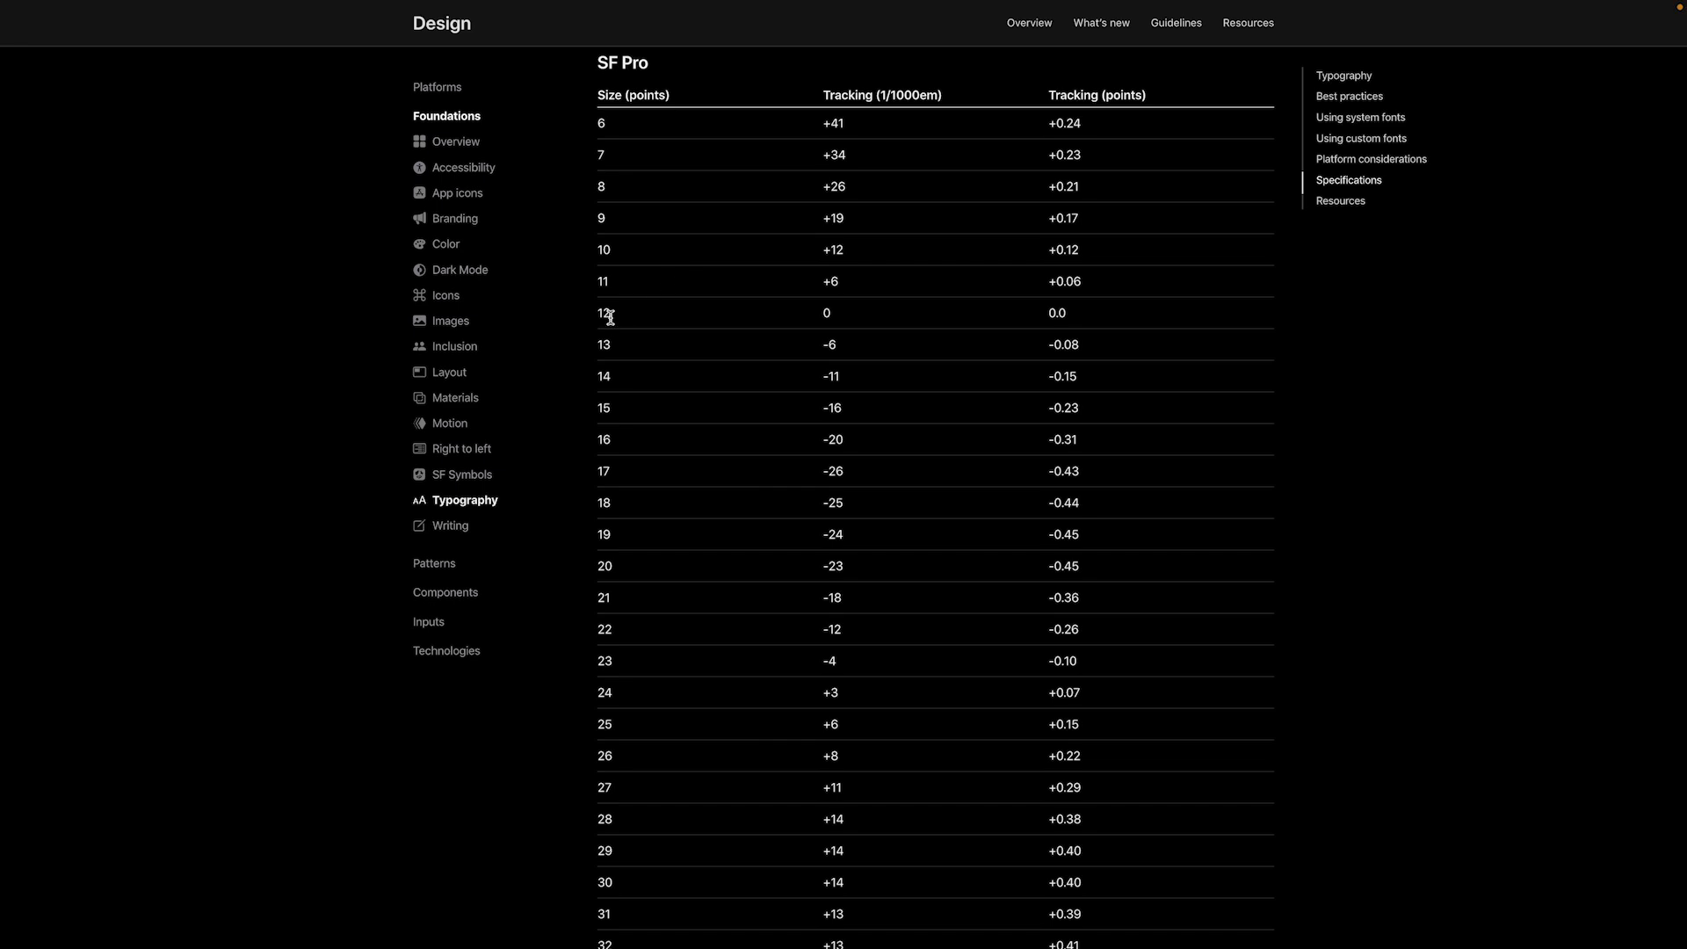
scroll(613, 329, "up", 15)
scroll(613, 331, "down", 2)
scroll(613, 329, "up", 5)
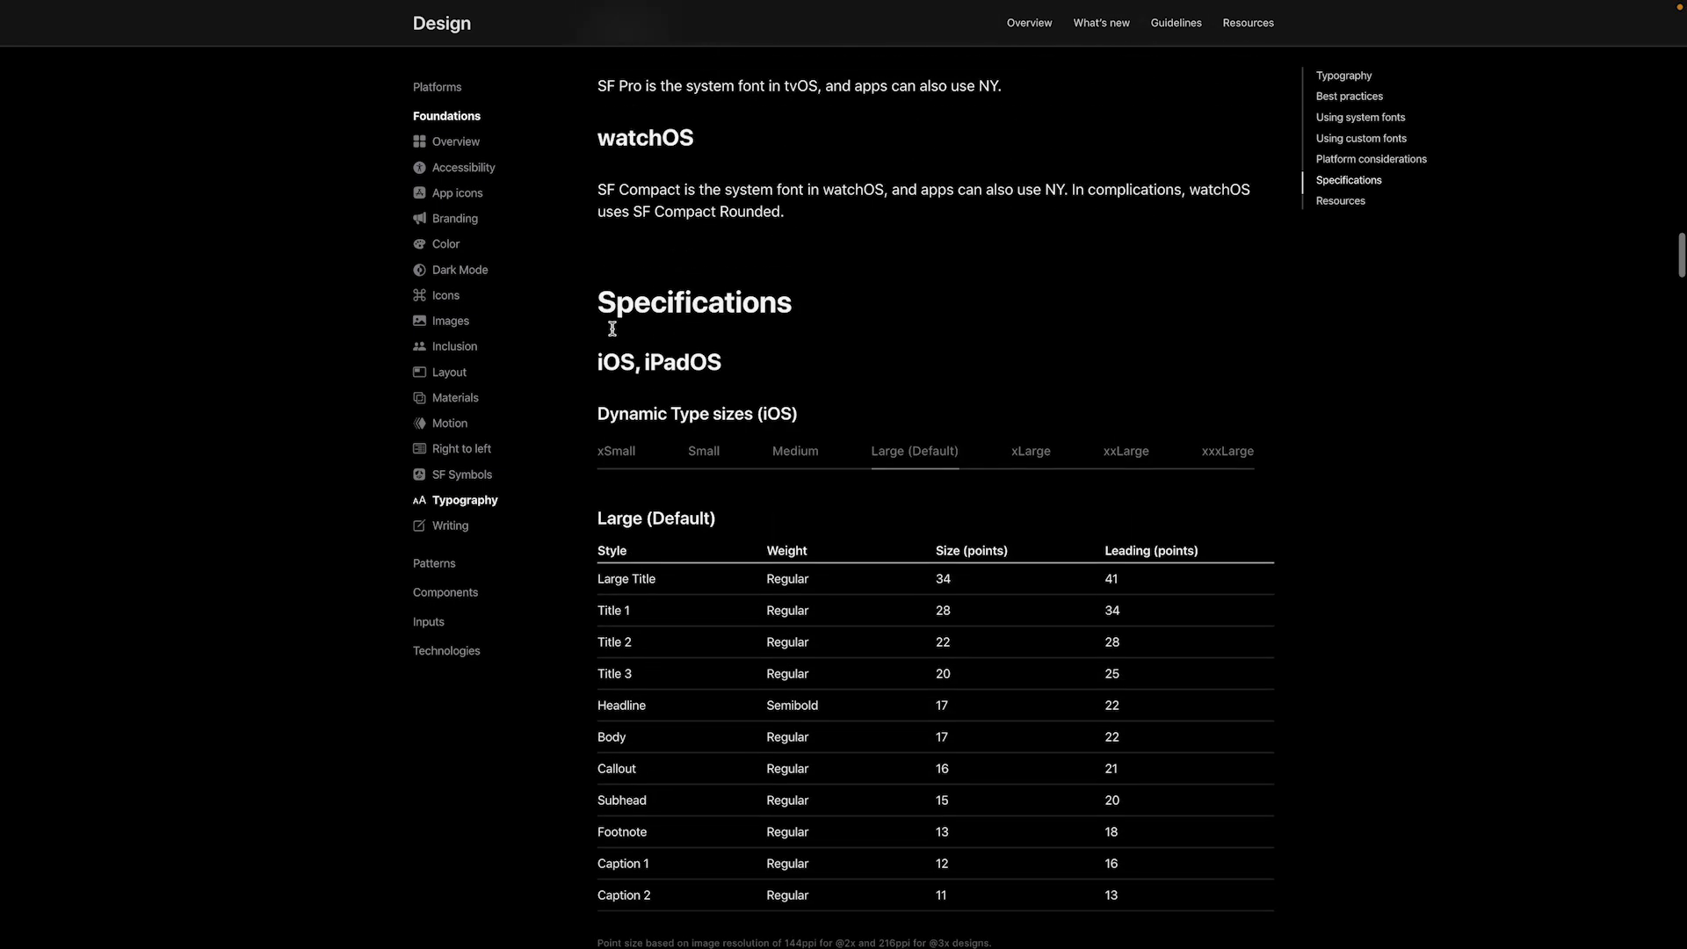
scroll(623, 338, "down", 2)
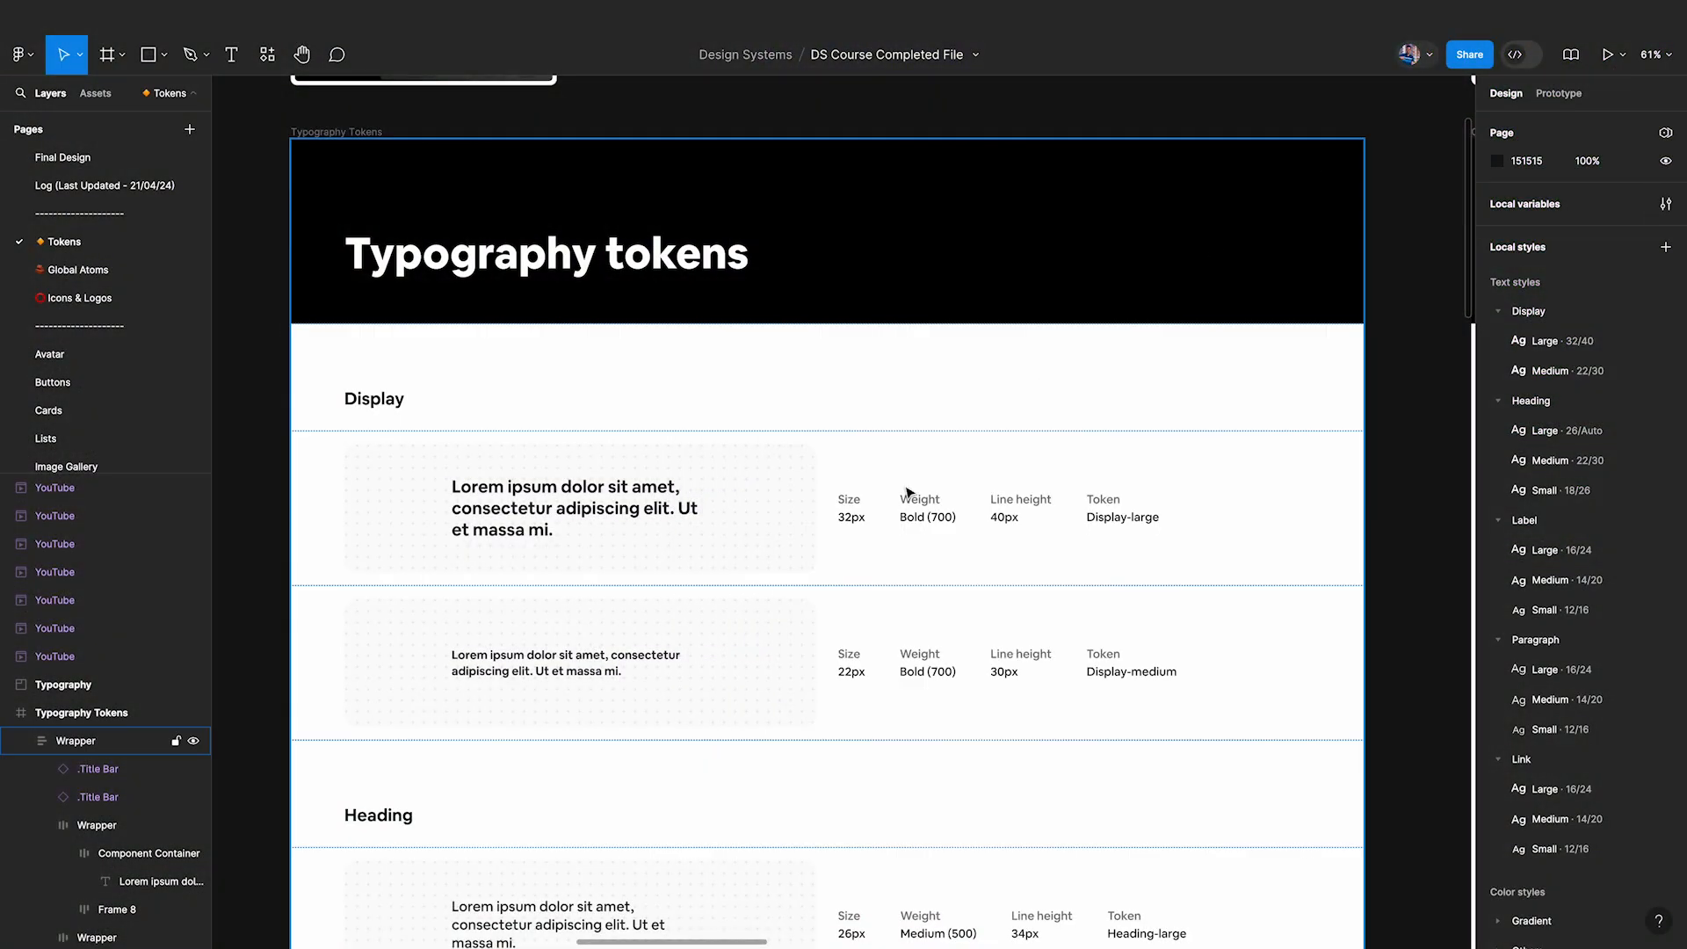
Switch to Figma and add a text layer reading 32 on the empty canvas above the Typography Tokens frame.
scroll(887, 488, "right", 4)
scroll(888, 488, "down", 1)
scroll(913, 489, "down", 3)
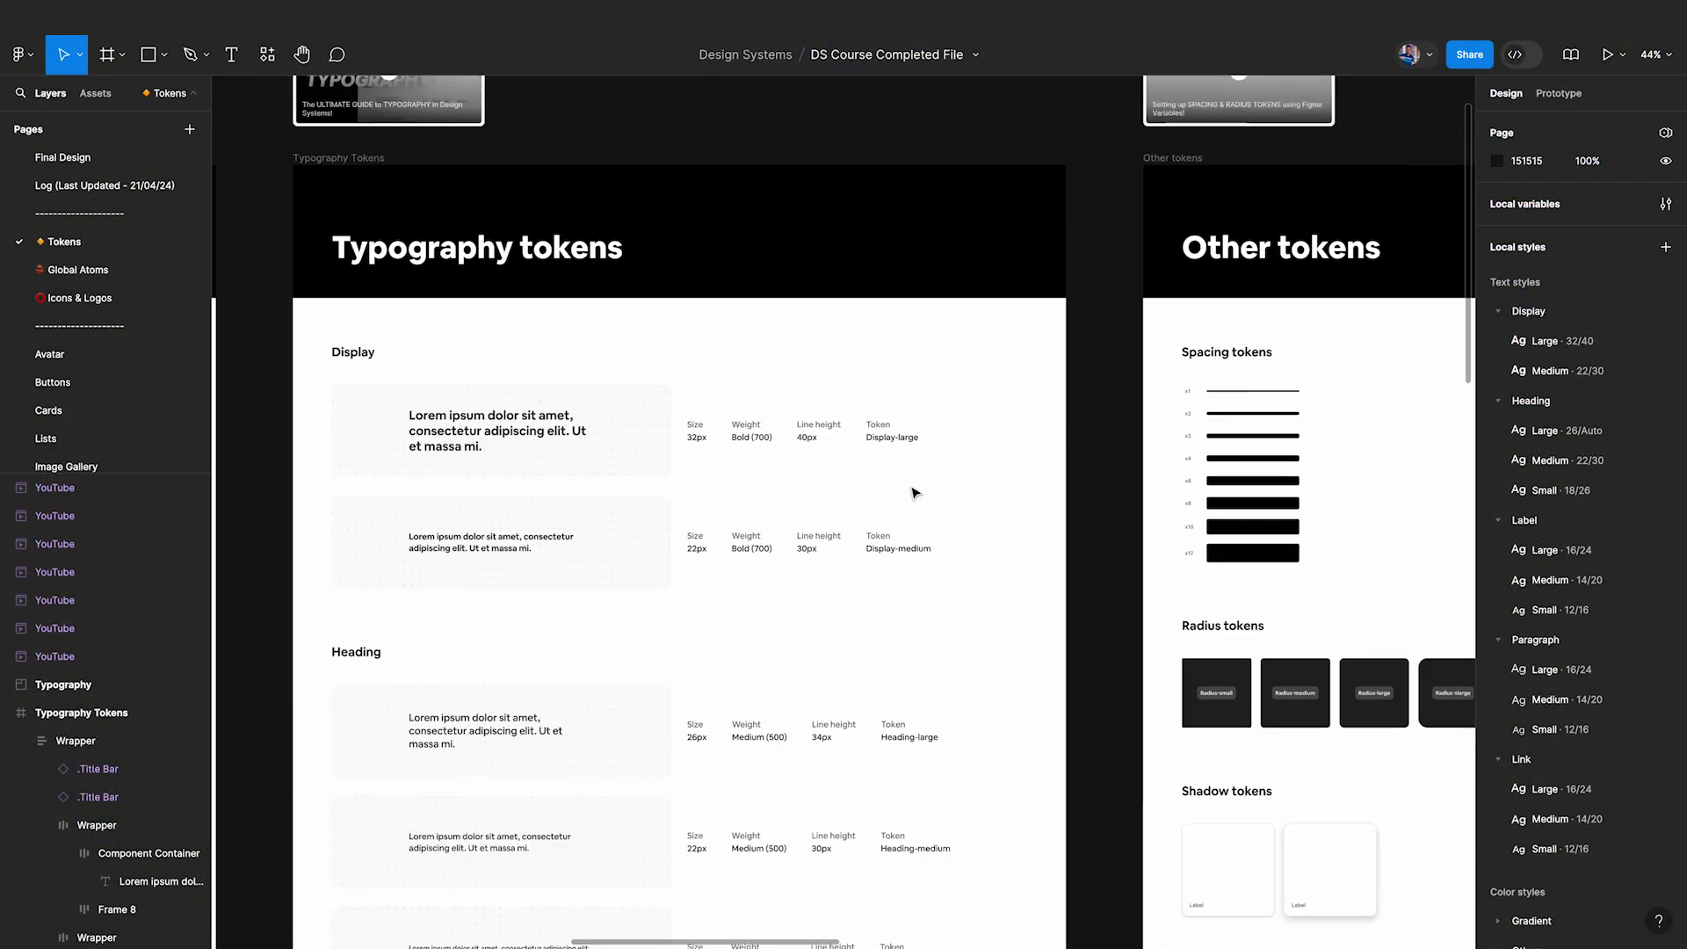
scroll(737, 475, "up", 2)
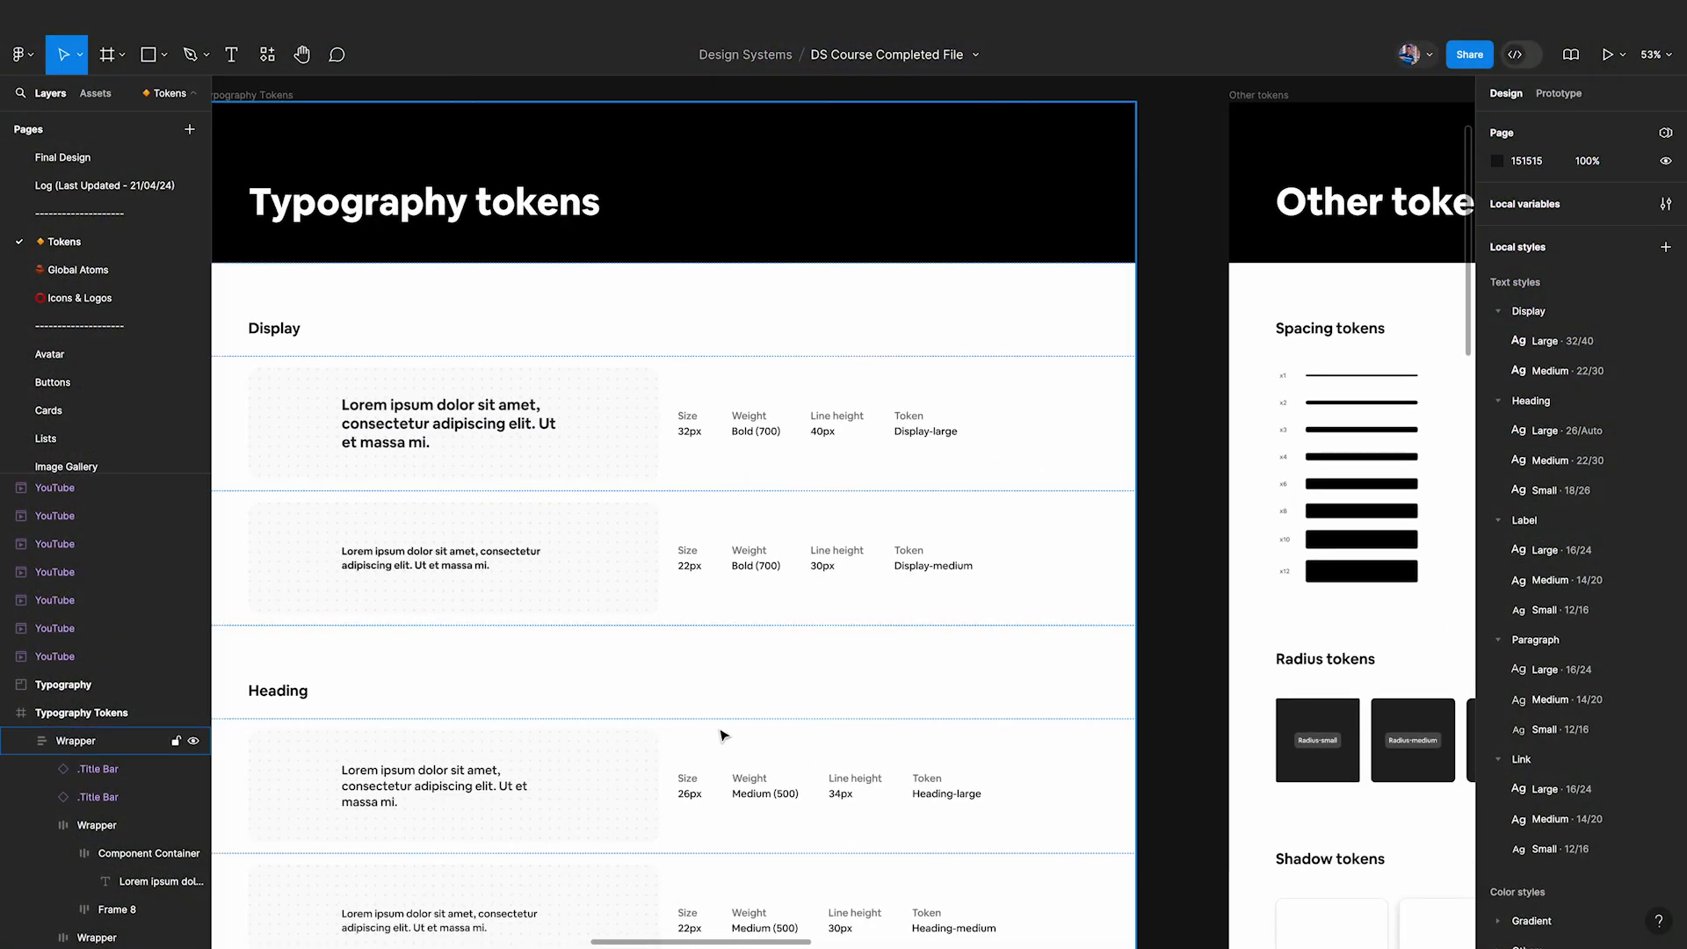
scroll(729, 747, "up", 8)
scroll(1058, 595, "down", 3)
scroll(1081, 589, "left", 2)
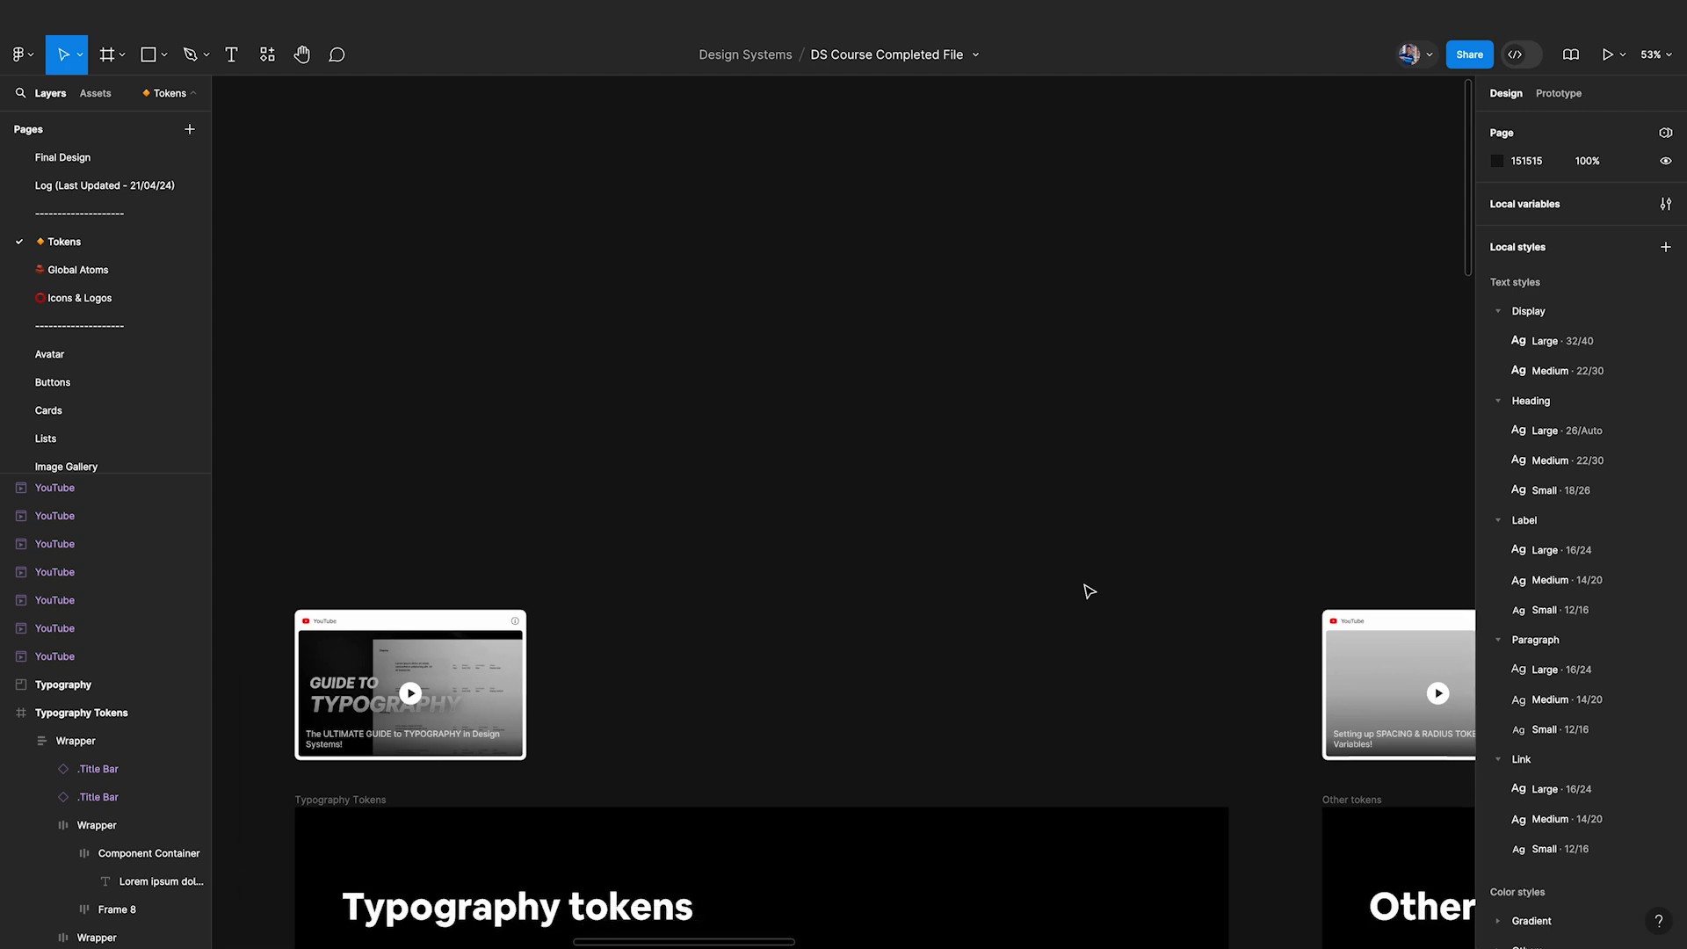
scroll(1578, 426, "down", 2)
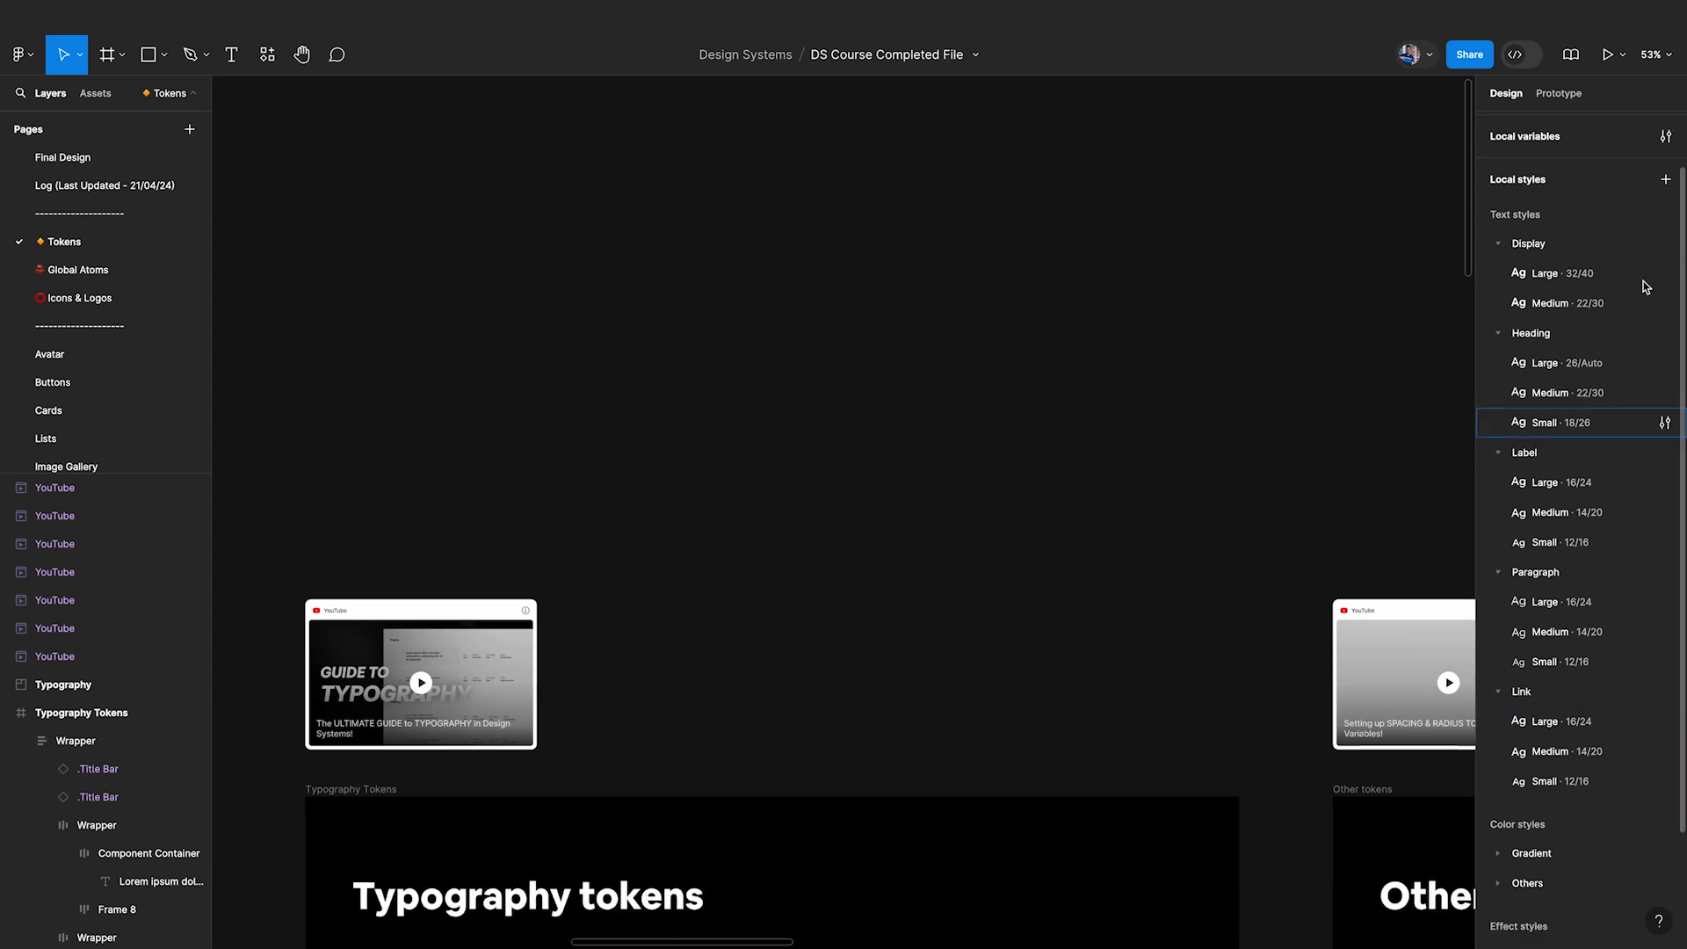
key("t")
left_click(889, 306)
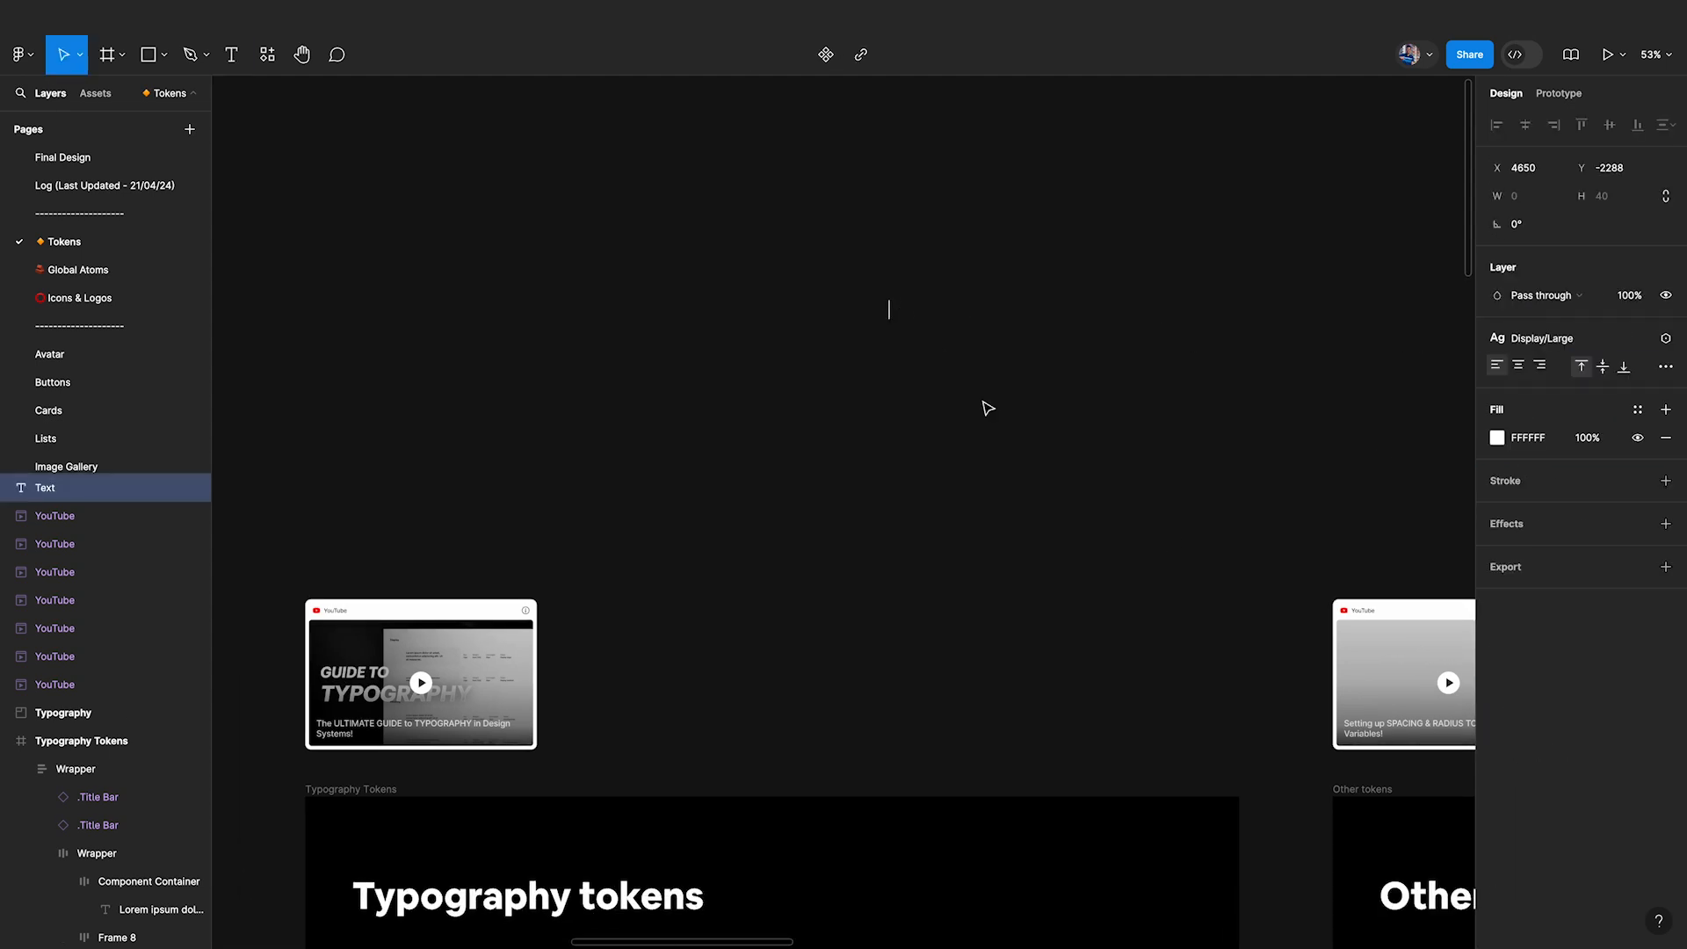
type("32")
key("Escape")
left_click(966, 305)
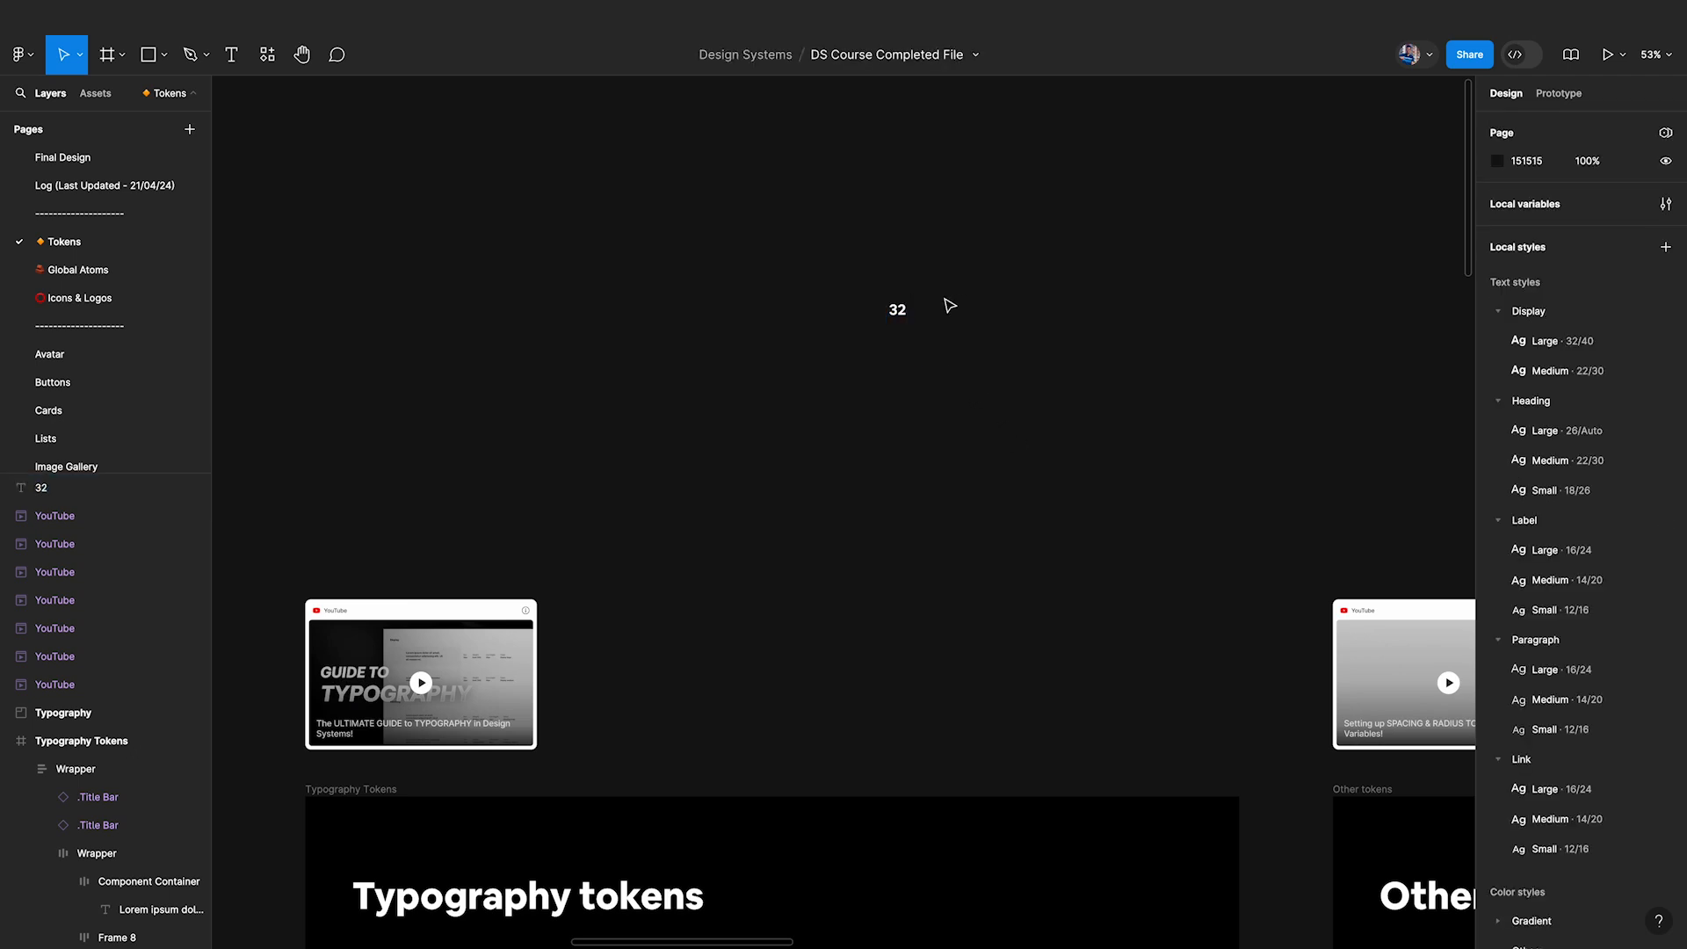
left_click(910, 308)
left_click(1283, 344)
Capture a screenshot of the complete local text styles list and paste it on the canvas beside the 32 text.
scroll(1283, 344, "down", 2)
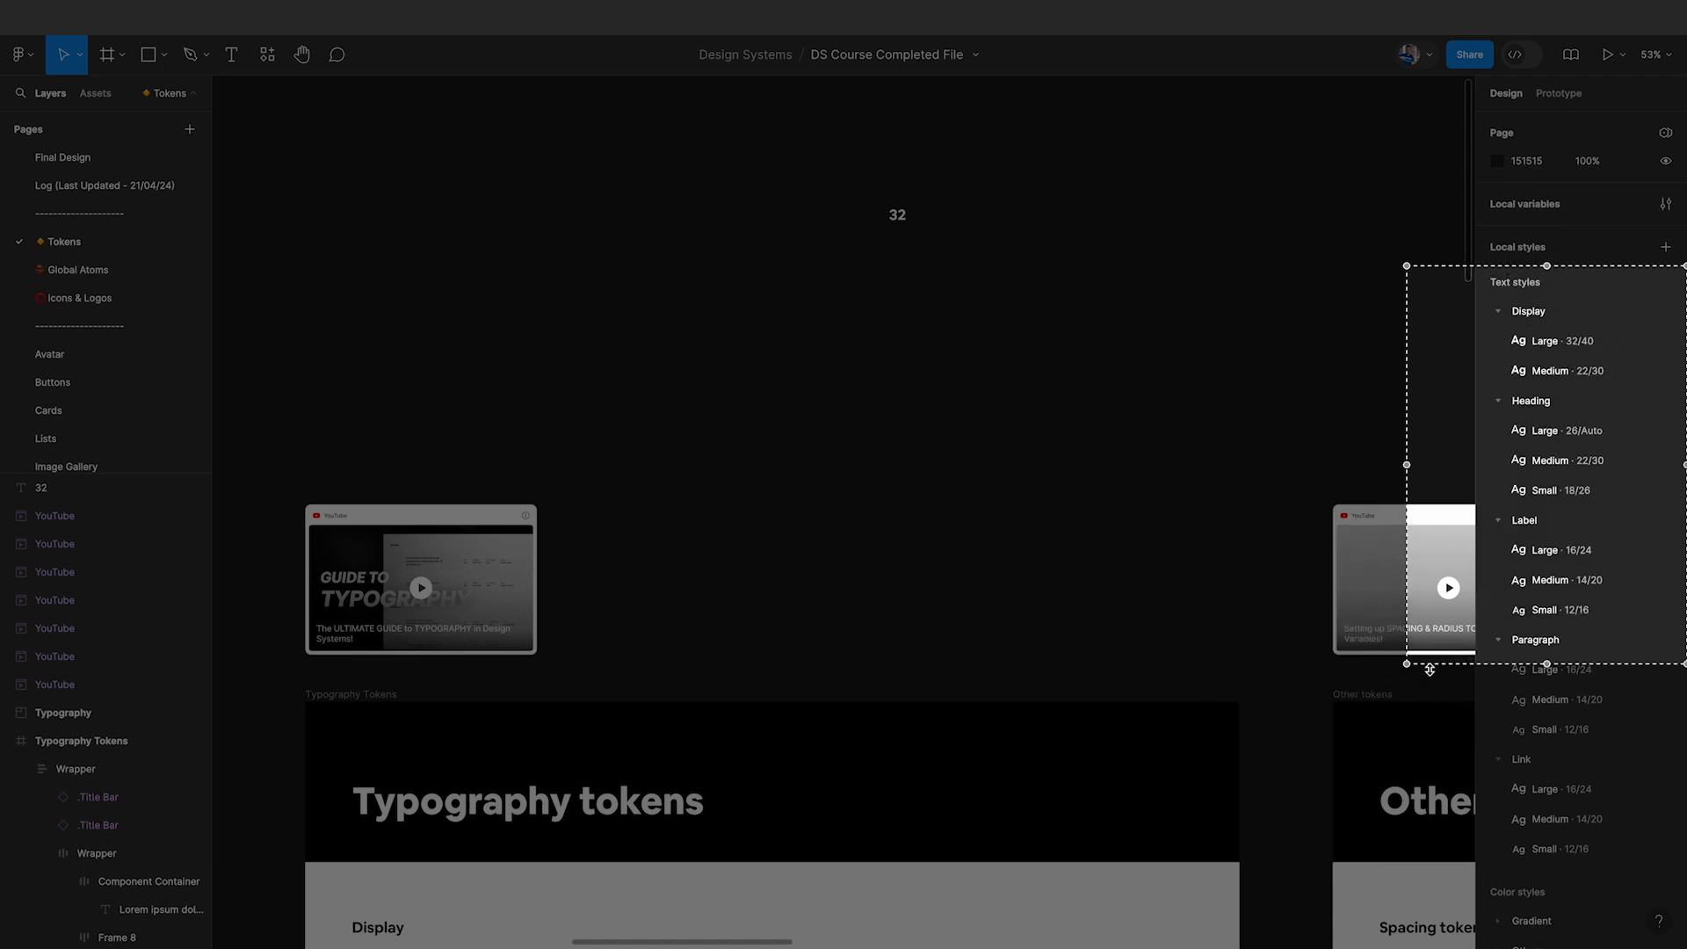
left_click_drag(1429, 670, 1478, 869)
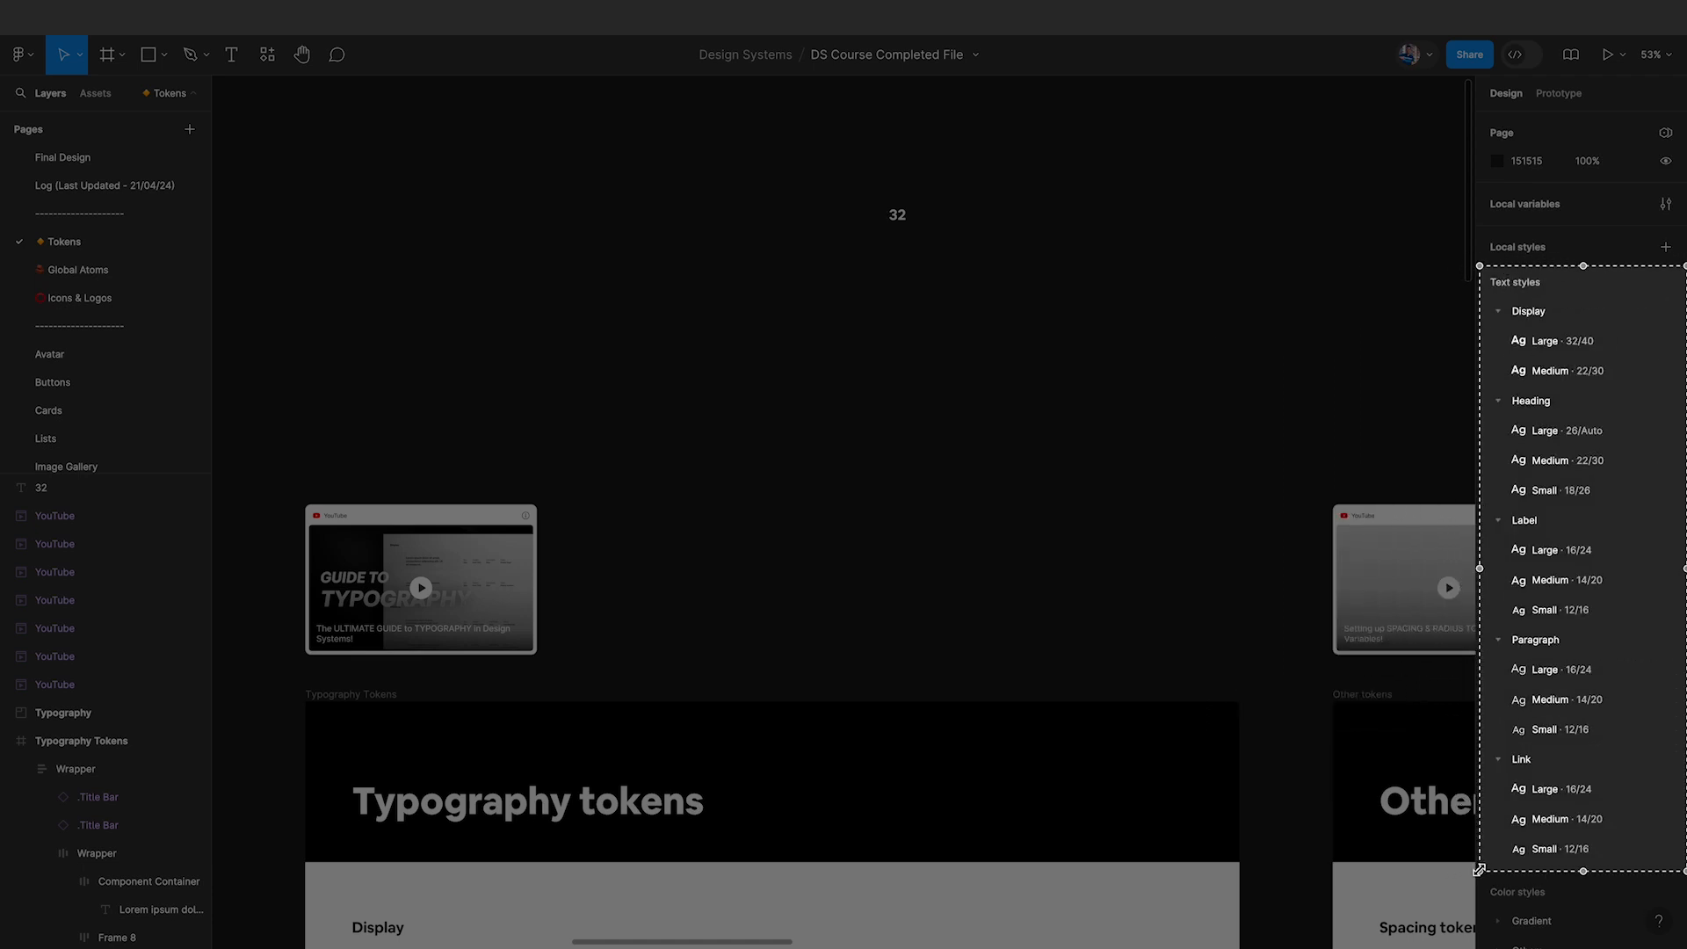
key("Escape")
key("ctrl+v")
left_click_drag(858, 524, 775, 298)
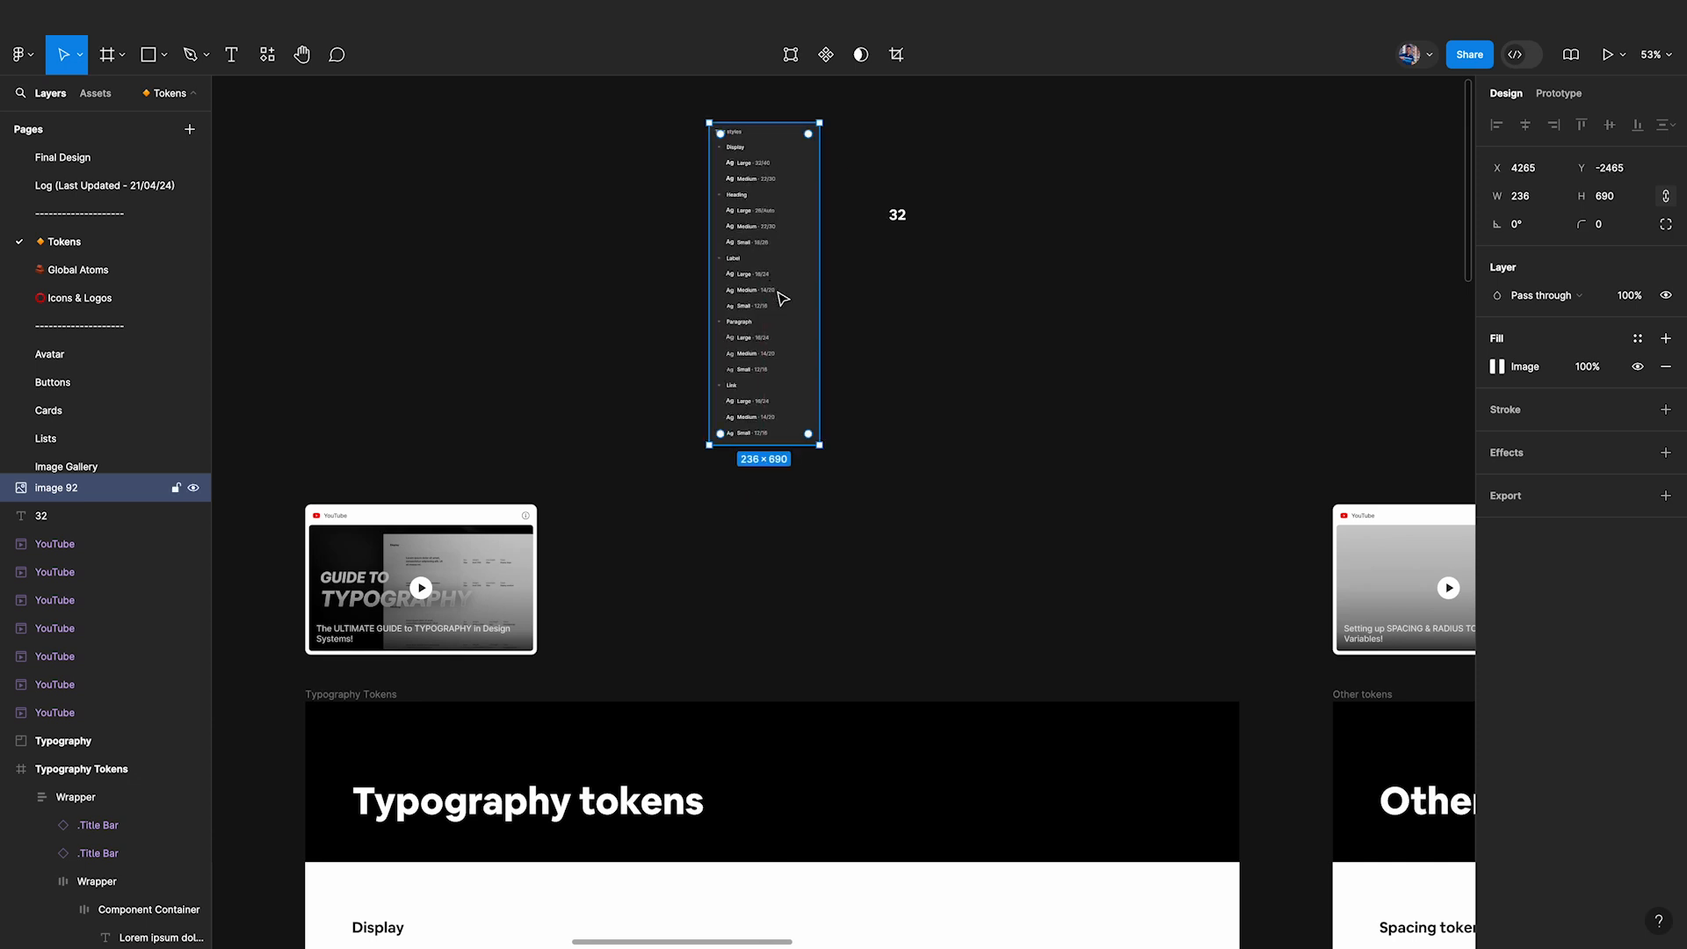
Duplicate the 32 text downward at equal spacing into a column of nine numbers beside the text styles image.
scroll(782, 298, "up", 5)
scroll(771, 582, "up", 5)
left_click_drag(981, 501, 927, 430)
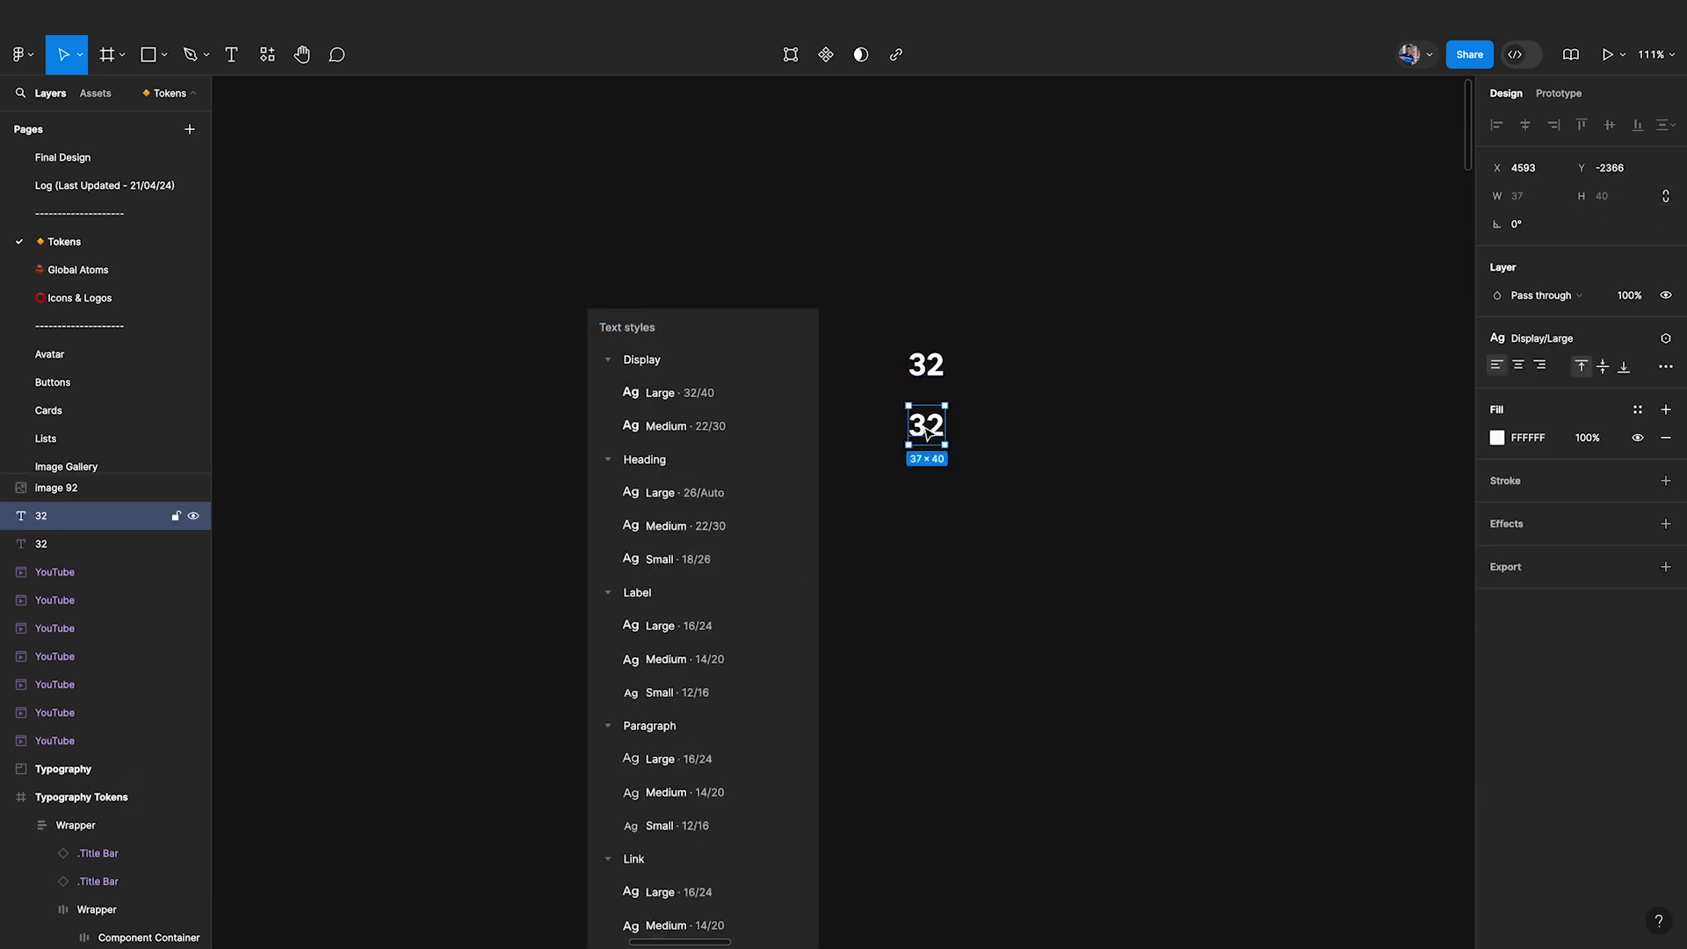
key("ctrl+d")
key("ctrl+d")
key("ctrl+d")
key("ctrl+d")
key("ctrl+d")
key("ctrl+d")
key("ctrl+d")
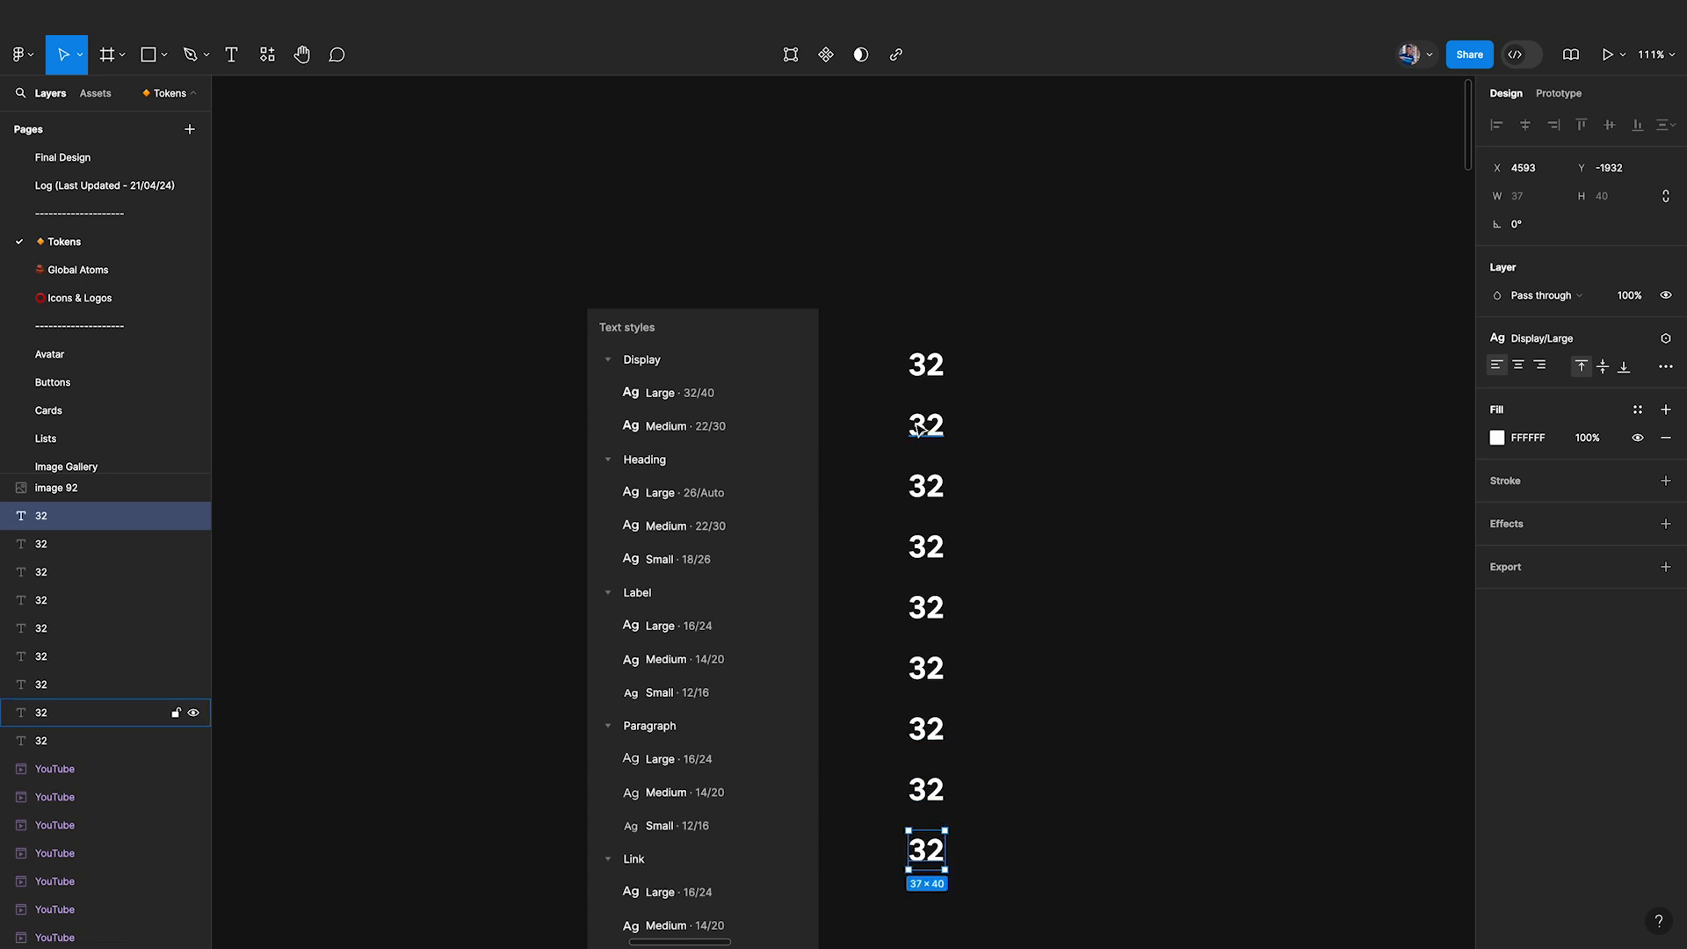
Change the second, third and fourth numbers in the column to 22, 26 and 18.
double_click(918, 429)
type("22")
double_click(918, 484)
type("2")
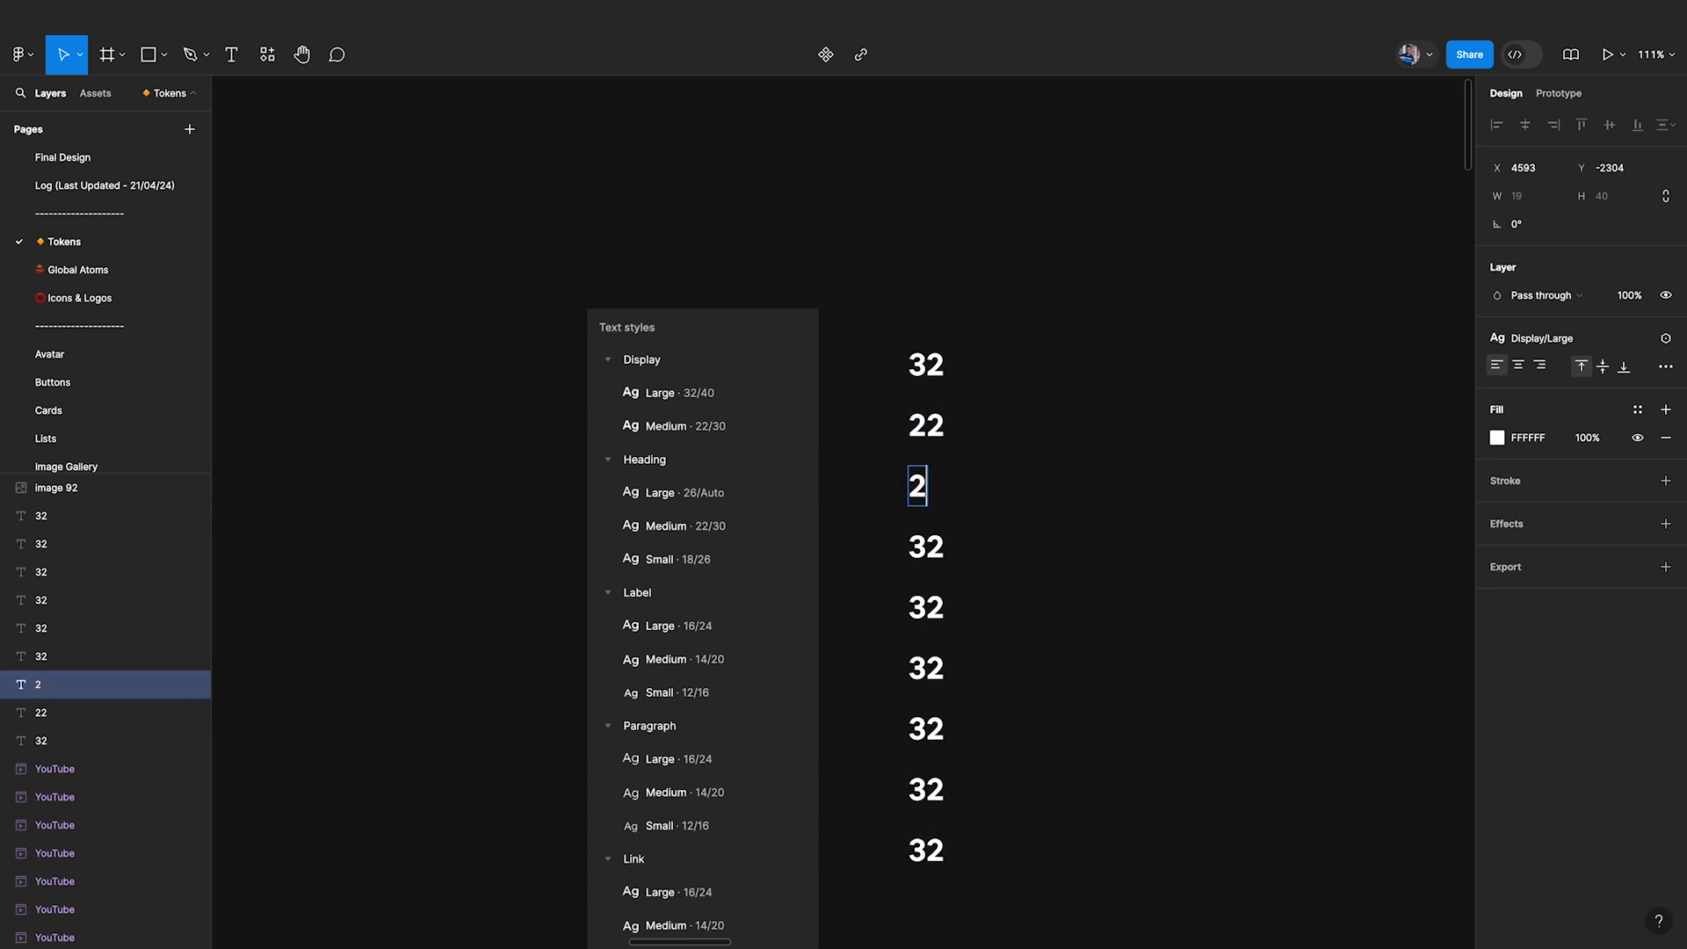
type("6")
double_click(931, 551)
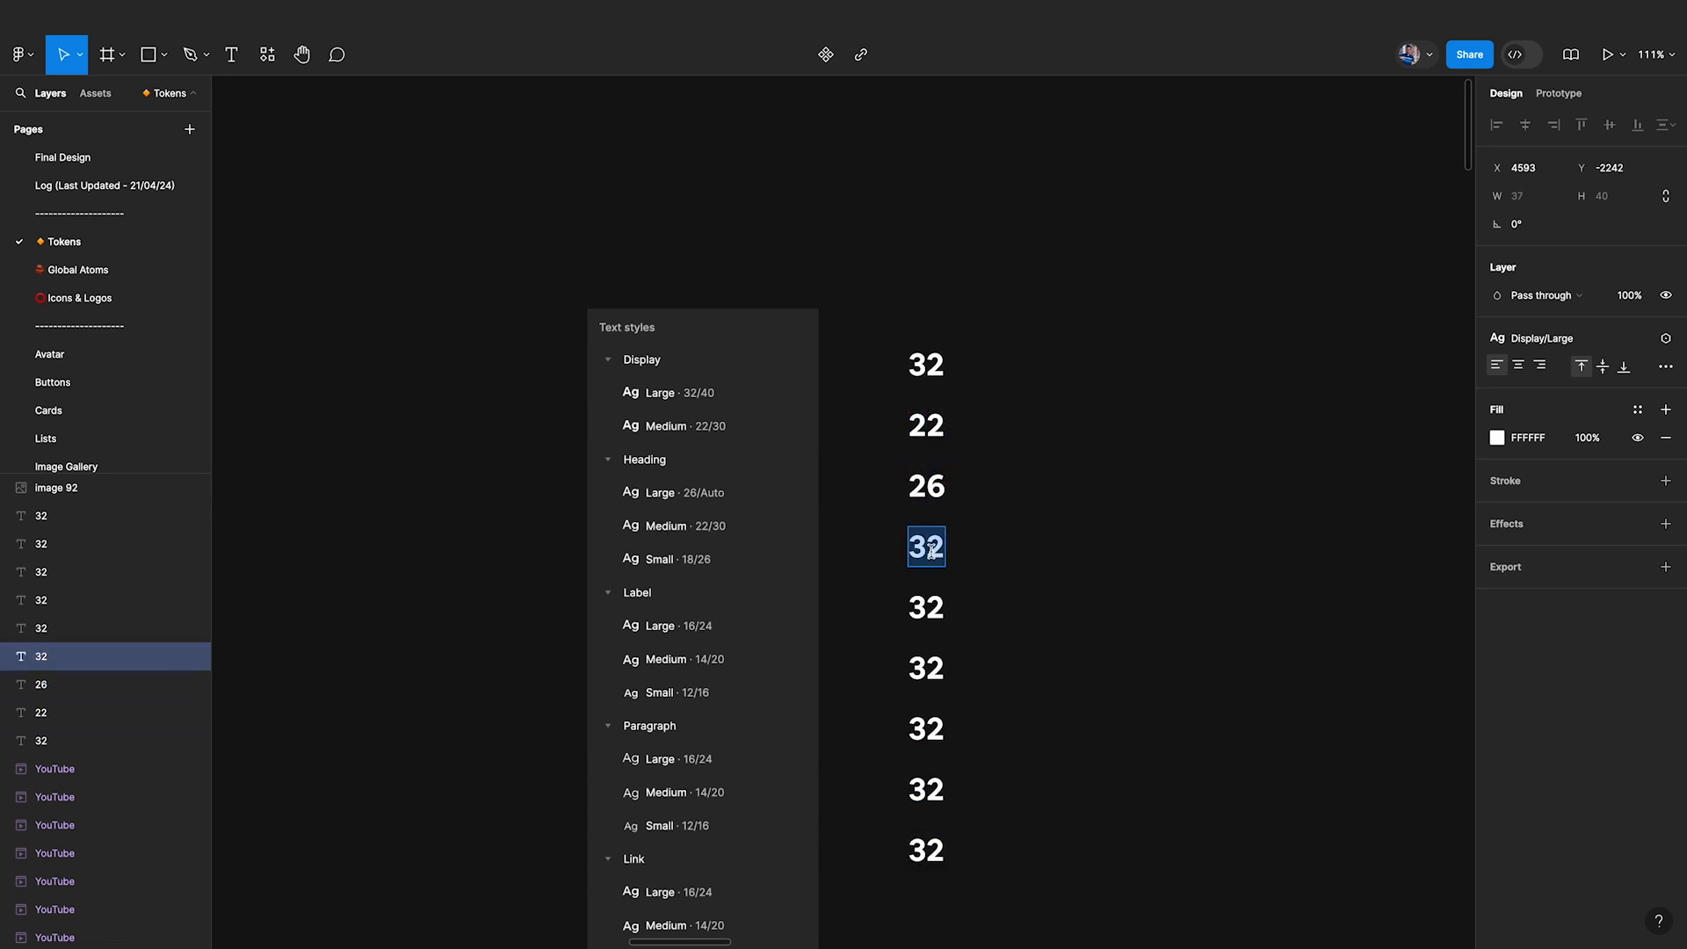
type("18")
Change the fifth, sixth and seventh numbers in the column to 16, 14 and 12.
double_click(927, 607)
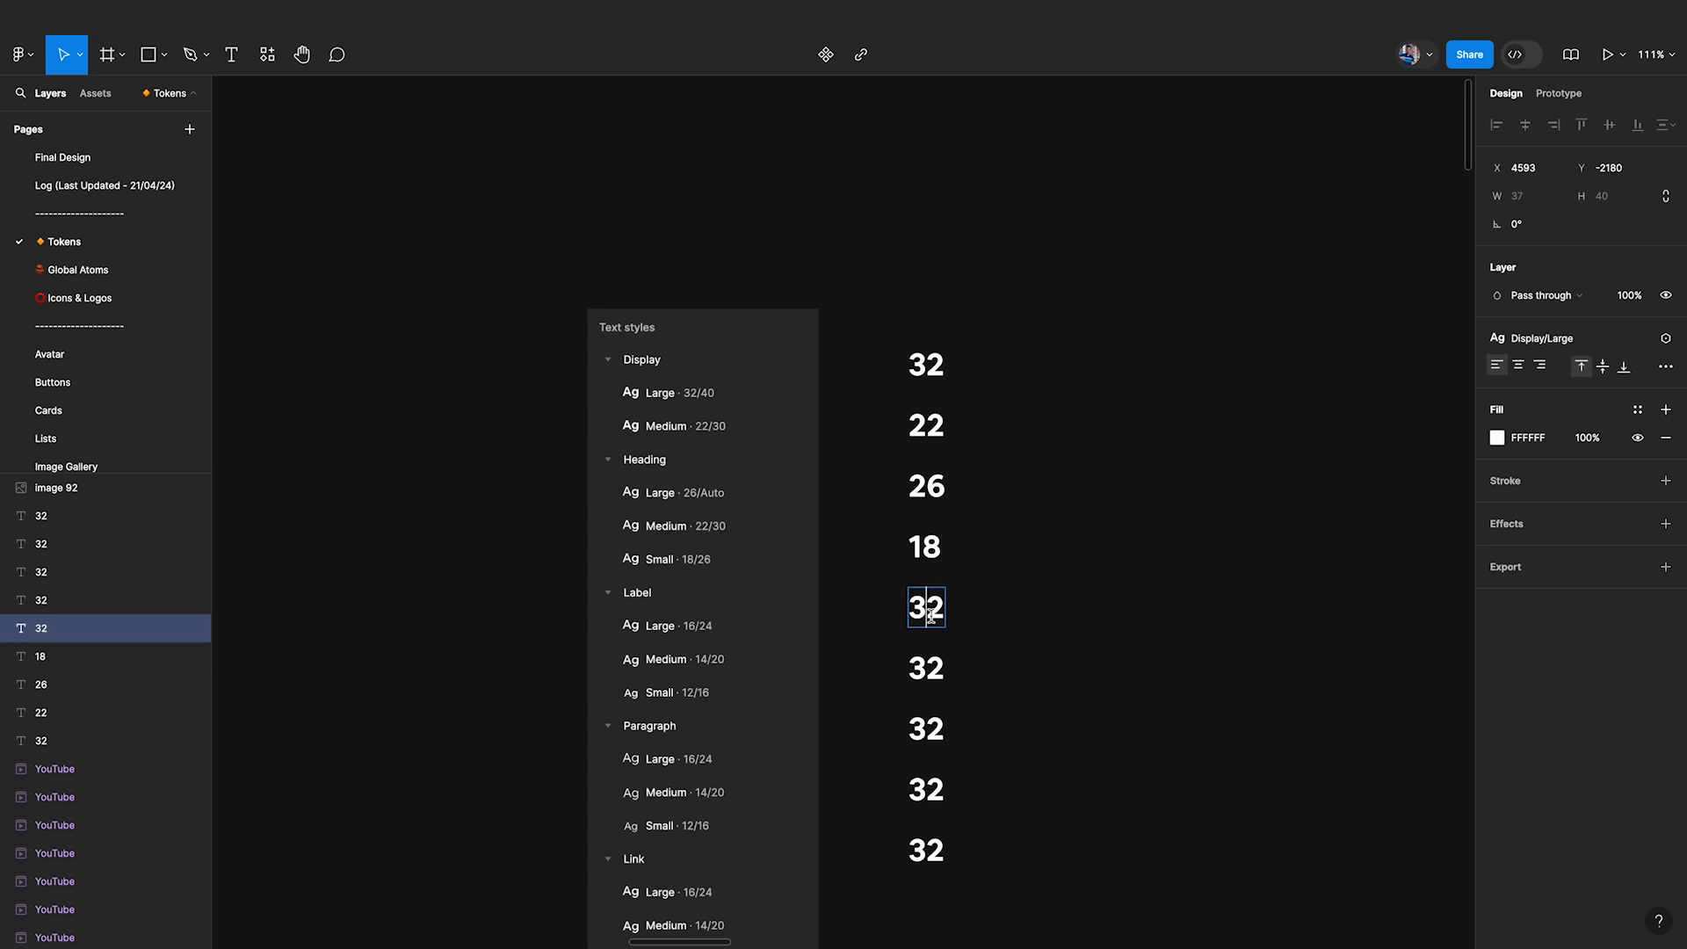
type("16")
double_click(926, 668)
type("14")
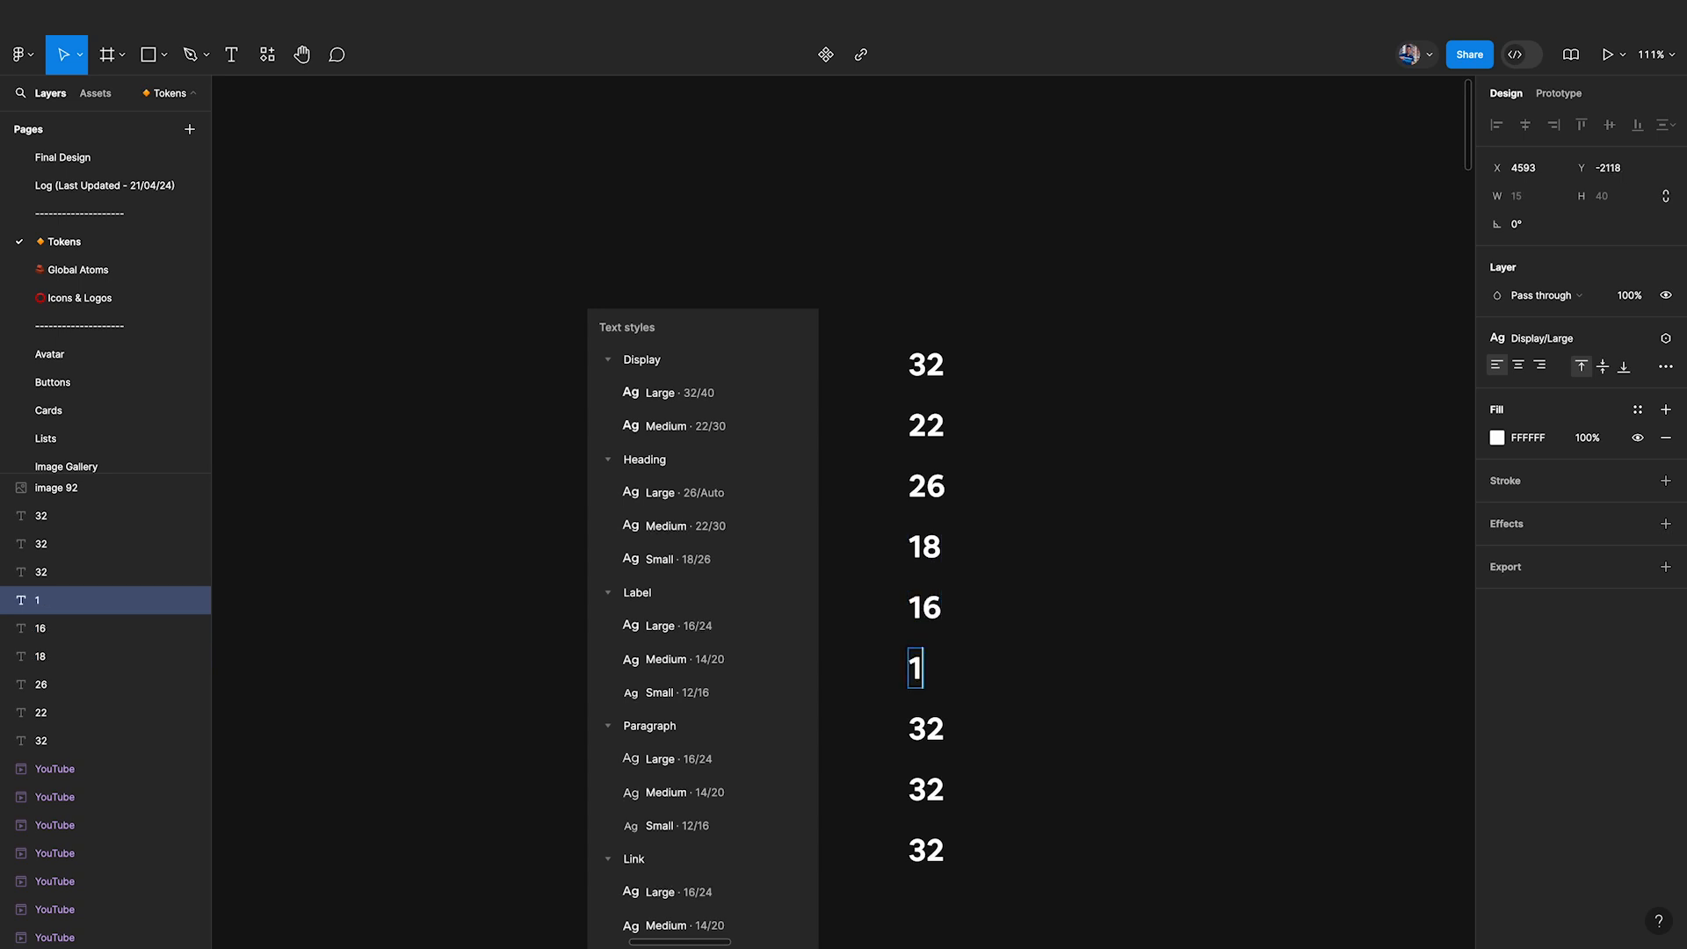
double_click(927, 733)
type("12")
scroll(1017, 702, "down", 4)
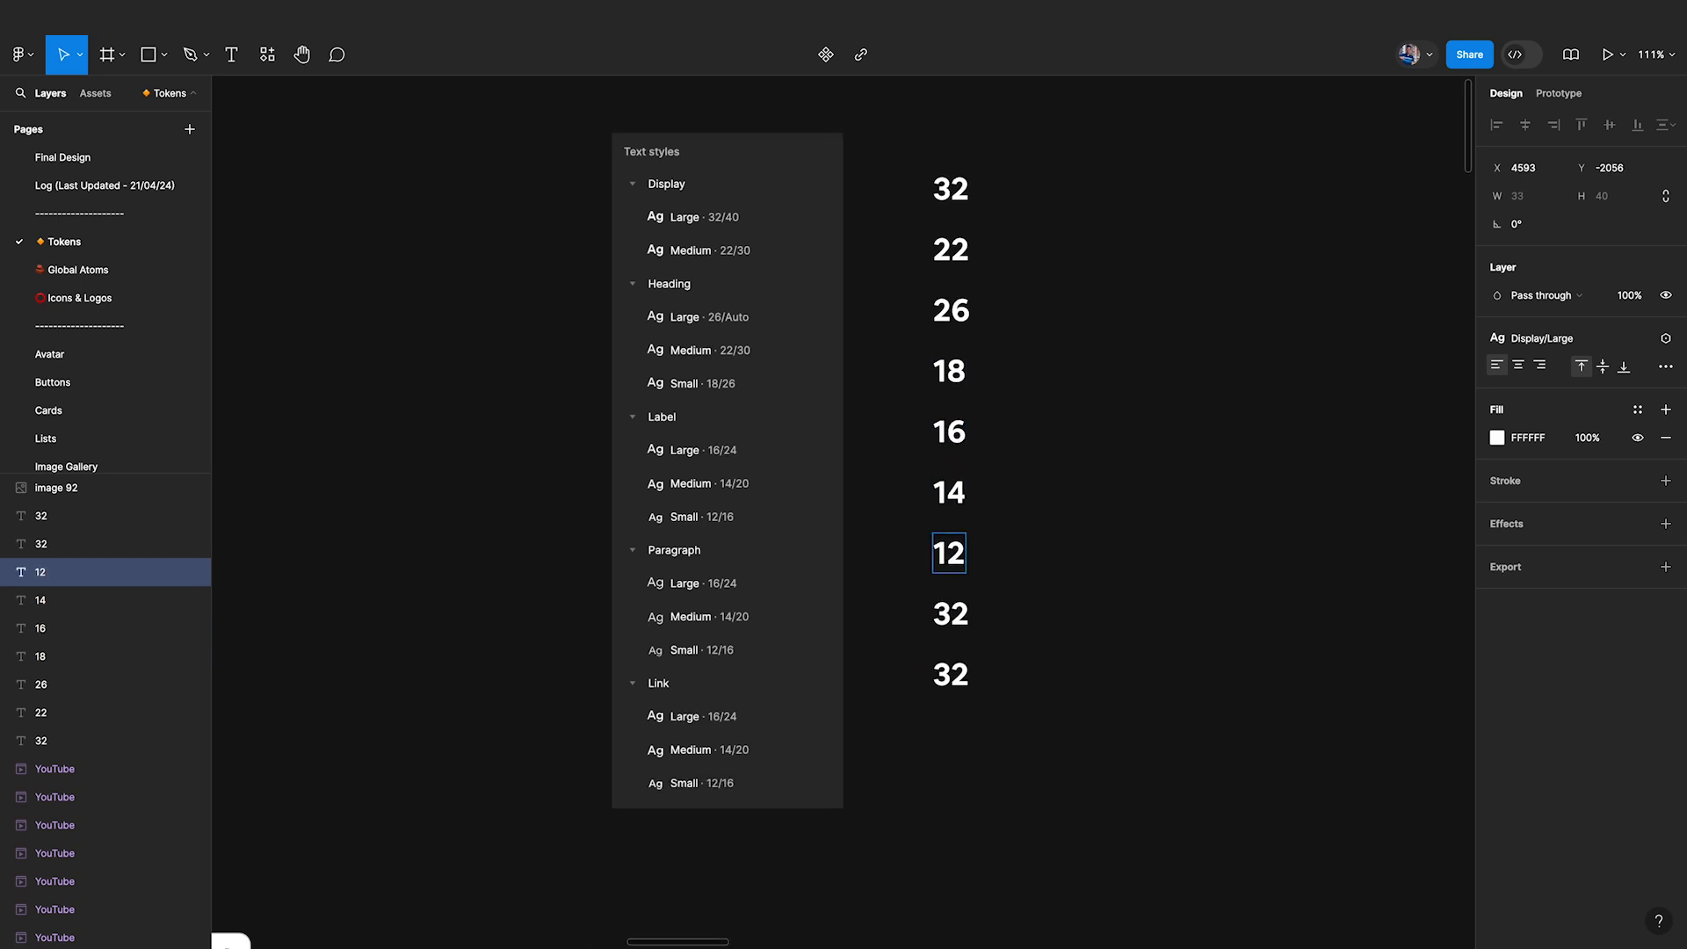
key("Escape")
key("Escape")
Delete the two leftover 32 texts below the 12 and select the remaining column of numbers.
left_click_drag(1015, 701, 938, 621)
key("Delete")
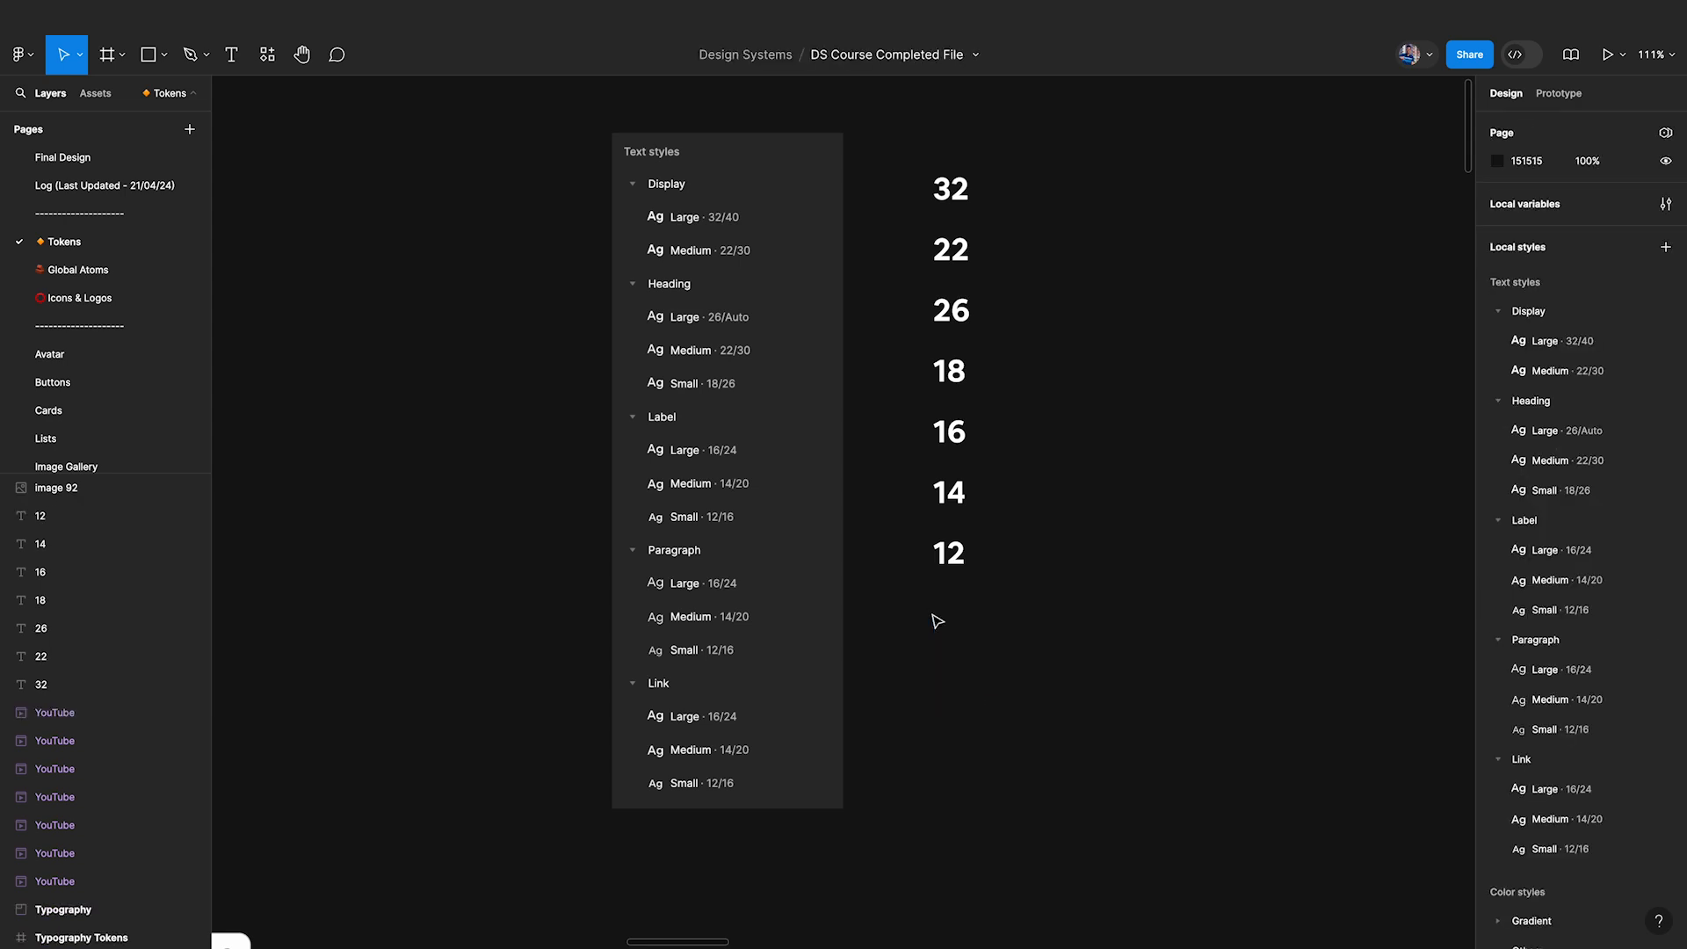
left_click_drag(917, 152, 990, 621)
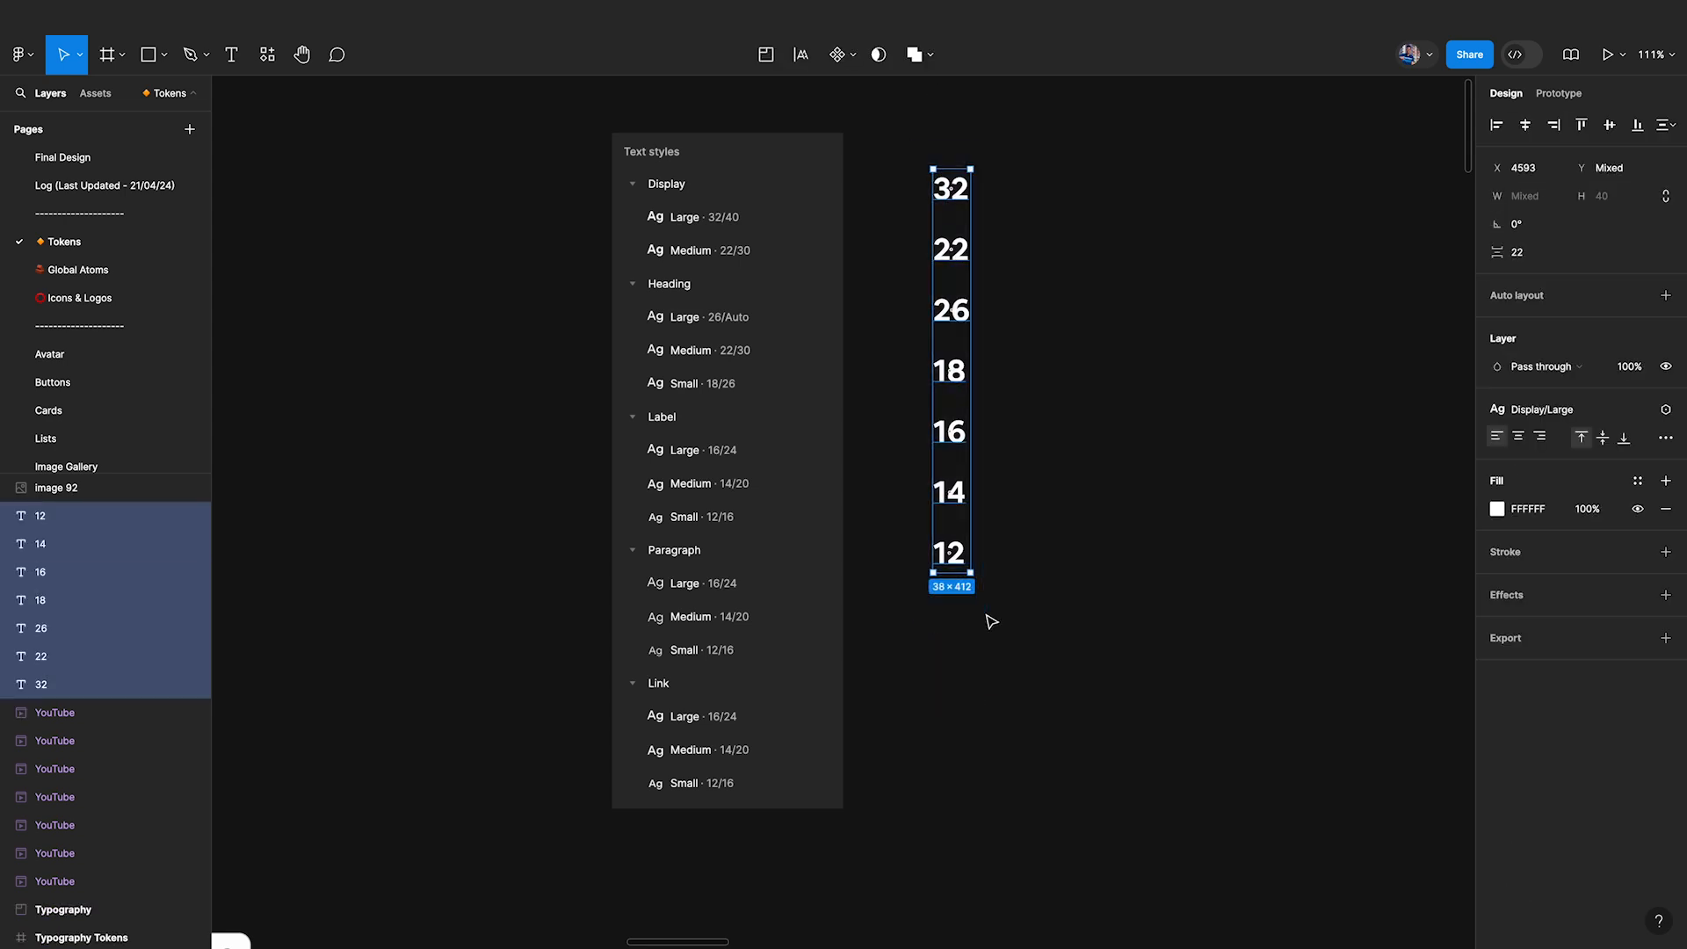
scroll(991, 621, "up", 2)
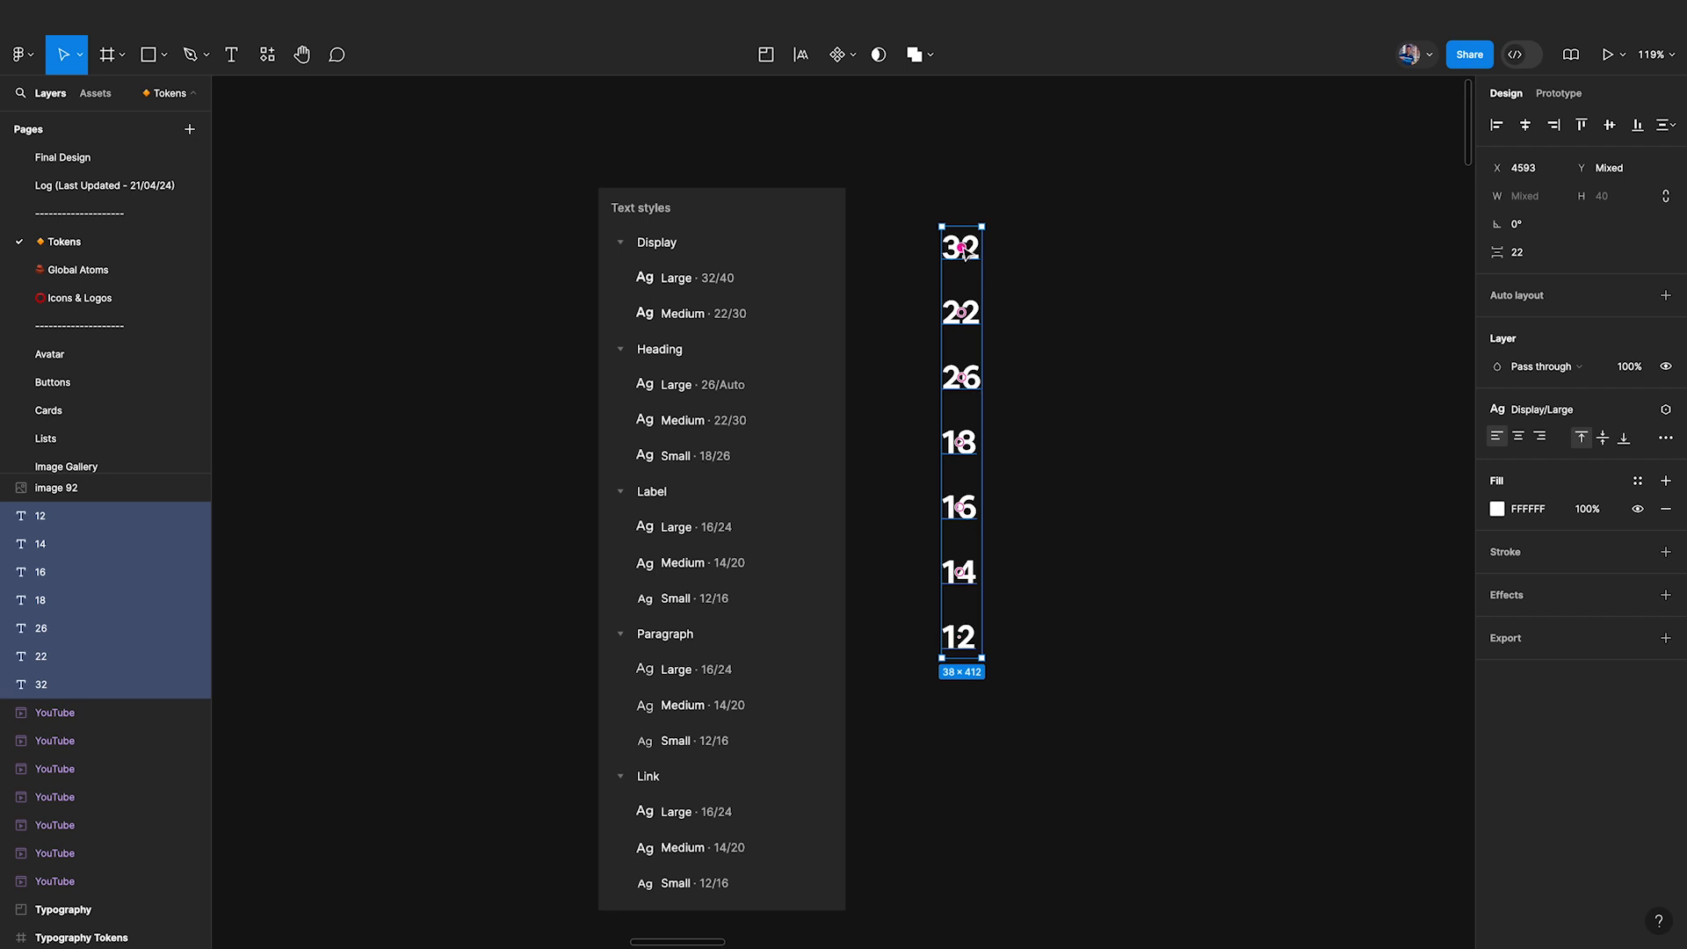
Swap the 22 and 26 texts in the number column so the sizes run in descending order.
left_click_drag(922, 196, 1041, 759)
left_click(1041, 760)
left_click(966, 379)
left_click(964, 314, "shift")
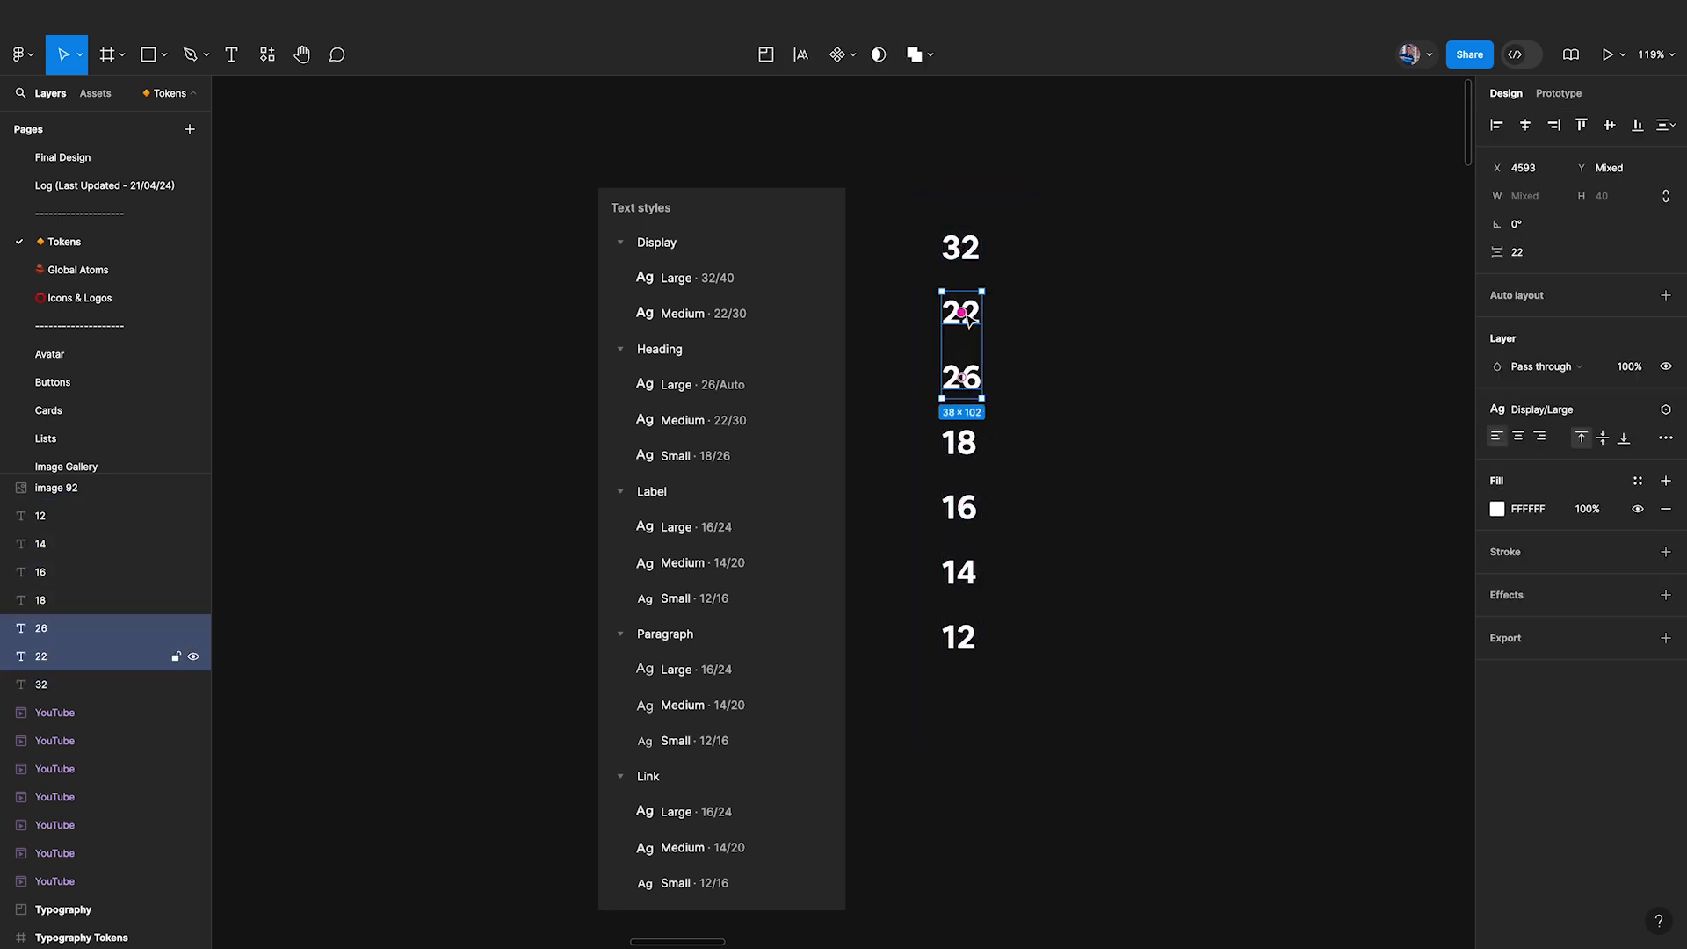
left_click_drag(962, 313, 962, 378)
left_click(1063, 331)
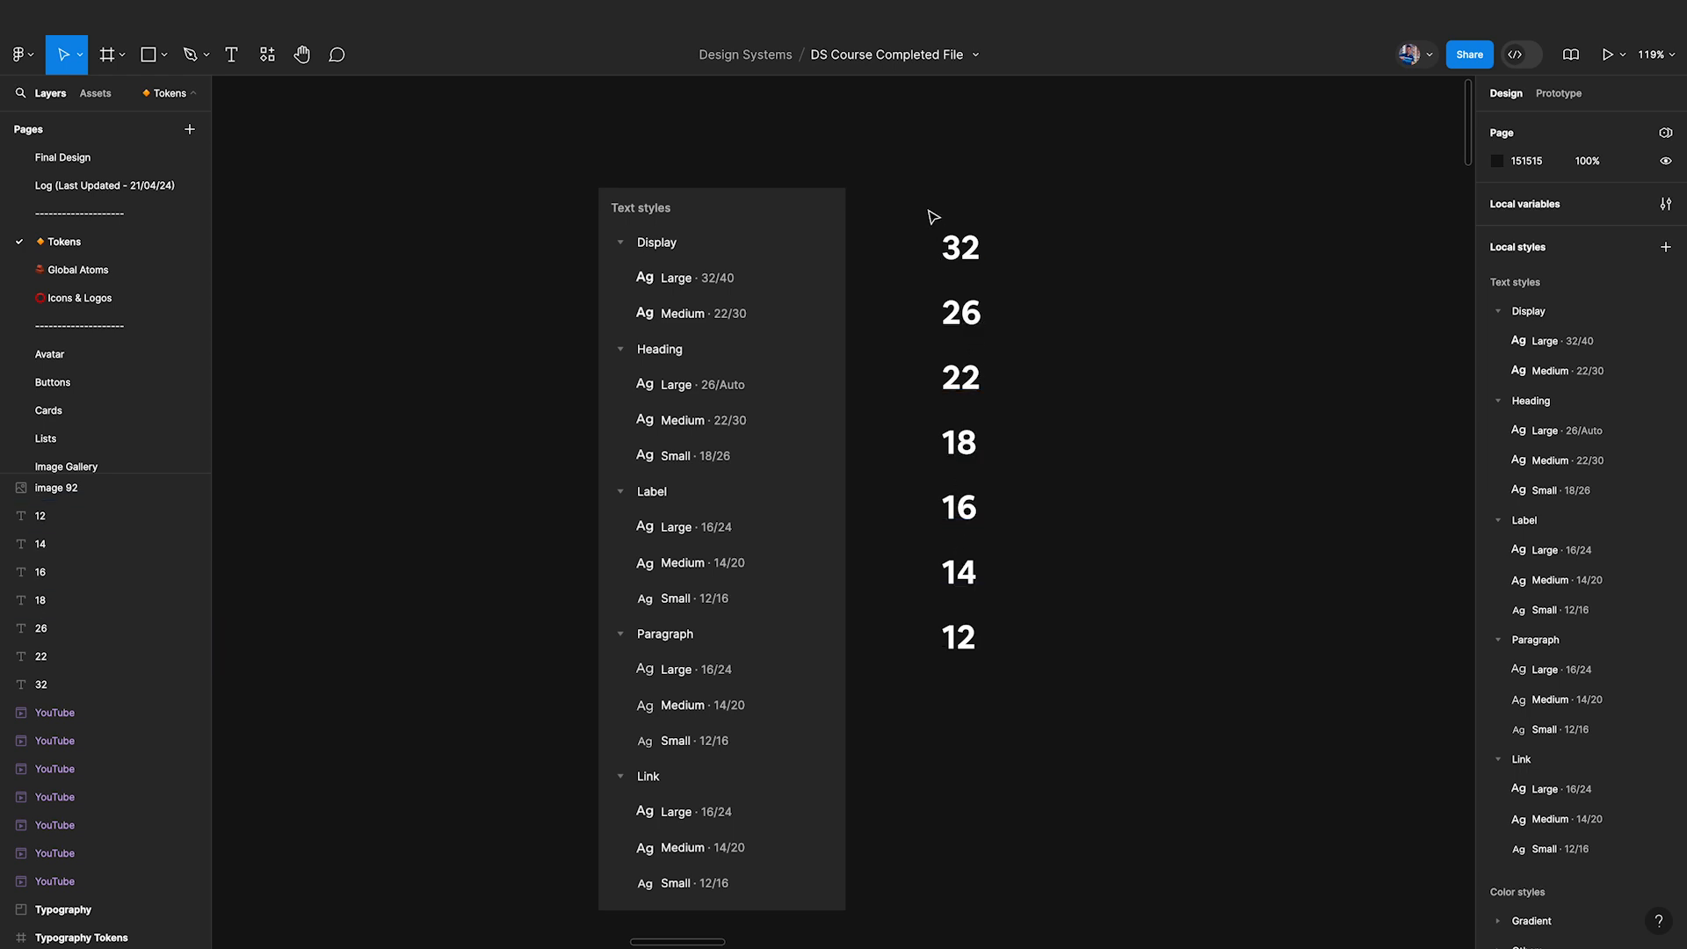
Duplicate the whole column of seven numbers to the right of the original, keeping the rows aligned.
left_click_drag(933, 217, 1017, 687)
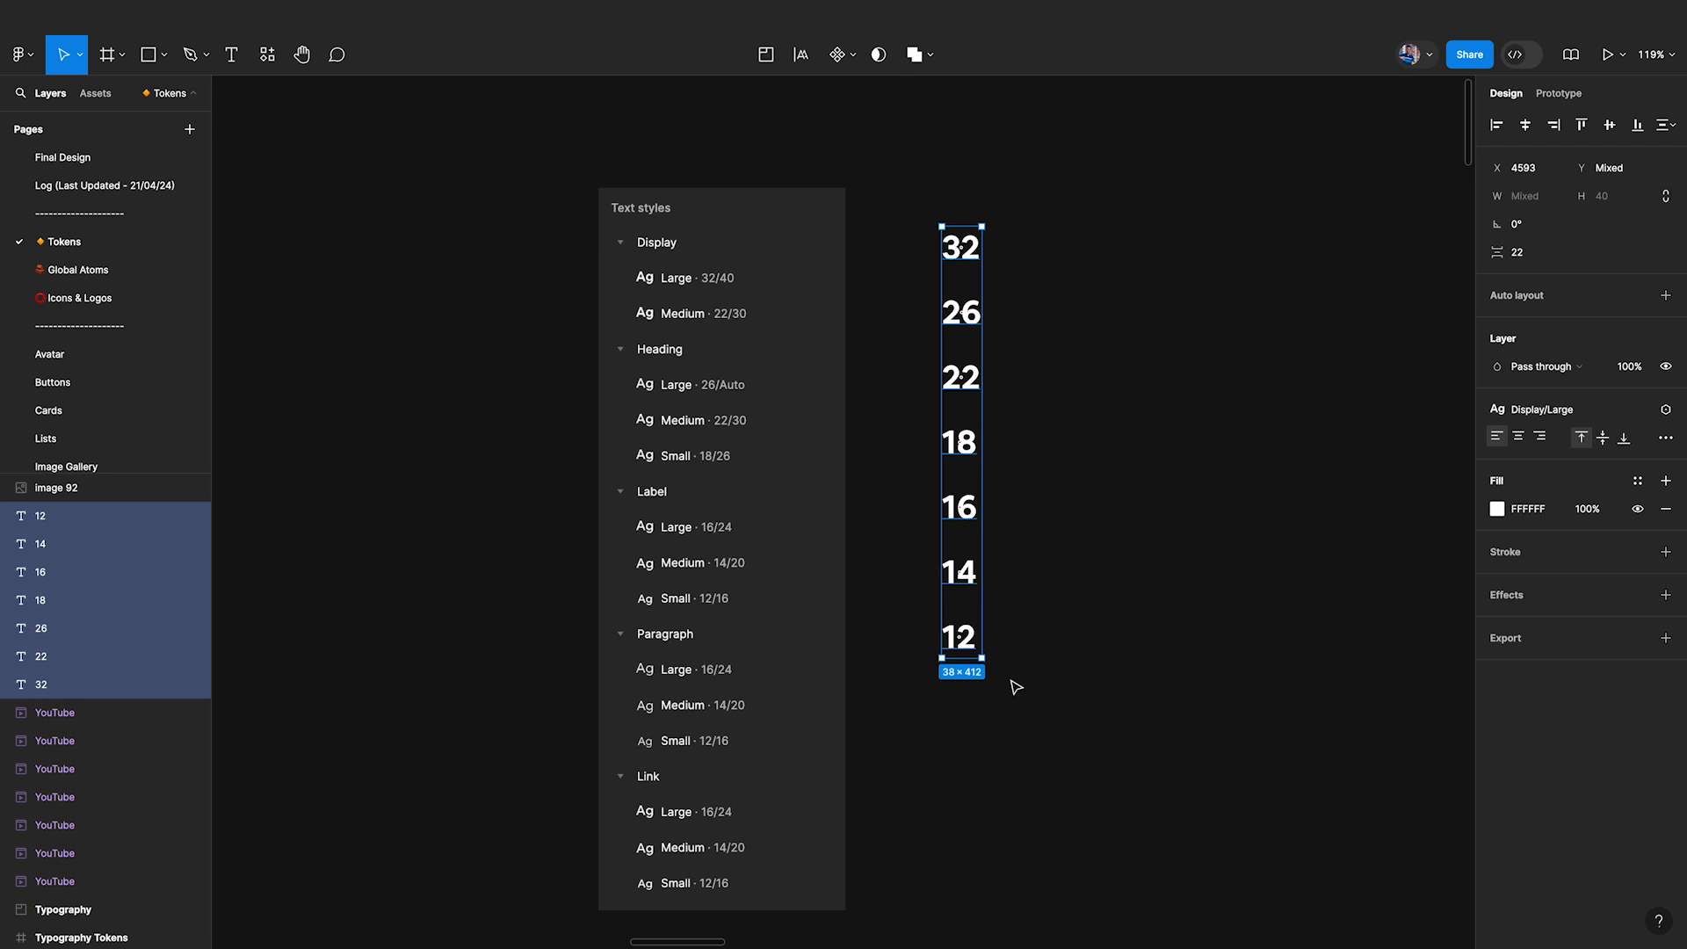
left_click_drag(963, 477, 1044, 478)
left_click(1145, 298)
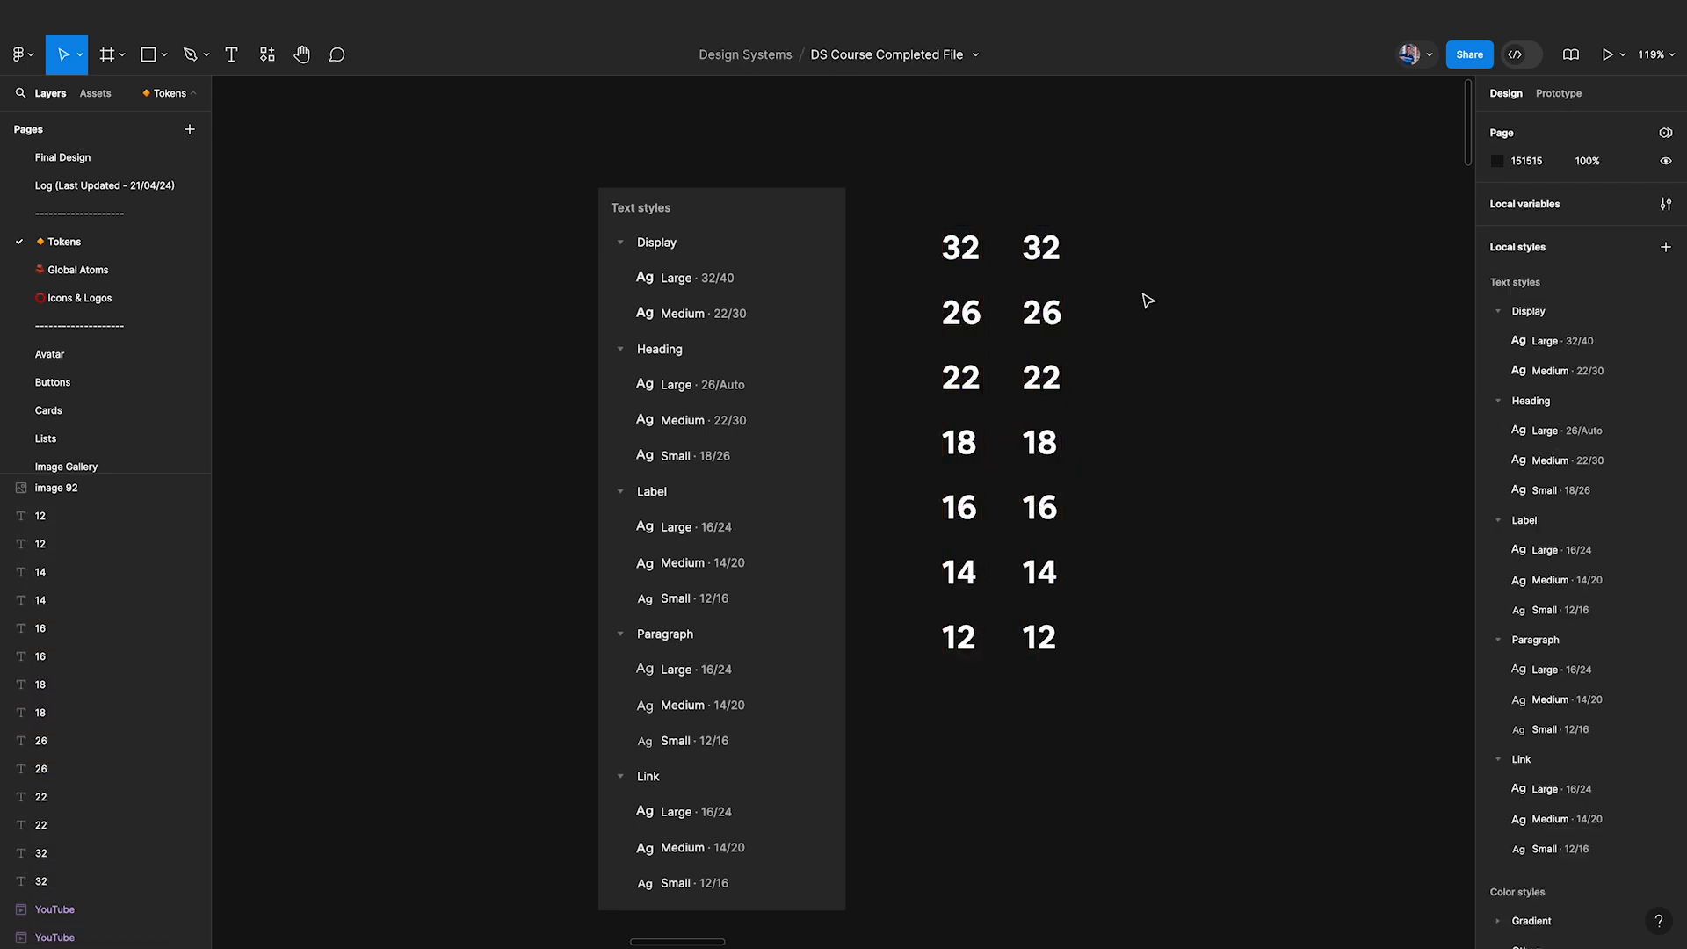
Duplicate the 12 of the second column below itself at equal spacing and change the copy to 10.
left_click_drag(1048, 638, 1057, 700)
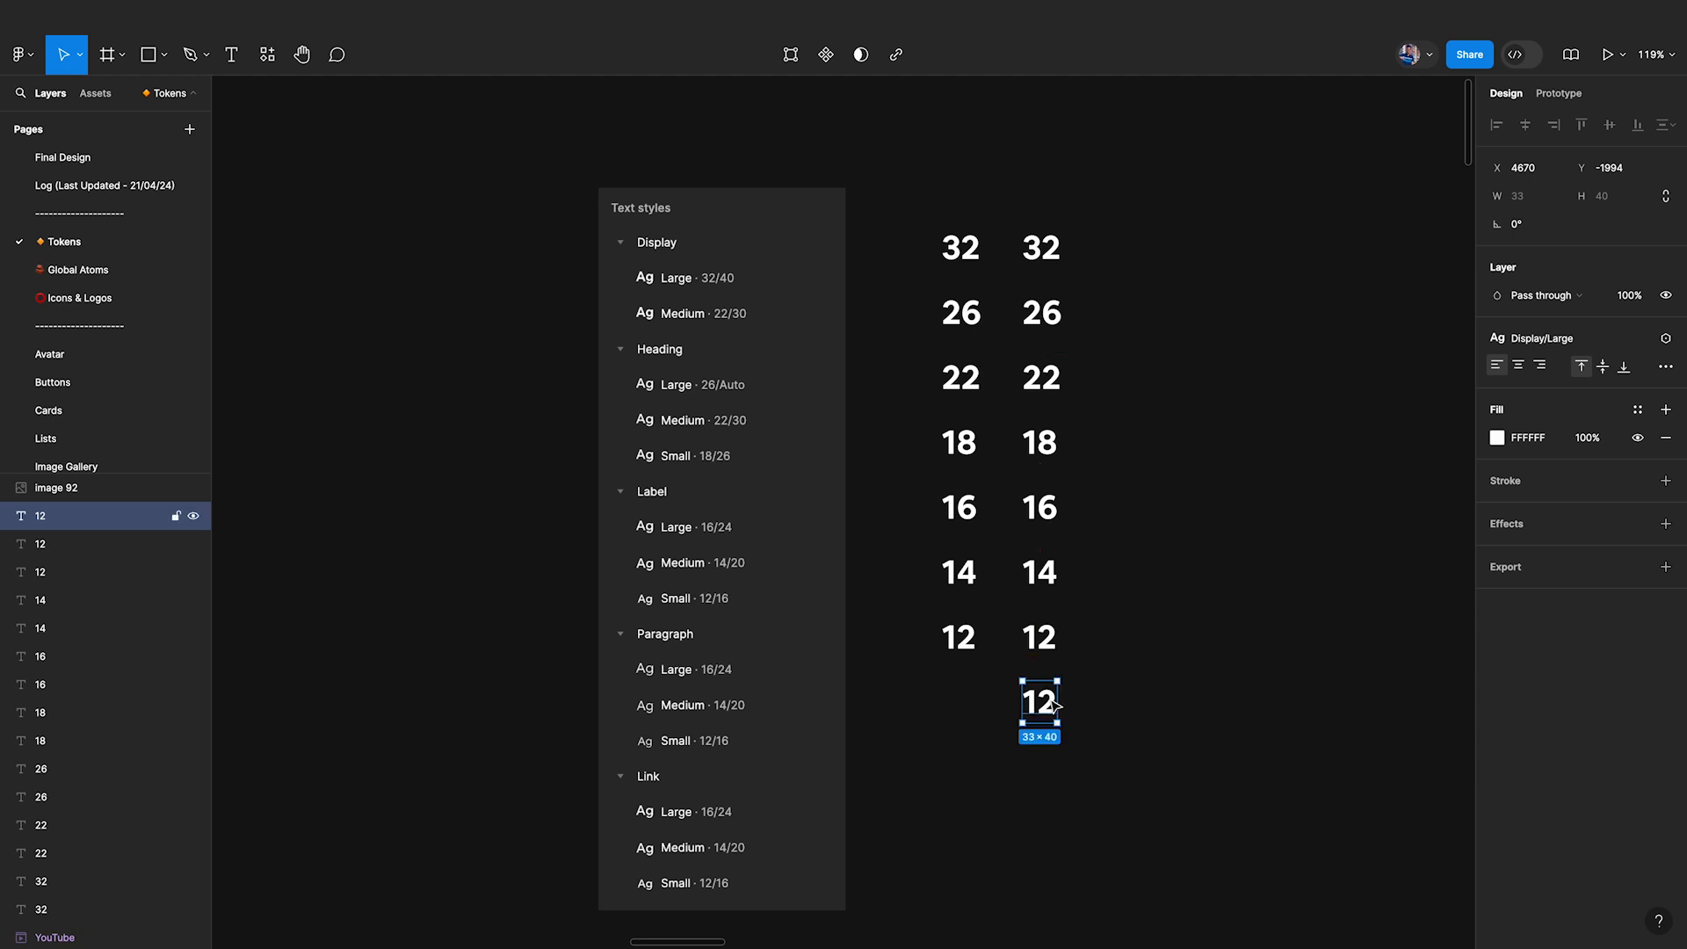
double_click(1054, 700)
type("10")
key("Escape")
left_click(1146, 681)
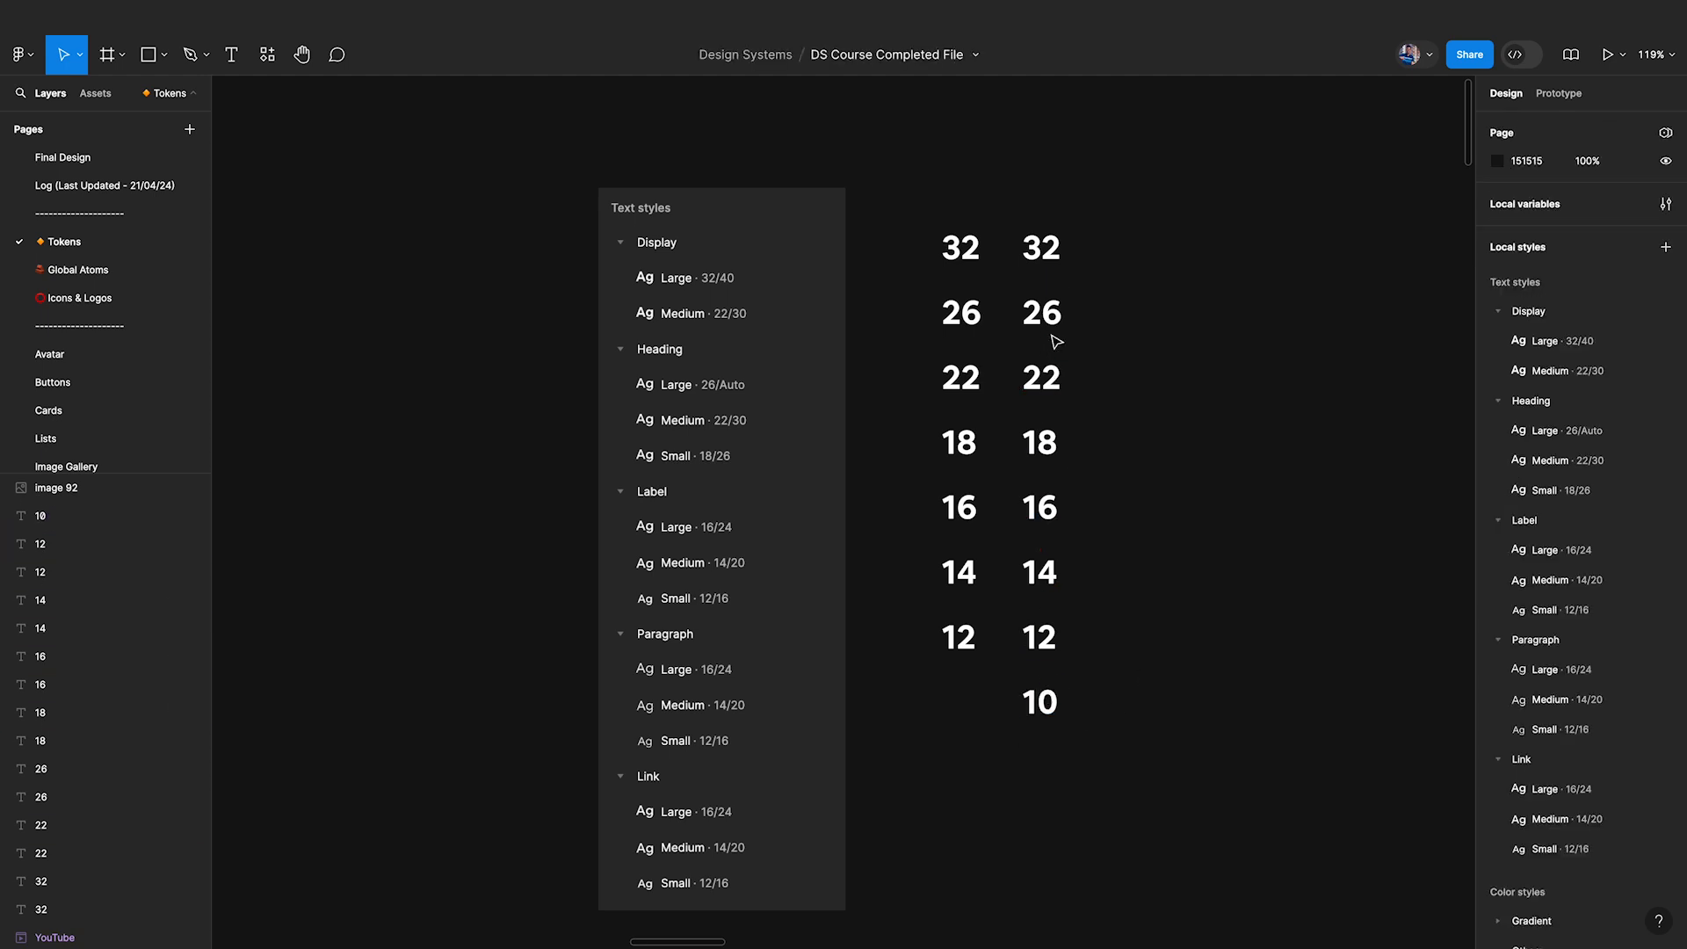
Move the second column's 32 and 26 up one row, and fill the gap with a copy of 26 changed to 24.
left_click(1050, 303)
left_click(1044, 250, "shift")
left_click_drag(1049, 293, 1045, 220)
key("ctrl+z")
mouse_move(1054, 278)
left_mouse_down()
mouse_move(1058, 207)
mouse_move(1054, 312)
left_mouse_up()
left_click(1119, 212)
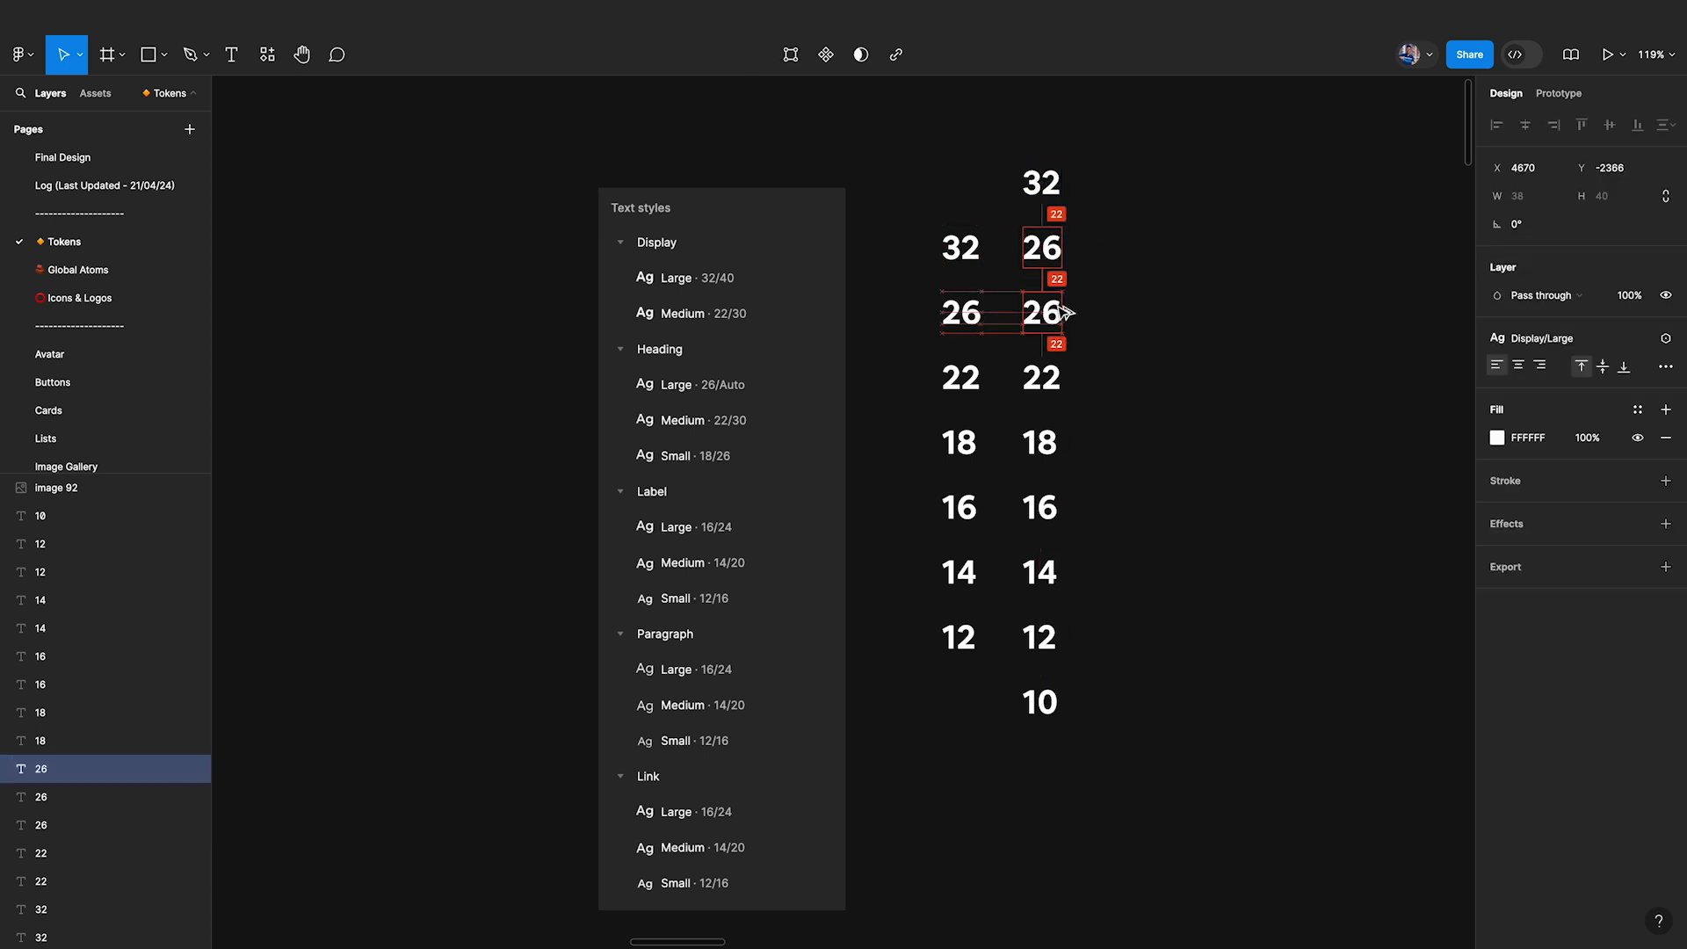
double_click(1054, 312)
type("24")
left_click(1122, 291)
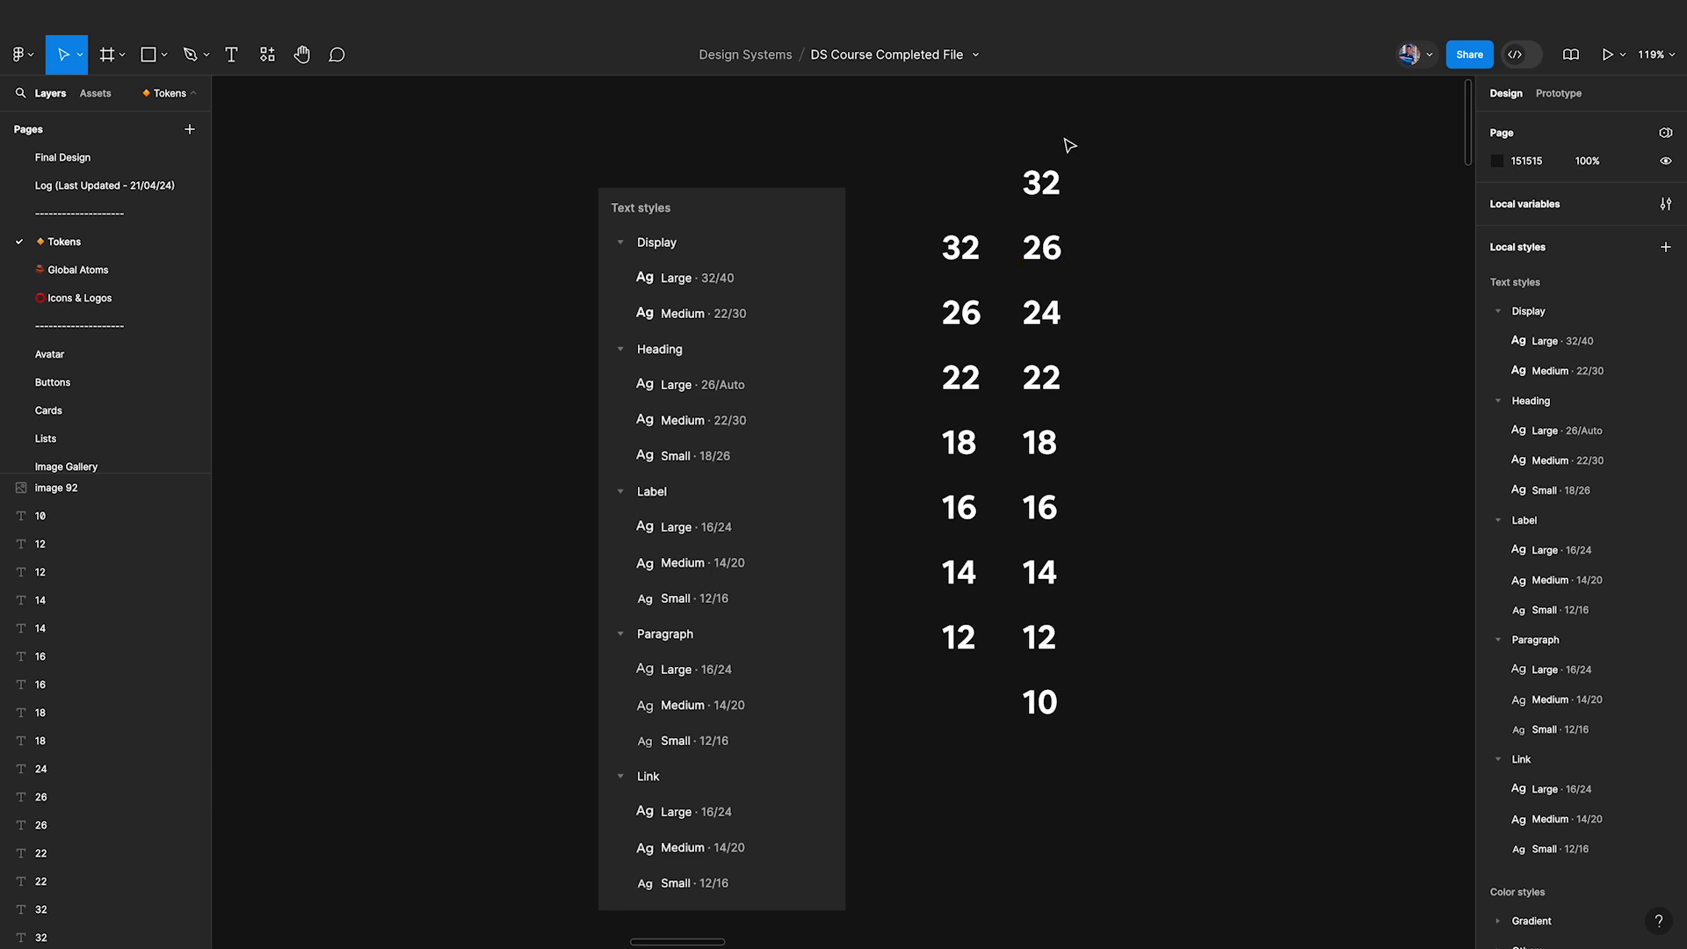
Add a 28 between the 32 and 26 of the second column by duplicating the 32, keeping its opacity at 100%.
scroll(1058, 185, "up", 2)
mouse_move(1046, 218)
left_mouse_down()
mouse_move(1046, 156)
mouse_move(1039, 228)
left_mouse_up()
key("2")
key("8")
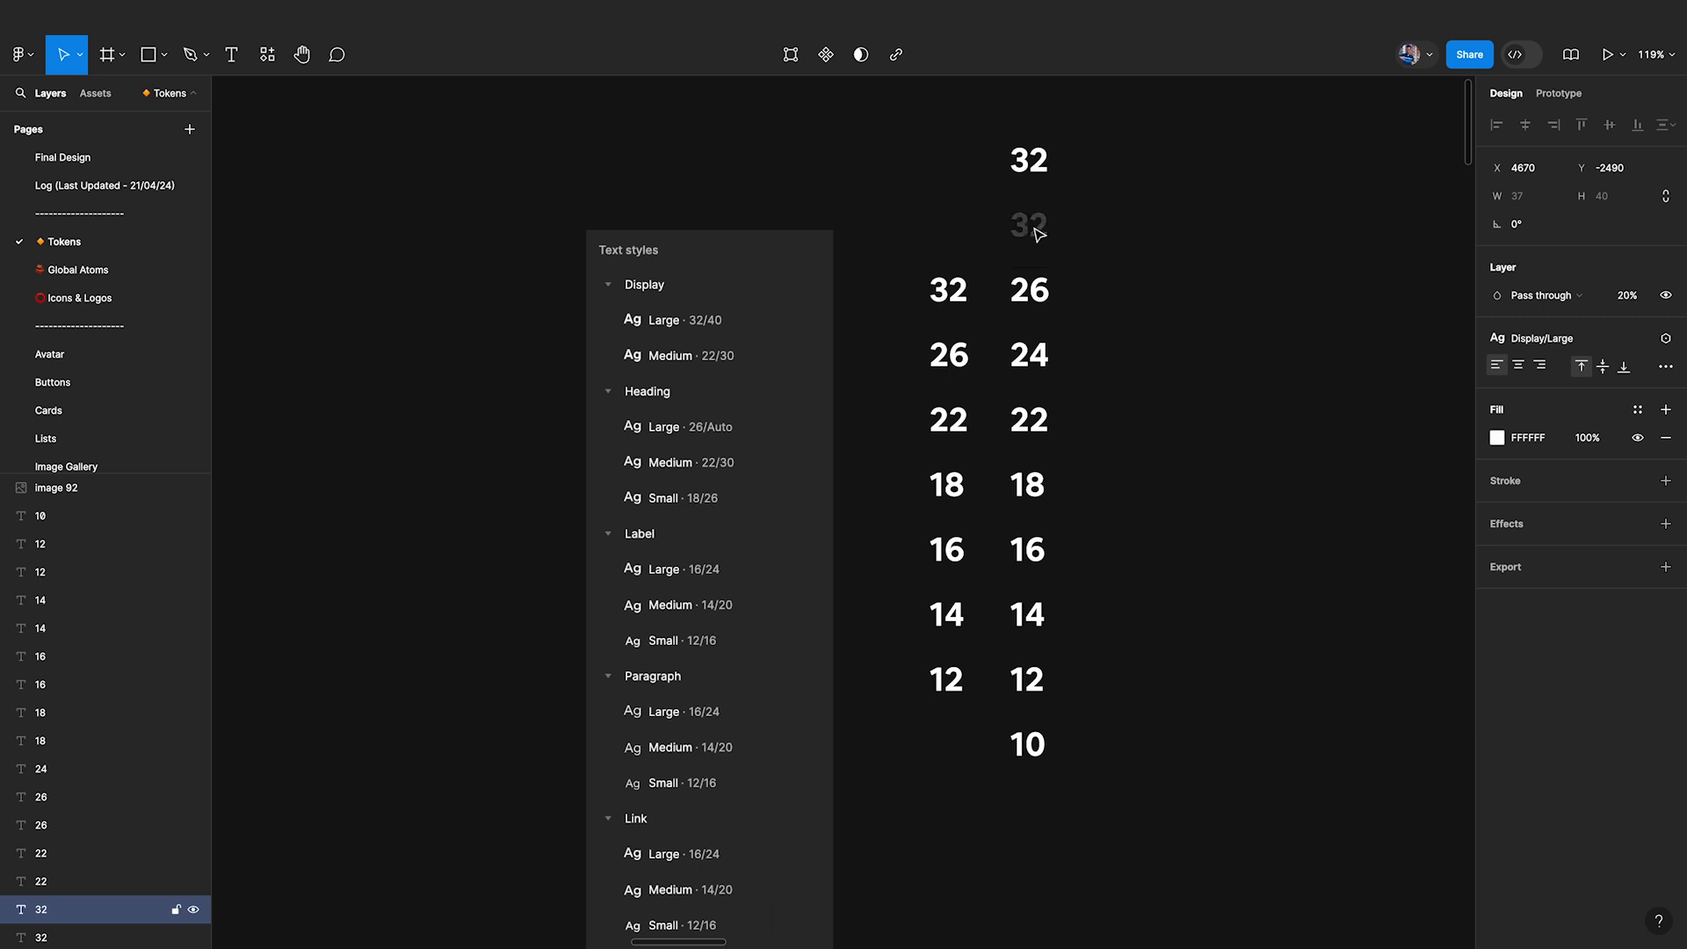
key("2")
double_click(1029, 225)
type("28")
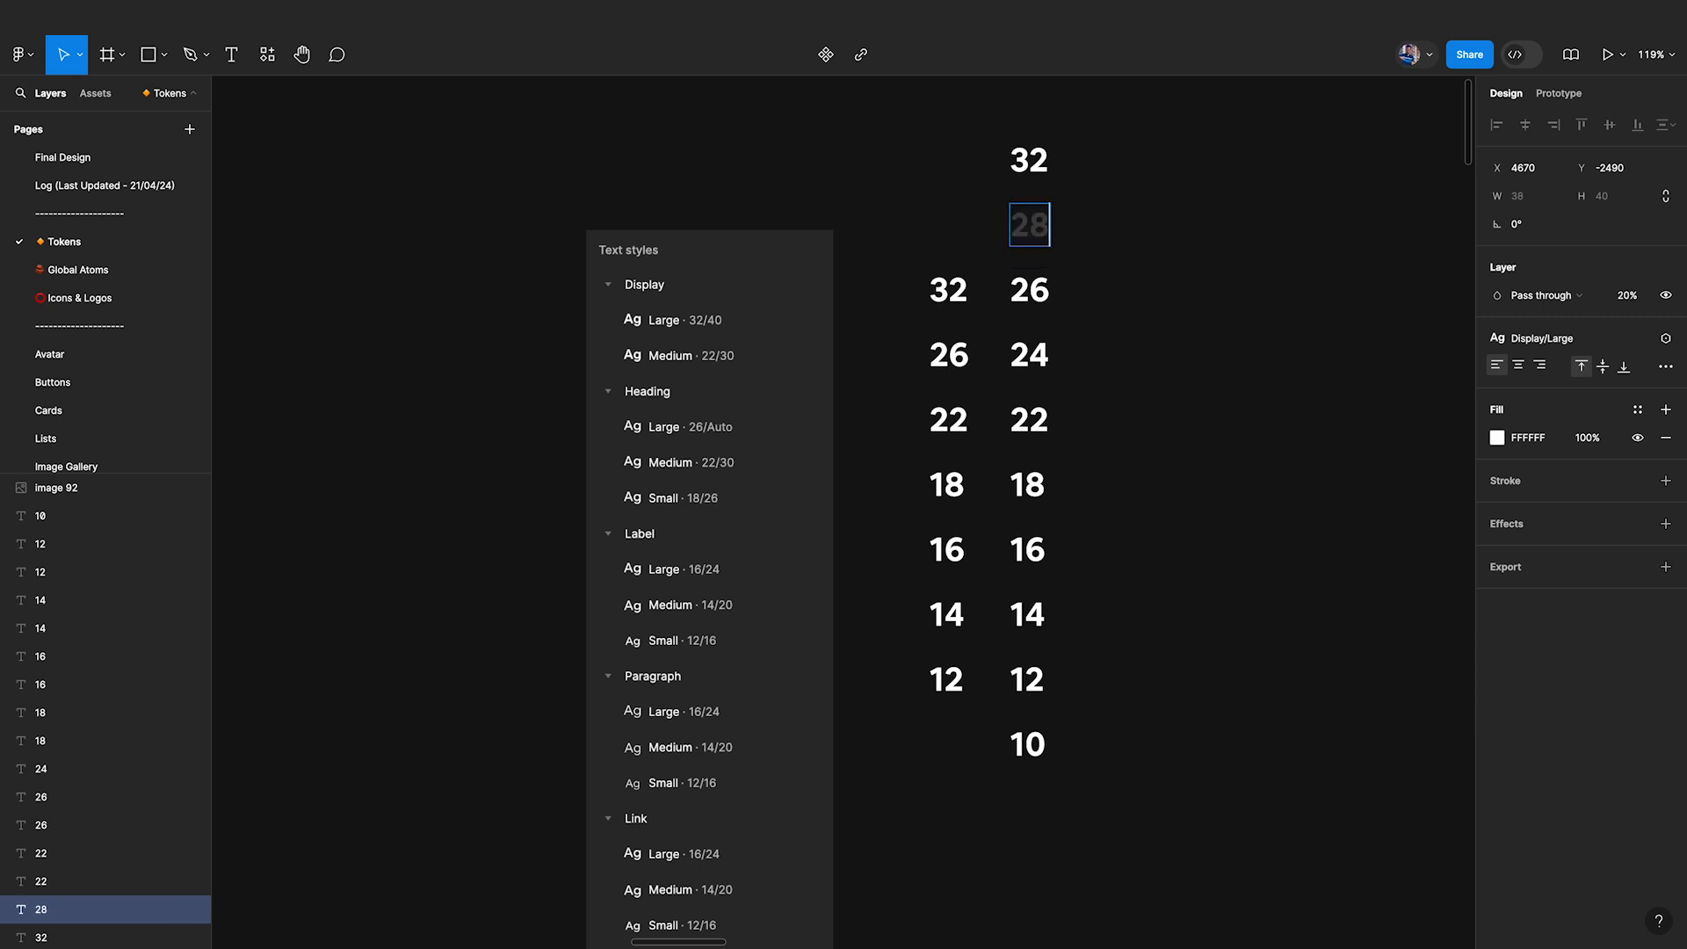
key("Escape")
key("0")
left_click(1079, 160)
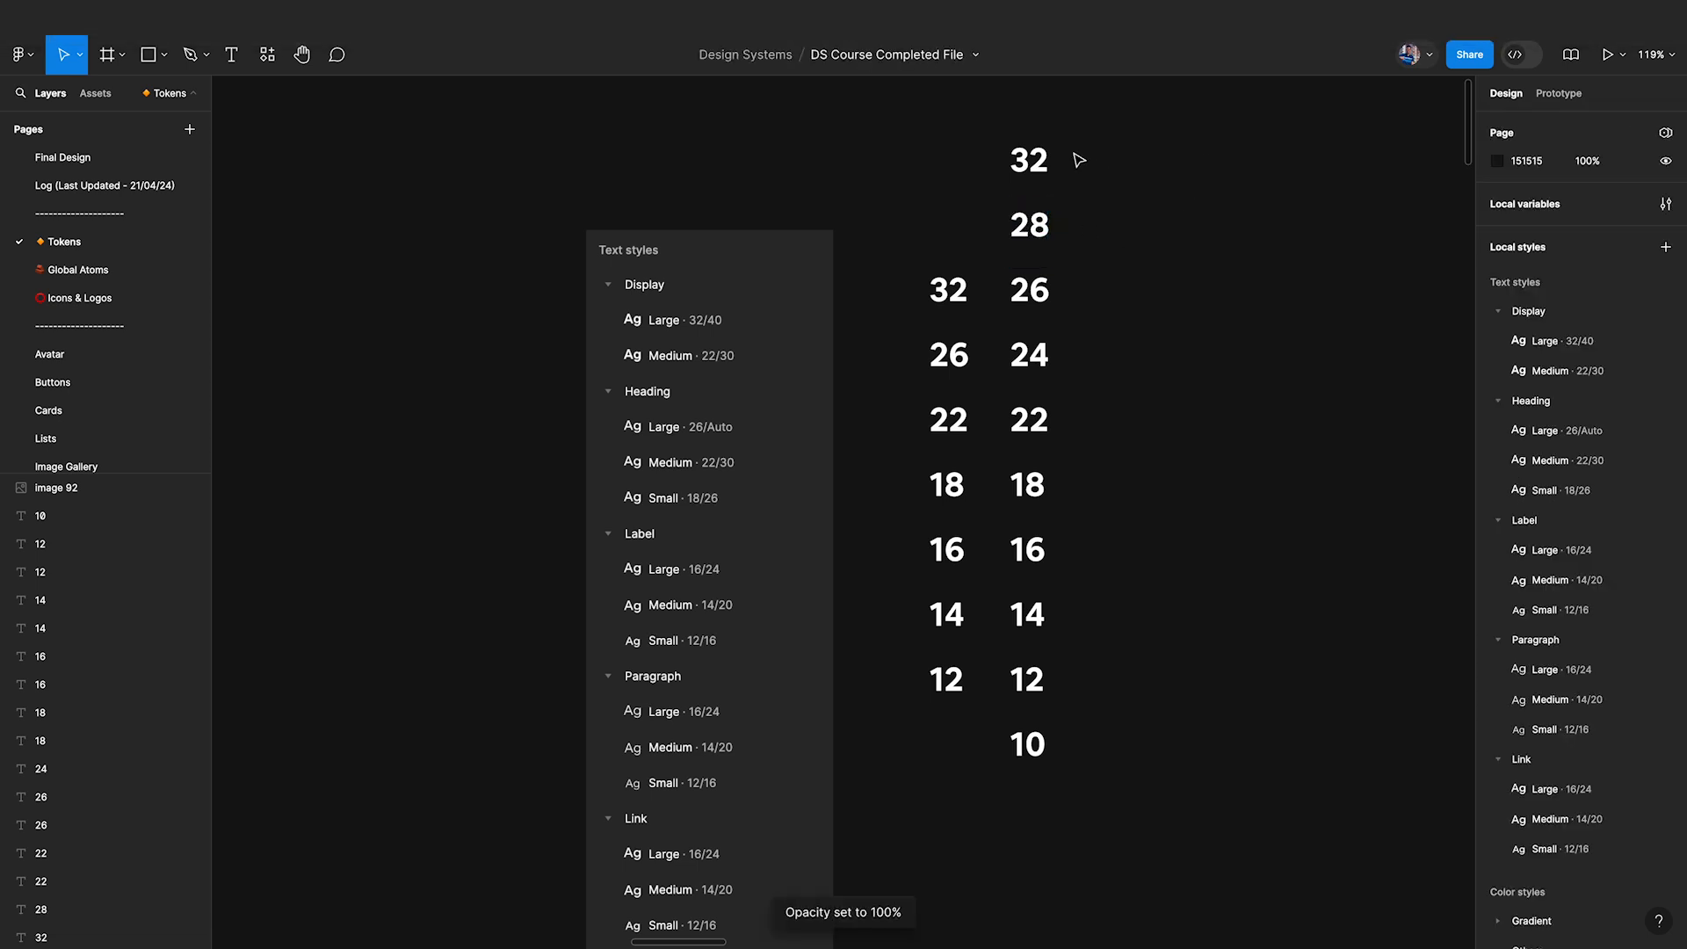
mouse_move(1003, 122)
left_mouse_down()
mouse_move(1113, 884)
mouse_move(985, 207)
mouse_move(1003, 112)
left_mouse_up()
left_click(1140, 857)
left_click(1141, 180)
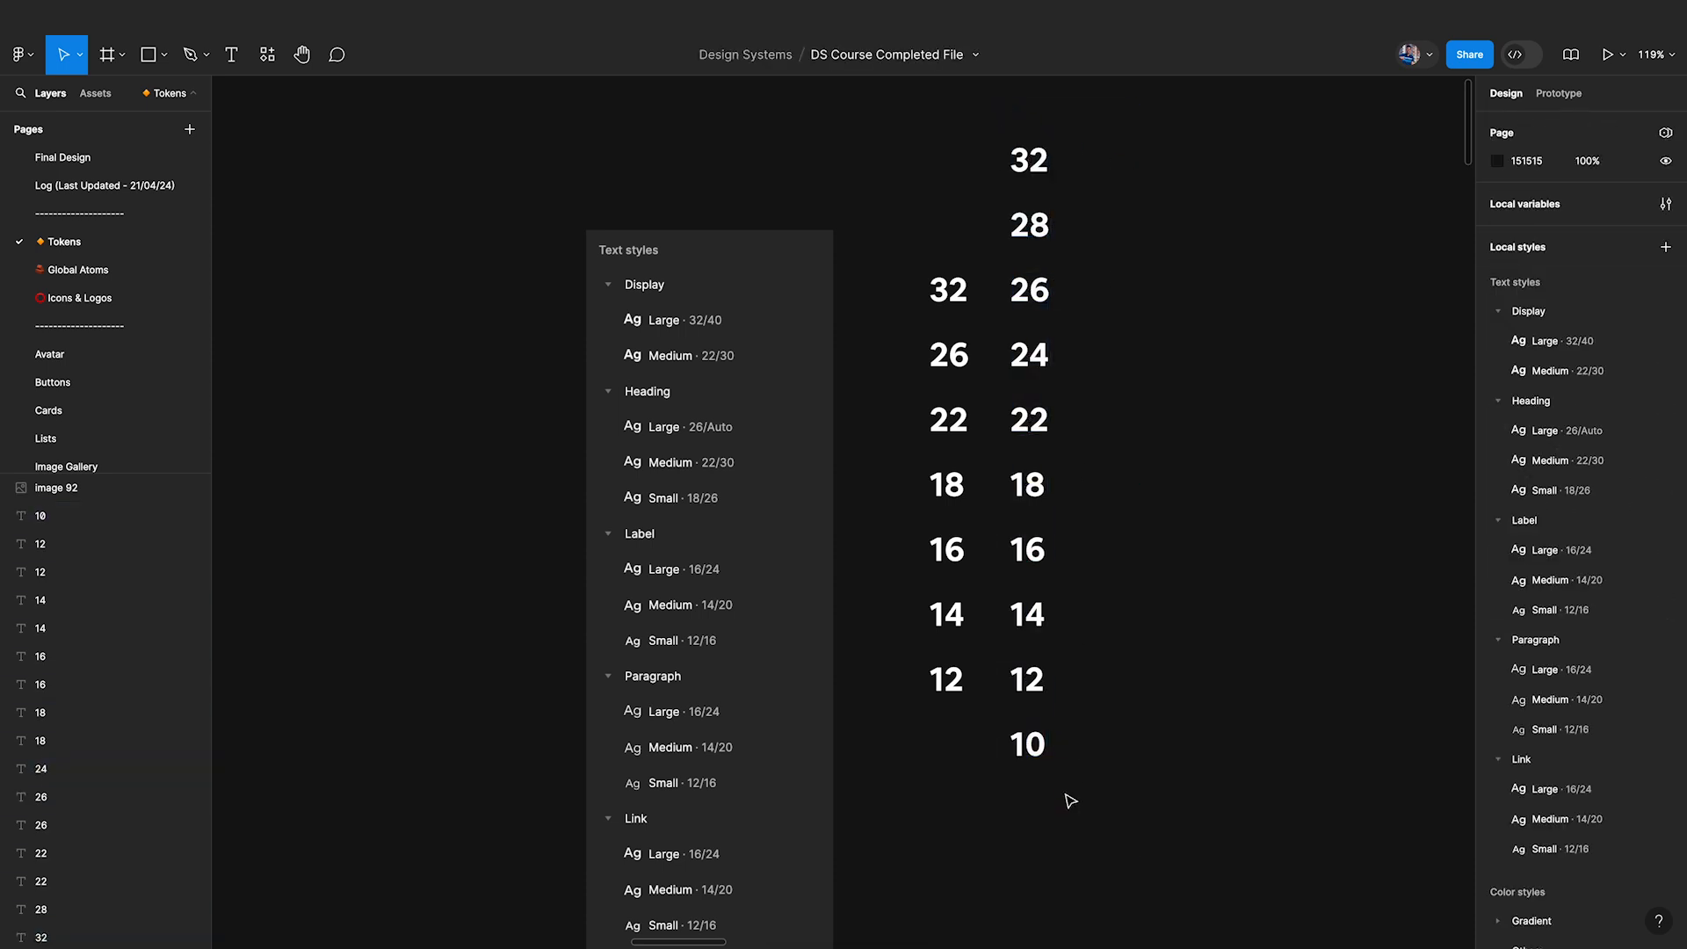
left_click_drag(1070, 806, 999, 132)
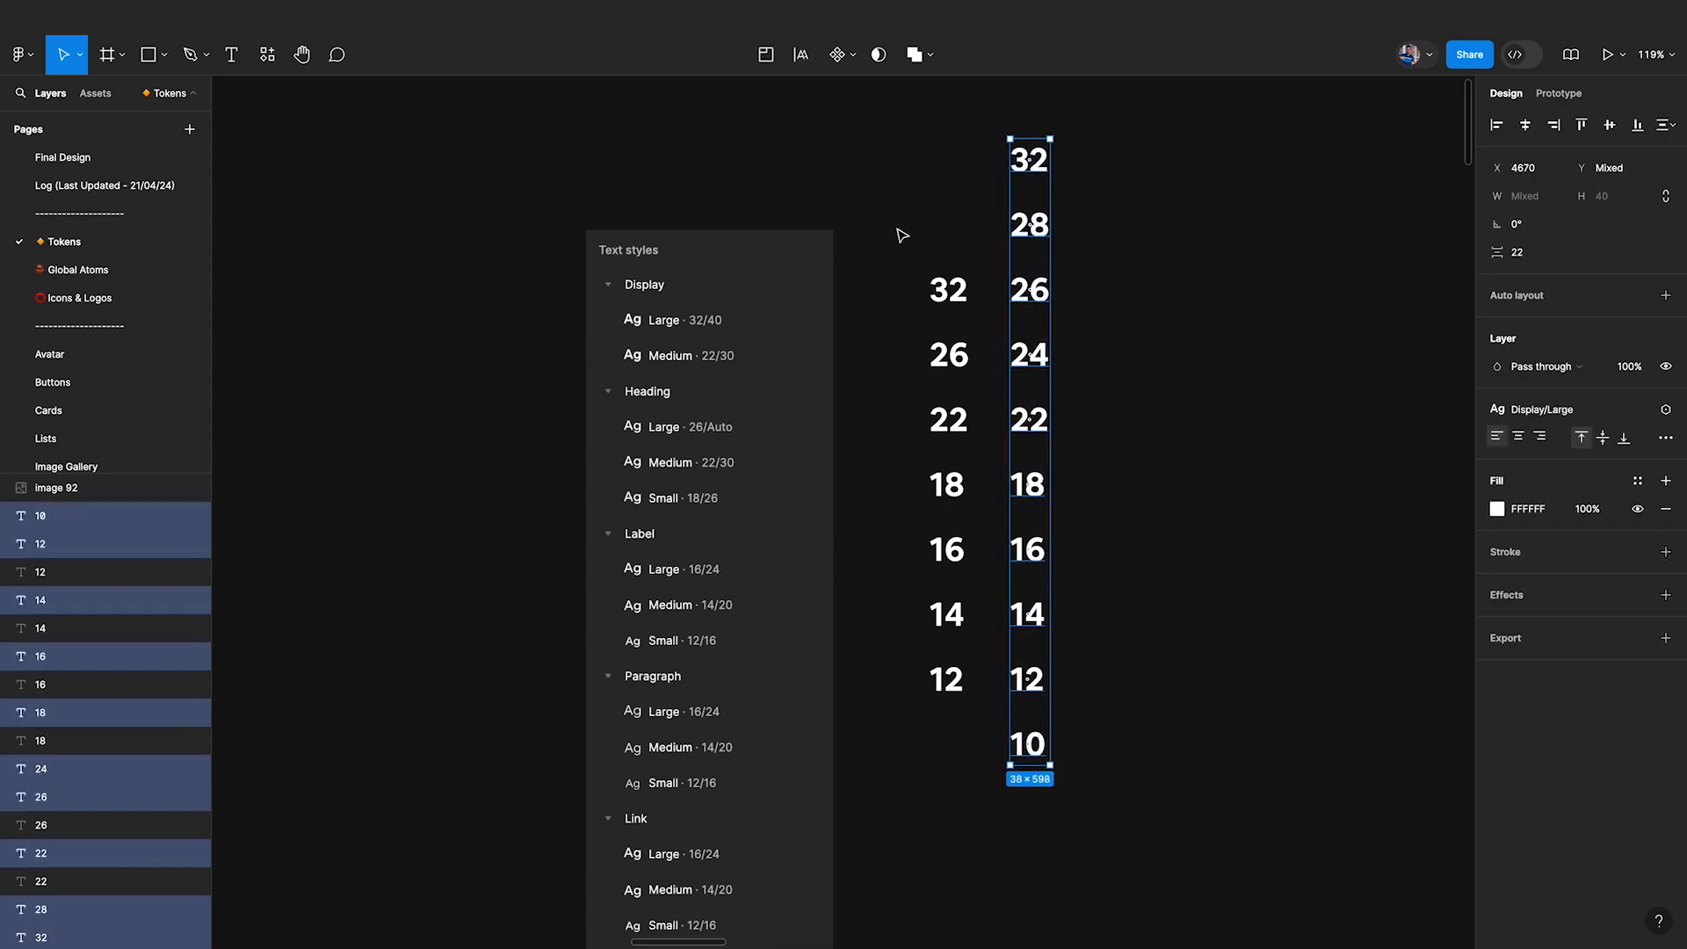
left_click_drag(888, 236, 991, 772)
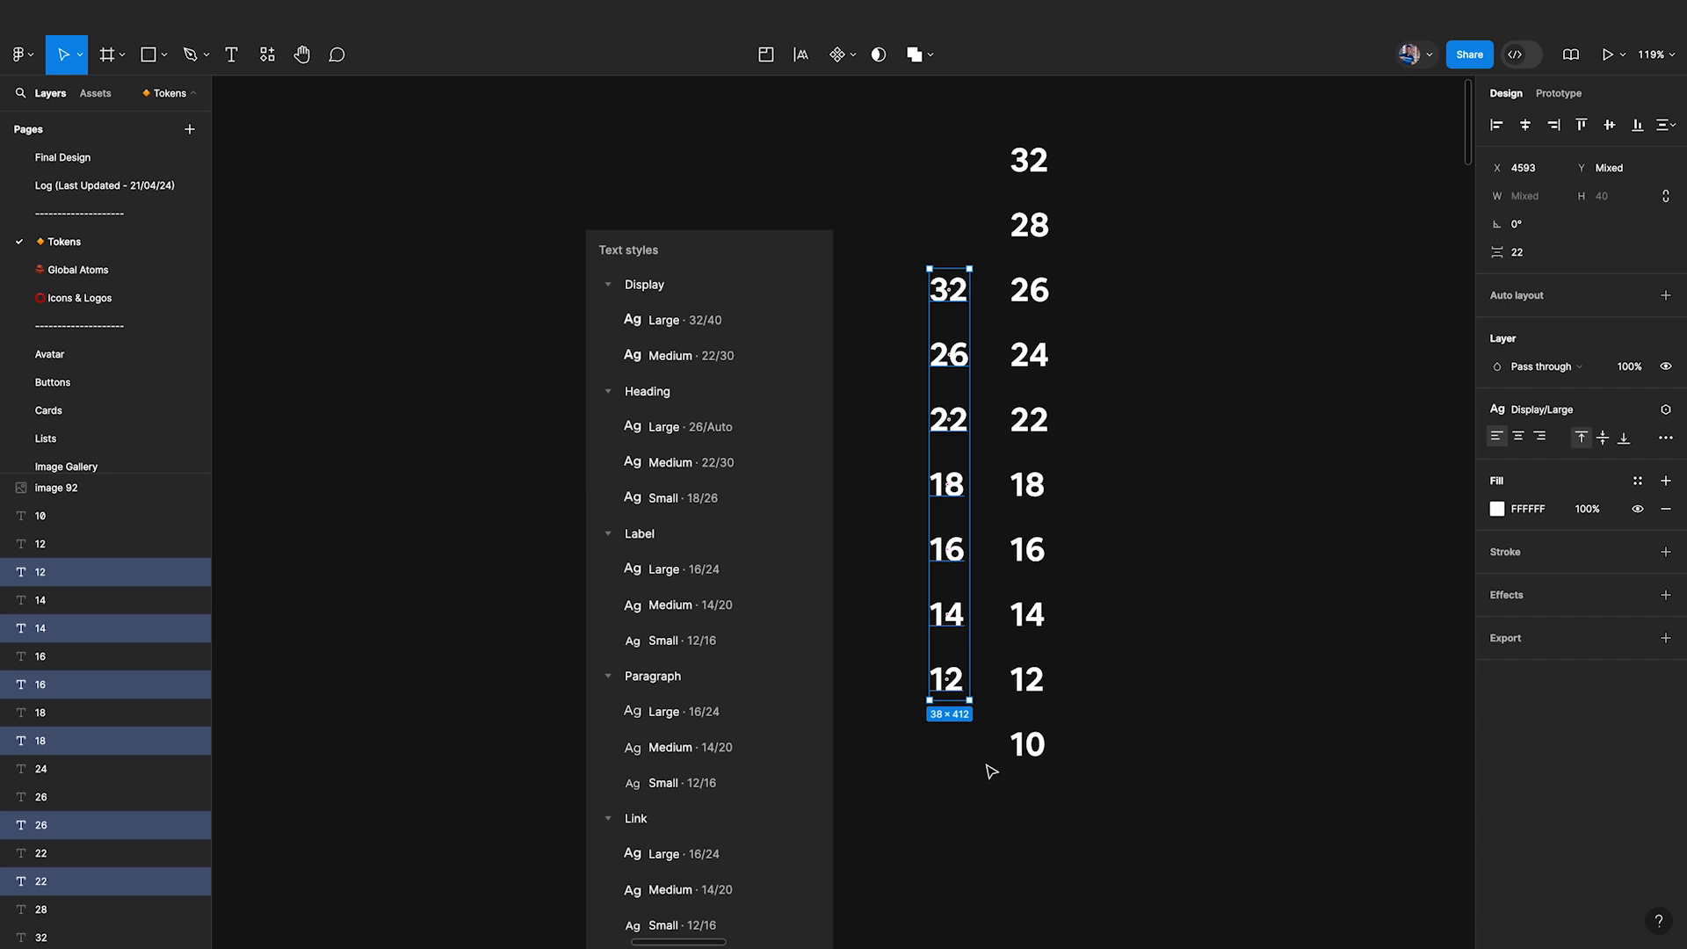
left_click(958, 143)
left_click_drag(905, 145, 999, 857)
left_click(1156, 342)
Change the fill of the 10 in the second column to the red FF6868.
left_click(1037, 237)
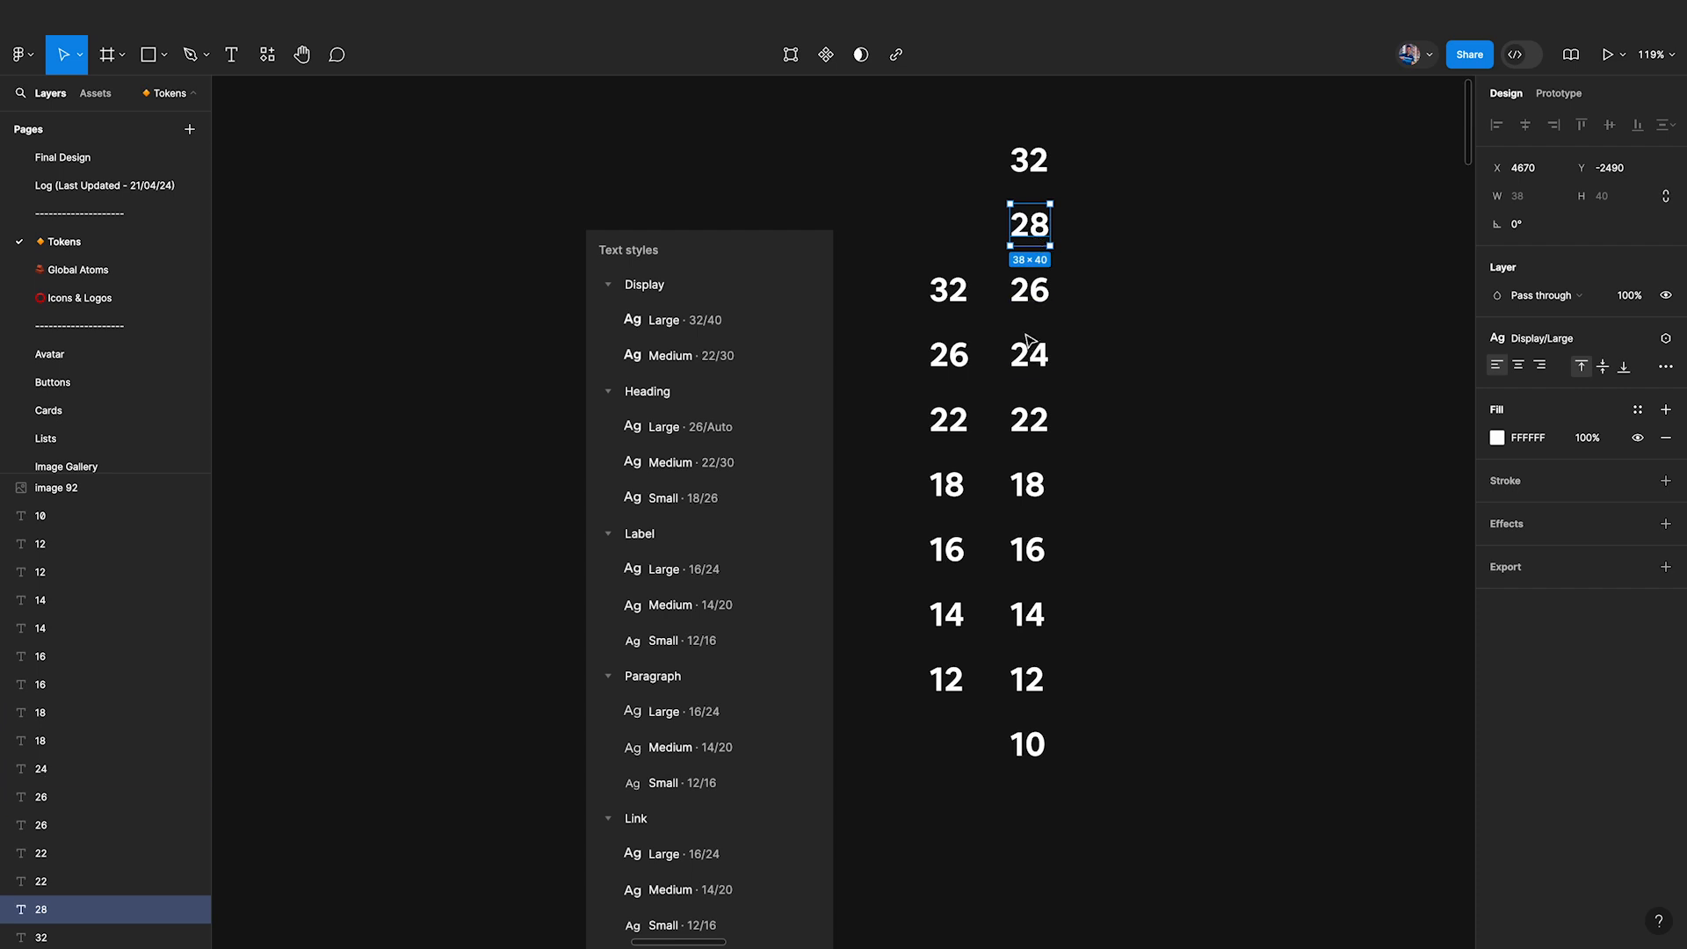
left_click(1038, 362)
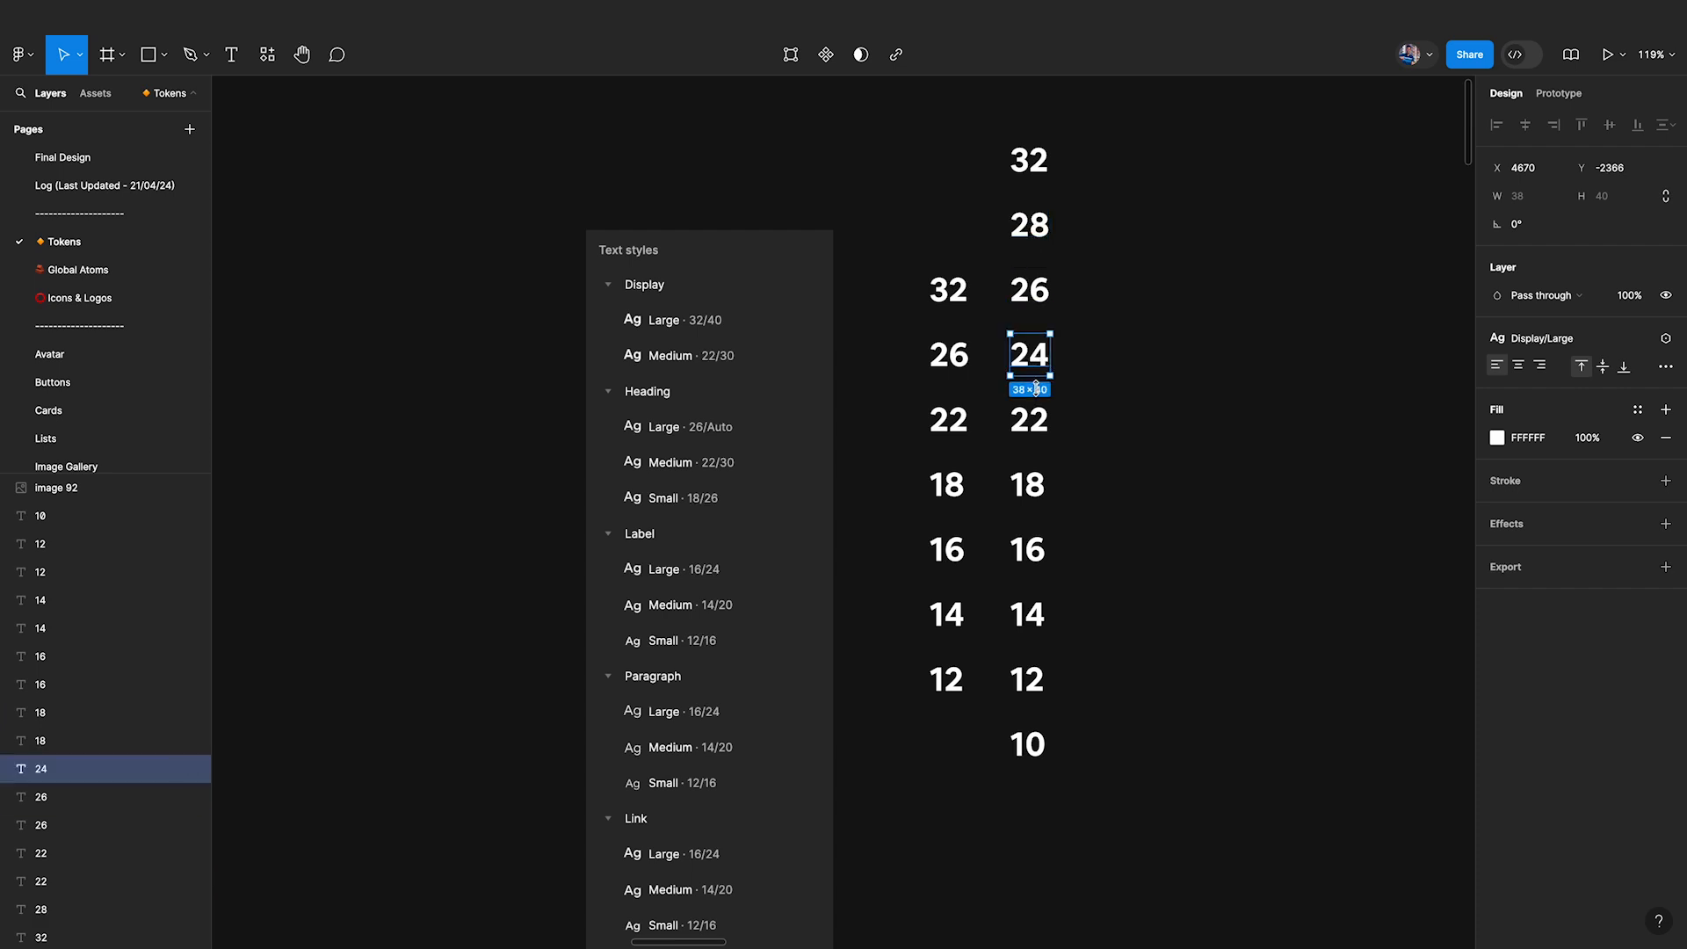
left_click(1035, 733)
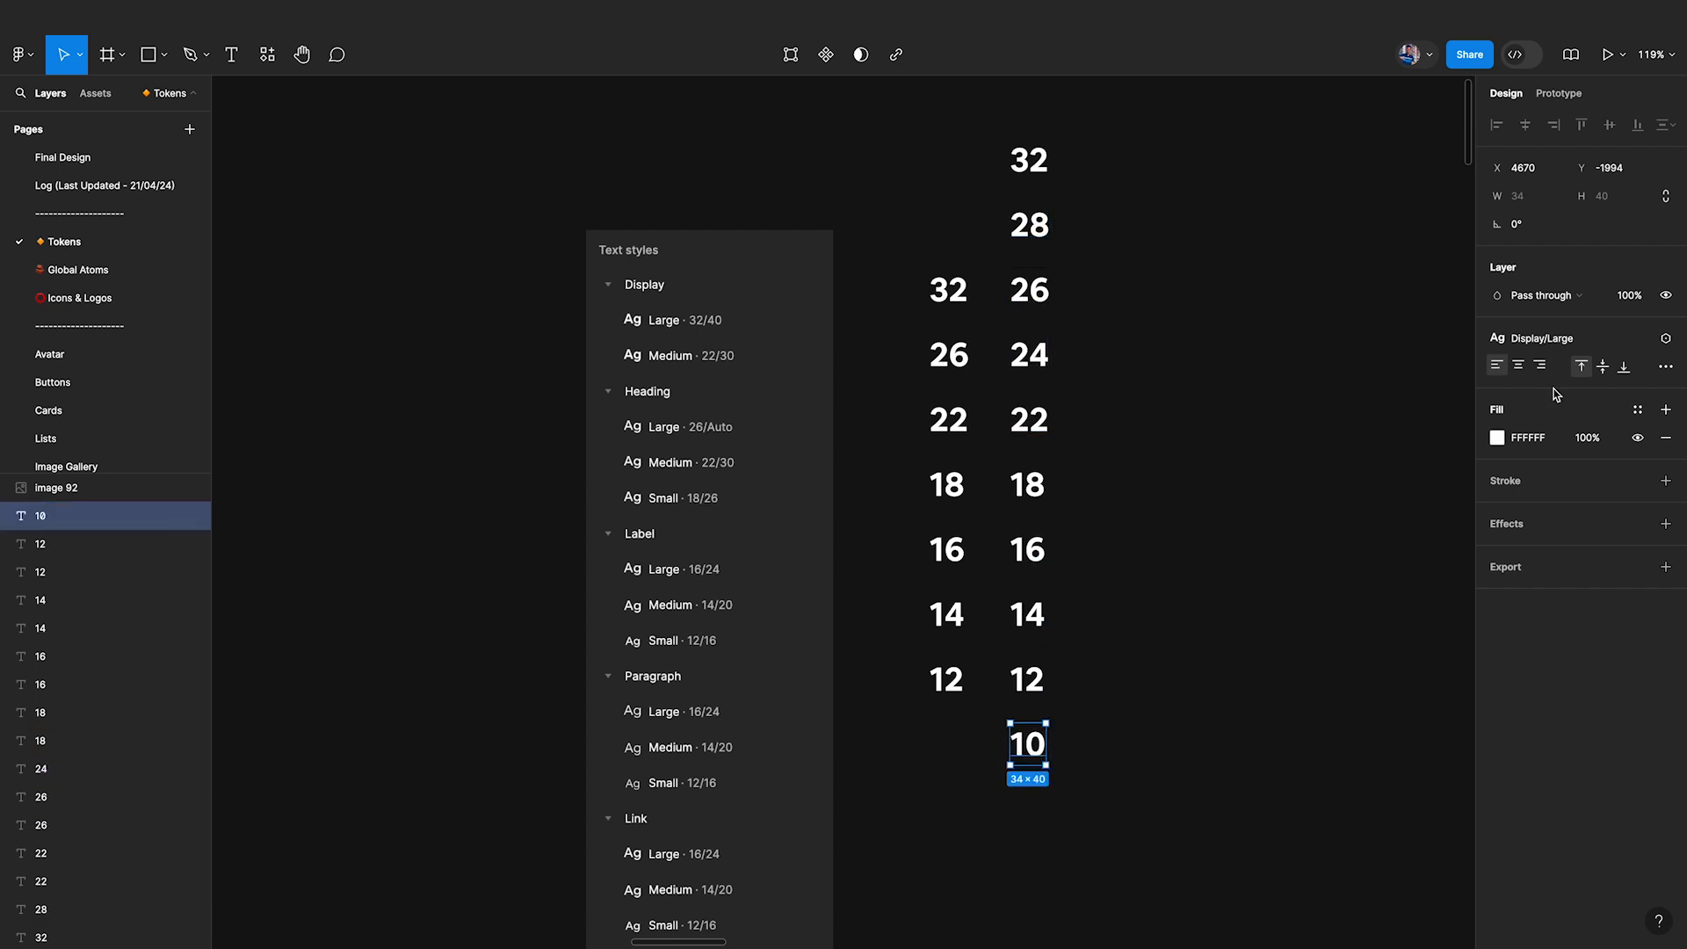
left_click(1497, 437)
left_click_drag(1357, 571, 1386, 413)
left_click(1162, 341)
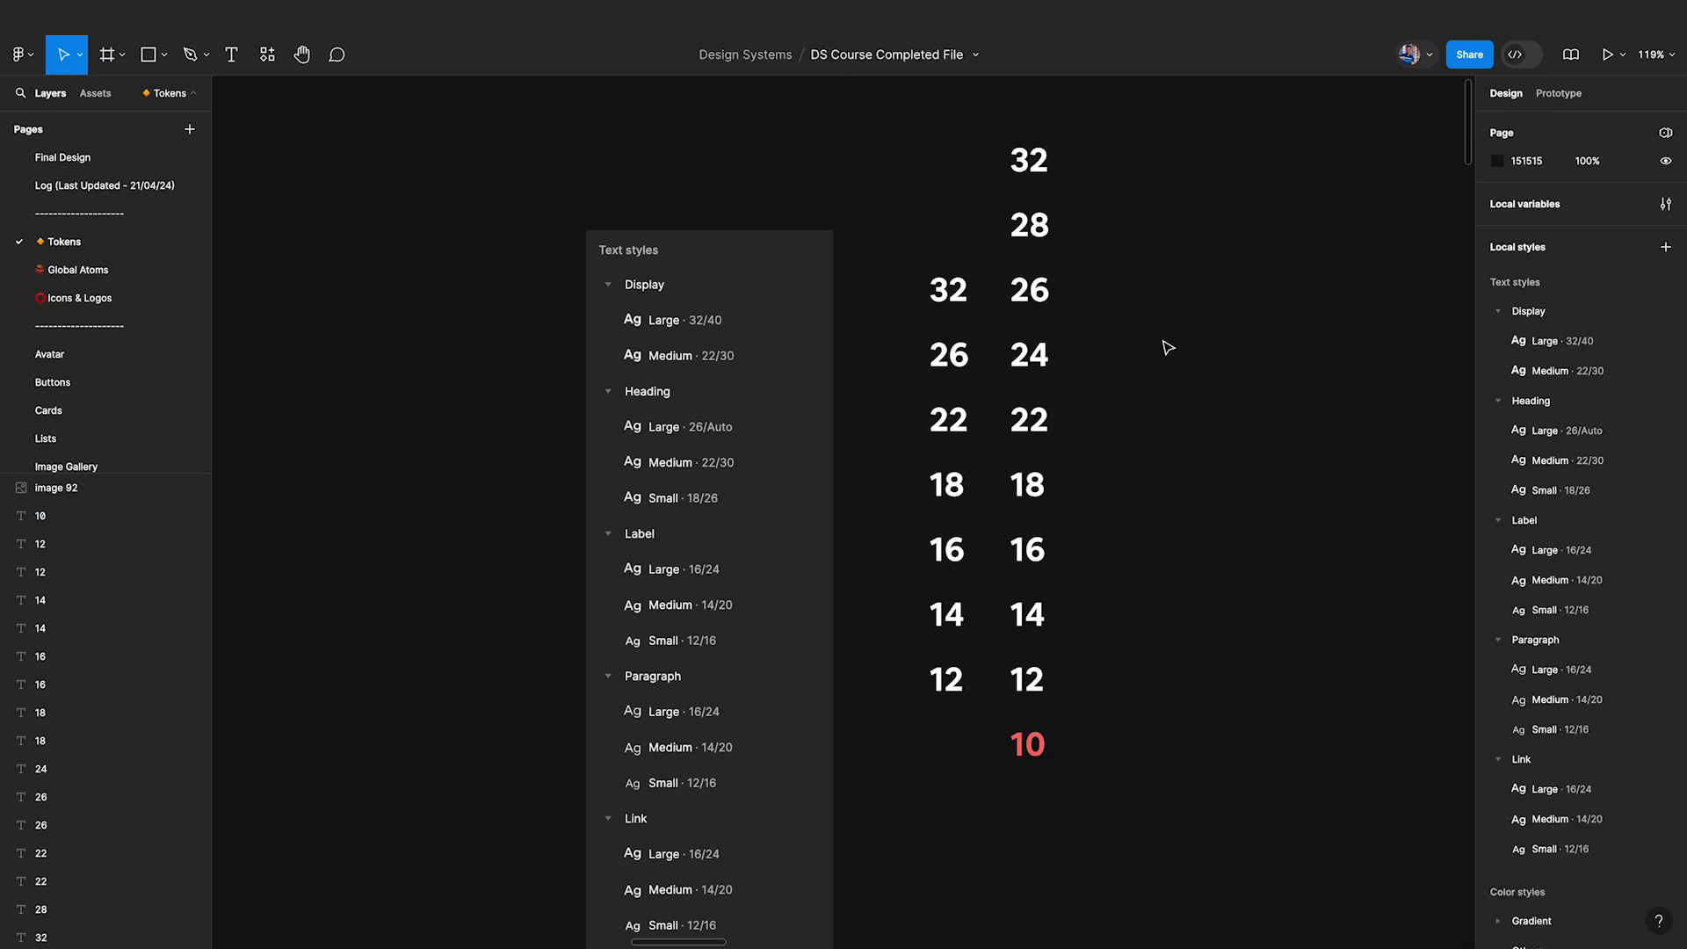
Apply the red FF6868 of the 10 to the 24 and 28 texts in the second column.
left_click(1030, 354)
left_click(1029, 225, "shift")
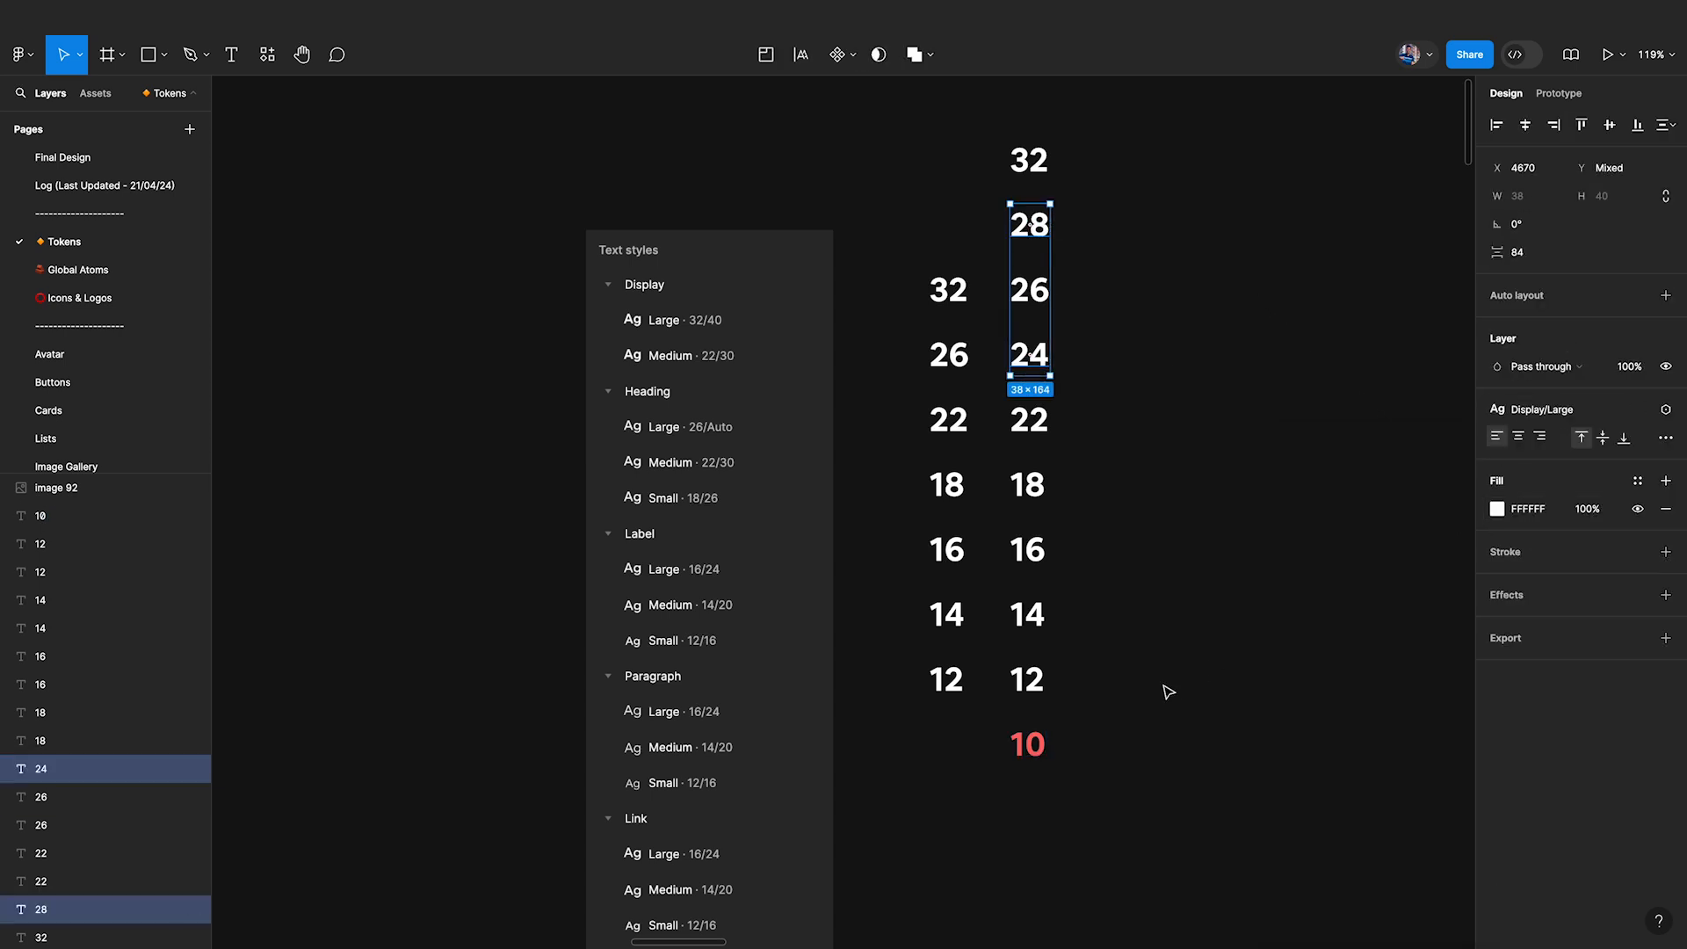
left_click(1028, 744, "shift")
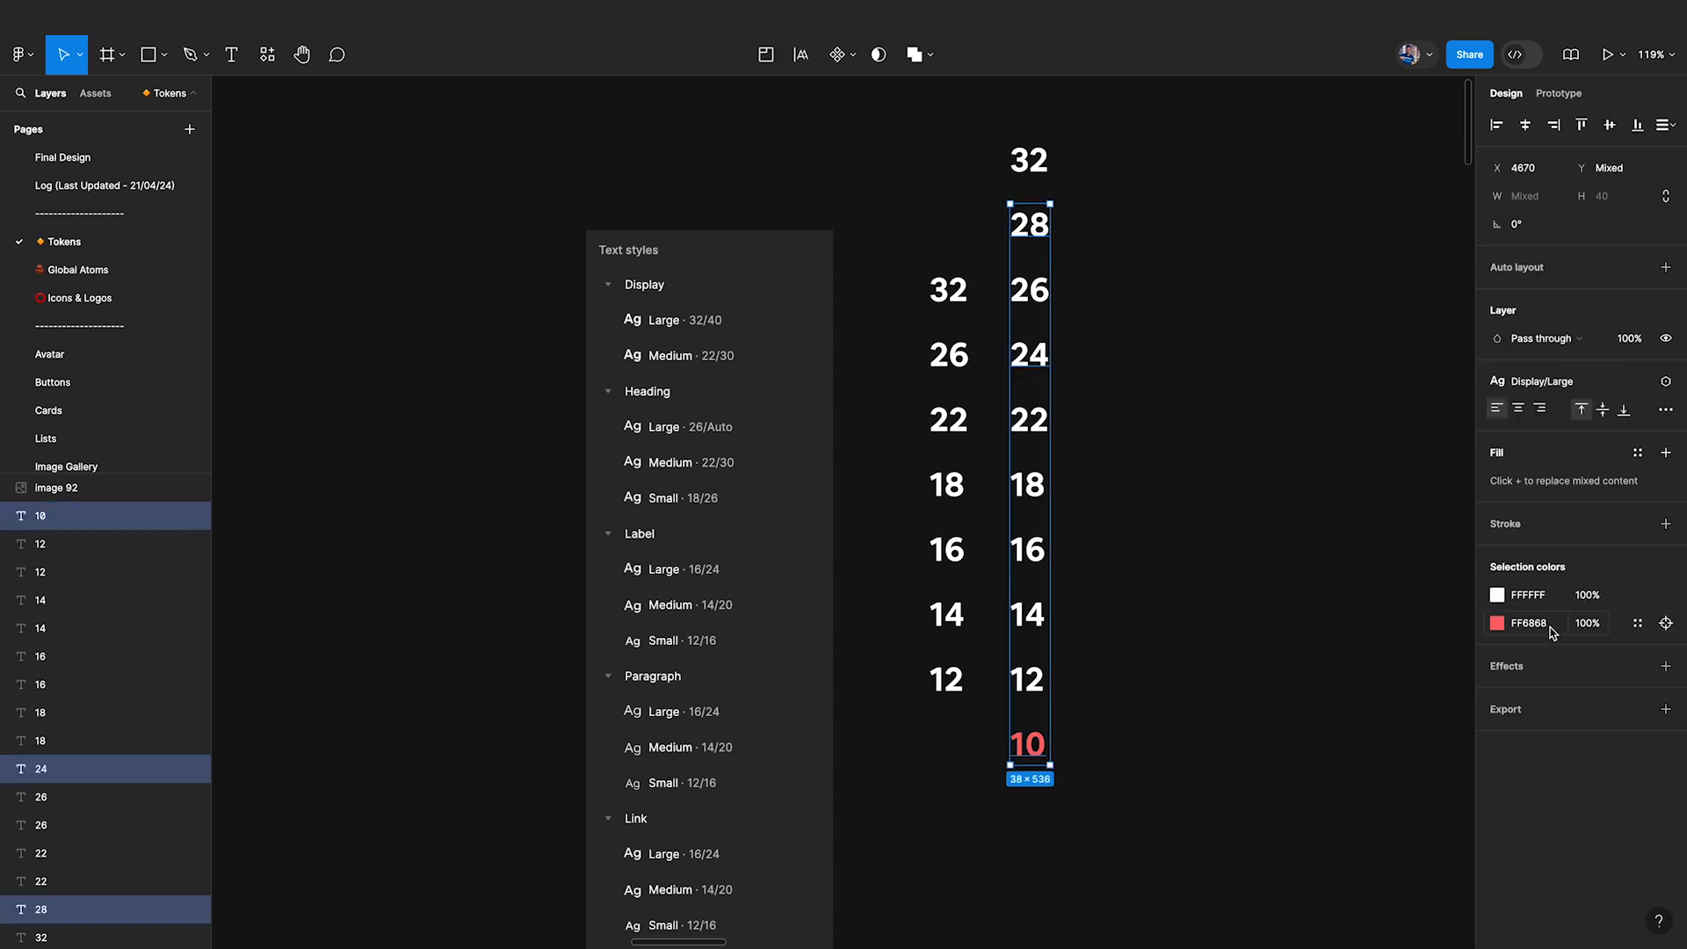
left_click(1550, 626)
key("super+c")
left_click(1546, 597)
key("super+v")
key("Return")
left_click(1336, 467)
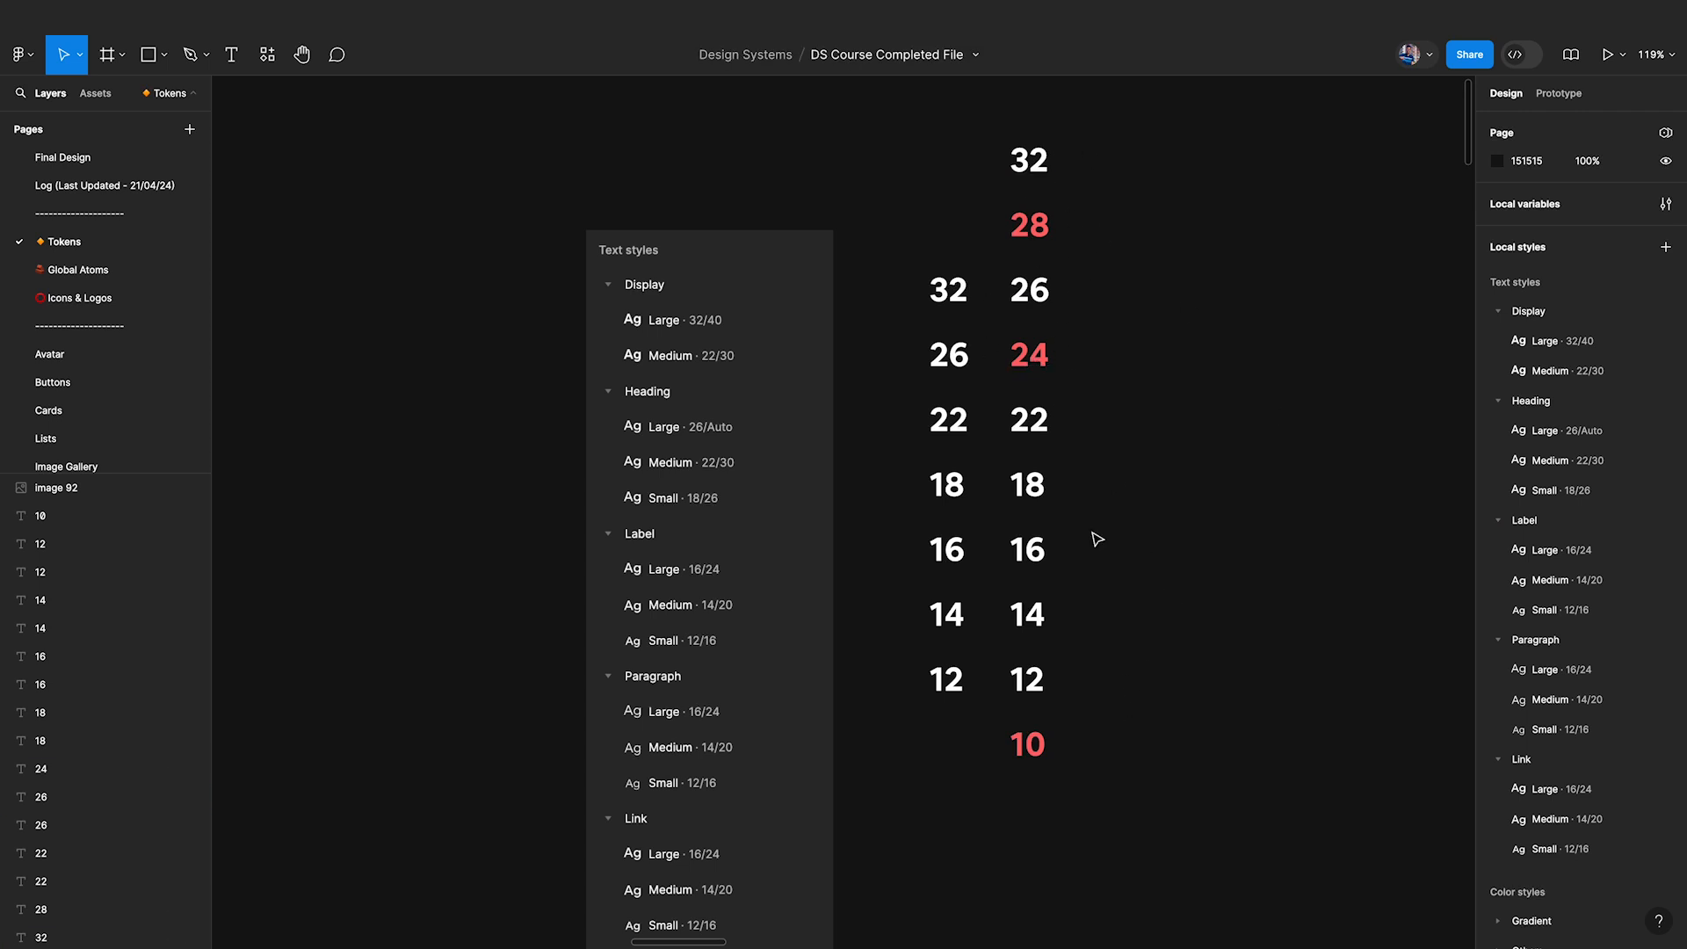
left_click_drag(995, 123, 1091, 796)
left_click(1091, 797)
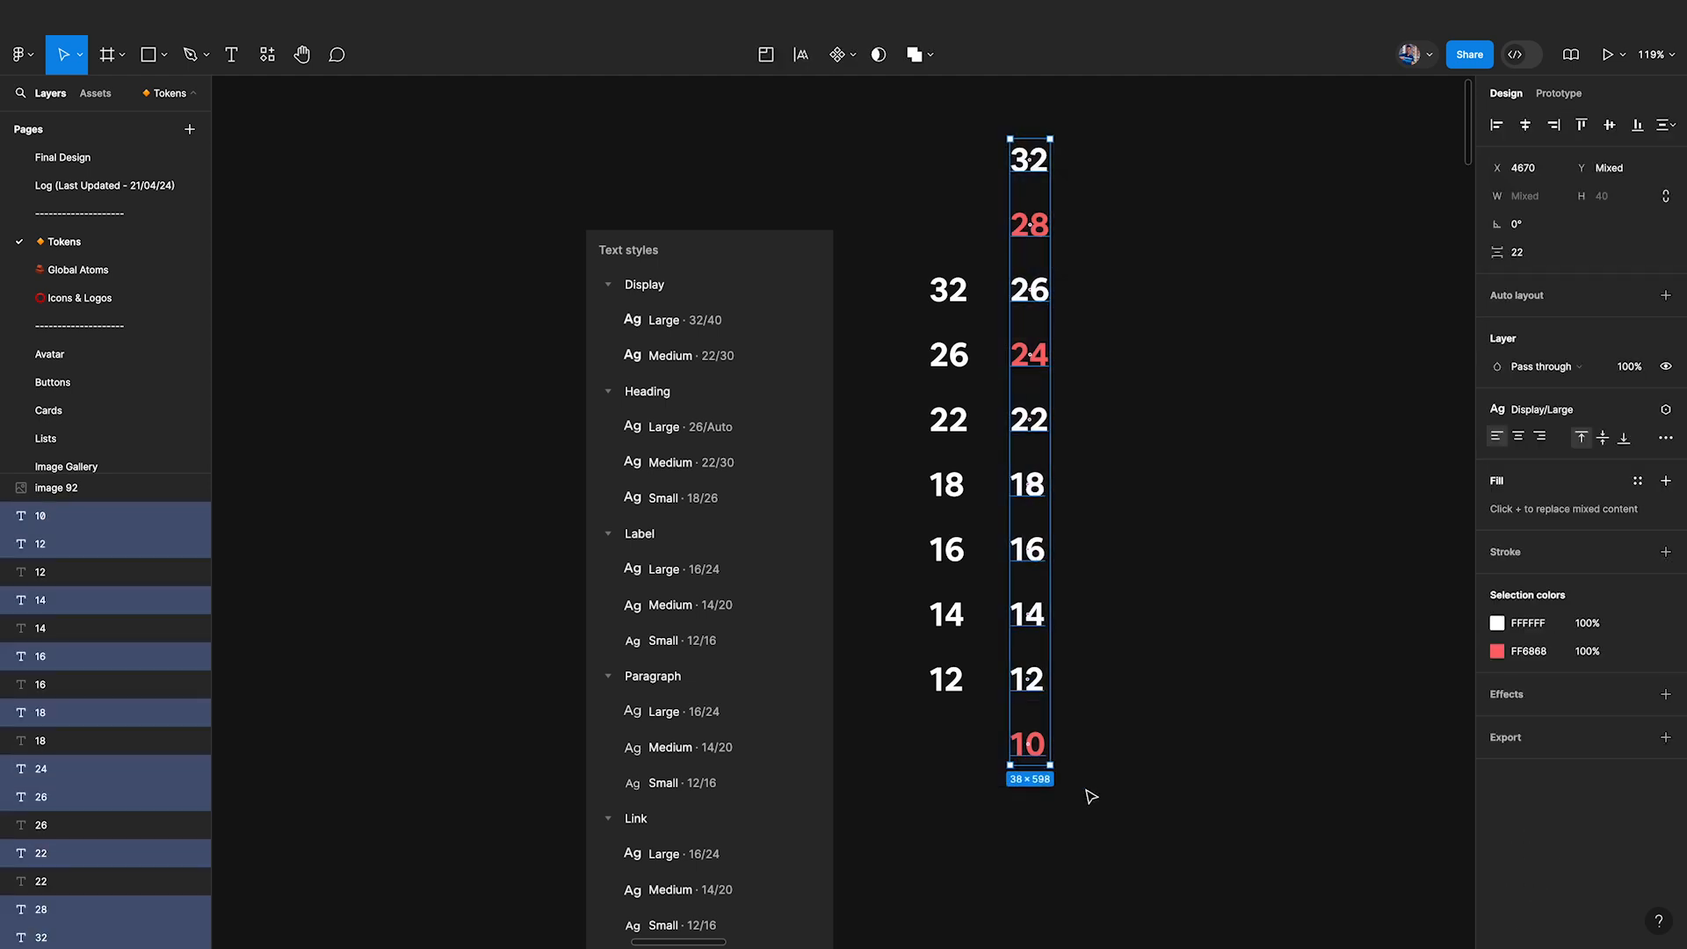
left_click(1091, 797)
left_click_drag(896, 249, 999, 752)
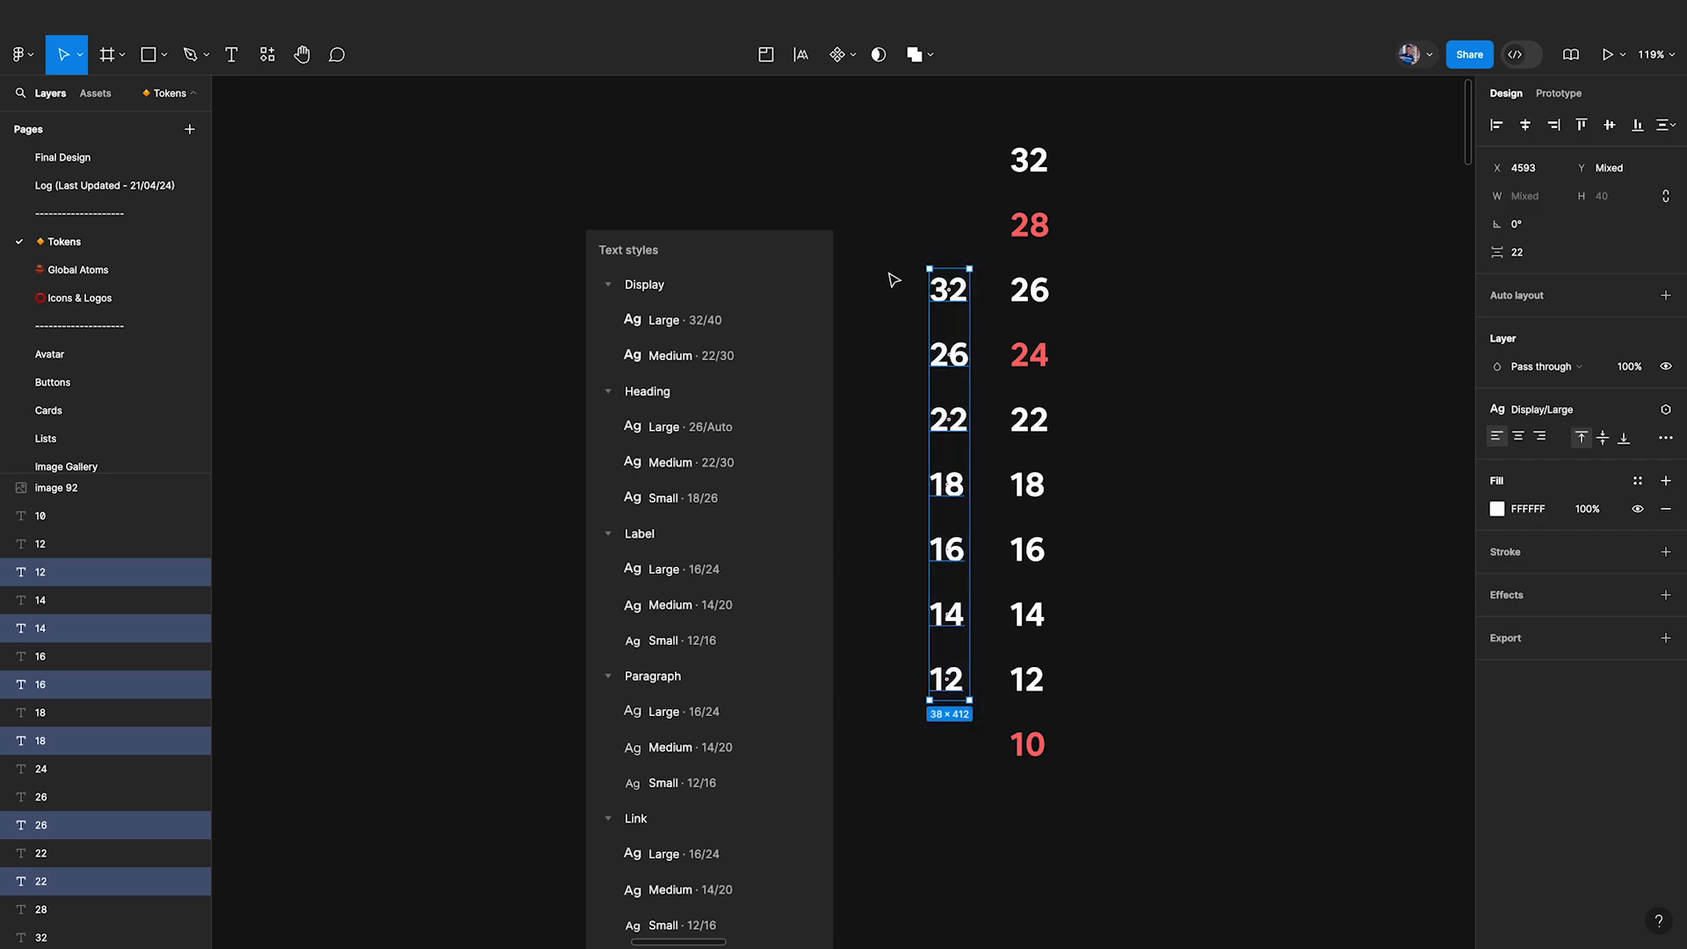
left_click_drag(884, 231, 996, 753)
left_click(995, 752)
left_click_drag(896, 220, 988, 754)
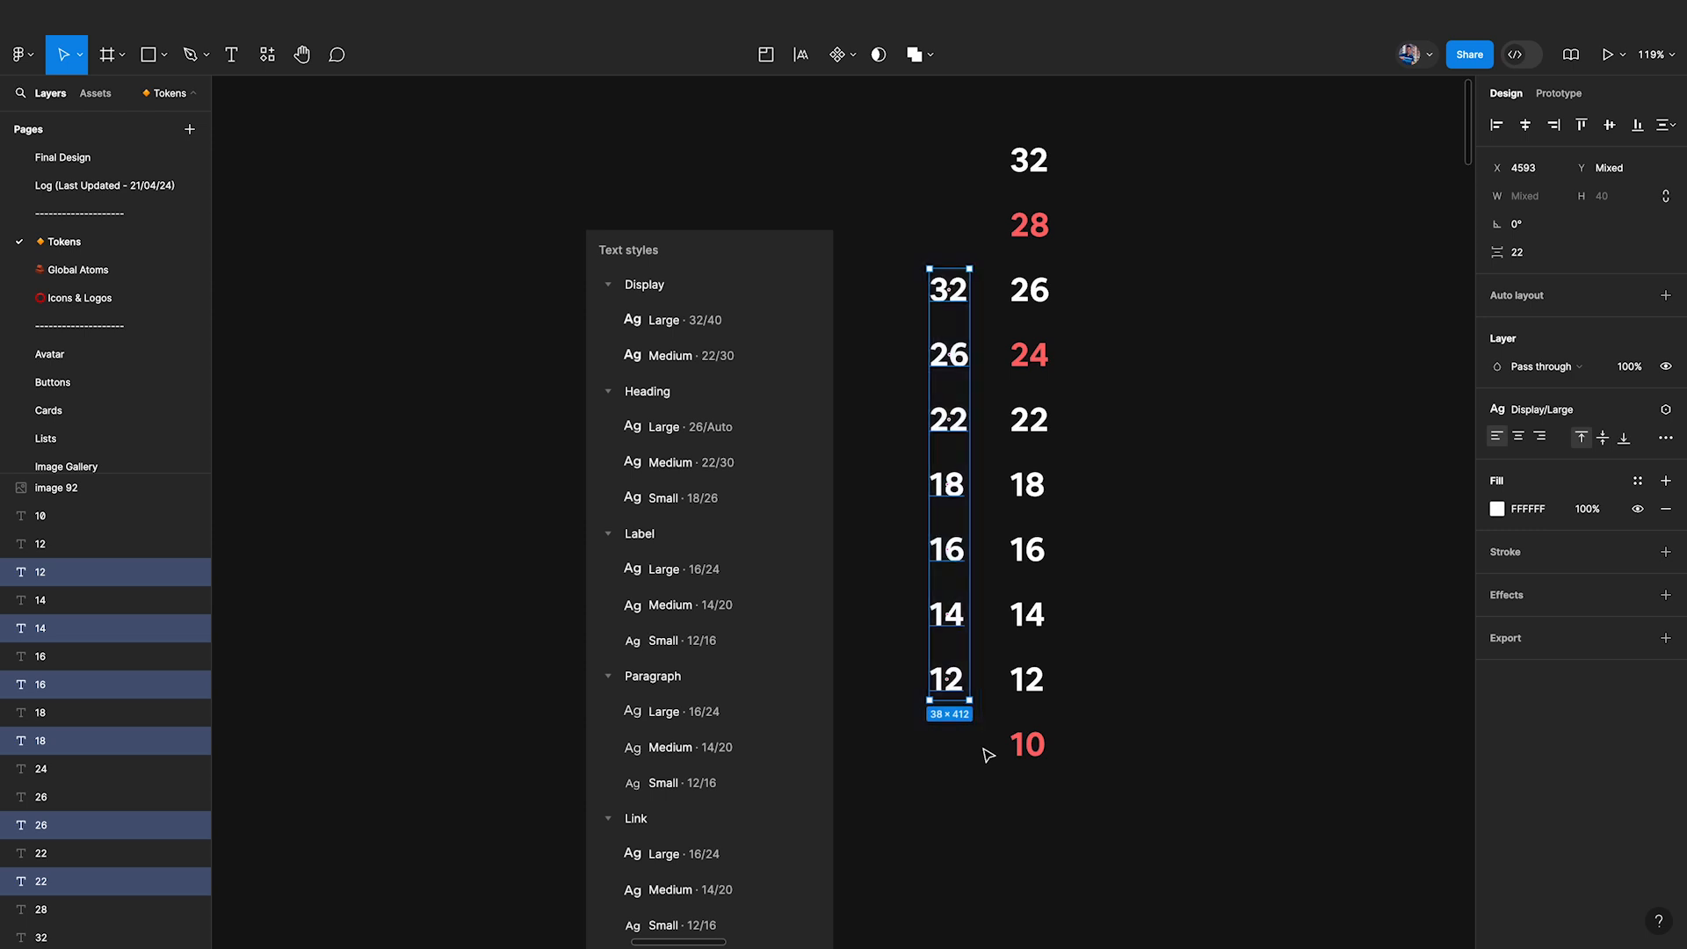
left_click(1226, 472)
left_click_drag(896, 215, 1016, 759)
left_click_drag(1103, 817, 999, 161)
left_click_drag(992, 112, 1103, 836)
left_click(997, 120)
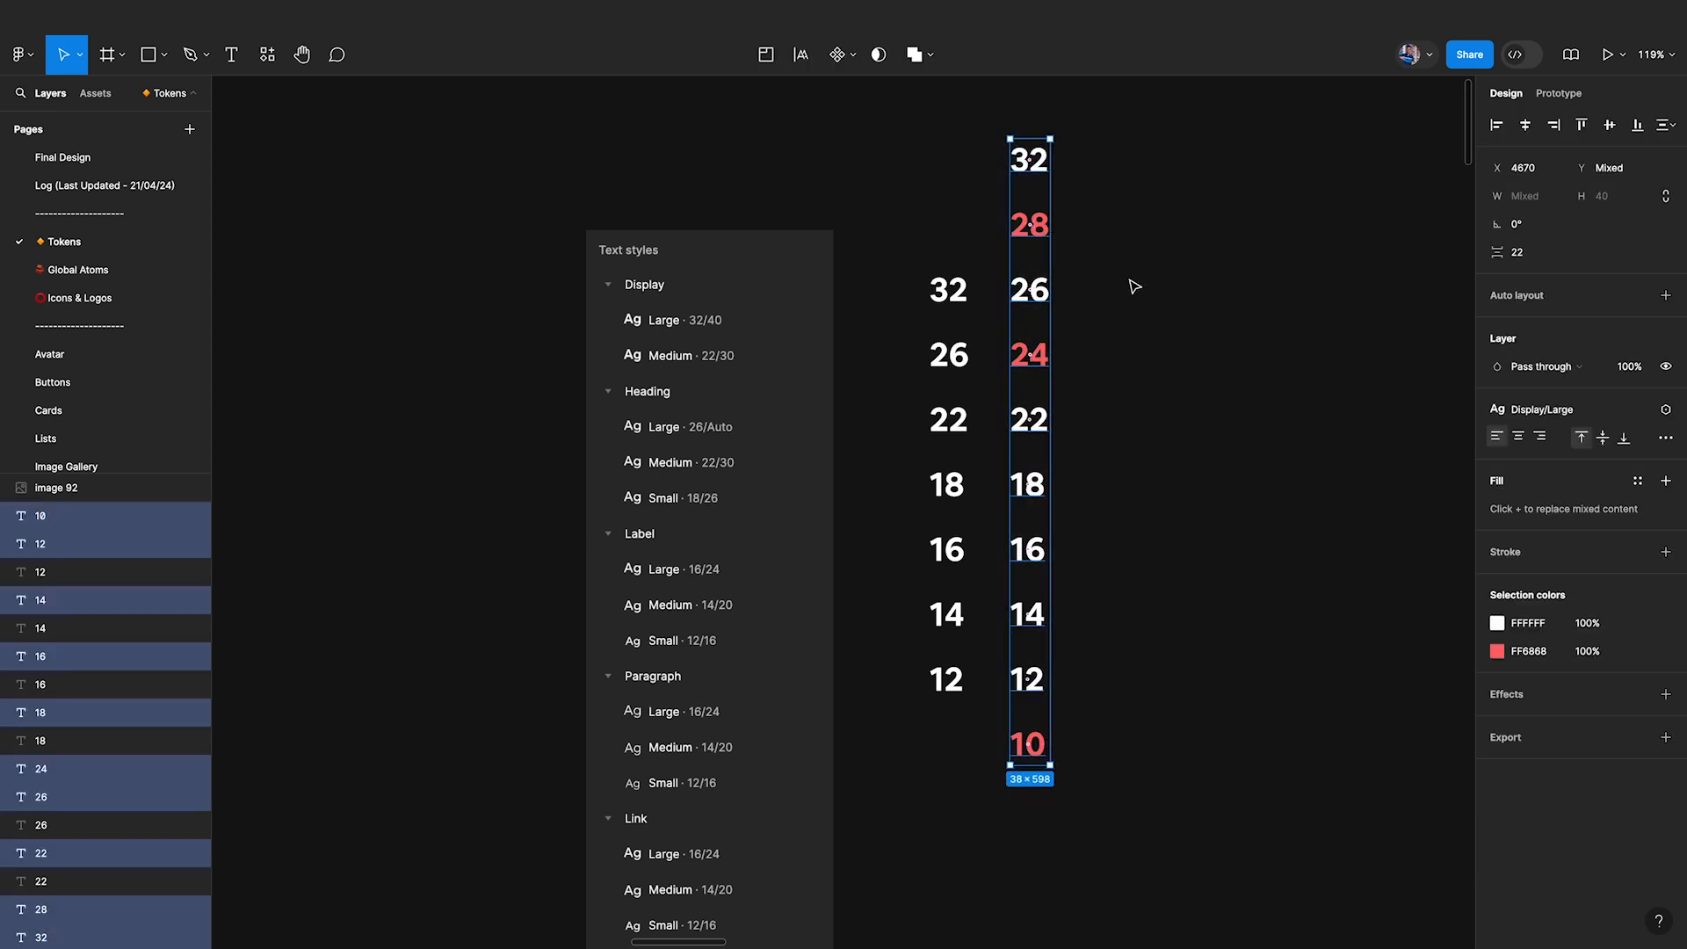
left_click(1009, 299)
left_click_drag(900, 238, 997, 761)
left_click(1146, 567)
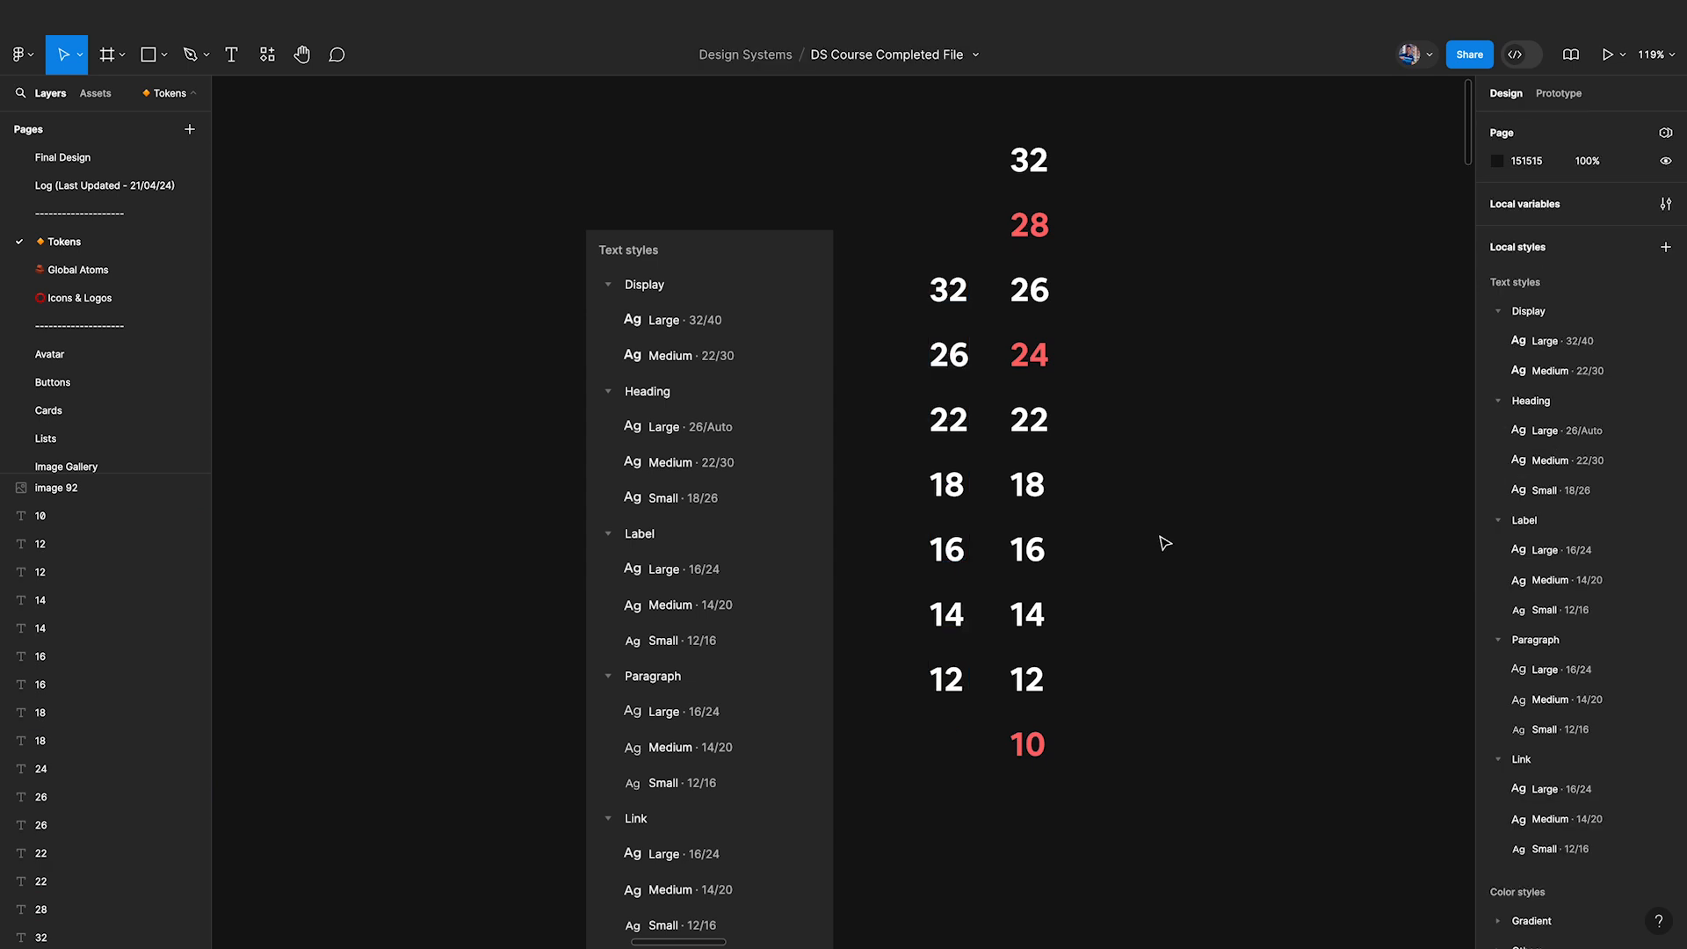
Open the local variables at the Font Family group of the Typography collection, keeping both number columns in view beside it.
scroll(1162, 540, "right", 2)
left_click(1665, 203)
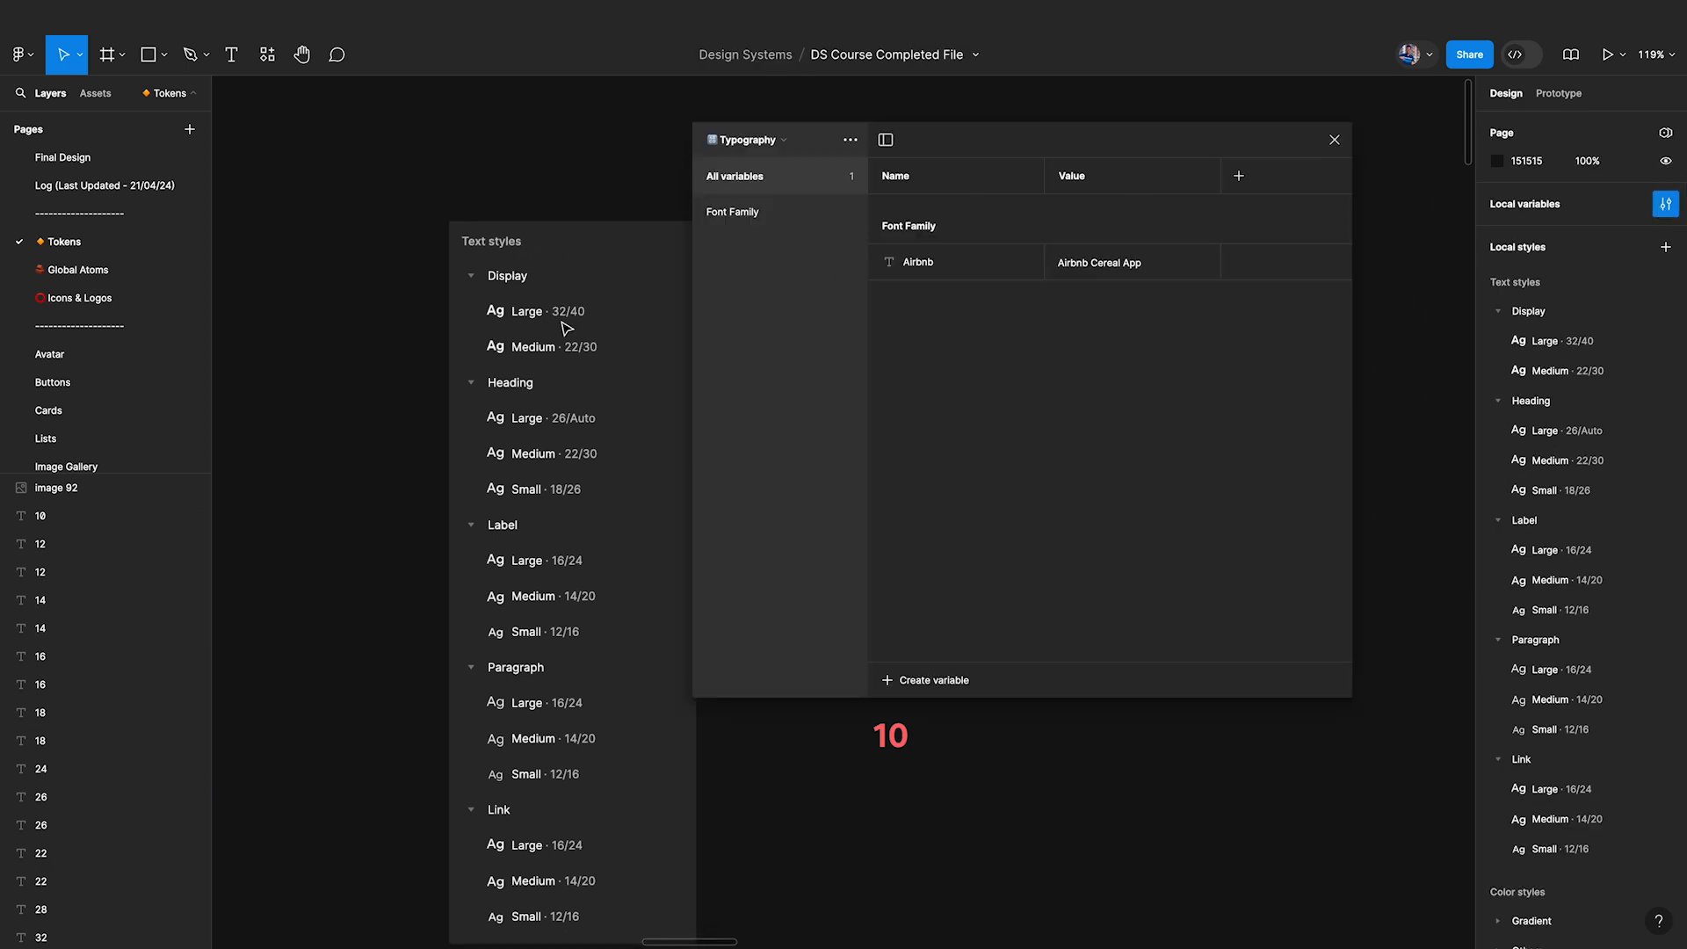
scroll(562, 331, "right", 3)
left_click(757, 212)
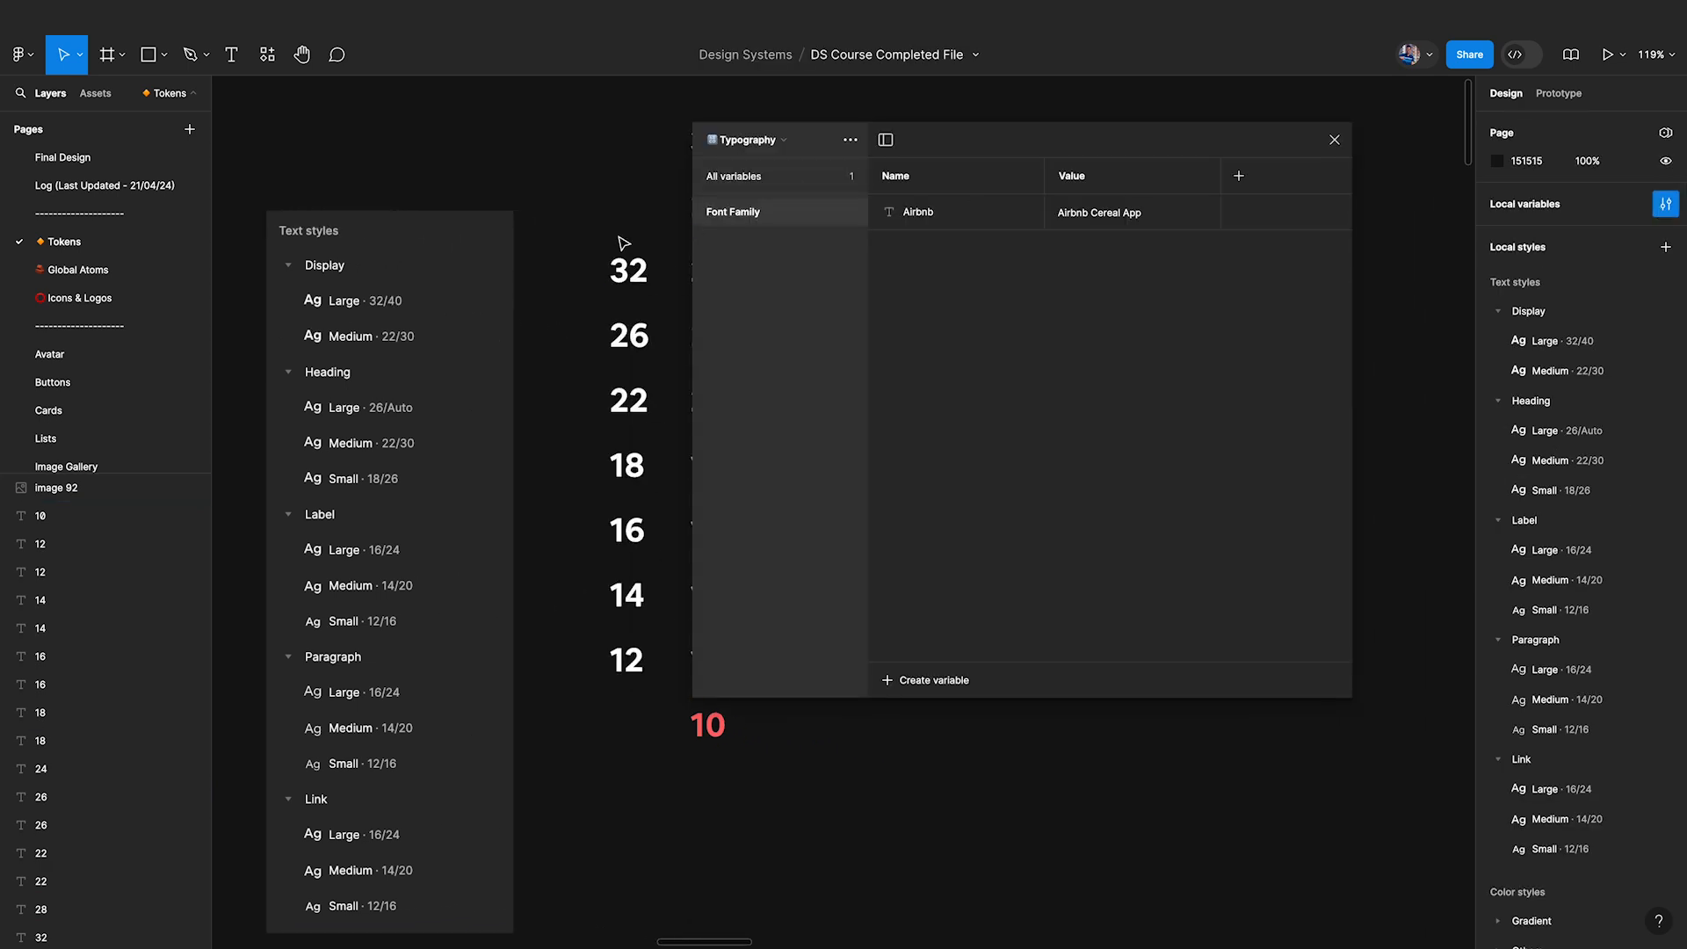
scroll(622, 242, "right", 3)
scroll(622, 242, "right", 1)
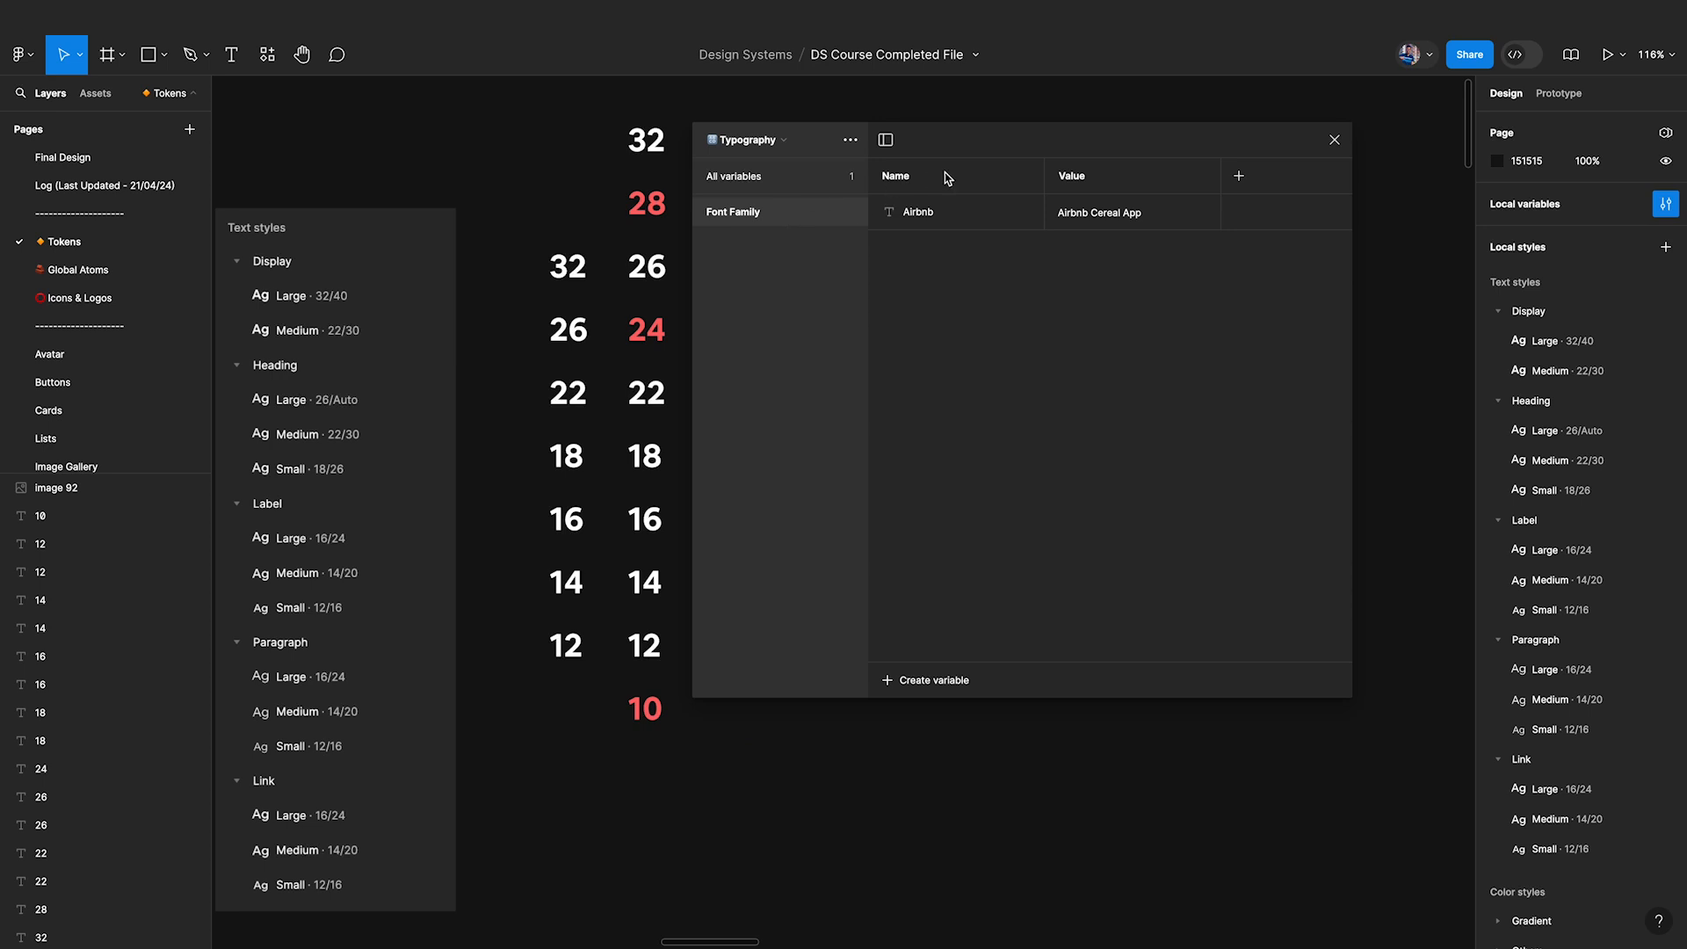
left_click(922, 683)
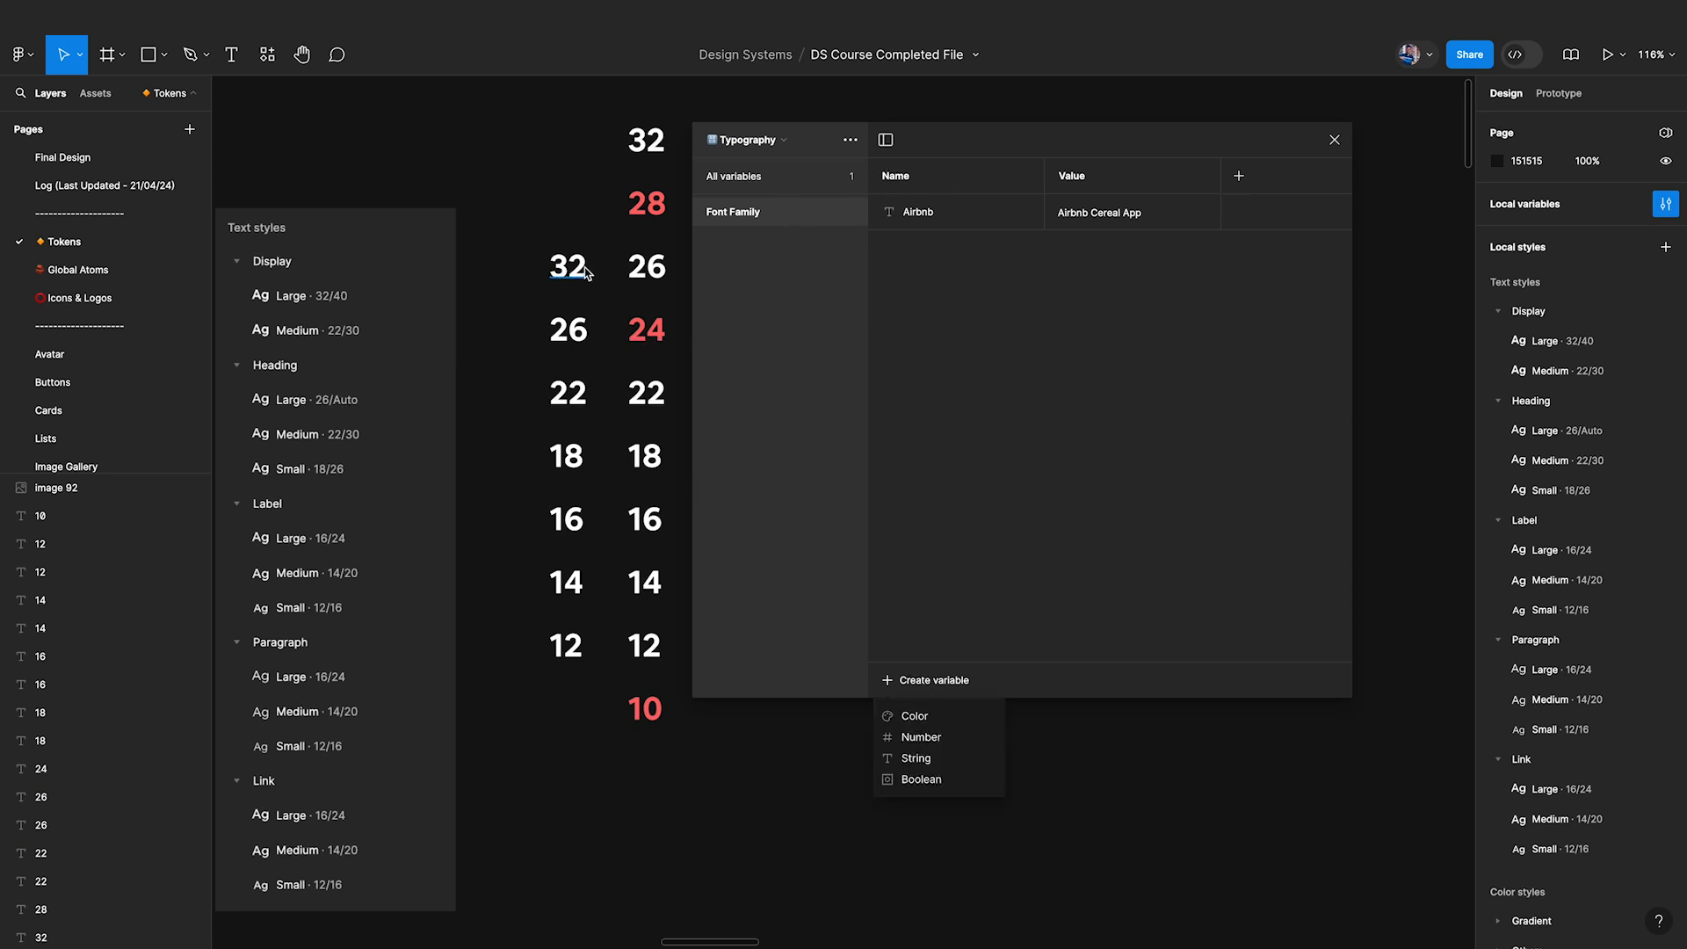
left_click(934, 738)
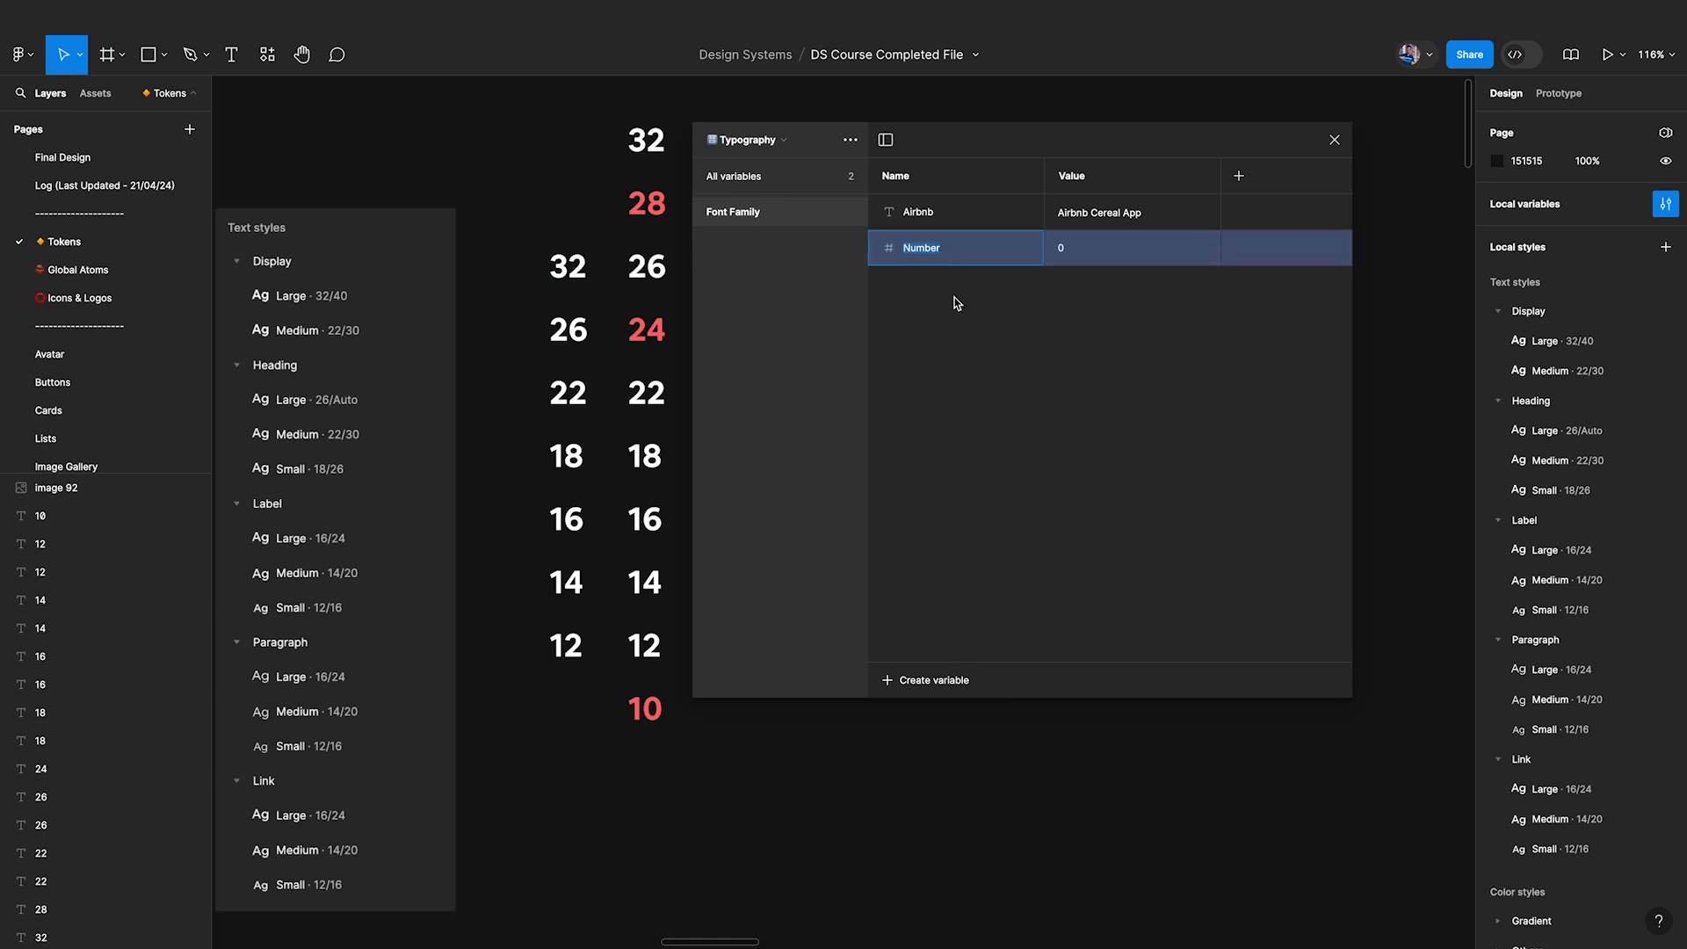
key("Return")
right_click(912, 253)
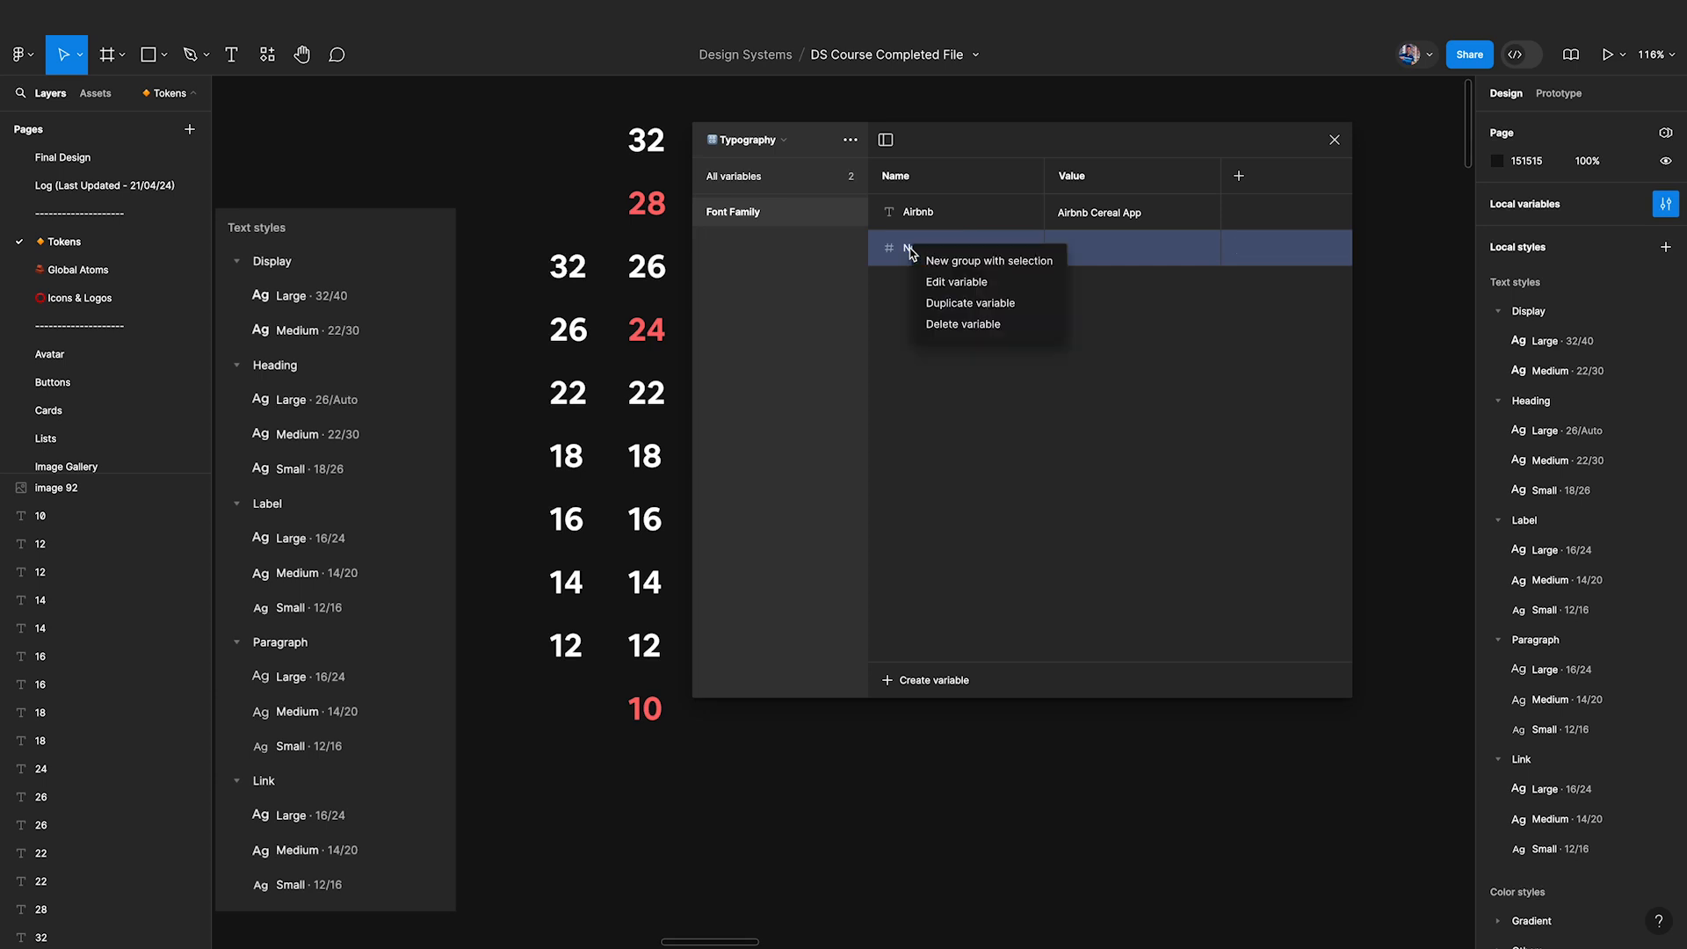
left_click(945, 322)
Replace the number variable in the Font Family group with a new number variable outside it, trying to name it Font Size/.
left_click(761, 175)
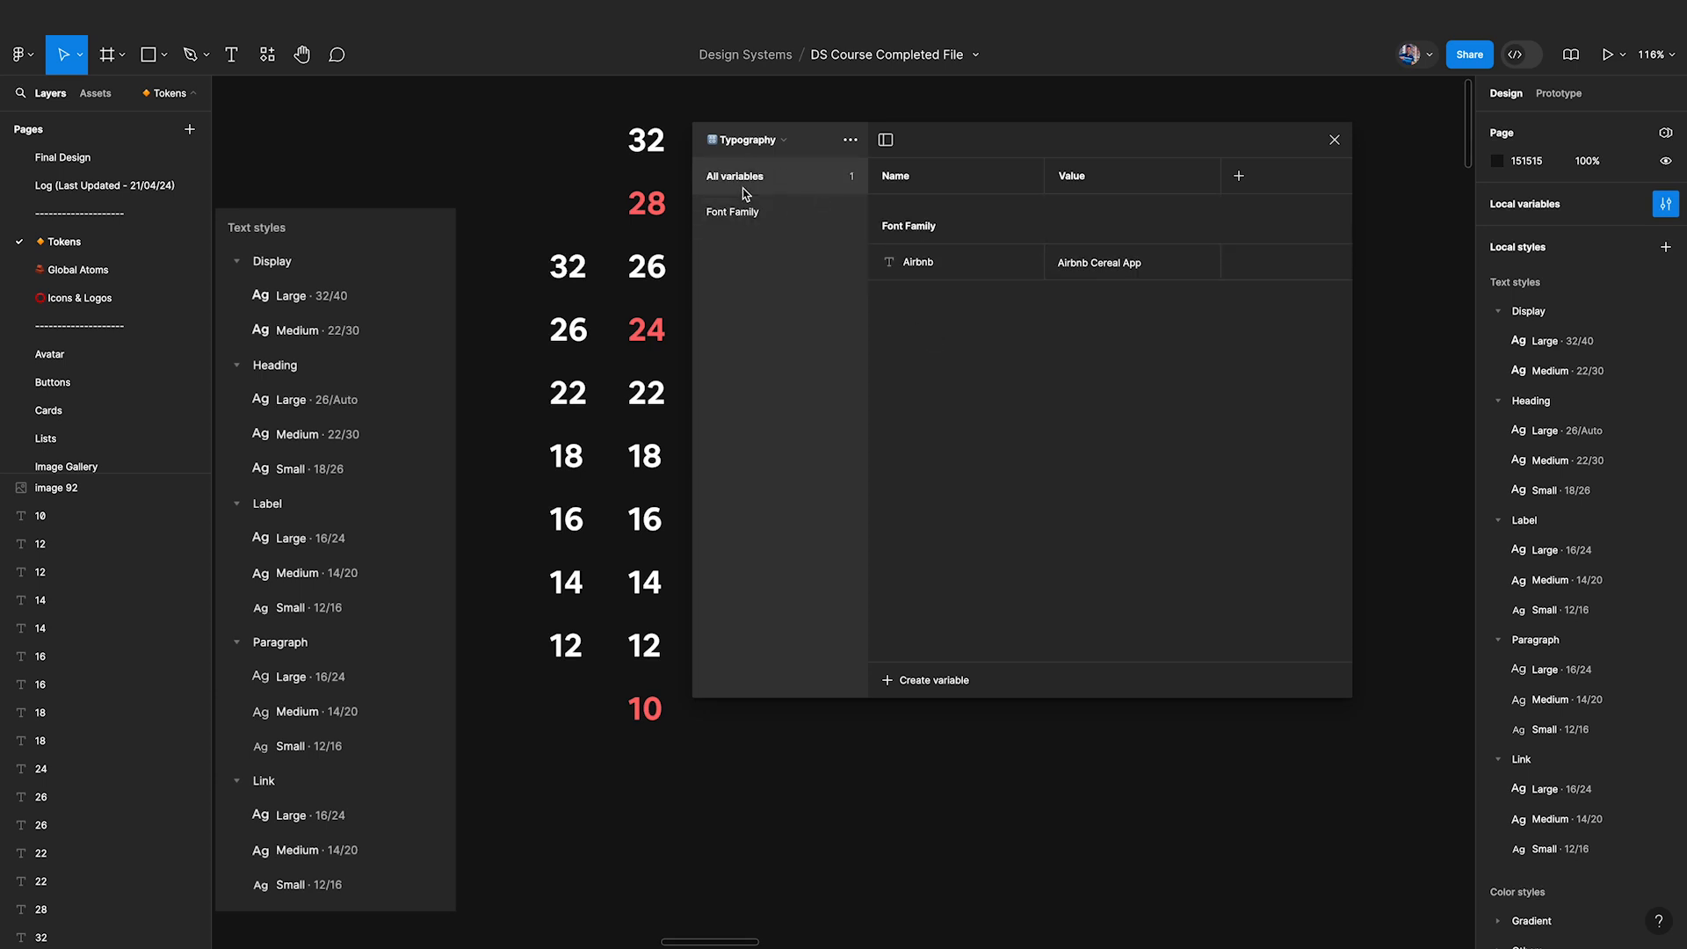
left_click(925, 685)
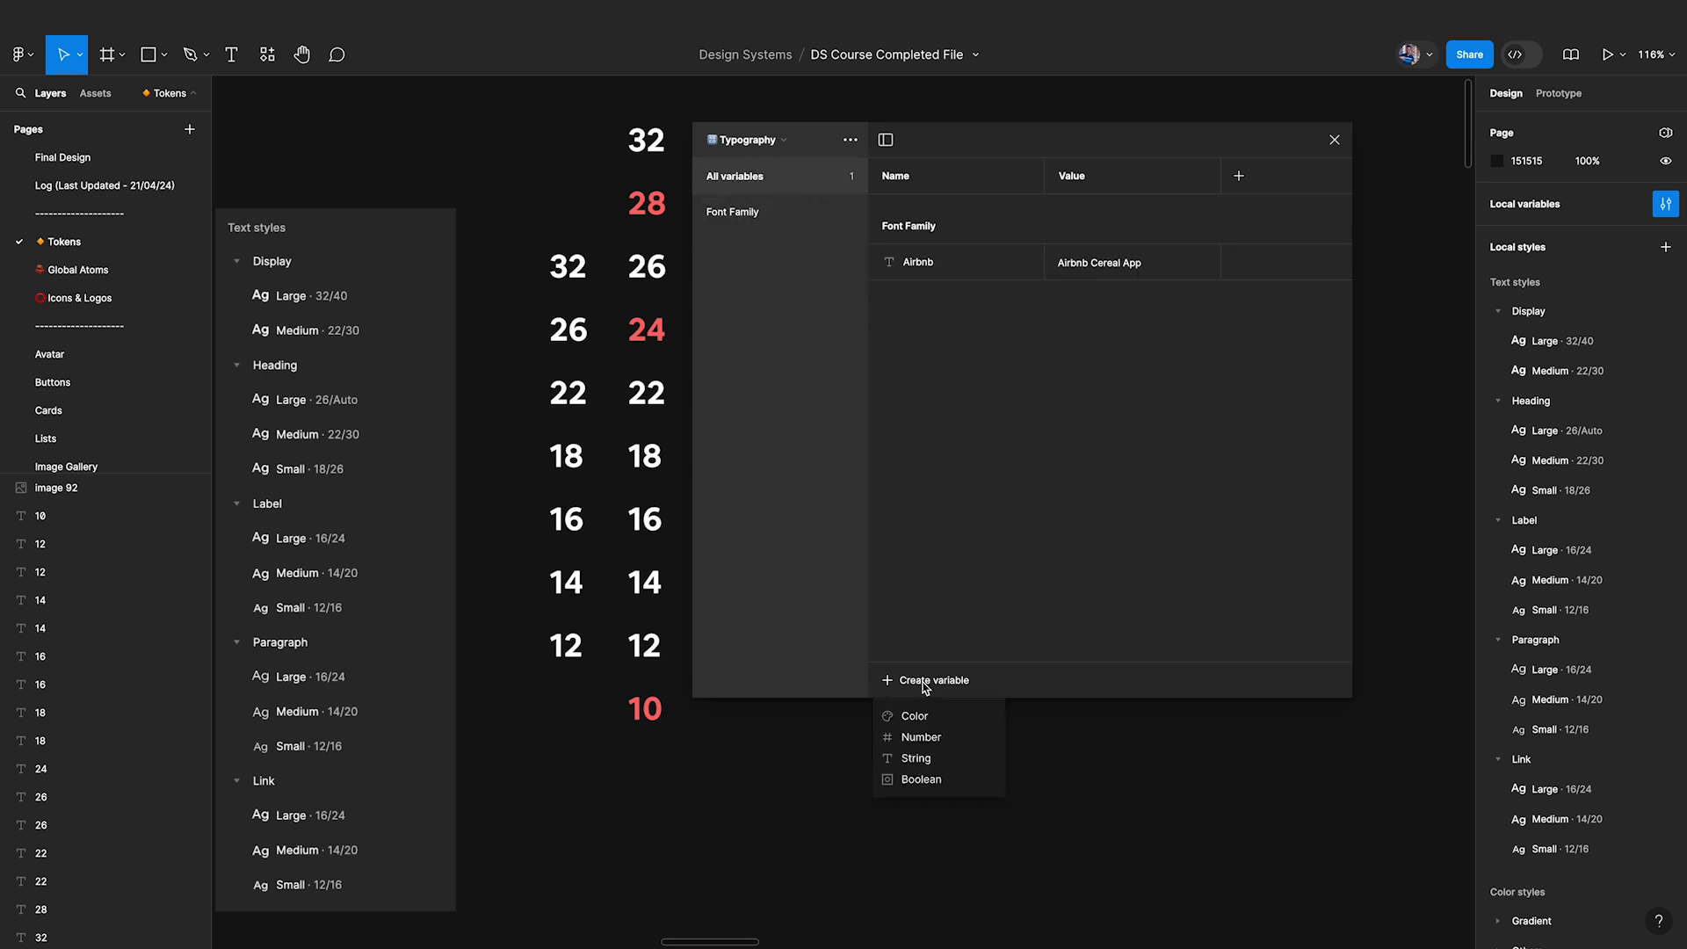
left_click(934, 738)
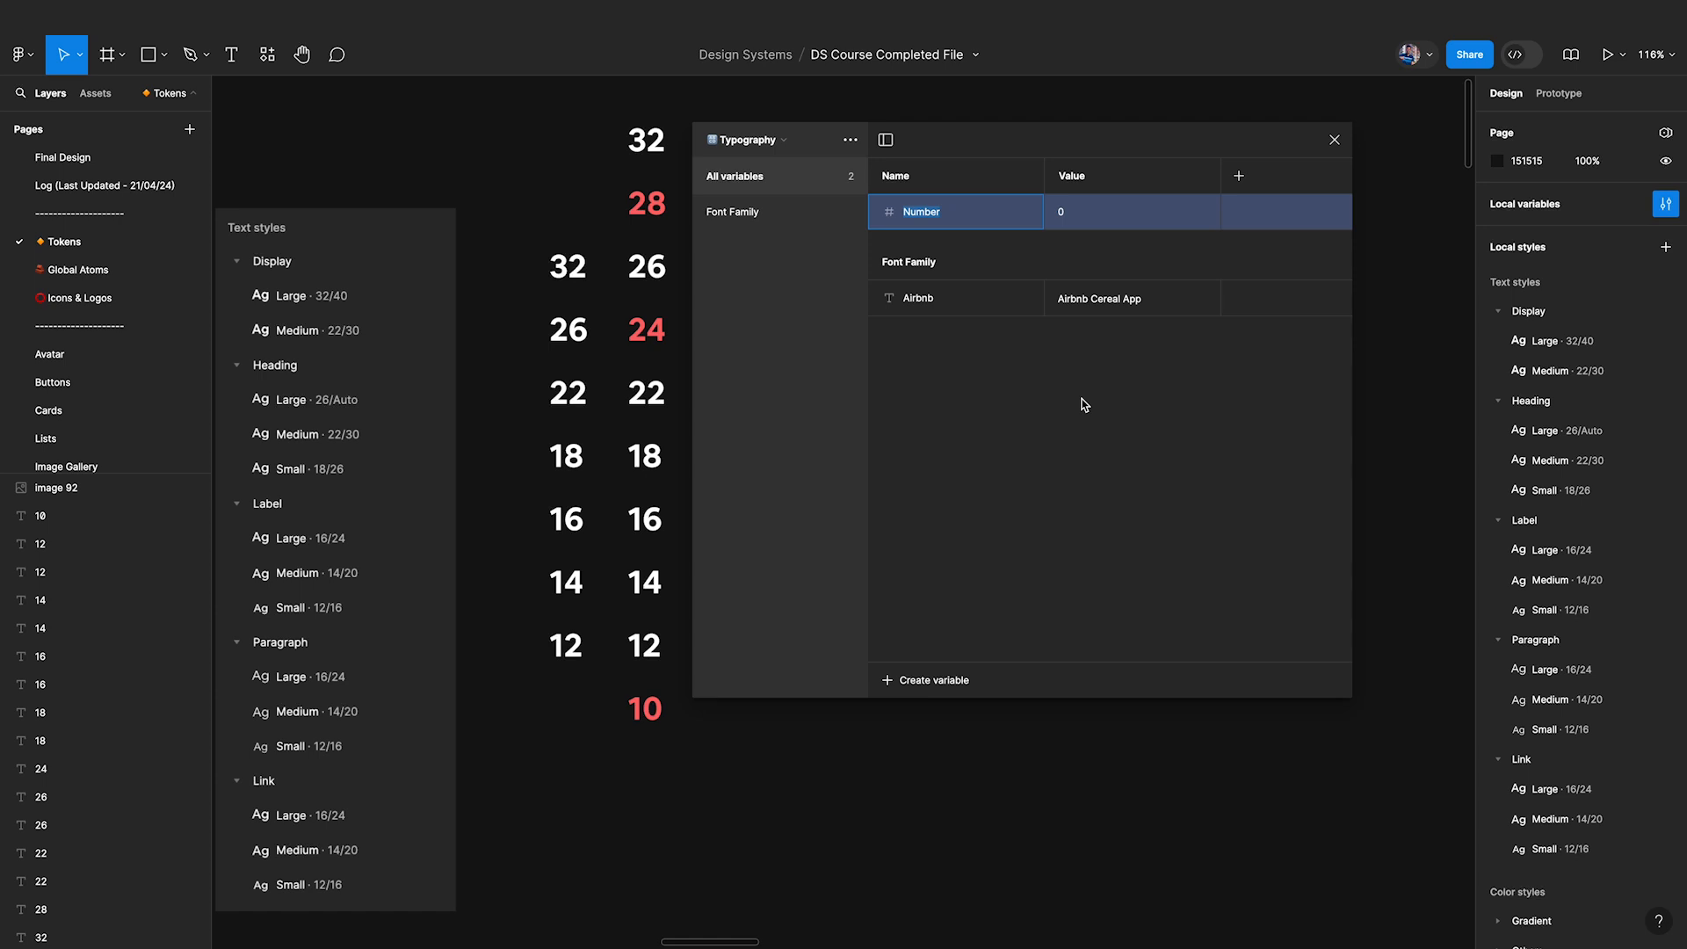
type("Font Size/")
left_click(900, 399)
Name the new number variable Font Size/100, after checking how the greys are numbered in the Colors collection.
left_click(780, 144)
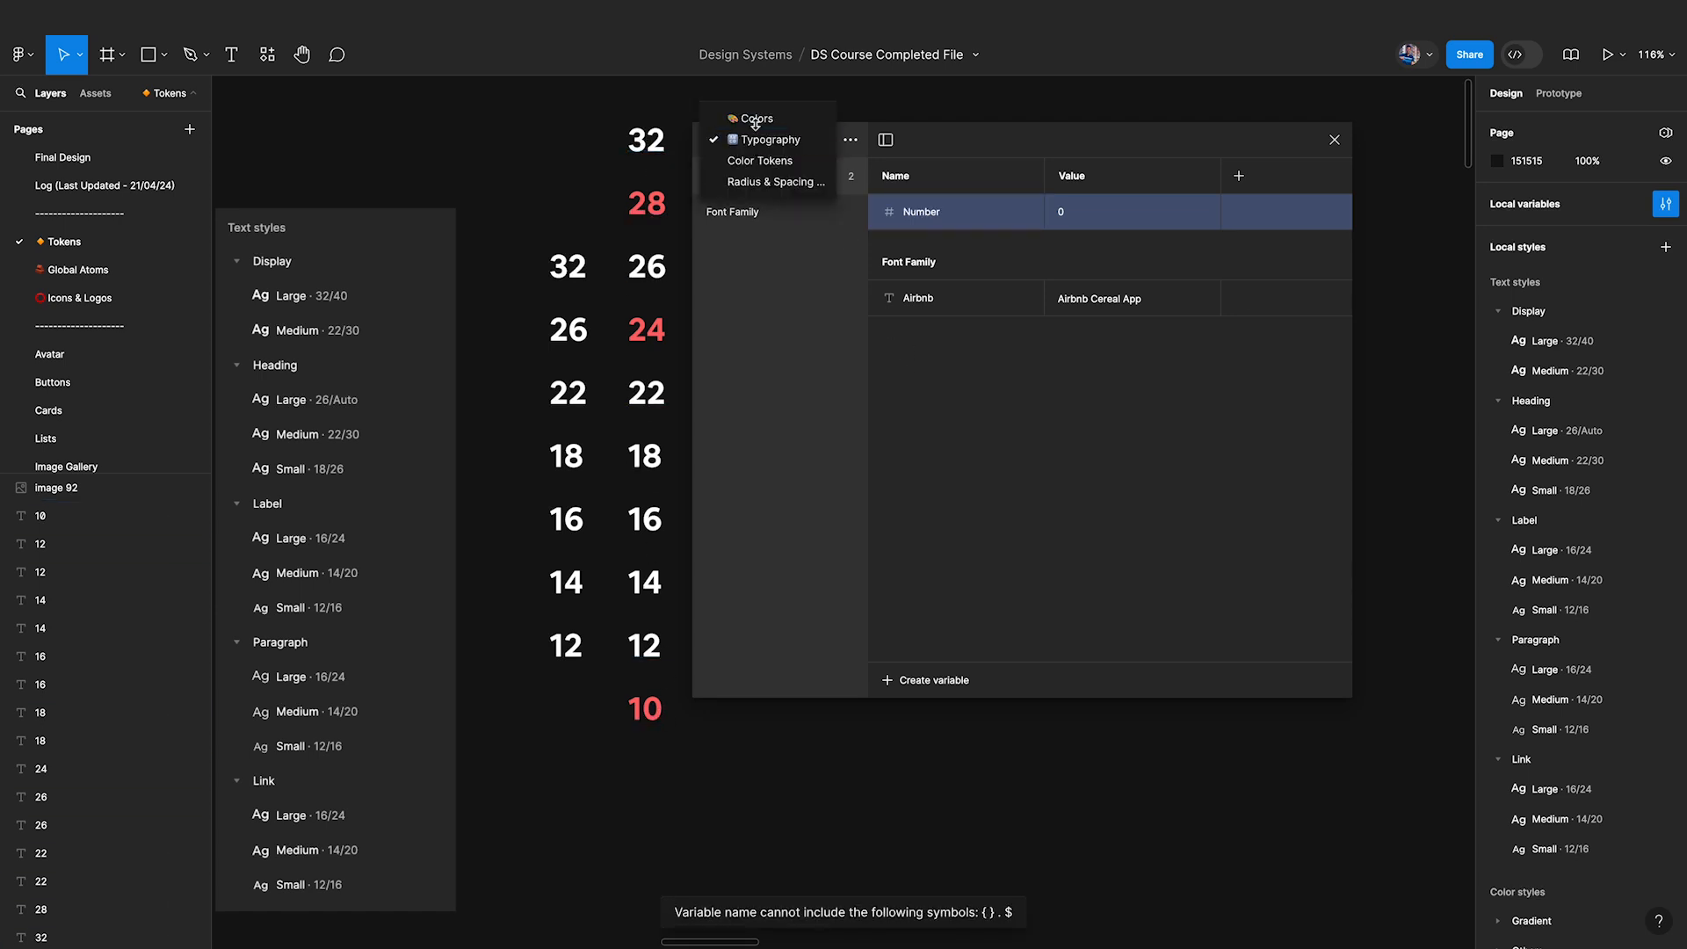
left_click(749, 117)
scroll(1010, 439, "down", 2)
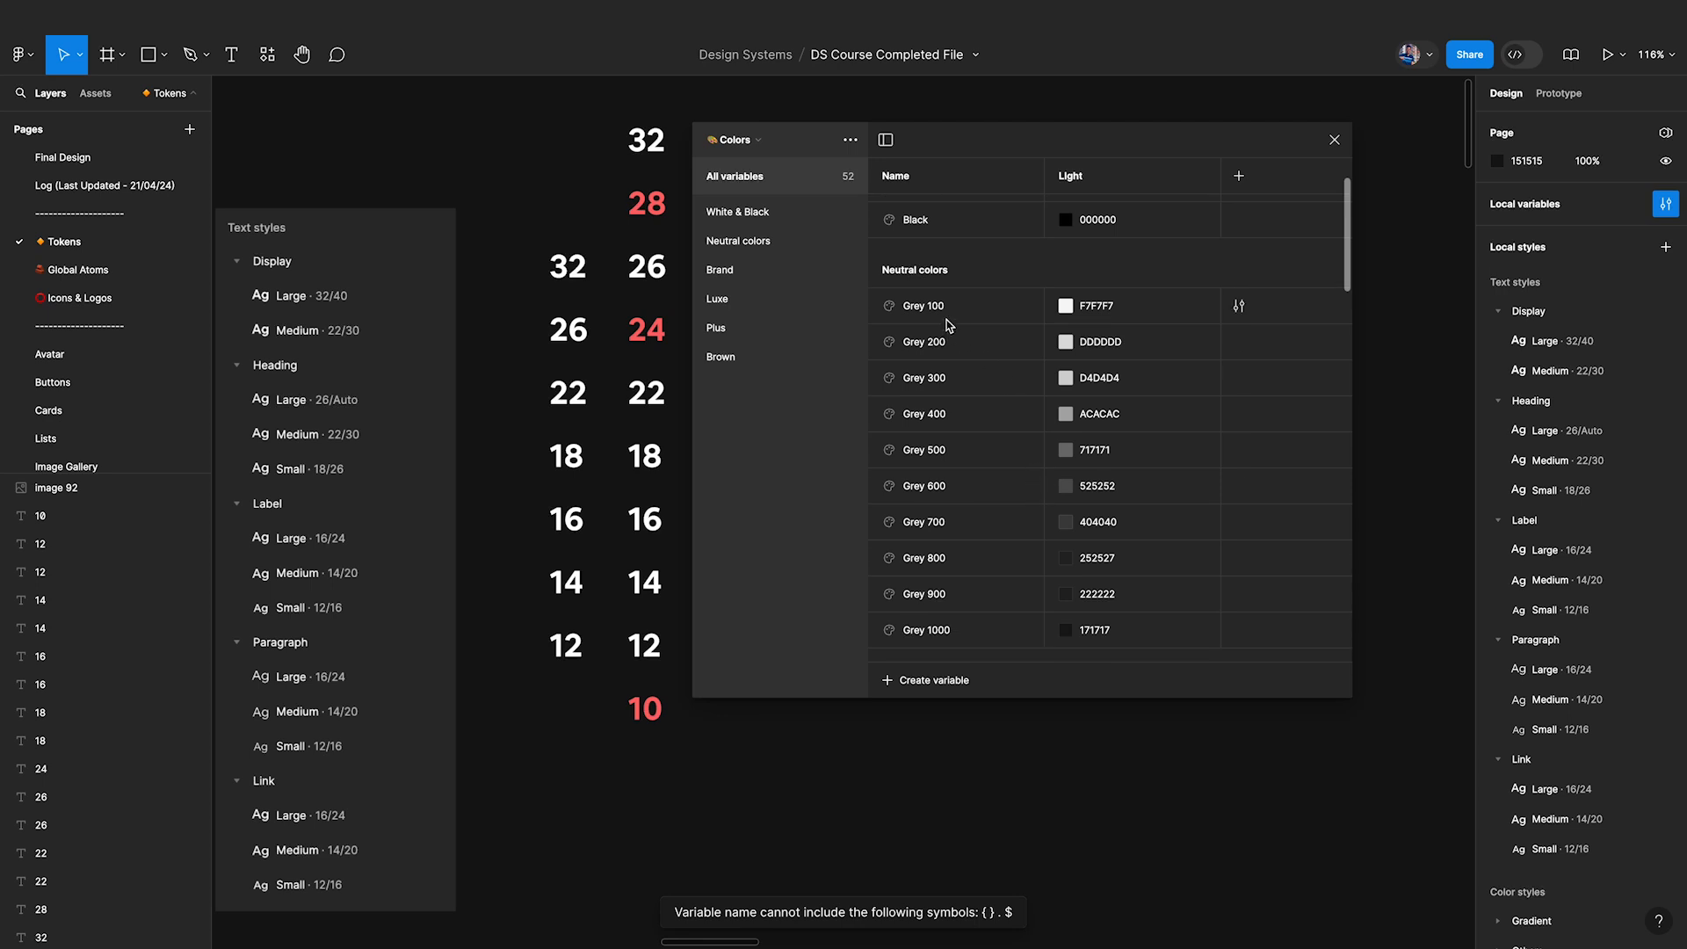
scroll(960, 312, "down", 1)
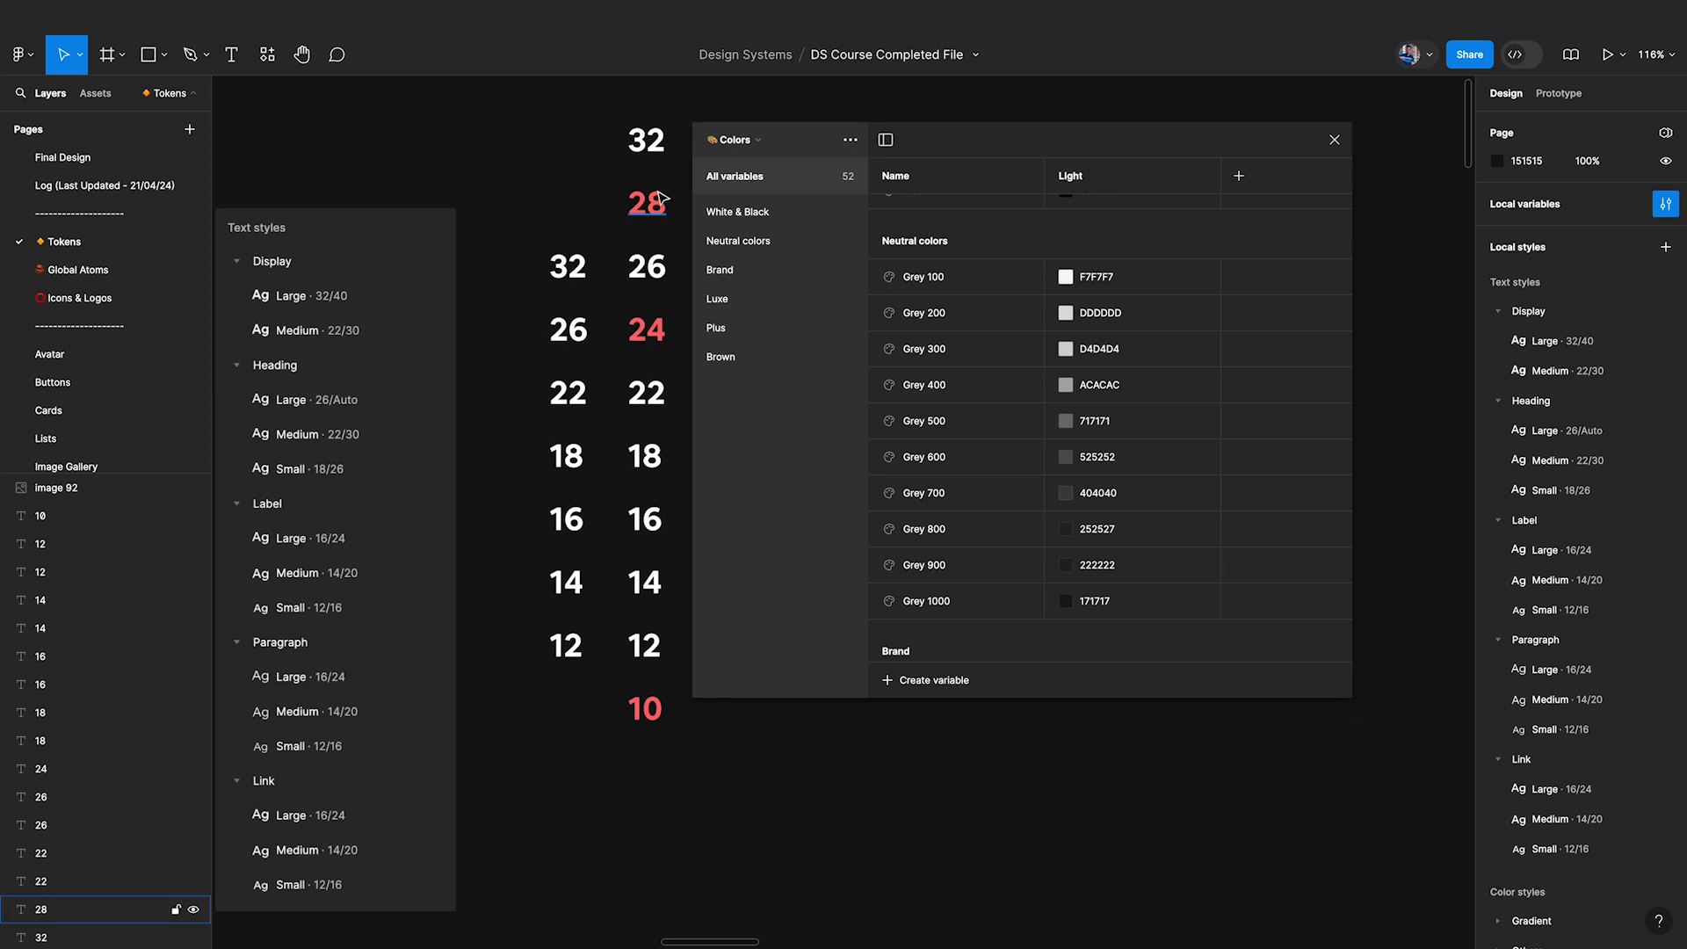
left_click(751, 140)
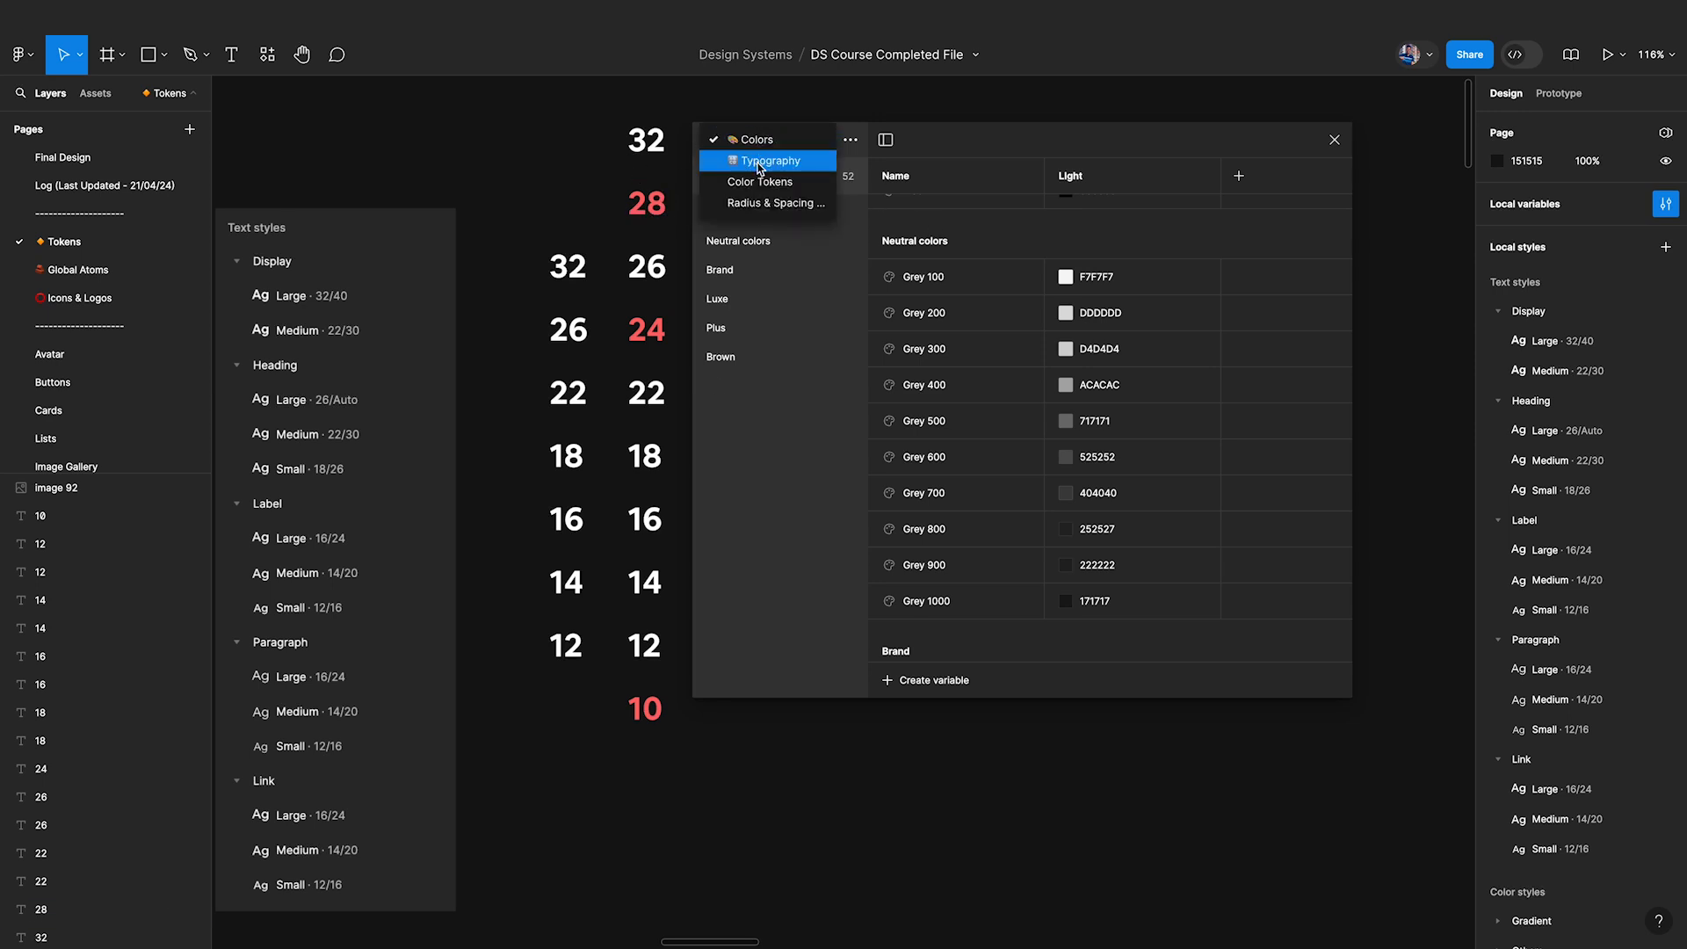
left_click(760, 161)
type("FOnt")
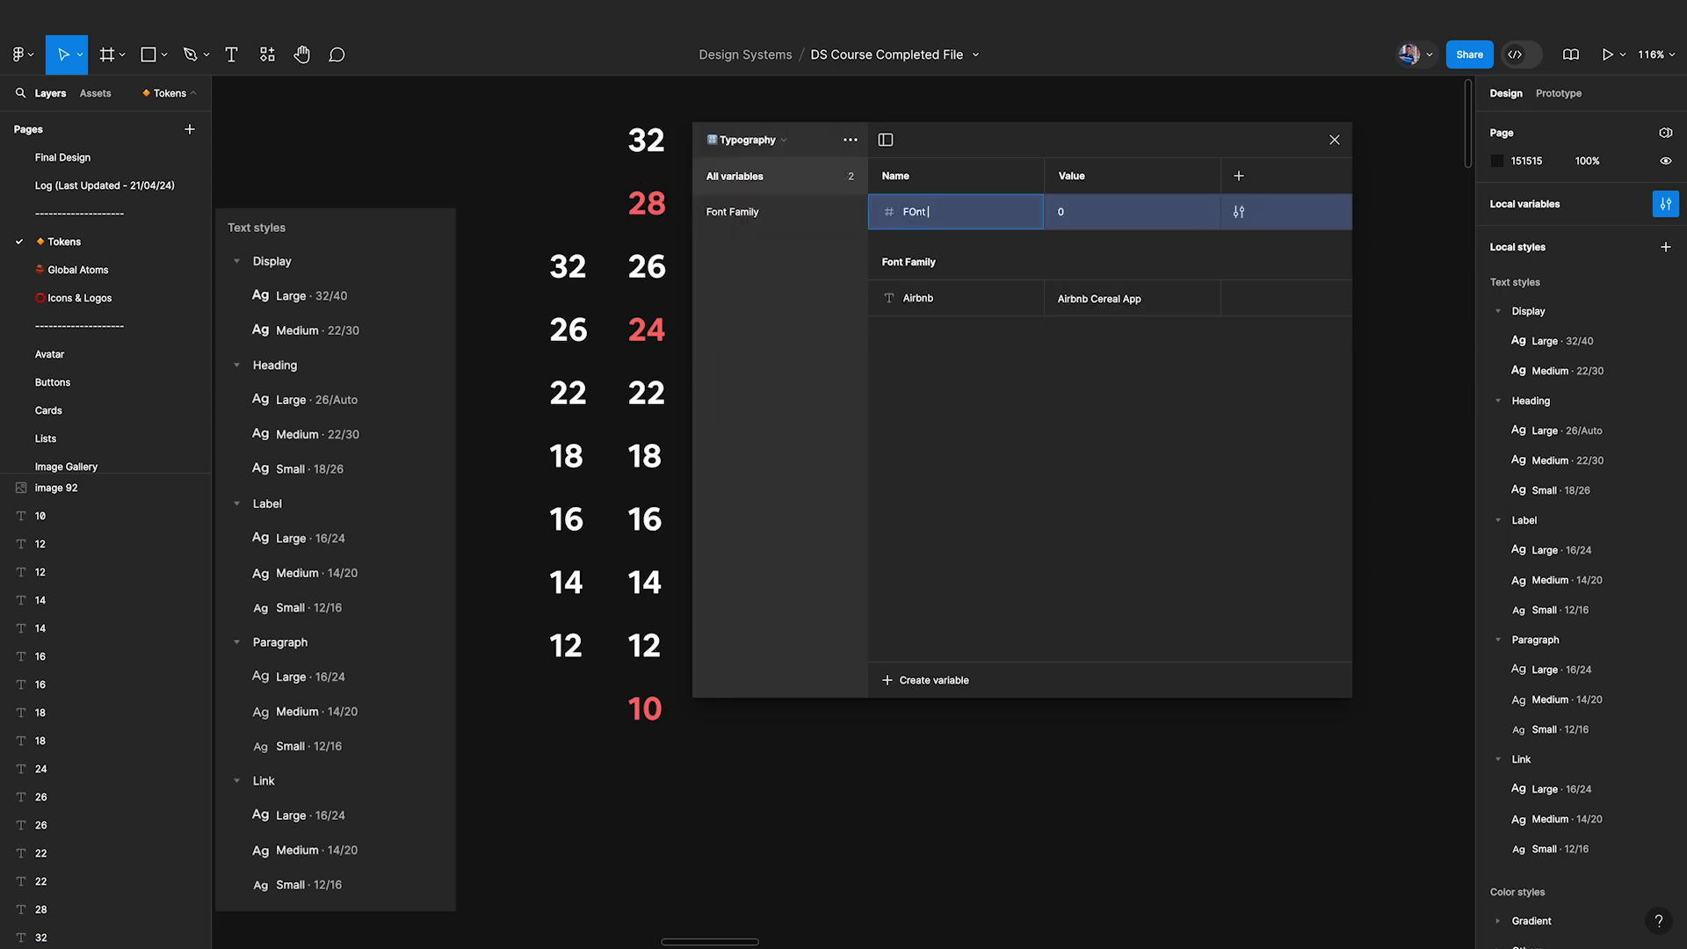
key("ctrl+a")
type("Font Size/100")
key("Return")
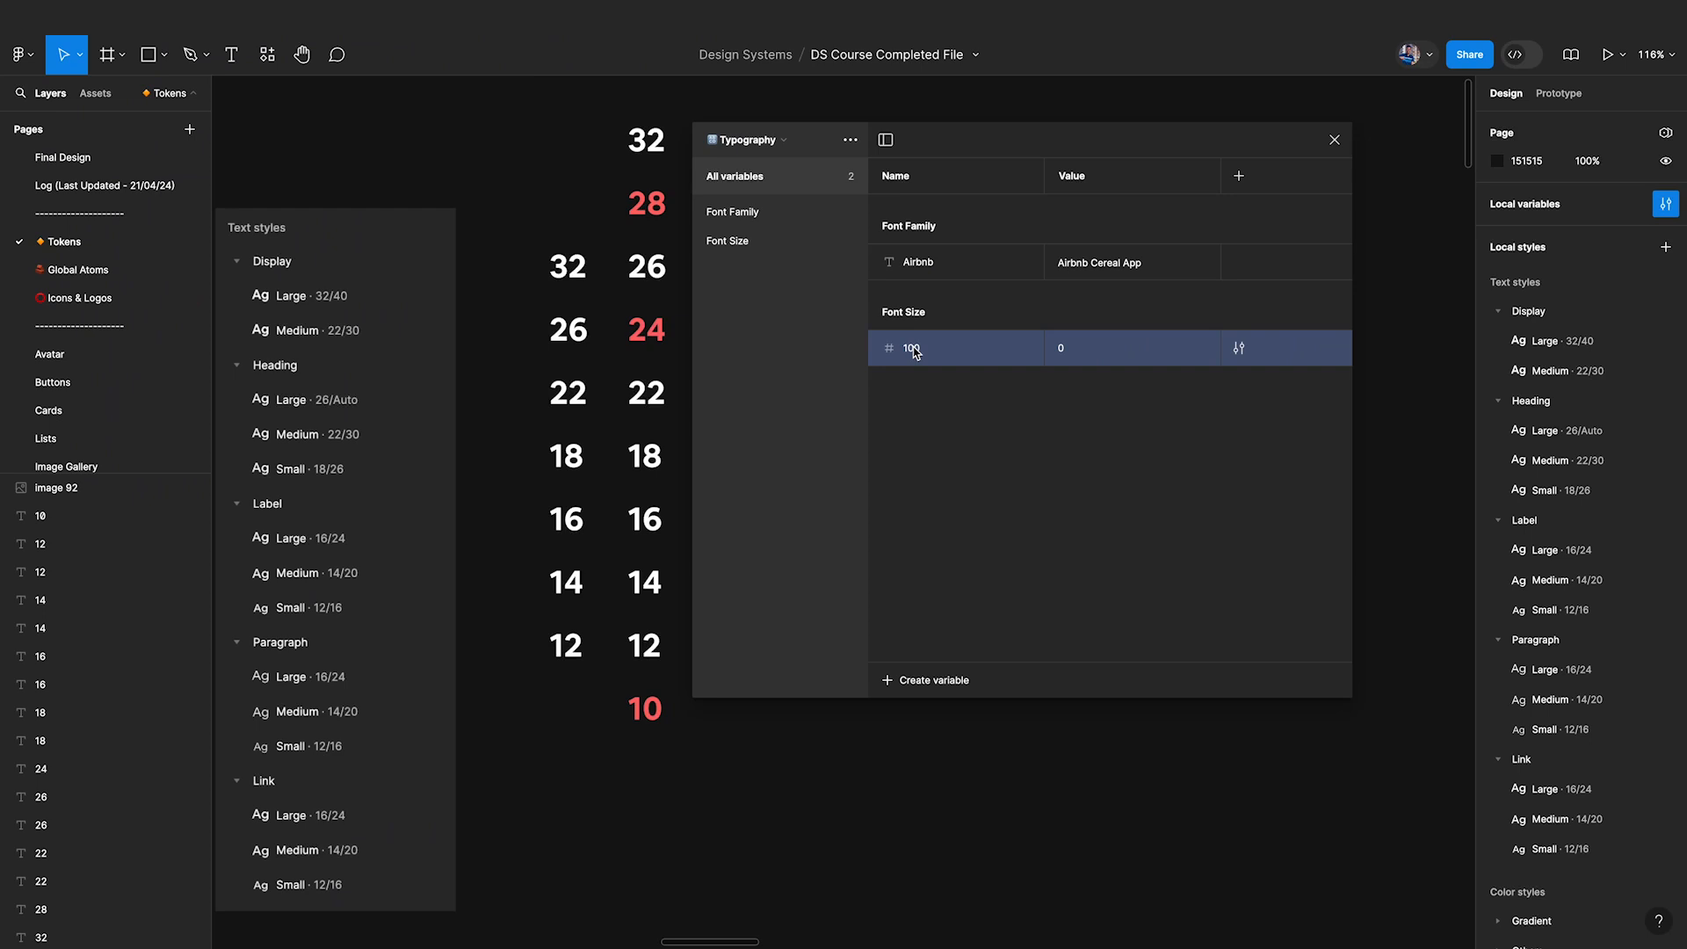
Rename the 100 variable in the Font Size group to Font-size-100 and duplicate it eight times.
double_click(913, 349)
key("Return")
key("ctrl+d")
key("ctrl+d")
key("ctrl+d")
key("ctrl+d")
key("ctrl+d")
key("ctrl+d")
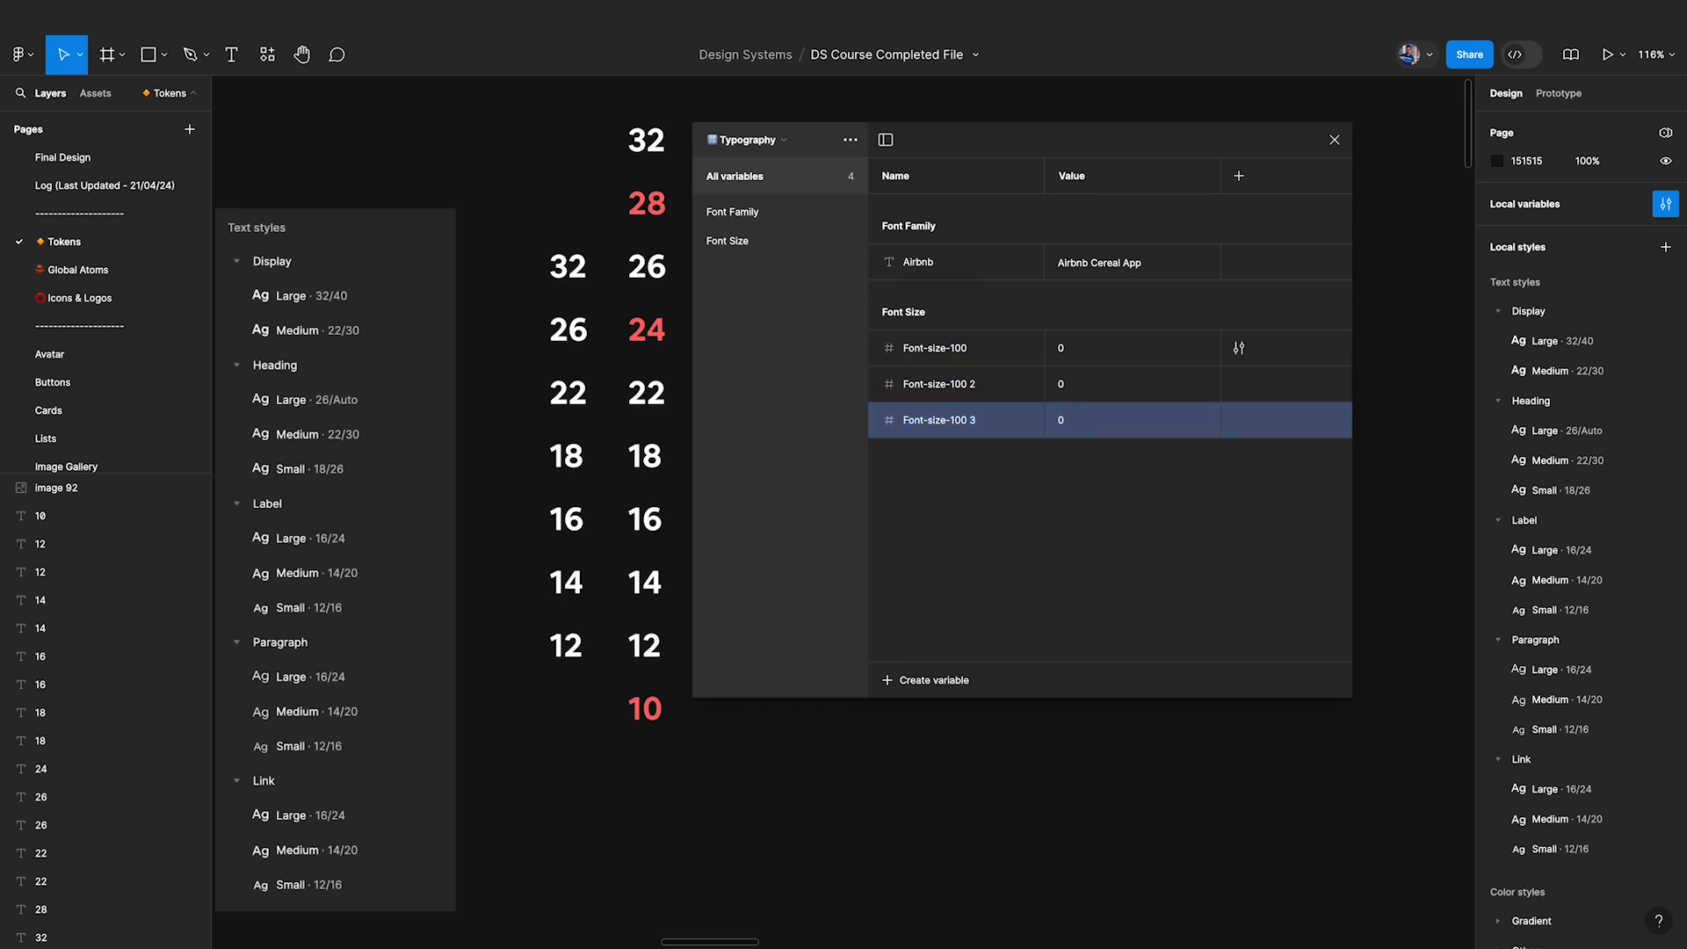
key("ctrl+d")
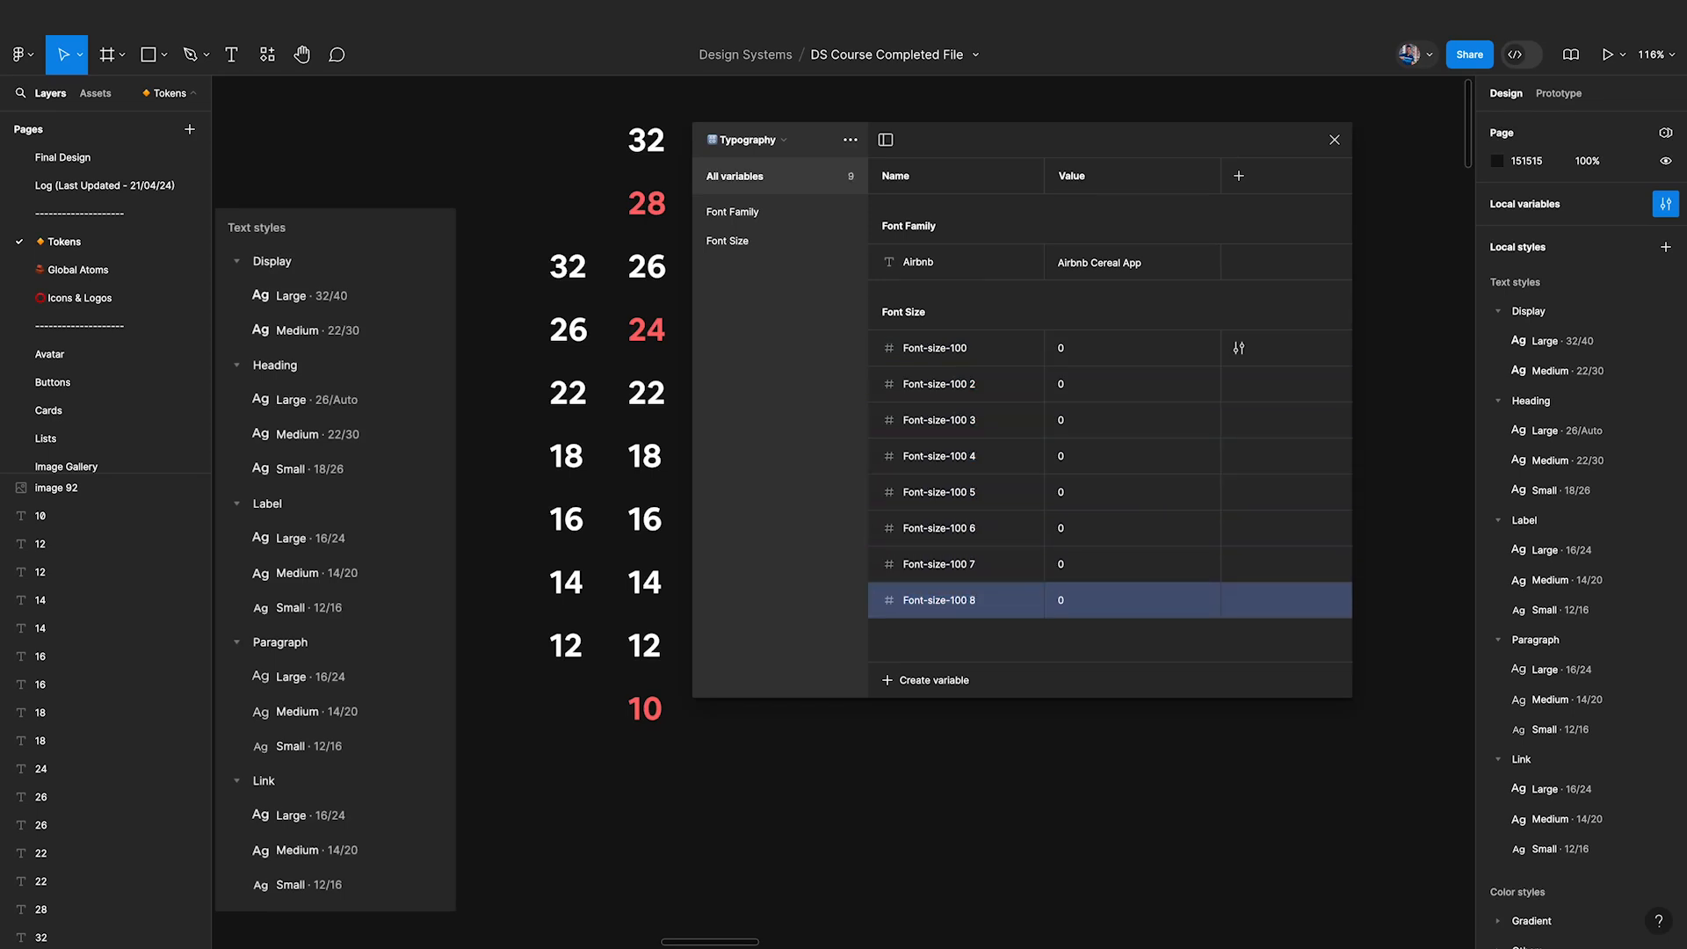
key("ctrl+d")
Rename the duplicates in steps of 100 from Font-size-200 to Font-size-900 and add a Font-size-1000 variable.
double_click(960, 383)
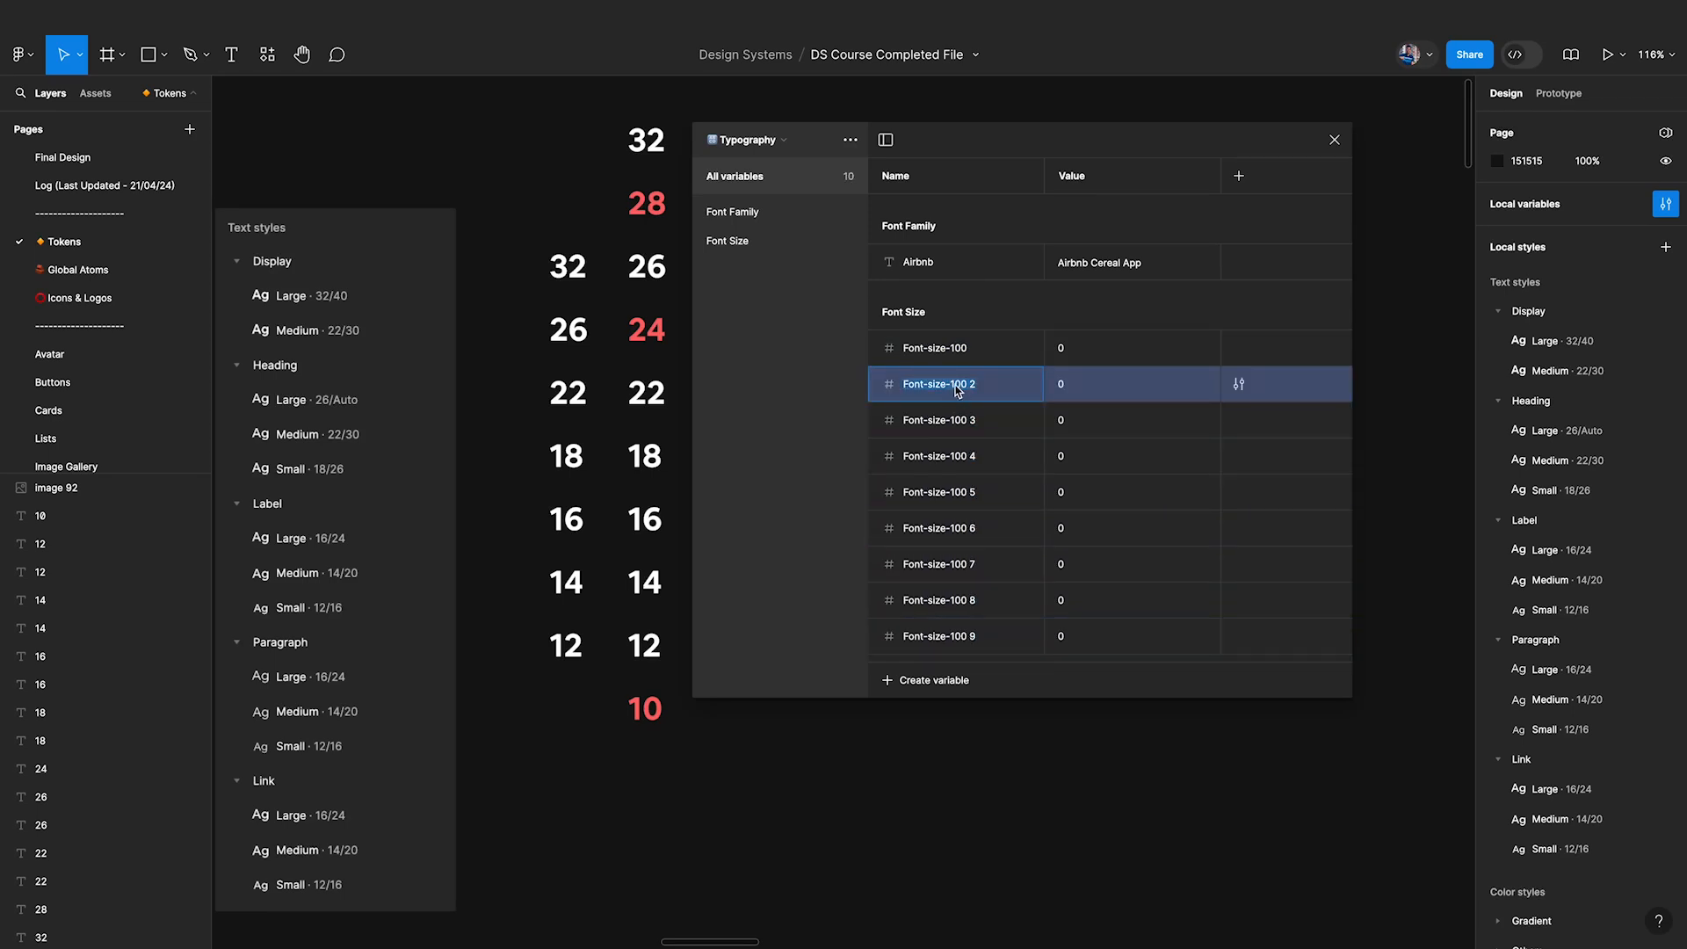
type("Font-size-100")
double_click(972, 421)
type("Font-size-")
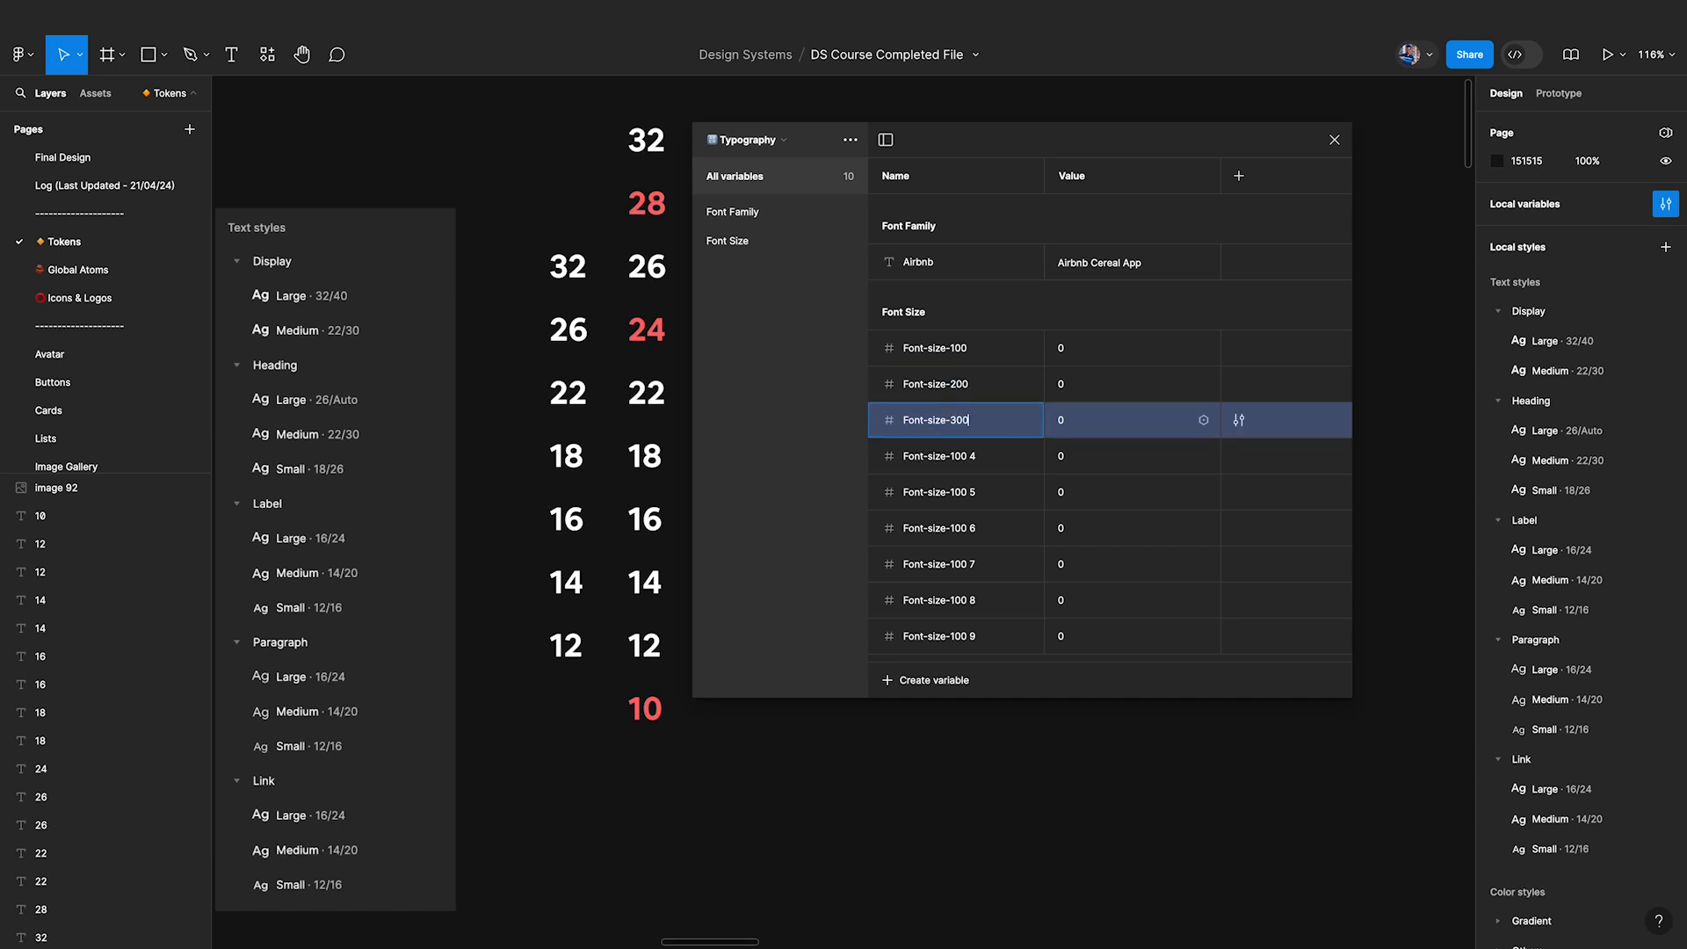
type("300")
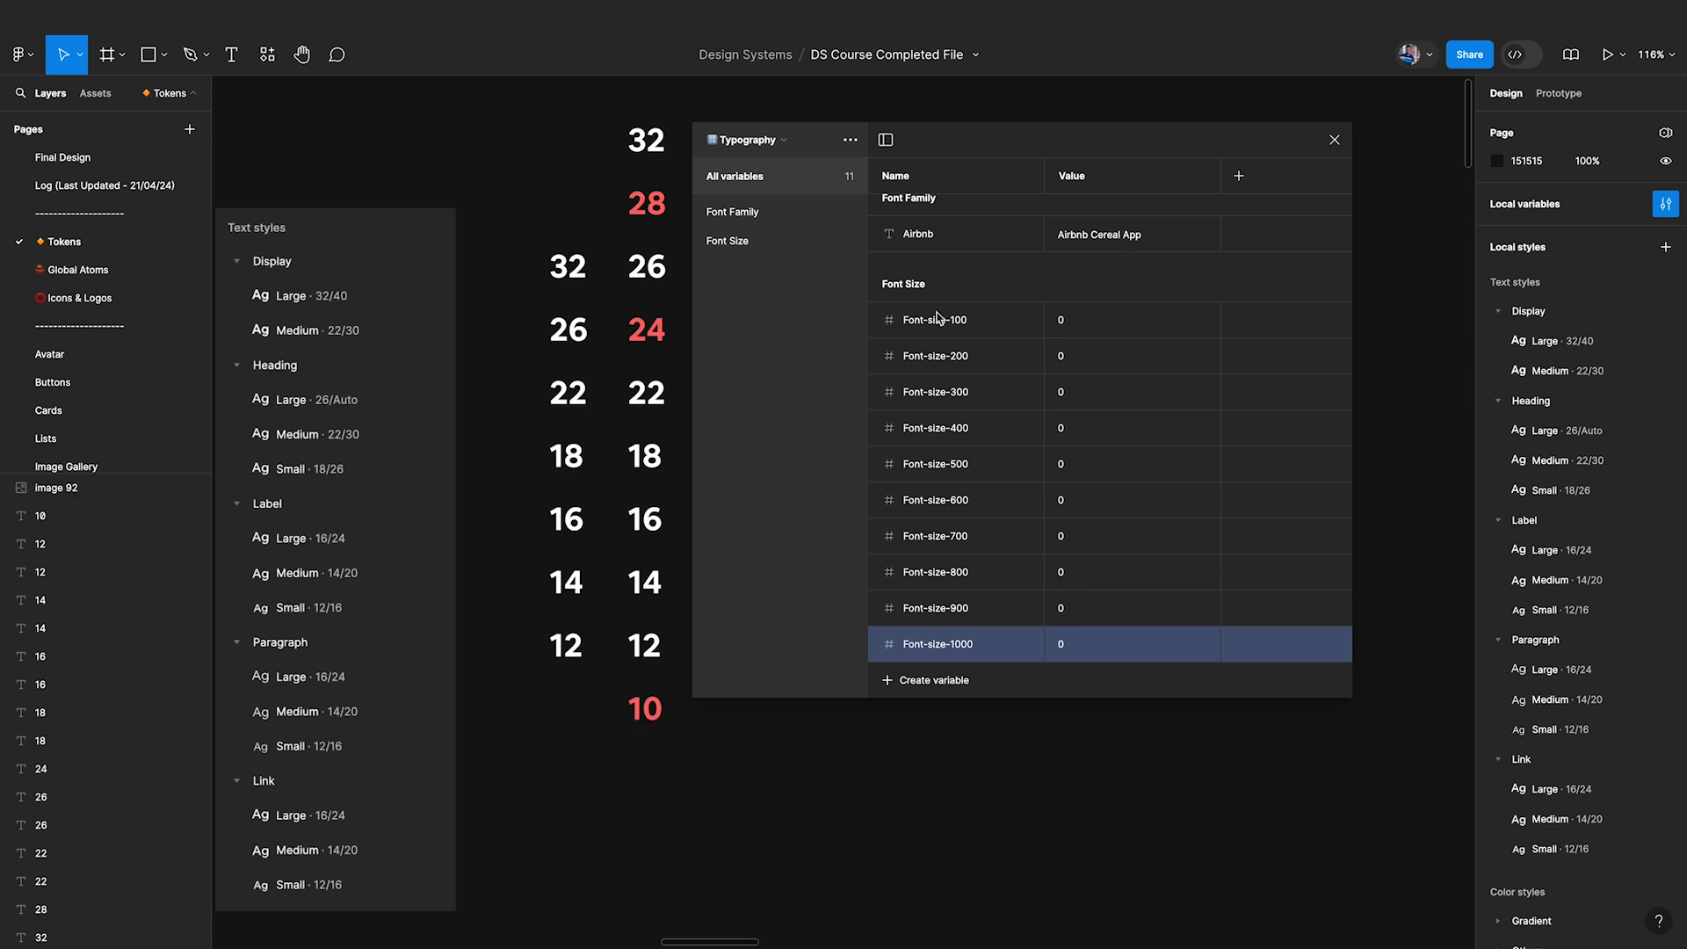
Set the Font-size-100 to Font-size-1000 variables to 10, 12, 14, 16, 18, 22, 24, 26, 28 and 32 in order.
left_click(1067, 324)
type("10")
left_click(1067, 356)
type("12")
left_click(1068, 391)
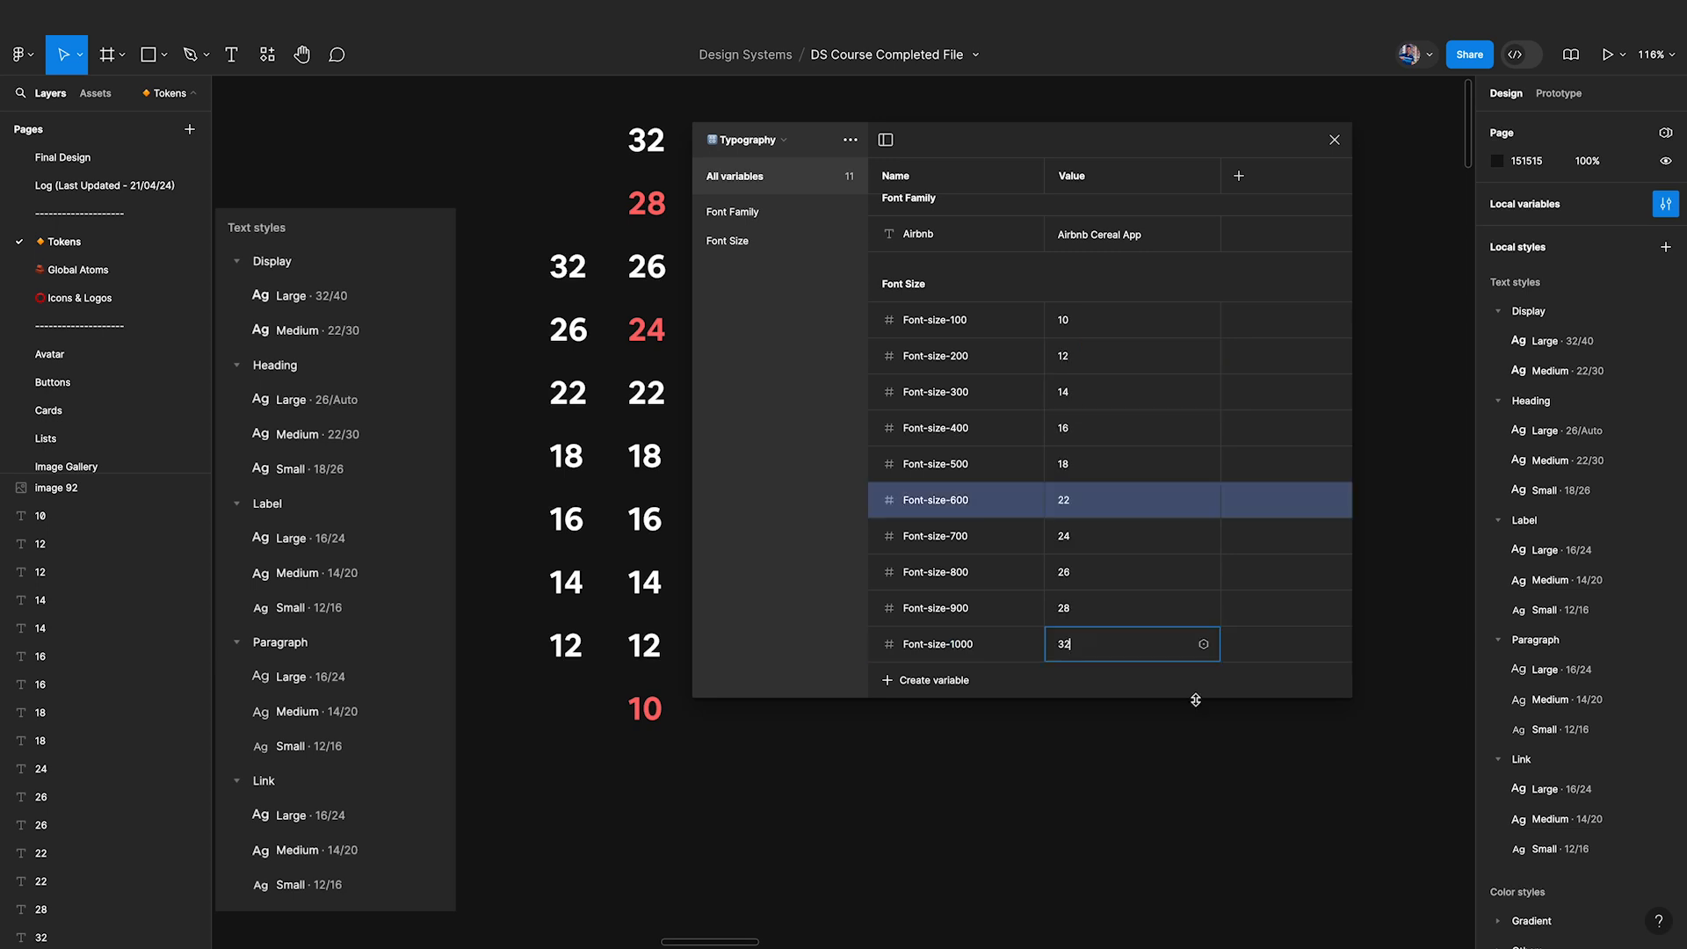
left_click(1134, 506)
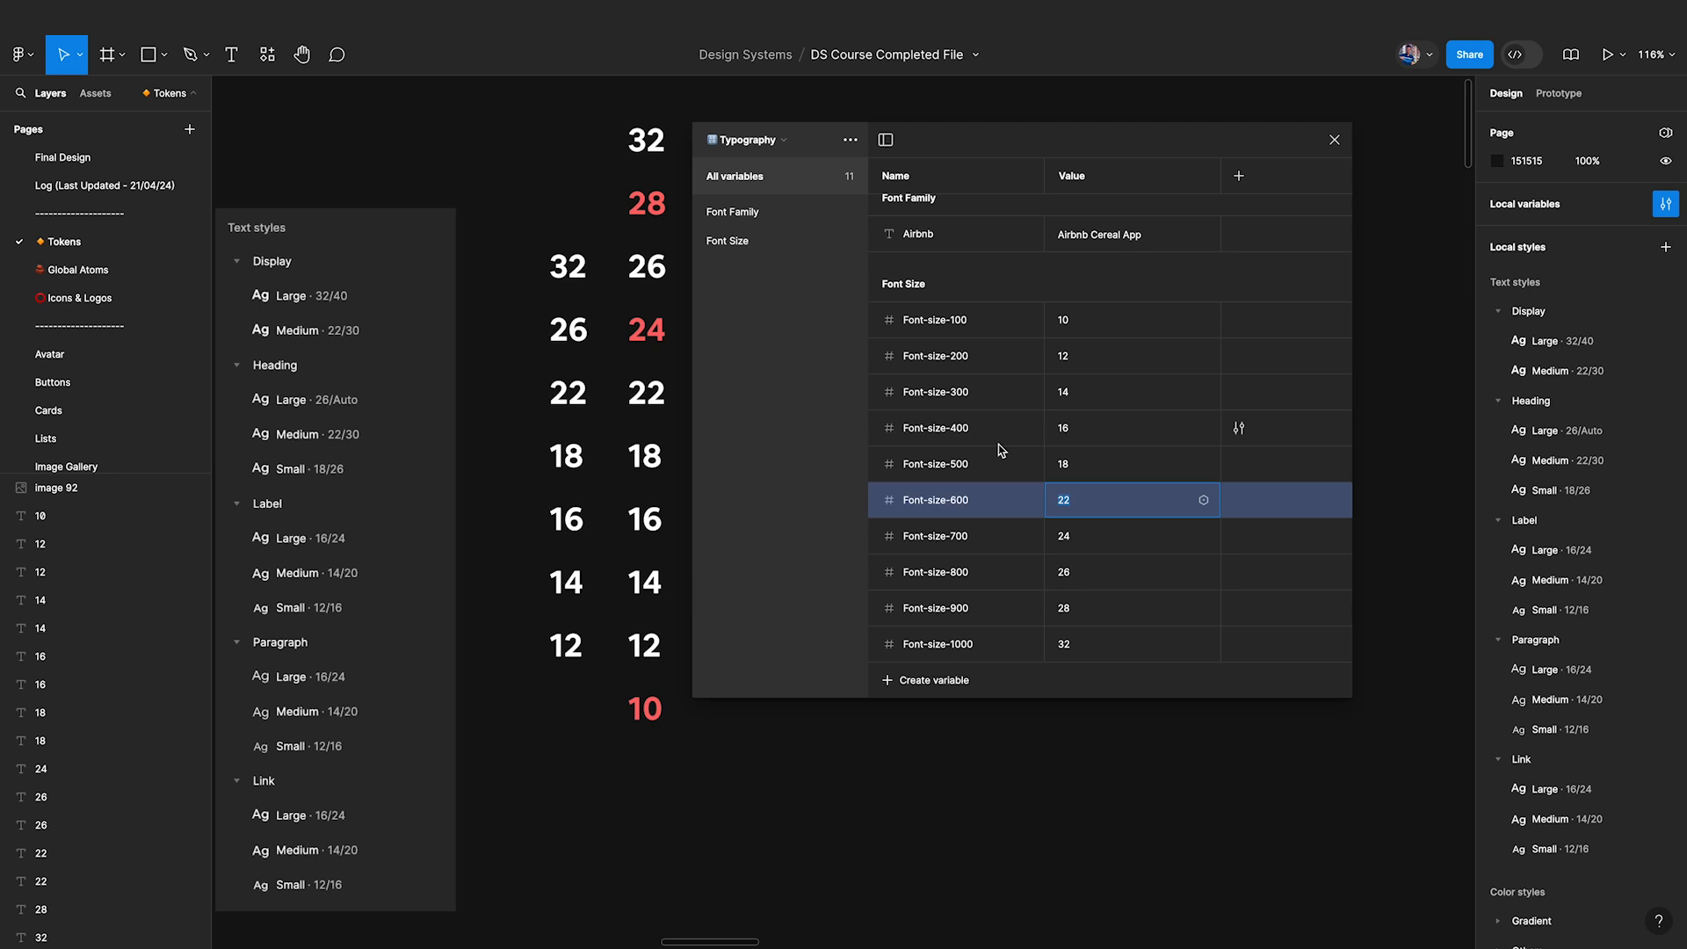
key("Escape")
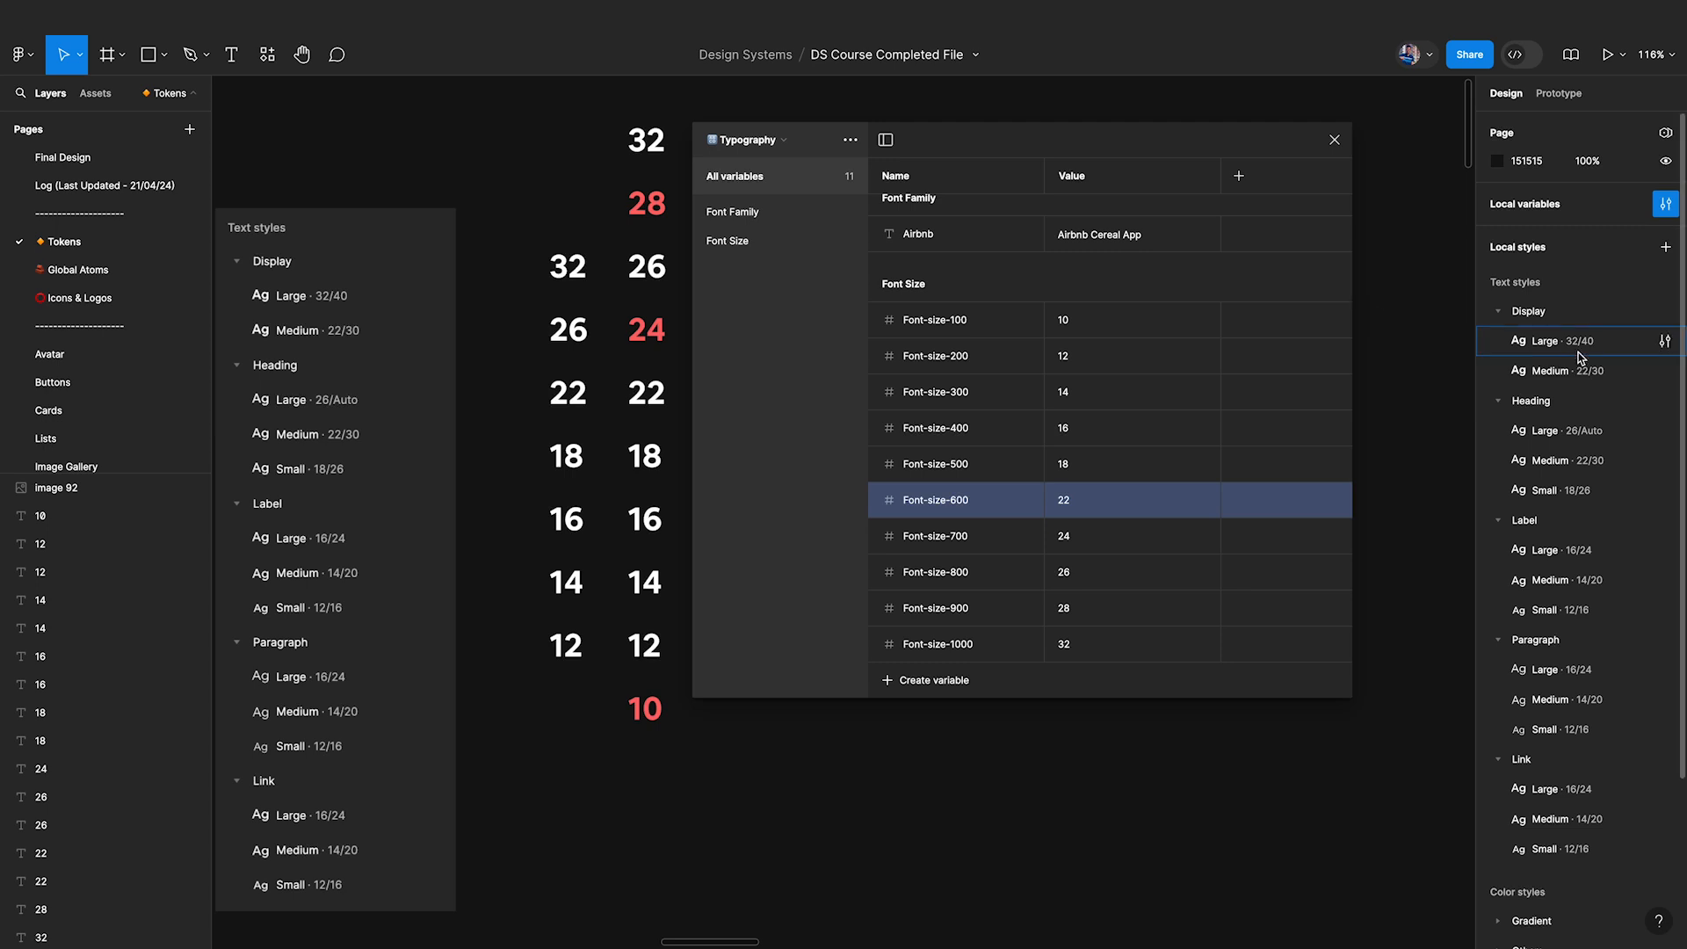
Open the Display Large text style and look through the variables available for its font size, keeping the Typography variables in view beside it.
left_click(1663, 341)
left_click_drag(1174, 144, 882, 155)
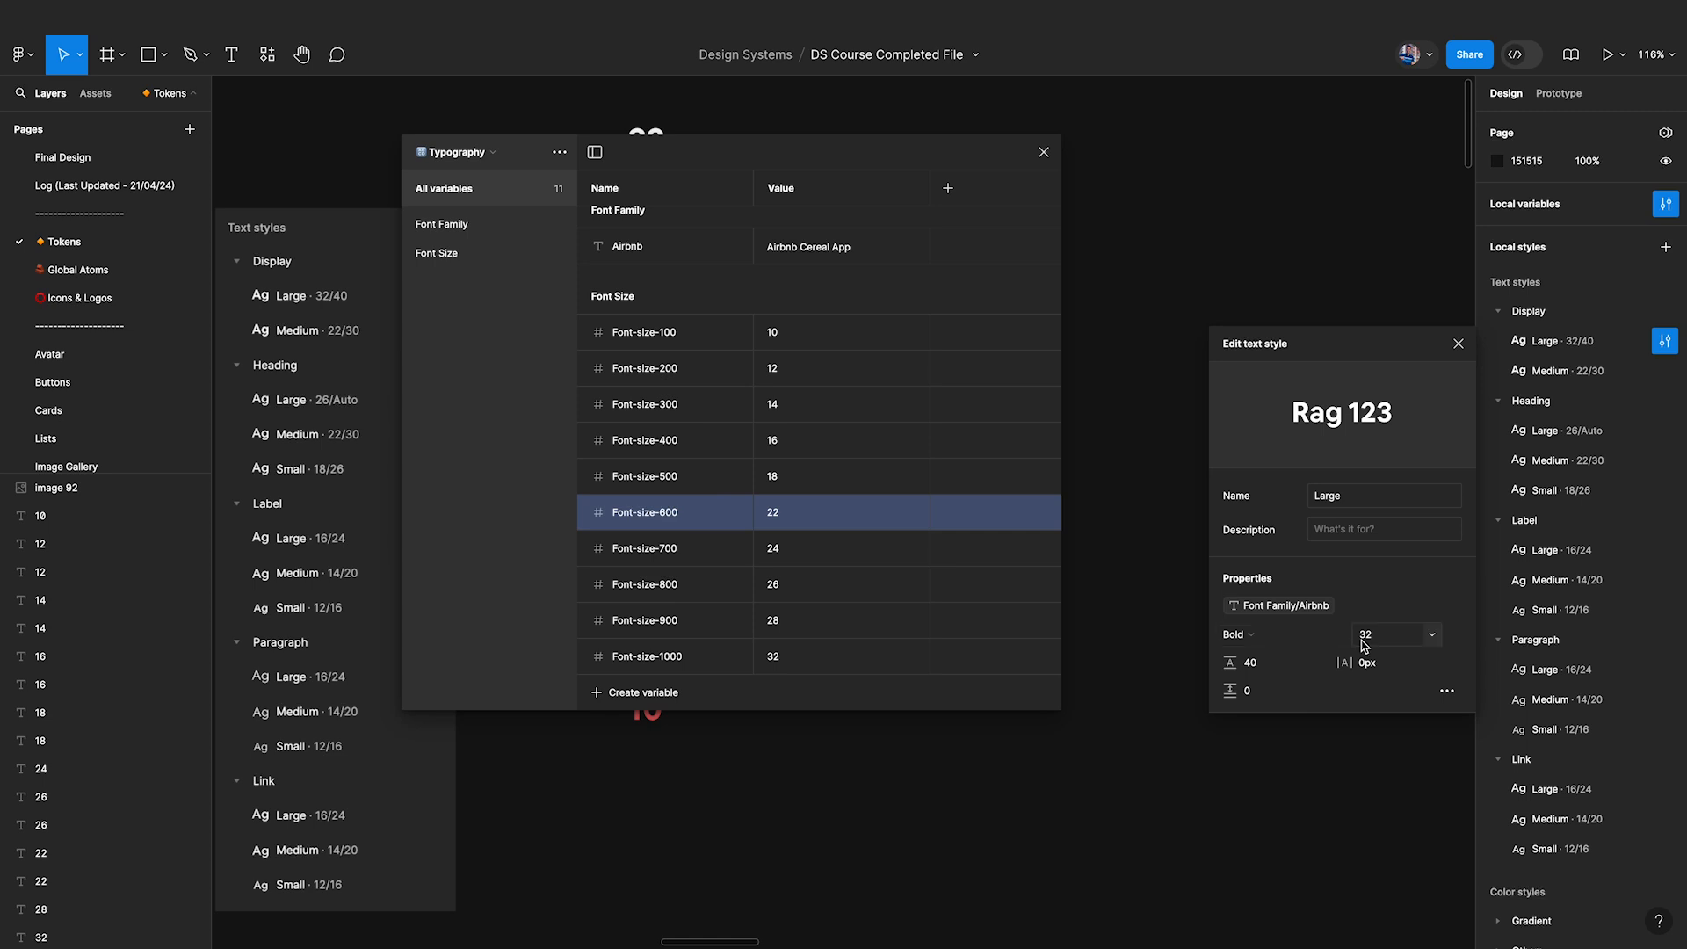
left_click(1432, 635)
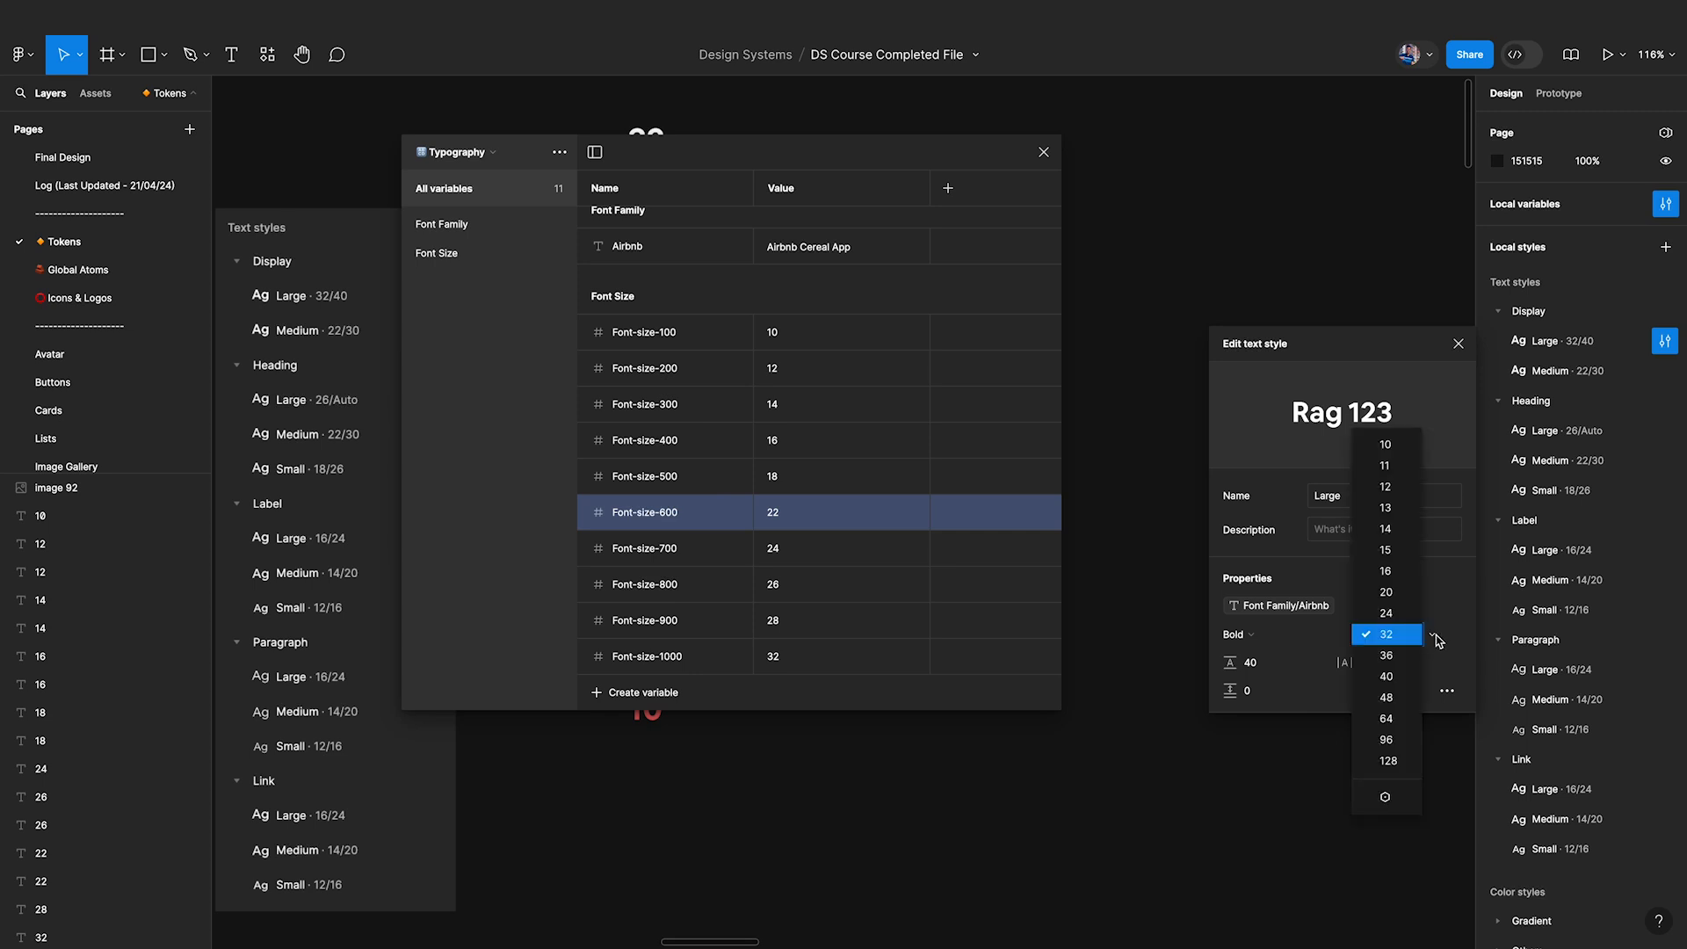
left_click(1385, 796)
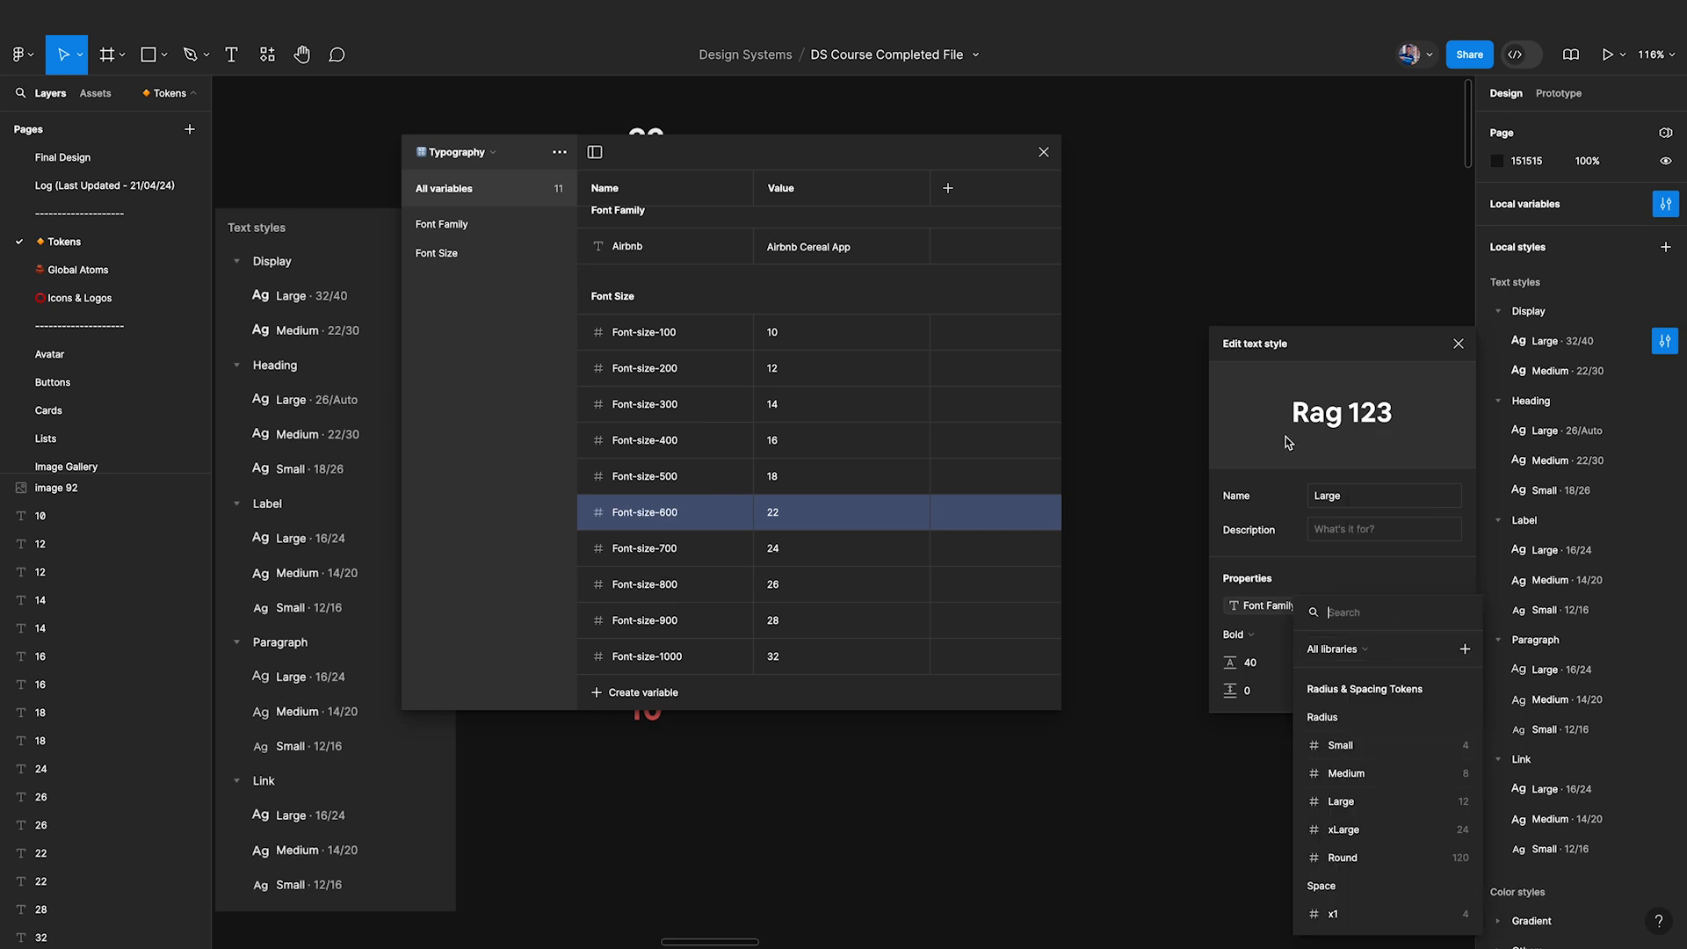
left_click_drag(1313, 622, 1043, 401)
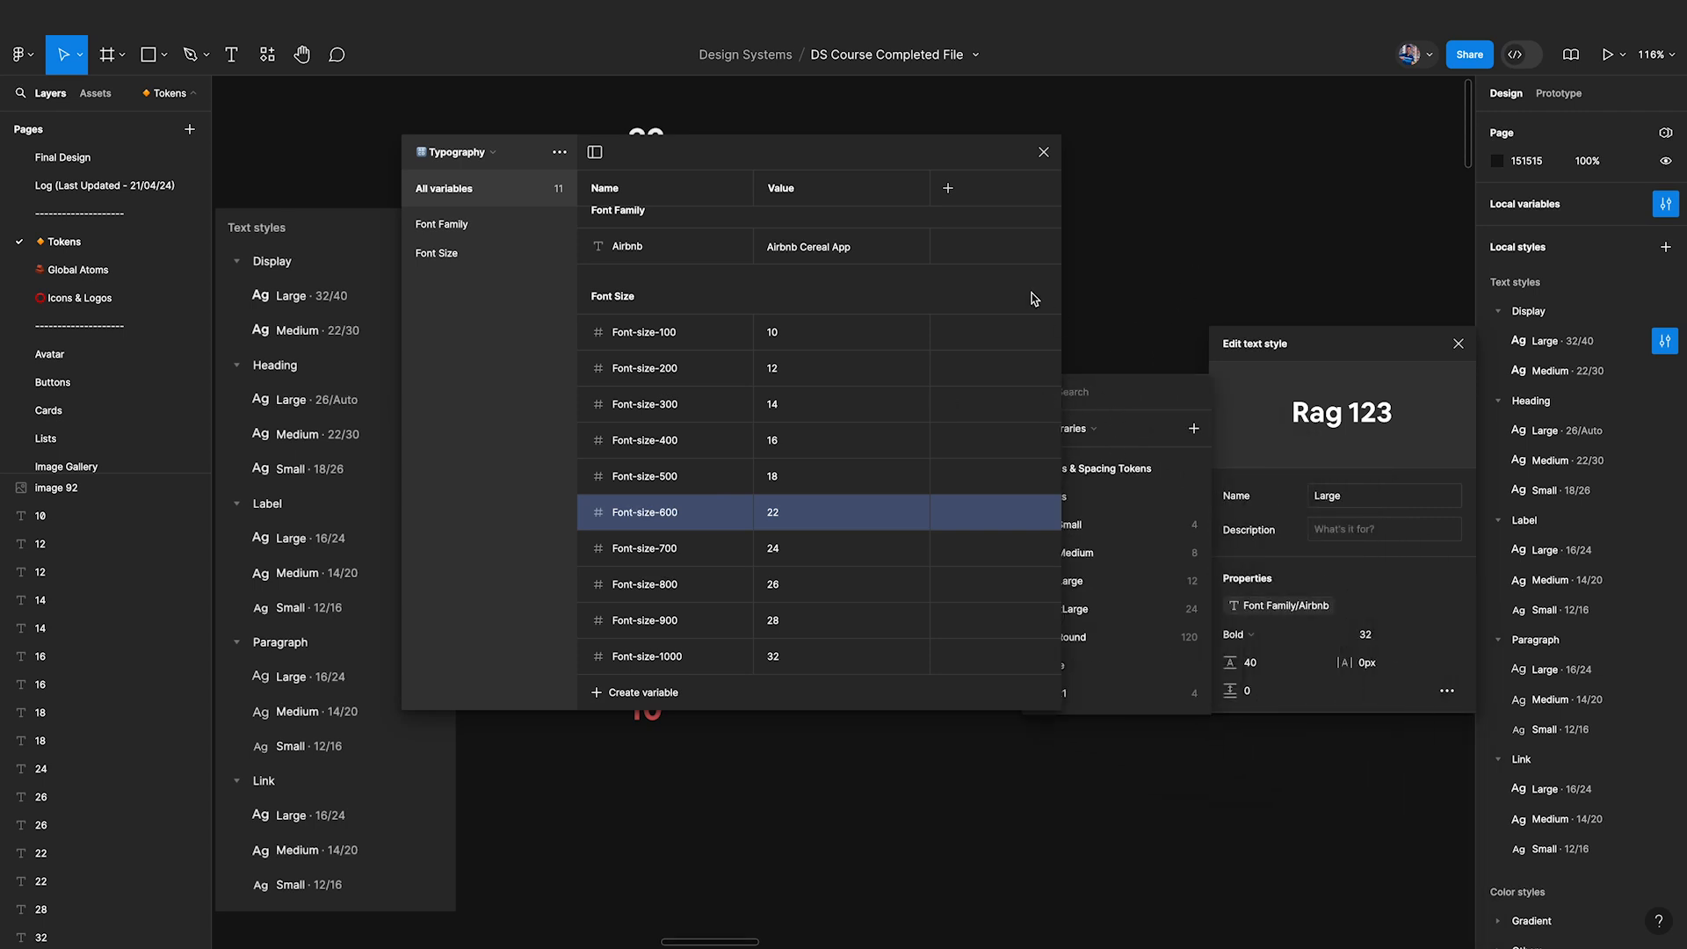
left_click_drag(894, 163, 821, 177)
left_click(1367, 640)
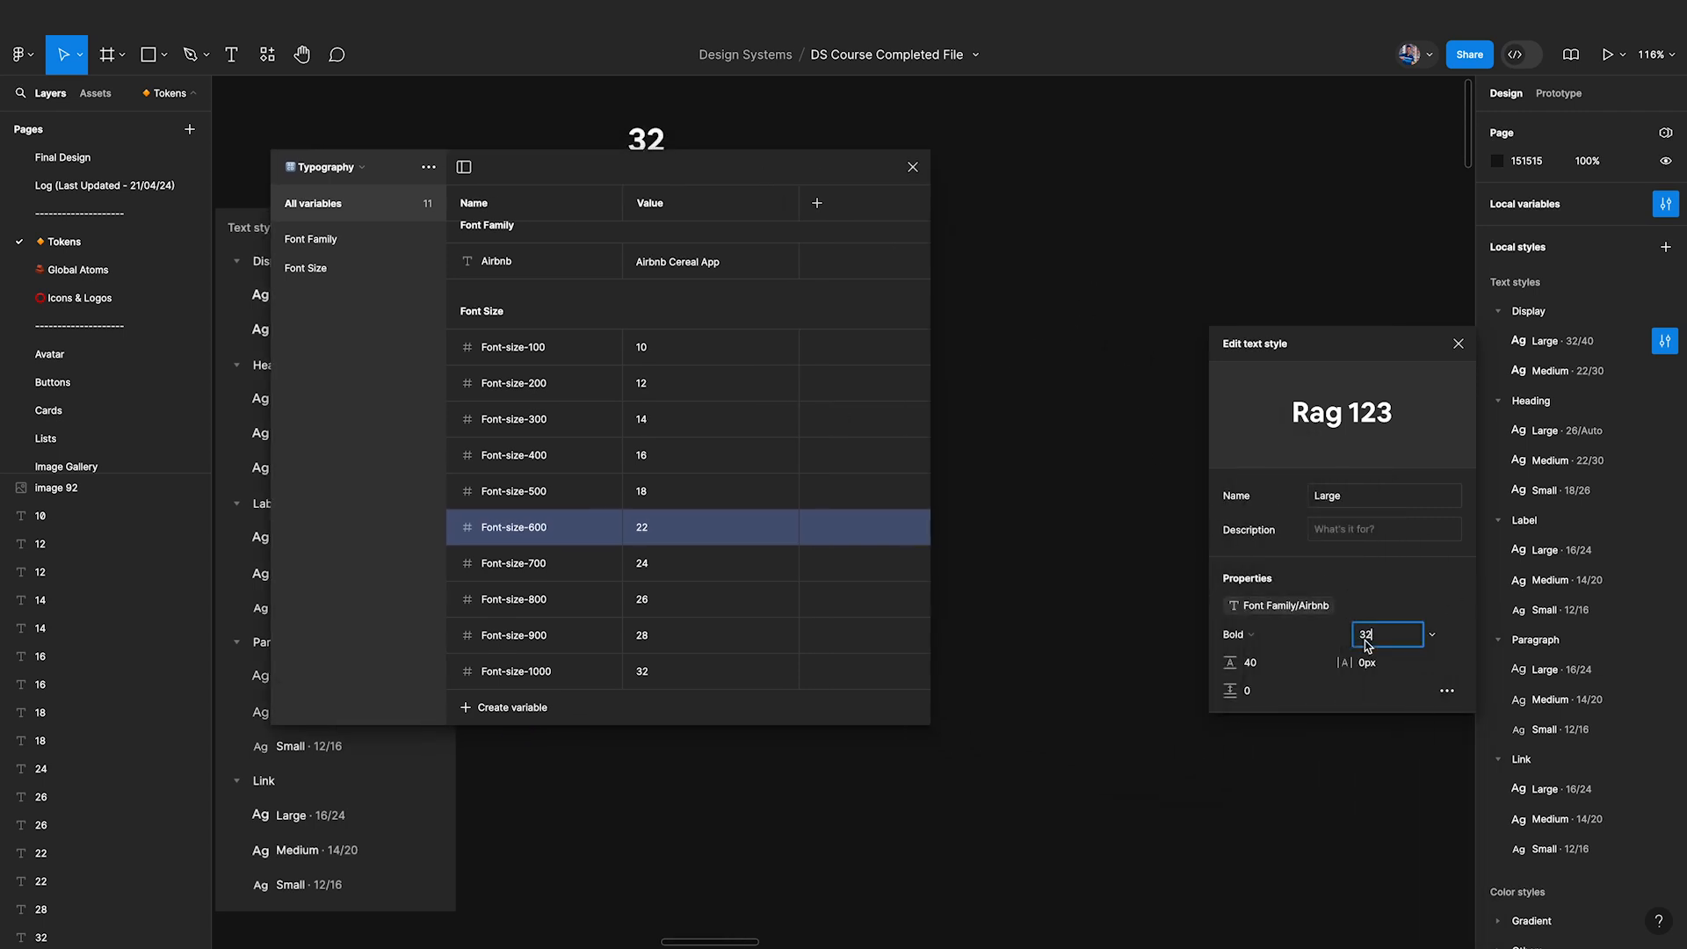
left_click(1432, 634)
left_click(1395, 802)
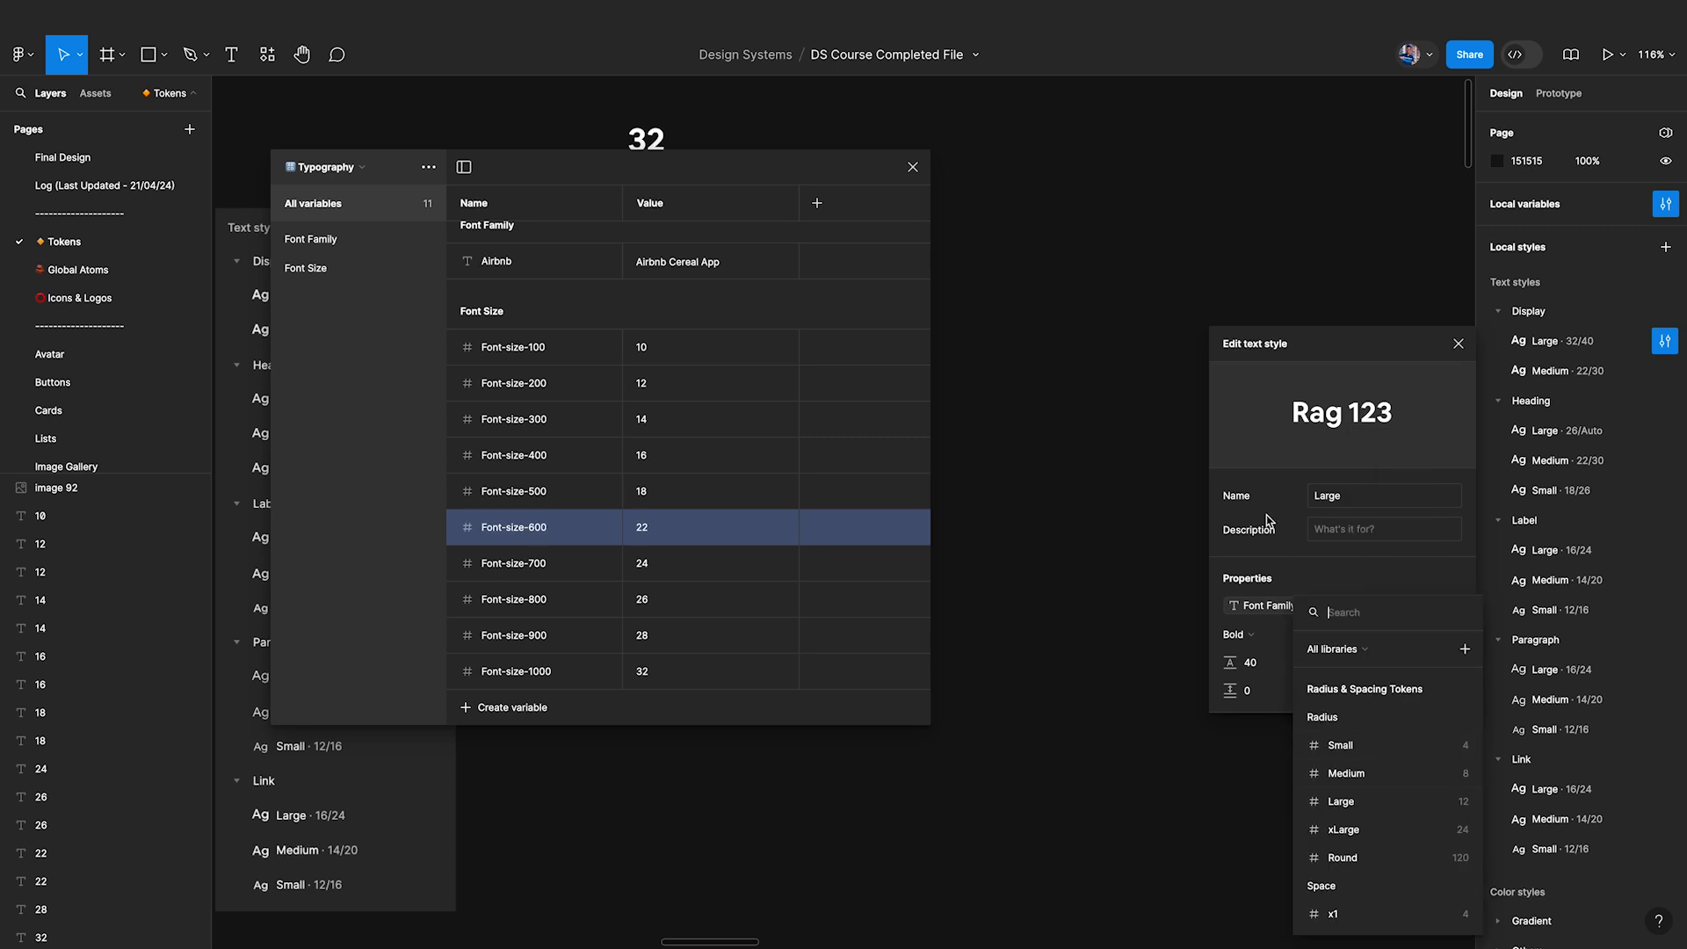
left_click_drag(1305, 606, 1067, 304)
scroll(1223, 544, "down", 3)
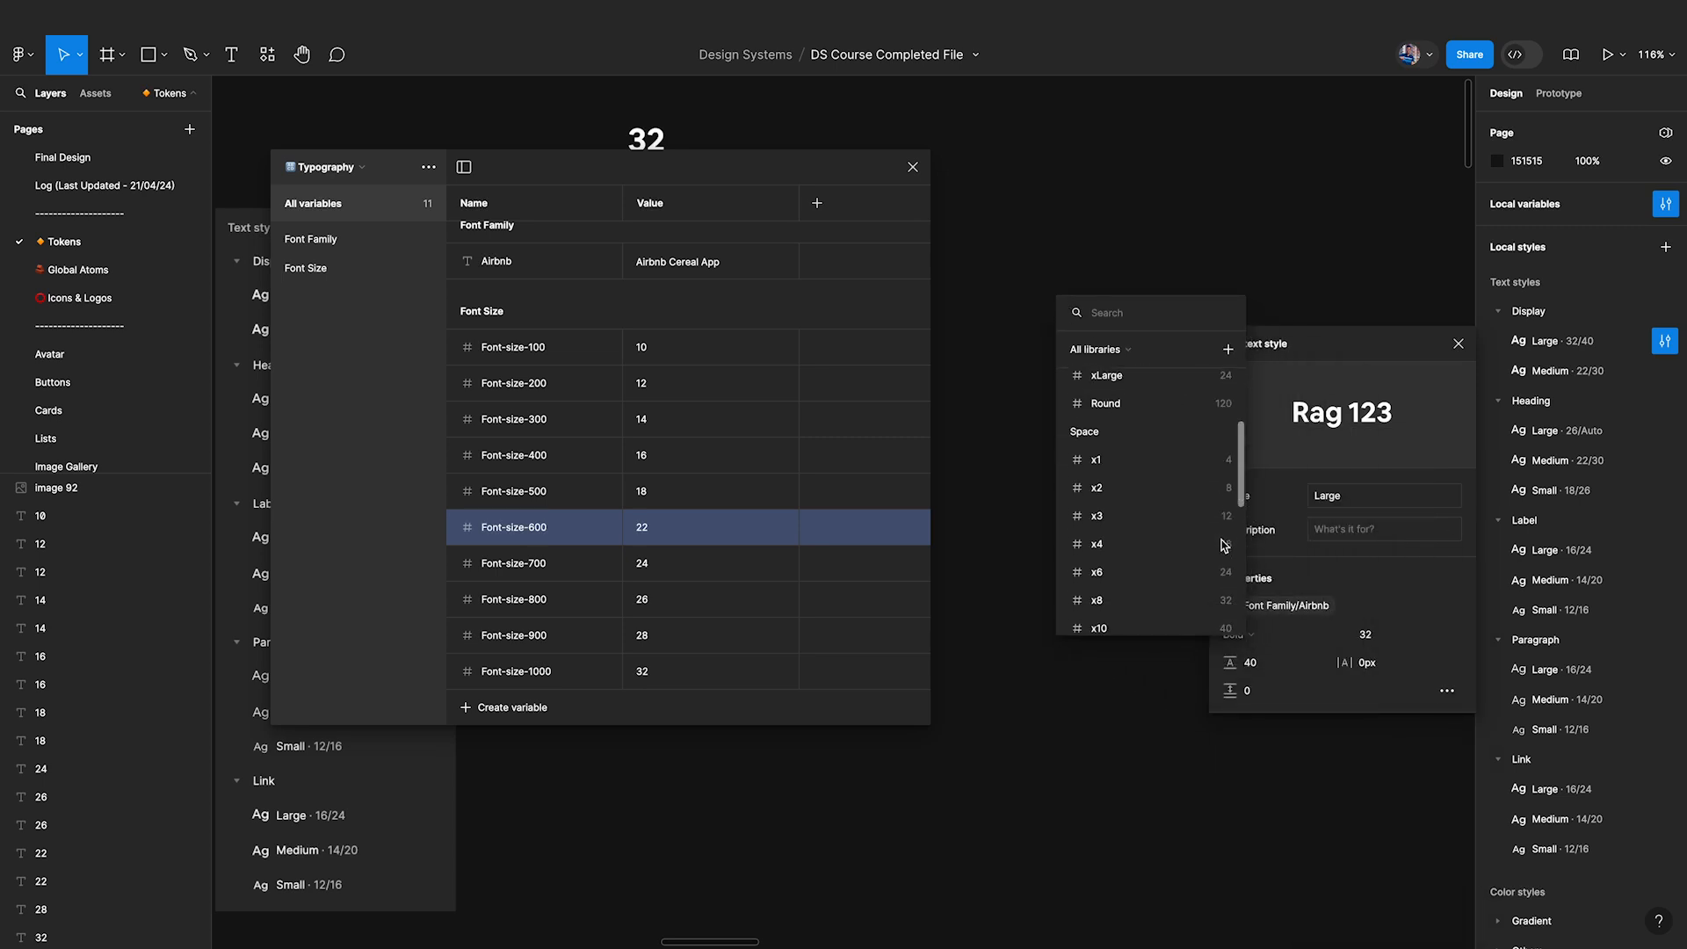
scroll(1223, 545, "down", 10)
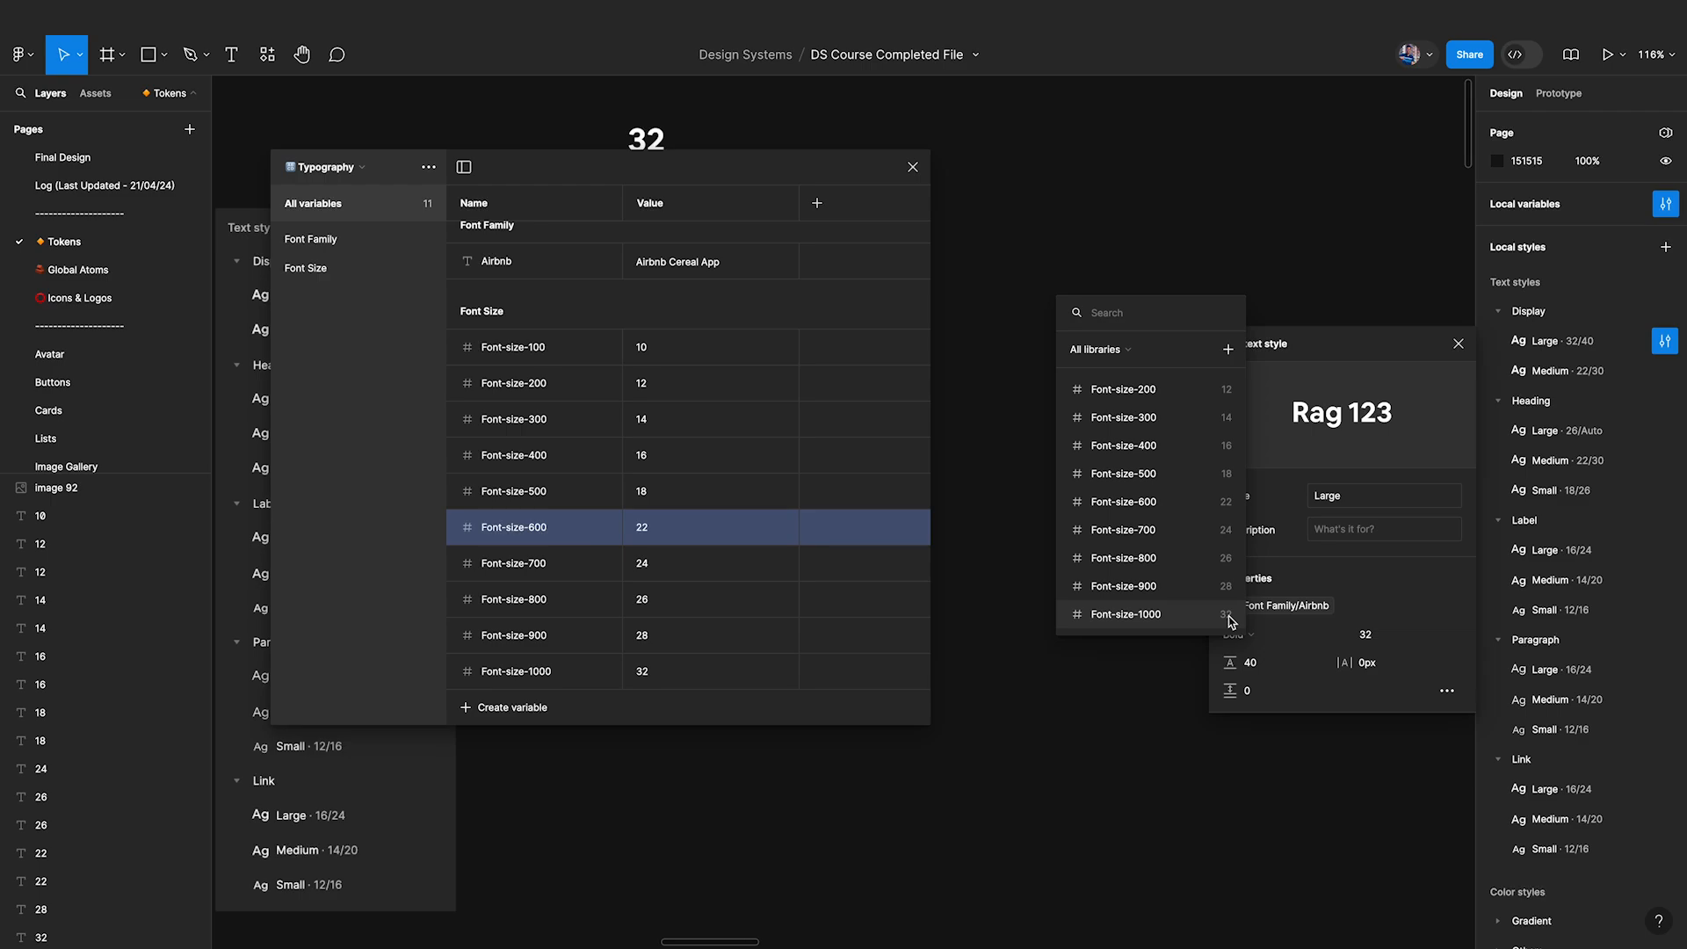
Switch to the Shopify Polaris documentation and read the token structure and semantic text tokens sections of its Typography guidance.
key("ctrl+Left")
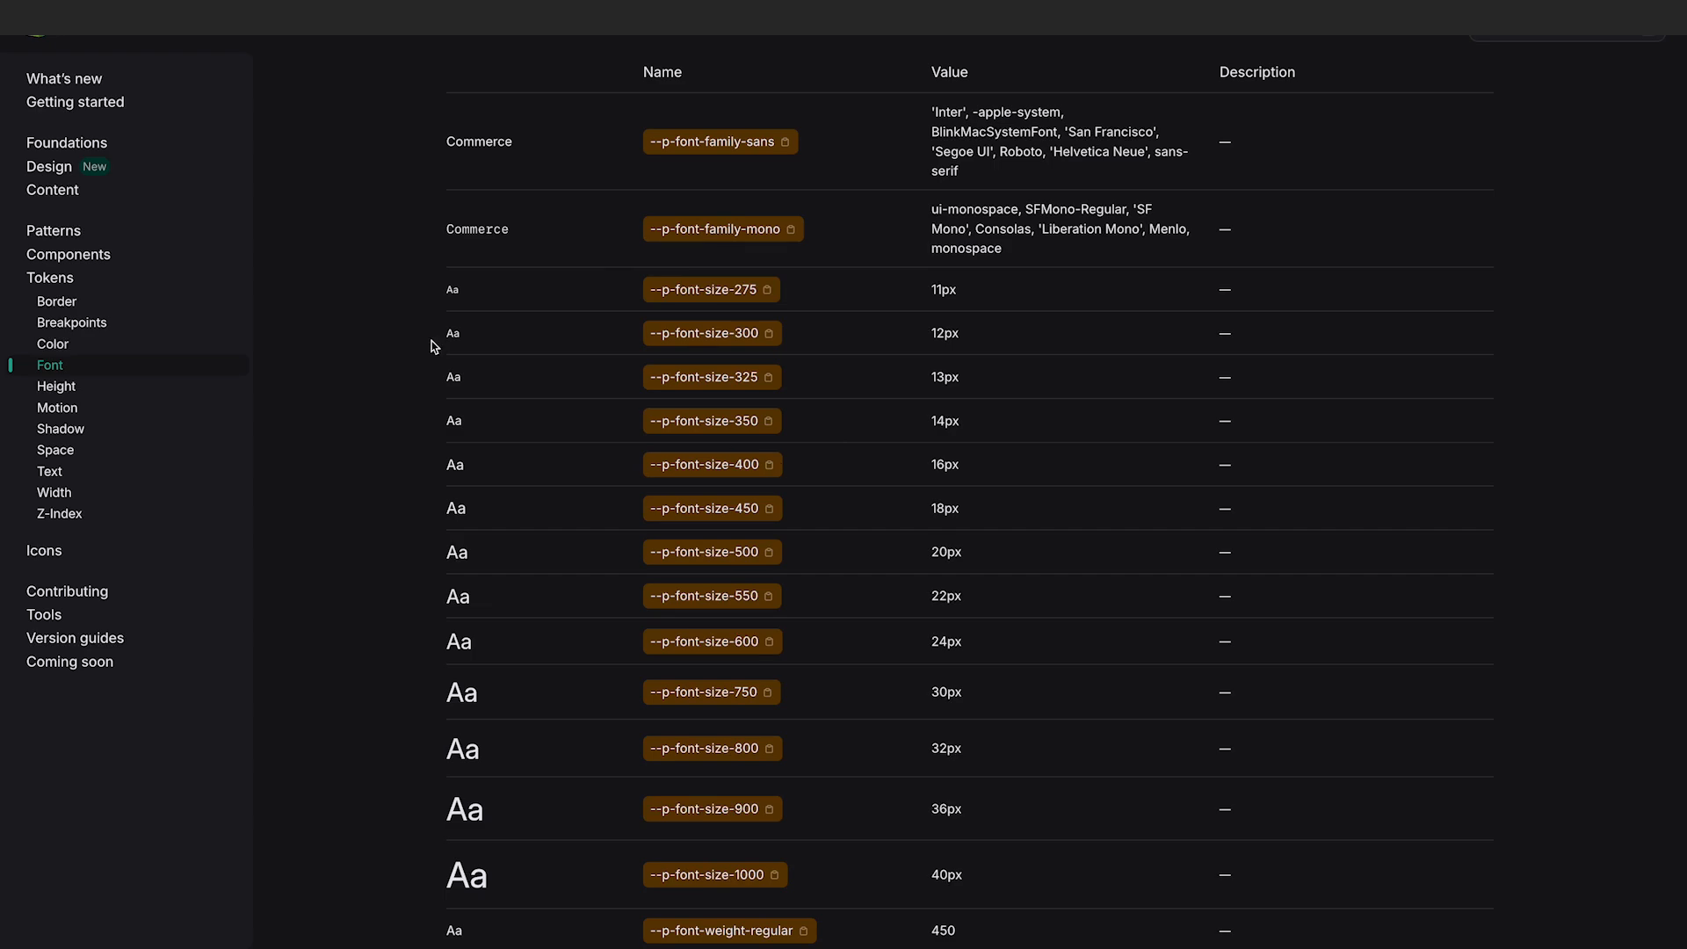
left_click(59, 167)
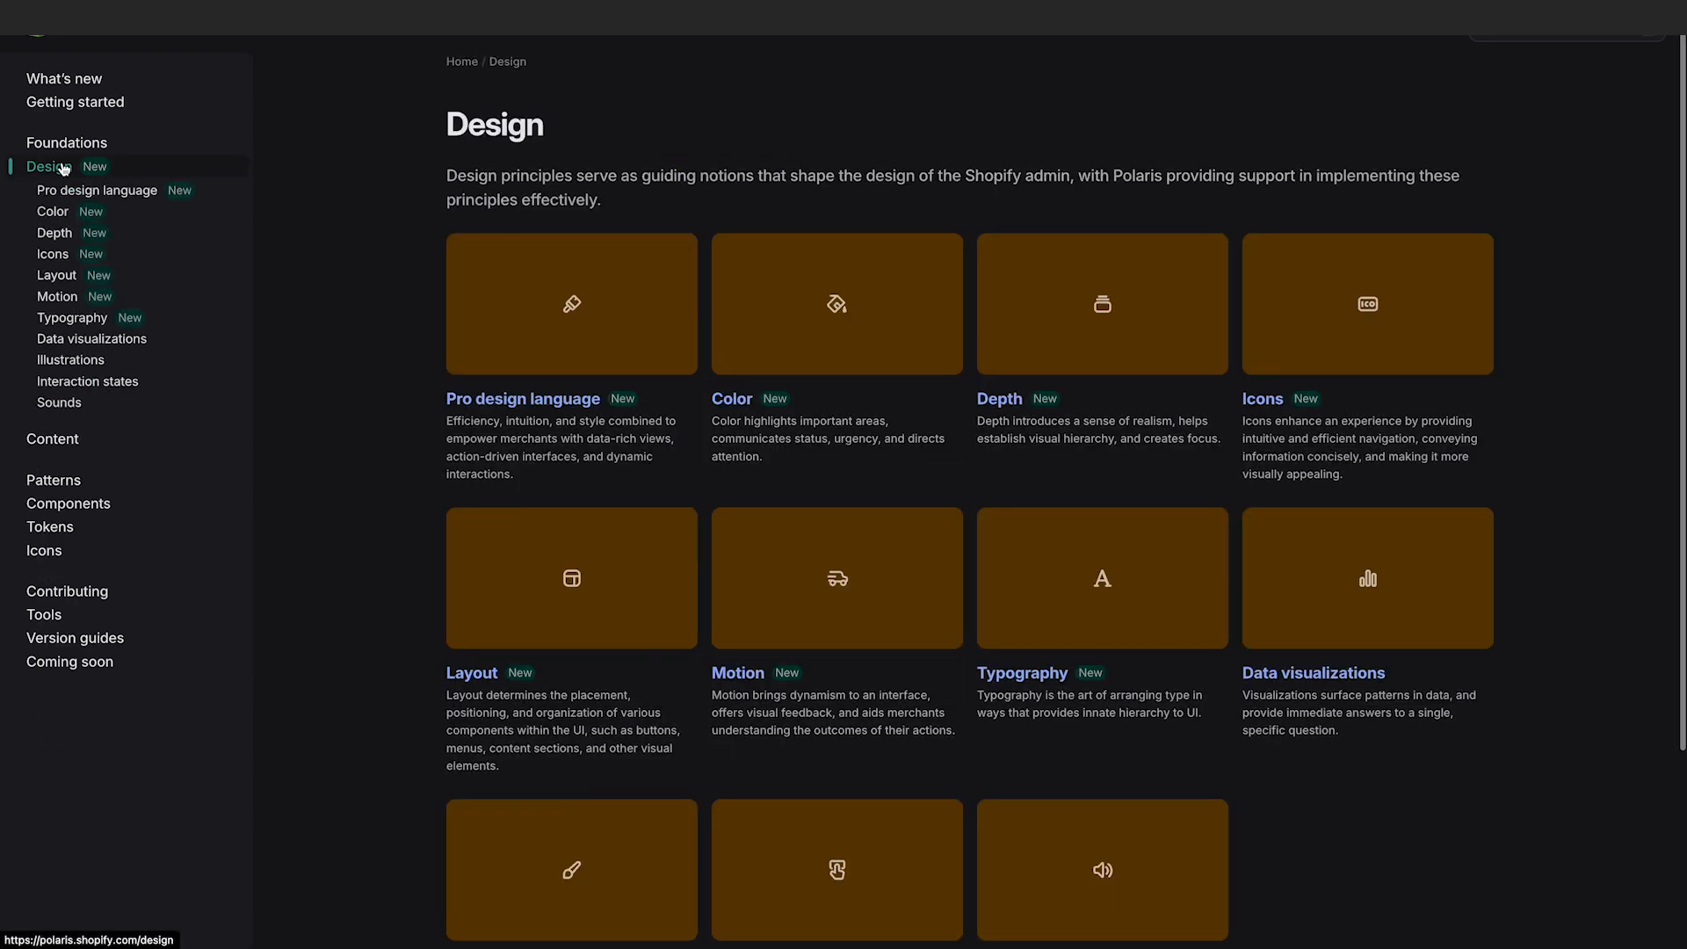
left_click(72, 317)
left_click(866, 227)
scroll(977, 688, "down", 4)
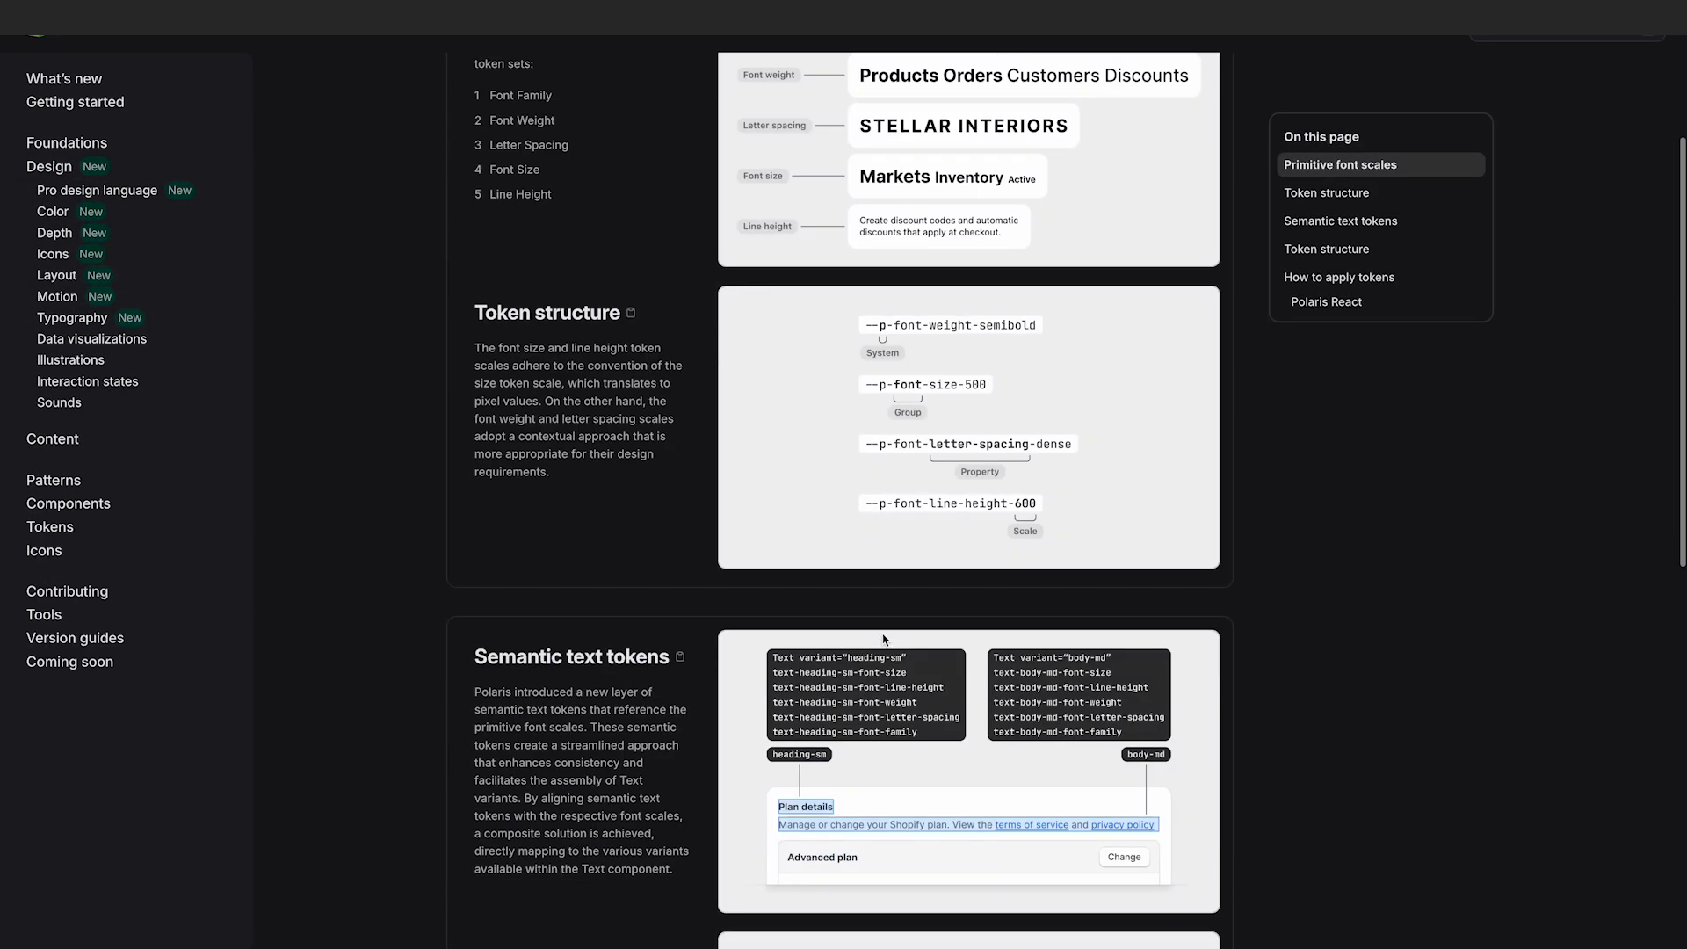
scroll(974, 687, "down", 1)
scroll(854, 589, "up", 3)
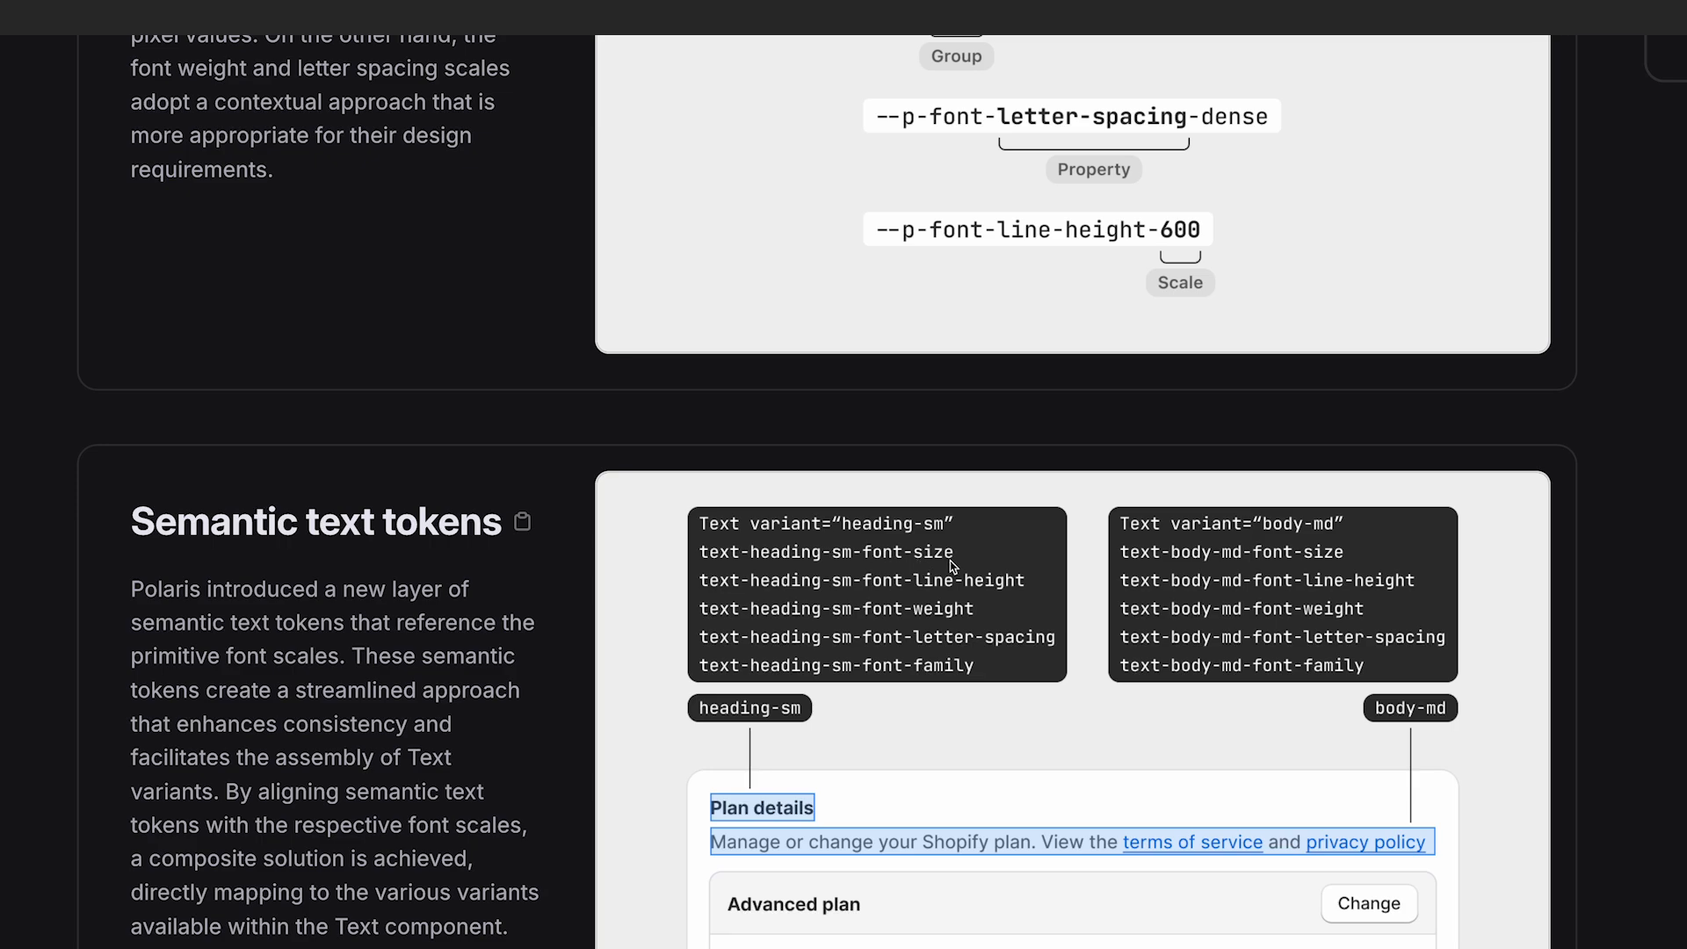
scroll(951, 565, "down", 3)
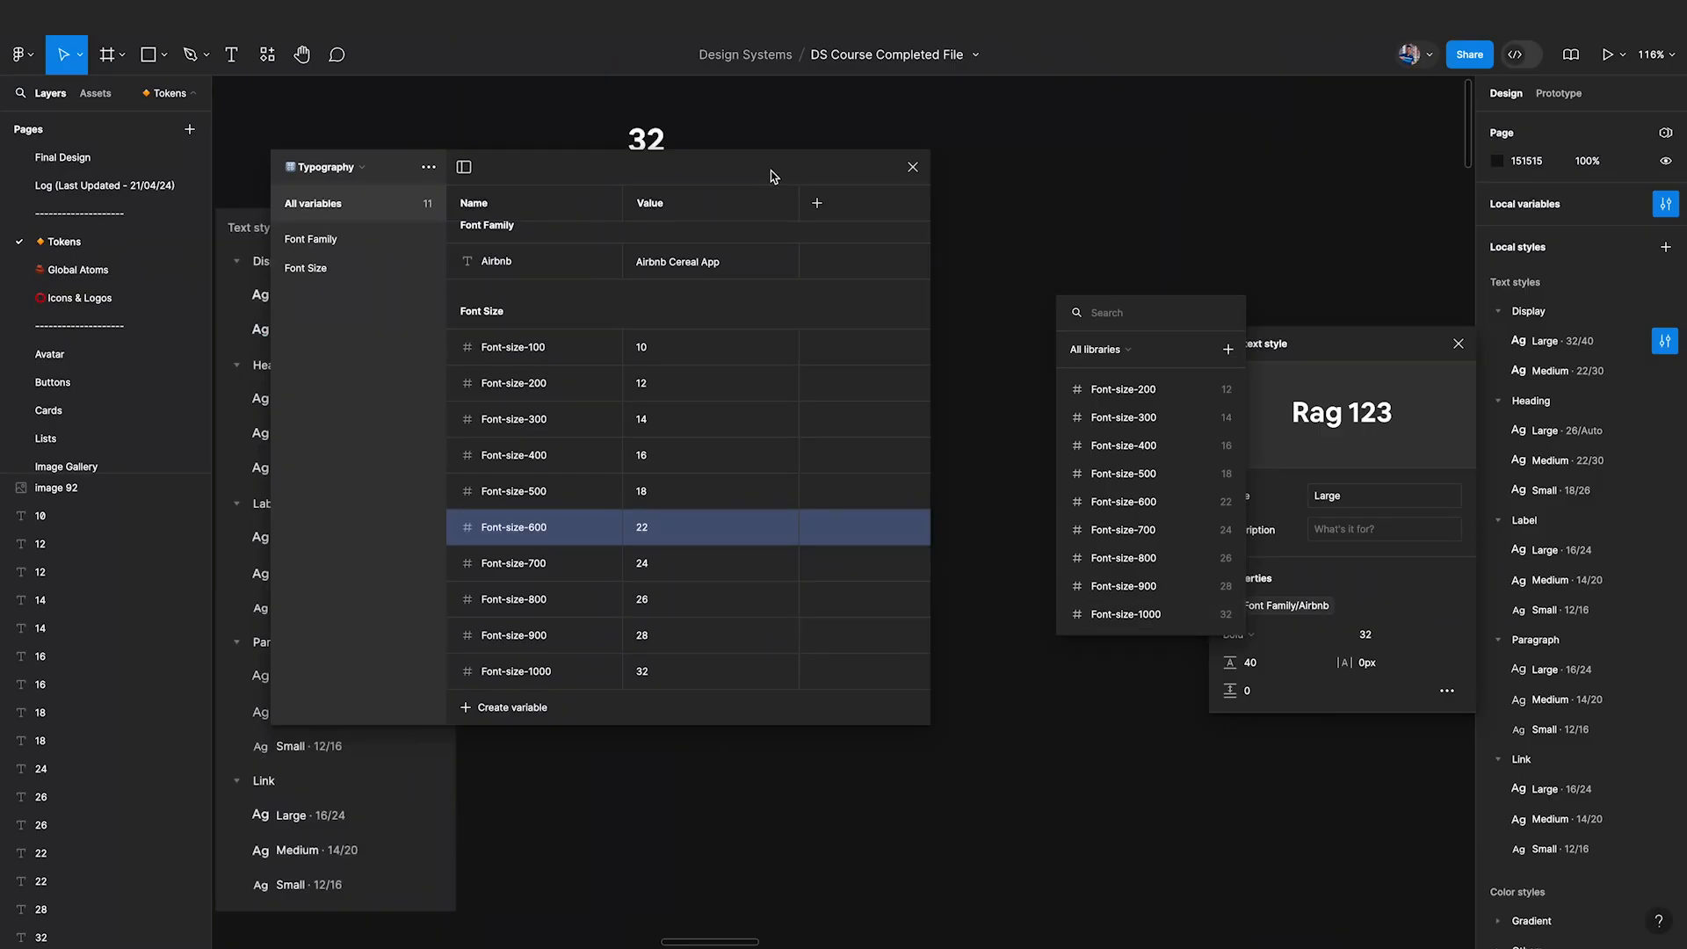
Create a new variable collection named Typograhy Tokens and add a string variable to it.
left_click(429, 168)
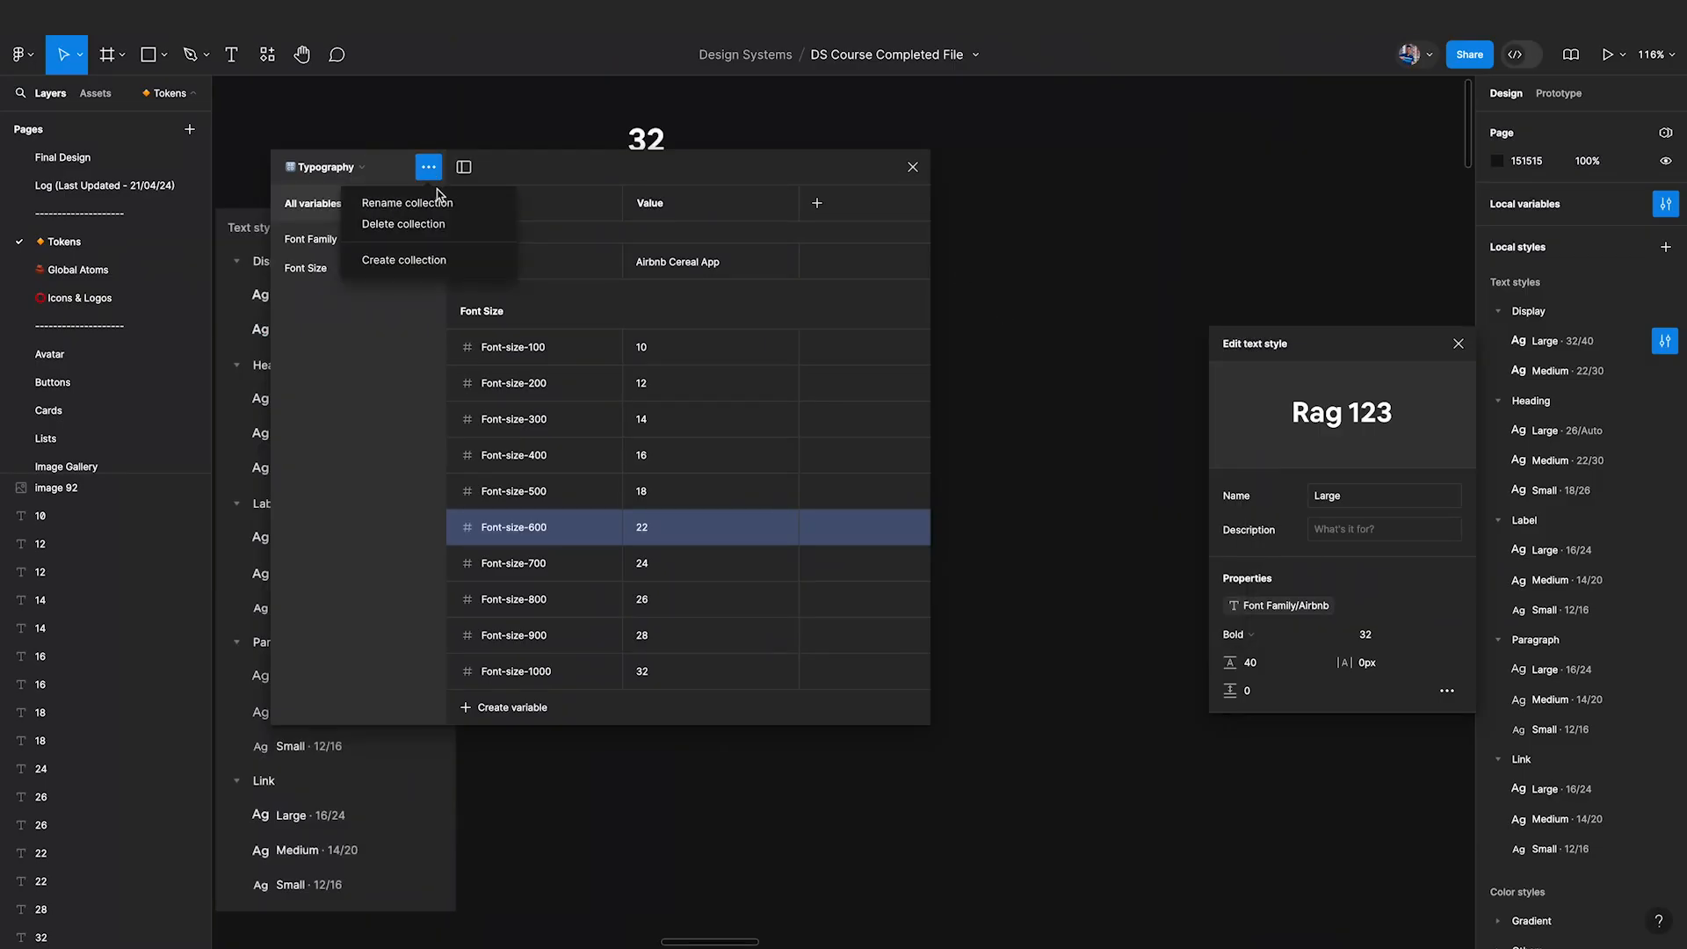
left_click(429, 262)
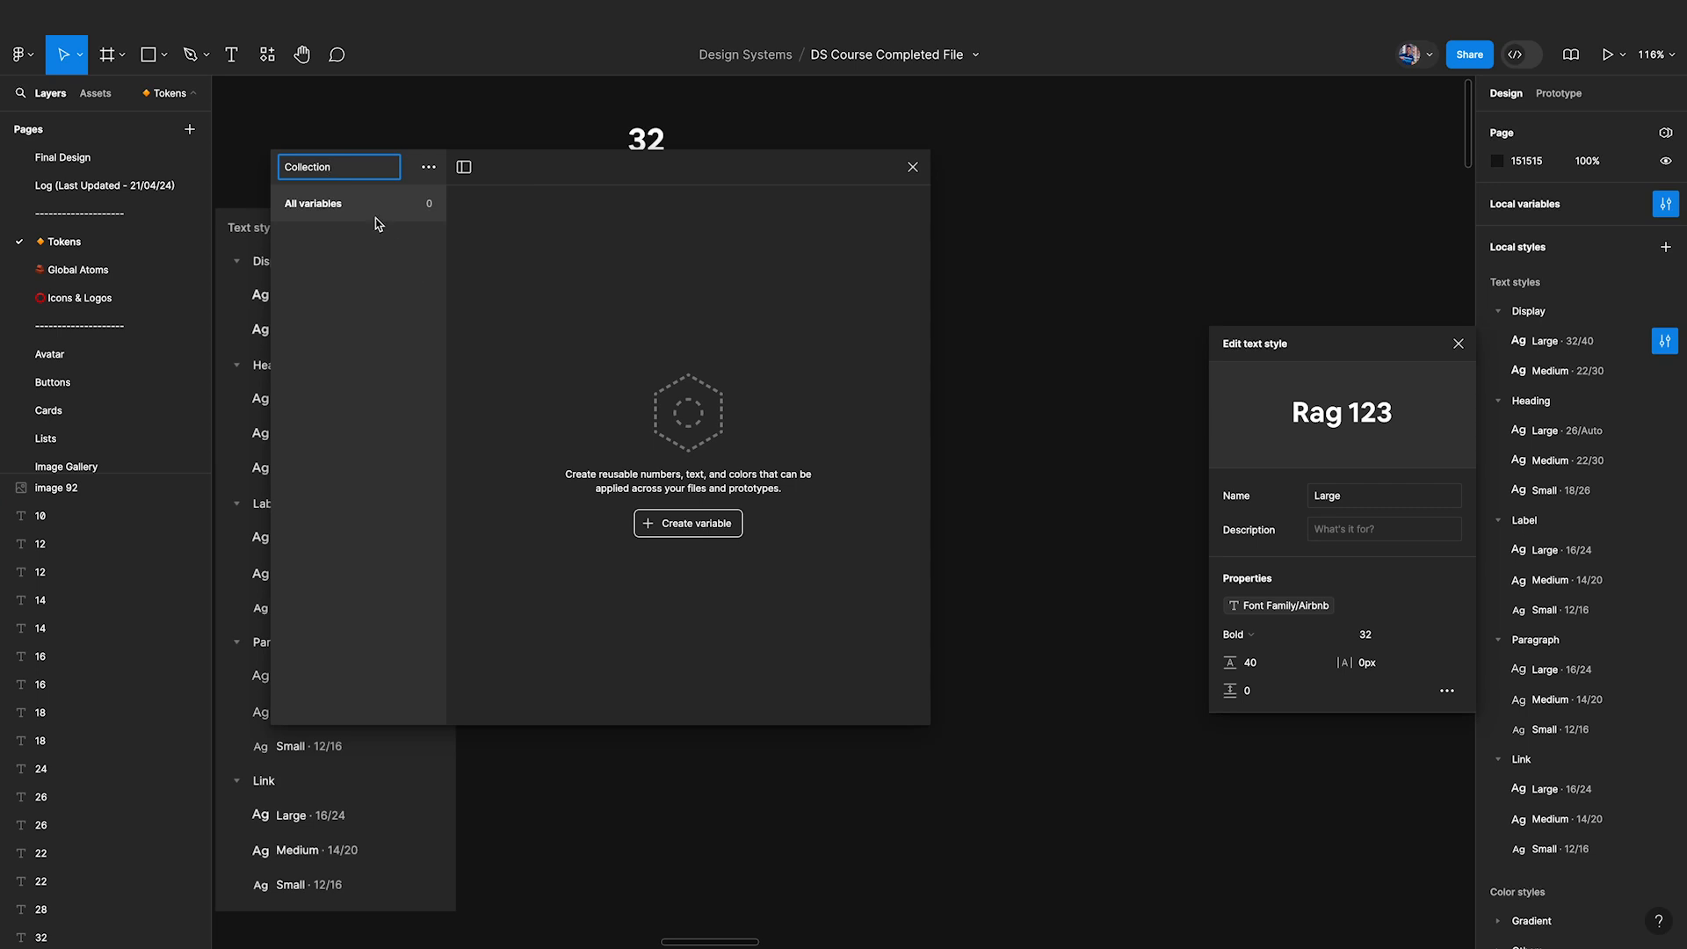
type("Te")
key("Return")
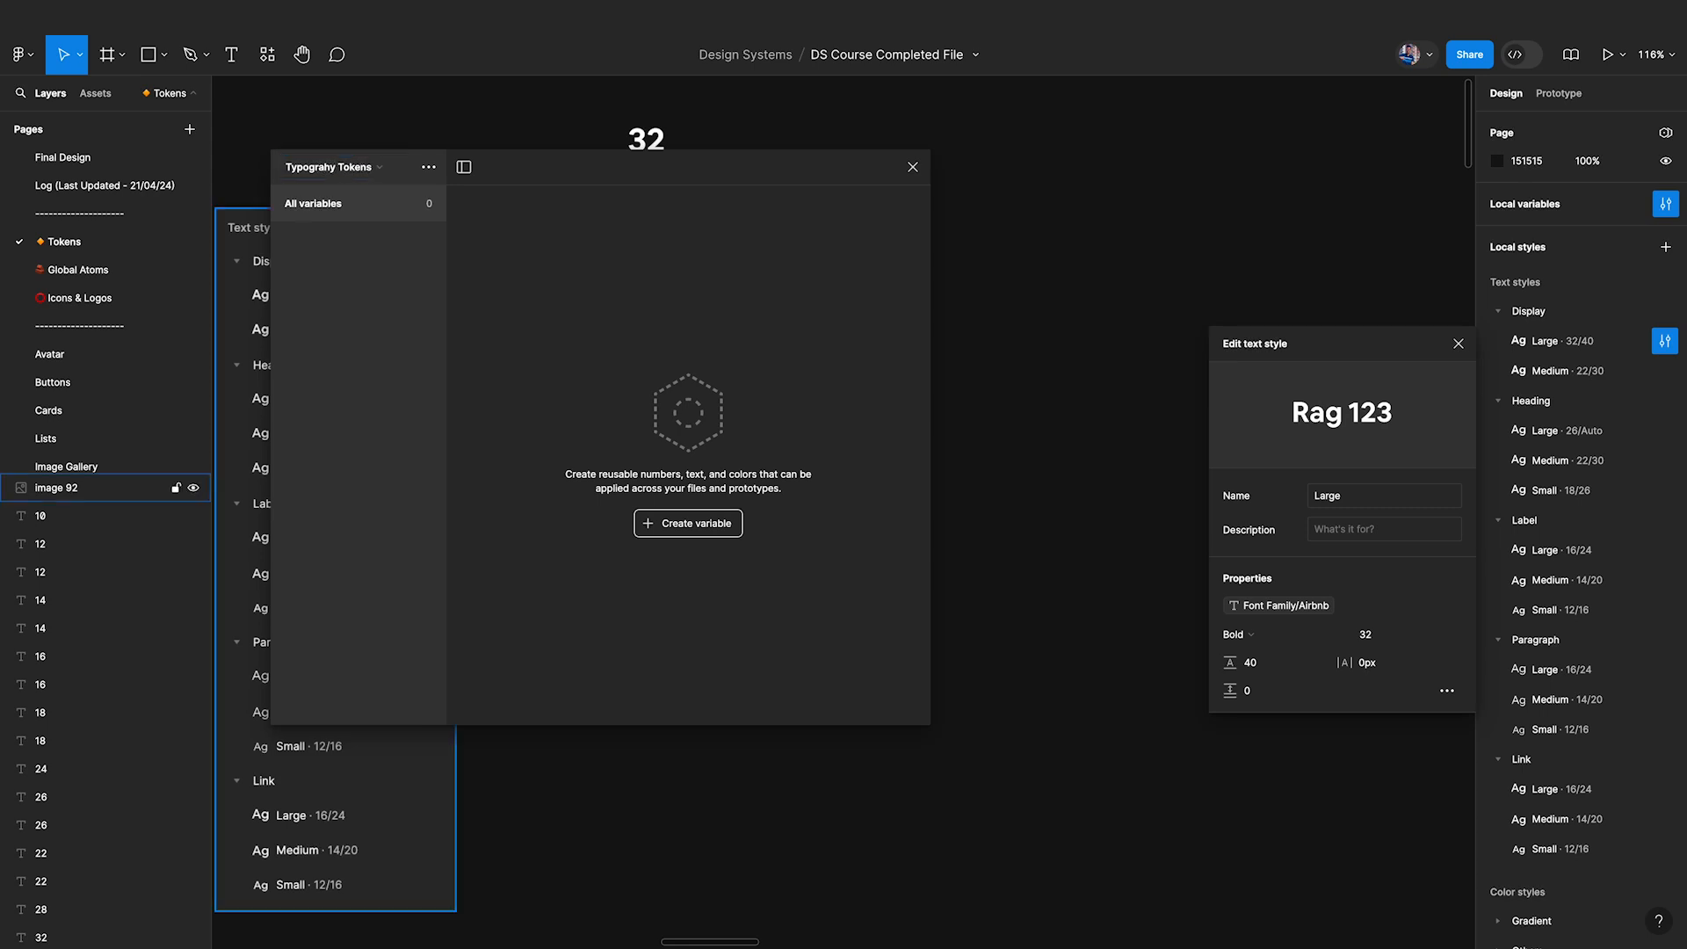
left_click(686, 530)
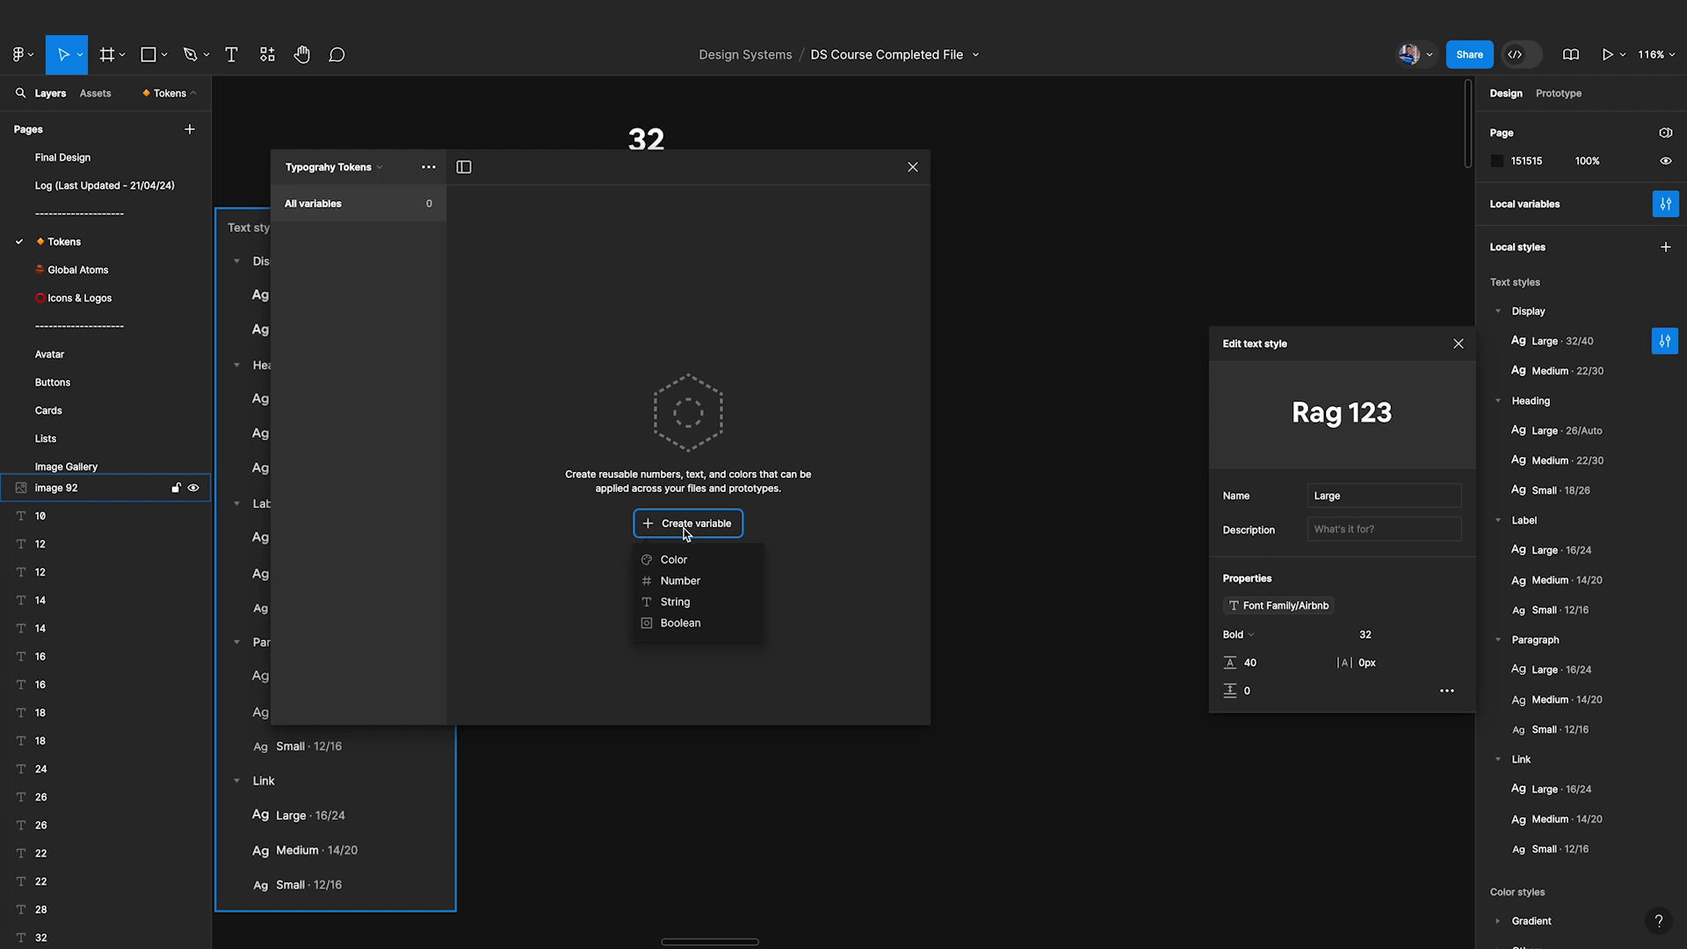
left_click(681, 602)
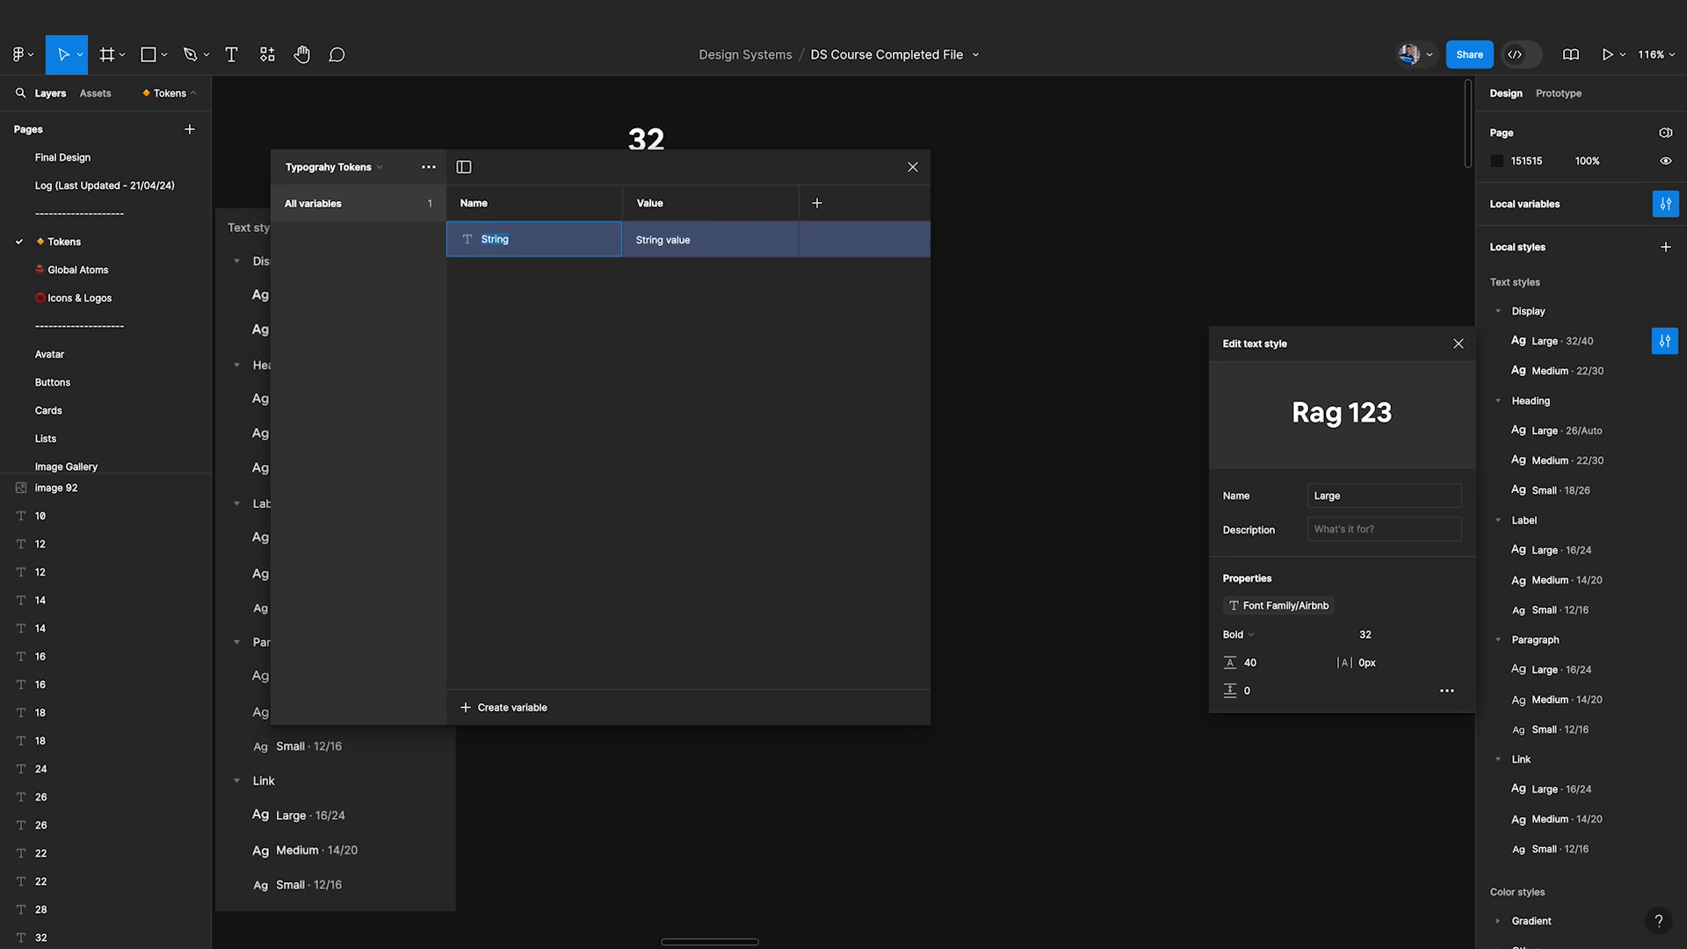
Name the string variable Display/Large, then rename its Display group to Display/Large to nest a Large subgroup.
type("Display/Large")
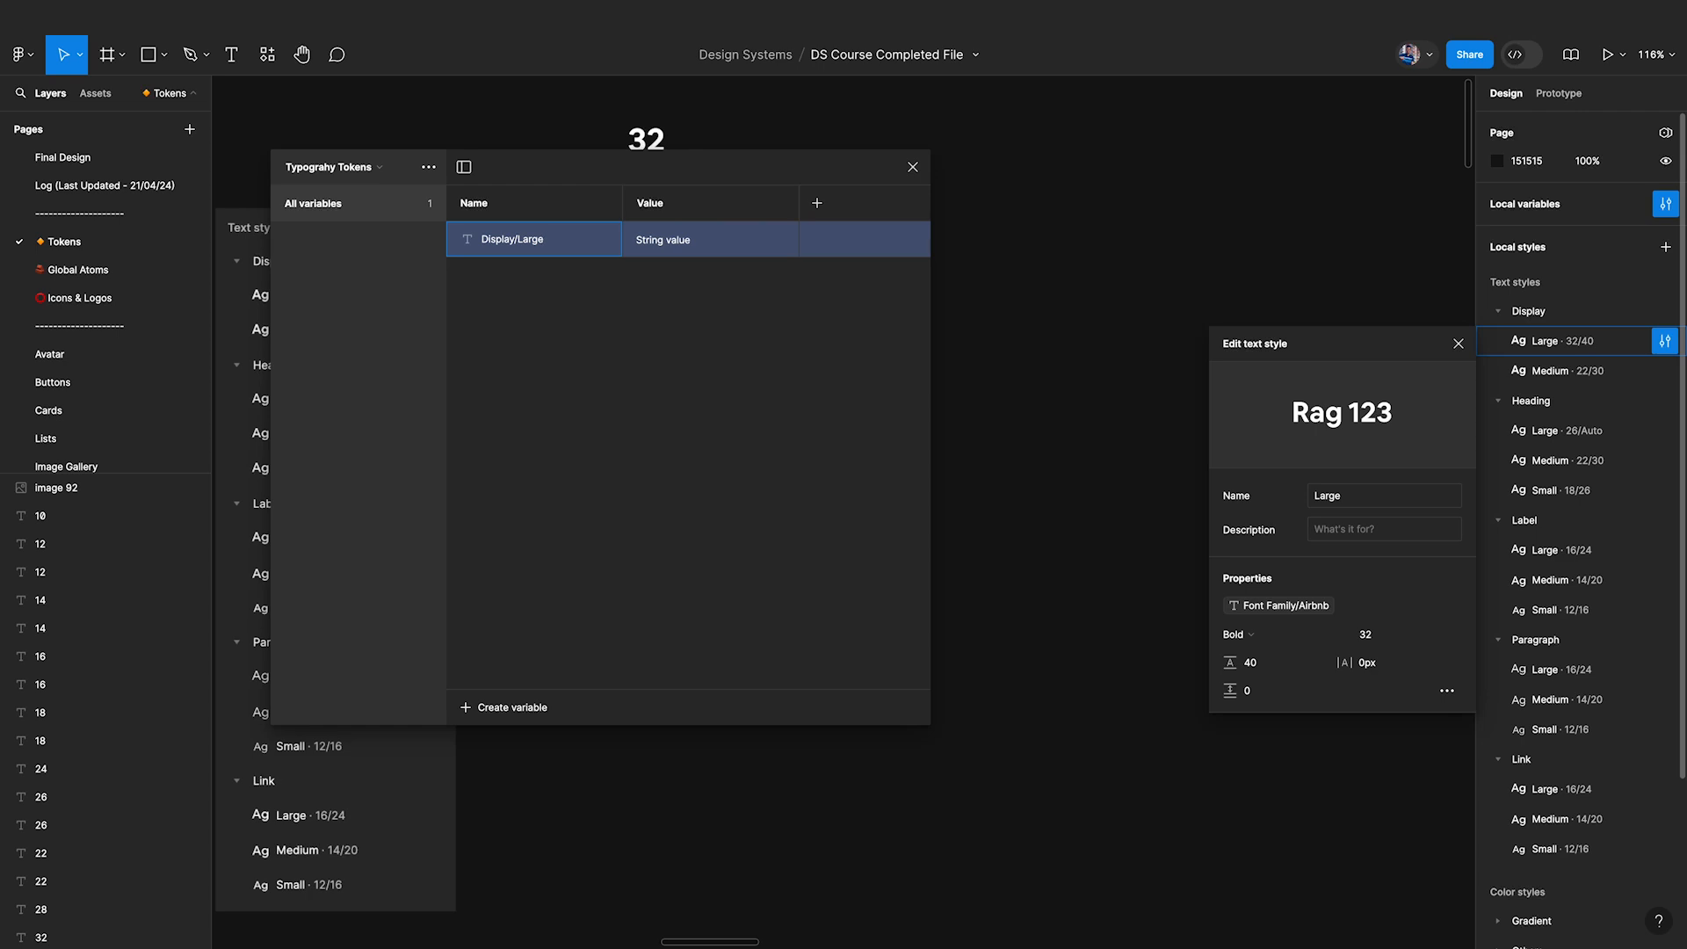
key("Return")
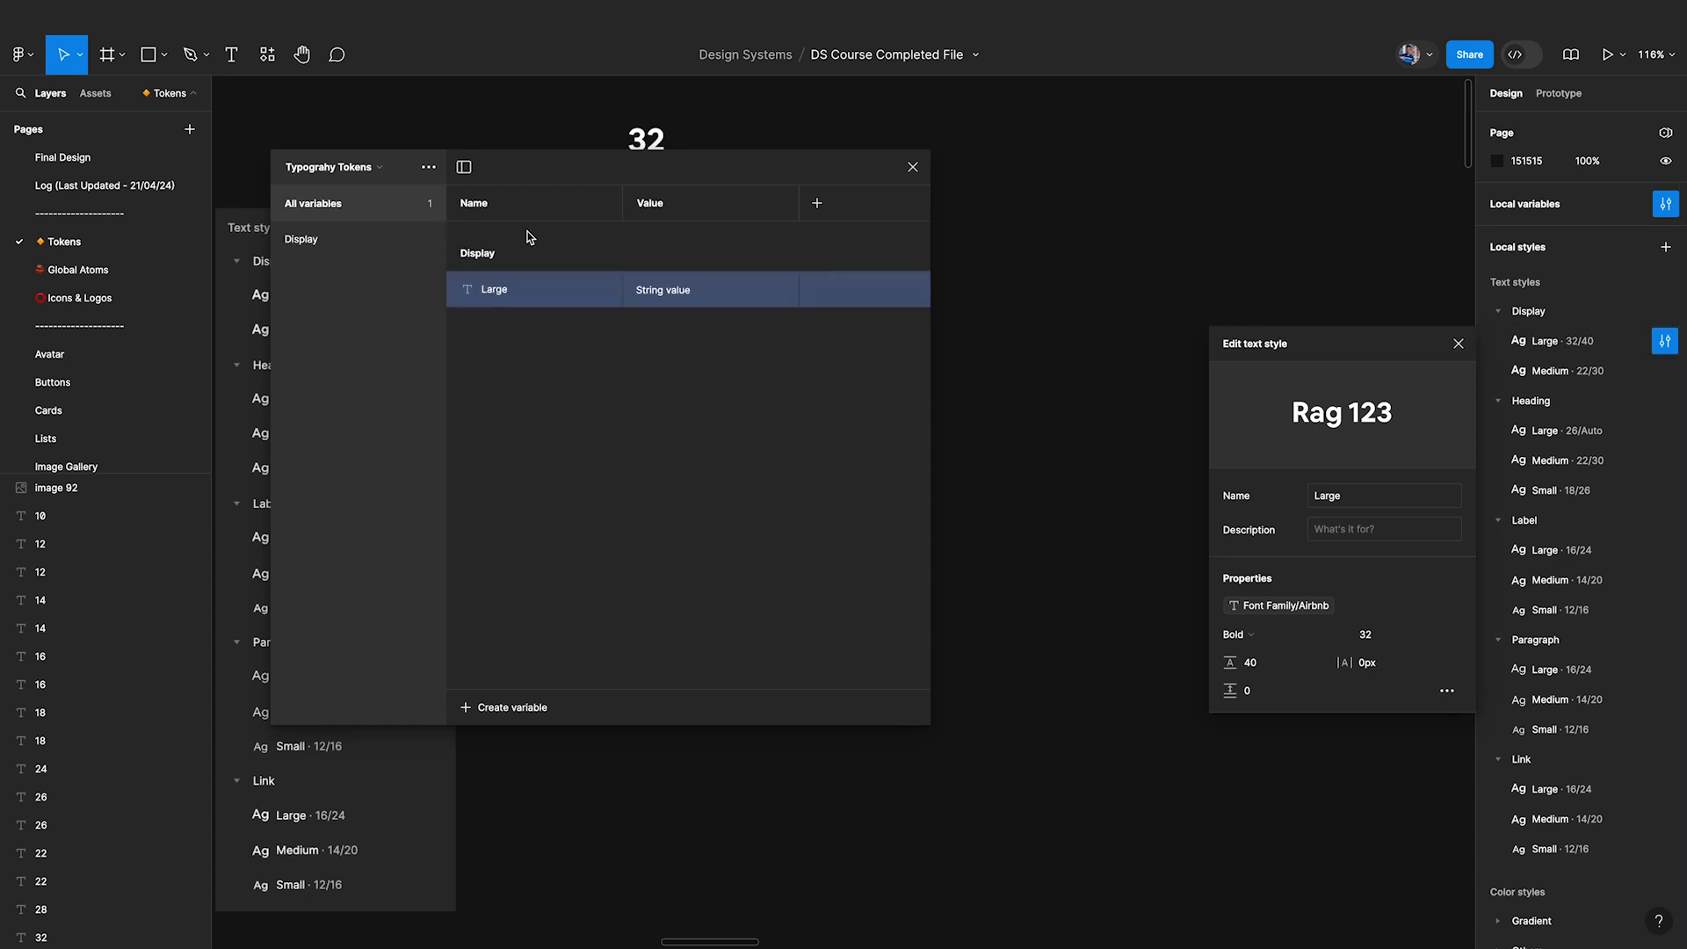
double_click(480, 255)
key("Right")
type("/Large")
key("Return")
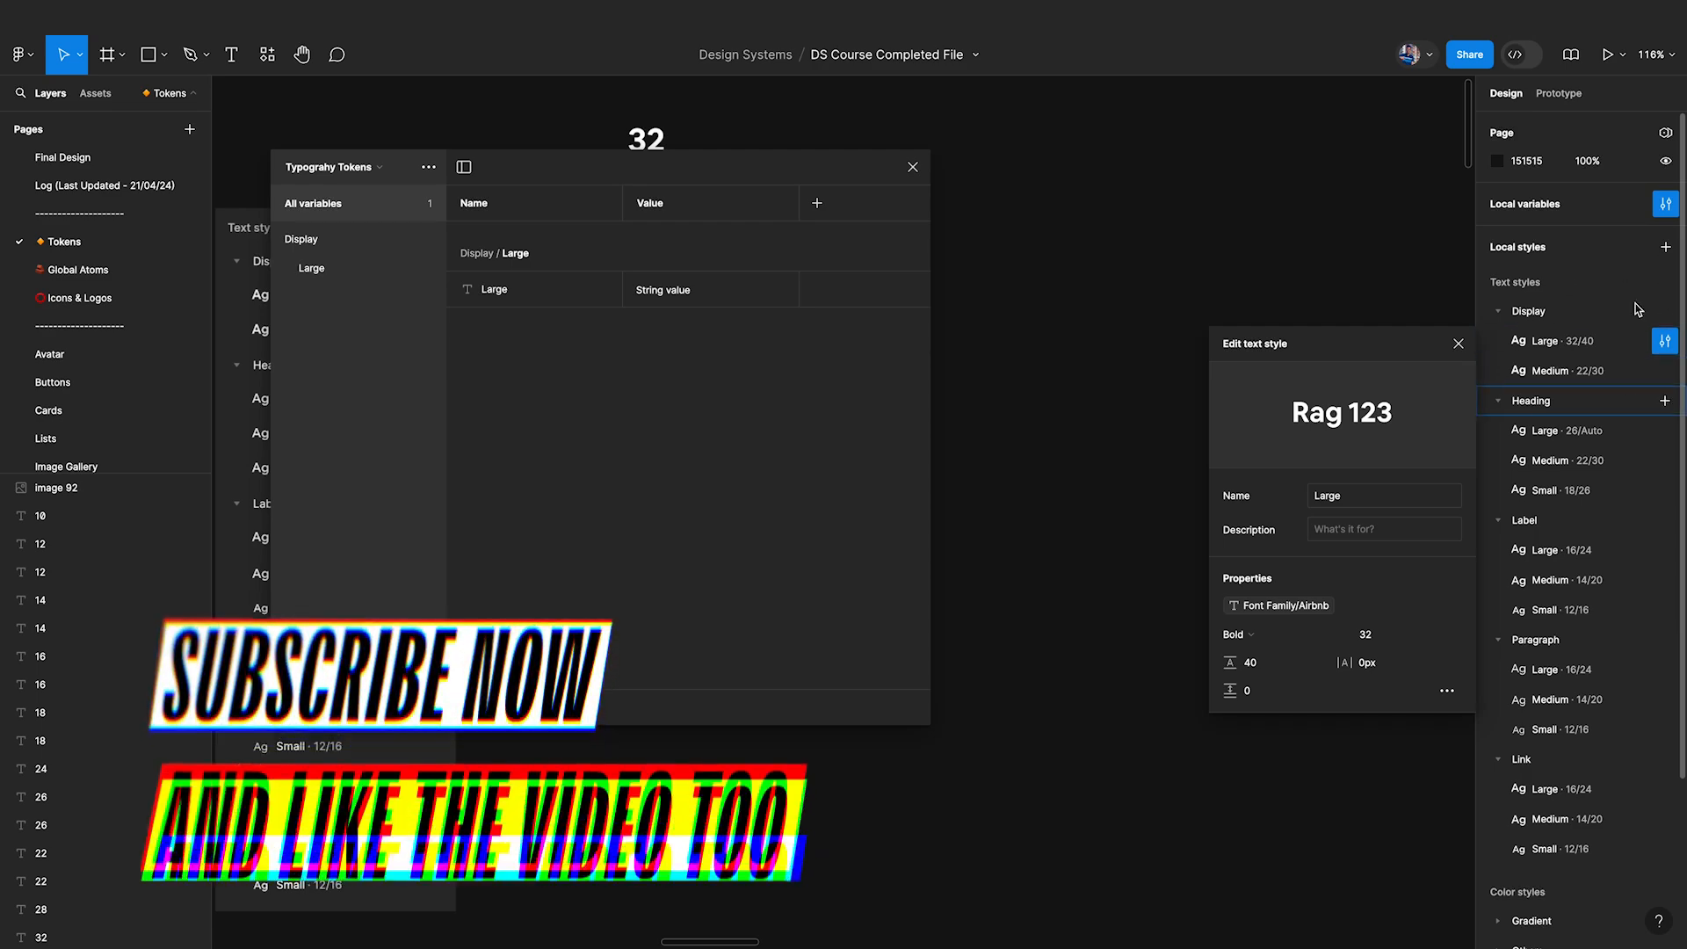
Rename the string variable to Display-large-font-family after checking the Polaris token naming, and alias it to Font Family/Airbnb.
left_click(505, 298)
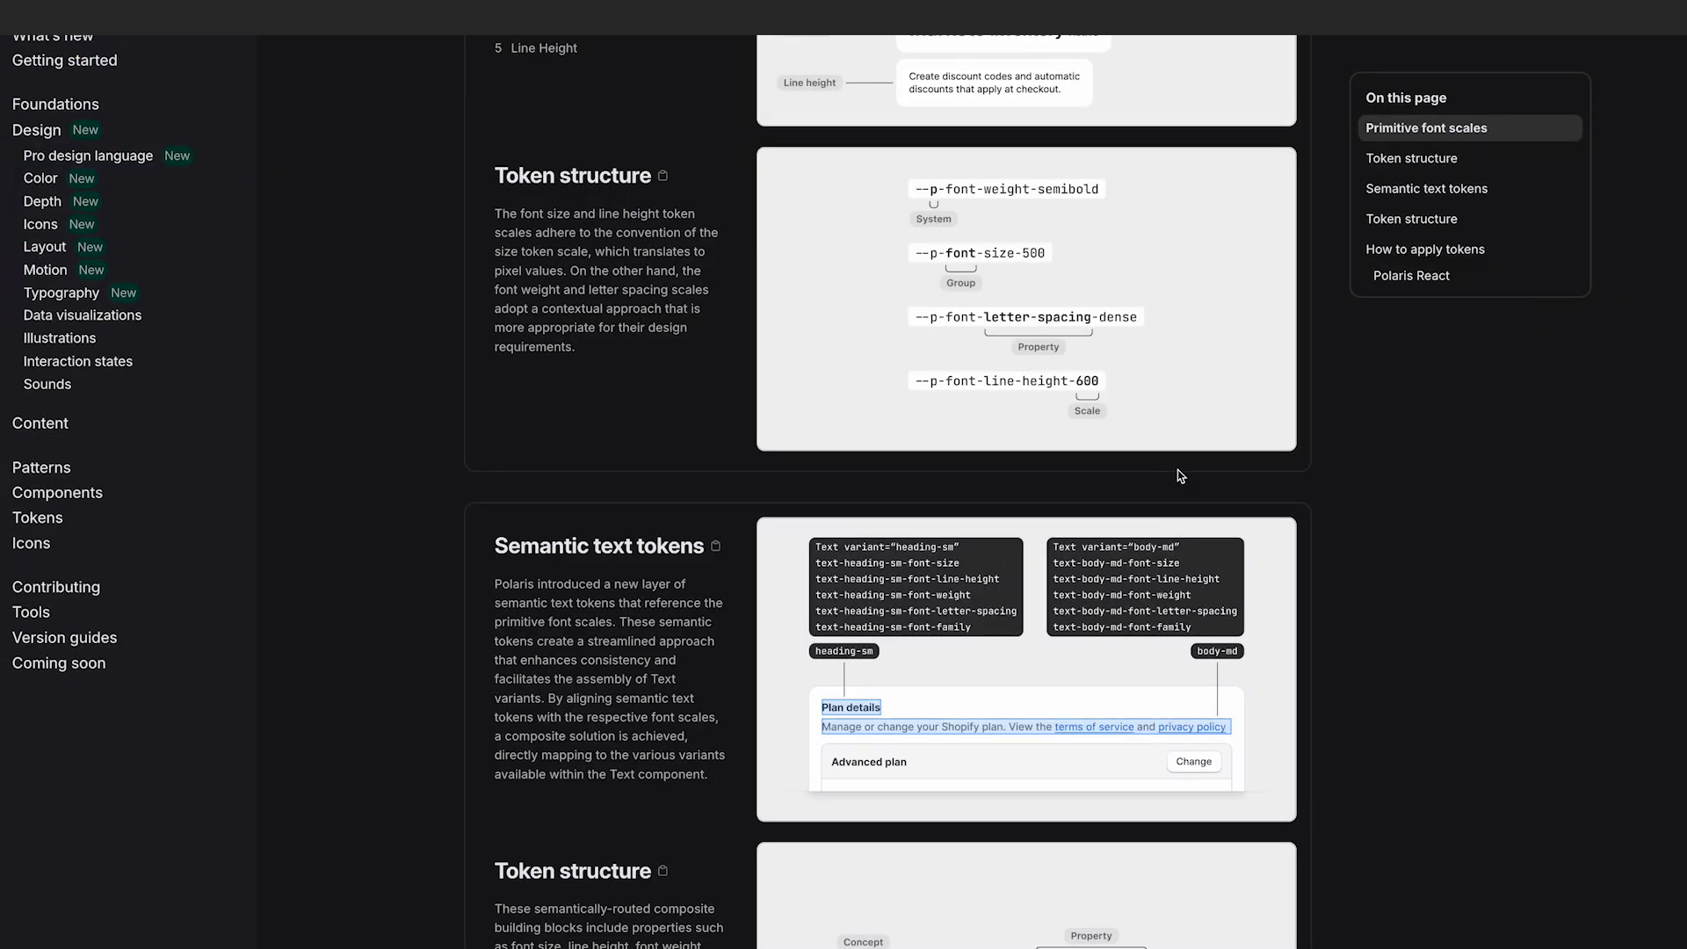
scroll(896, 693, "down", 1)
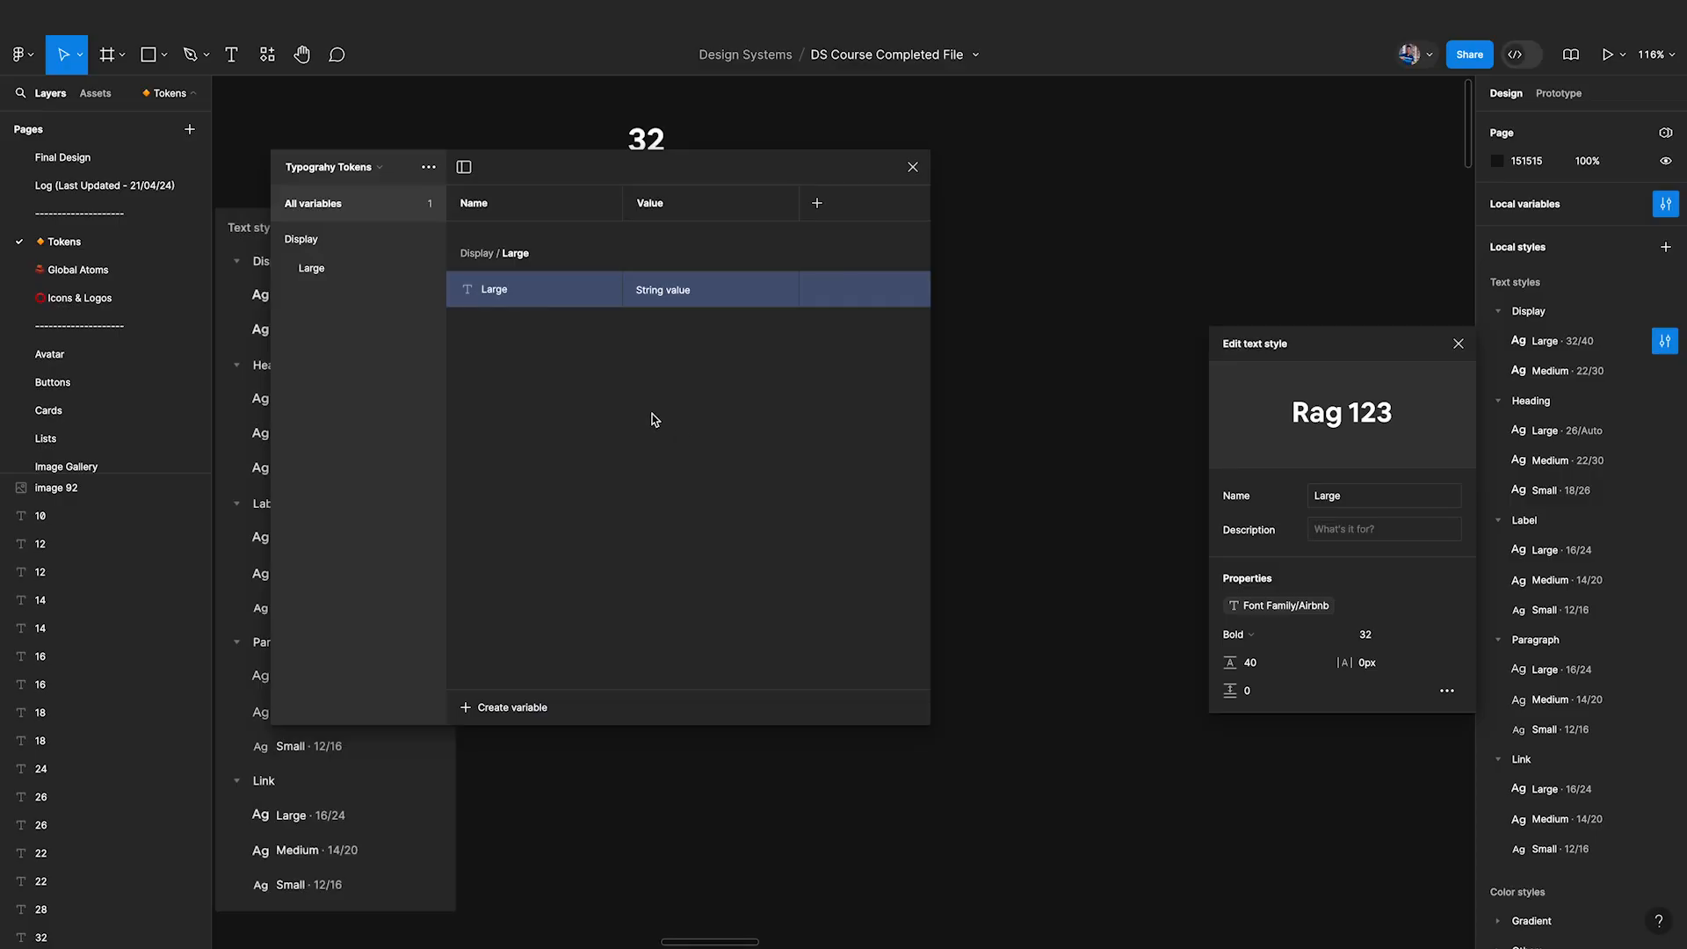
double_click(500, 293)
type("Display-l")
left_click(782, 291)
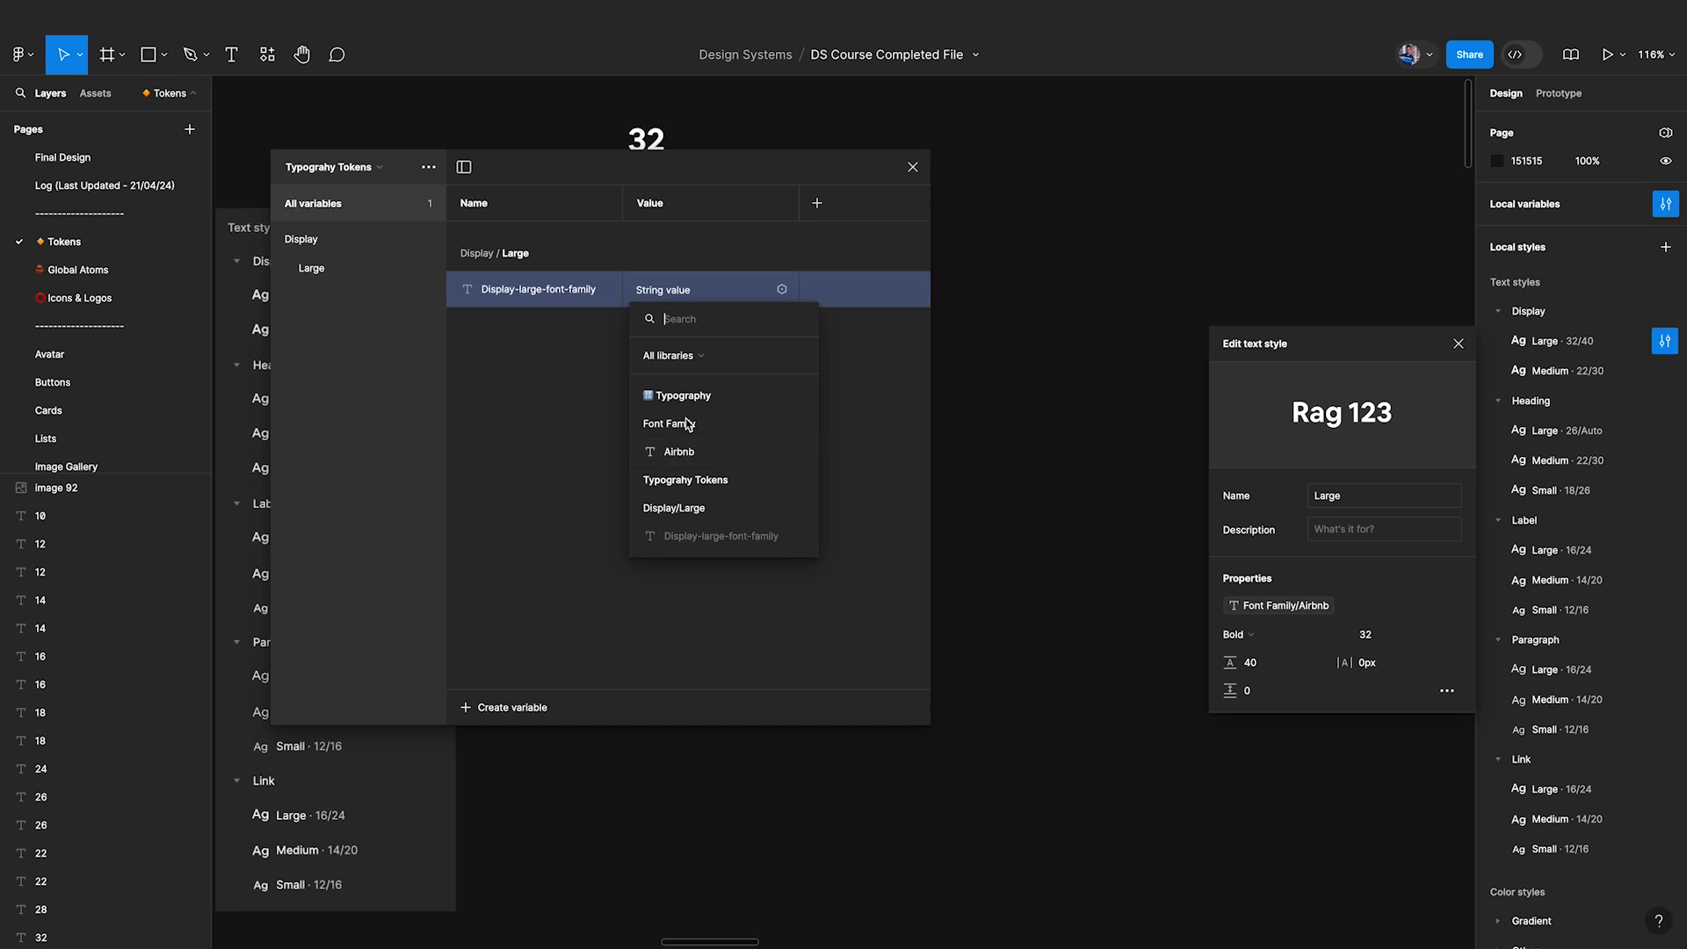
left_click(695, 455)
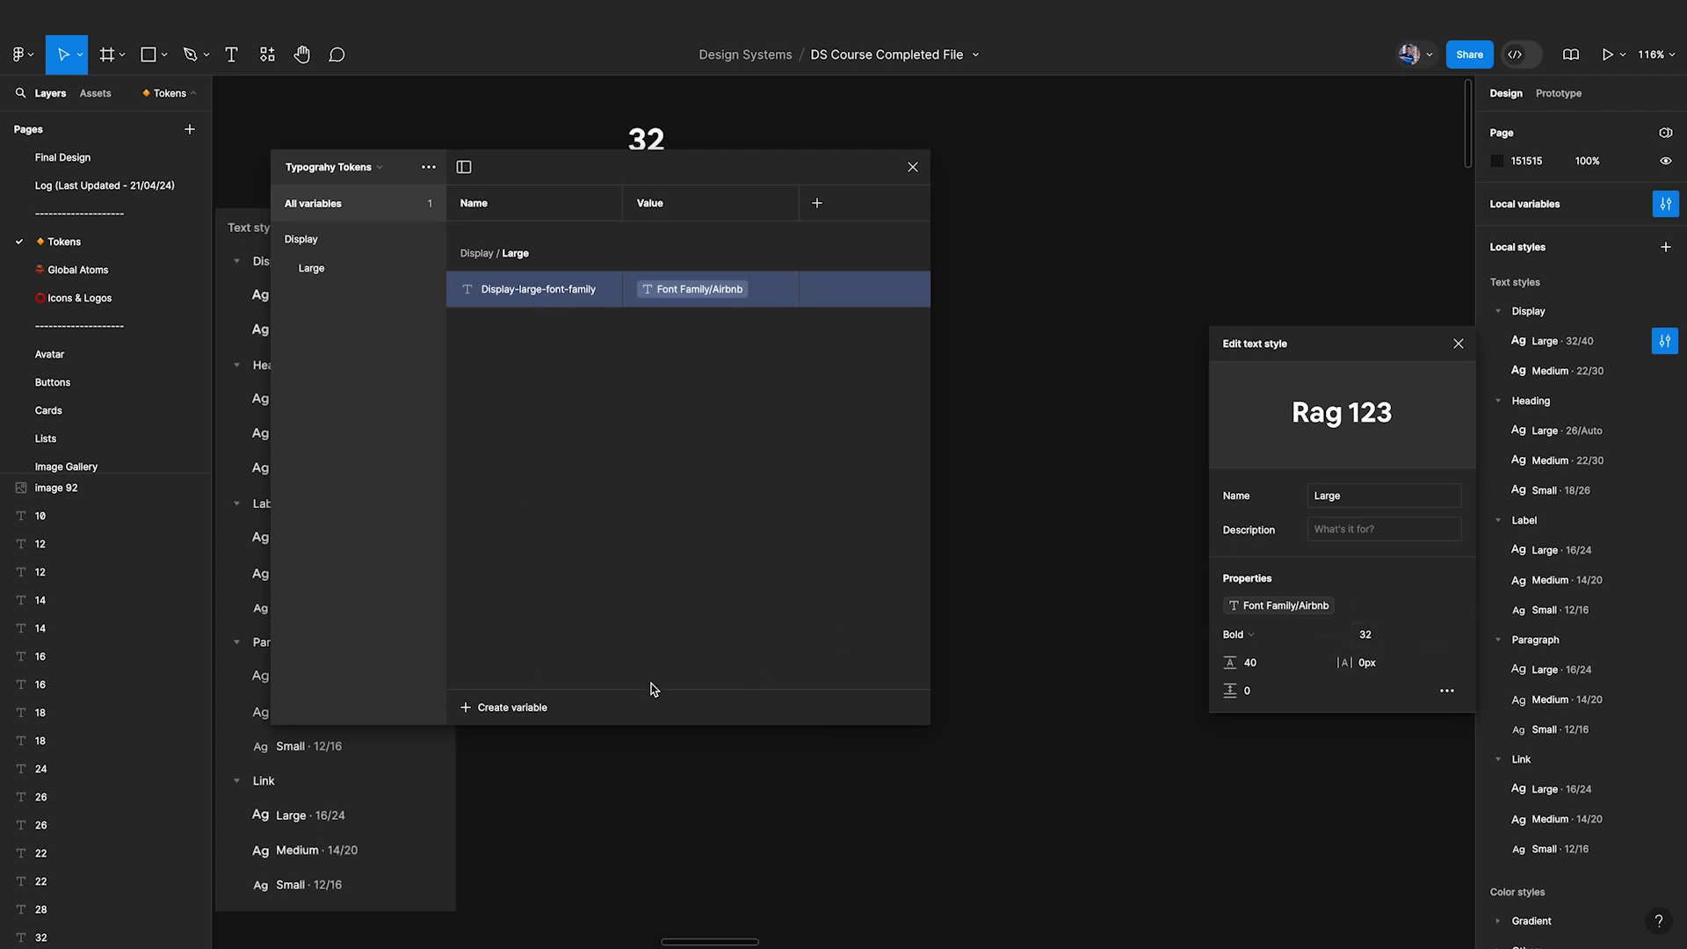
Create a number variable and move it into the Display/Large group below Display-large-font-family.
left_click(483, 707)
left_click(483, 707)
left_click(484, 707)
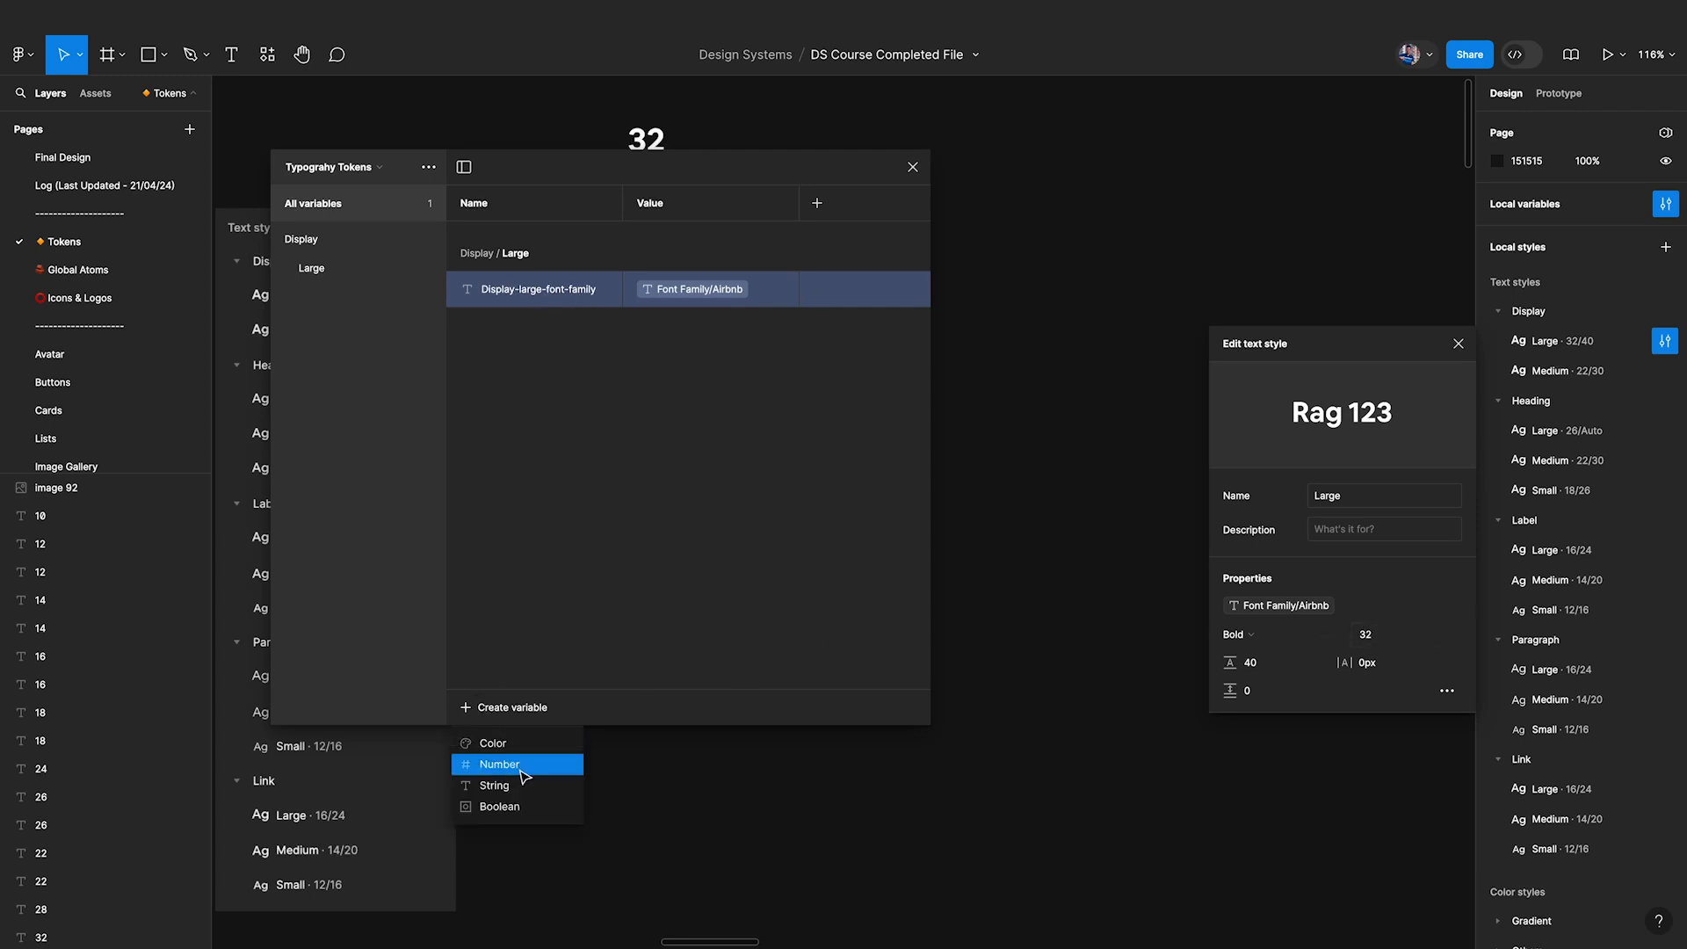
left_click(499, 765)
left_click(525, 384)
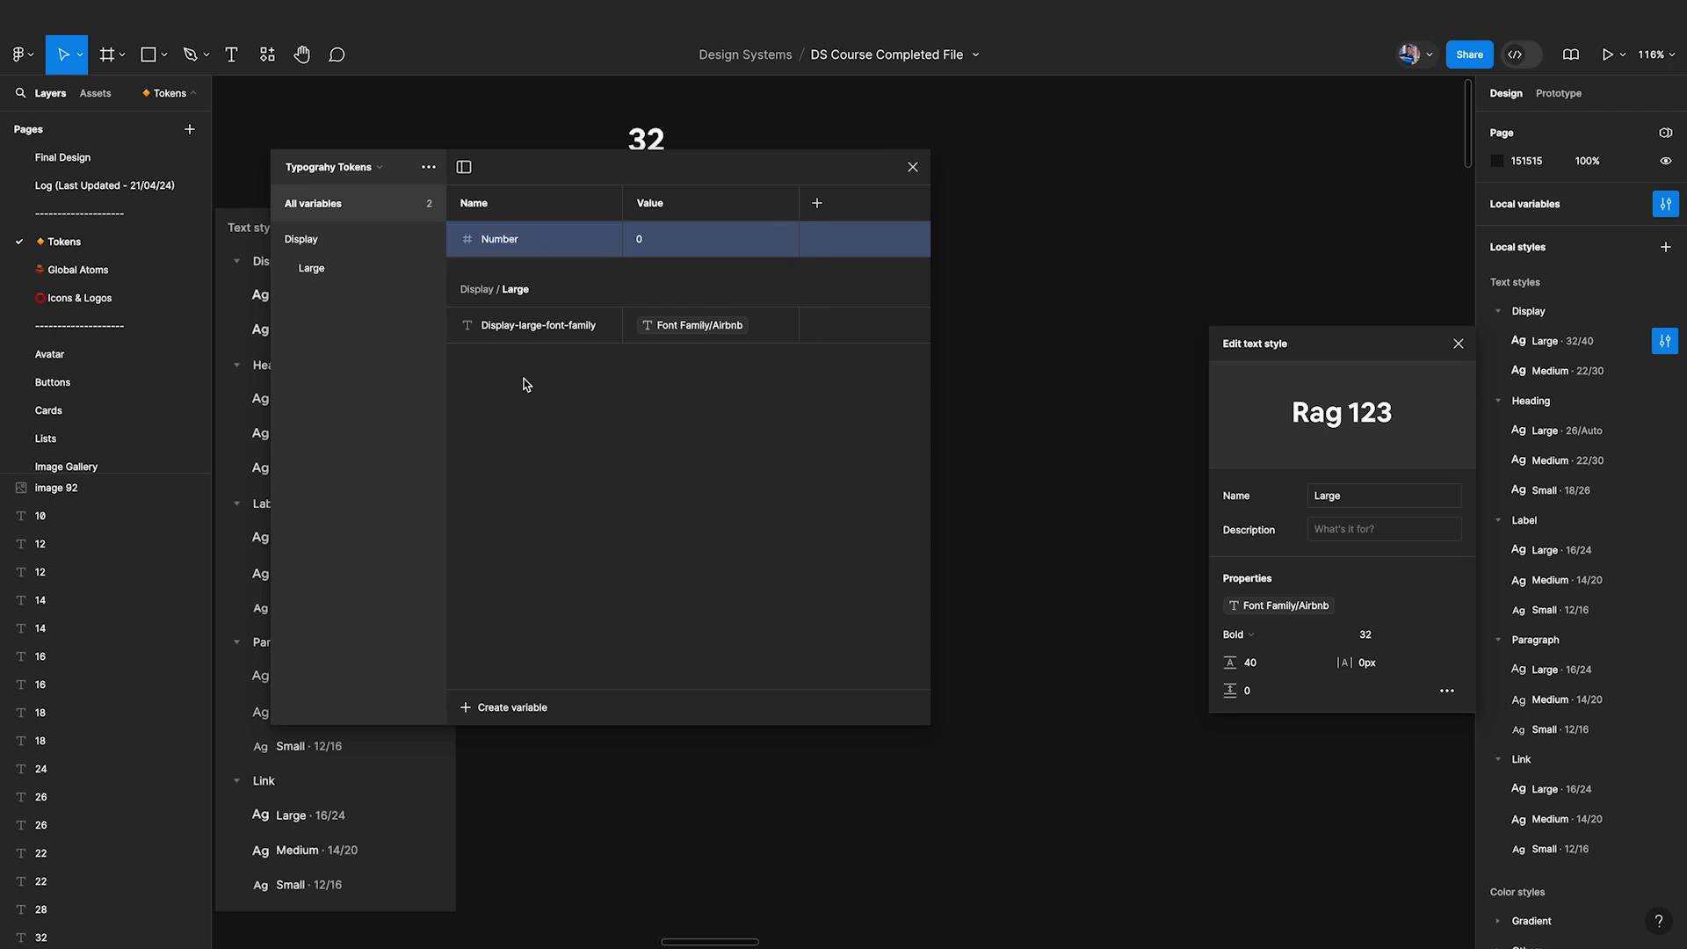
left_click_drag(472, 238, 506, 347)
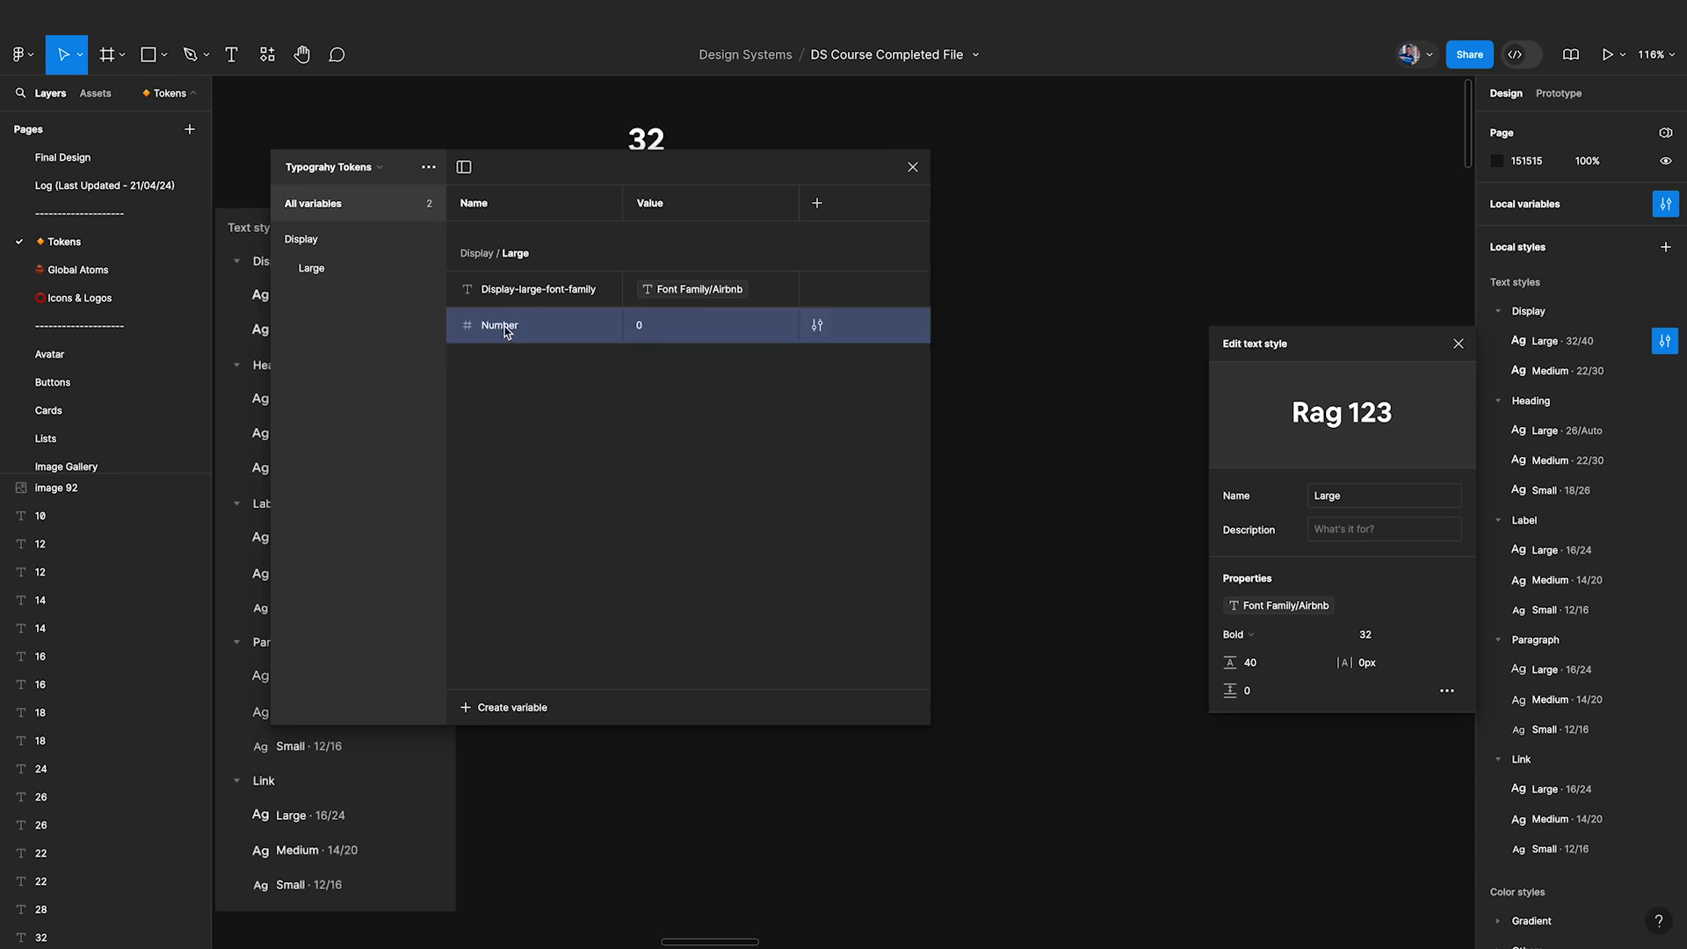
Rename the number variable to Display-large-font-size and alias its value to Font-size-1000.
left_click(535, 298)
left_click(516, 328)
double_click(517, 327)
type("Display-large-font-family")
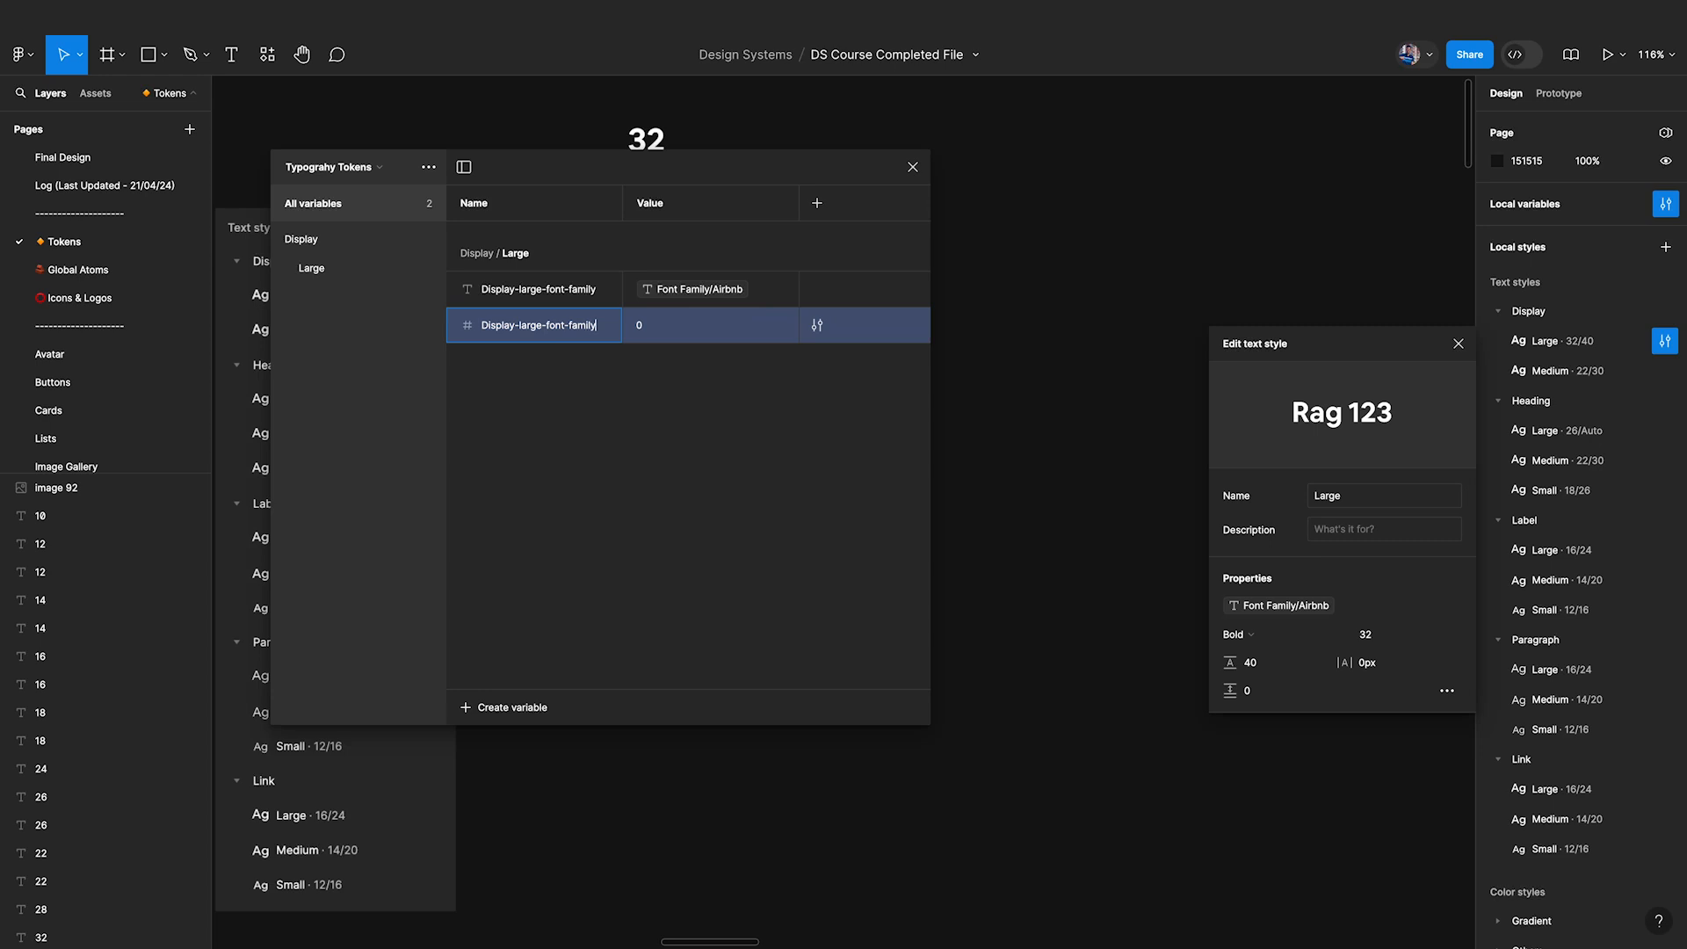
key("Return")
left_click(781, 326)
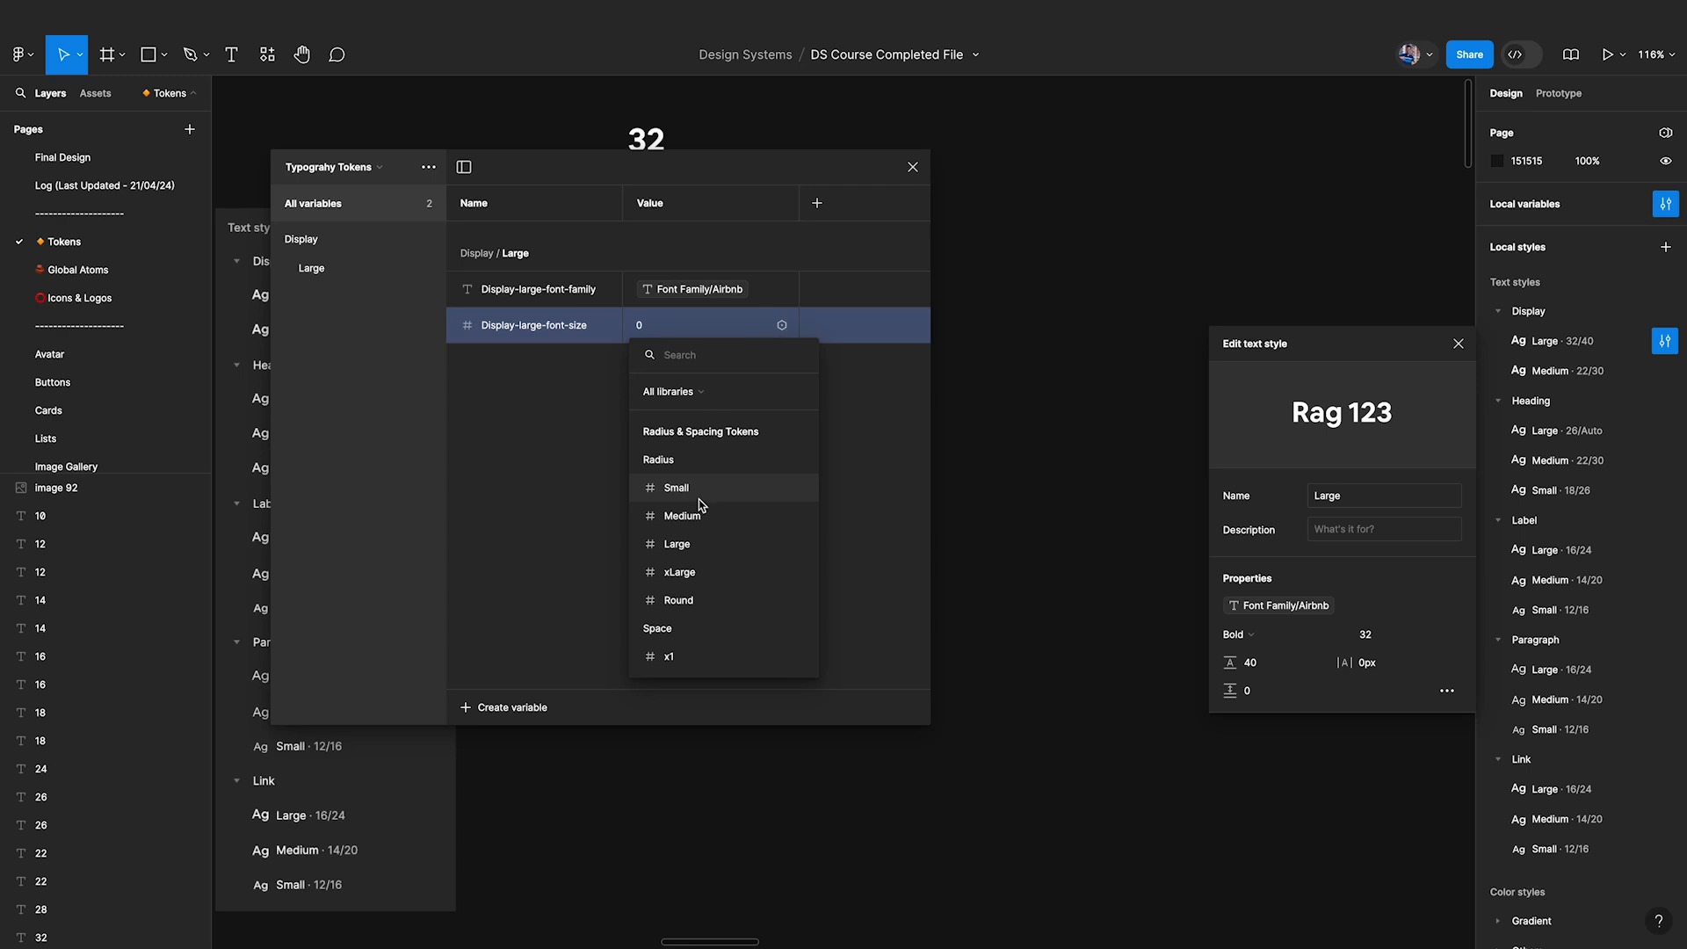
scroll(703, 554, "down", 10)
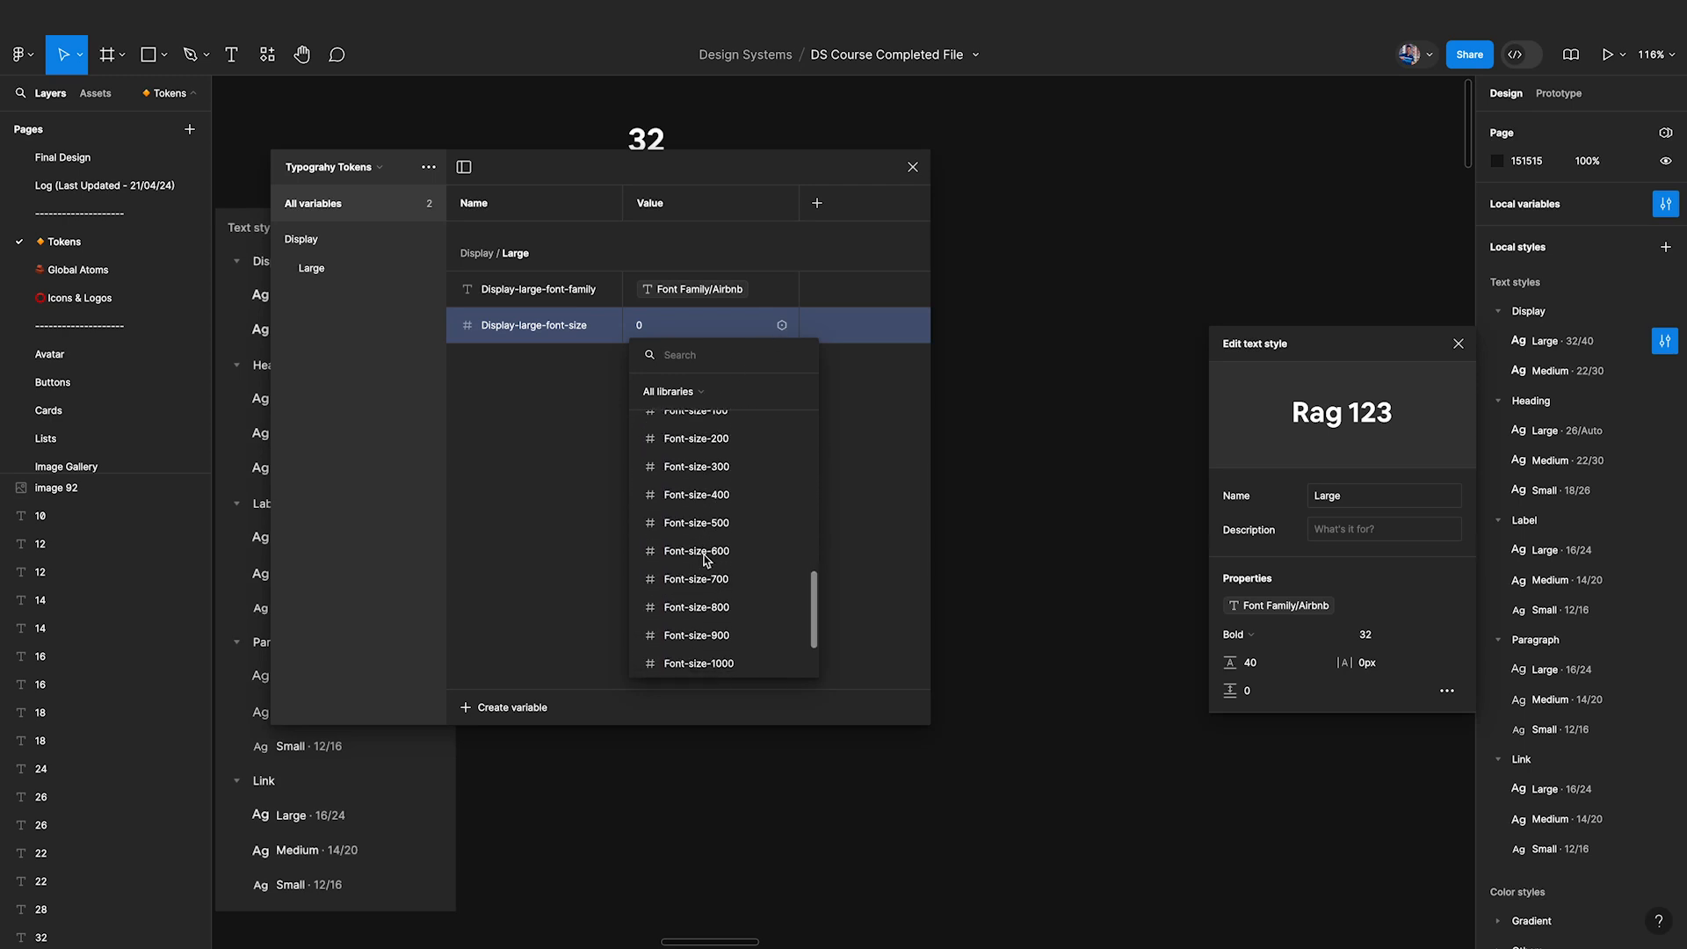
scroll(705, 557, "down", 3)
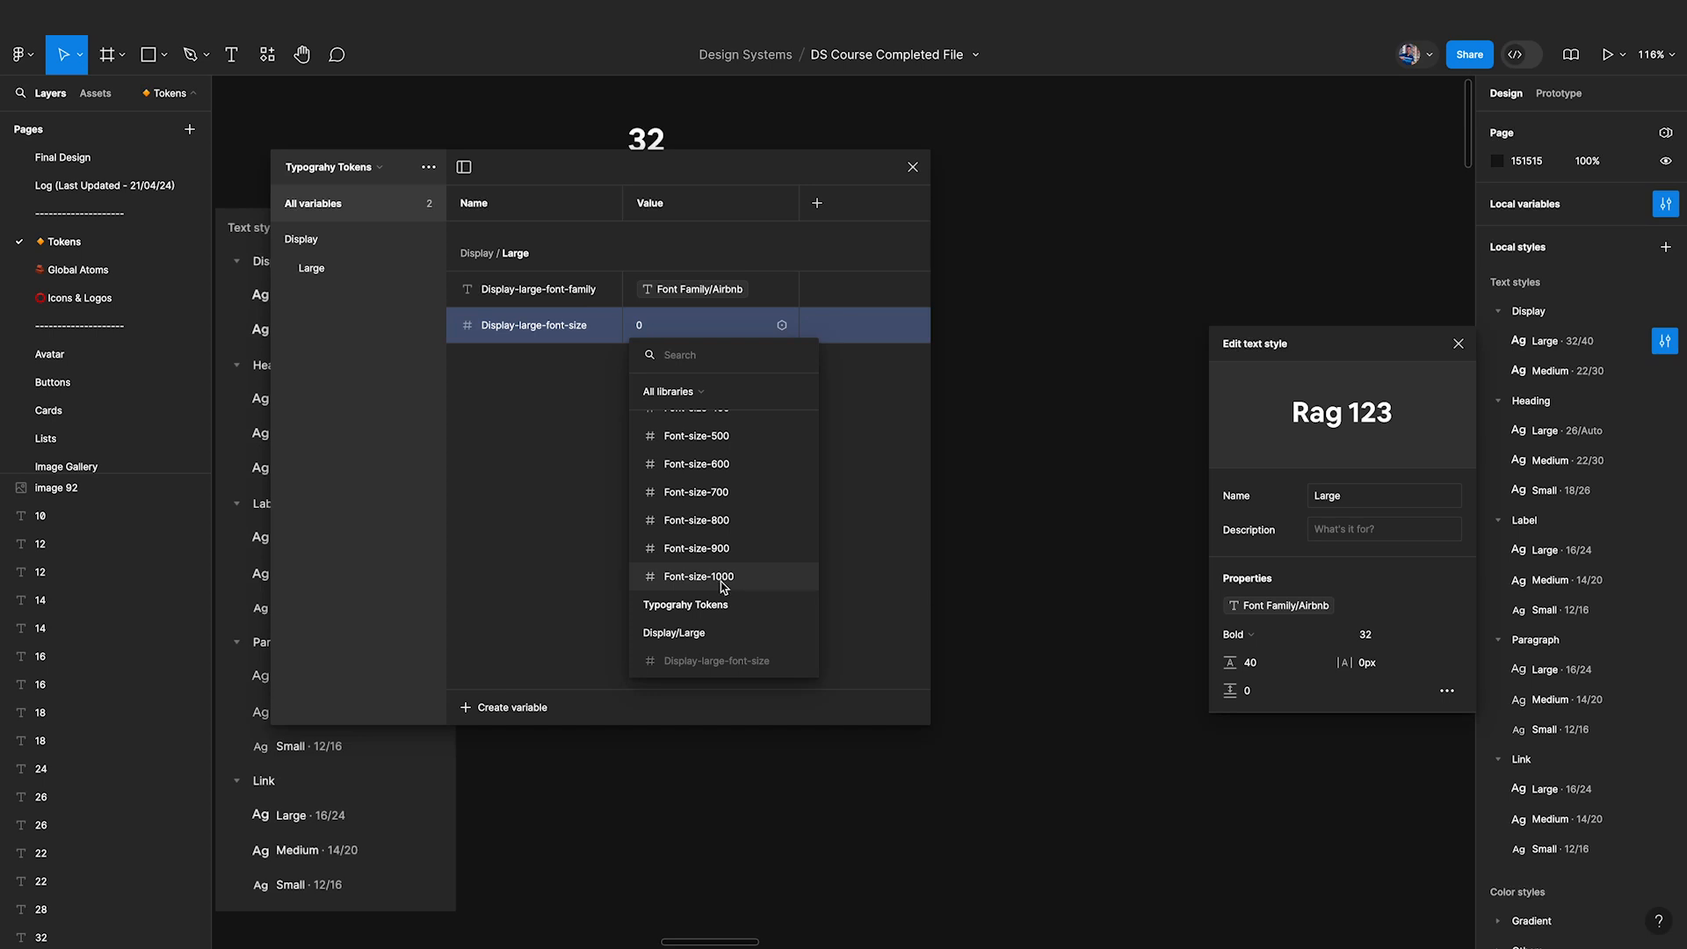
left_click(723, 577)
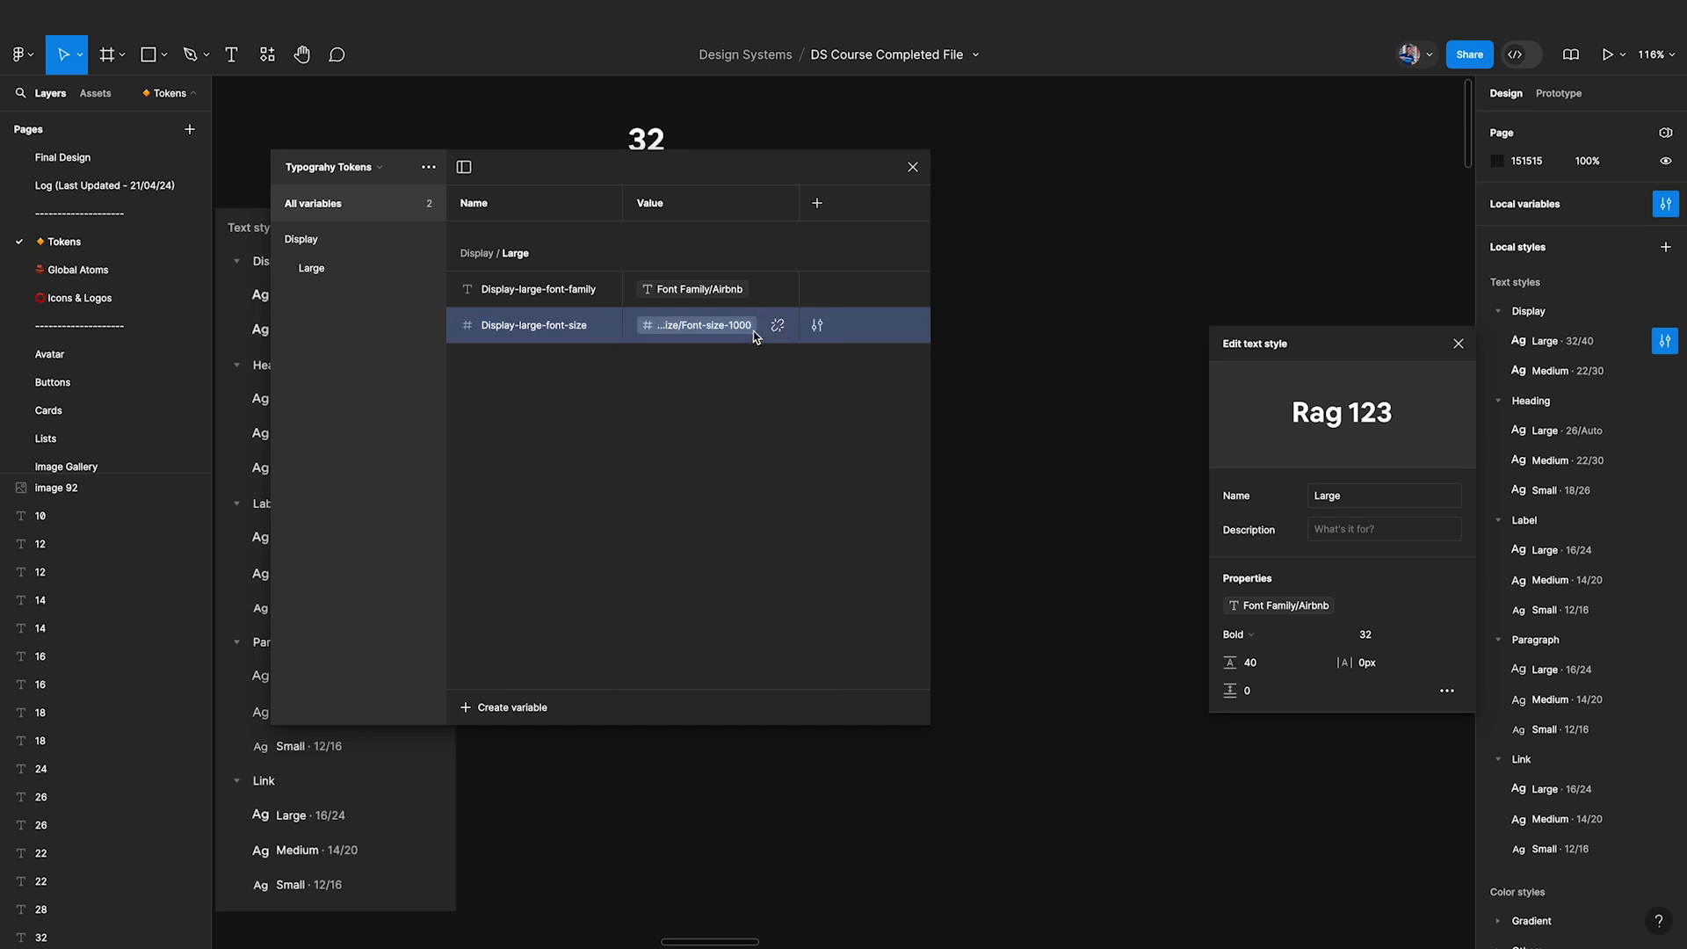
Review the font size values in the Typography collection and return to the Typograhy Tokens collection.
left_click(342, 167)
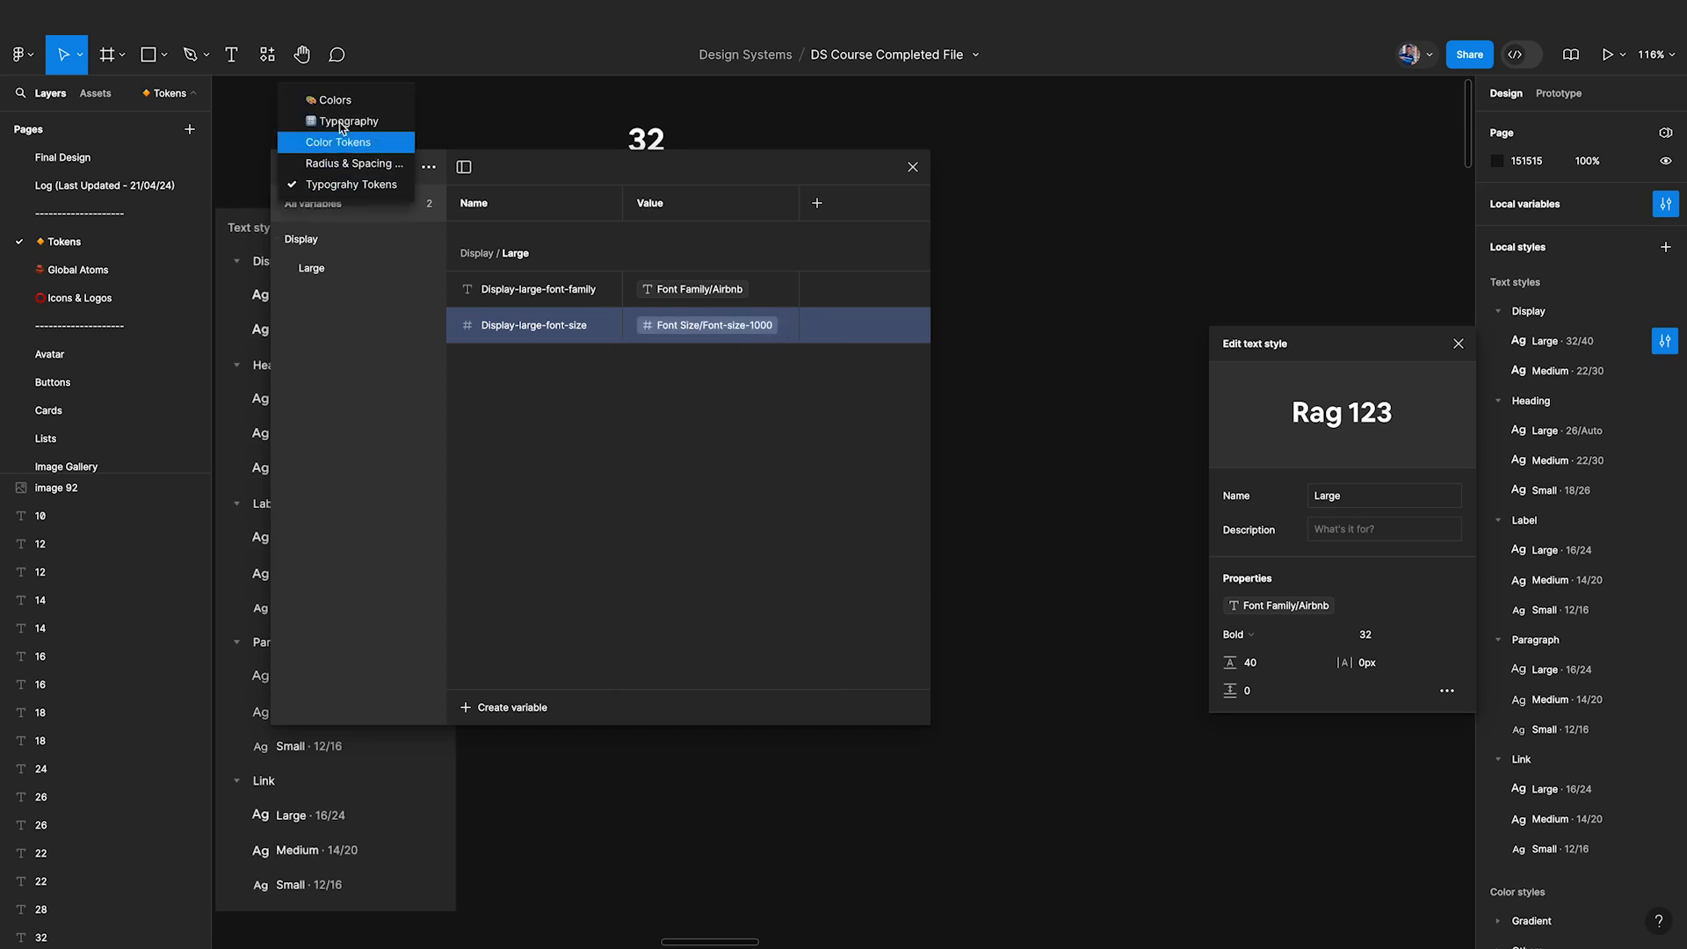
left_click(343, 123)
scroll(668, 571, "down", 1)
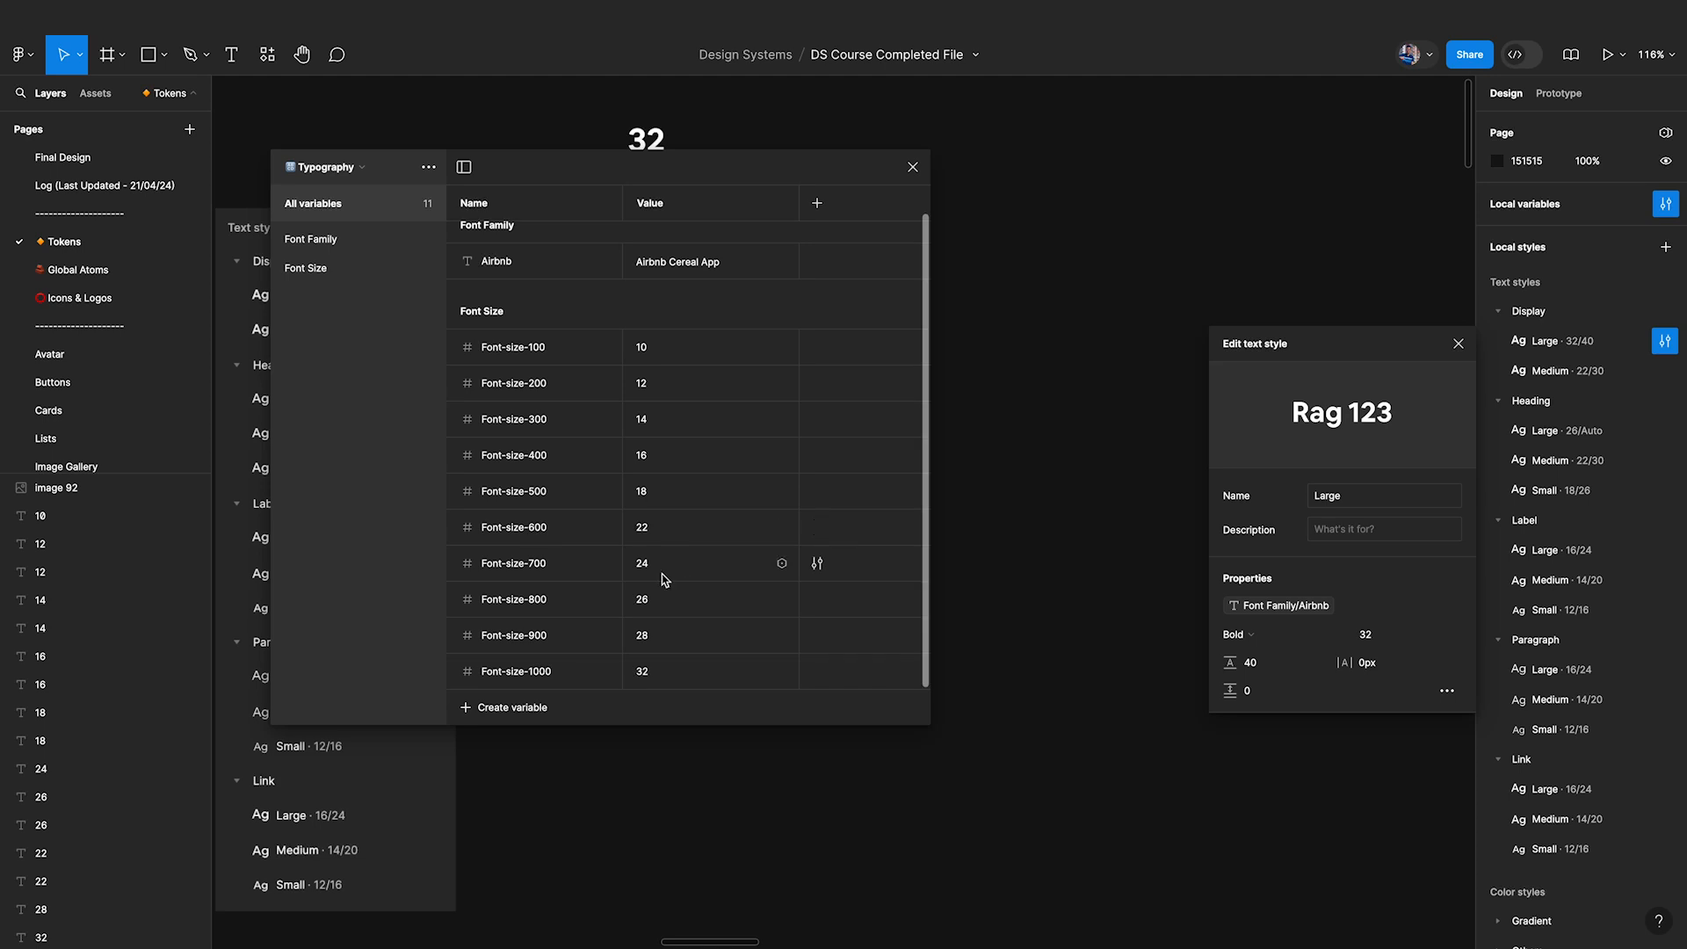
left_click(325, 169)
left_click(351, 230)
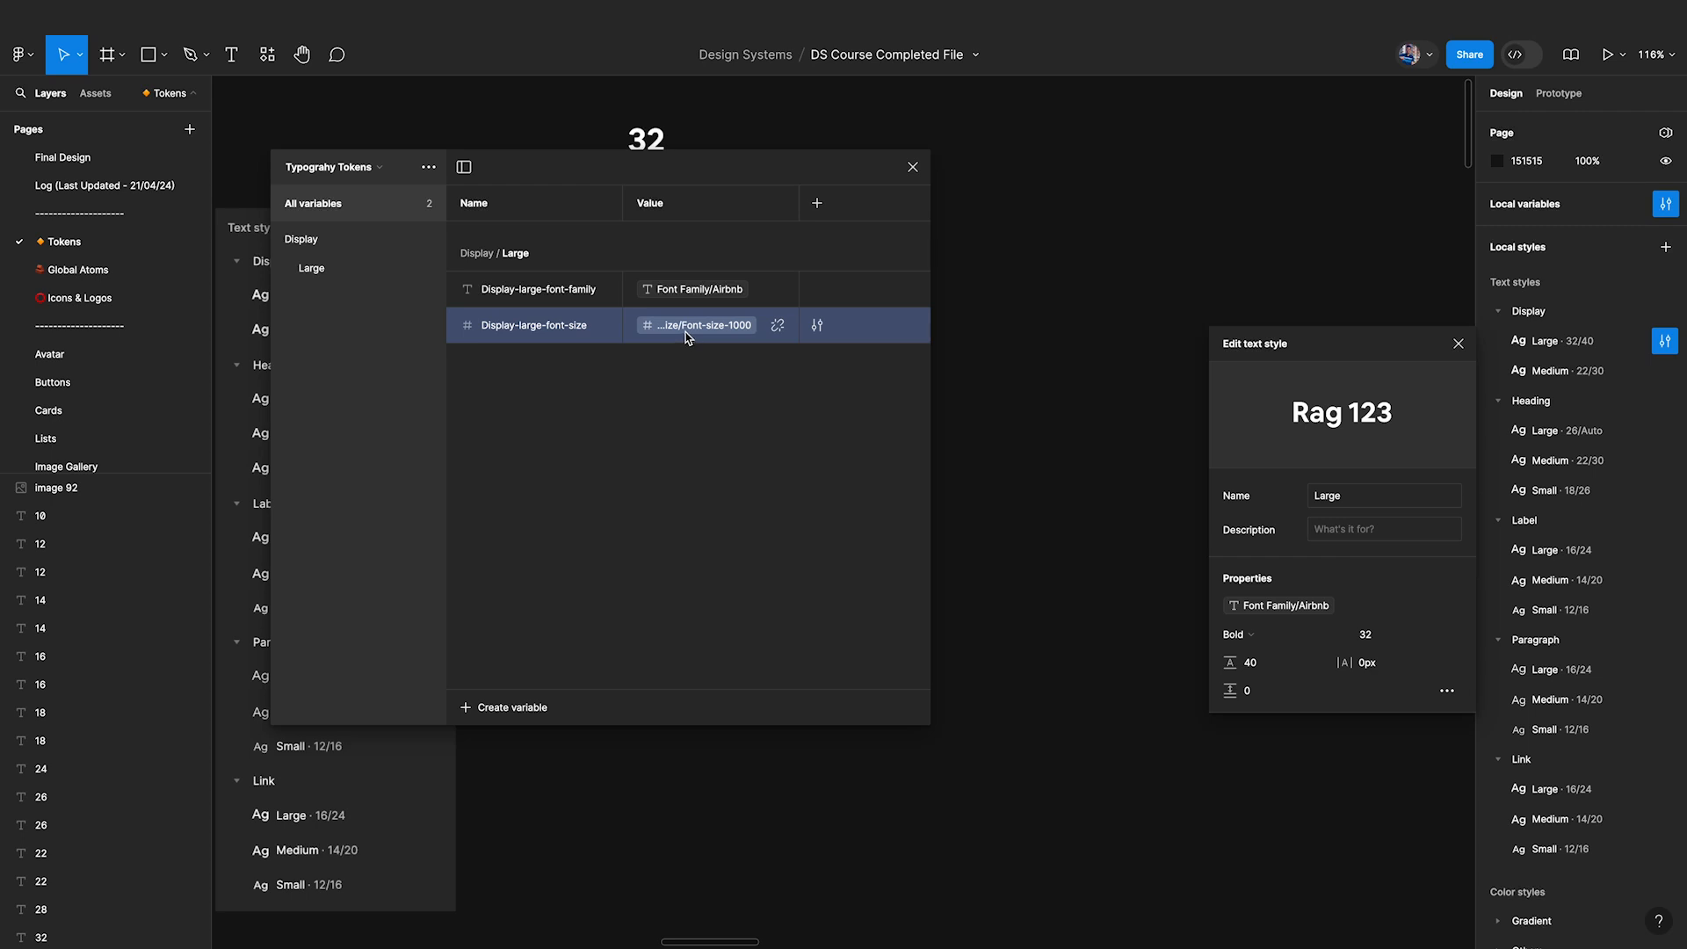
Bind the font size of the Display Large text style to the Font-size-1000 variable.
left_click(1437, 637)
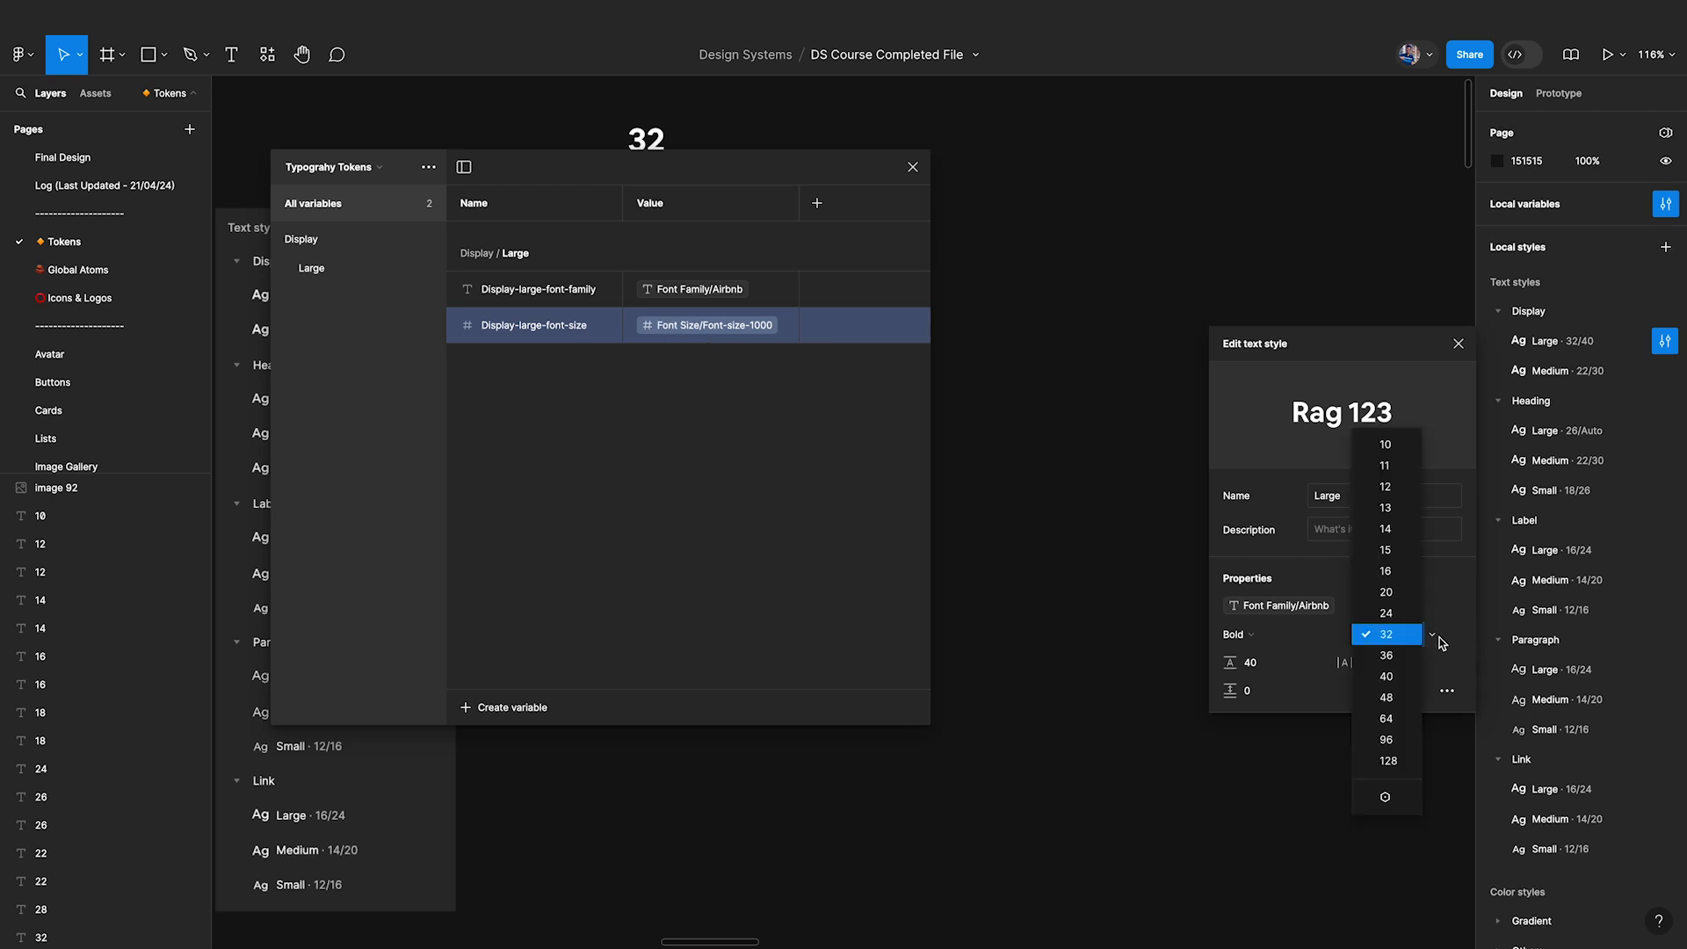
left_click(1384, 797)
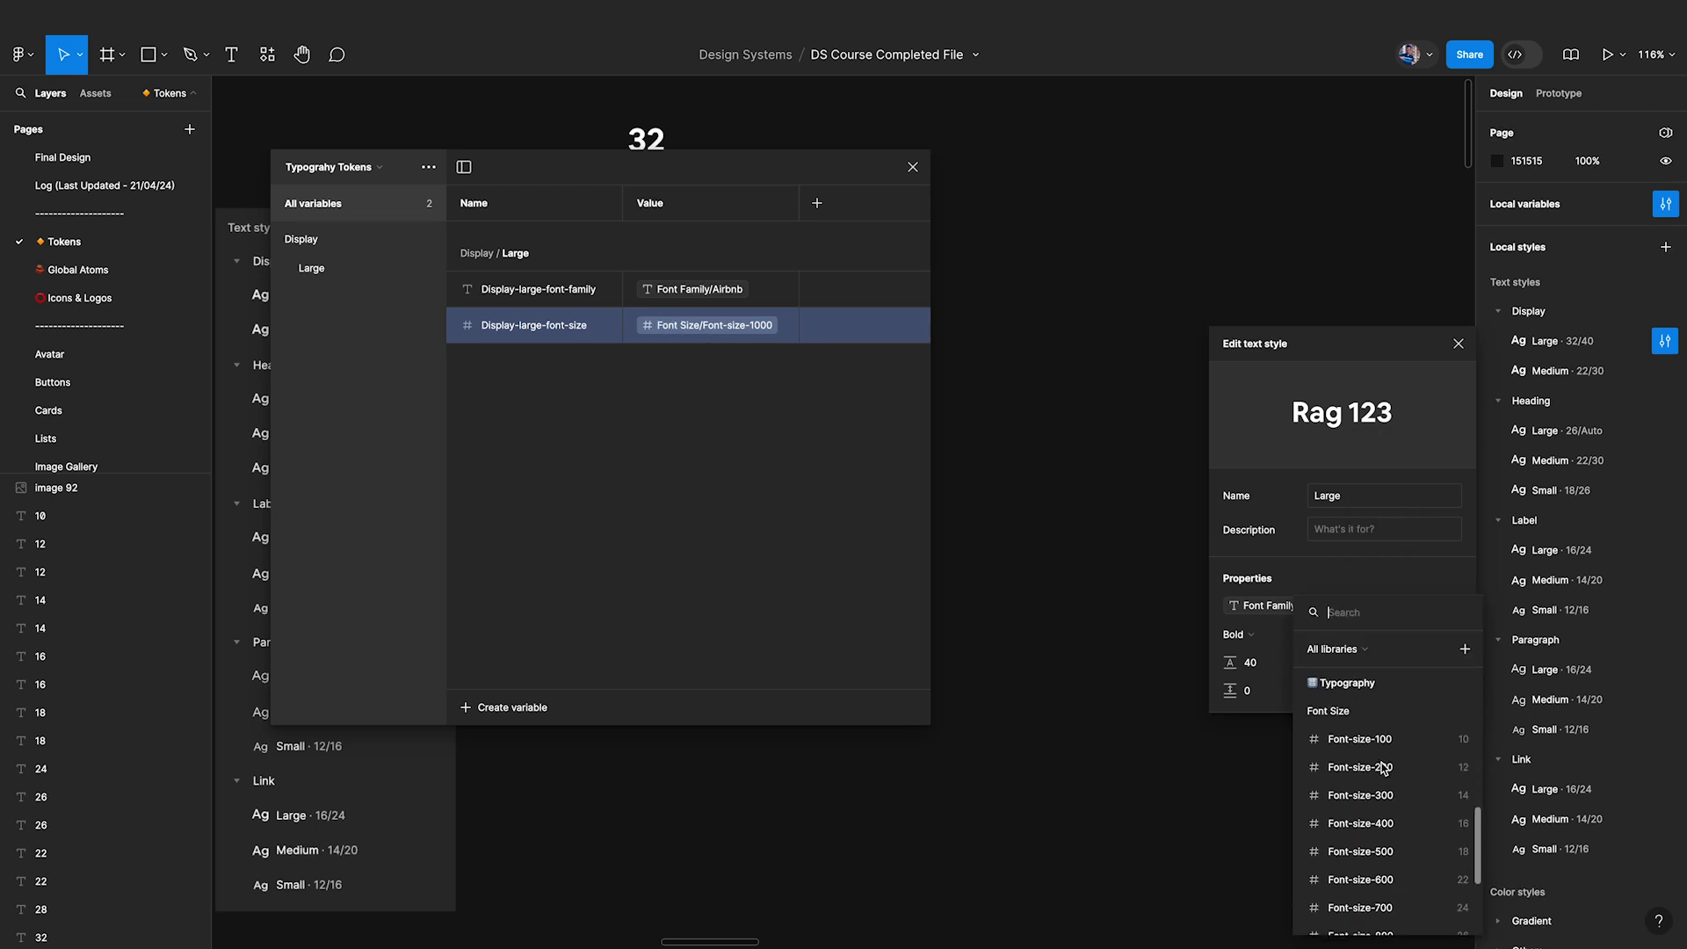
scroll(1381, 769, "down", 3)
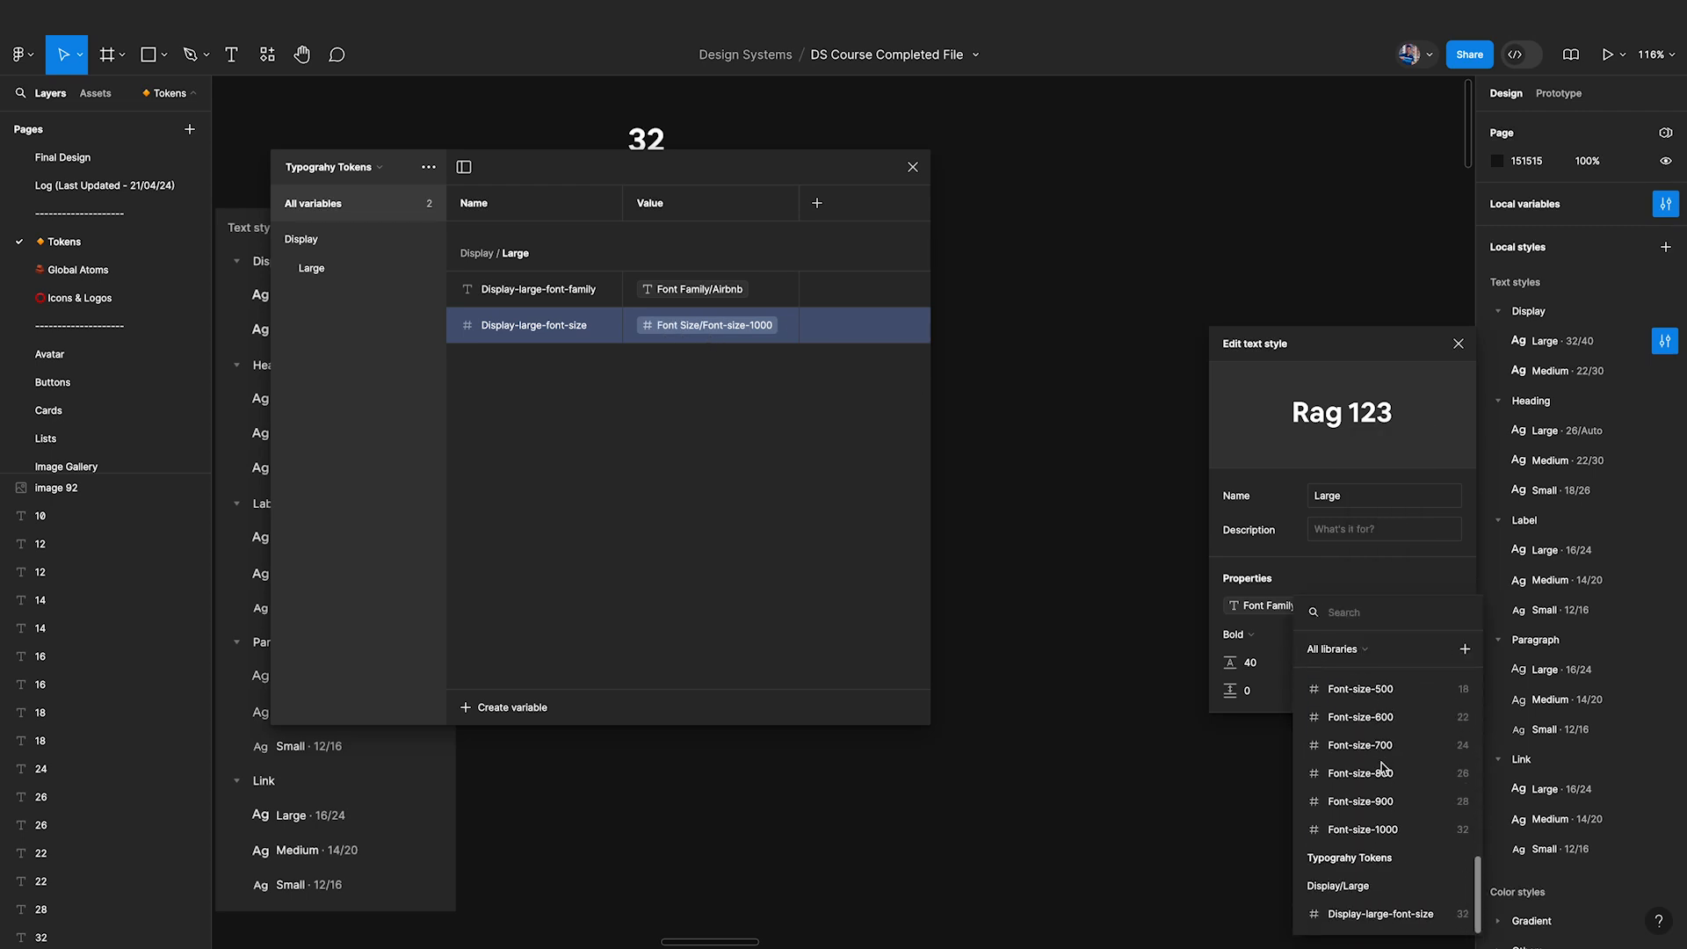
left_click(1404, 836)
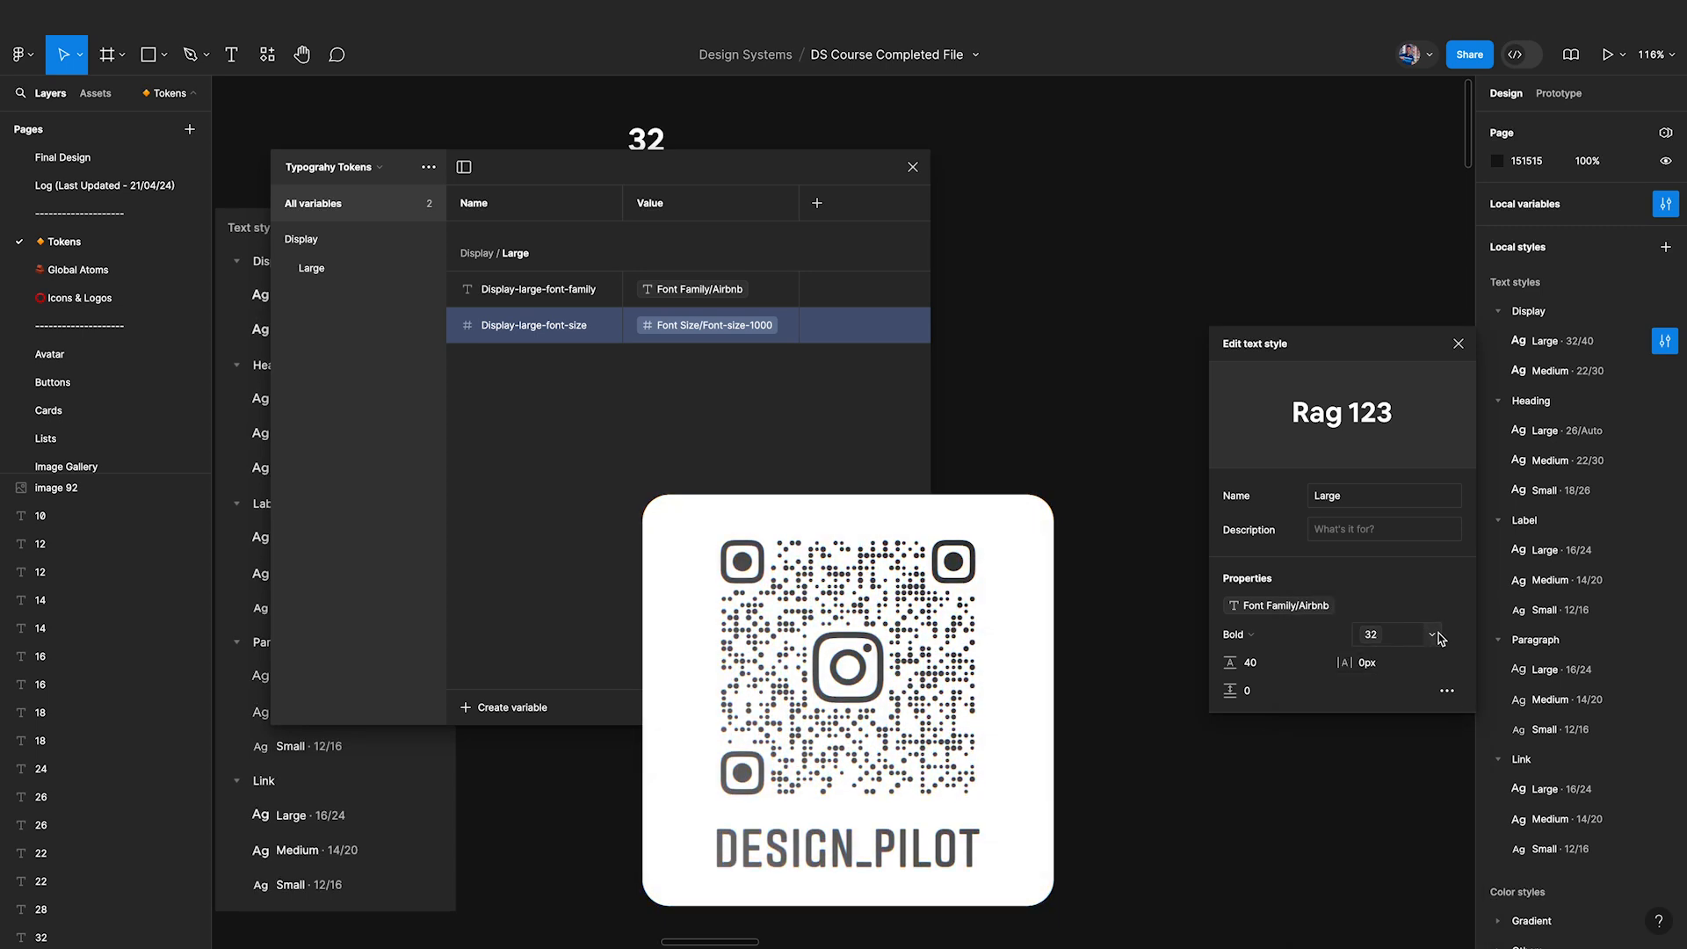
Bind the font size of the Display Large text style to the Display-large-font-size token.
left_click(1432, 633)
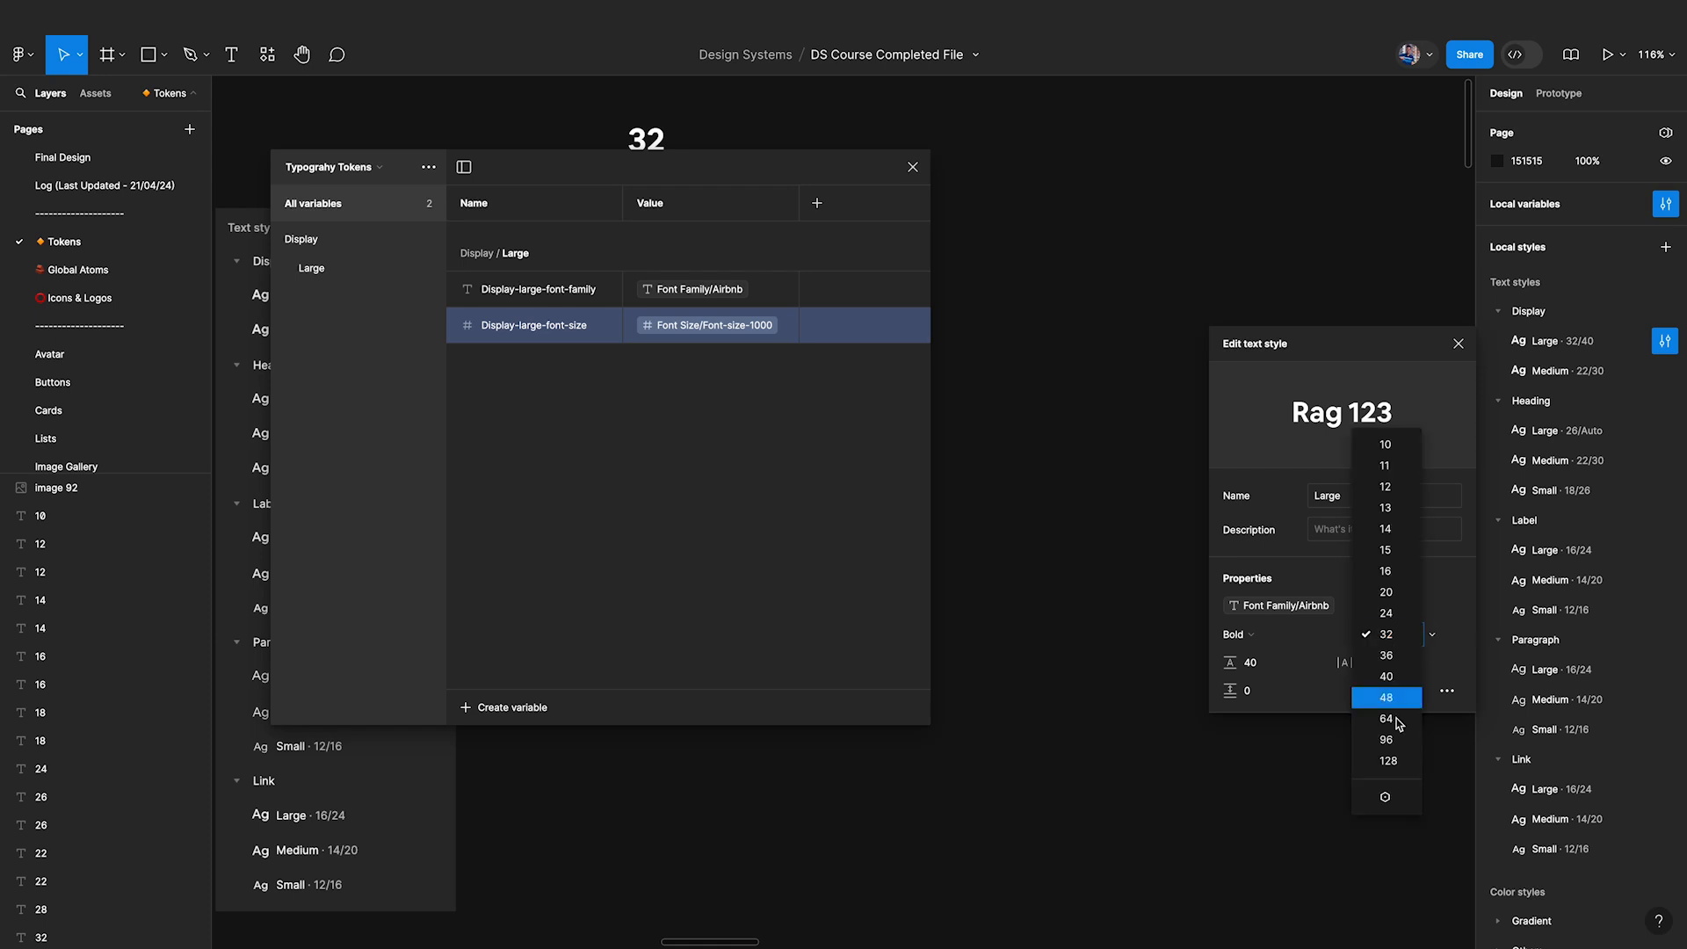
left_click(1383, 796)
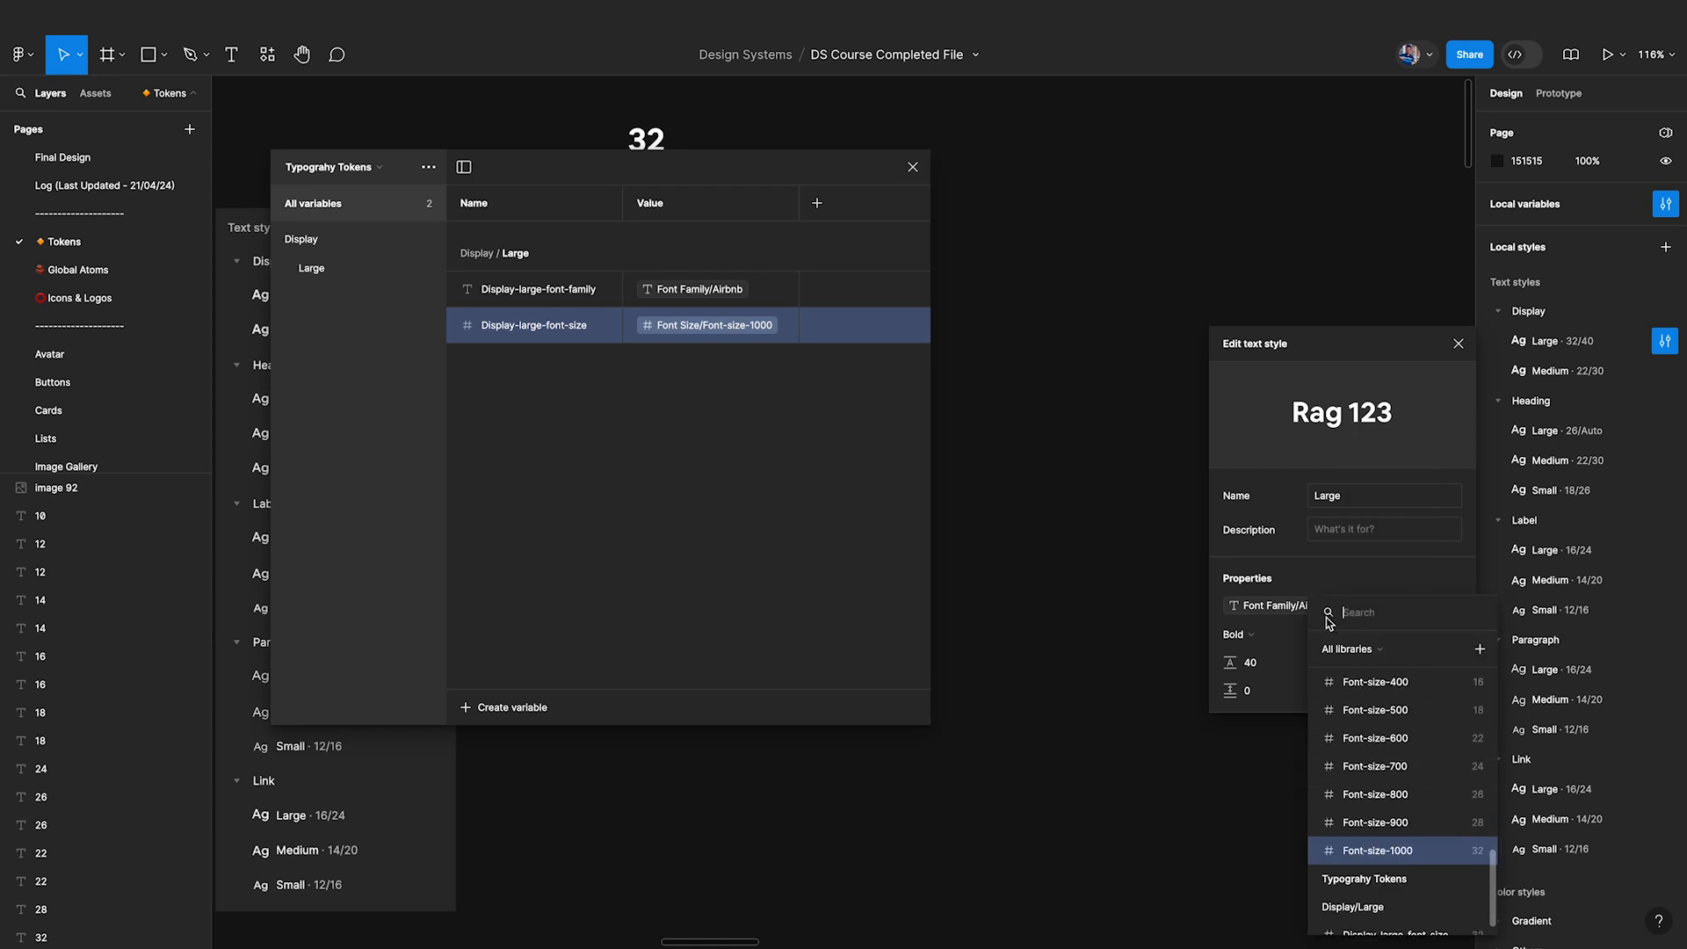
left_click_drag(1329, 621, 1051, 353)
scroll(1142, 645, "down", 1)
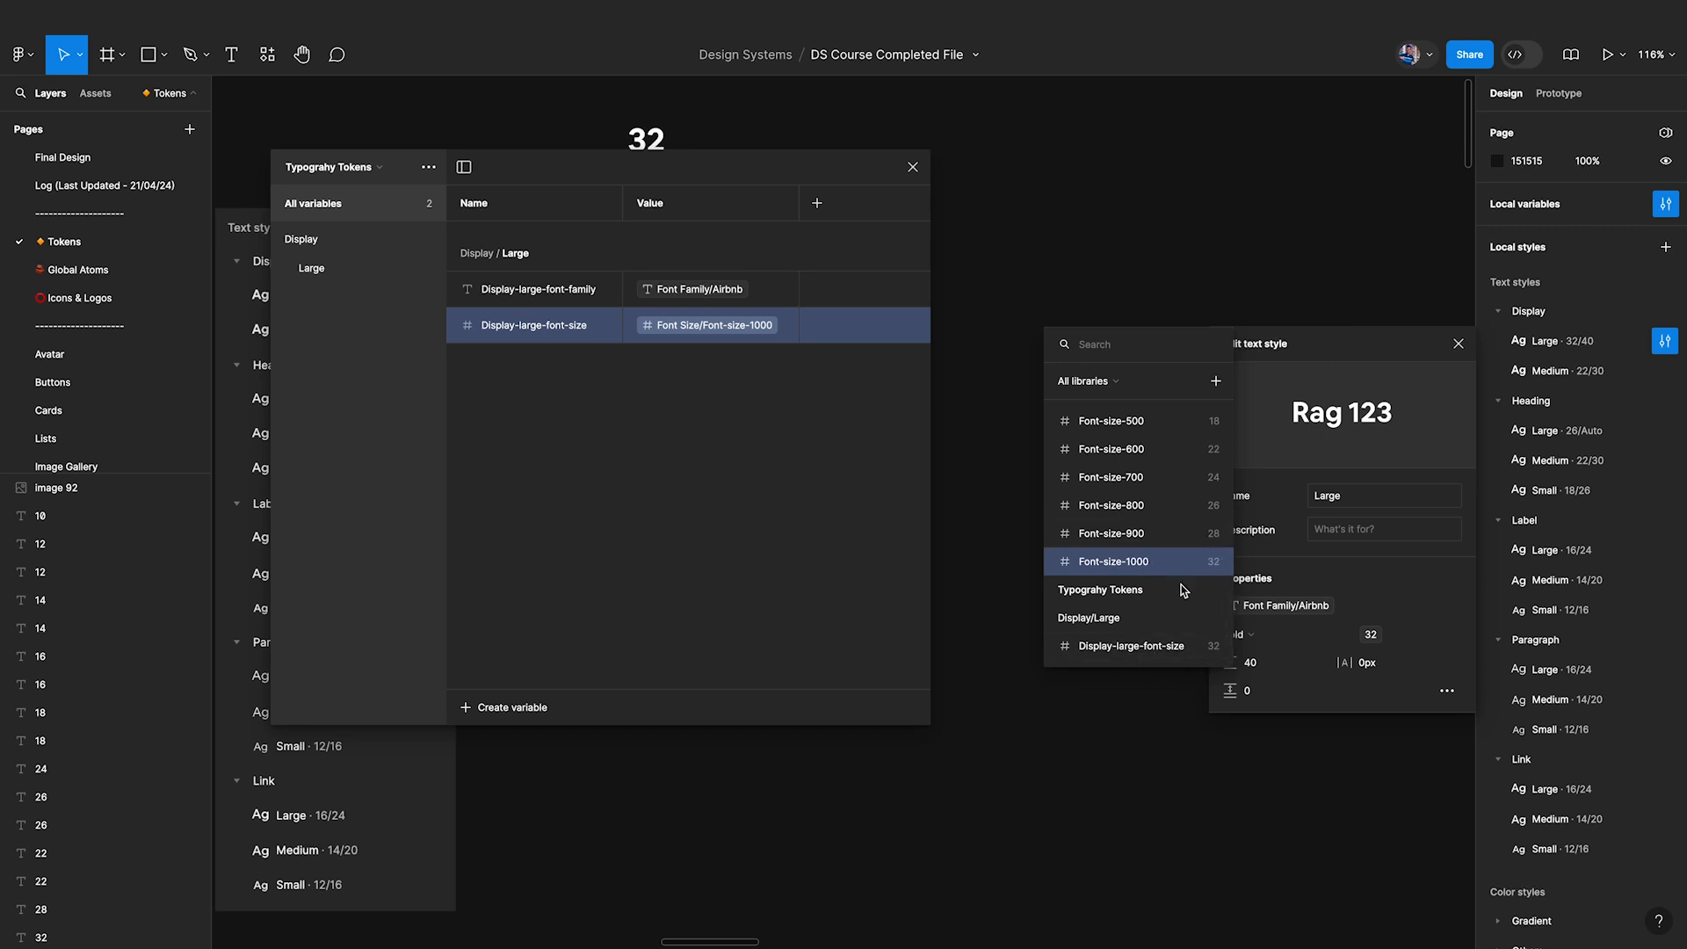
left_click(1159, 647)
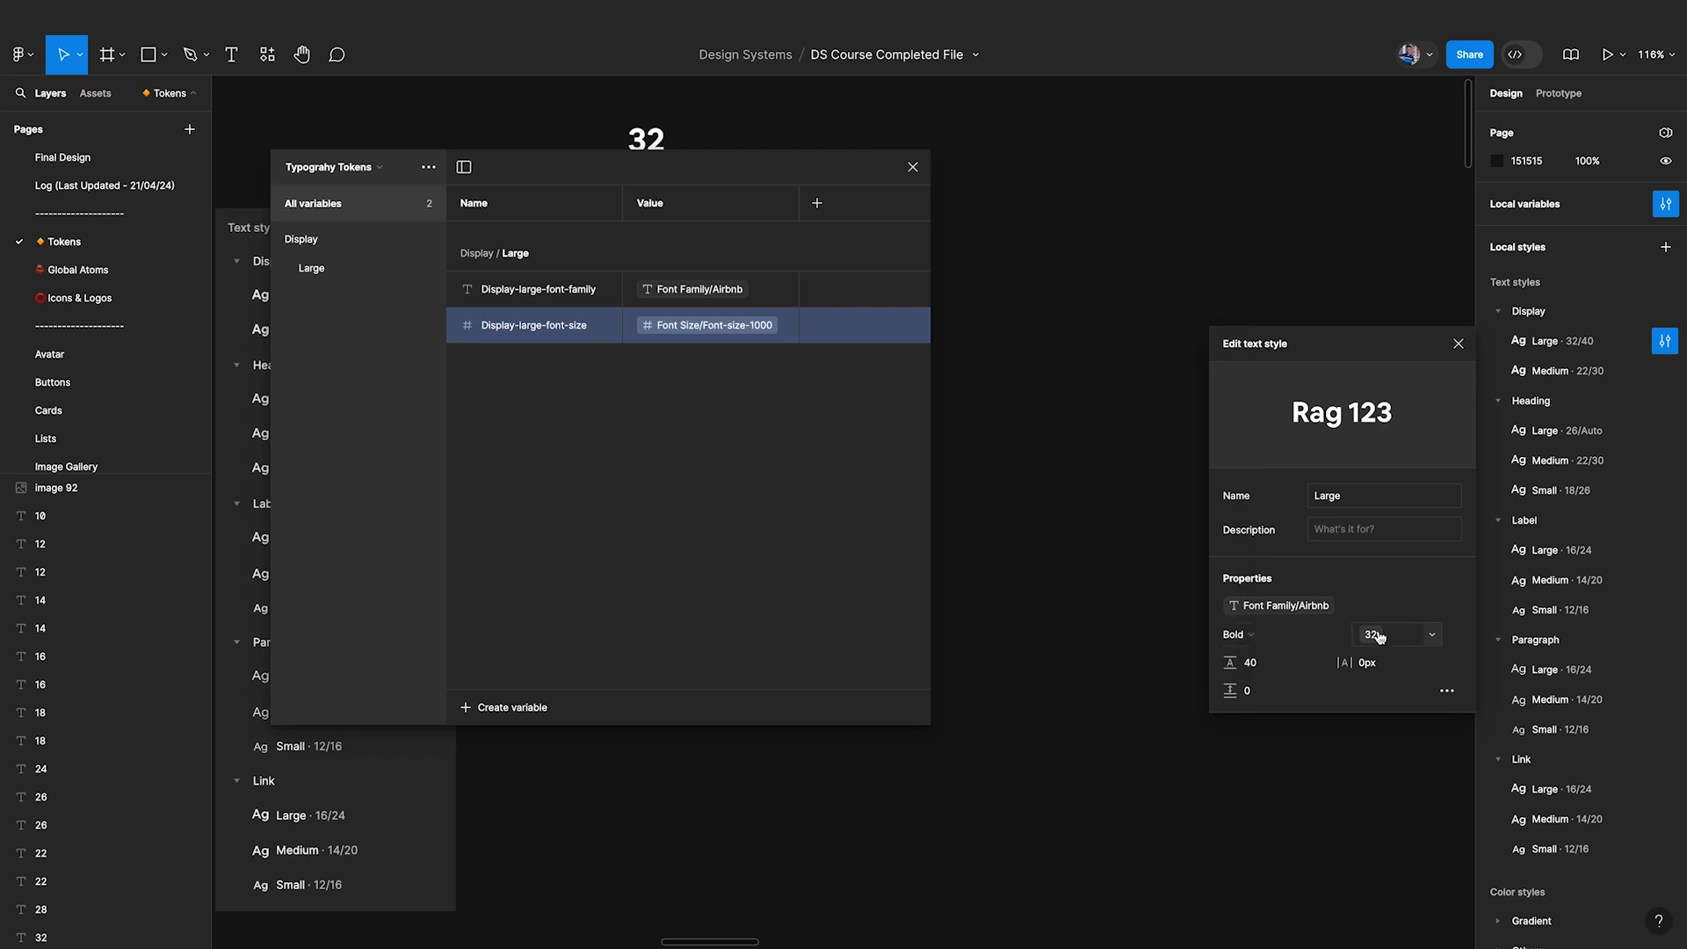
Examine the font size variables offered for the Display Large style beside the token collection, comparing the primitive sizes with the semantic token.
left_click(1423, 643)
left_click(1388, 795)
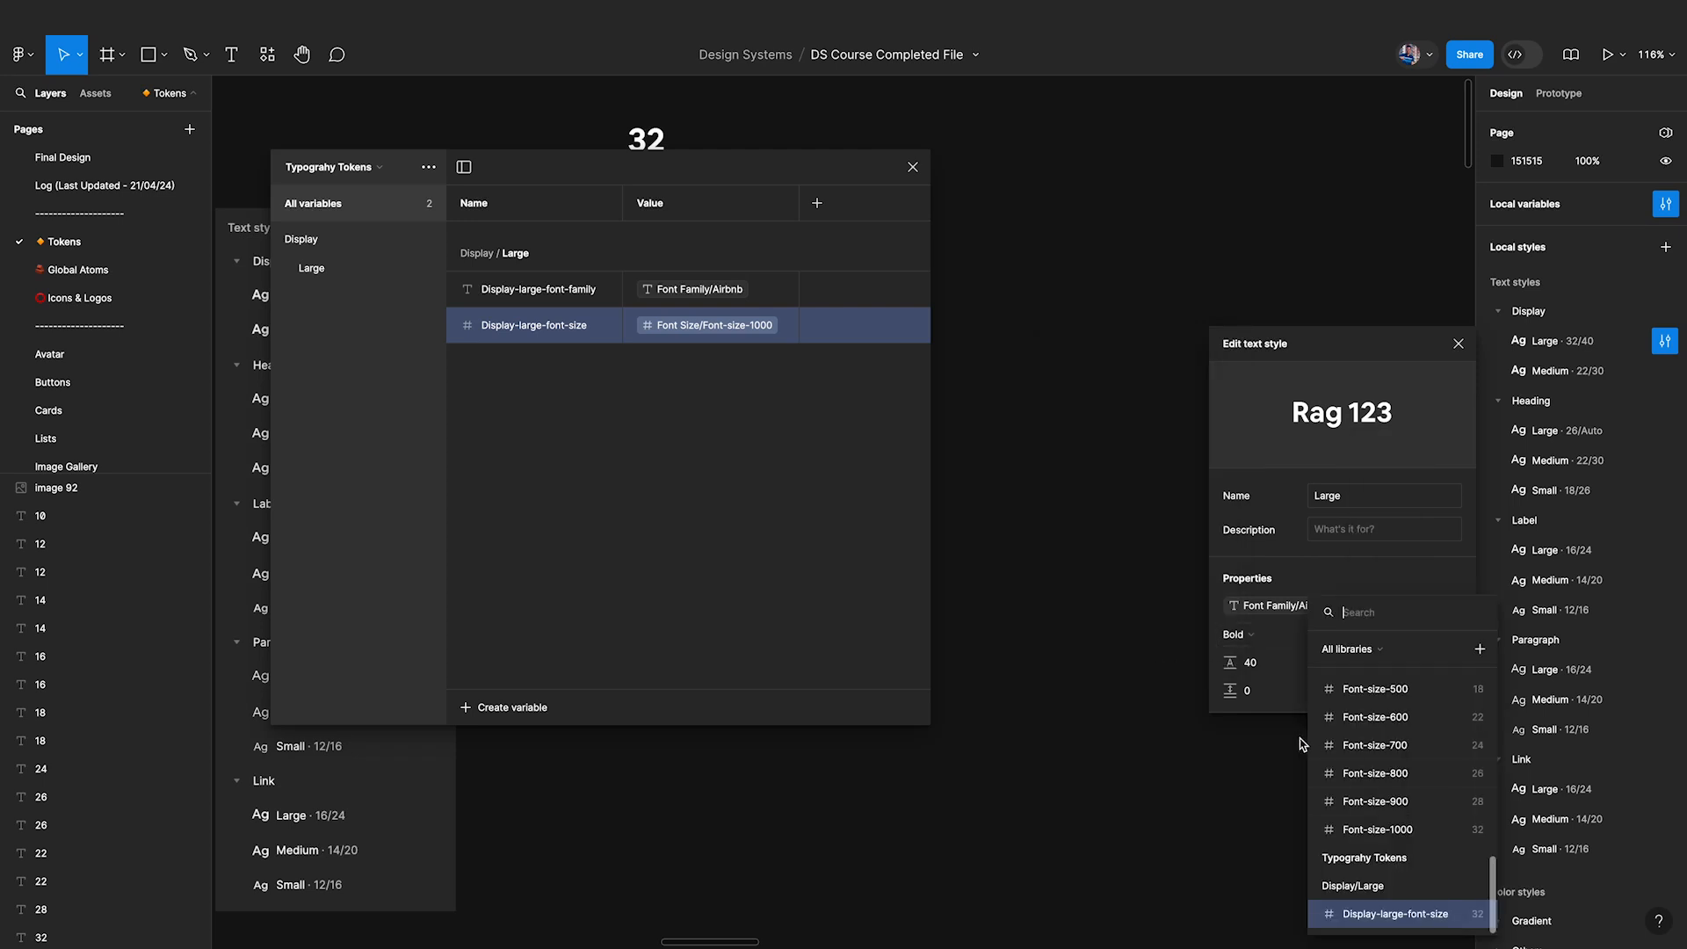
left_click_drag(1314, 619, 809, 303)
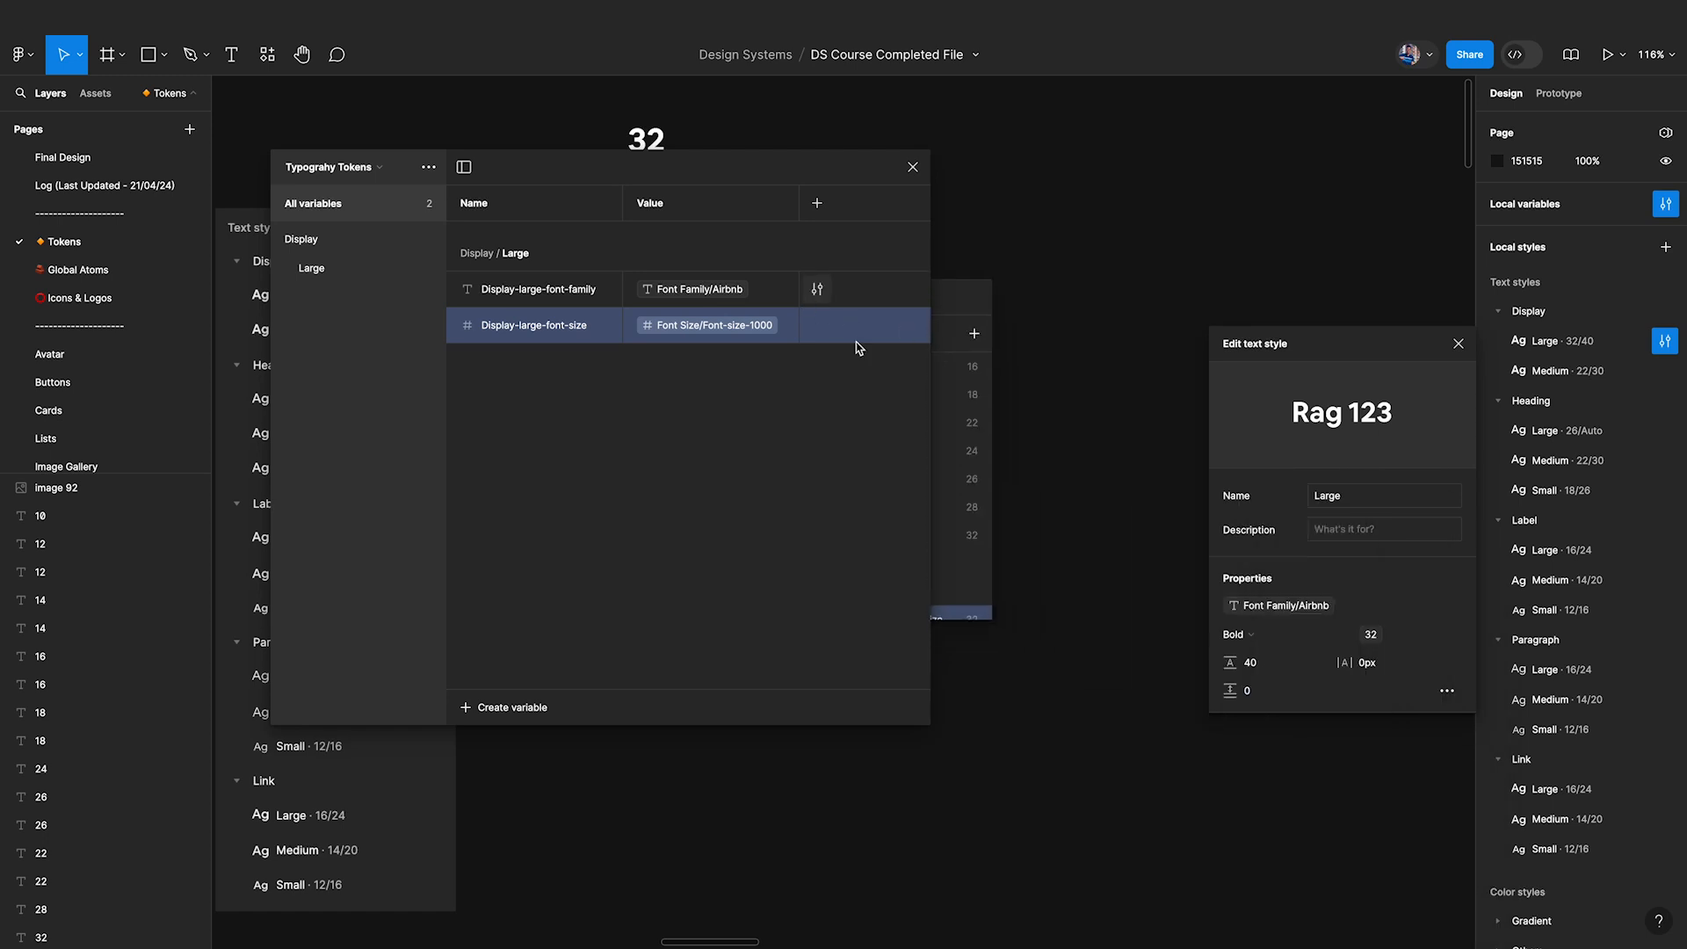
left_click_drag(772, 163, 629, 165)
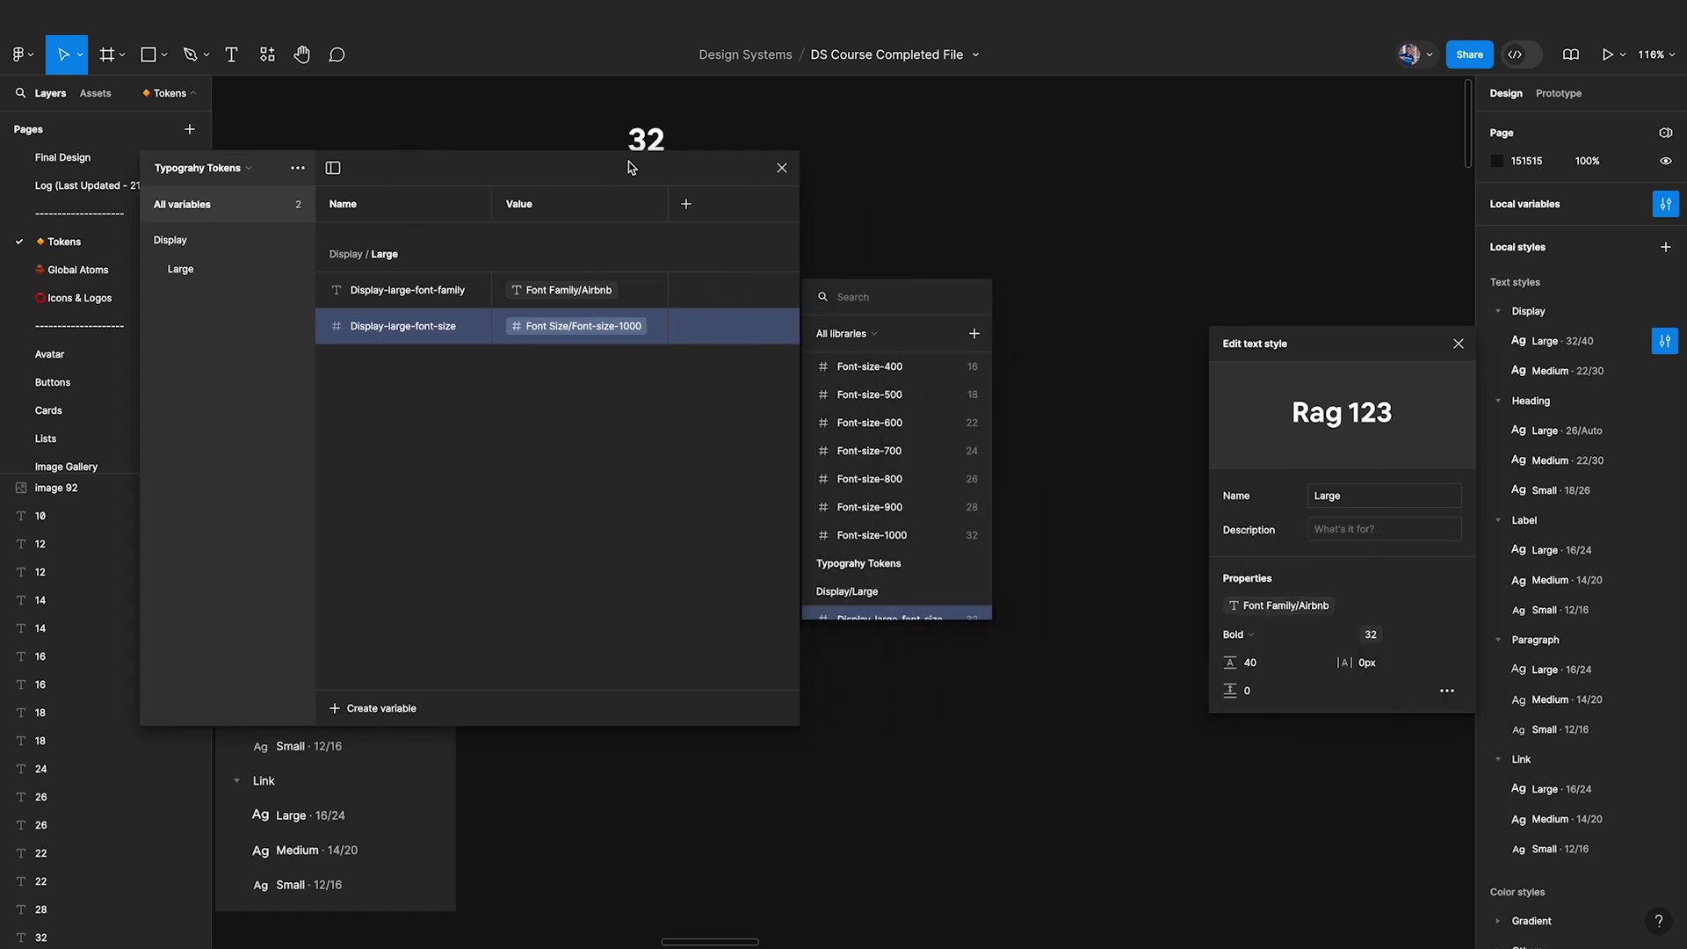
left_click(1425, 636)
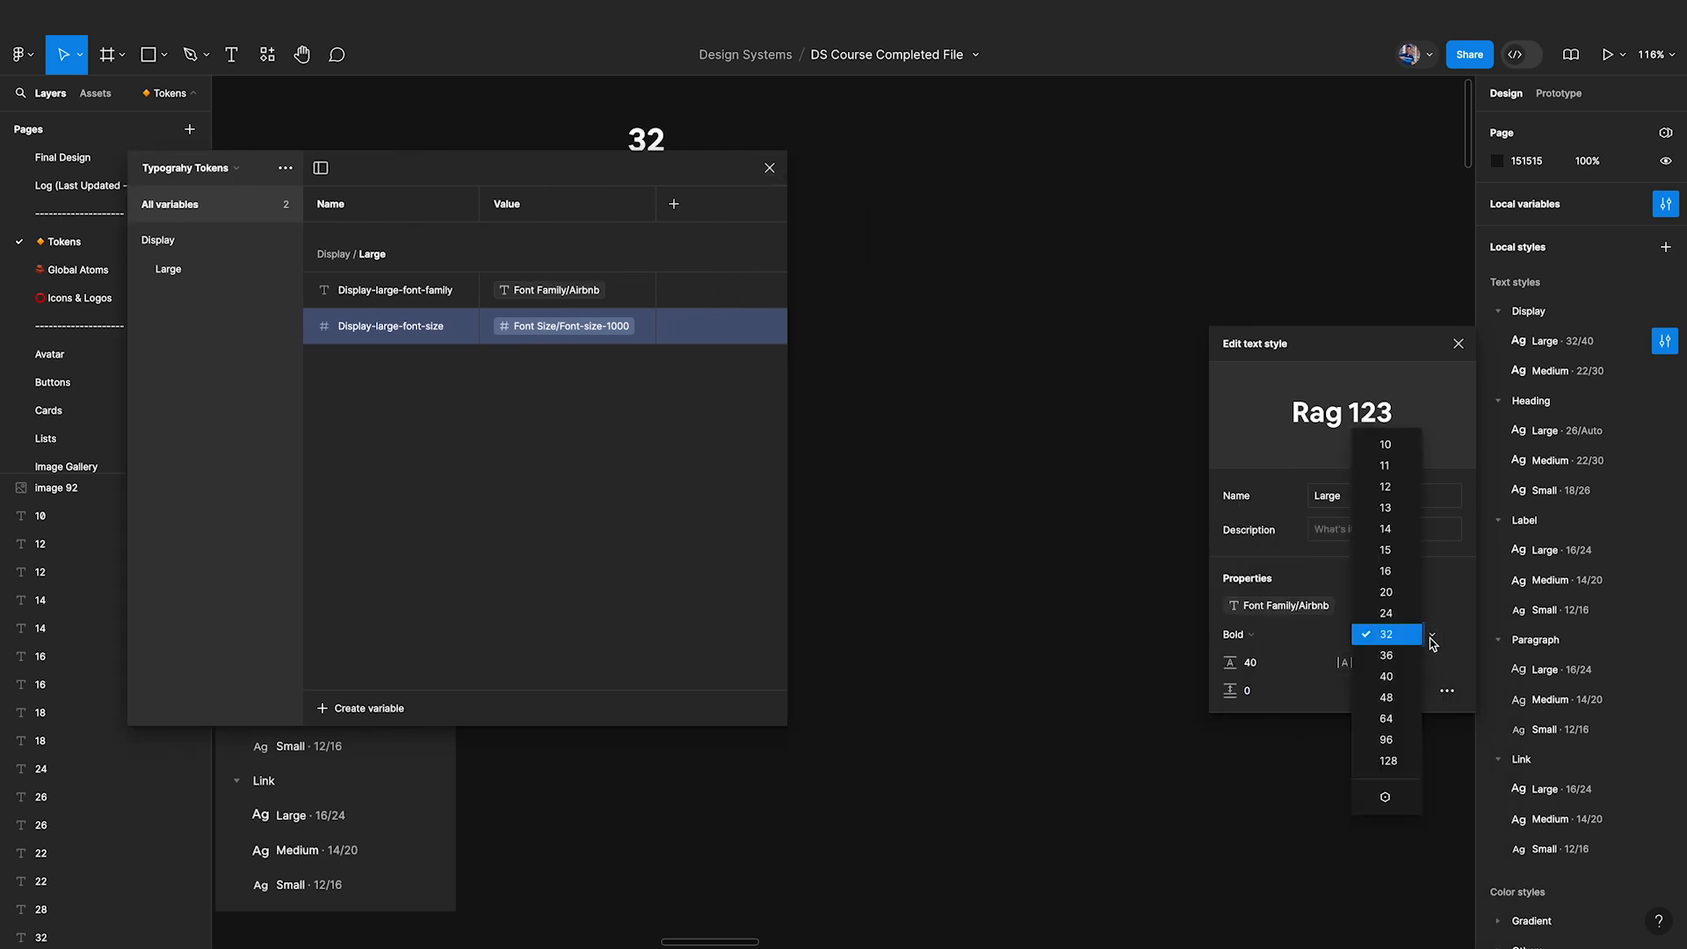
left_click(1386, 795)
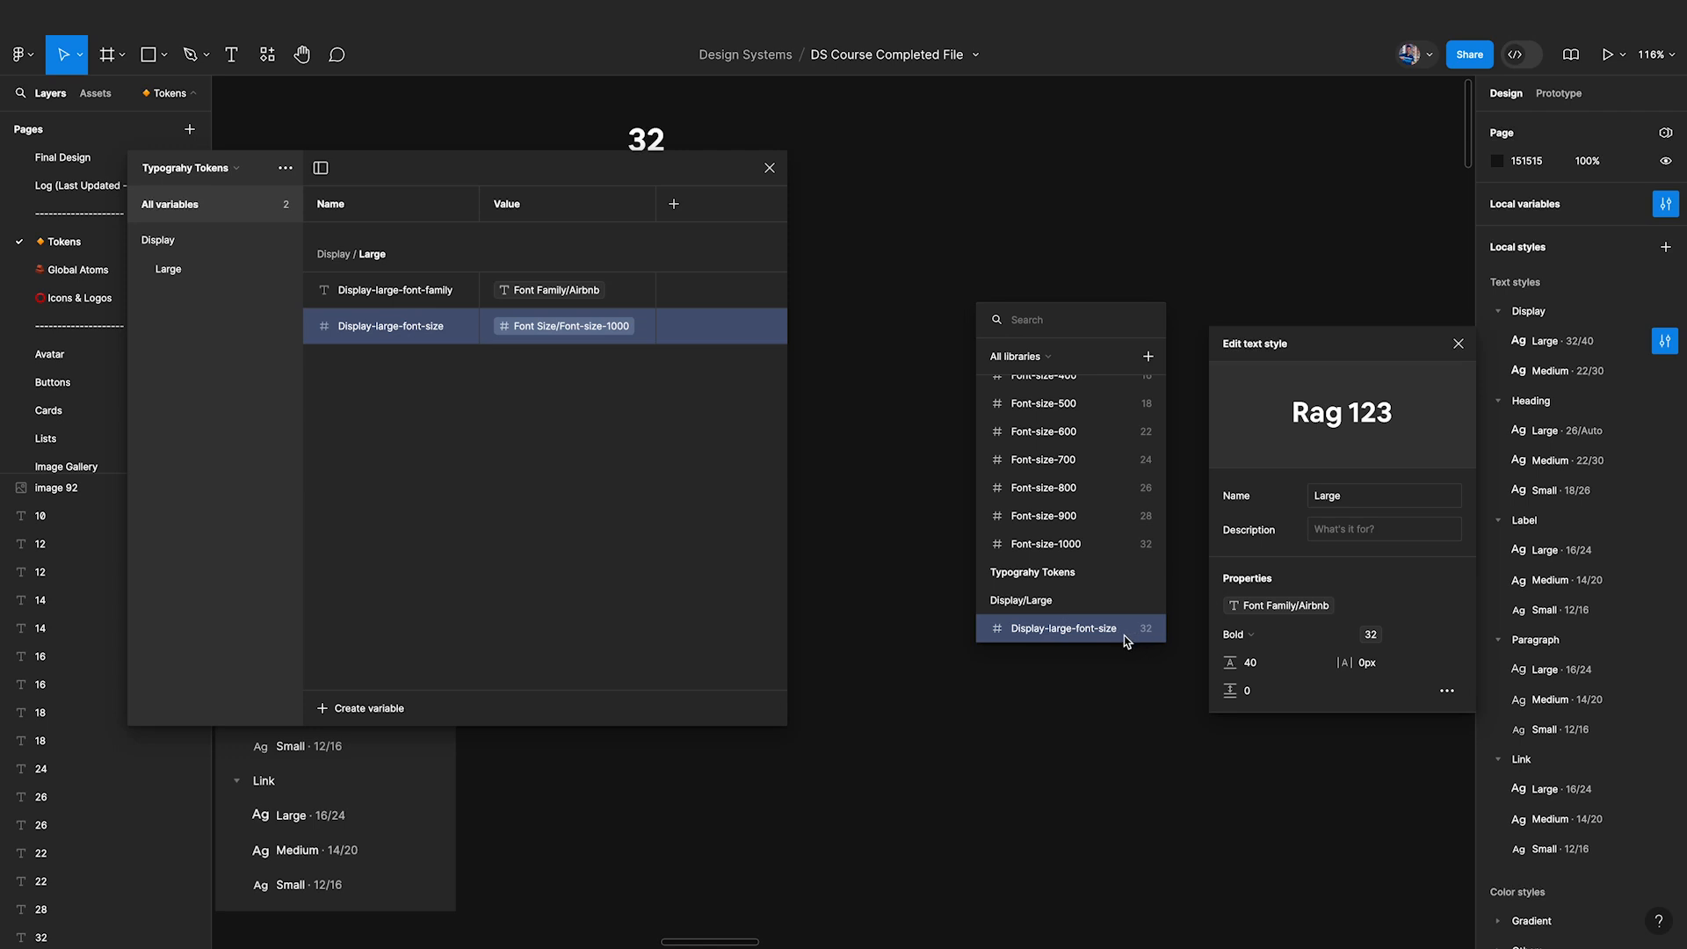
scroll(1115, 633, "down", 1)
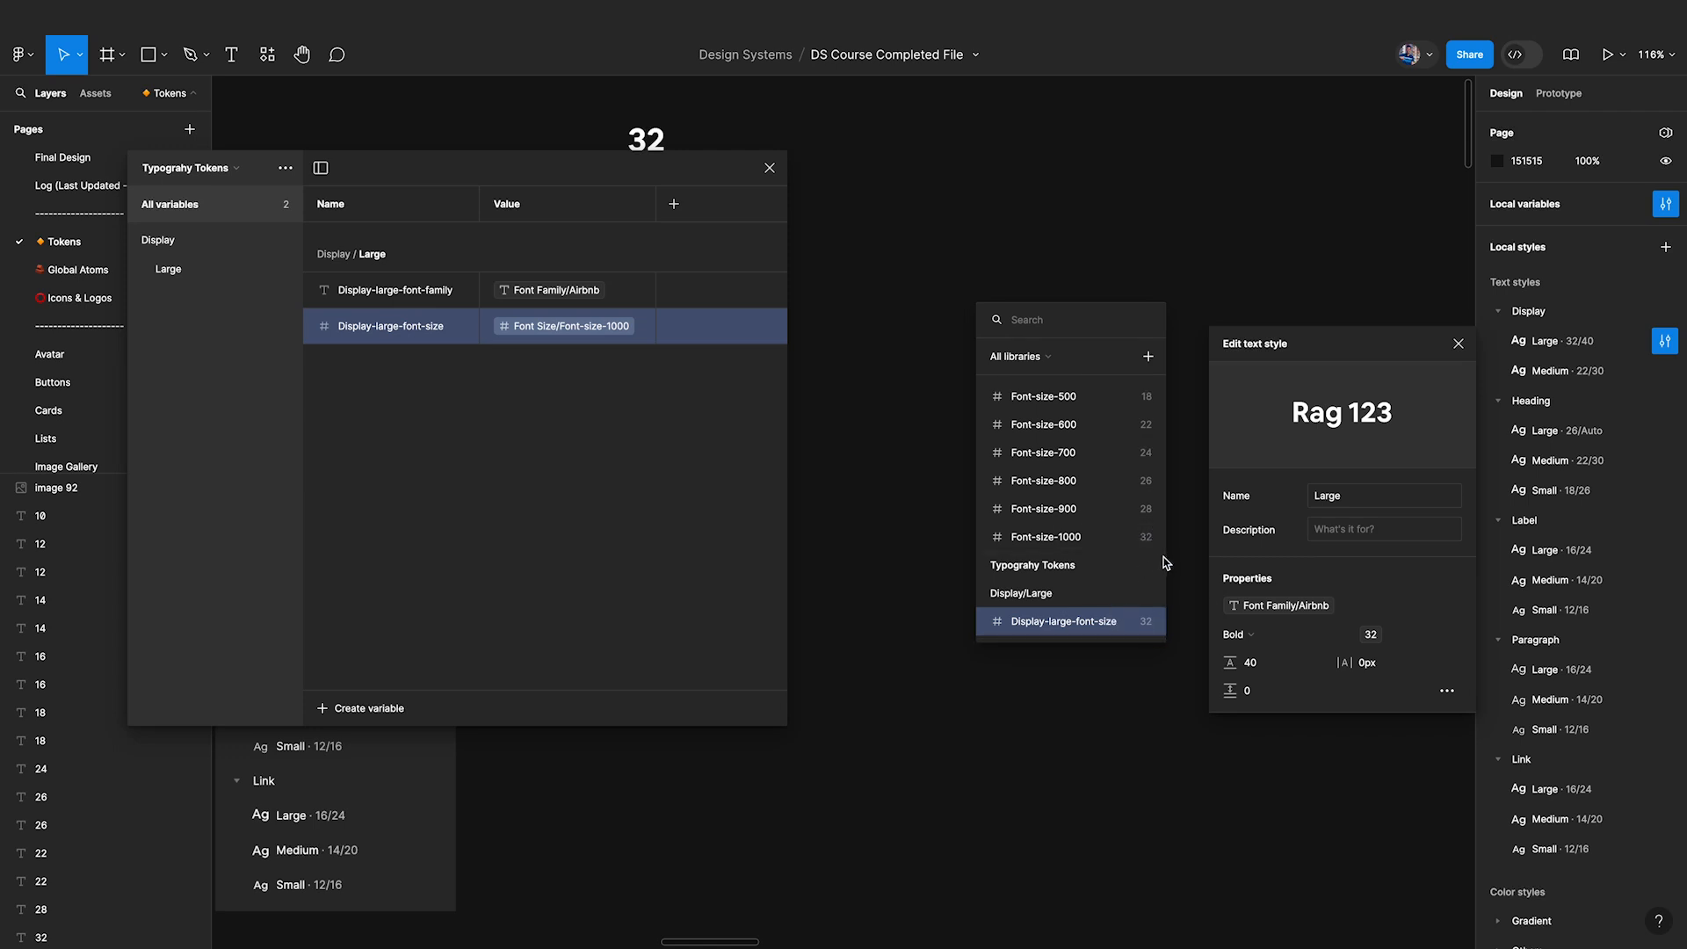
scroll(1070, 510, "up", 2)
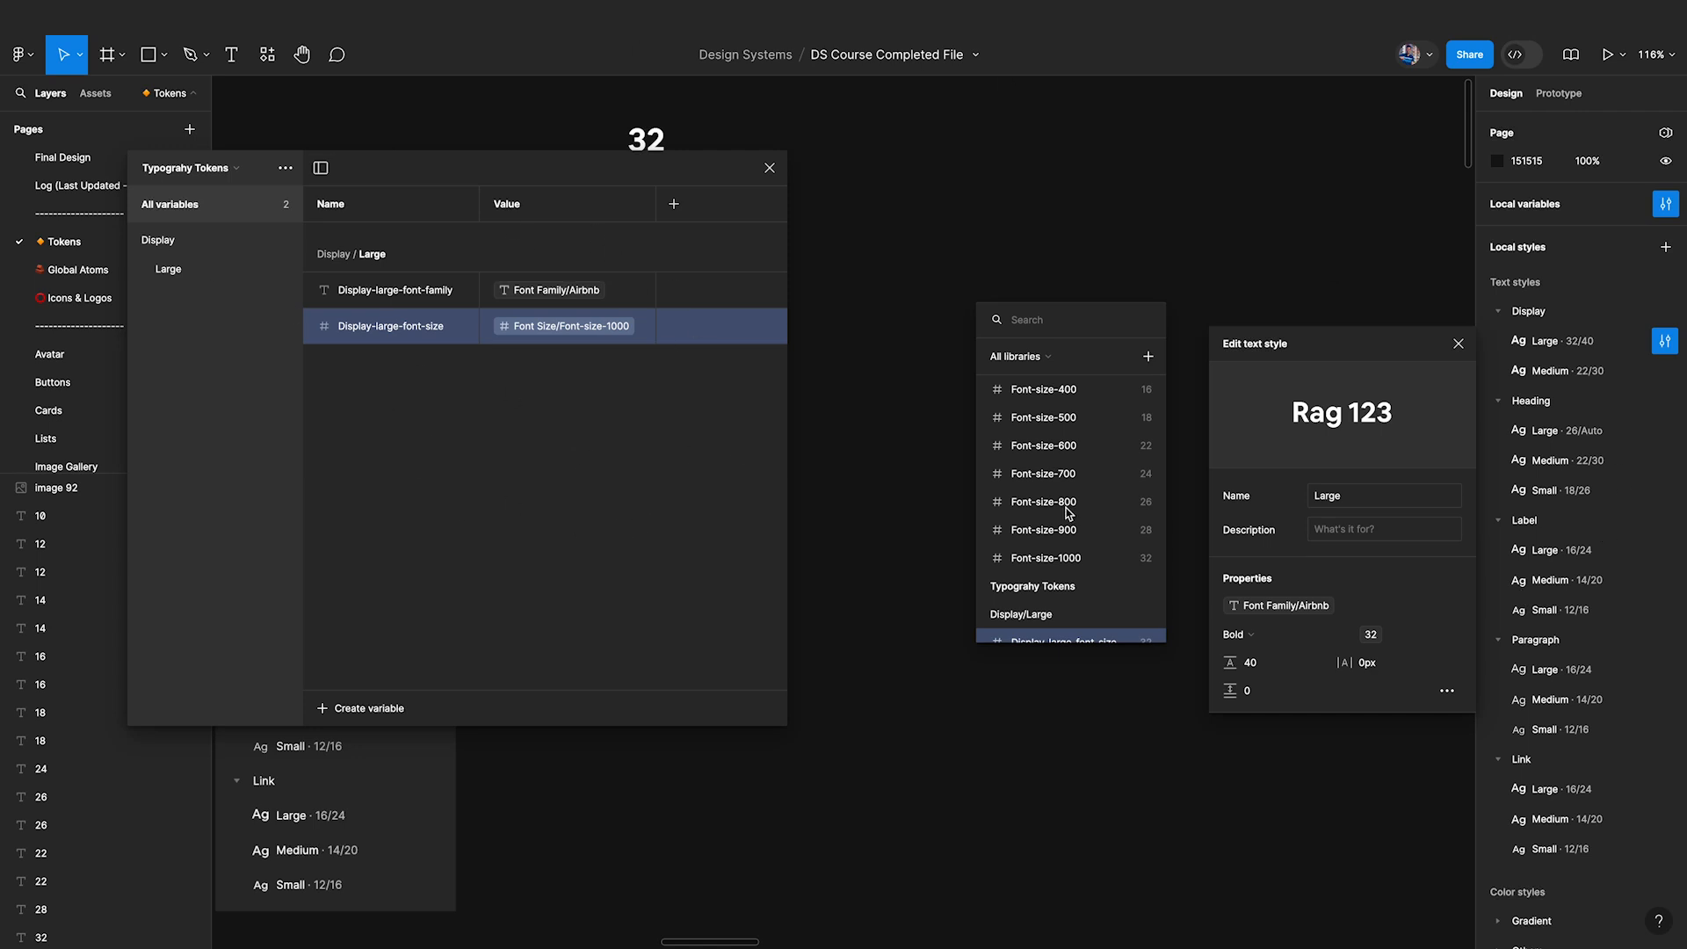
scroll(1069, 540, "down", 2)
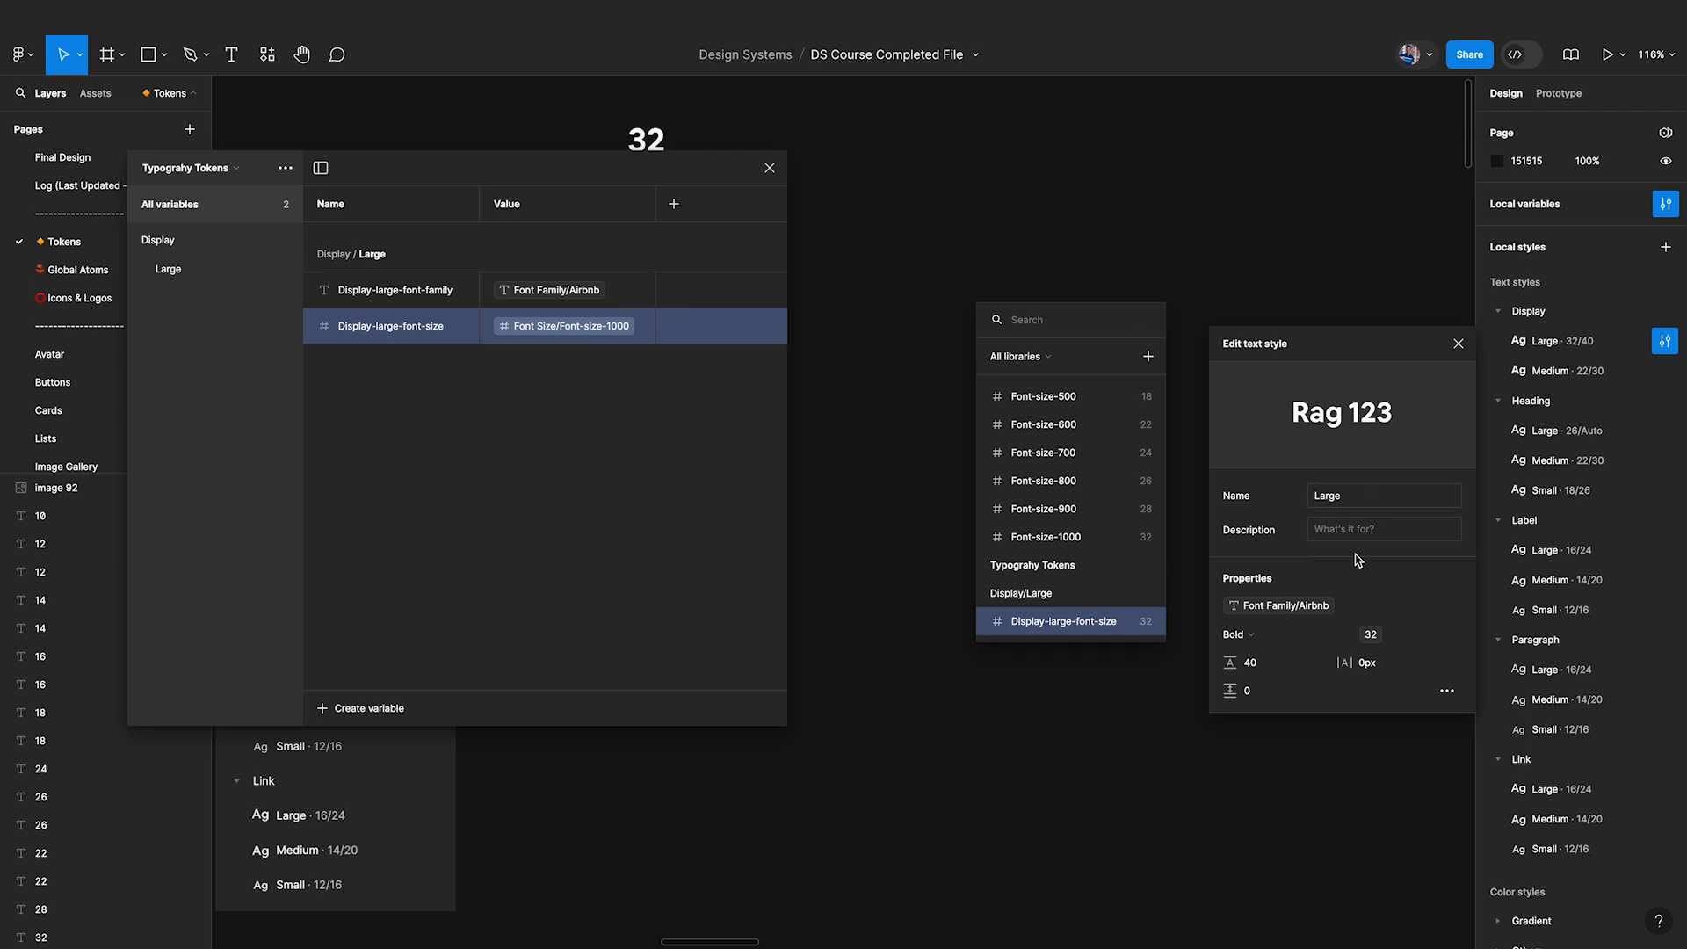
left_click(1160, 273)
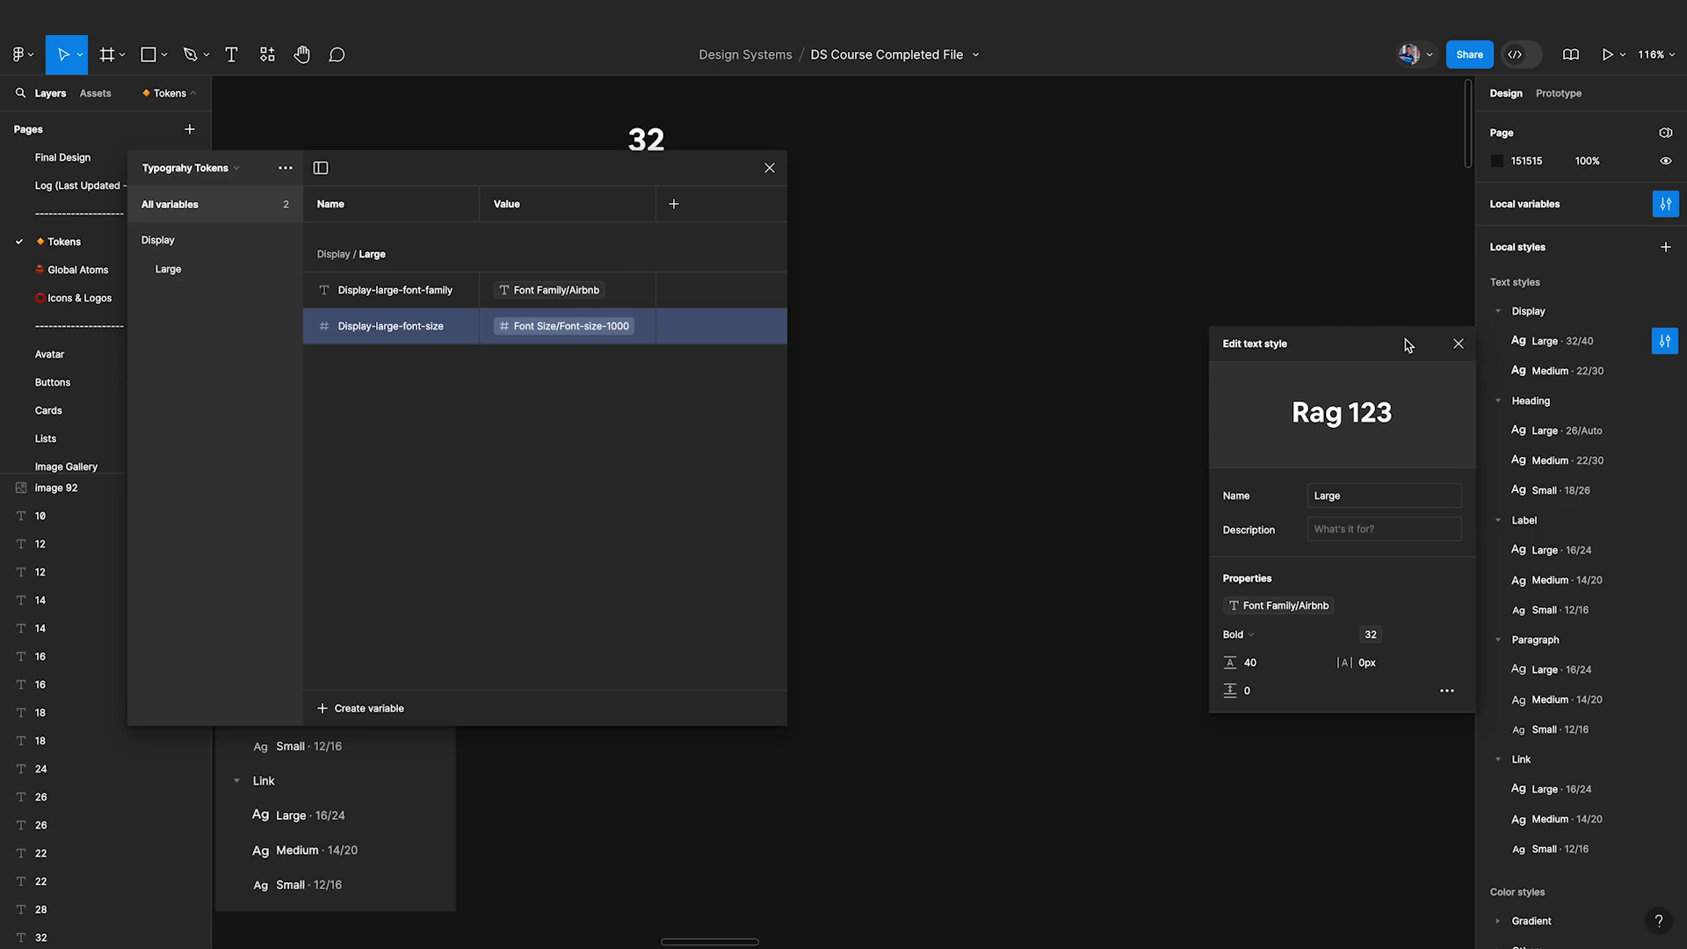
Close the text style editor, switch to the Polaris documentation and examine the font weight tokens among its Font tokens.
left_click(1458, 343)
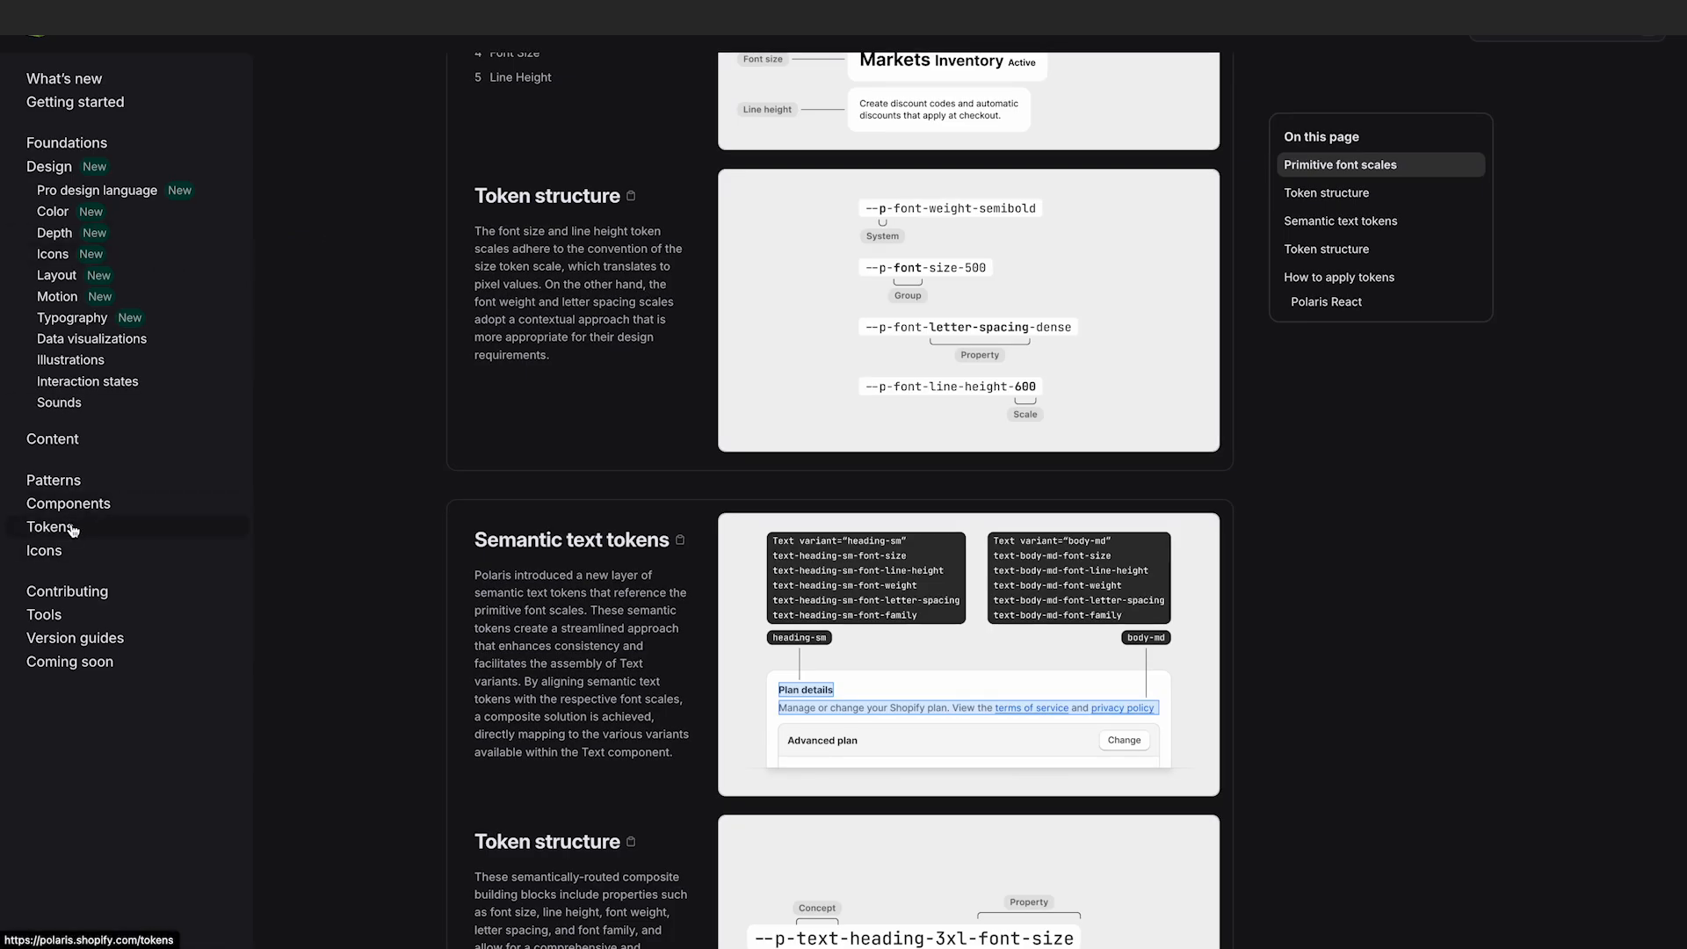
left_click(64, 533)
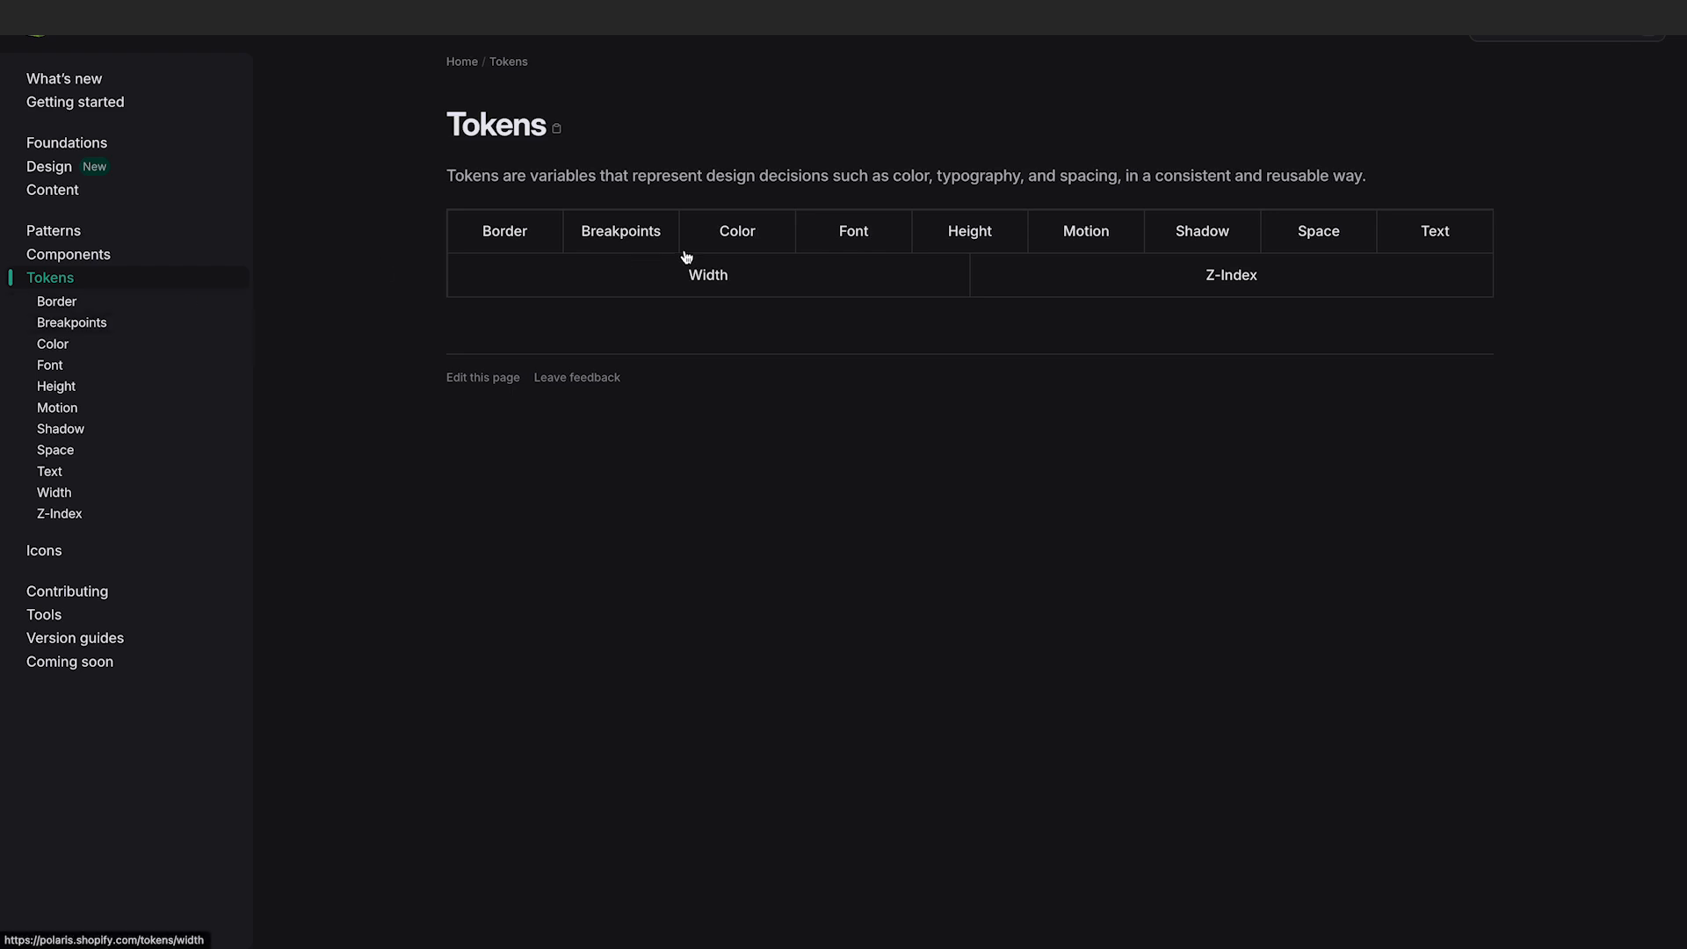
left_click(861, 229)
scroll(873, 561, "down", 10)
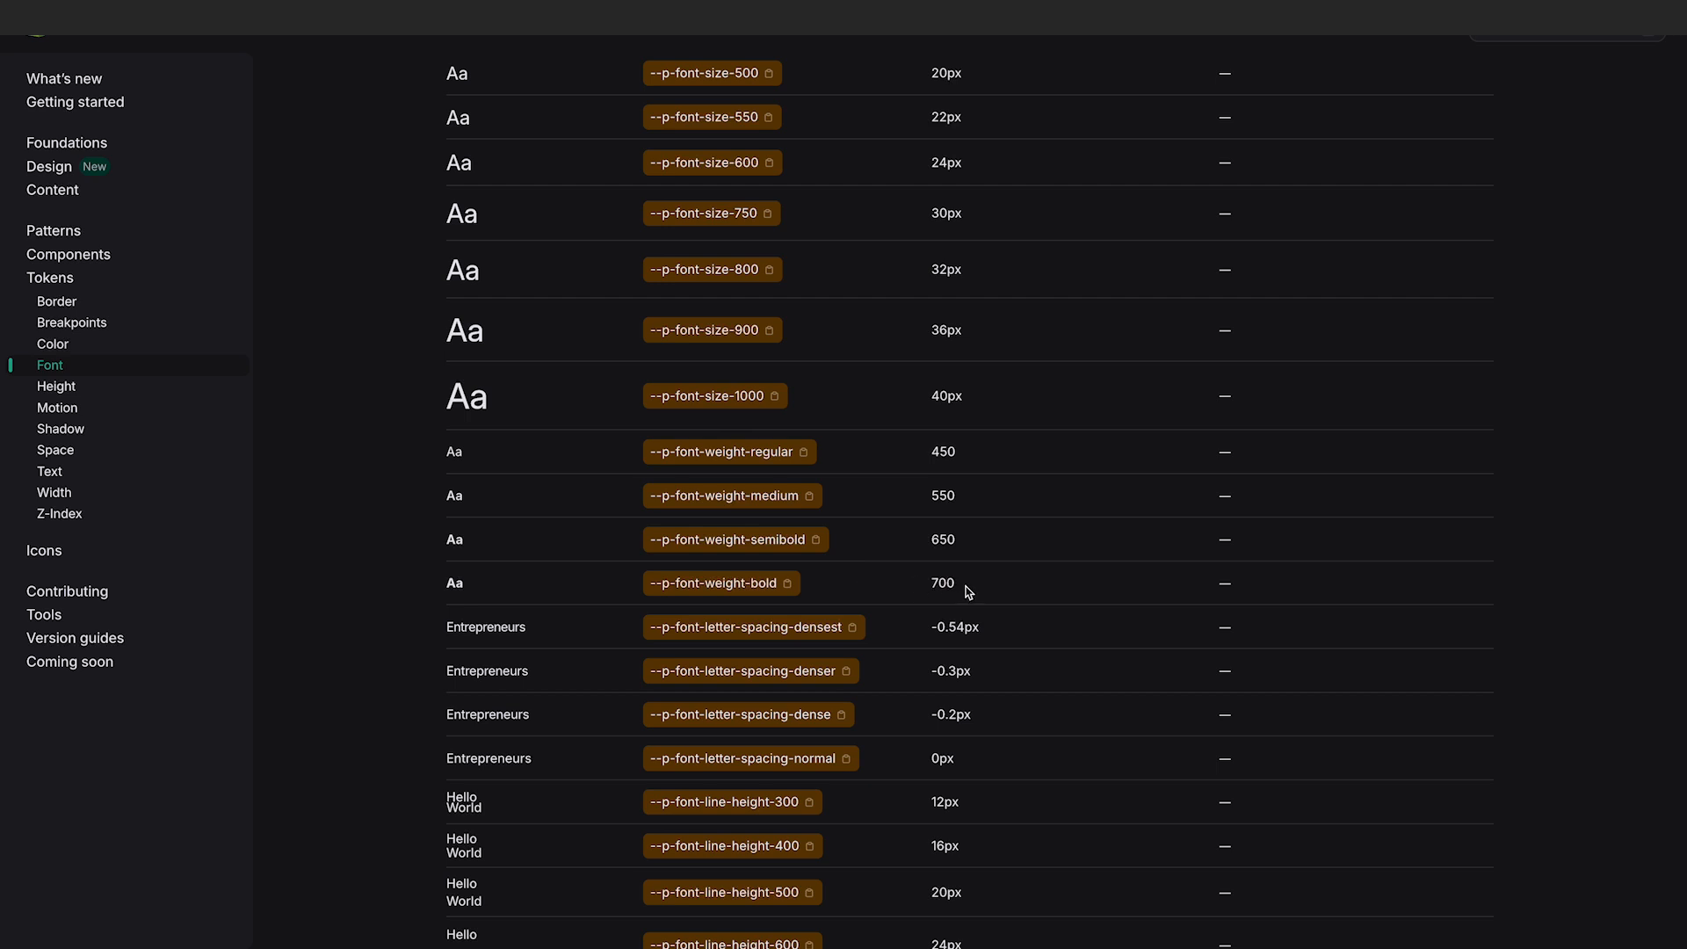
left_click_drag(968, 591, 948, 450)
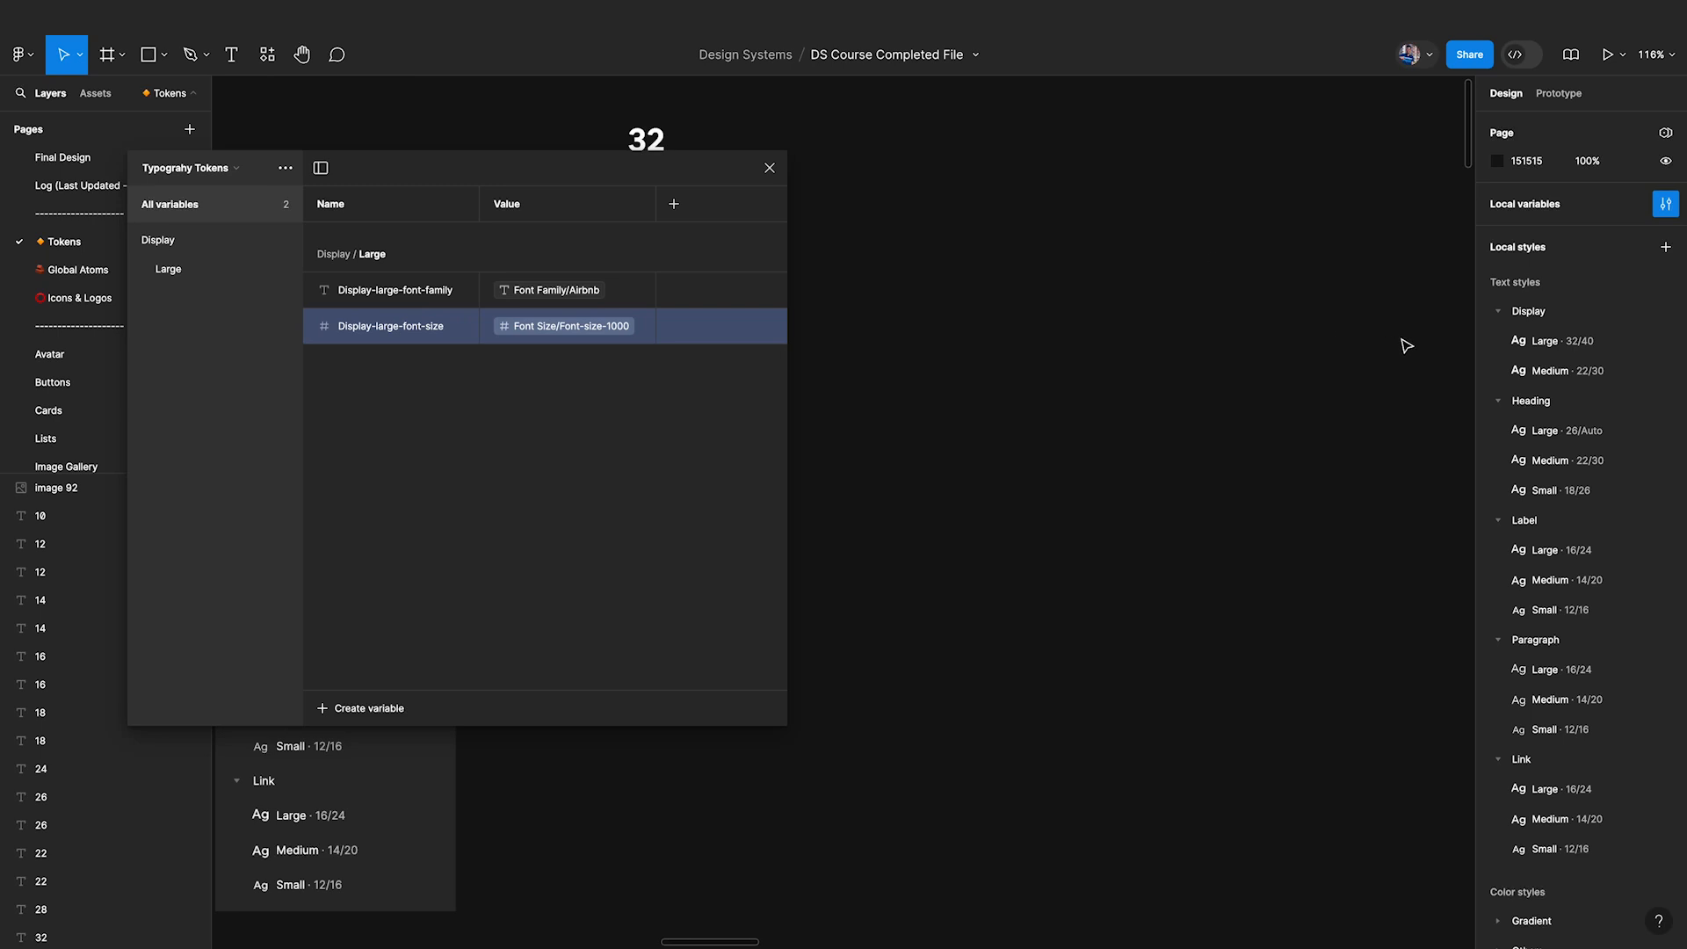
Move the 32 text from the top of the size column to an empty canvas area and check its available font weights.
left_click(645, 139)
left_click_drag(654, 143, 1051, 344)
left_click(1641, 338)
left_click(1529, 397)
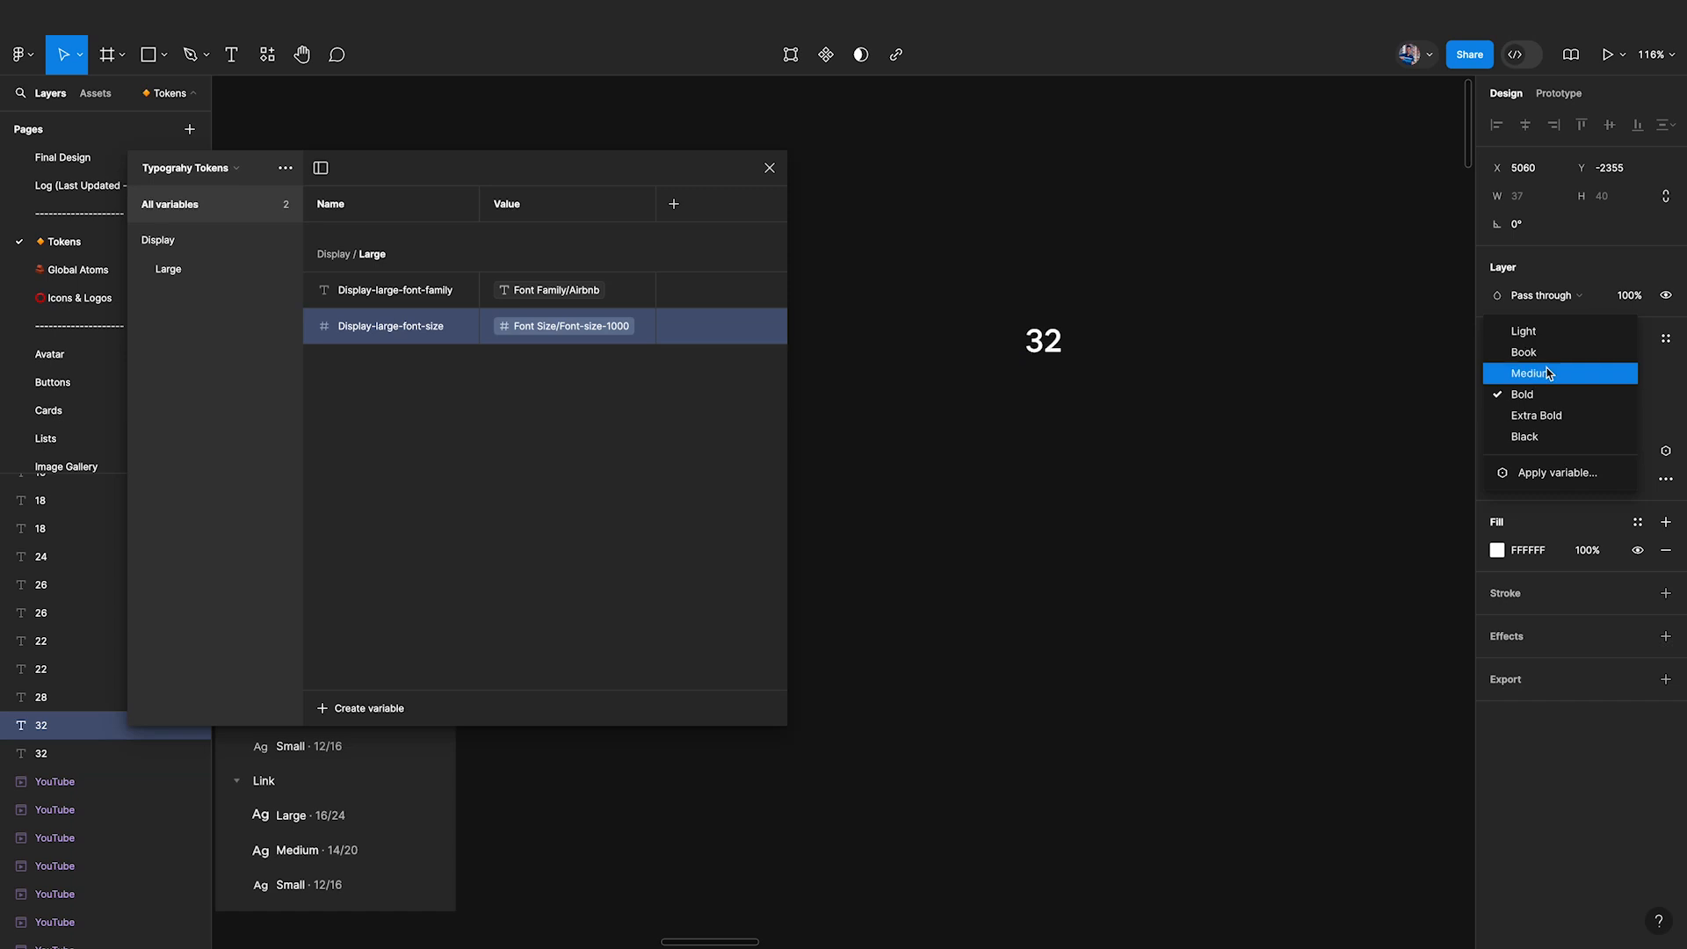
key("Escape")
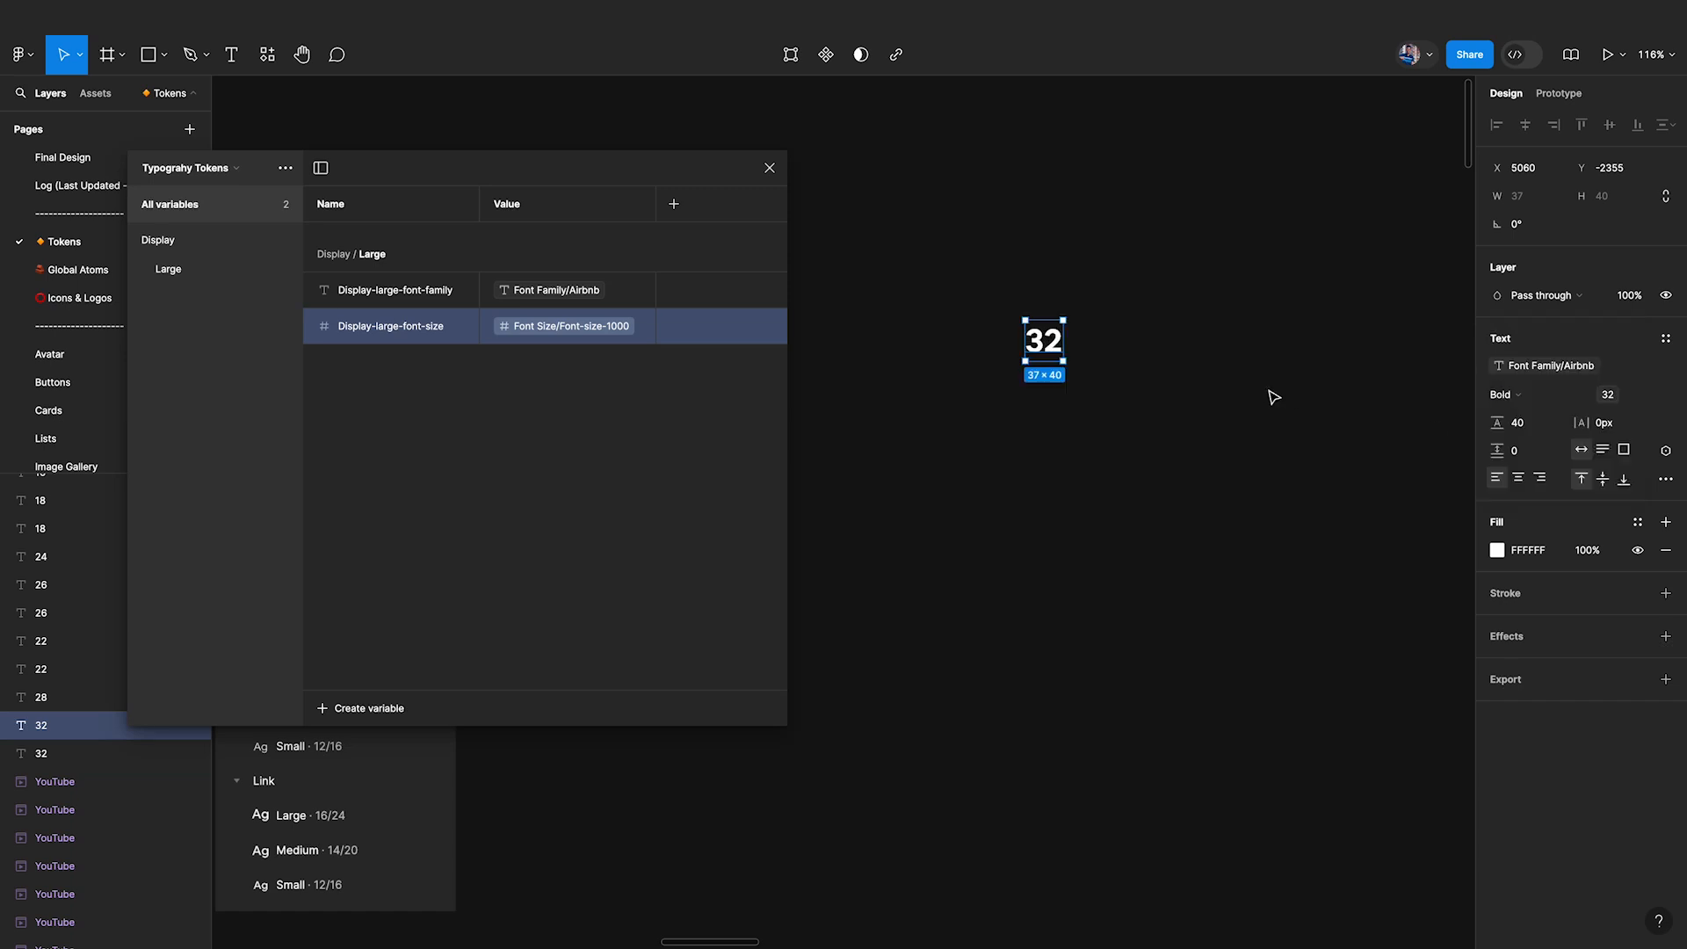
Move the variables window aside, switch it to the Typography collection, and review its groups, variable types and the font's weight names.
left_click_drag(569, 174, 731, 180)
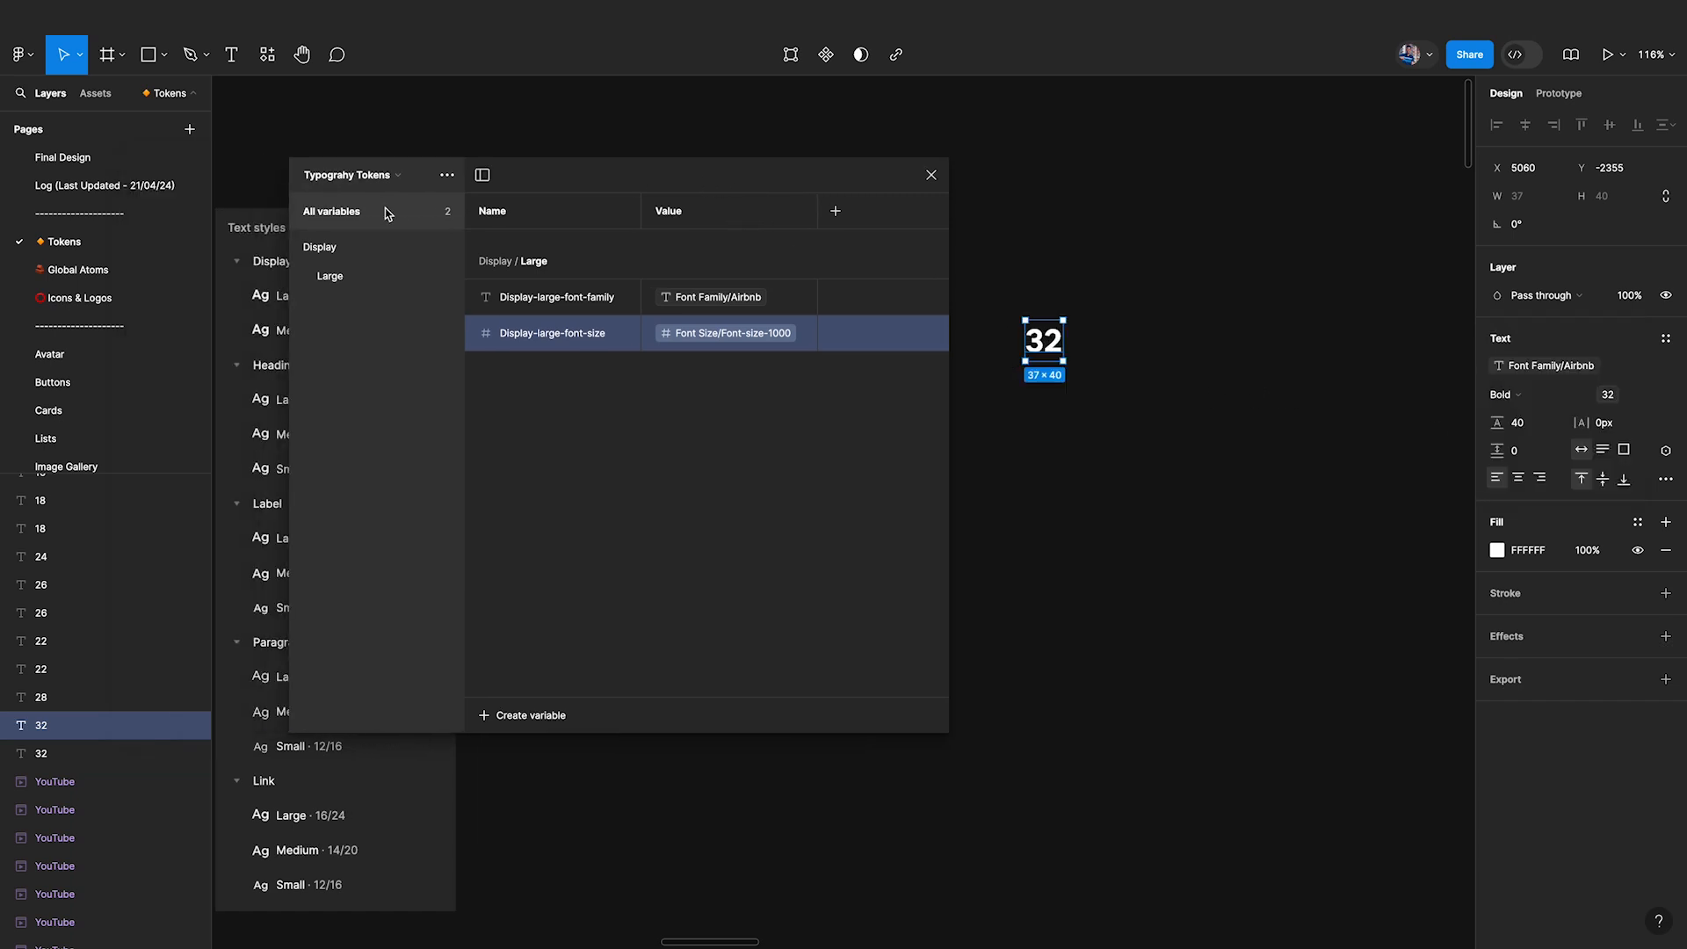
left_click(341, 180)
left_click(356, 122)
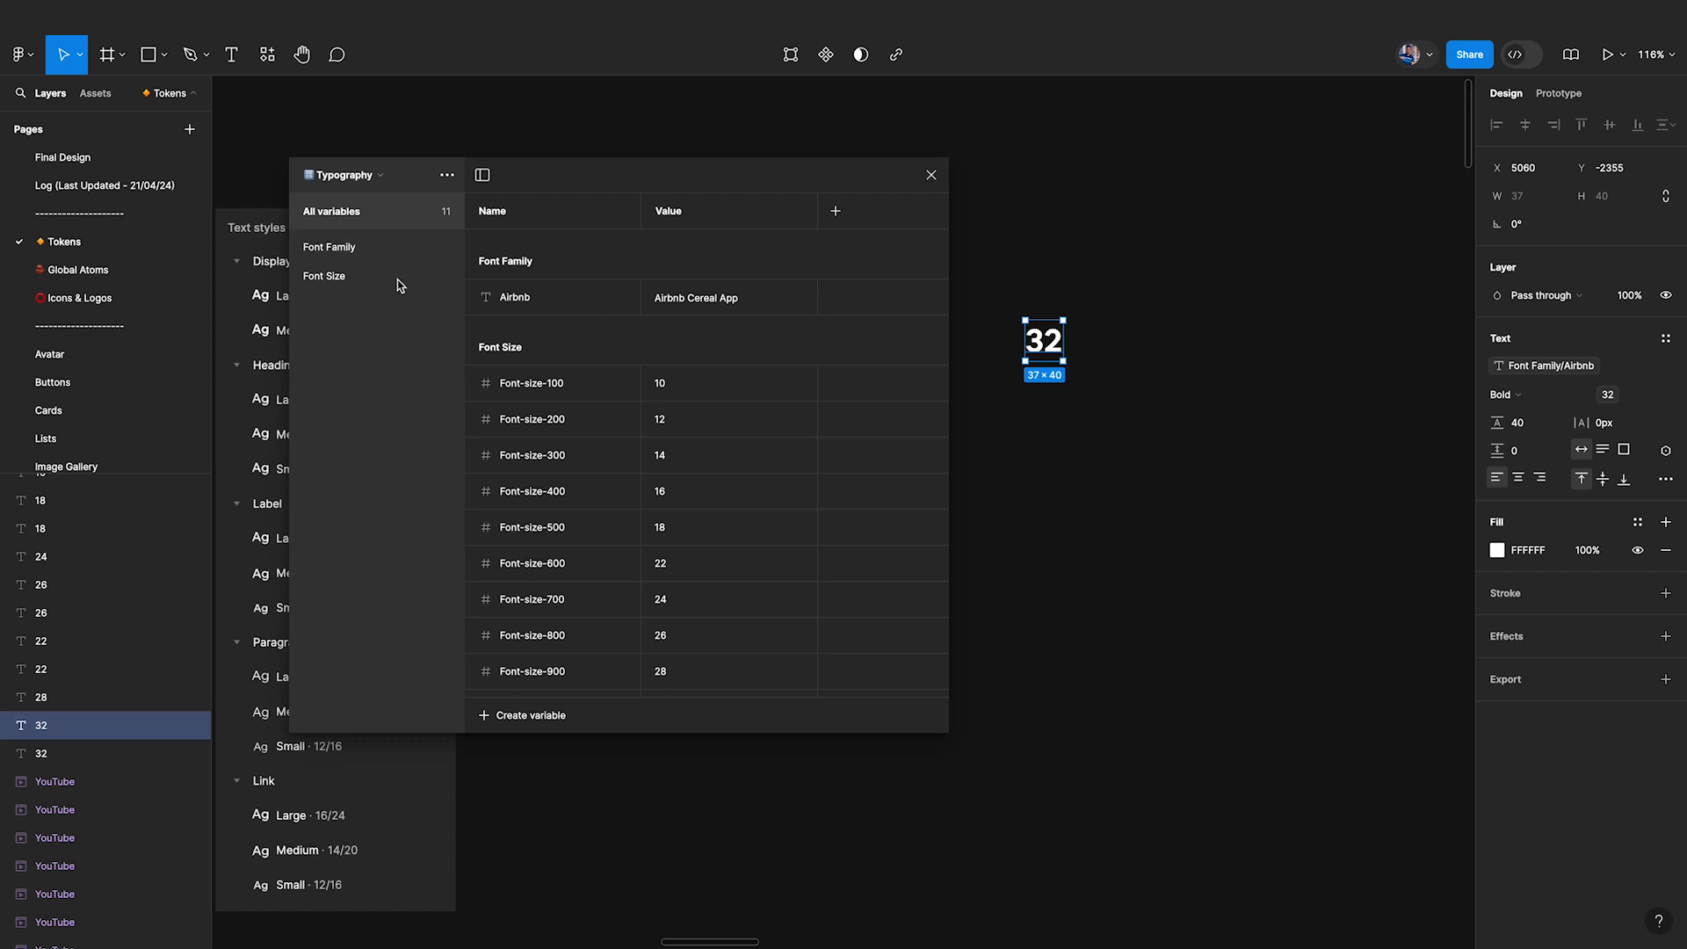
left_click(343, 281)
left_click(335, 215)
left_click(515, 716)
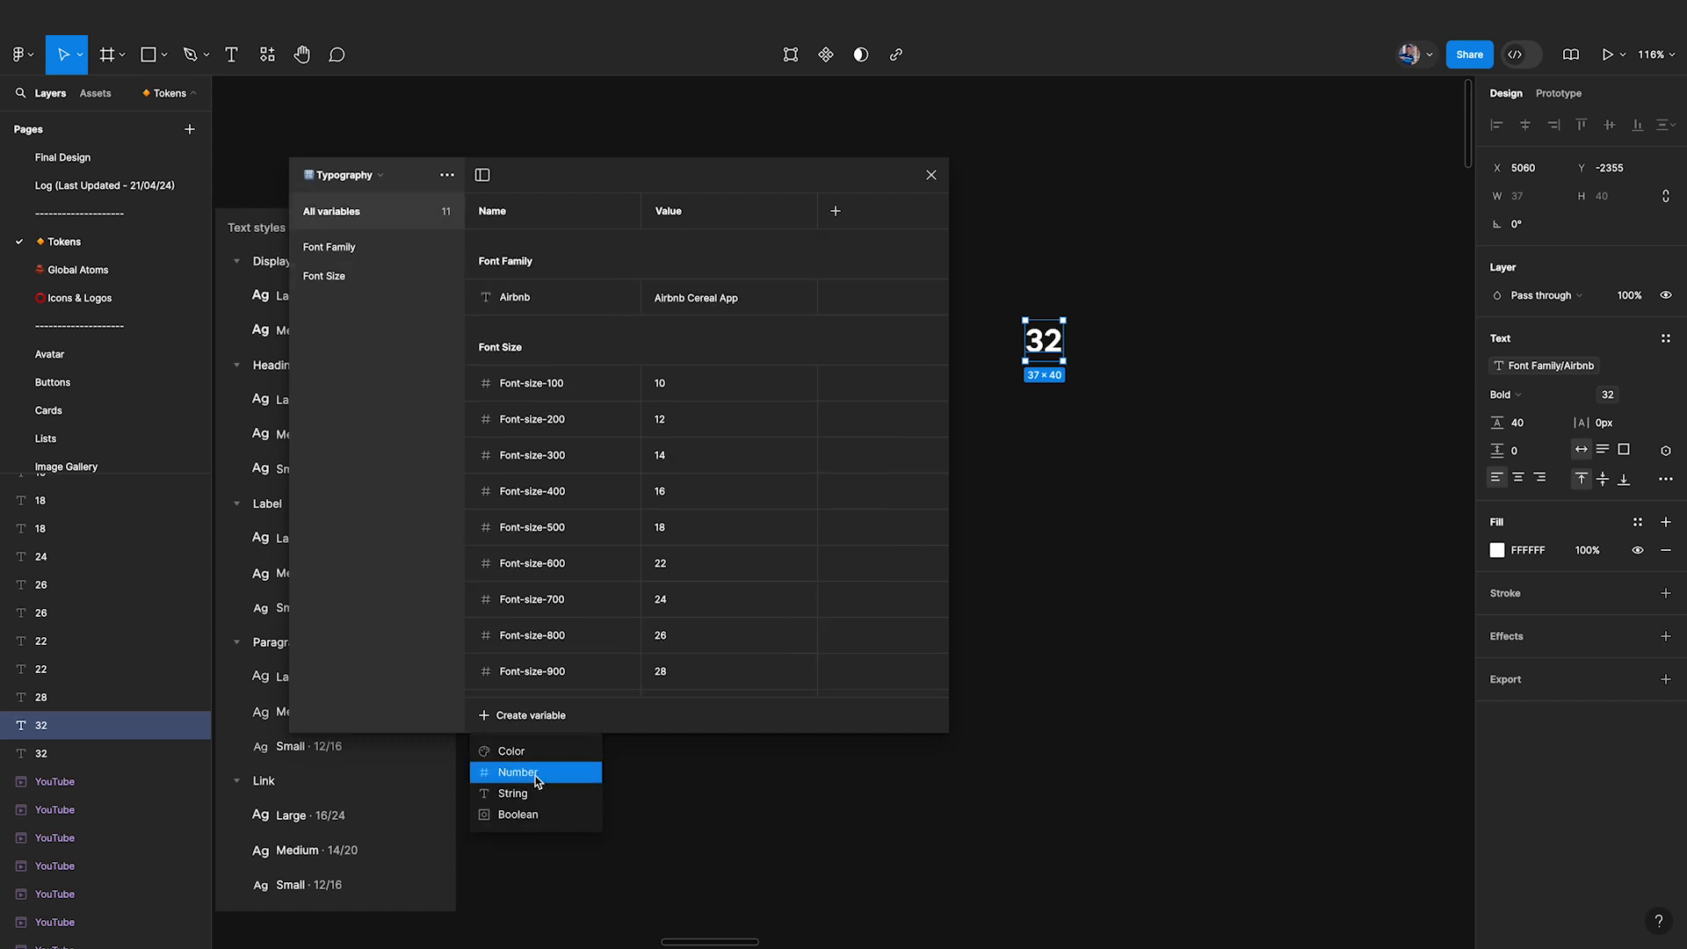
left_click(1512, 395)
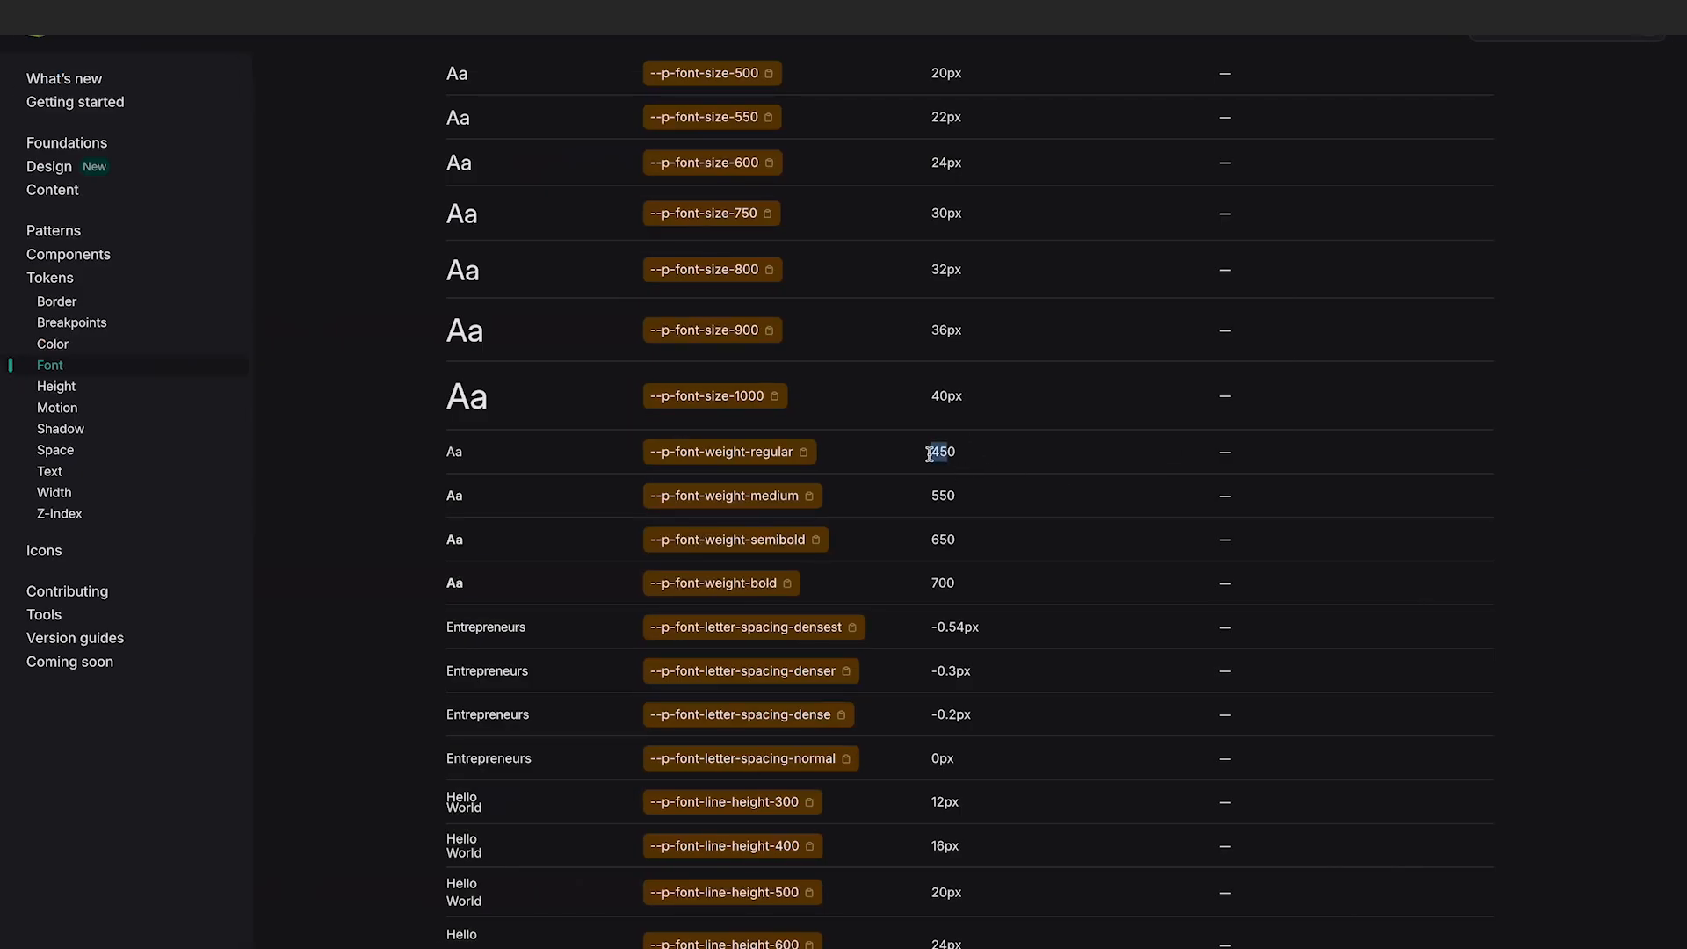
Examine the numeric values of the regular, medium, semibold and bold font weight tokens in the Polaris documentation.
left_click(975, 472)
left_click_drag(968, 581, 932, 457)
left_click(960, 452)
left_click_drag(968, 597, 790, 433)
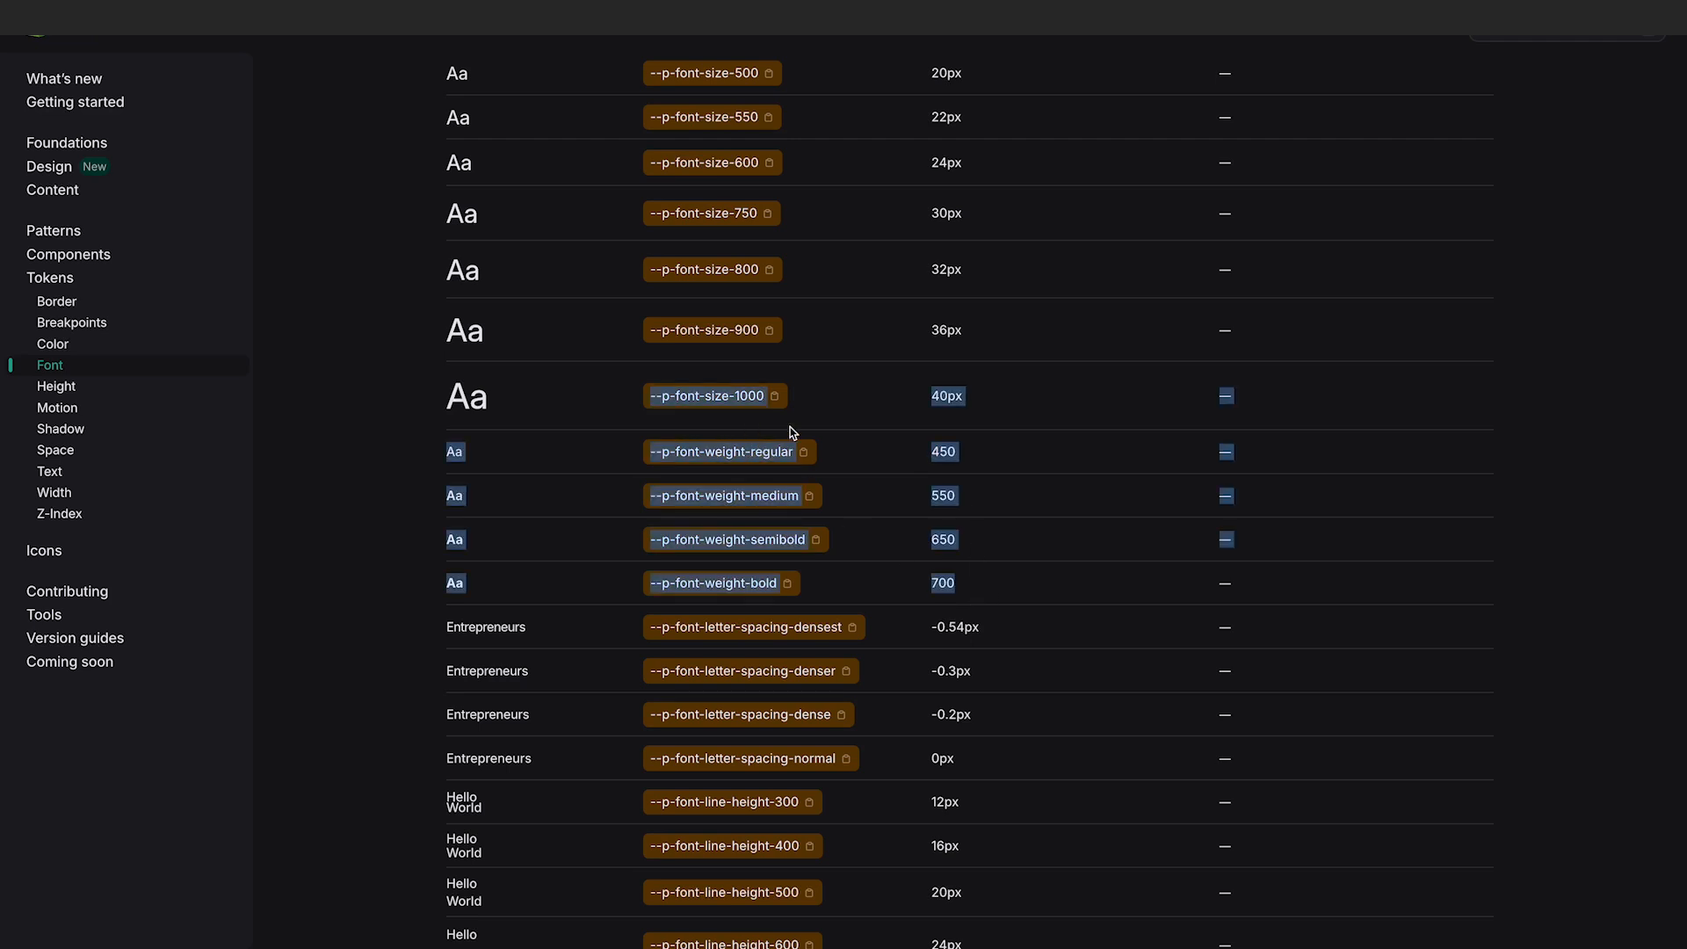
left_click(967, 452)
left_click_drag(967, 451, 933, 510)
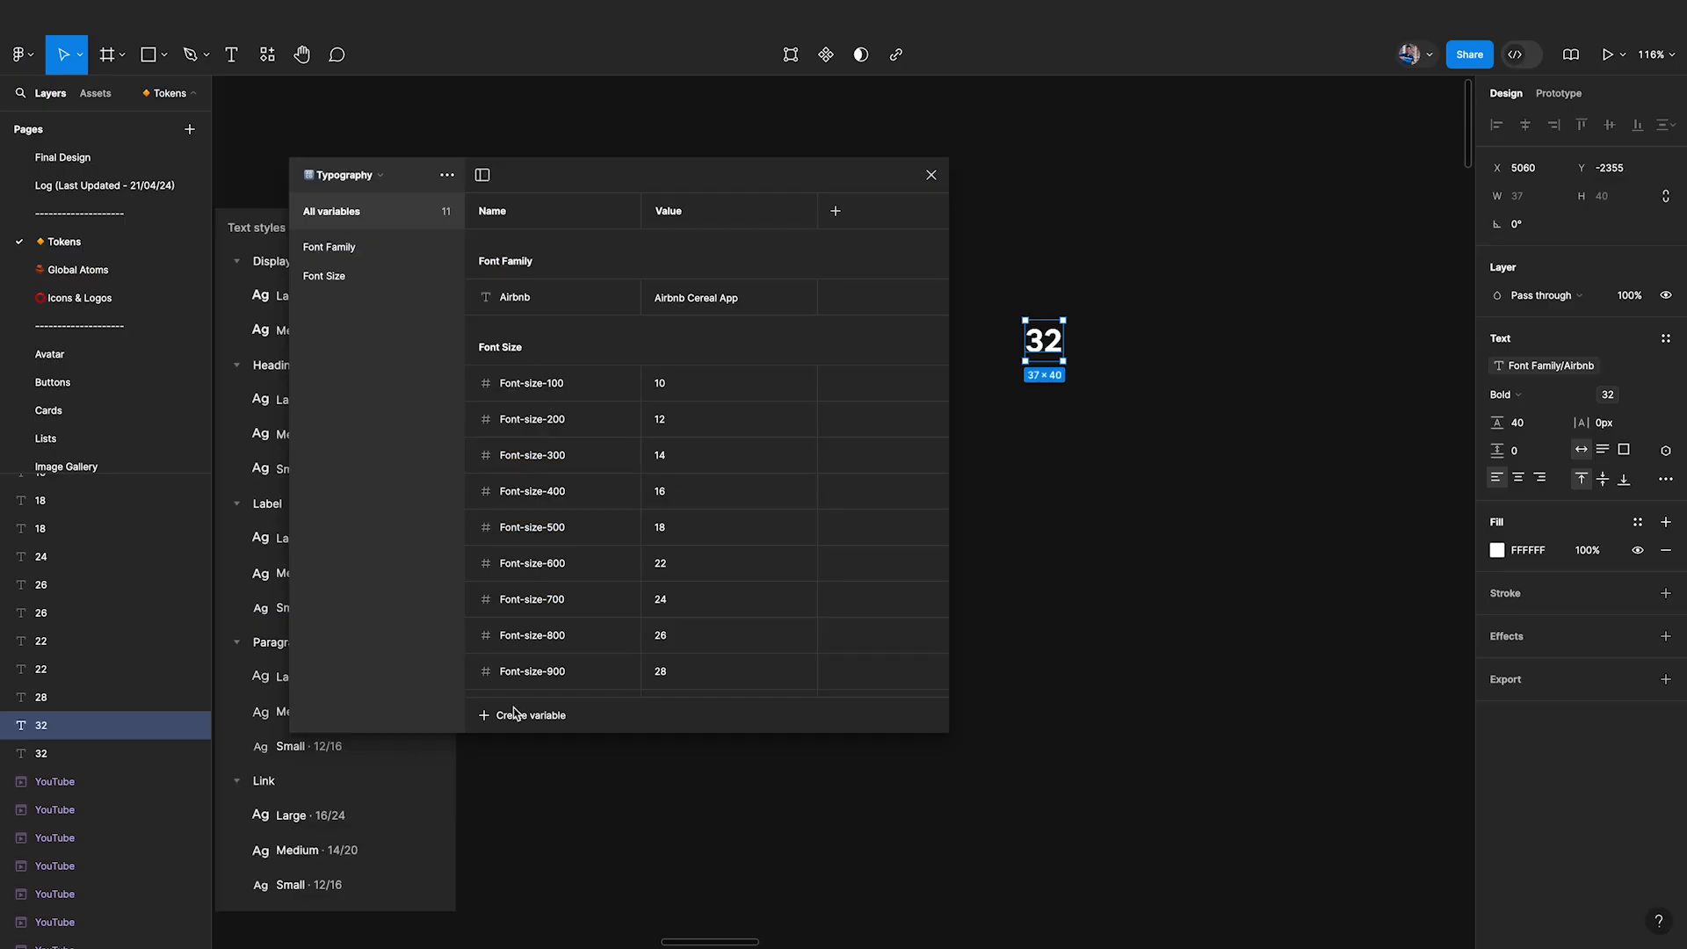
Create a number variable named Font Weight/Light in the Typography collection.
left_click(519, 714)
left_click(520, 773)
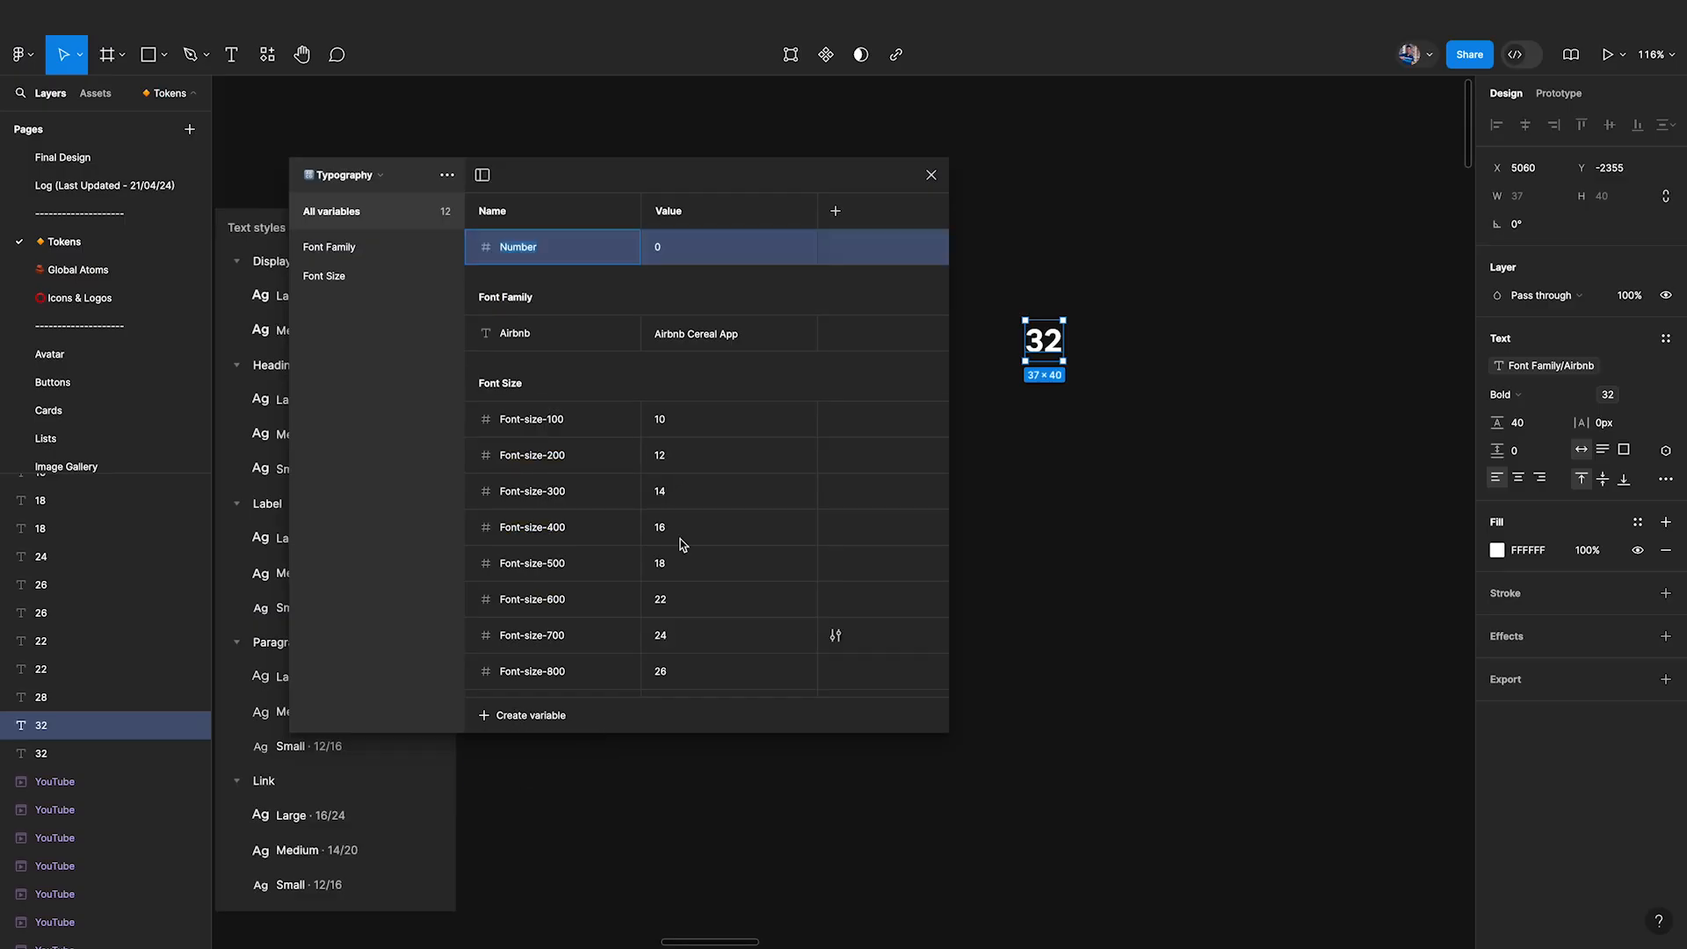
type("Font Weight/Light")
key("Return")
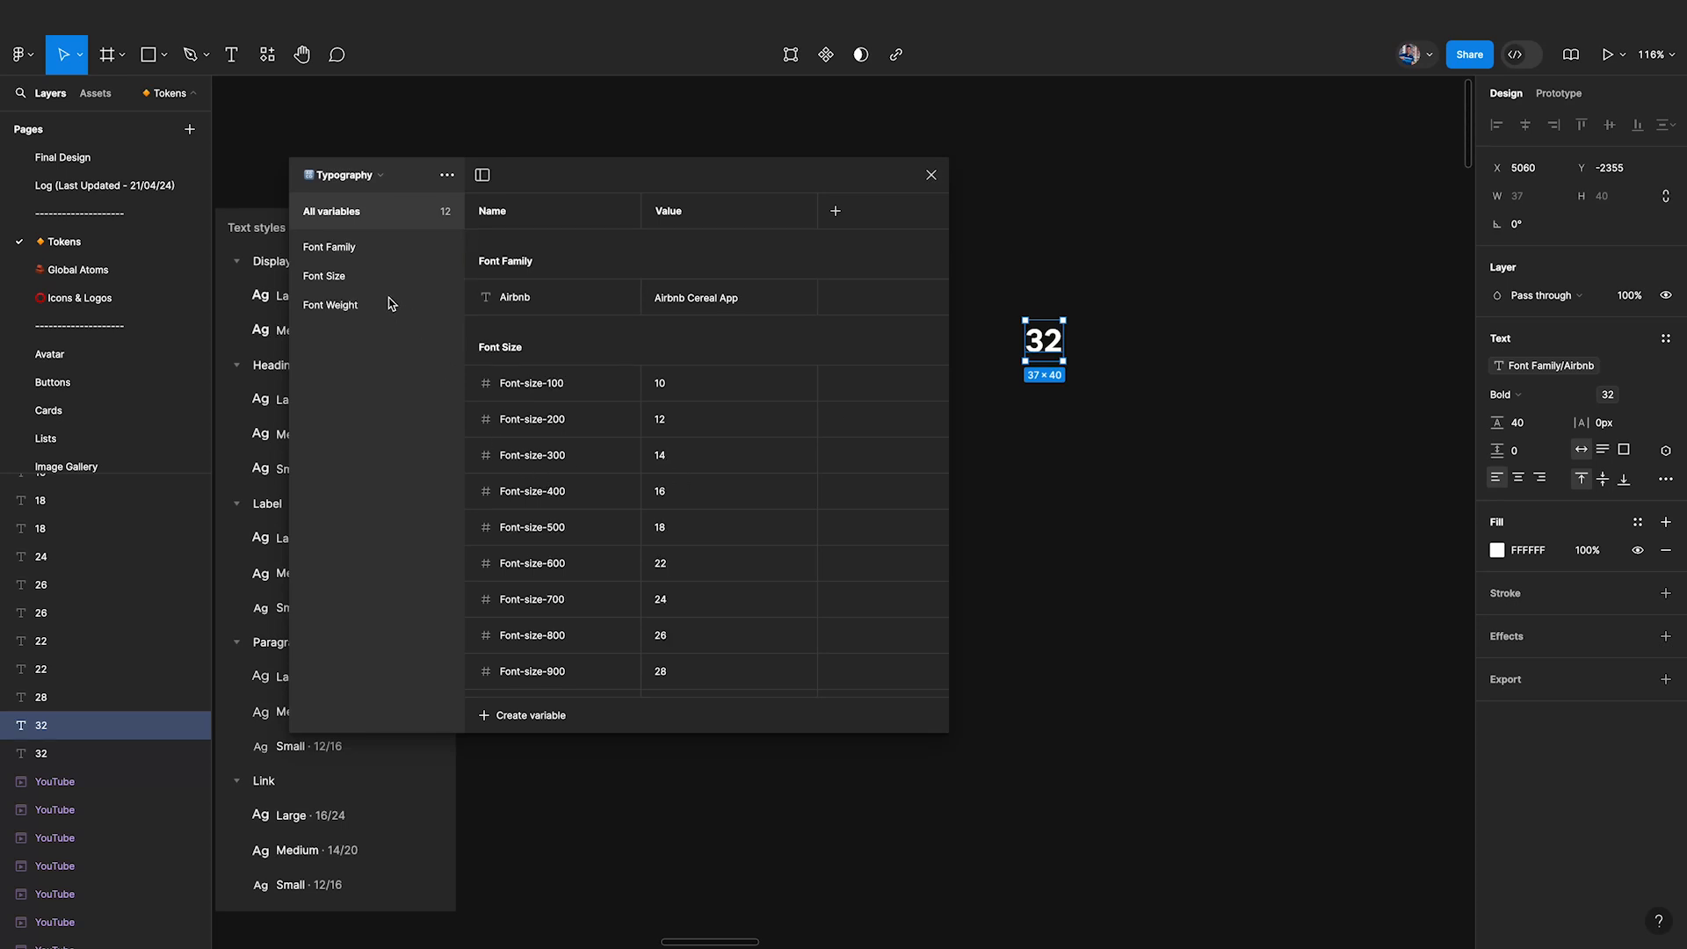
Duplicate the Light variable five times in the Font Weight group and rename the copies Book, Medium, Bold, Extra Bold and Black.
left_click(339, 305)
left_click(546, 256)
key("ctrl+d")
key("ctrl+d")
key("ctrl+d")
key("ctrl+d")
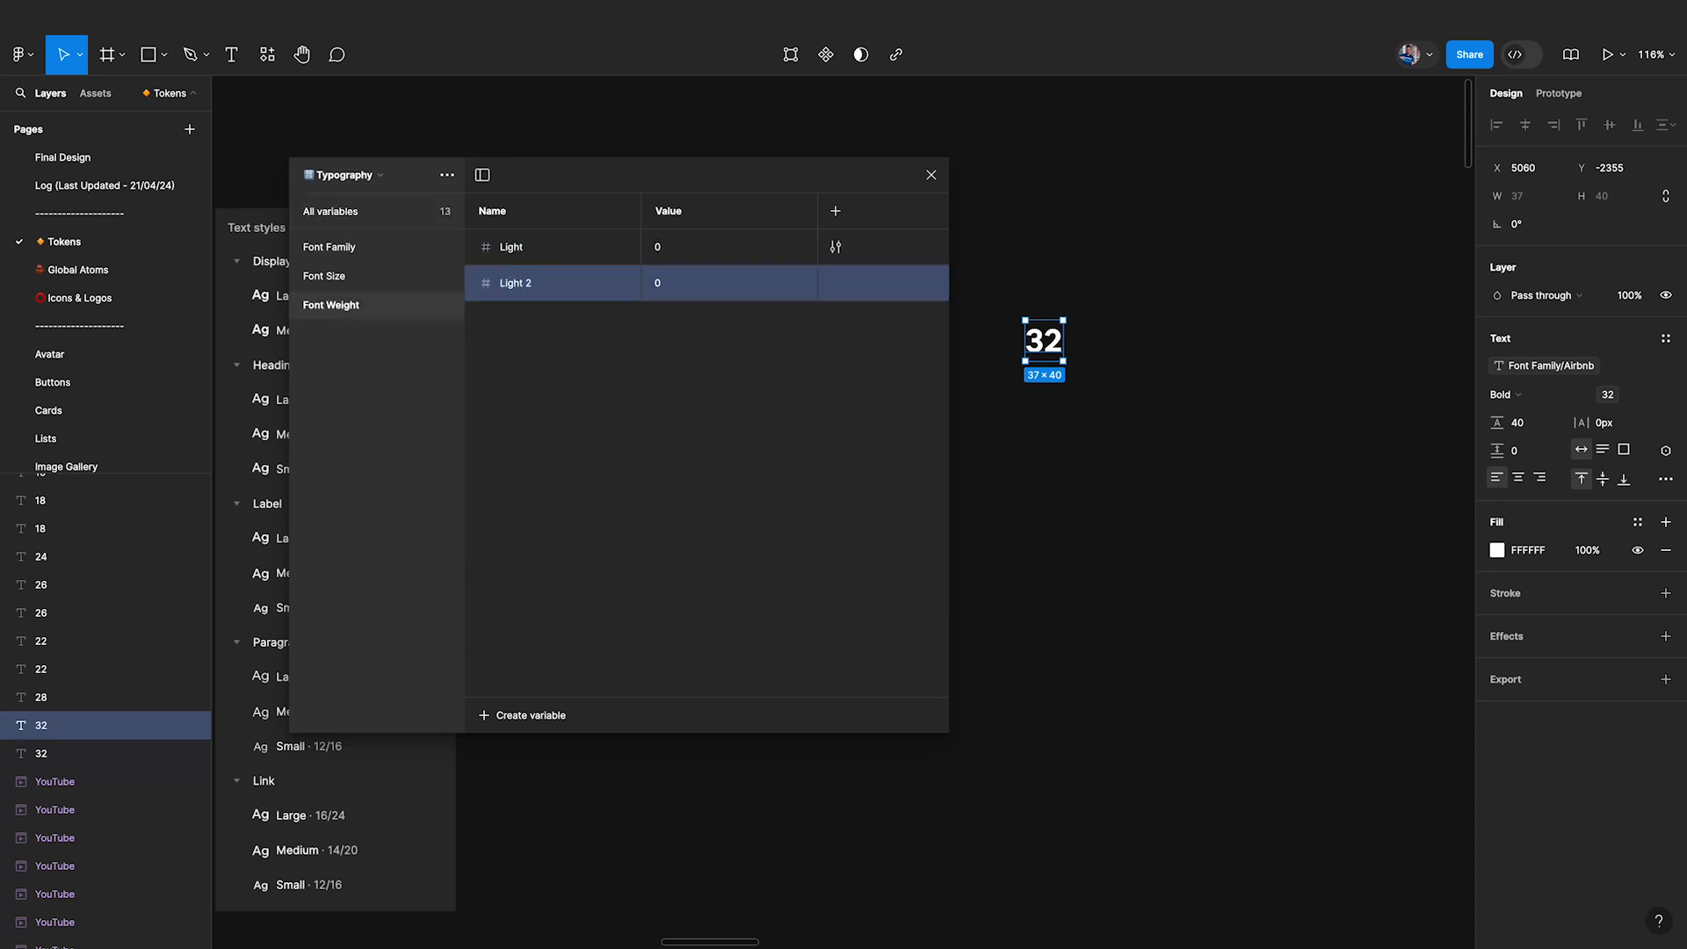
key("Return")
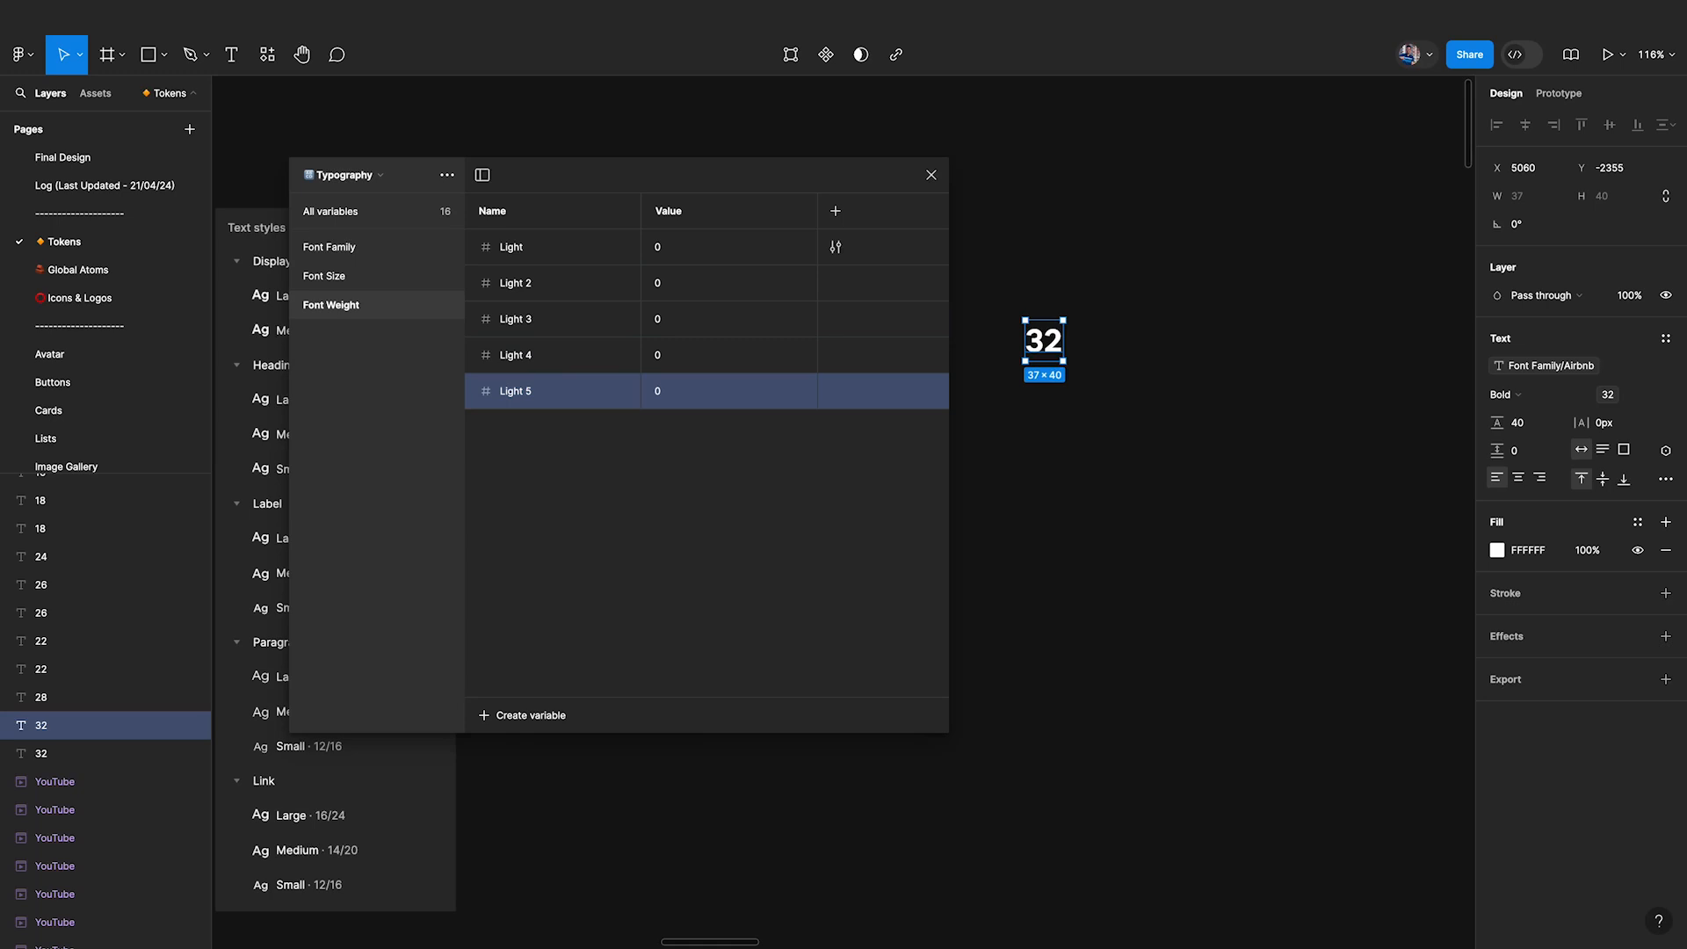
key("ctrl+d")
double_click(518, 282)
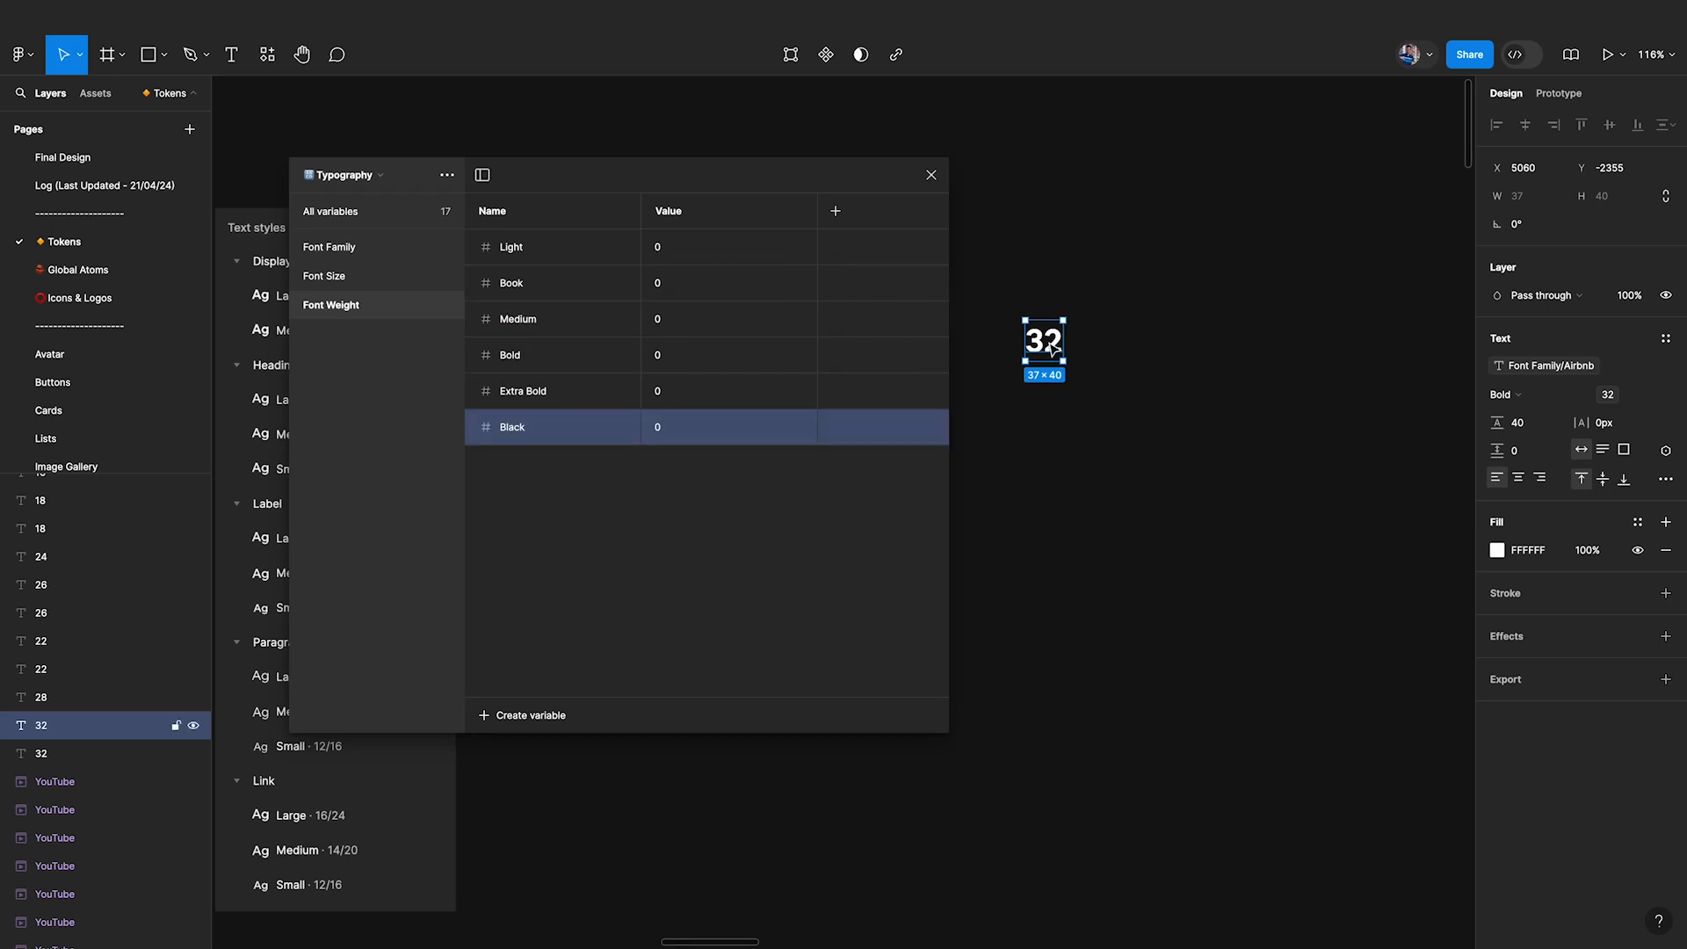
Move the separate 32 text up and duplicate it downward into an evenly spaced column of six.
left_click_drag(1051, 349, 1042, 301)
right_click(1046, 239)
key("Escape")
key("ctrl+d")
key("ctrl+d")
key("ctrl+d")
key("ctrl+d")
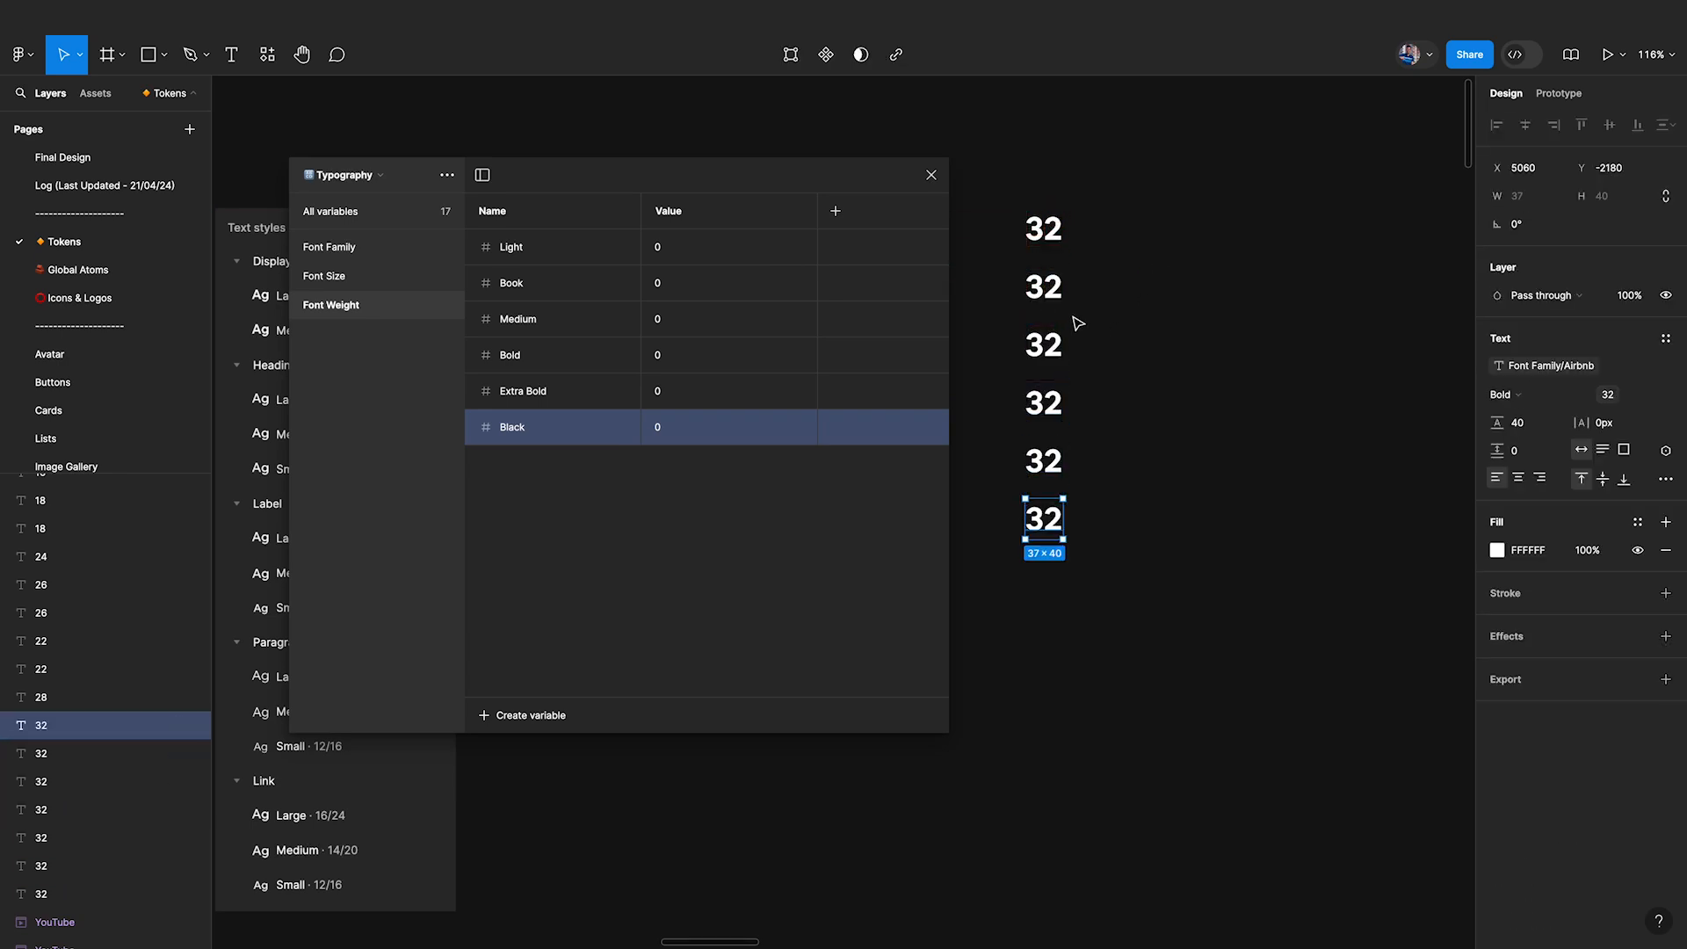
Set the font weights of the first three texts in the new column to Light, Book and Medium.
left_click(1043, 229)
left_click(1504, 394)
left_click(1508, 327)
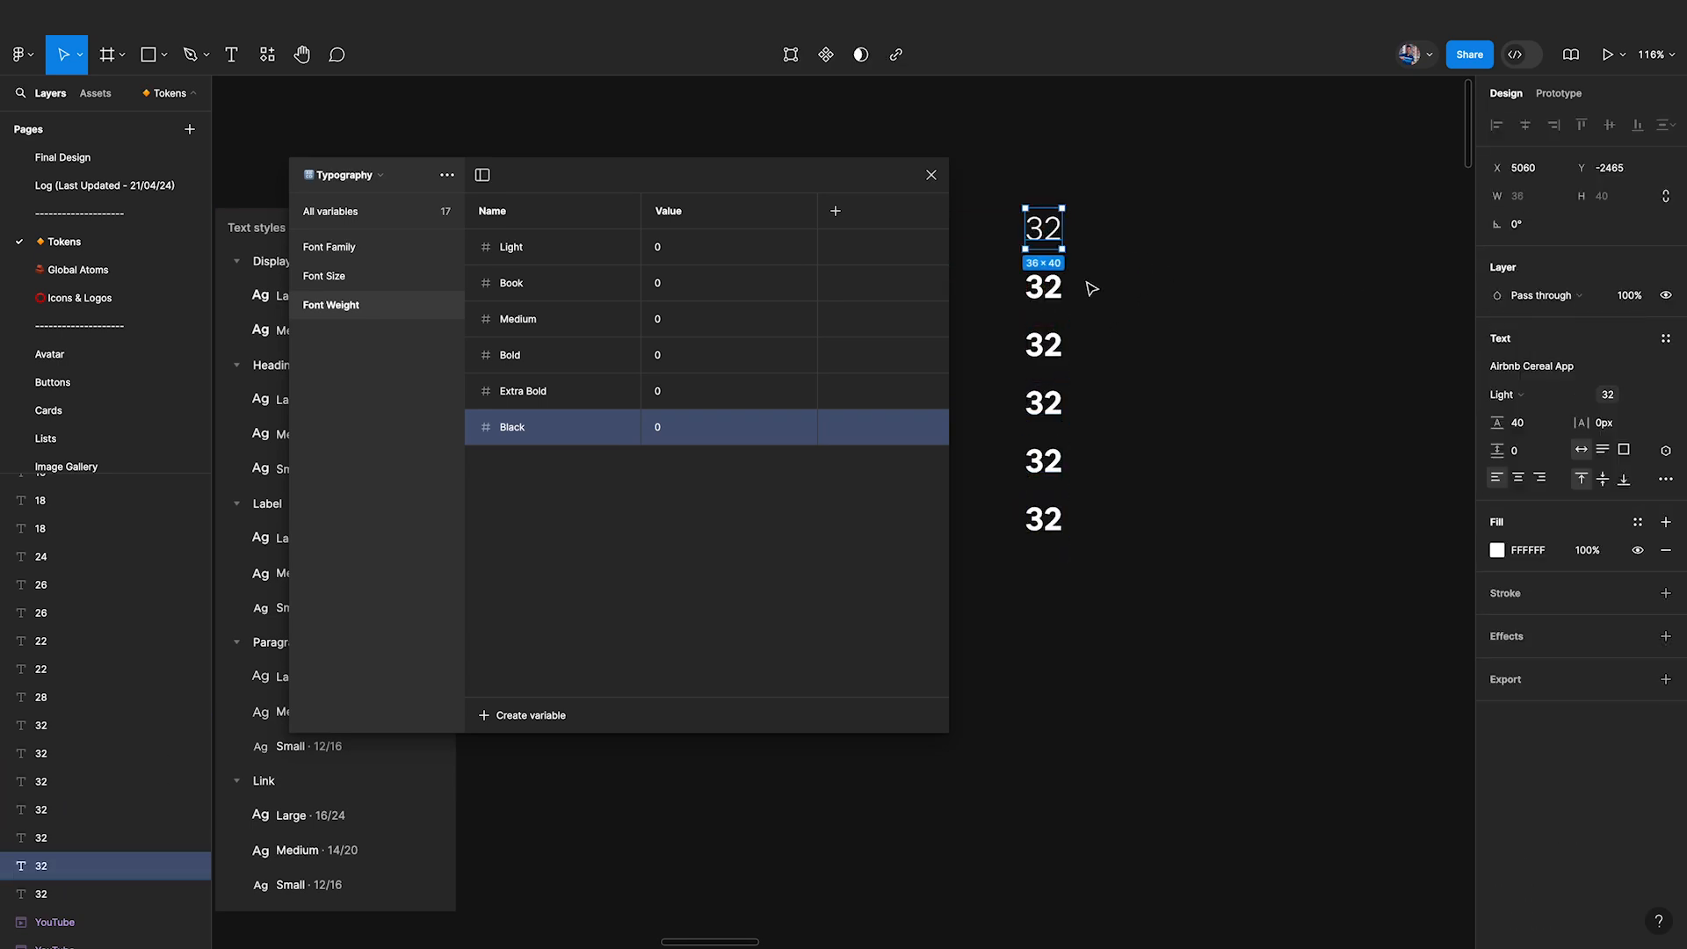
left_click(1043, 287)
left_click(1504, 394)
left_click(1507, 355)
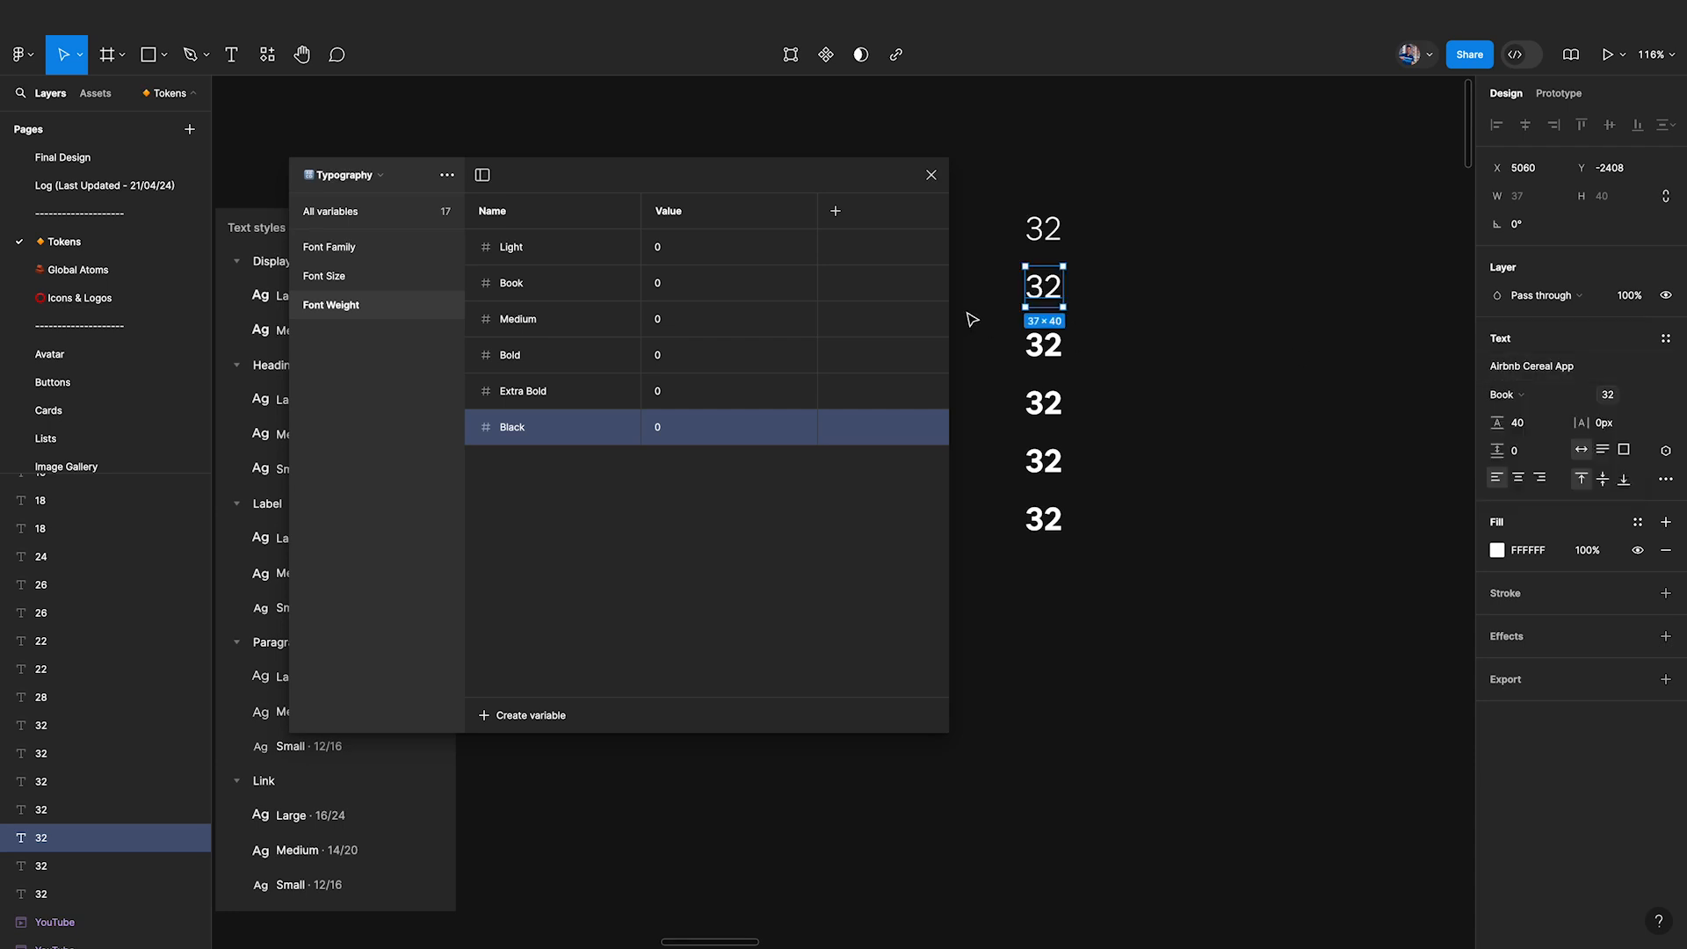
left_click(1043, 344)
left_click(1504, 394)
left_click(1508, 374)
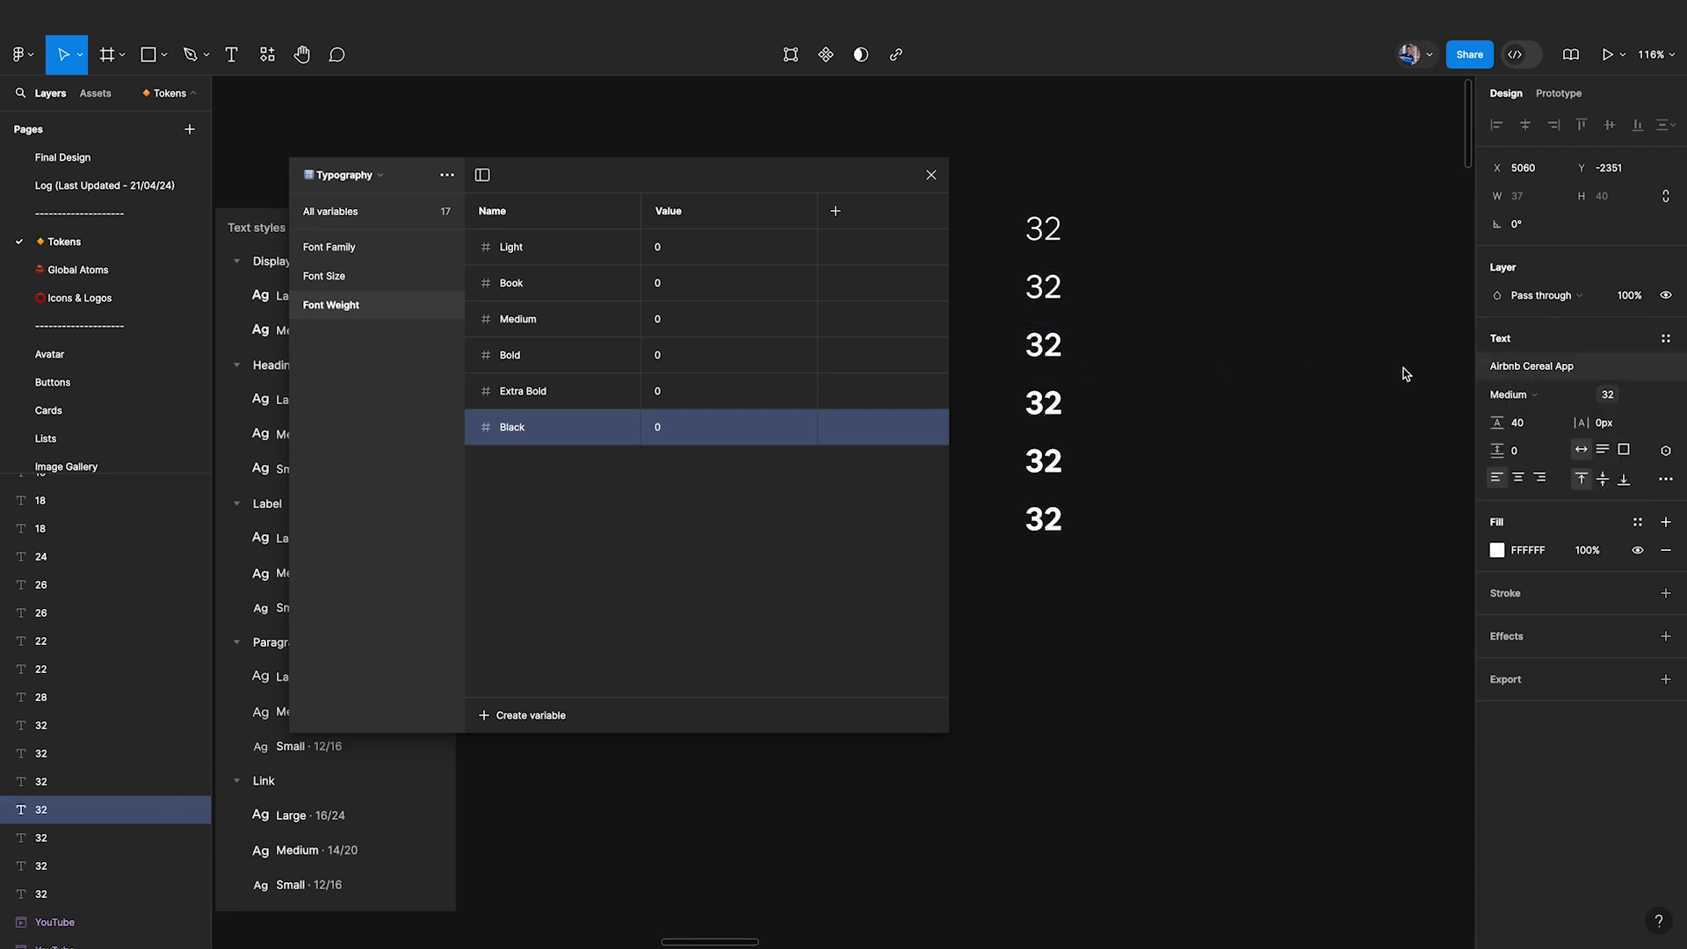
Set the fifth text in the column to Extra Bold and the sixth to Black.
left_click(1043, 402)
left_click(1504, 394)
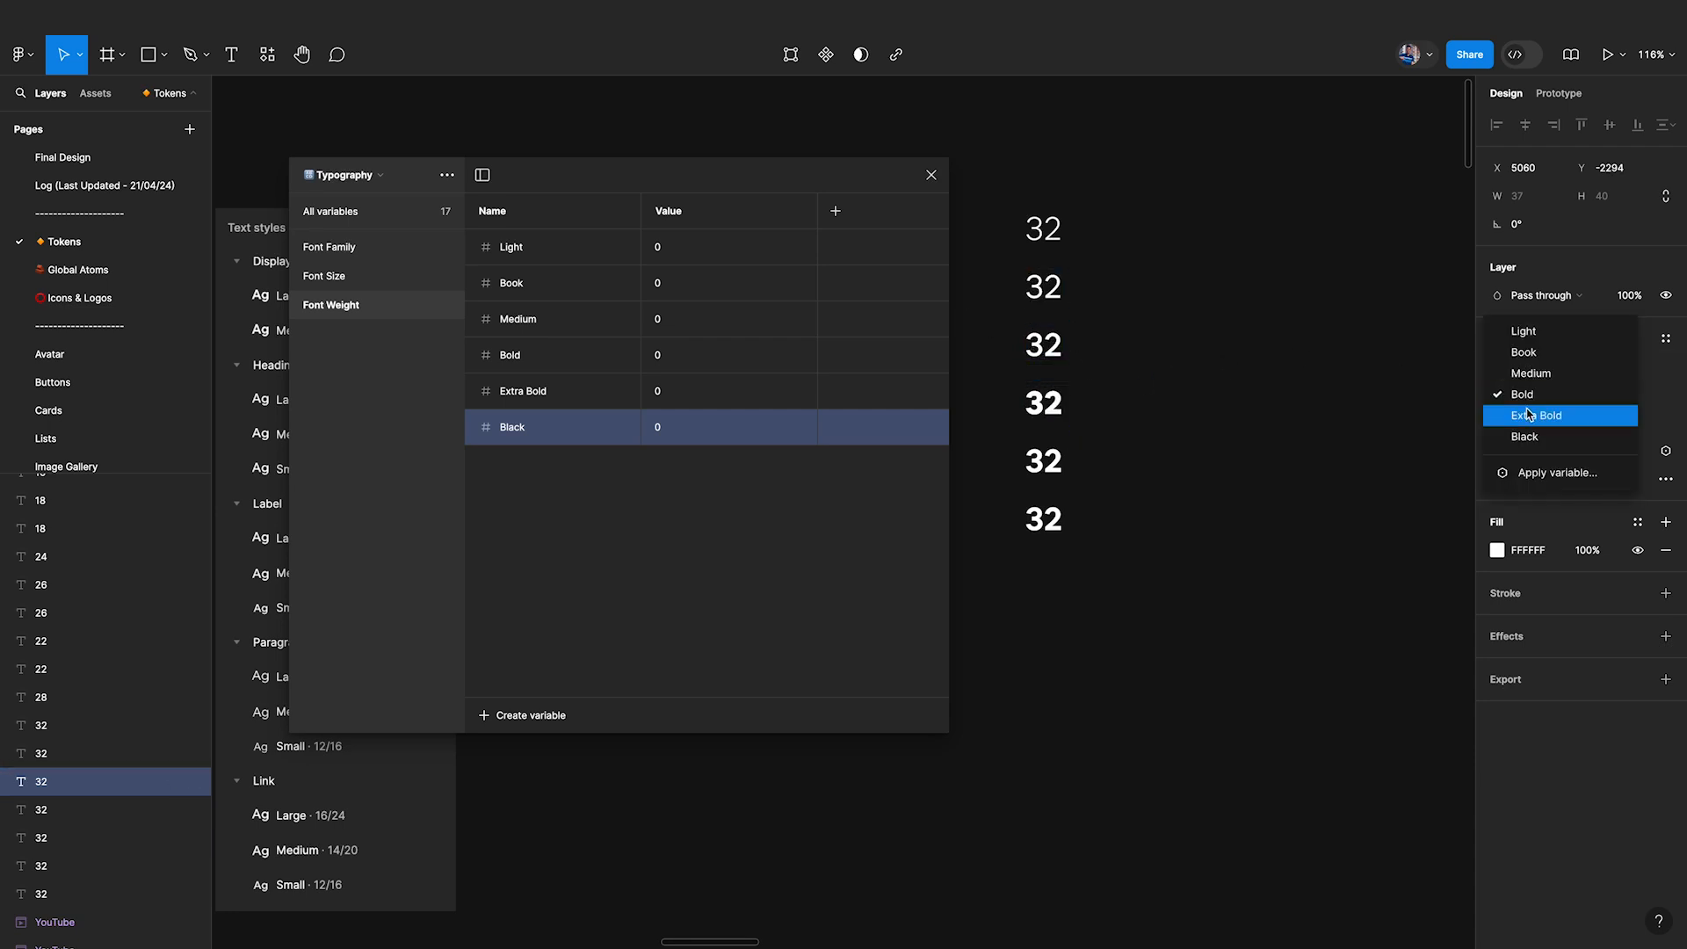
left_click(1528, 415)
left_click(1043, 460)
left_click(1528, 397)
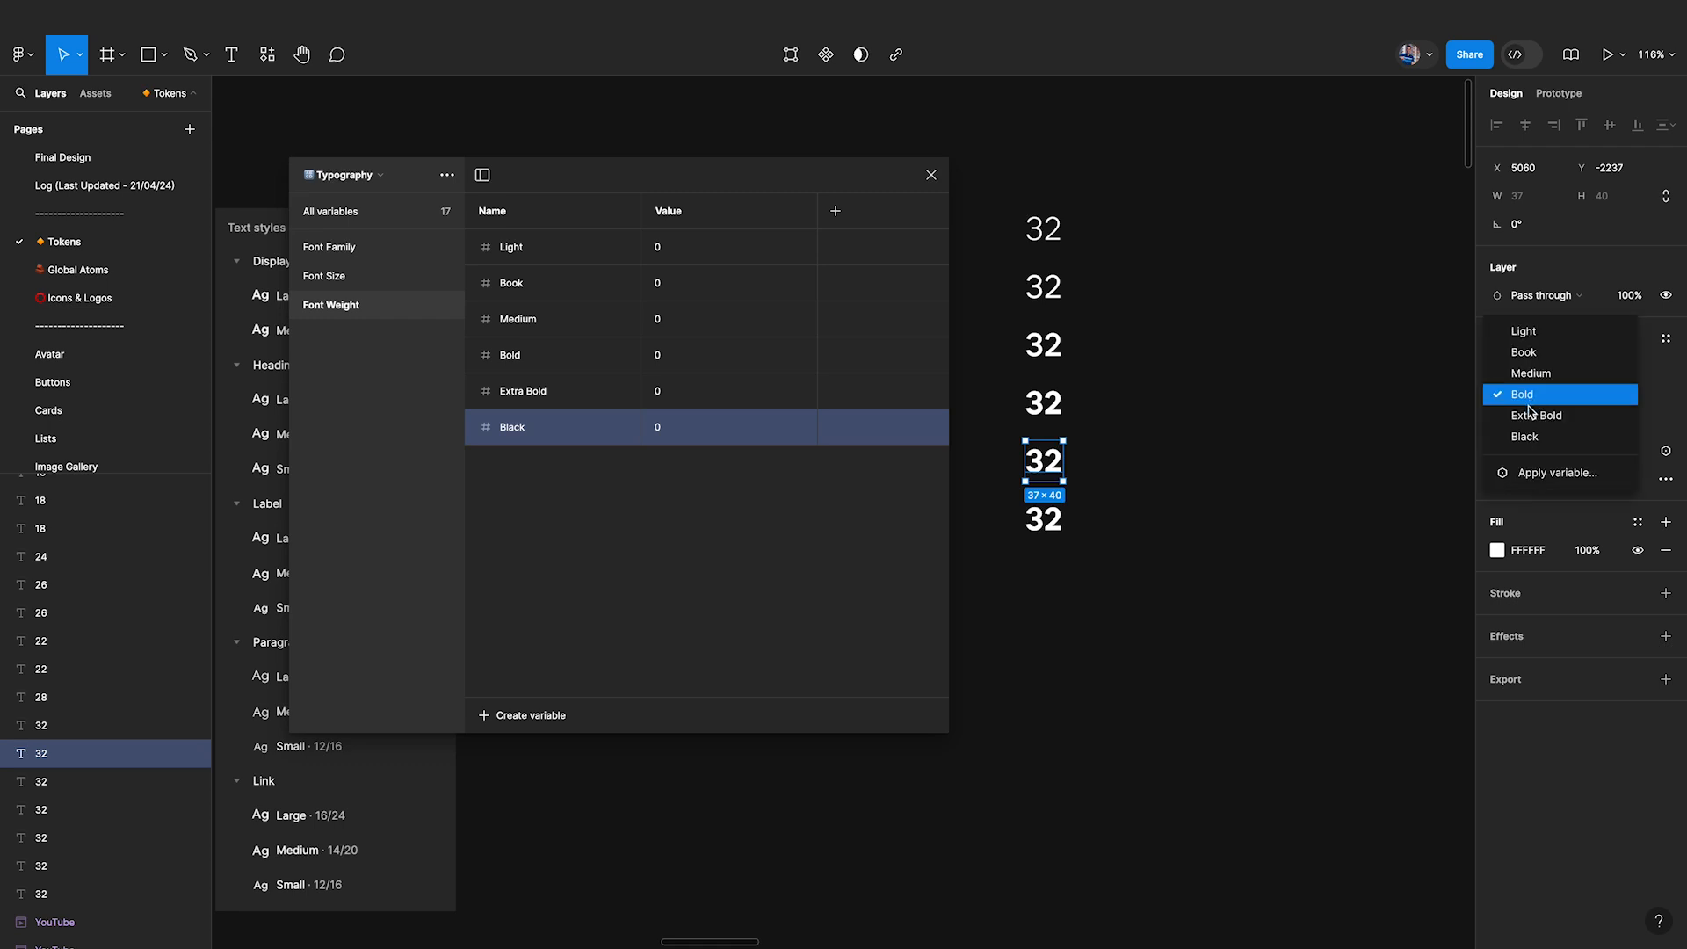
left_click(1531, 413)
left_click(1054, 518)
left_click(1519, 412)
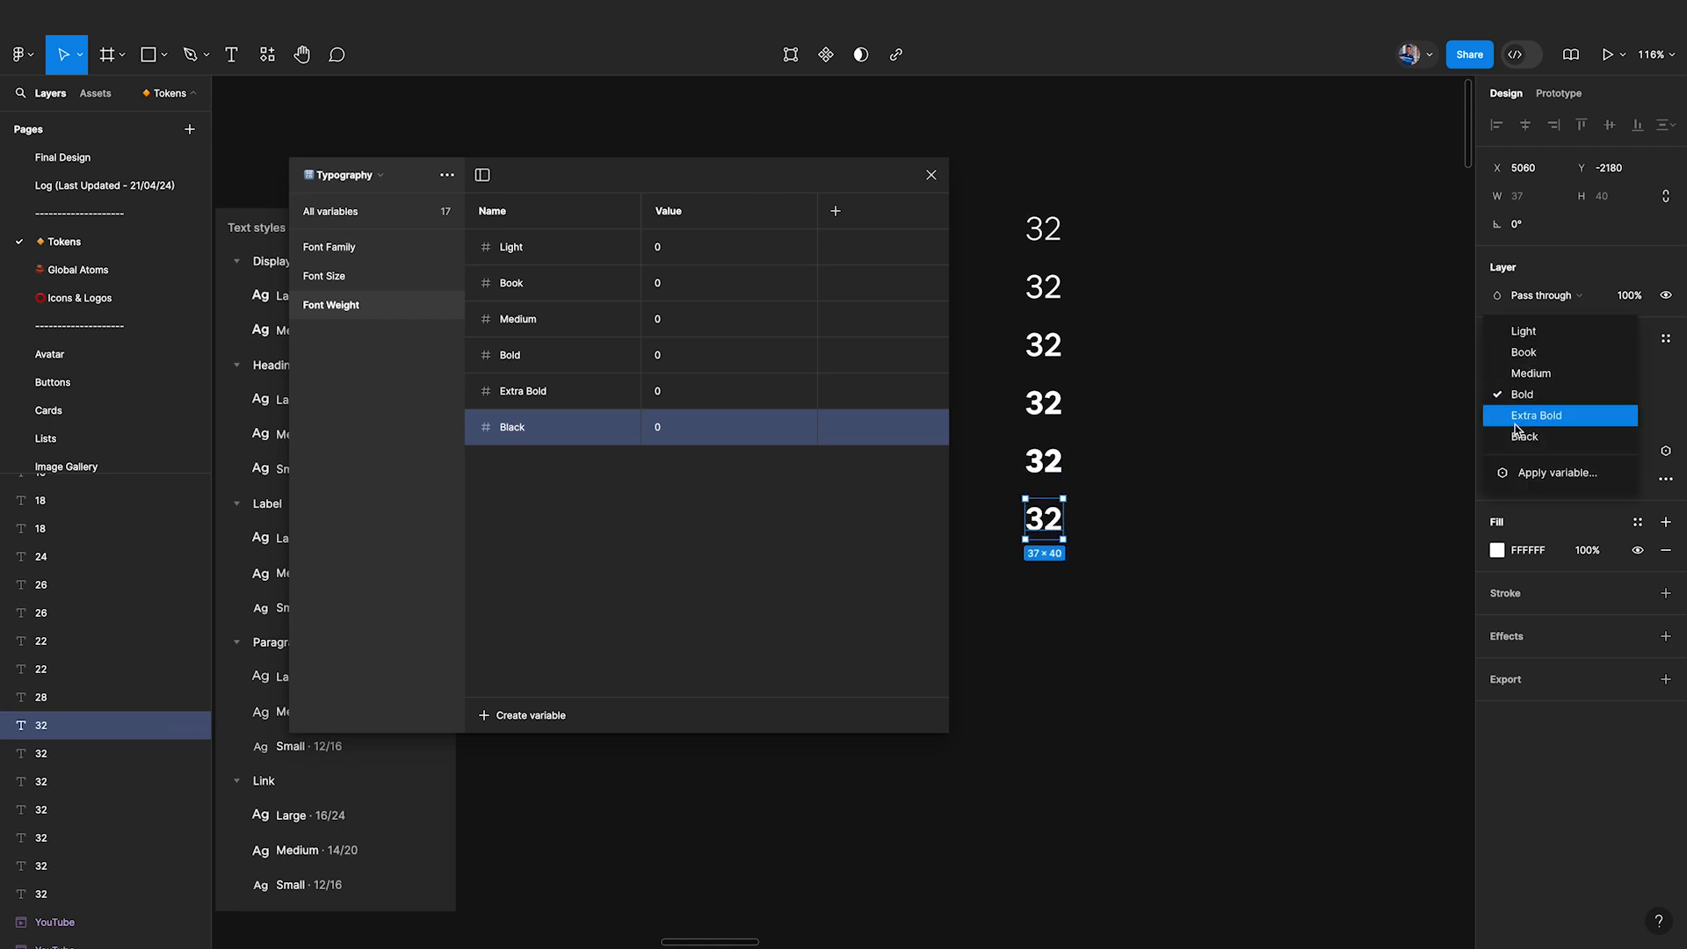
left_click(1517, 425)
Duplicate the whole column of six weight samples beside the original.
left_click(1186, 341)
left_click_drag(1010, 198, 1073, 603)
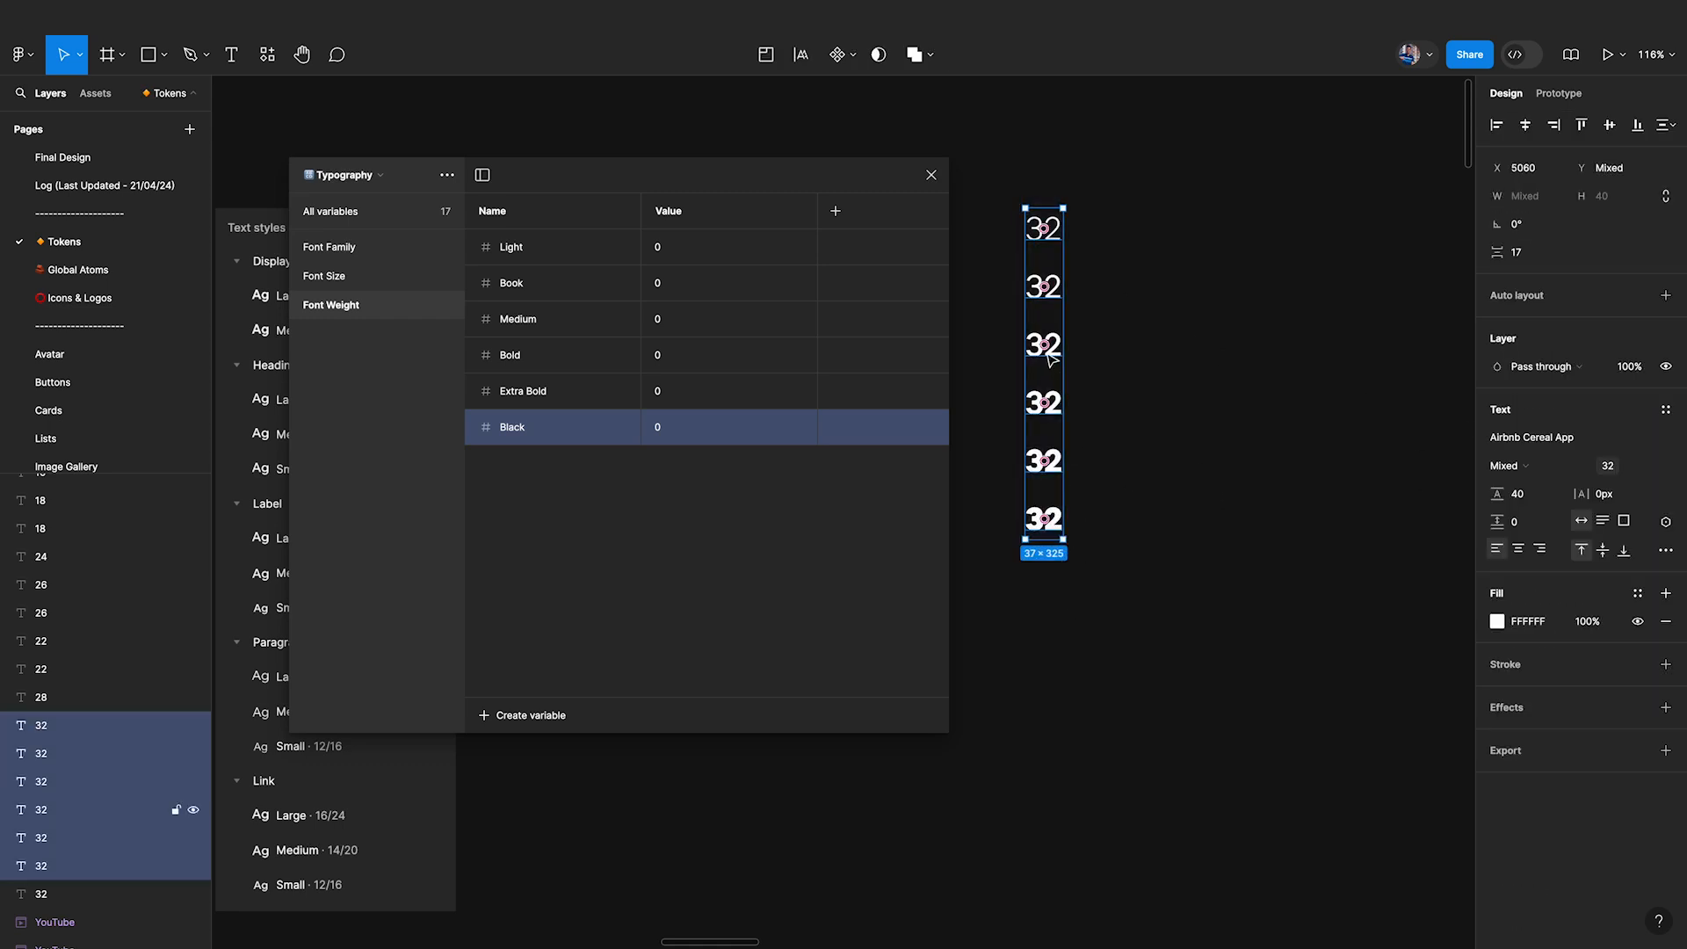
left_click_drag(1049, 359, 1128, 358)
Inspect the CSS font-weight values of the duplicated samples in Dev Mode and return to Design mode.
left_click(1522, 55)
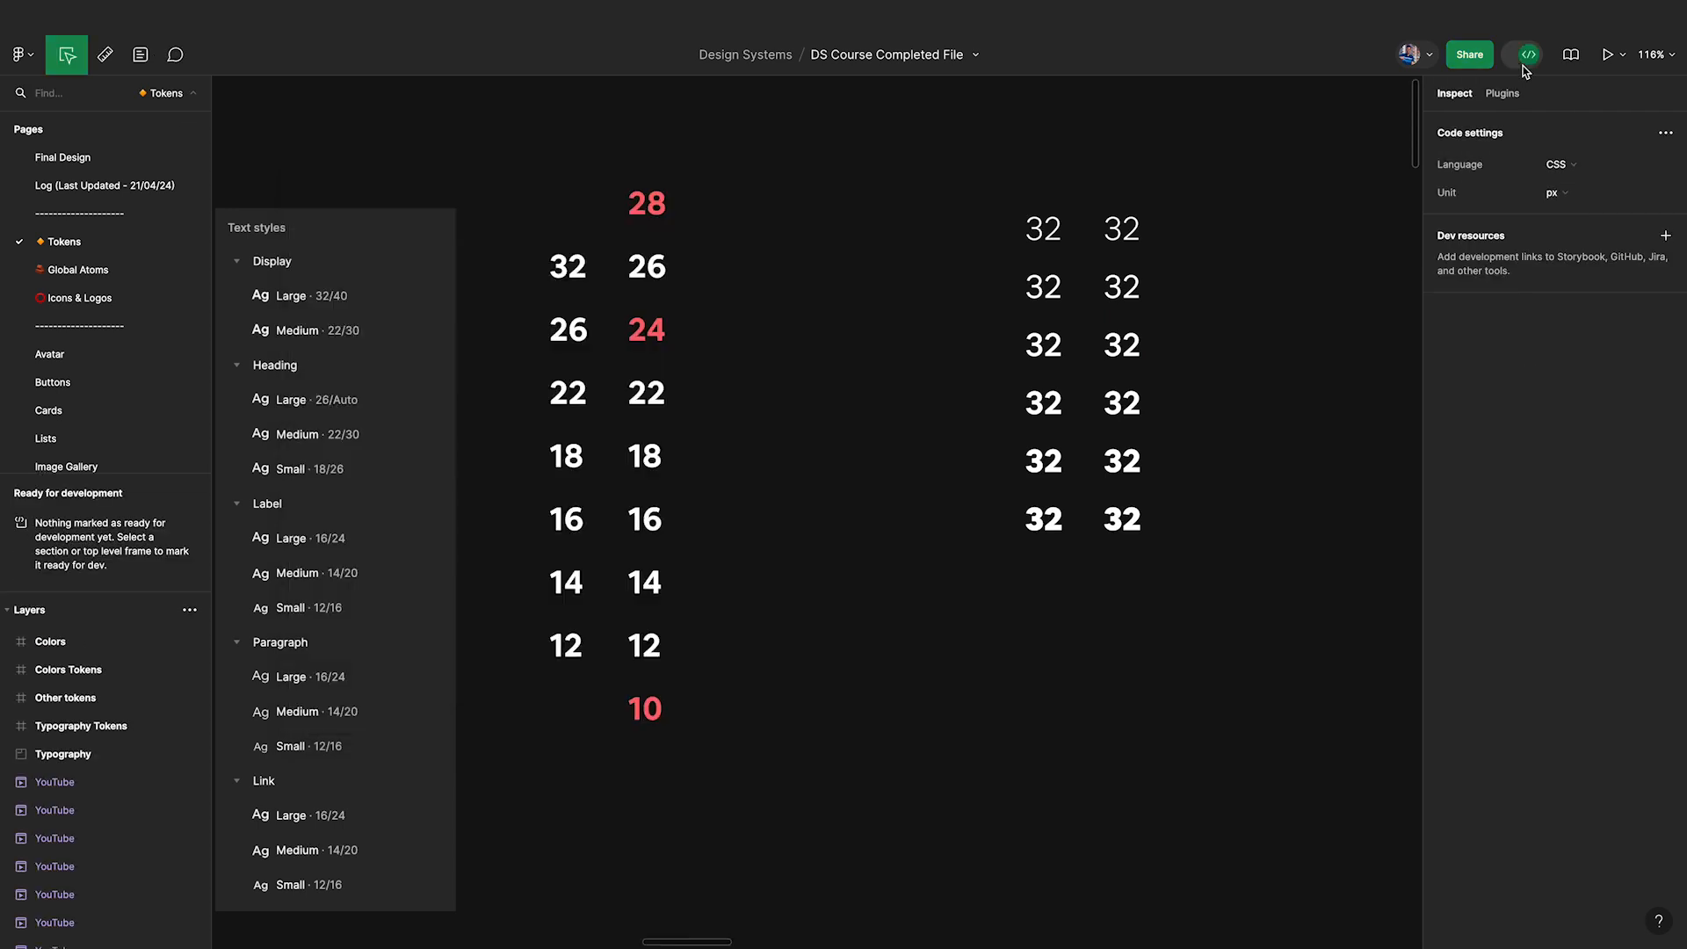
left_click(1127, 230)
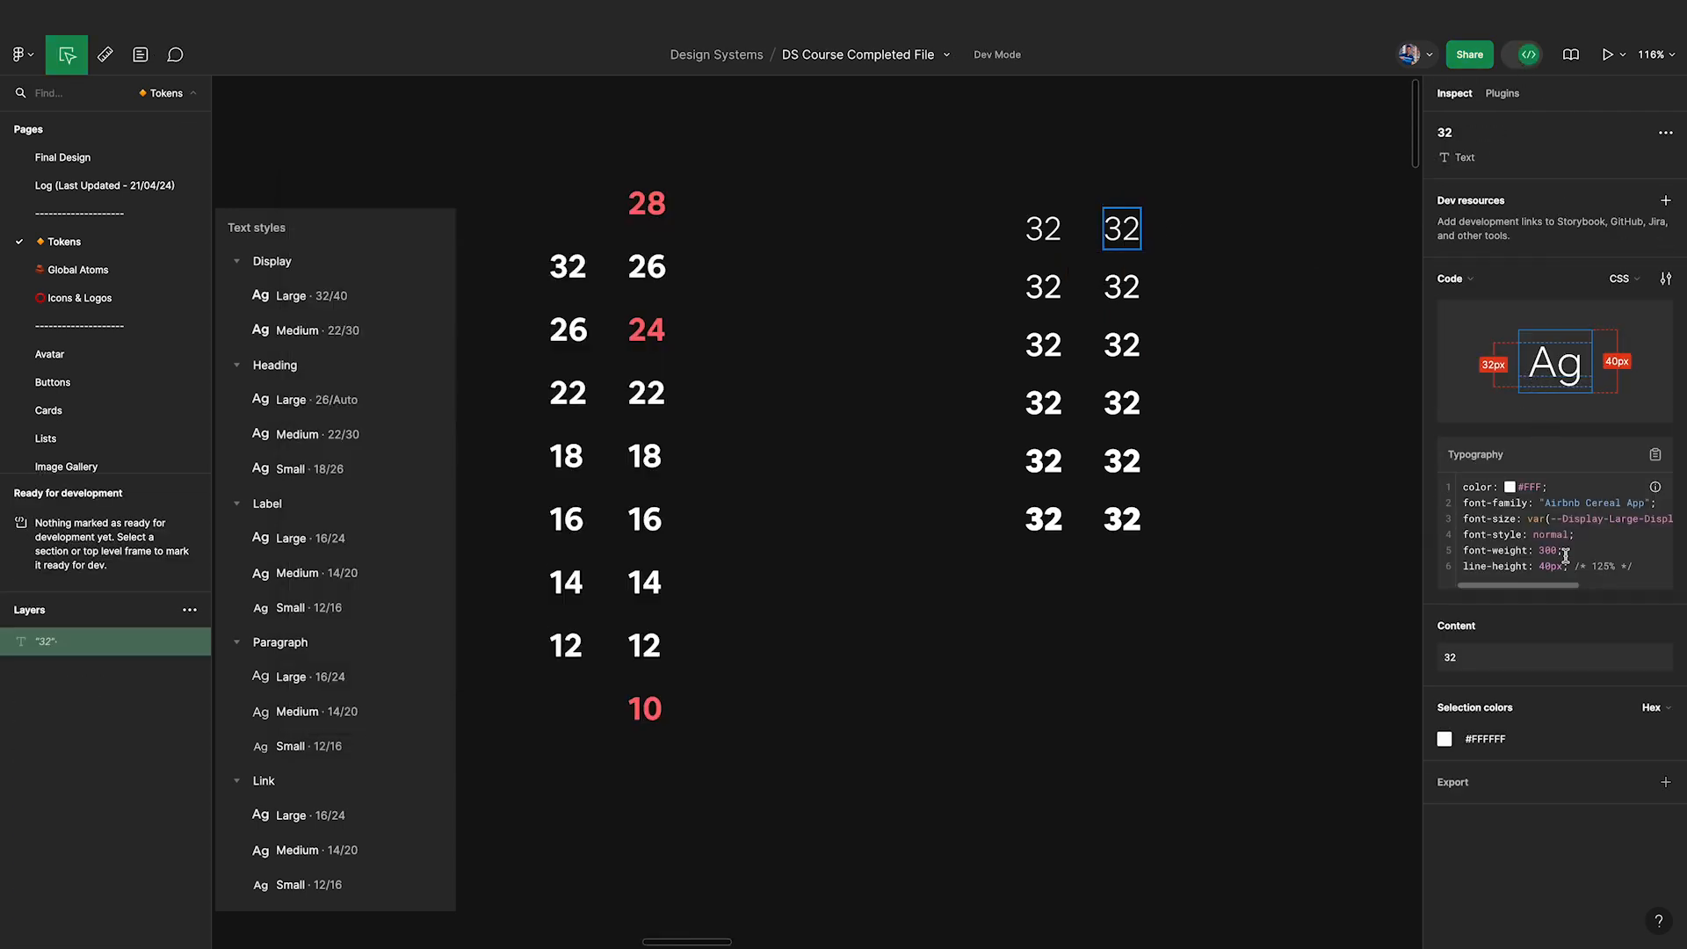
left_click(1121, 286)
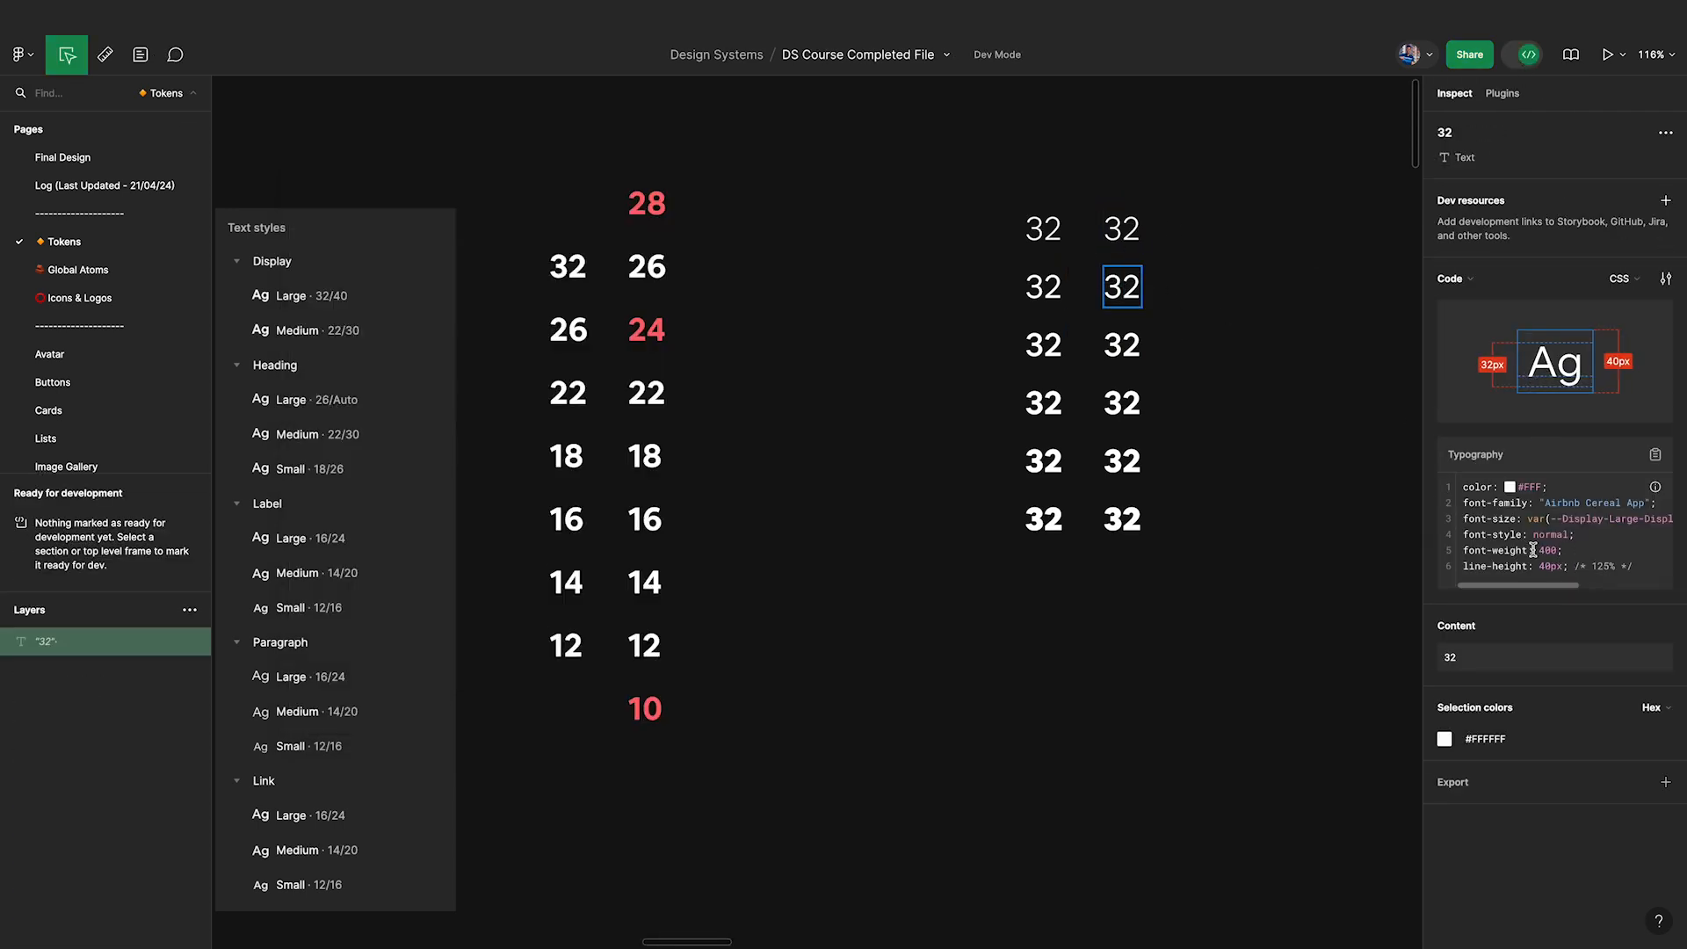
left_click(1122, 351)
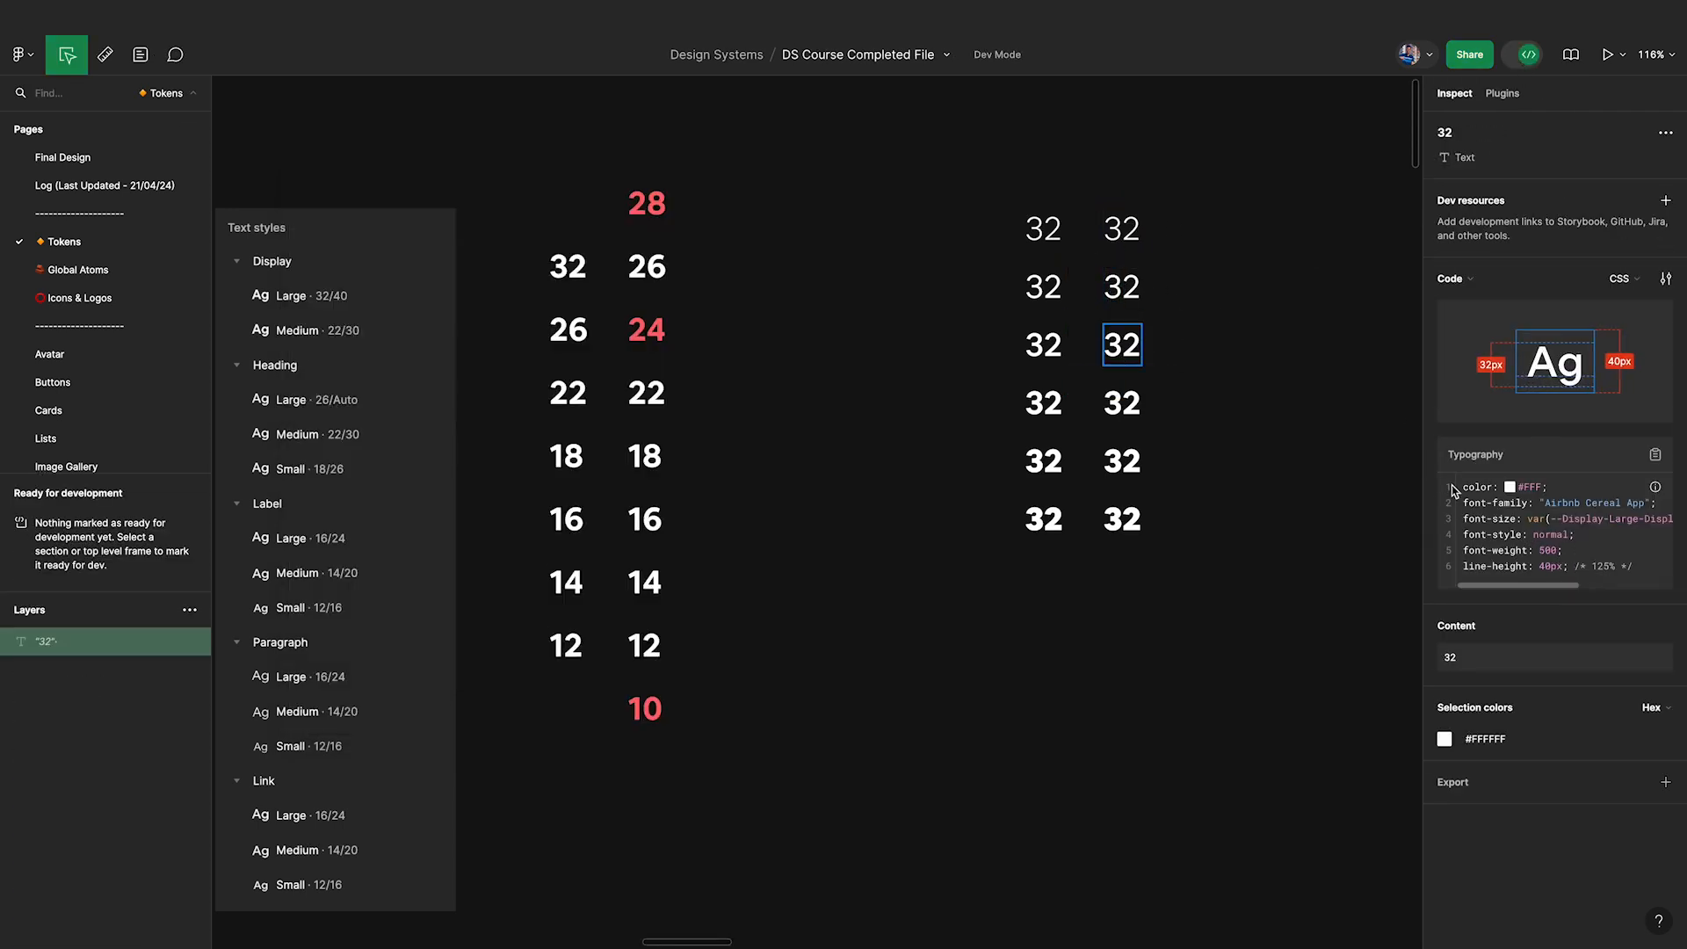
left_click(1124, 411)
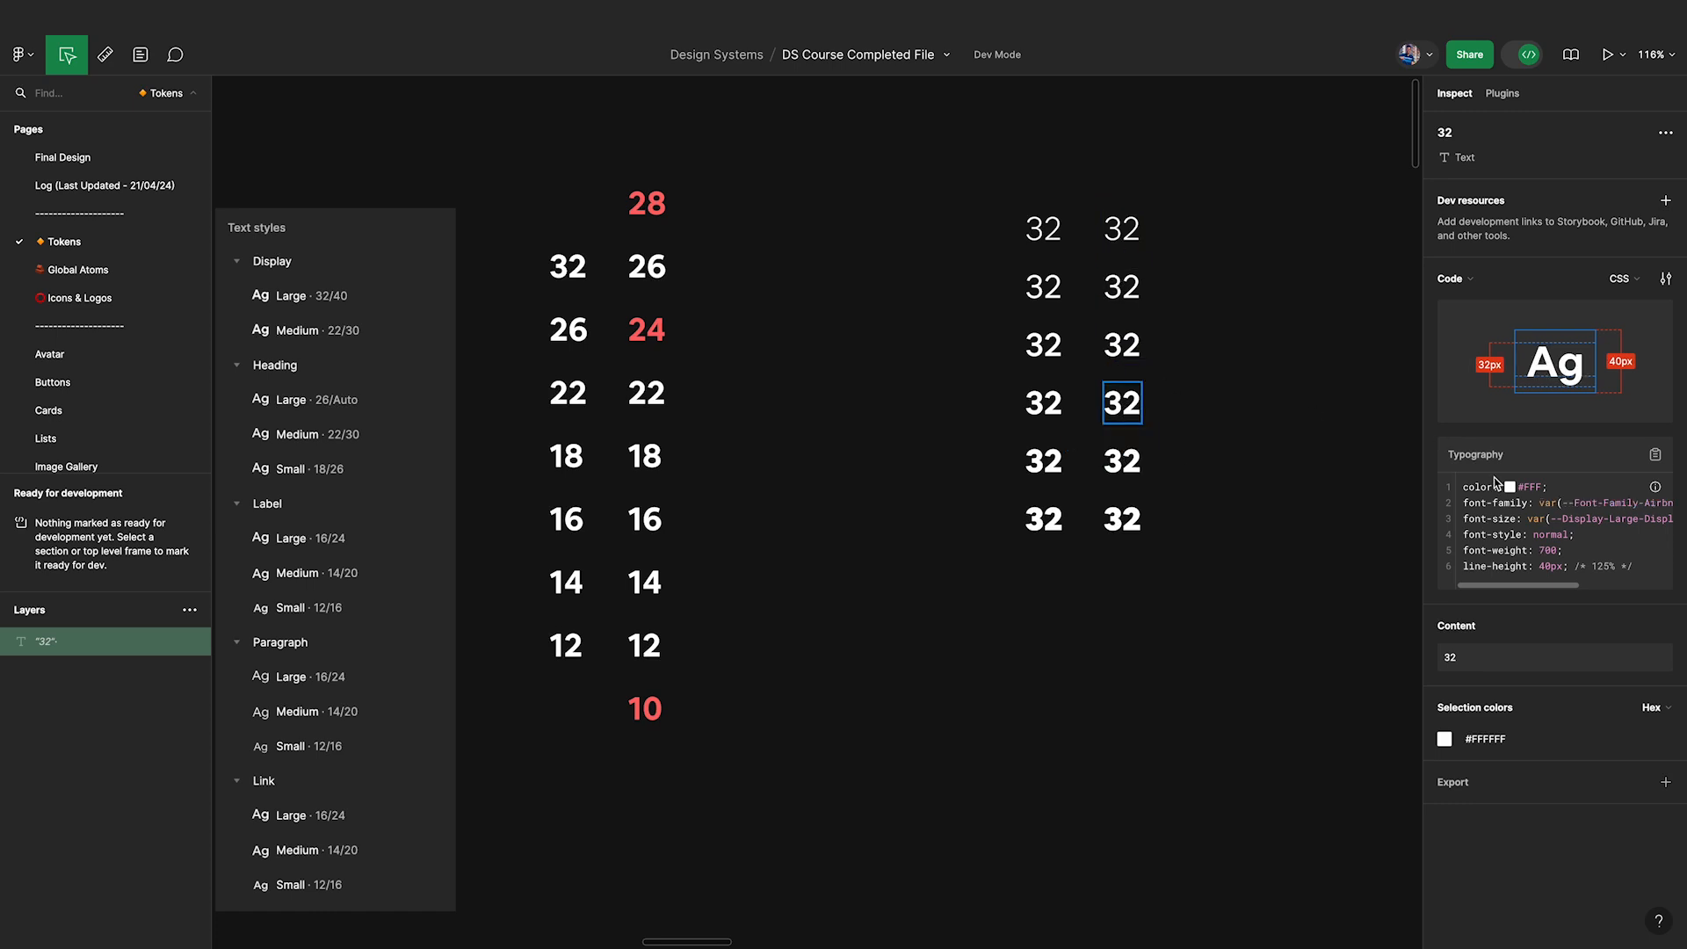
left_click(1123, 518)
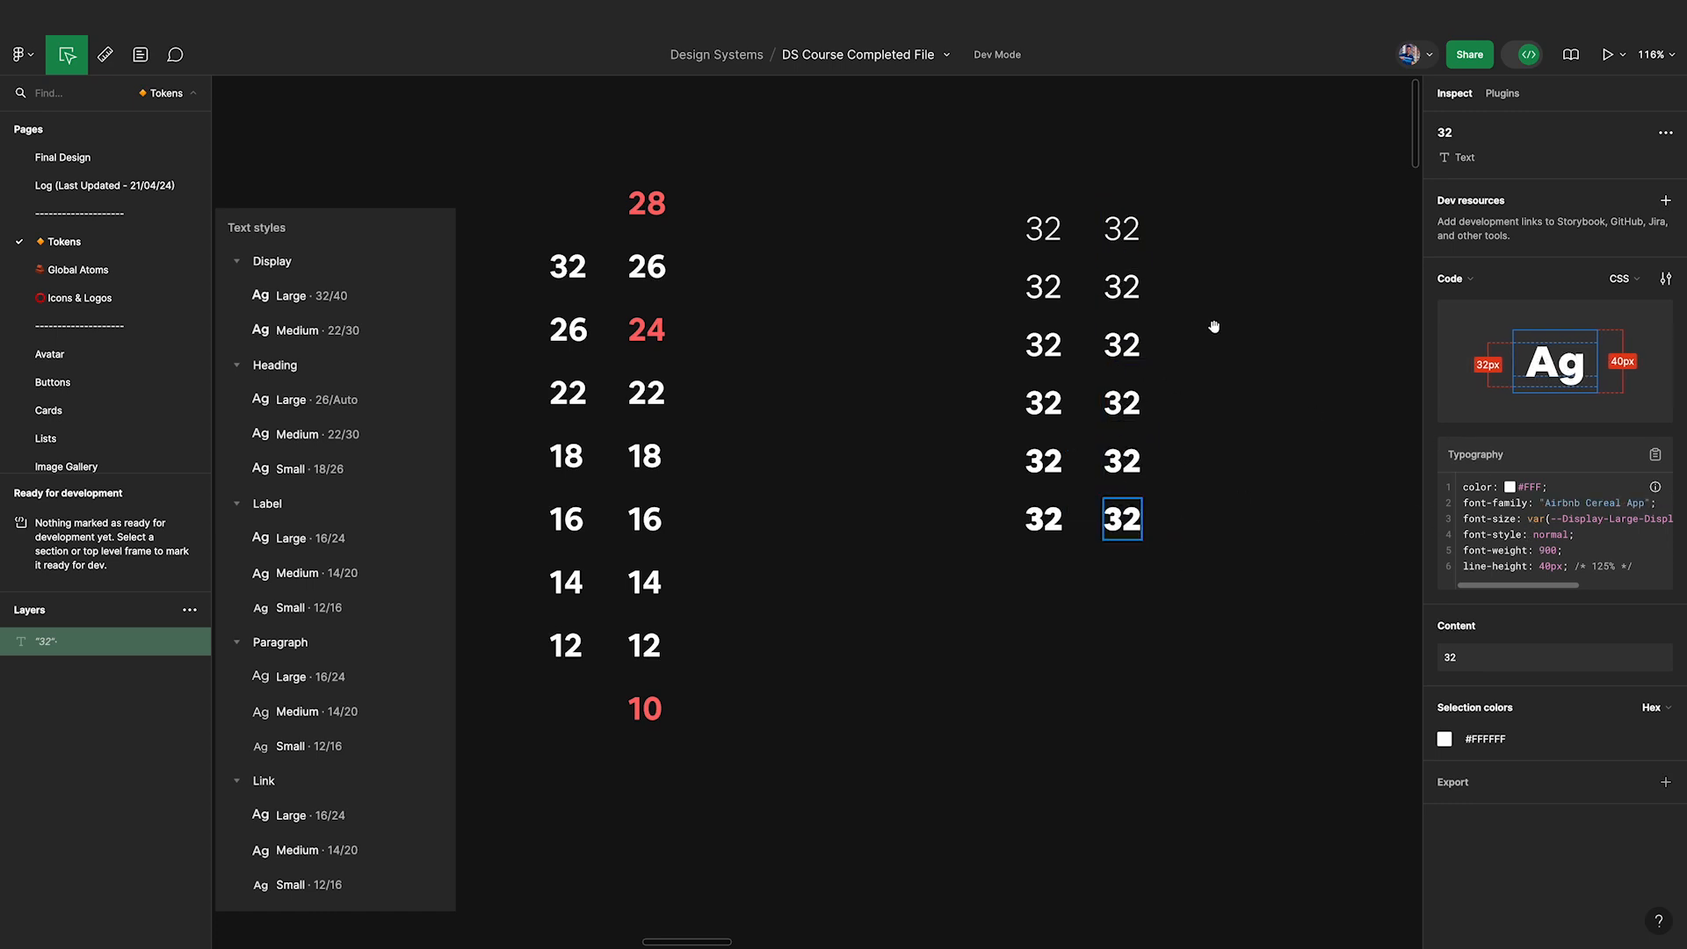
key("Escape")
key("shift+d")
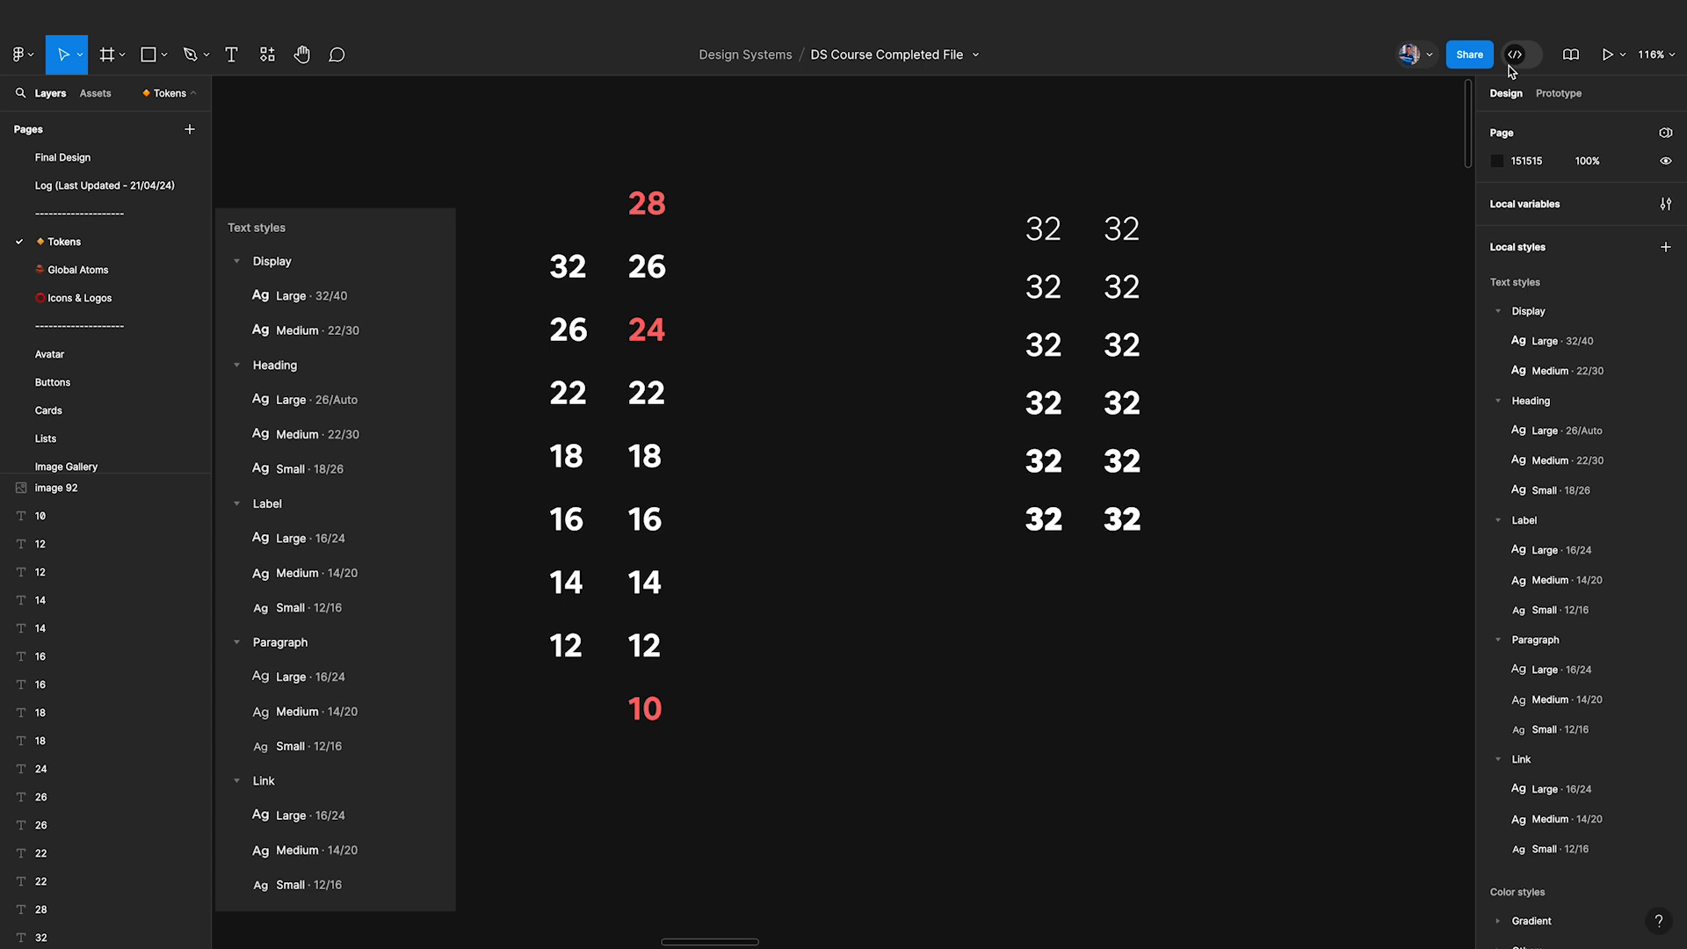
Relabel the first three samples in the duplicated weight column as 300, 400 and 500.
double_click(1119, 230)
type("390")
key("BackSpace")
key("BackSpace")
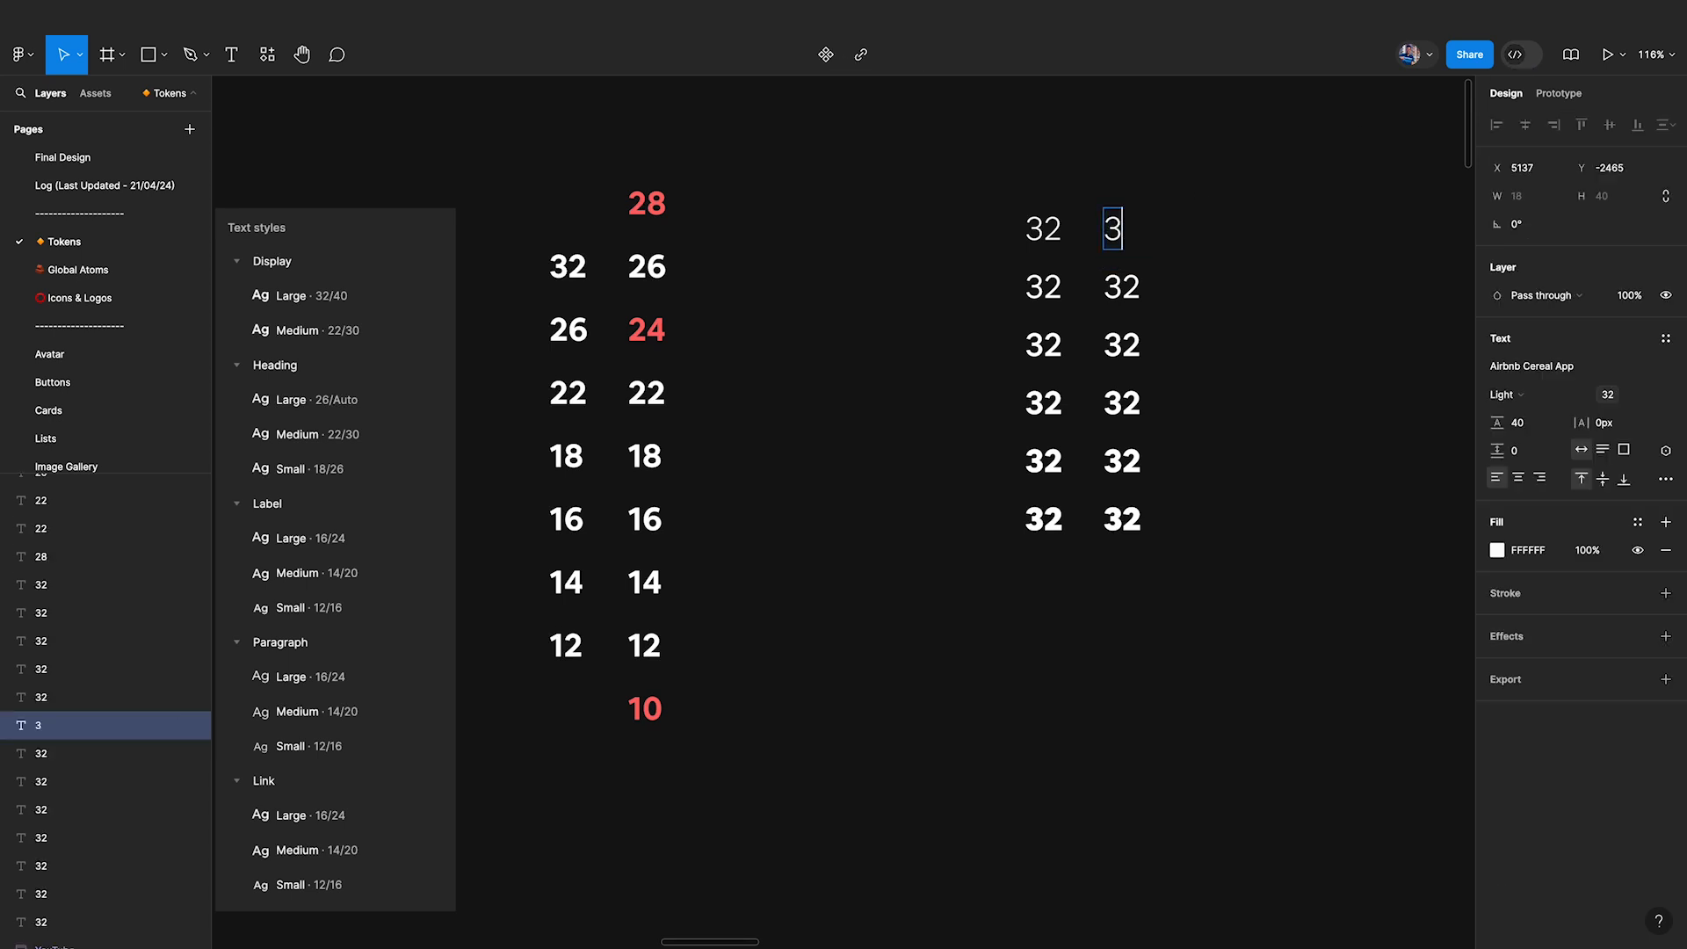
type("00")
key("Tab")
key("Tab")
type("400")
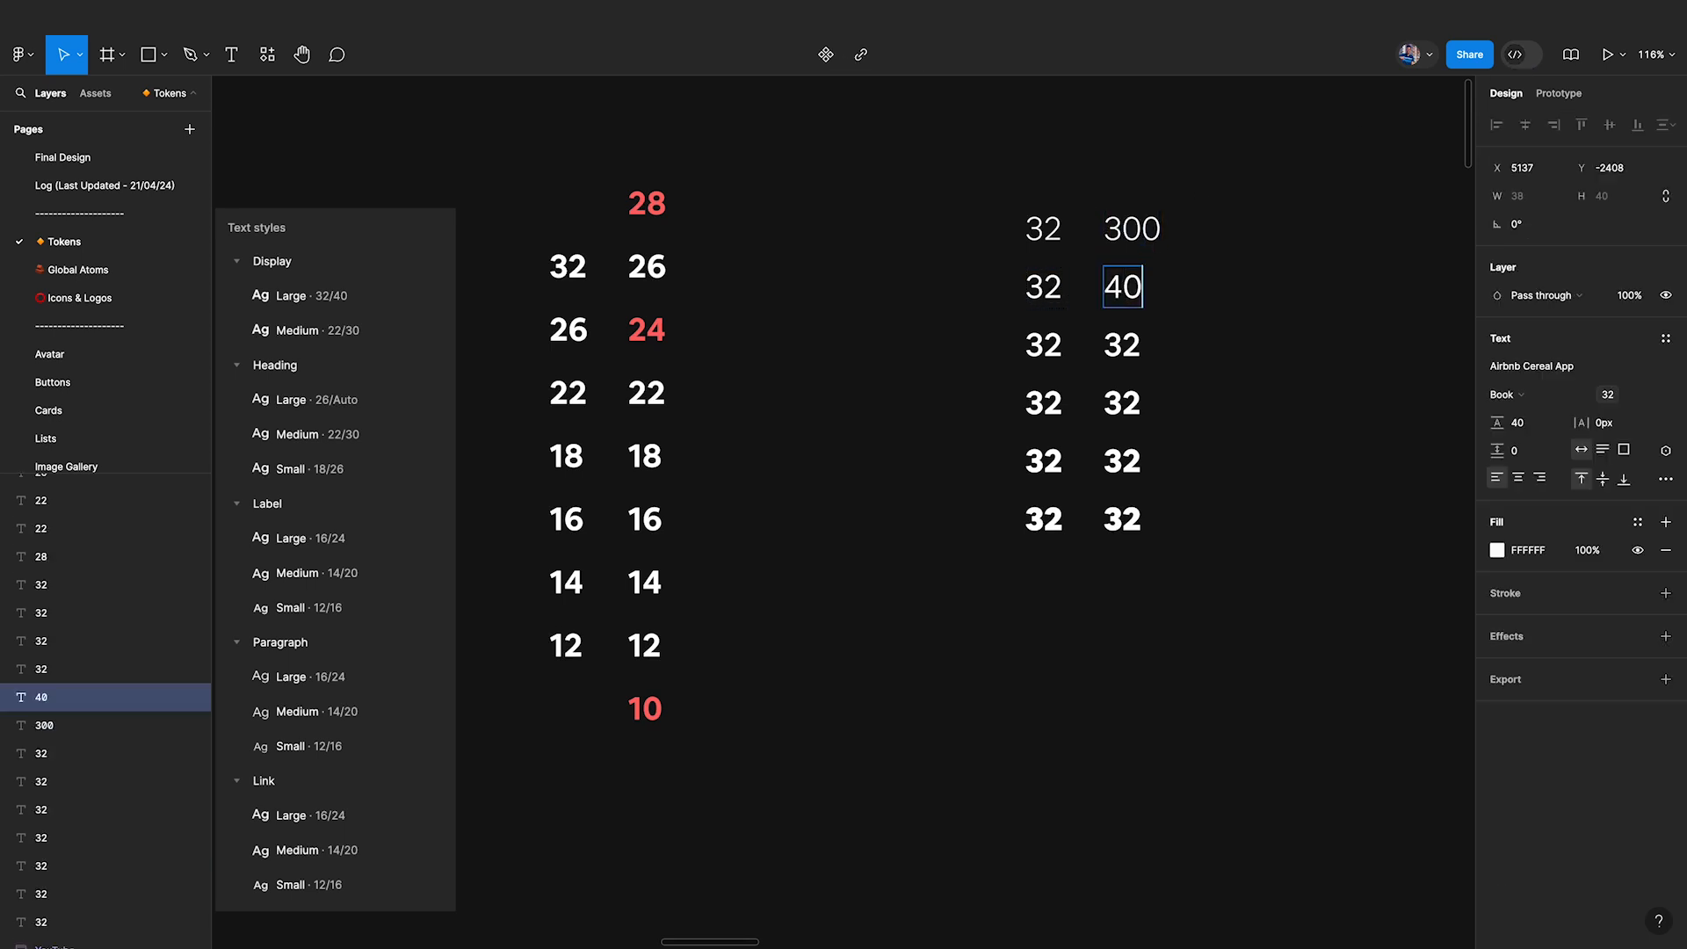
key("Tab")
key("Tab")
type("500")
Relabel the Bold, Extra Bold and Black samples in the duplicated column as 700, 800 and 900.
key("Tab")
key("Tab")
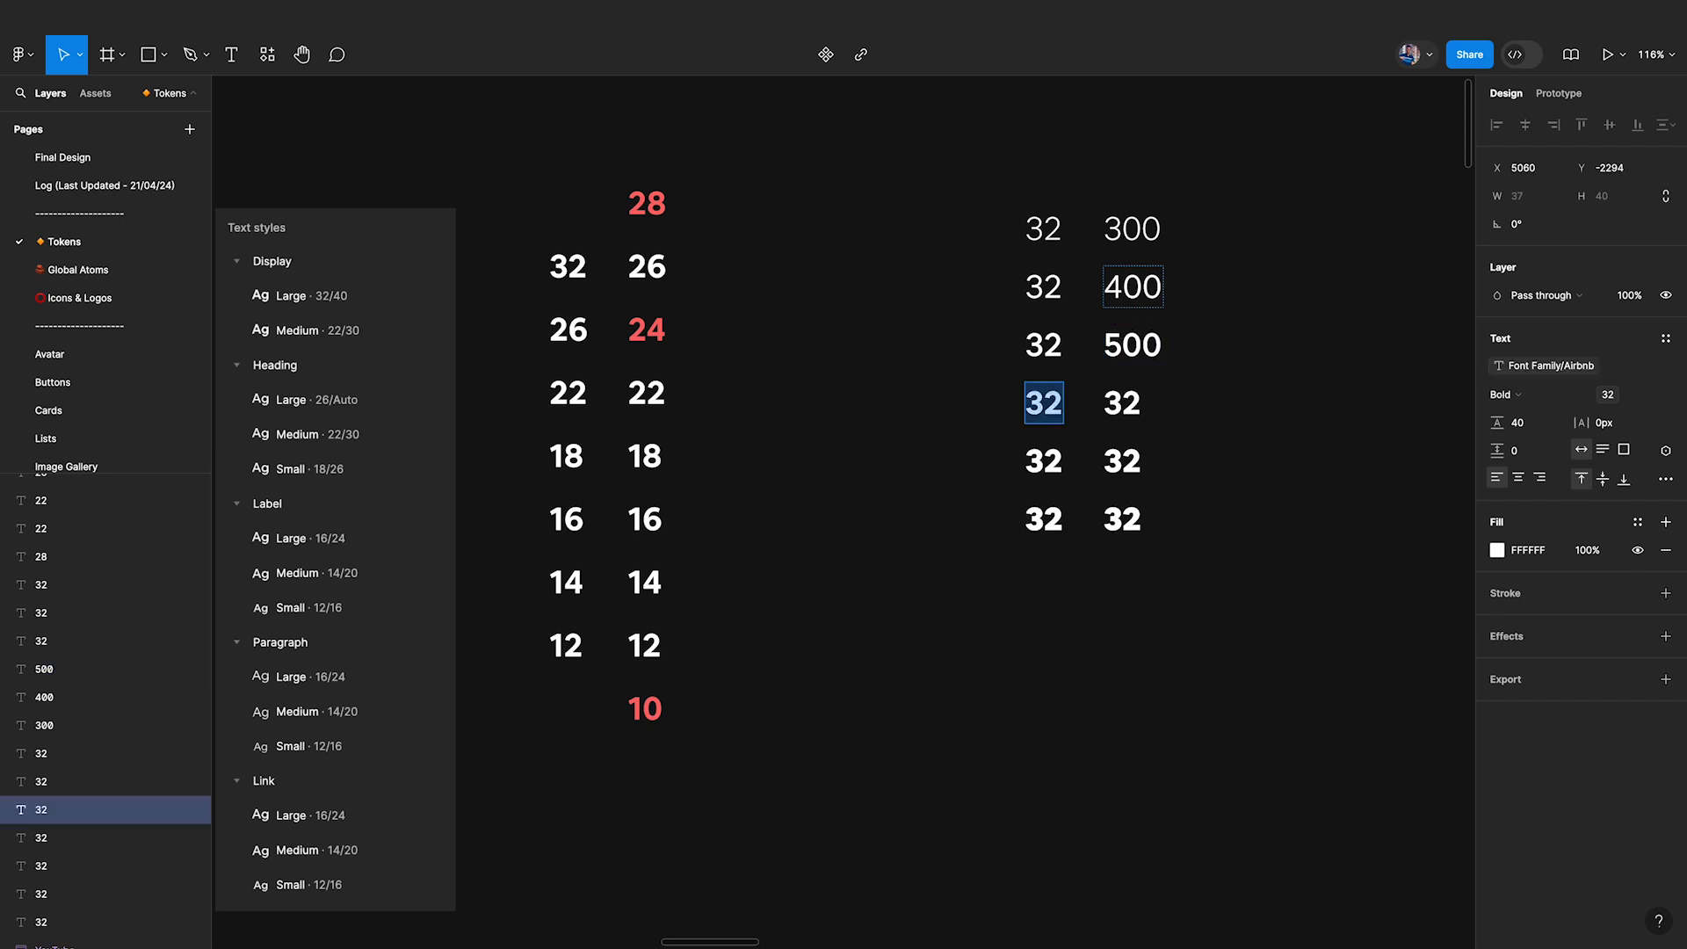
type("700")
key("Tab")
key("Tab")
type("800")
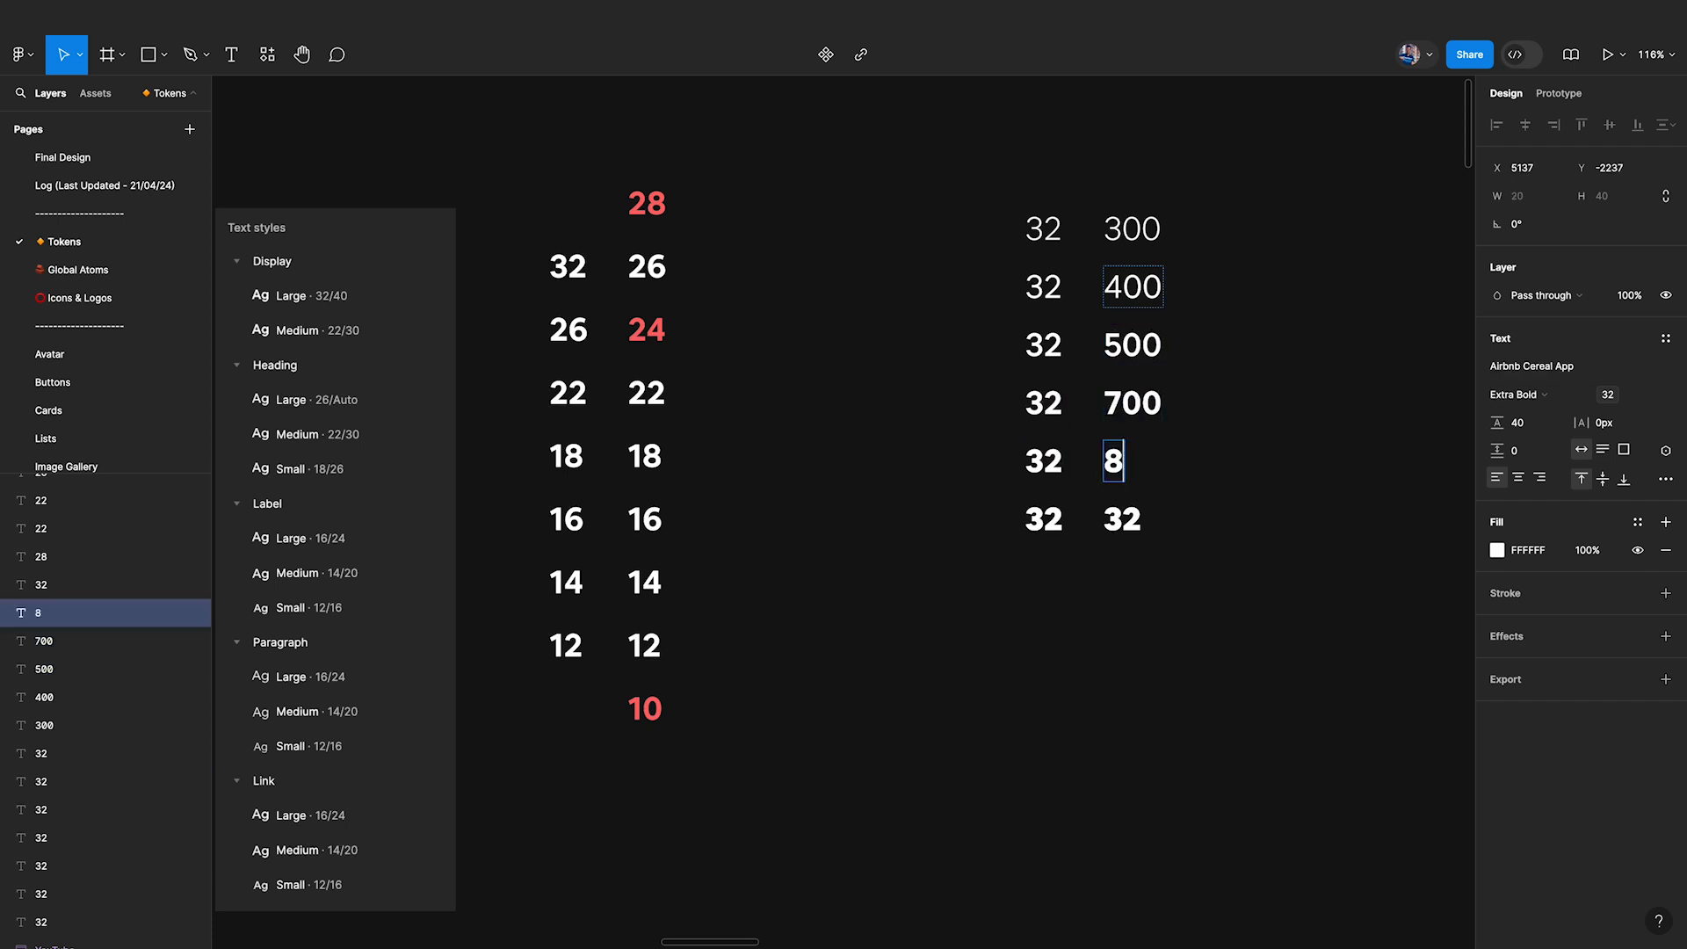
key("Tab")
key("Tab")
type("900")
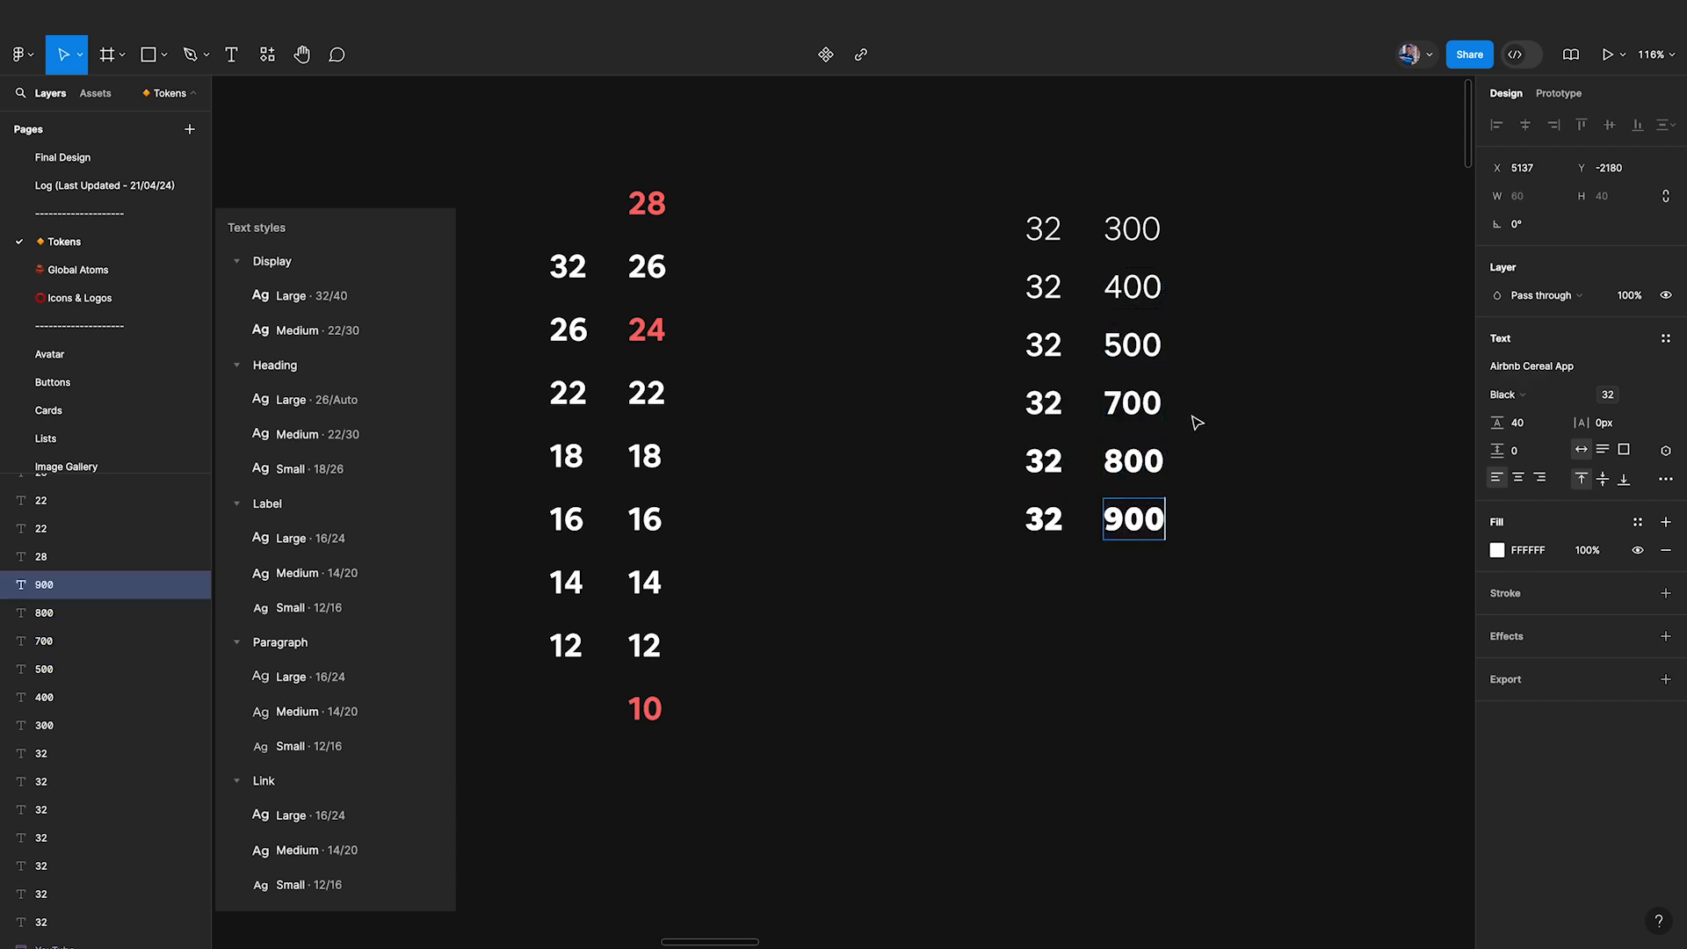
key("Escape")
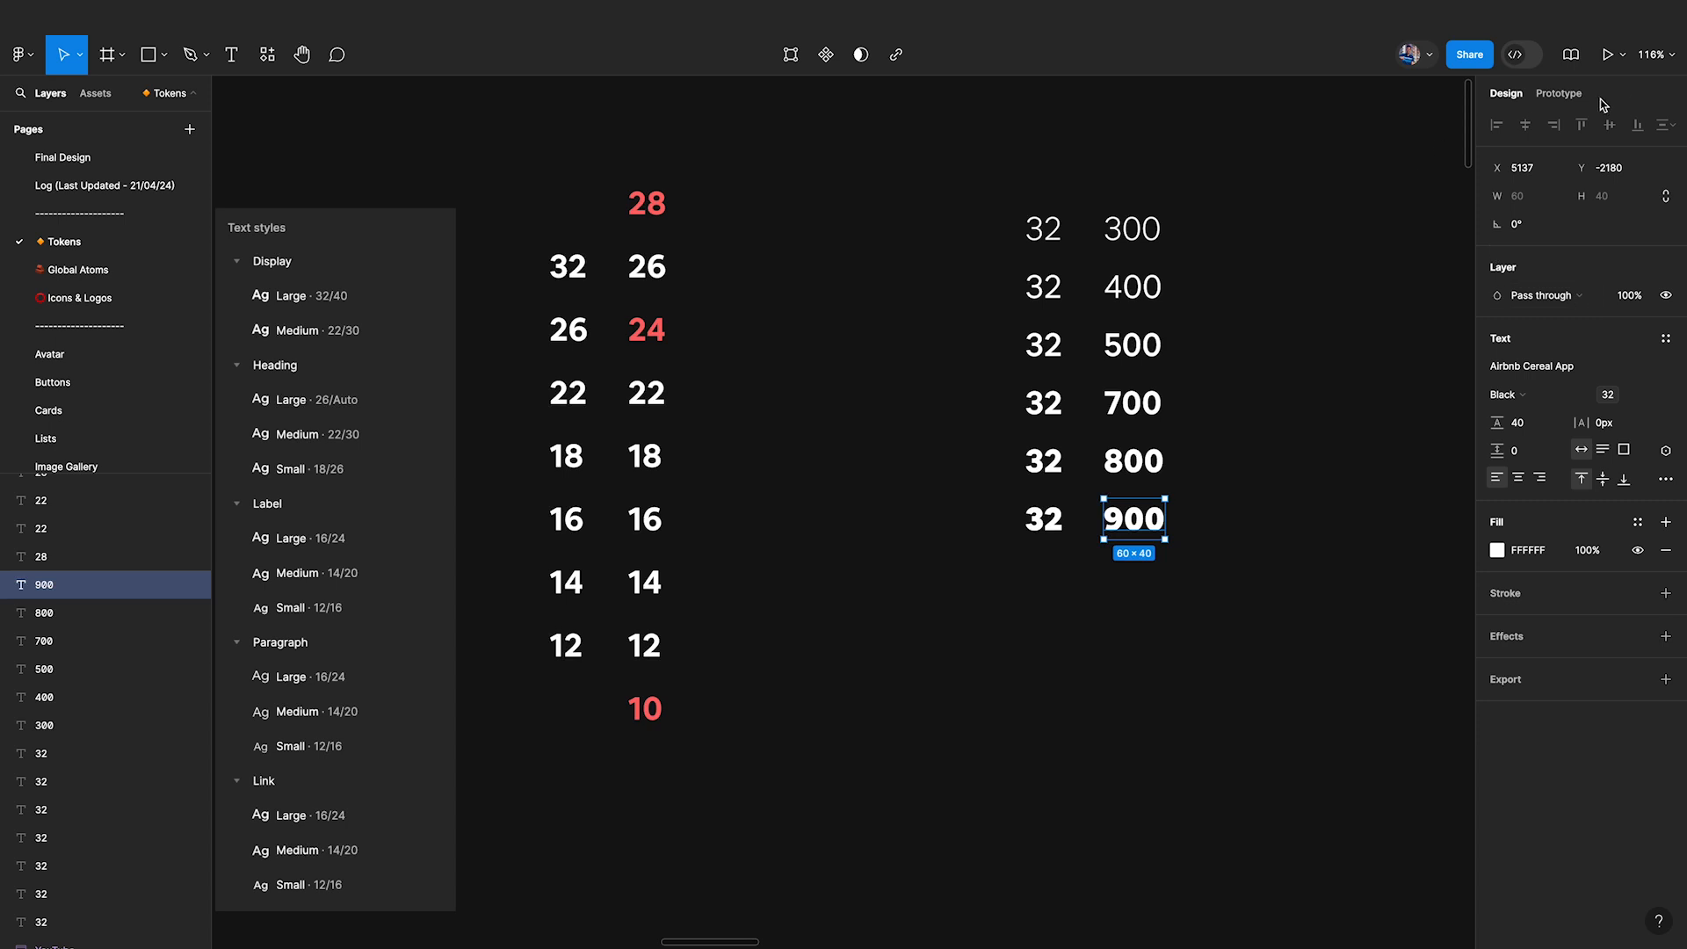
In the Typography collection's Font Weight group, set Light to 300, Book to 400 and Medium to 500.
left_click(1303, 229)
left_click(1665, 203)
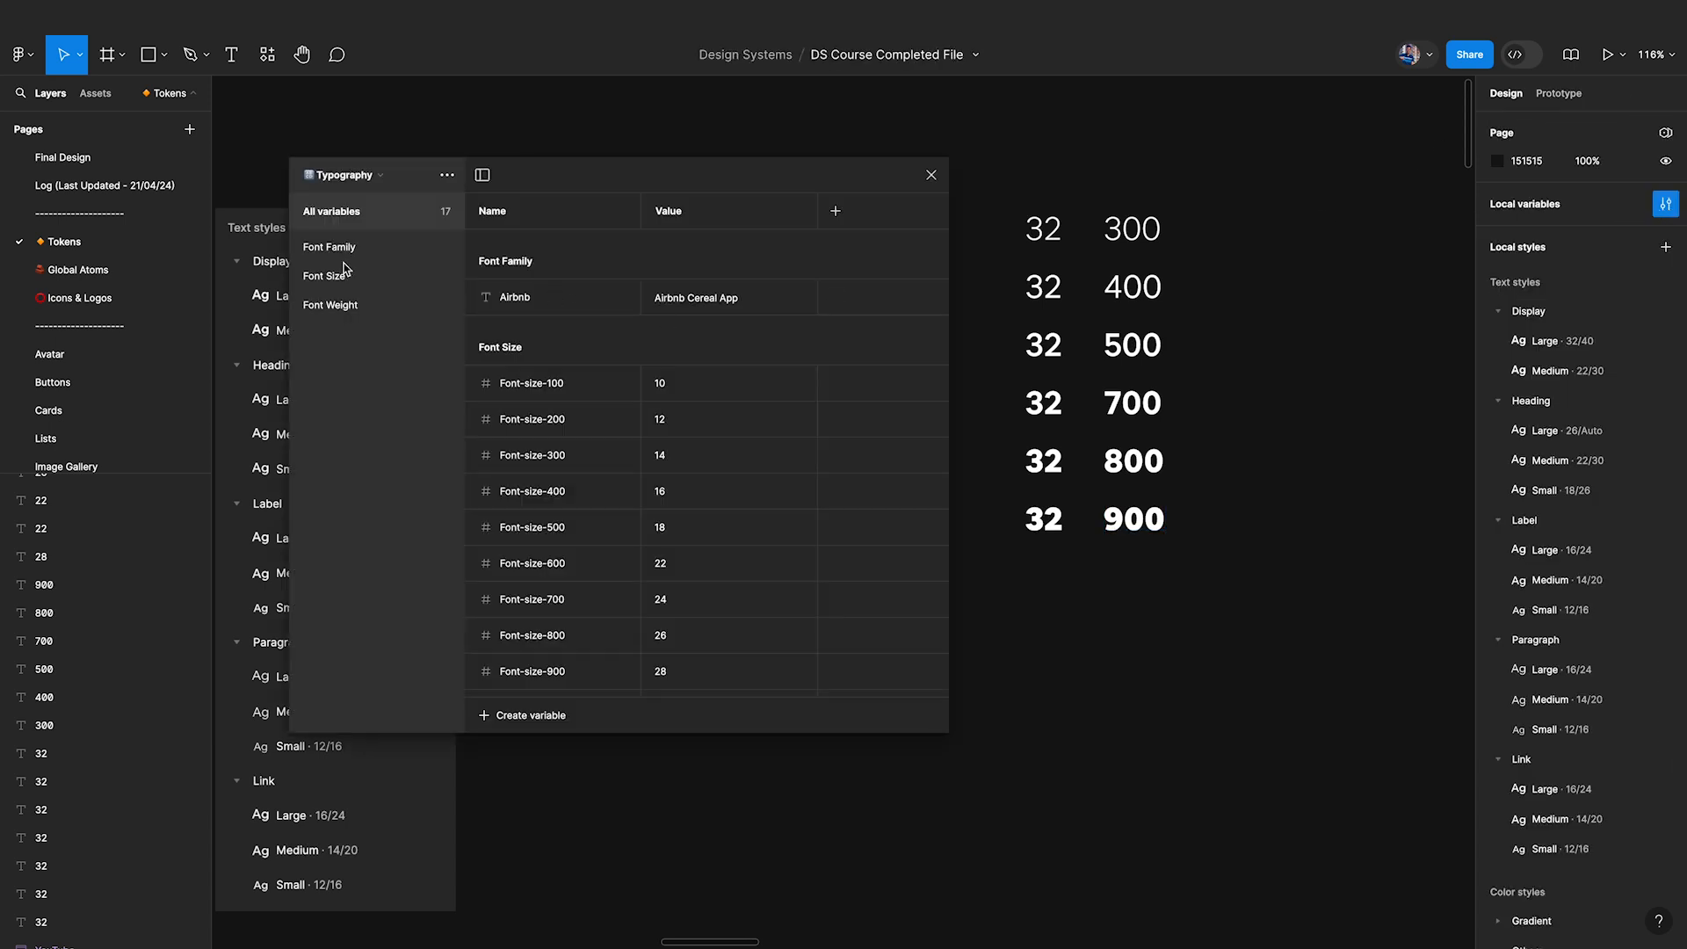
left_click(351, 306)
left_click(674, 250)
left_click(675, 252)
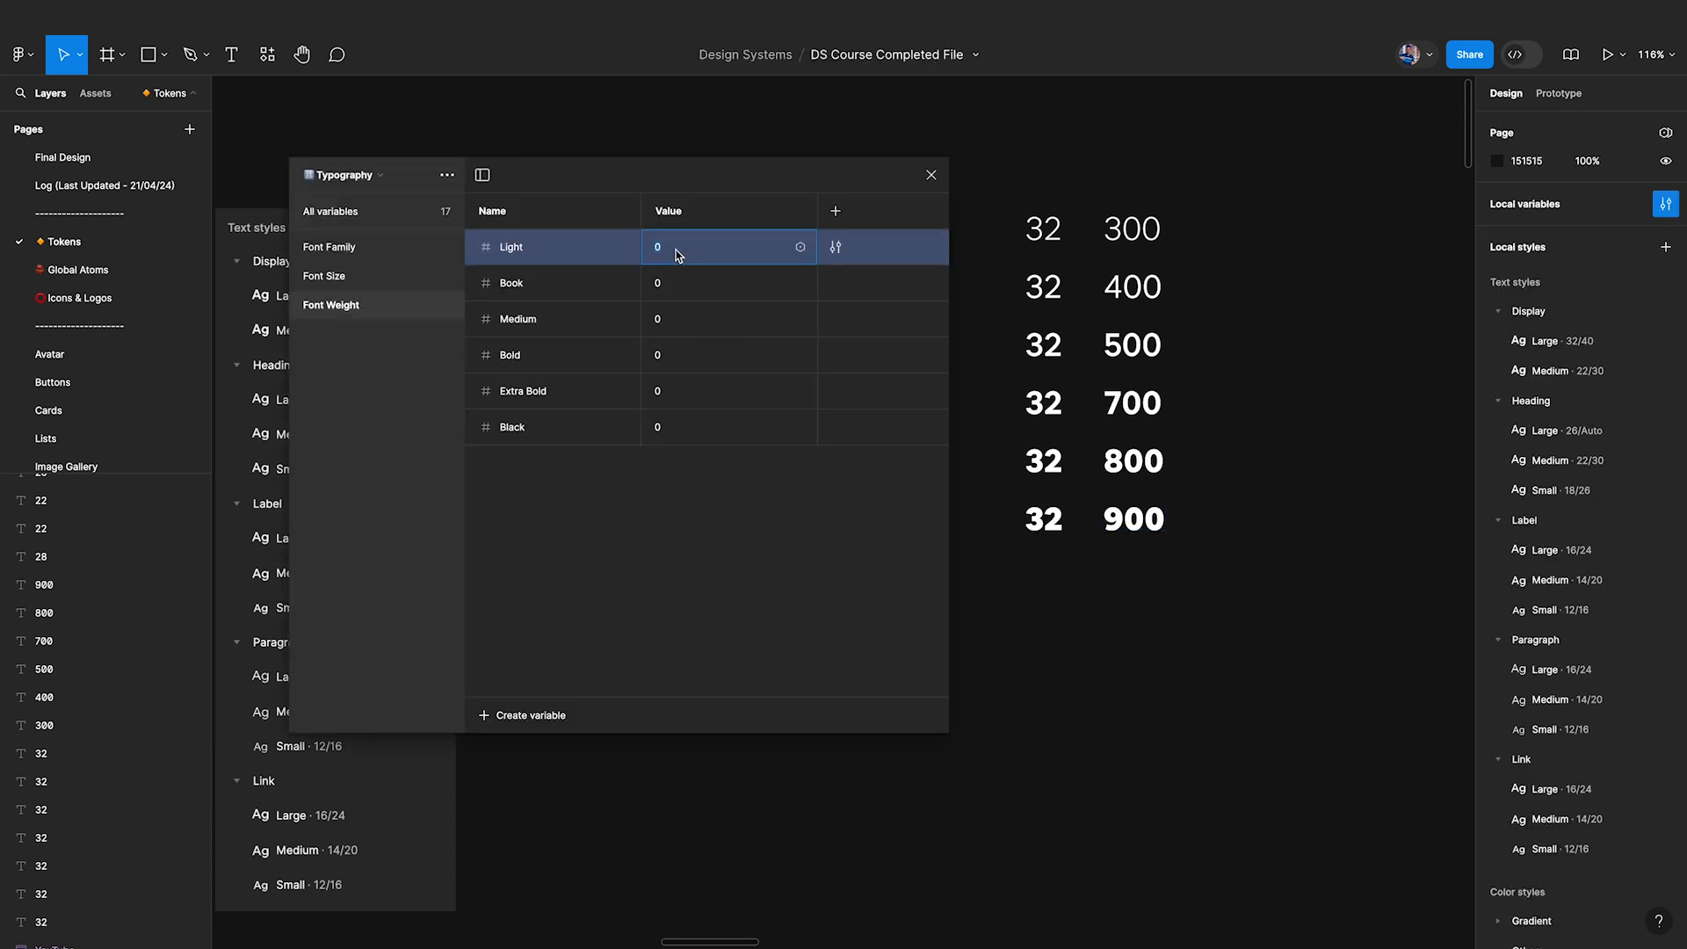
left_click(674, 286)
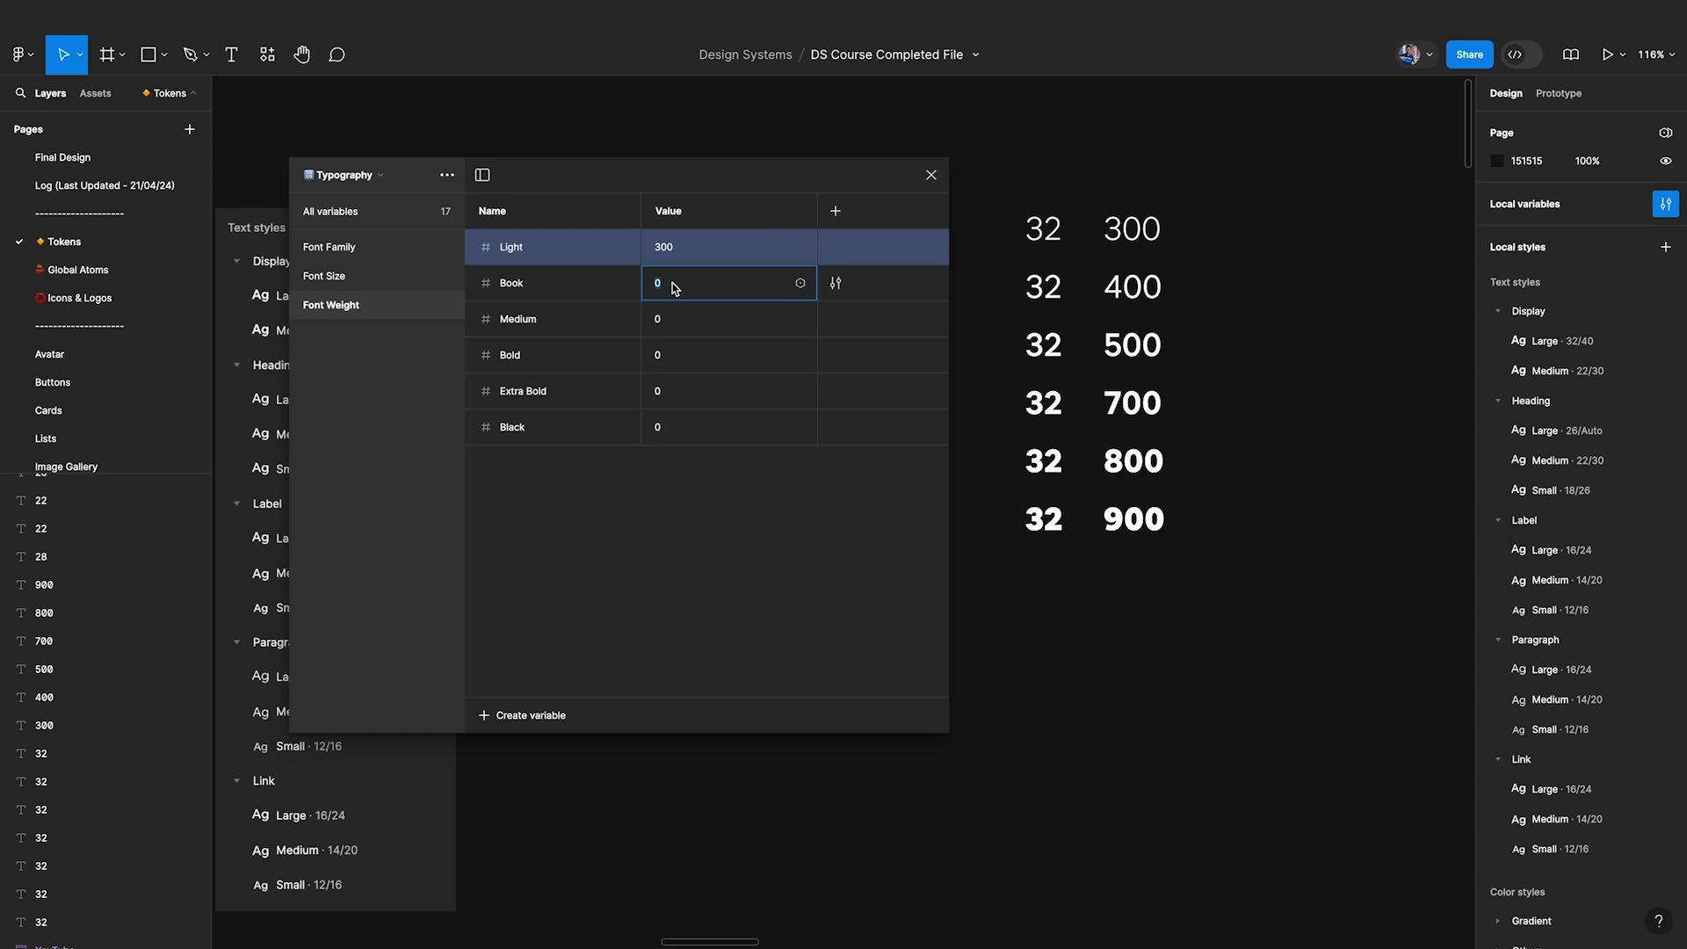
type("400")
left_click(673, 327)
type("500")
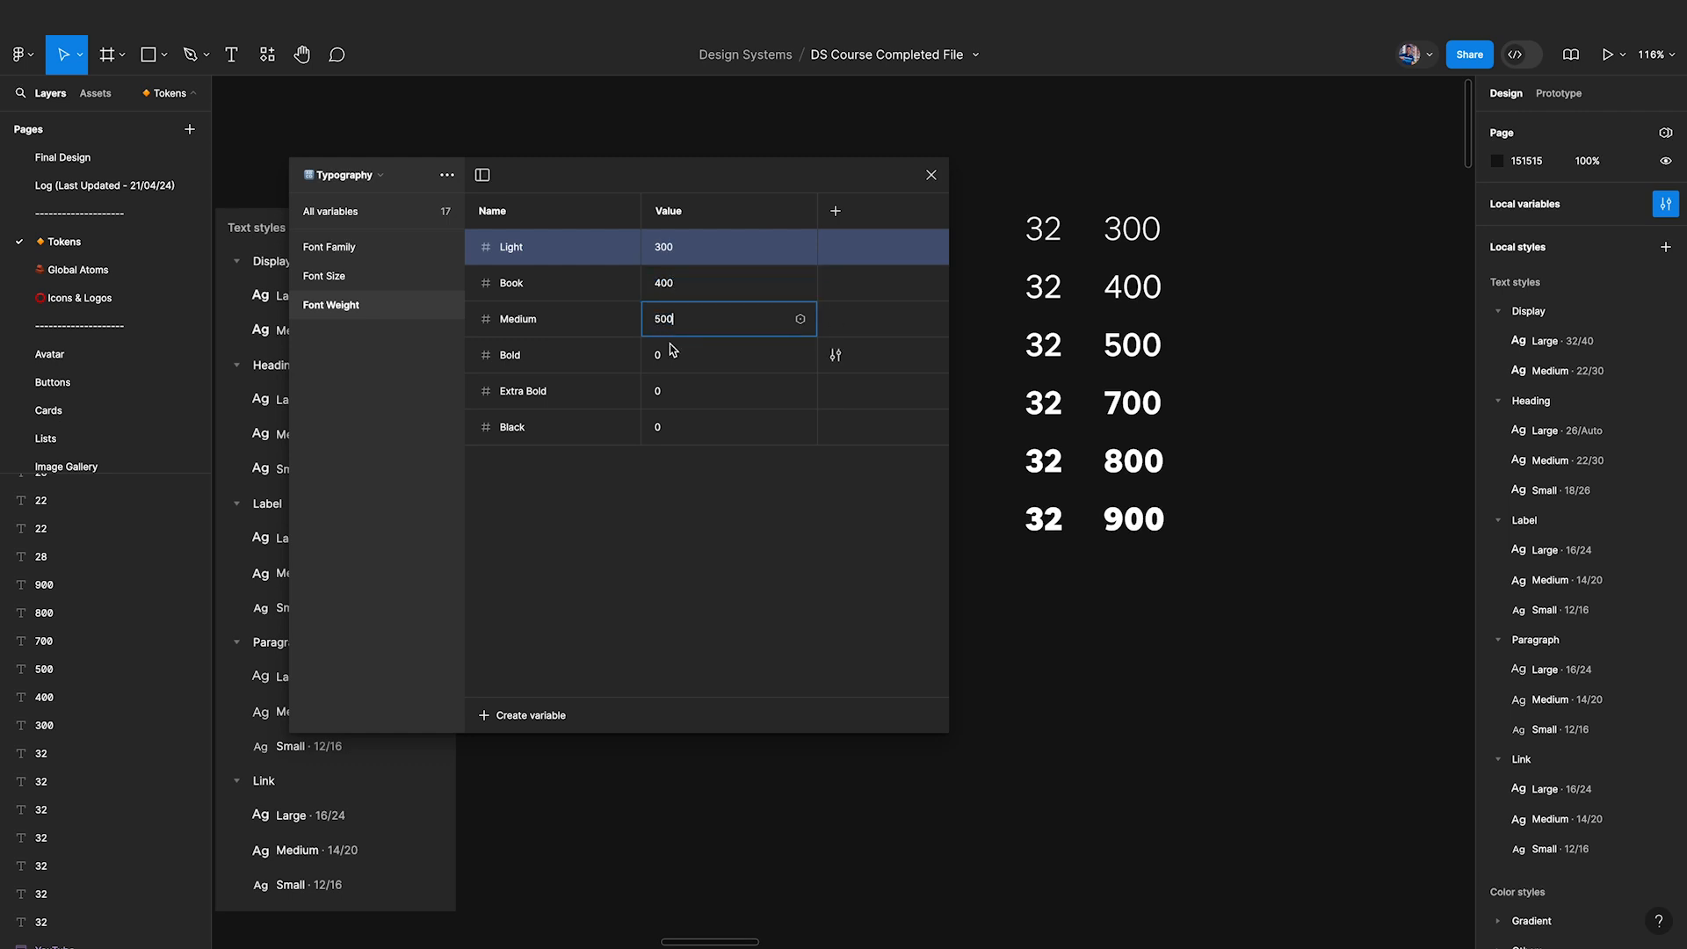
Set the font weight variables Bold to 700, Extra Bold to 800 and Black to 900.
left_click(673, 362)
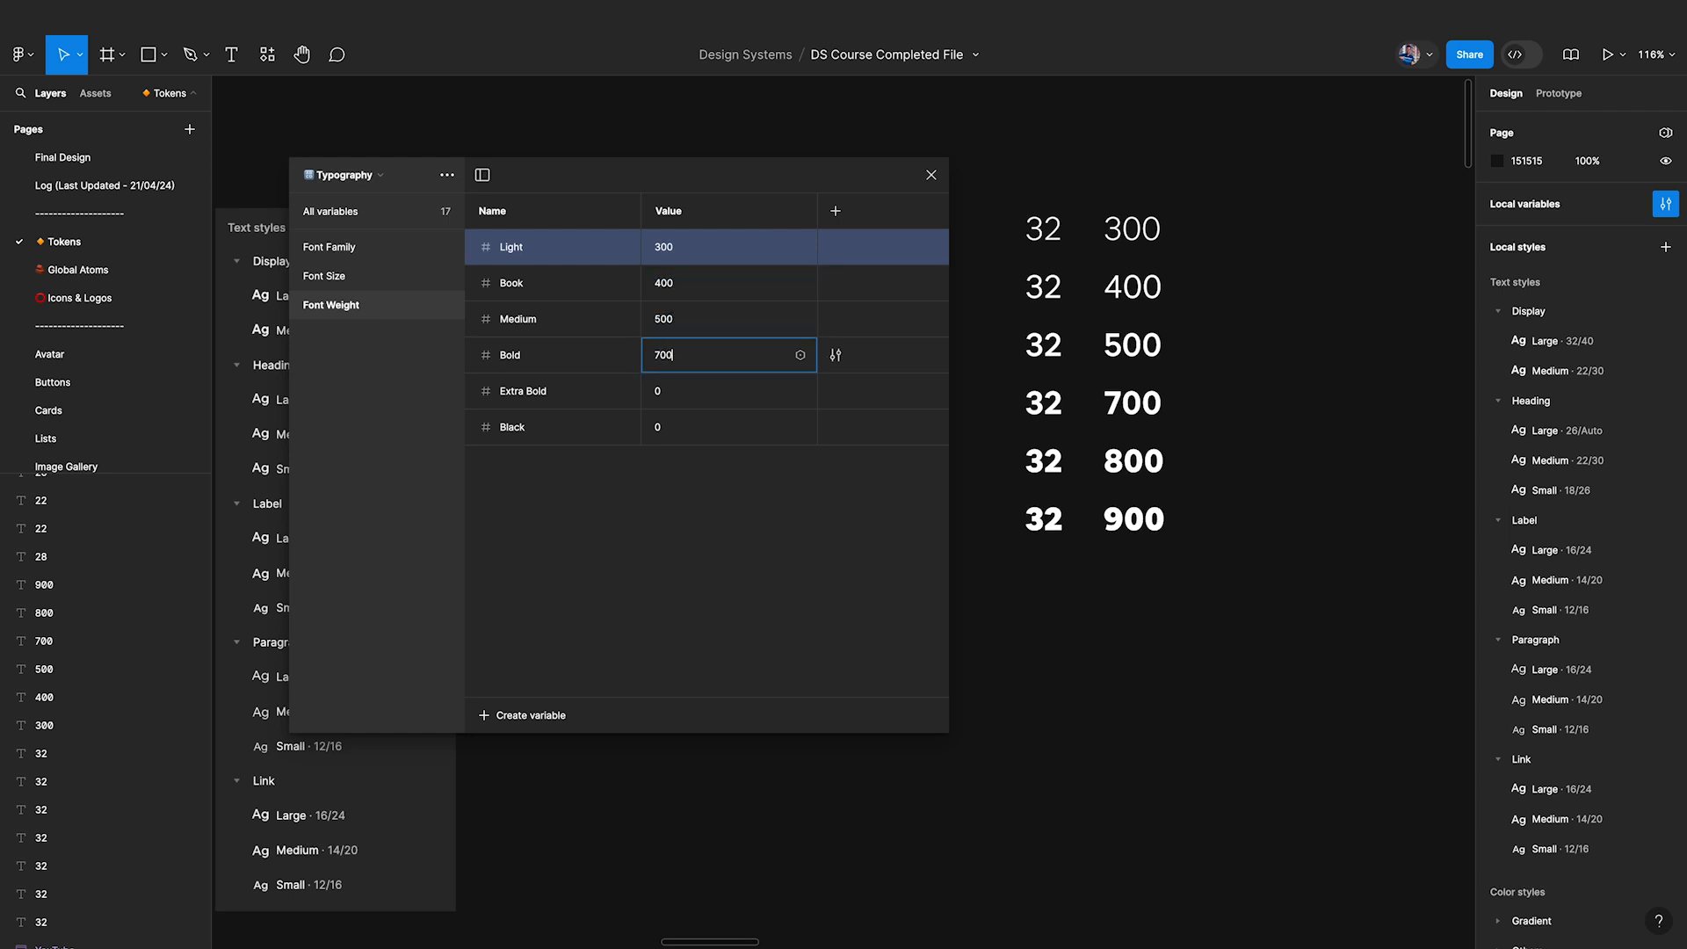
type("700")
left_click(672, 395)
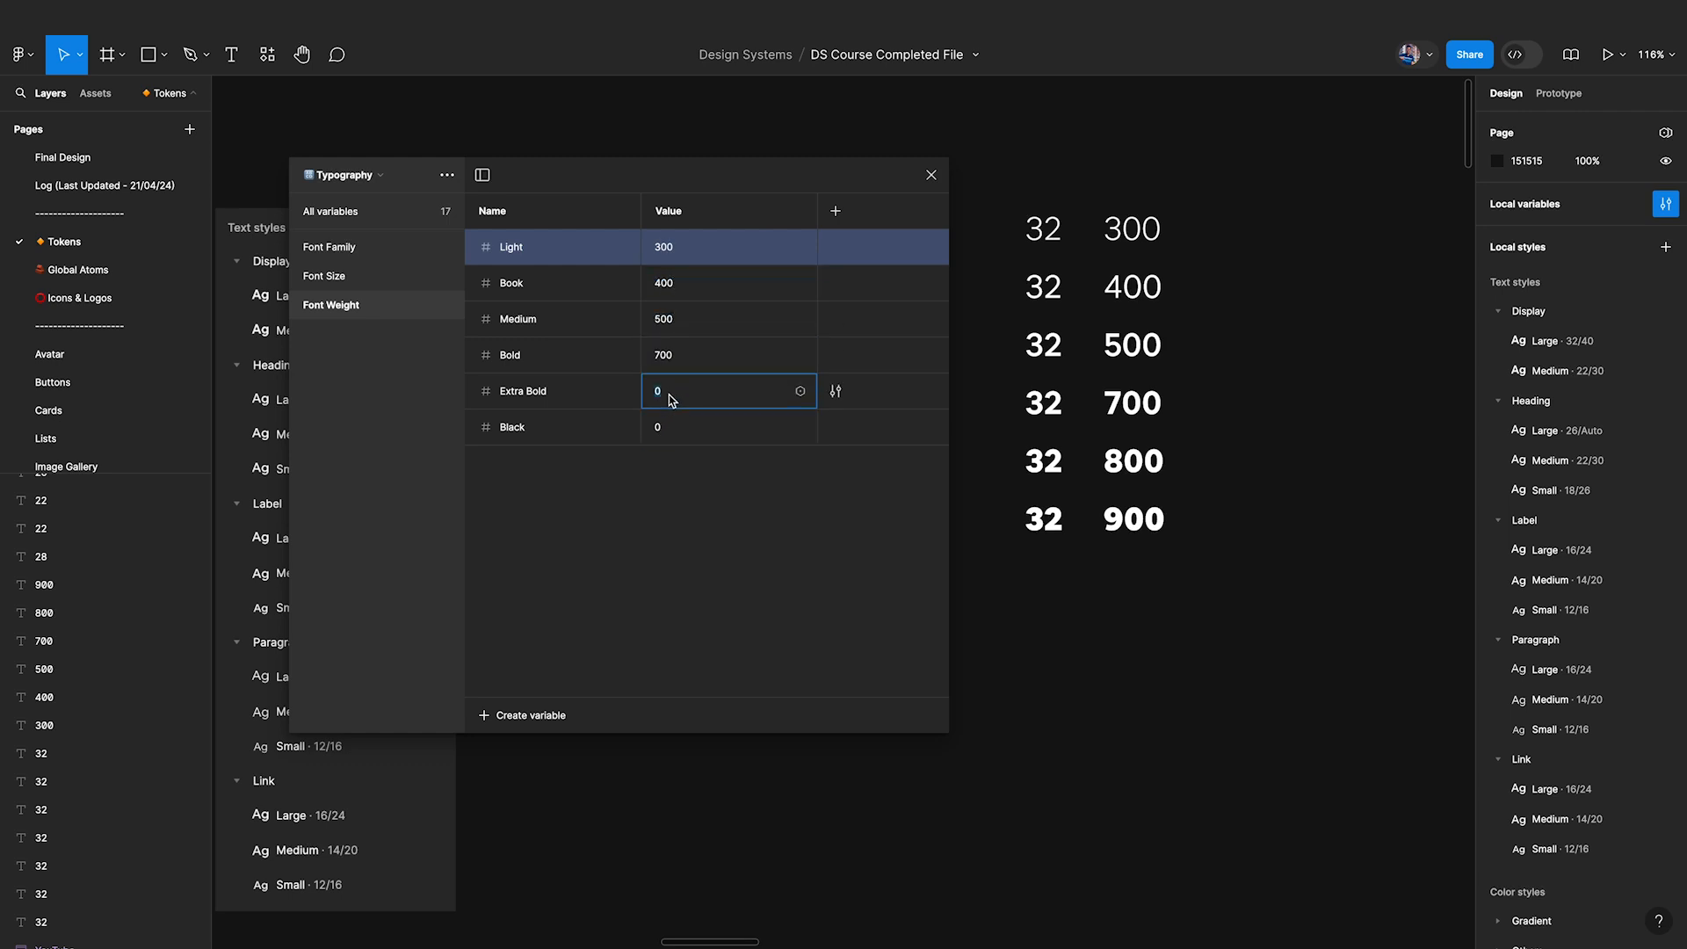
type("800")
left_click(699, 436)
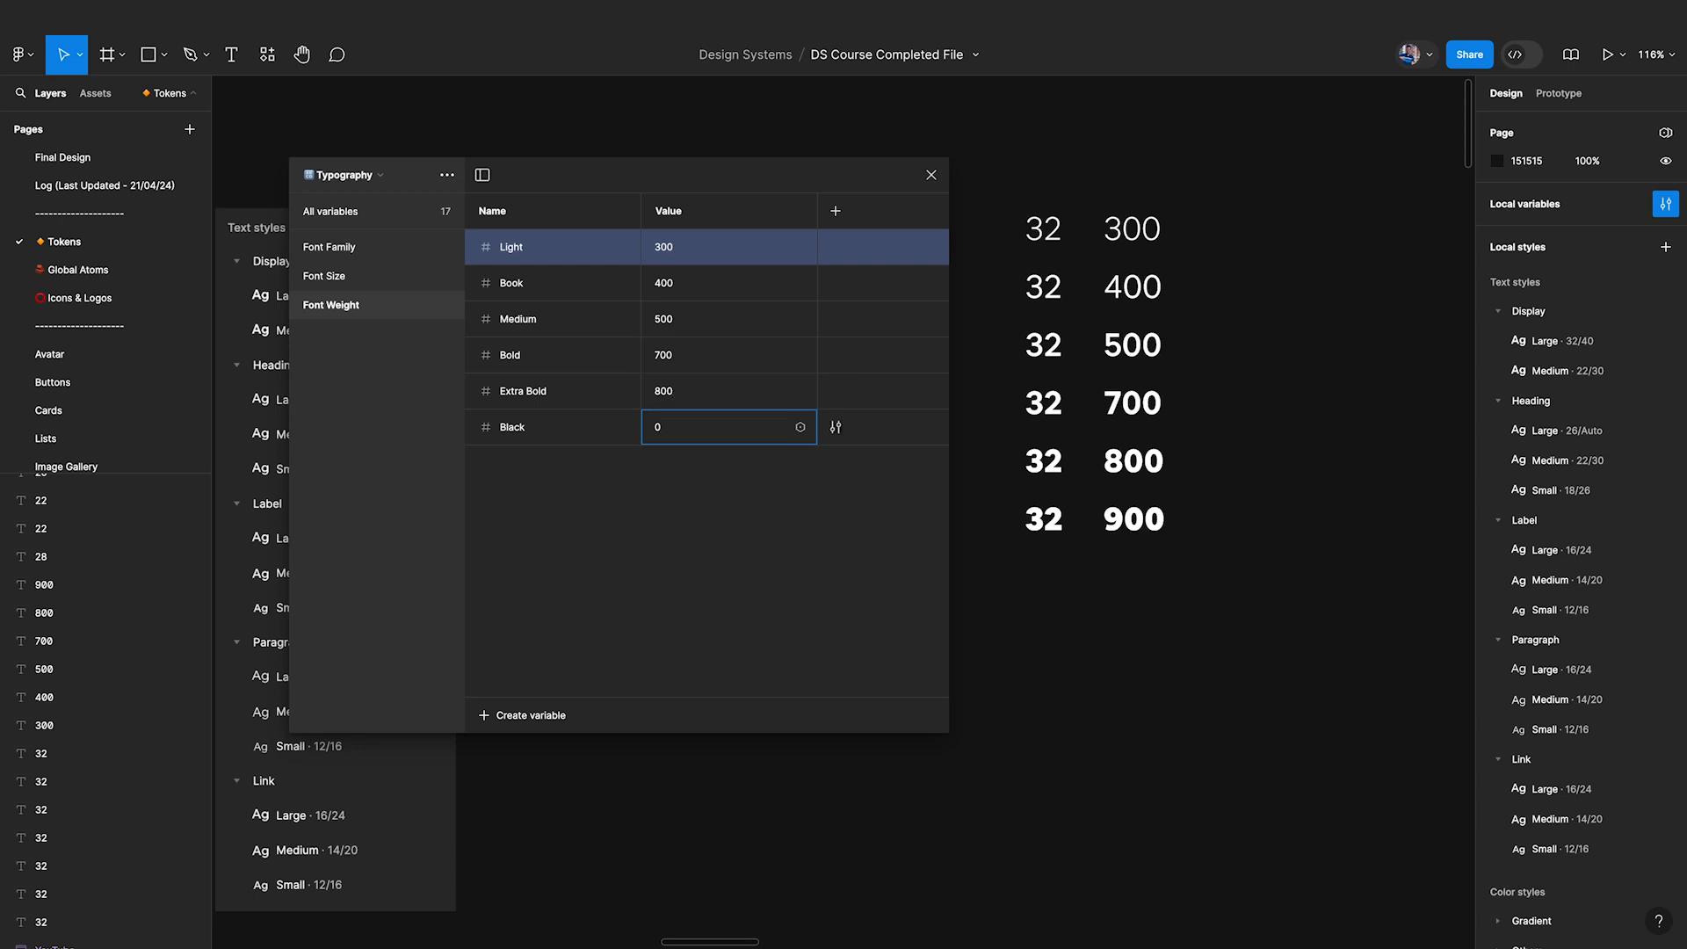
left_click(766, 561)
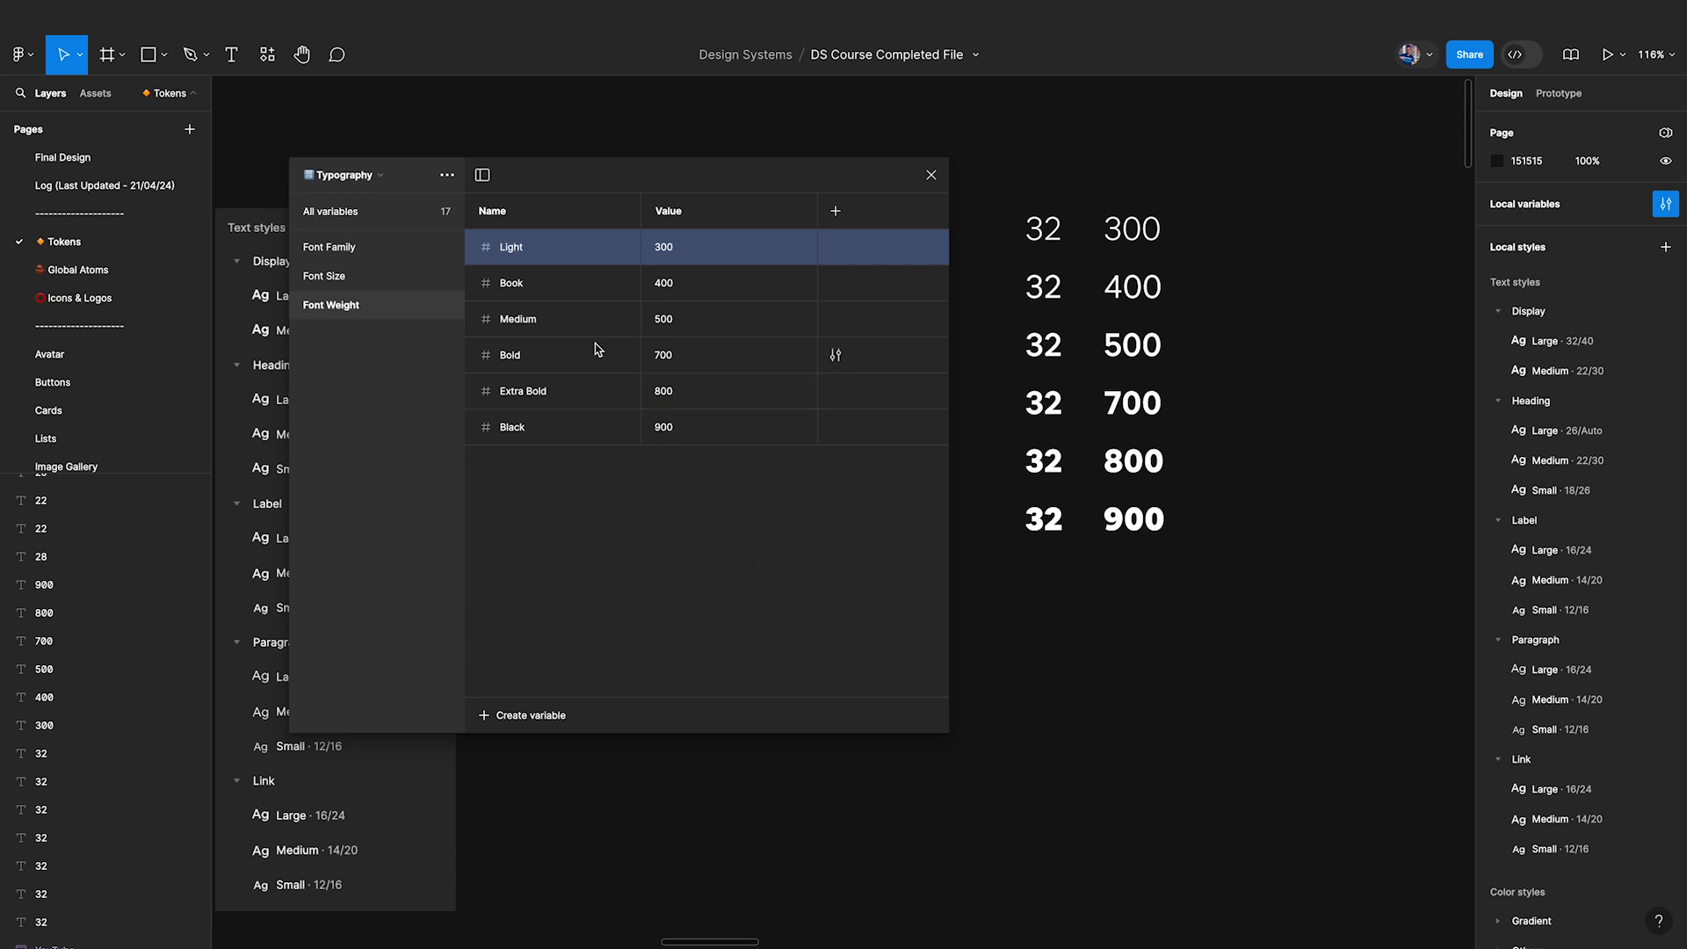
Create a number variable in the Typograhy Tokens collection and place it below the font size token in Display/Large.
left_click(352, 179)
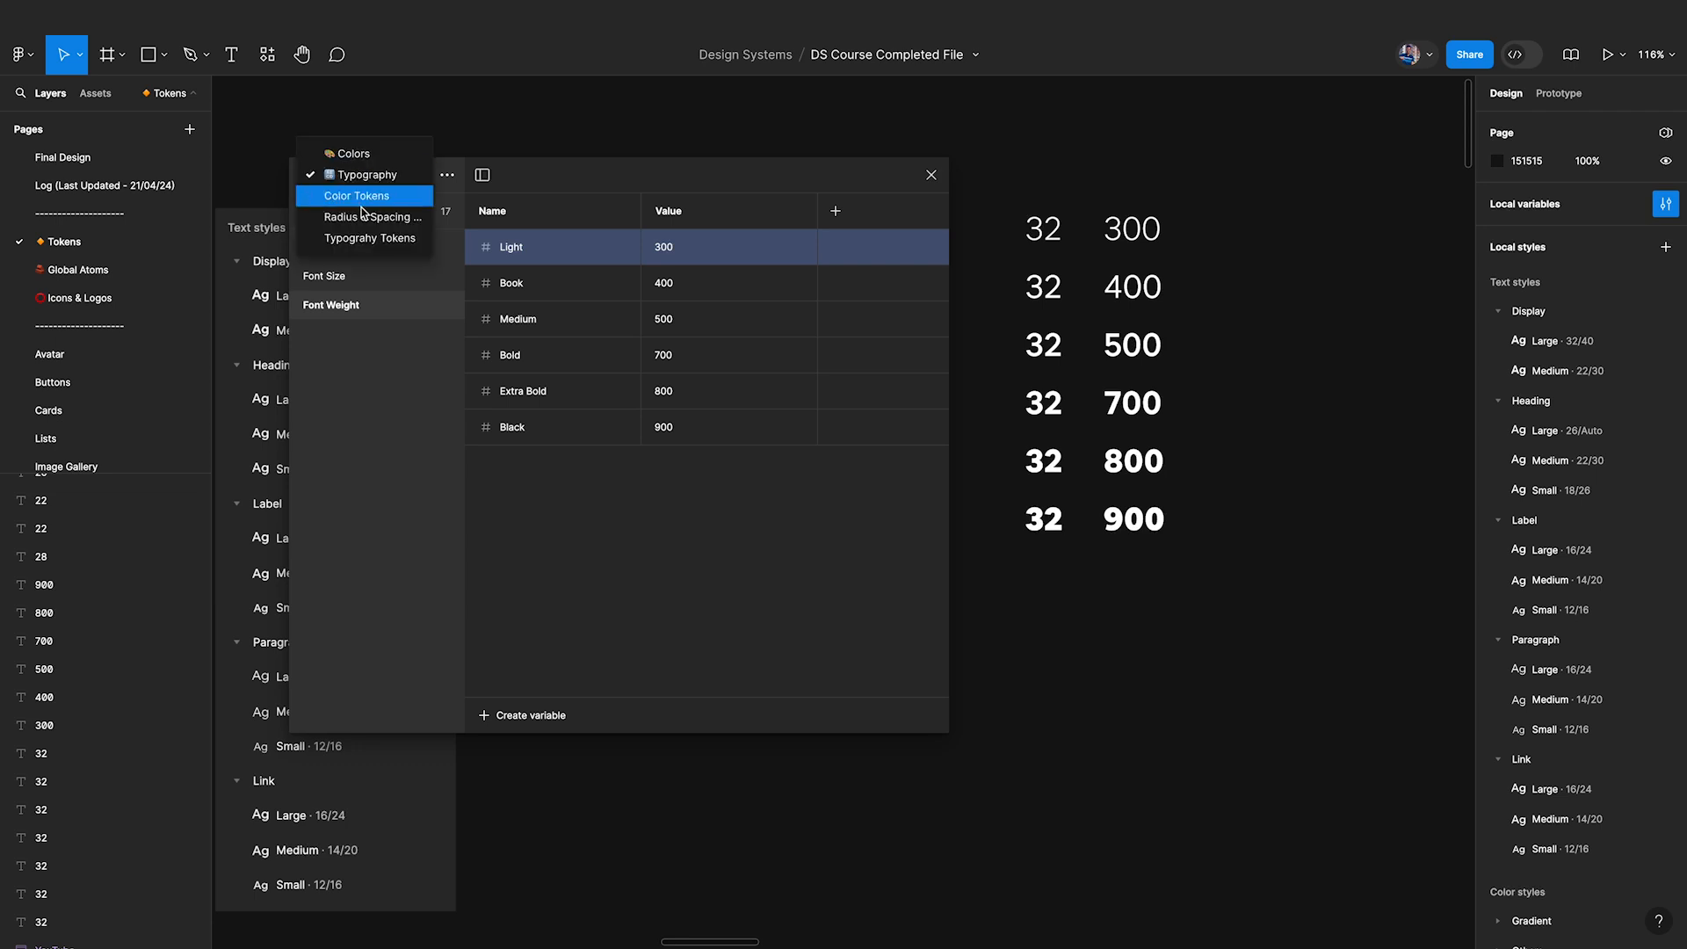
left_click(364, 239)
left_click(530, 344)
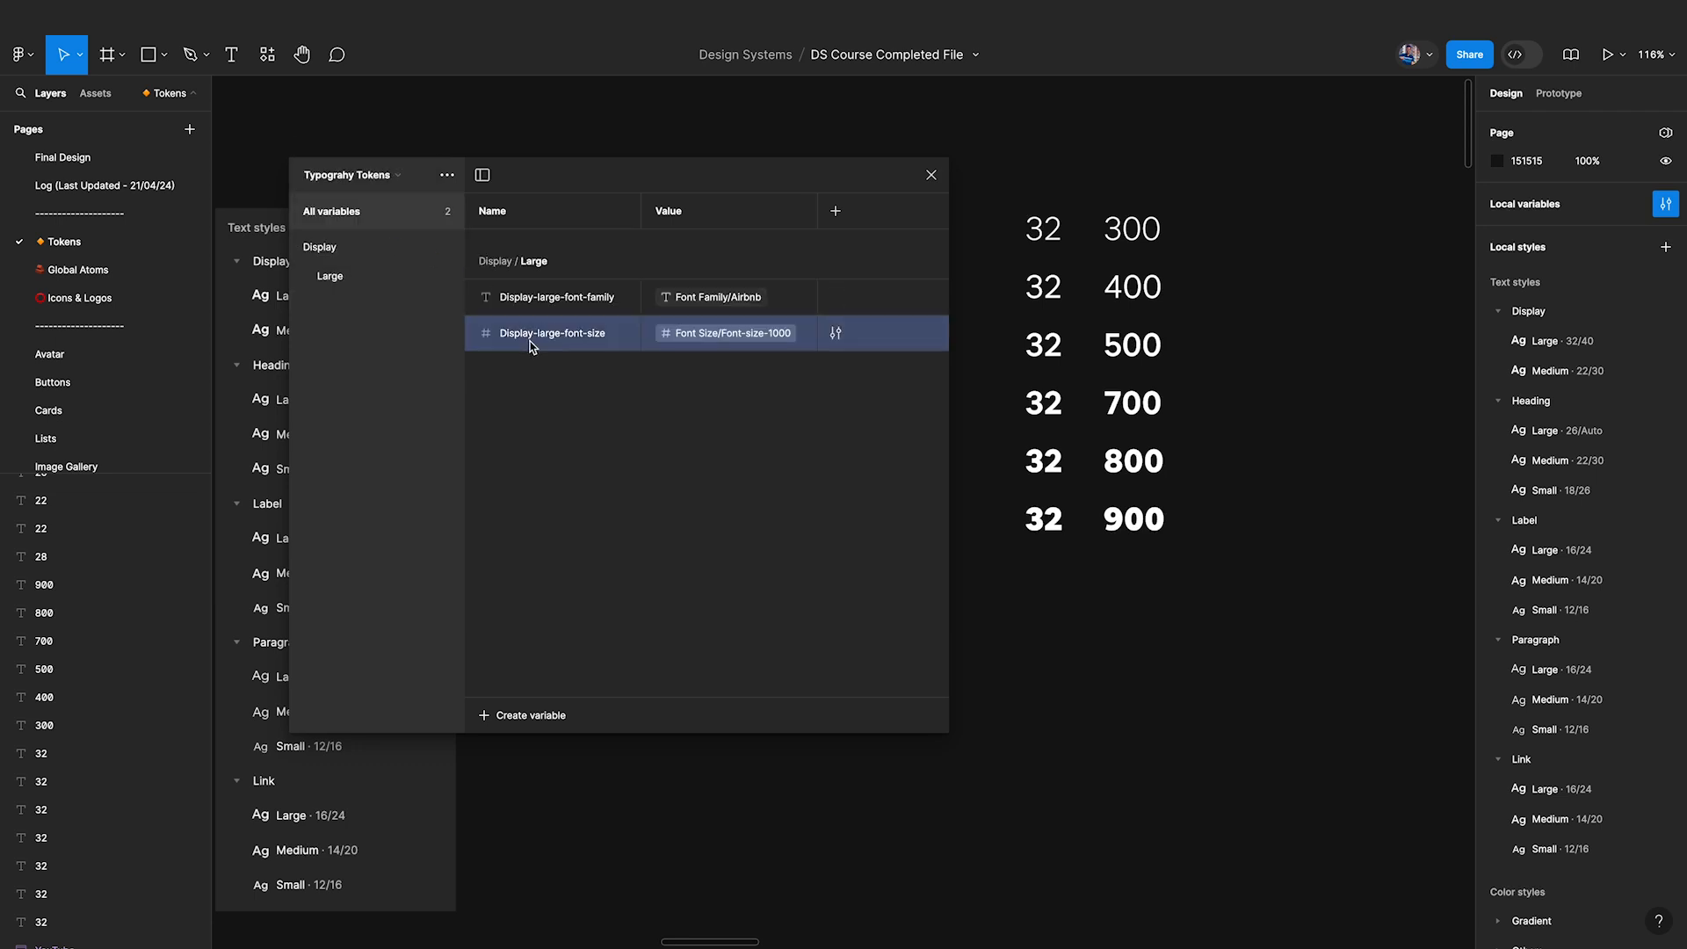
left_click(522, 716)
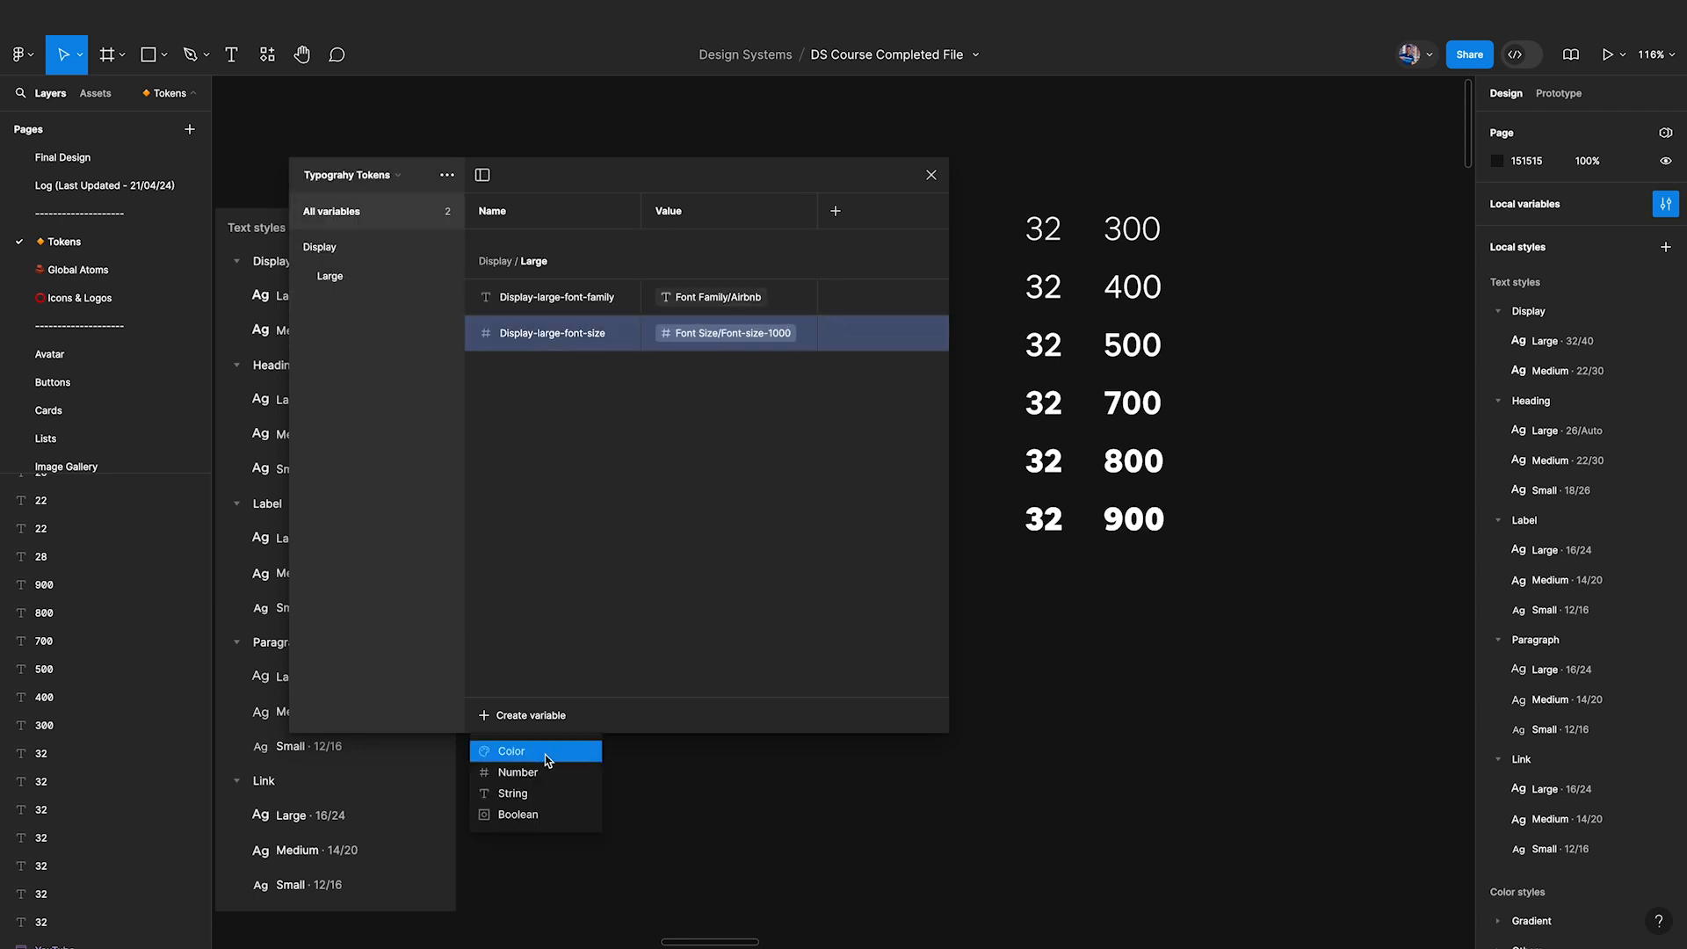
left_click(538, 773)
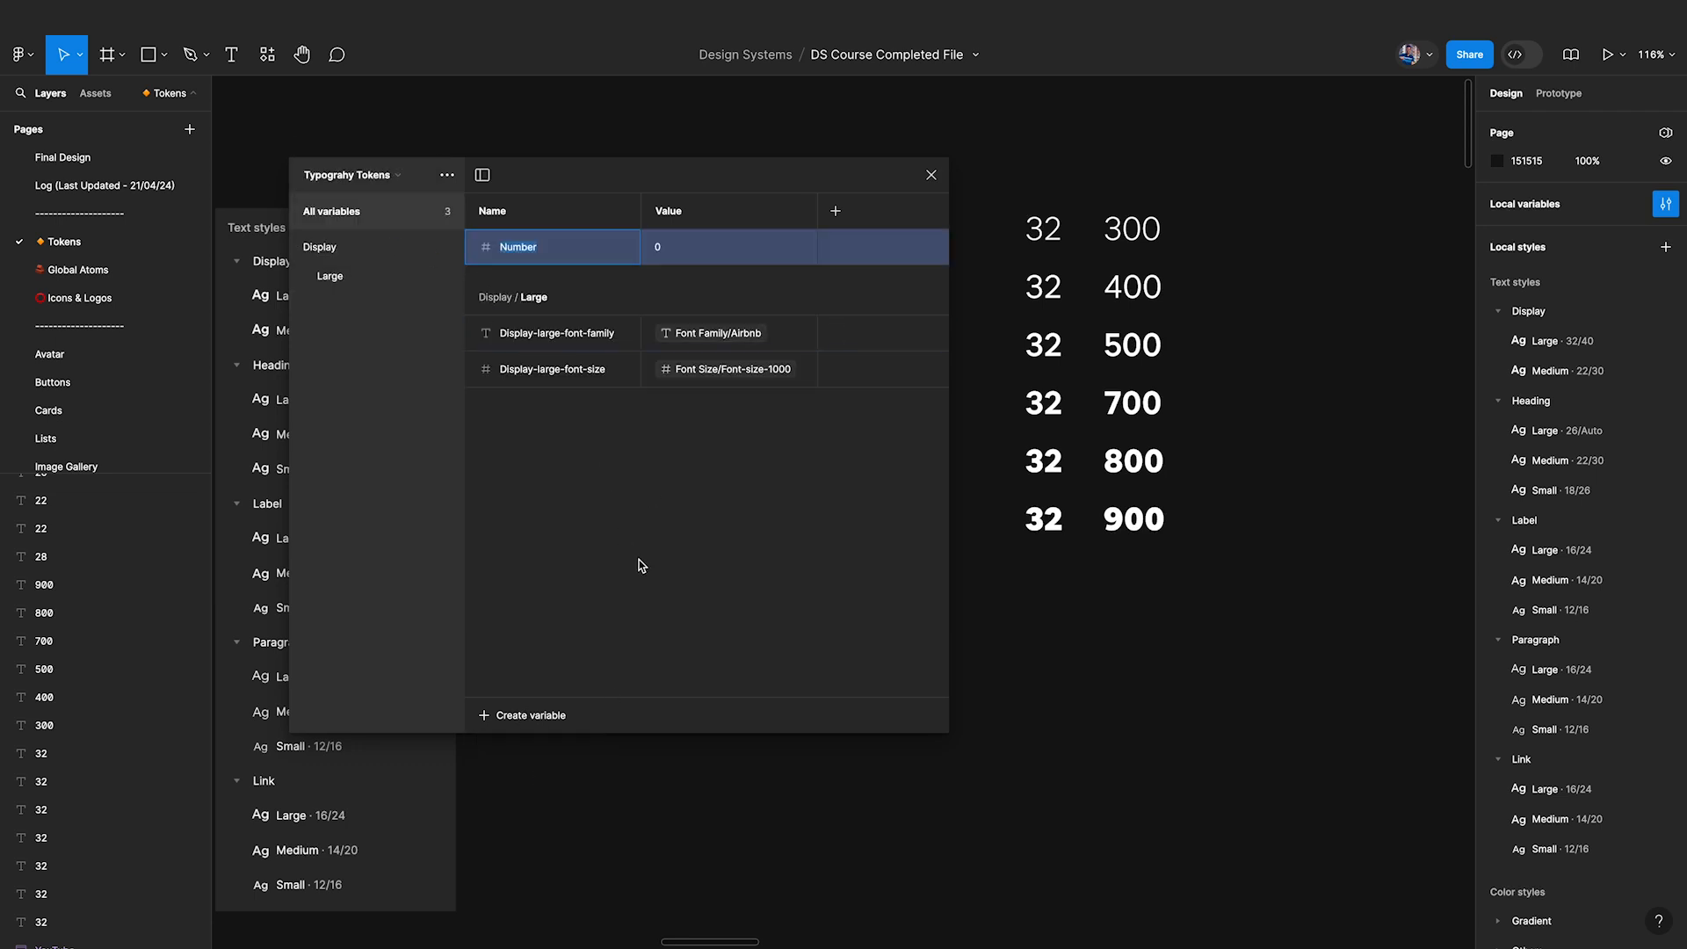
left_click_drag(486, 255, 519, 375)
Rename the new number variable as Display-large-font-weight, reusing the naming of the font family token.
double_click(552, 335)
key("ctrl+c")
left_click(525, 368)
double_click(524, 370)
key("ctrl+v")
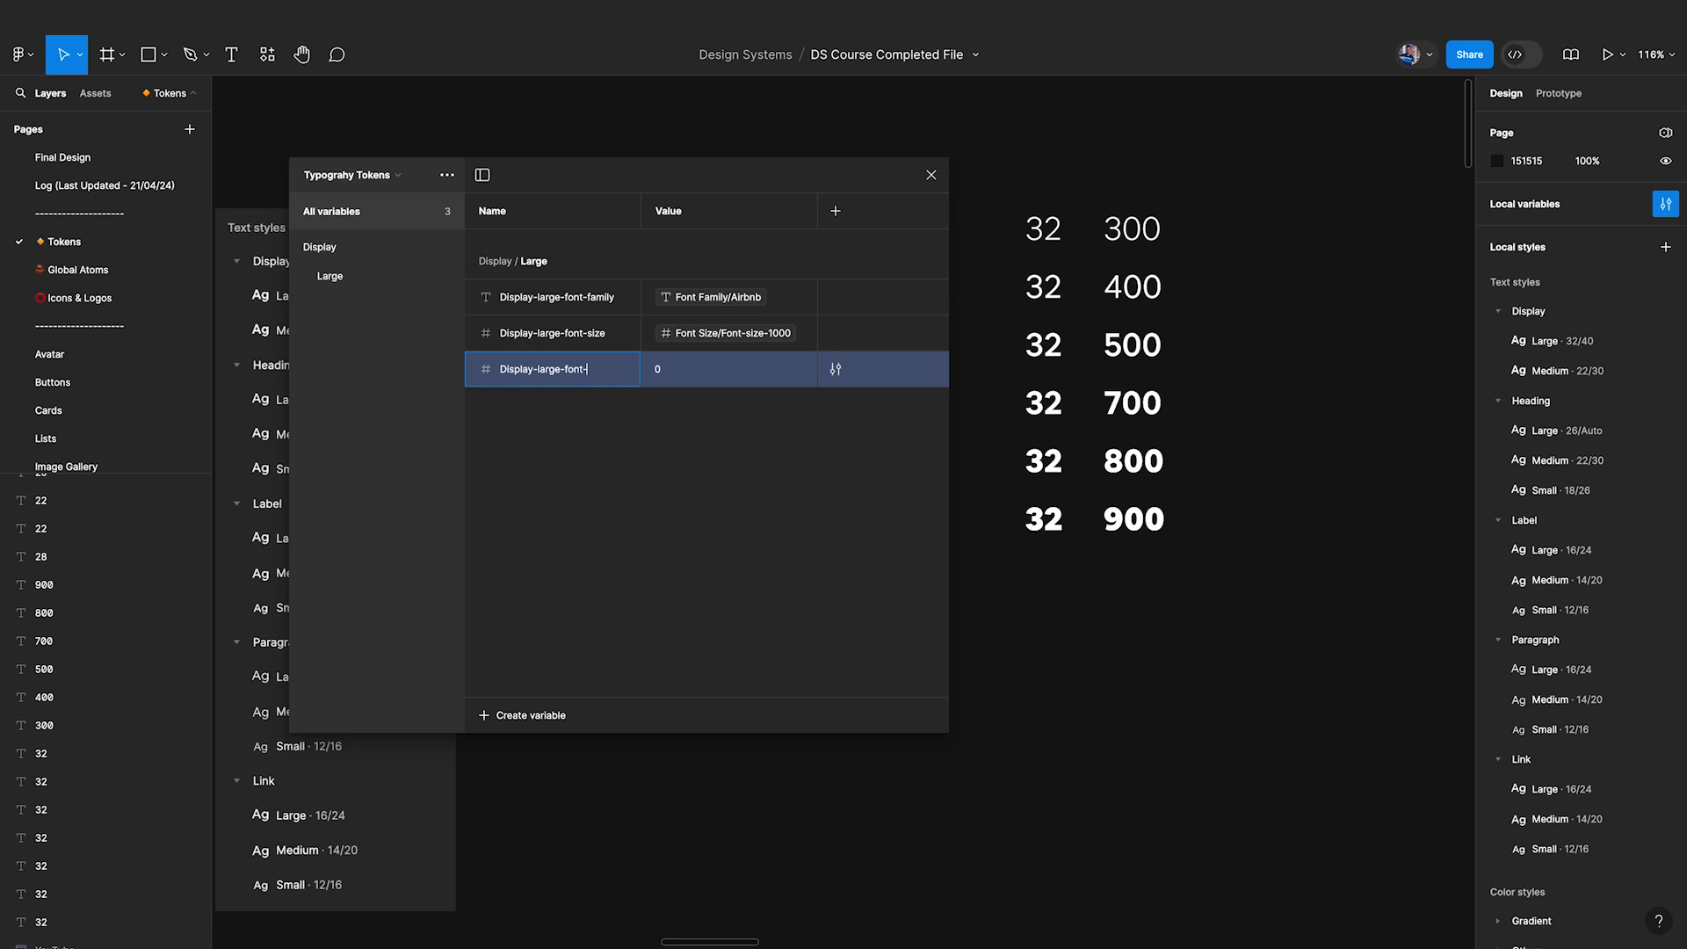
key("Return")
Examine the weight specified for Display-large in the Typography tokens documentation on the canvas.
scroll(983, 515, "left", 4)
scroll(983, 516, "down", 5)
scroll(1103, 603, "down", 3)
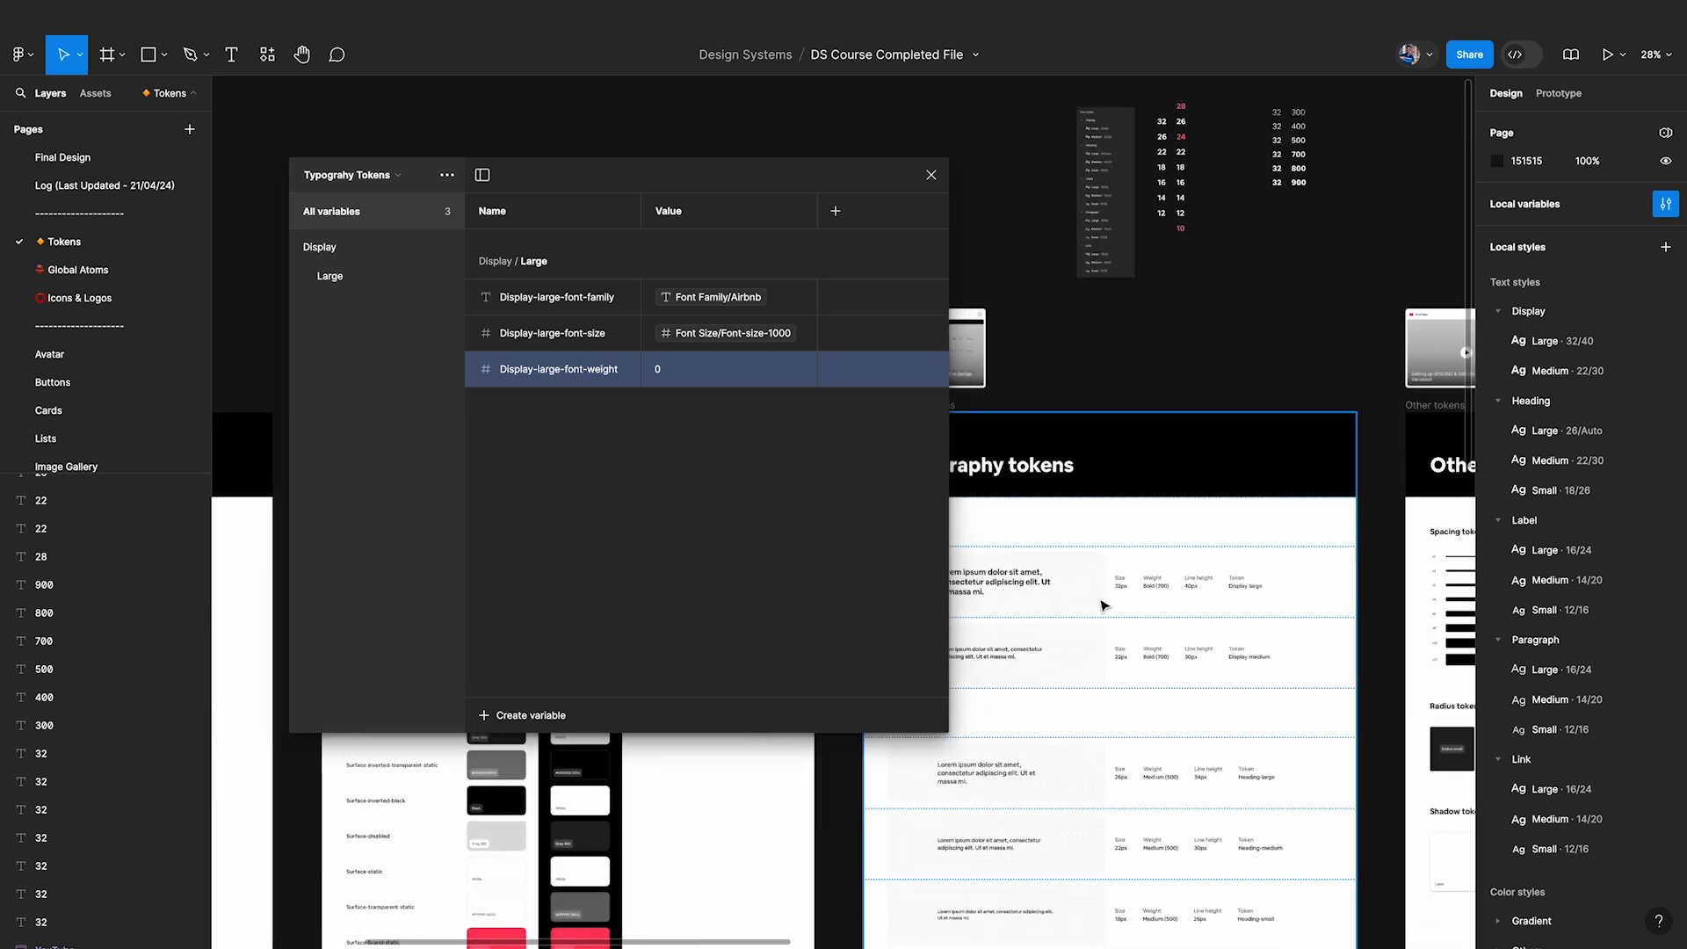
scroll(1112, 620, "up", 3)
scroll(1112, 620, "right", 2)
scroll(1142, 571, "down", 1)
scroll(1149, 556, "down", 1)
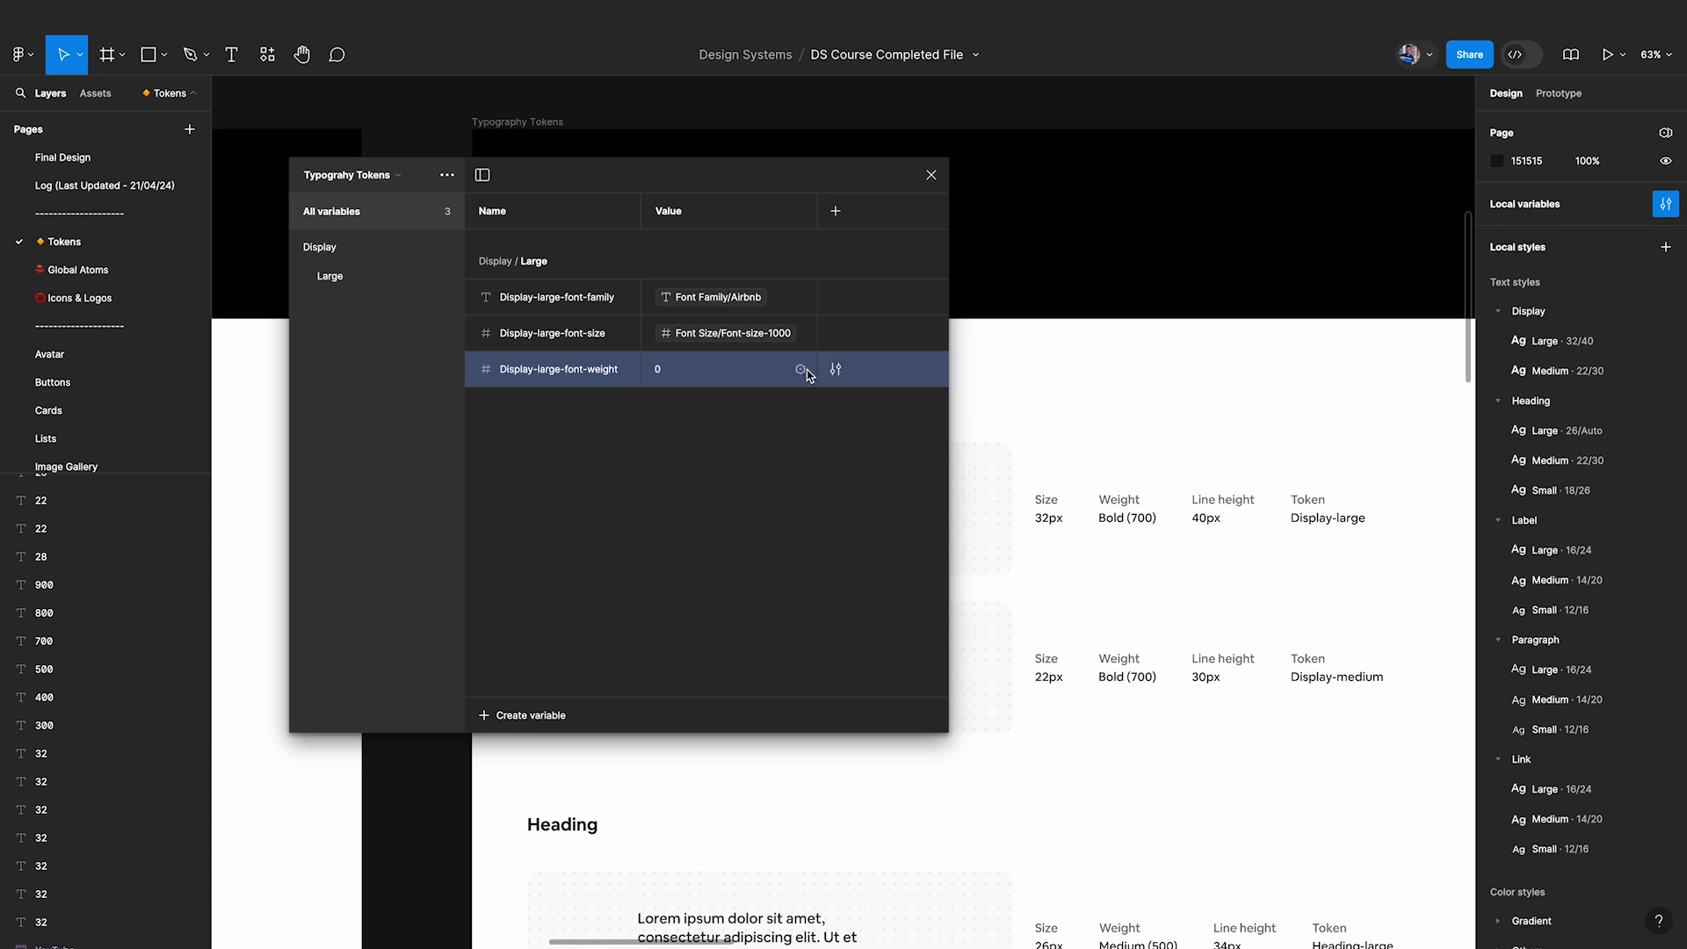
Alias Display-large-font-weight to the Bold variable from the Font Weight group.
left_click(799, 369)
scroll(734, 590, "down", 3)
type("700")
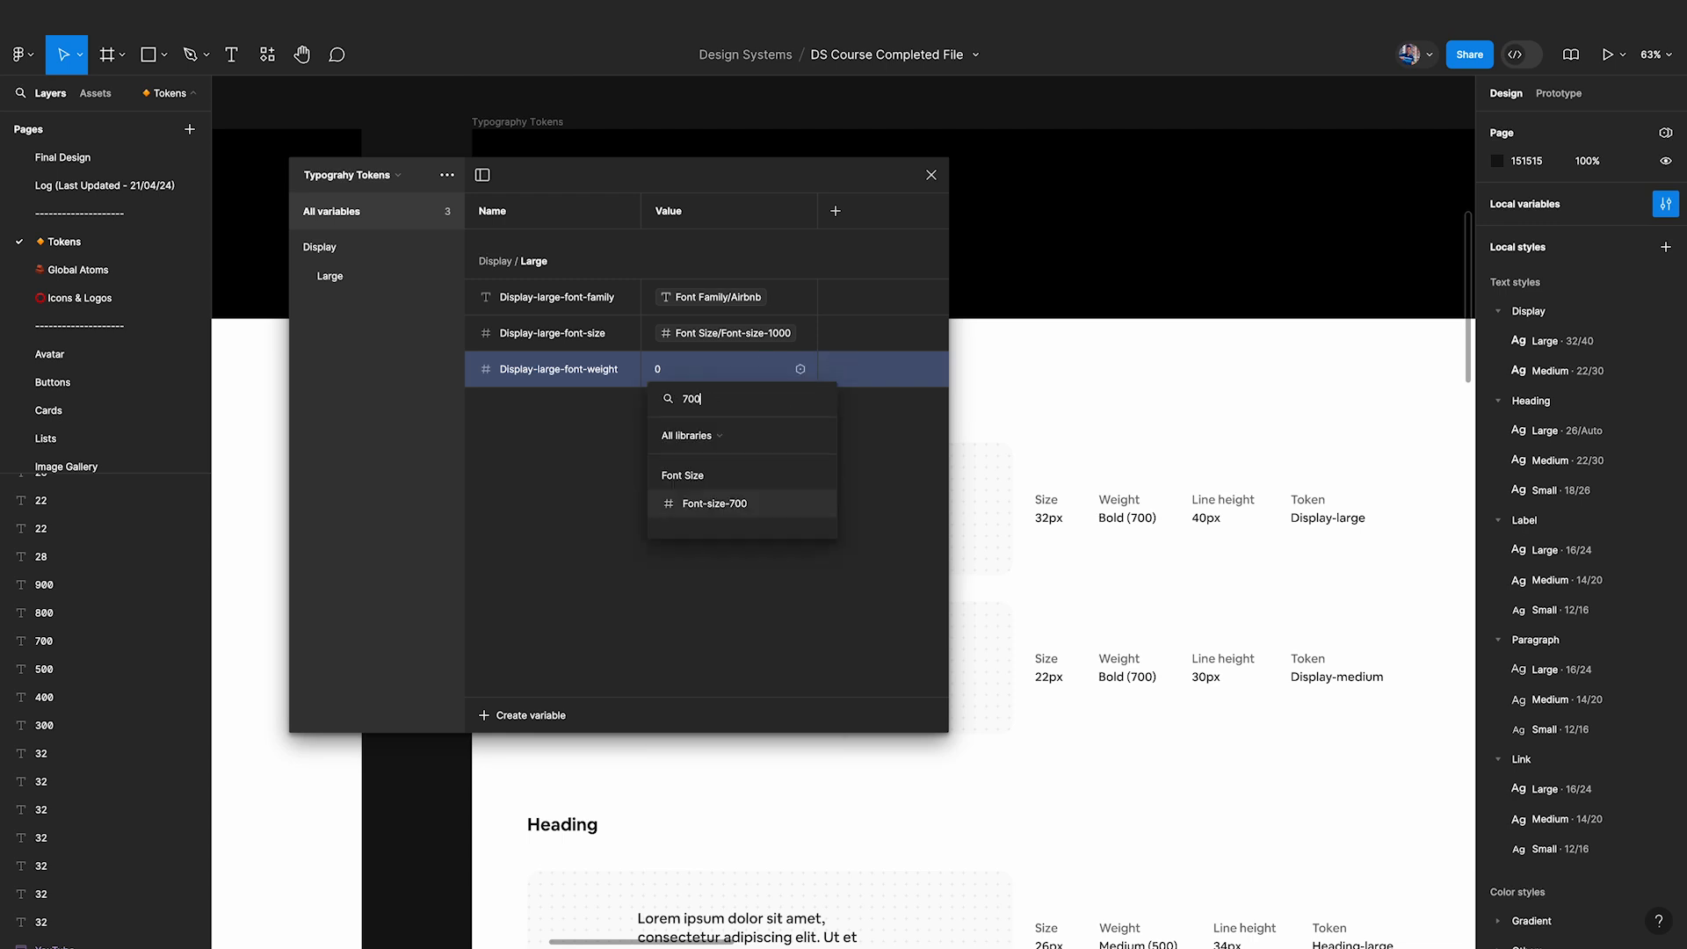
key("BackSpace")
key("BackSpace")
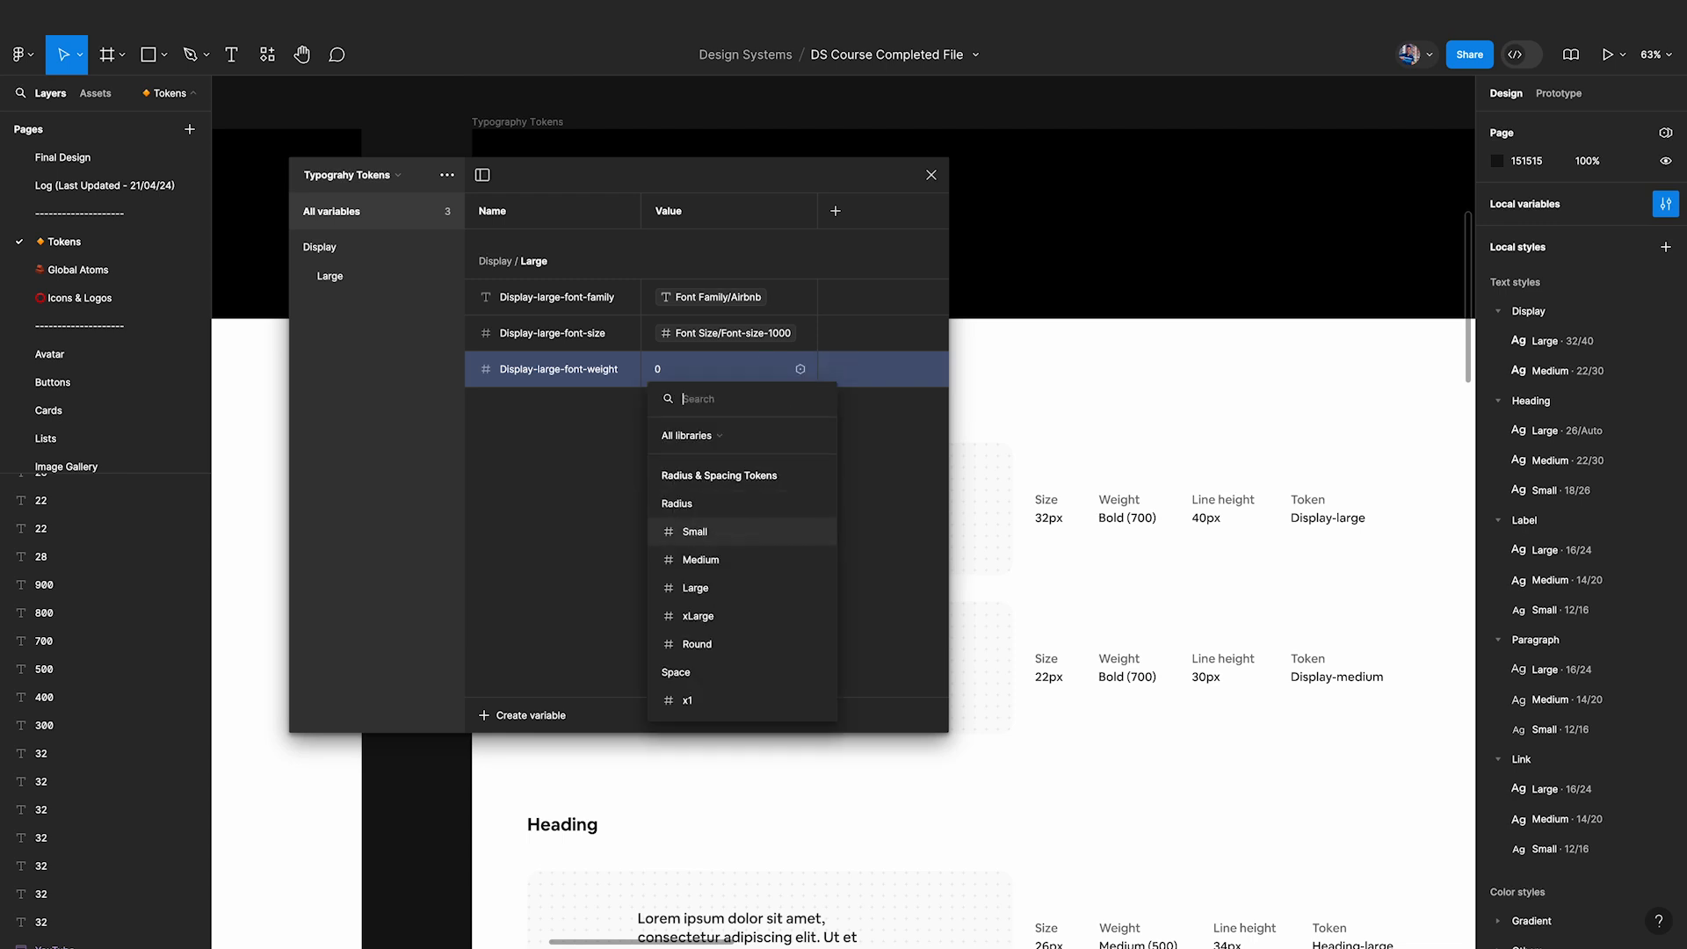
scroll(716, 552, "down", 3)
scroll(715, 552, "up", 1)
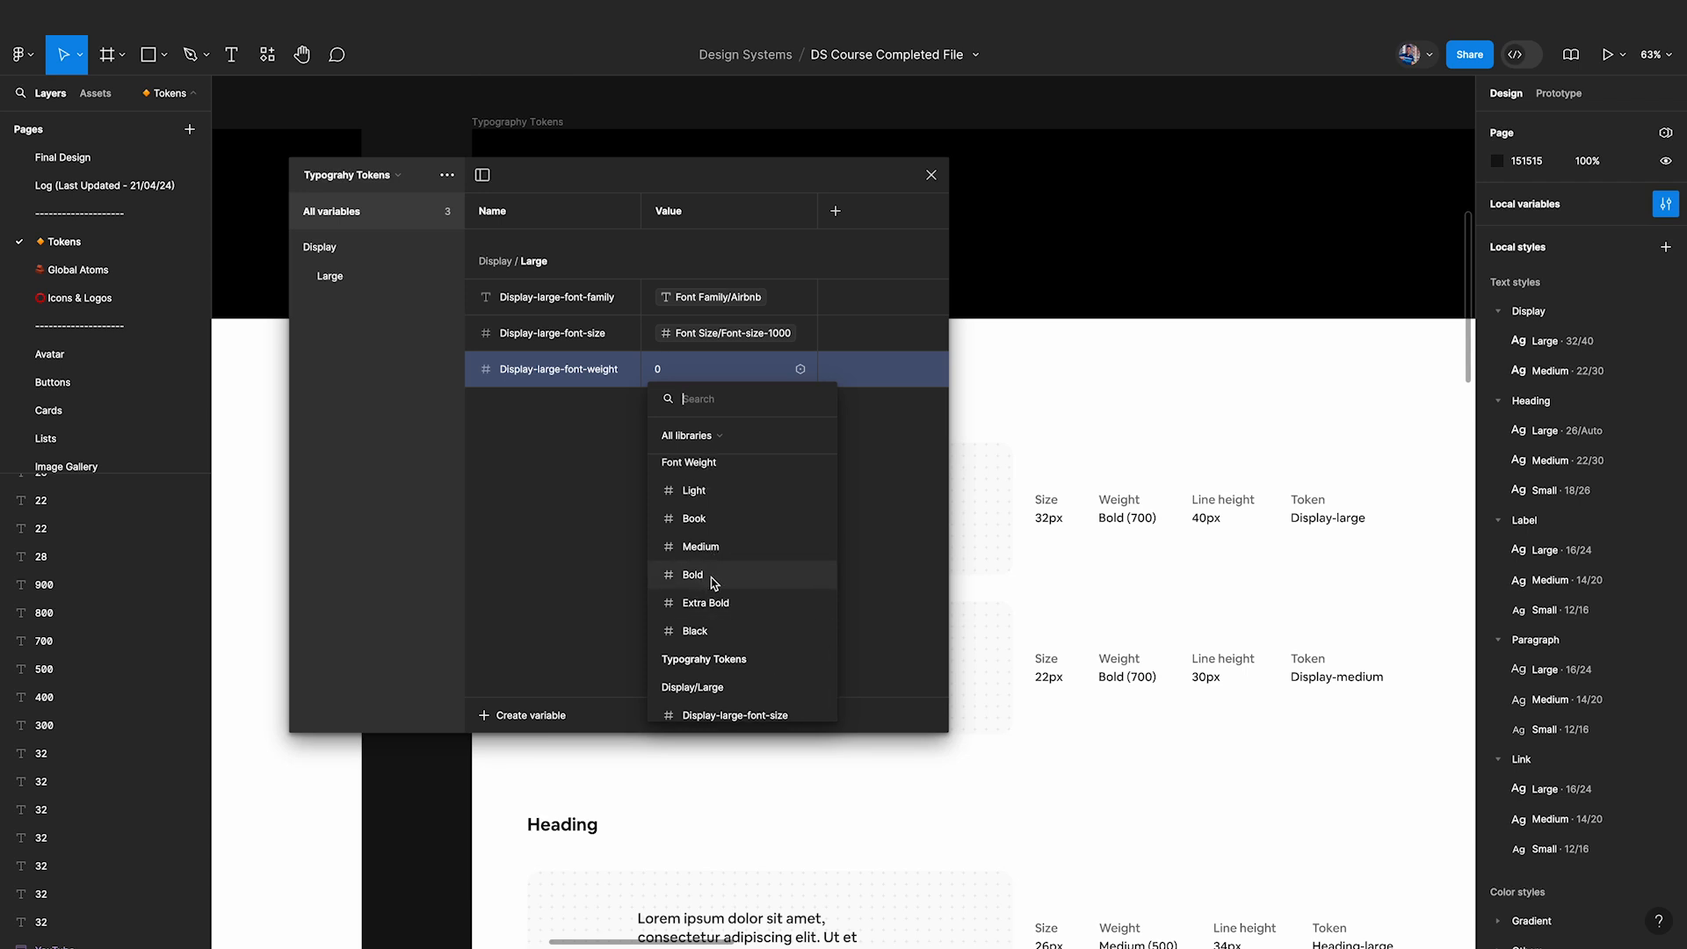
scroll(714, 581, "up", 1)
left_click(705, 592)
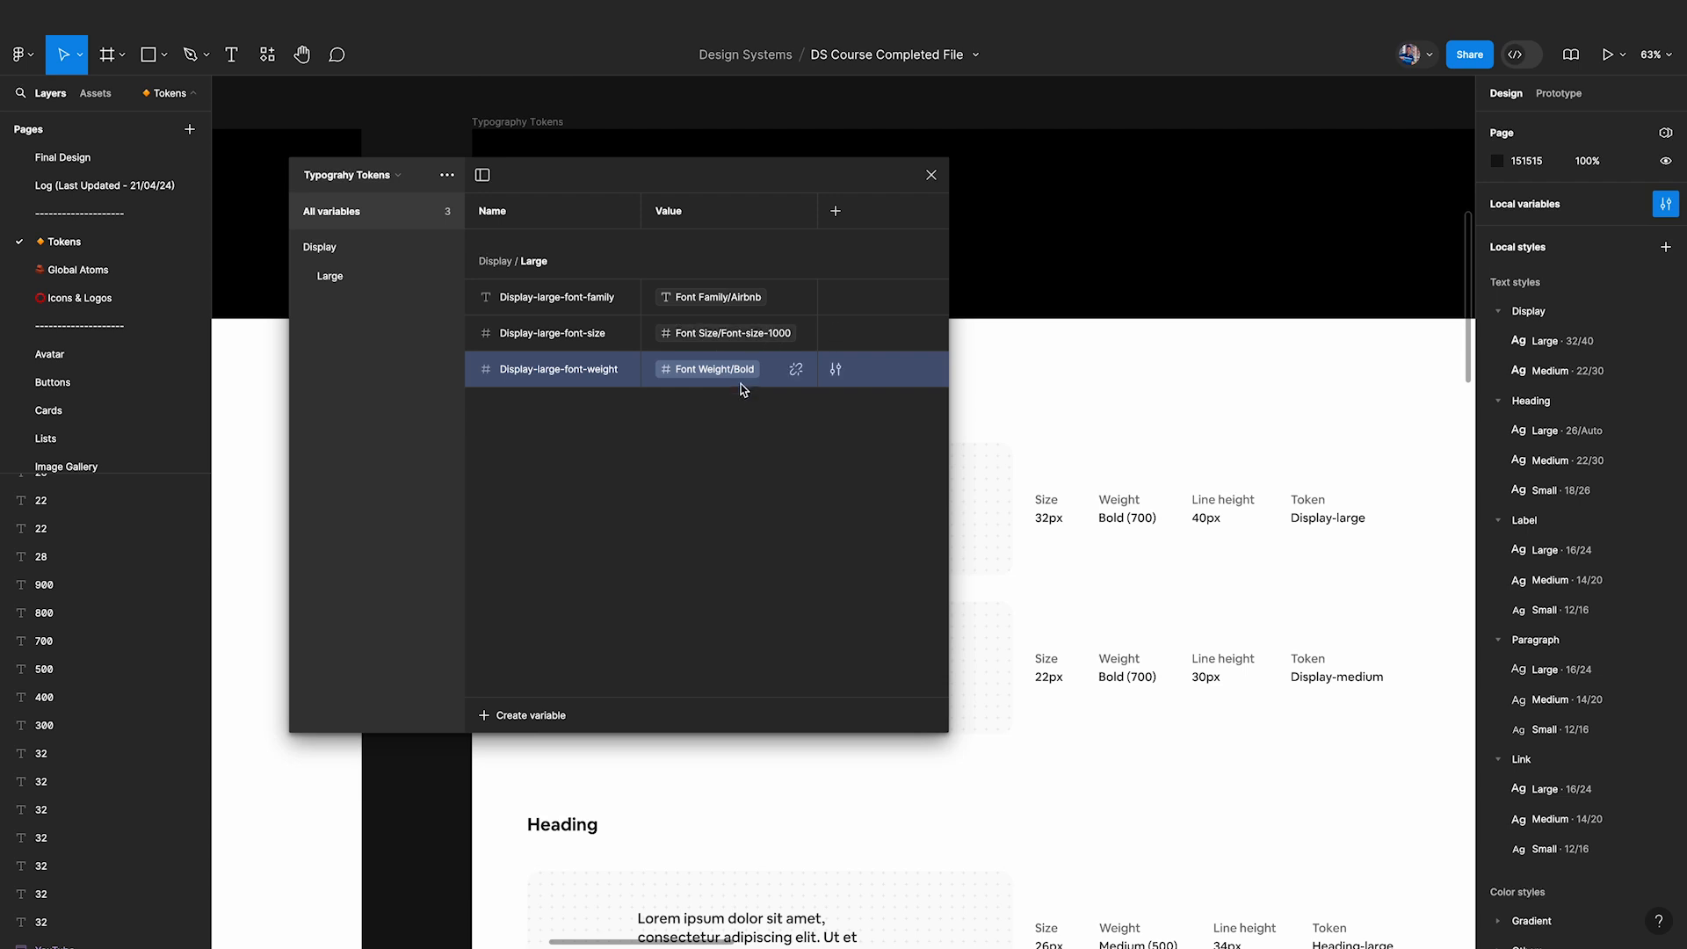
Open the Display Large text style for editing and move the variables window clear of the variable picker.
scroll(1052, 660, "down", 5)
left_click(1664, 341)
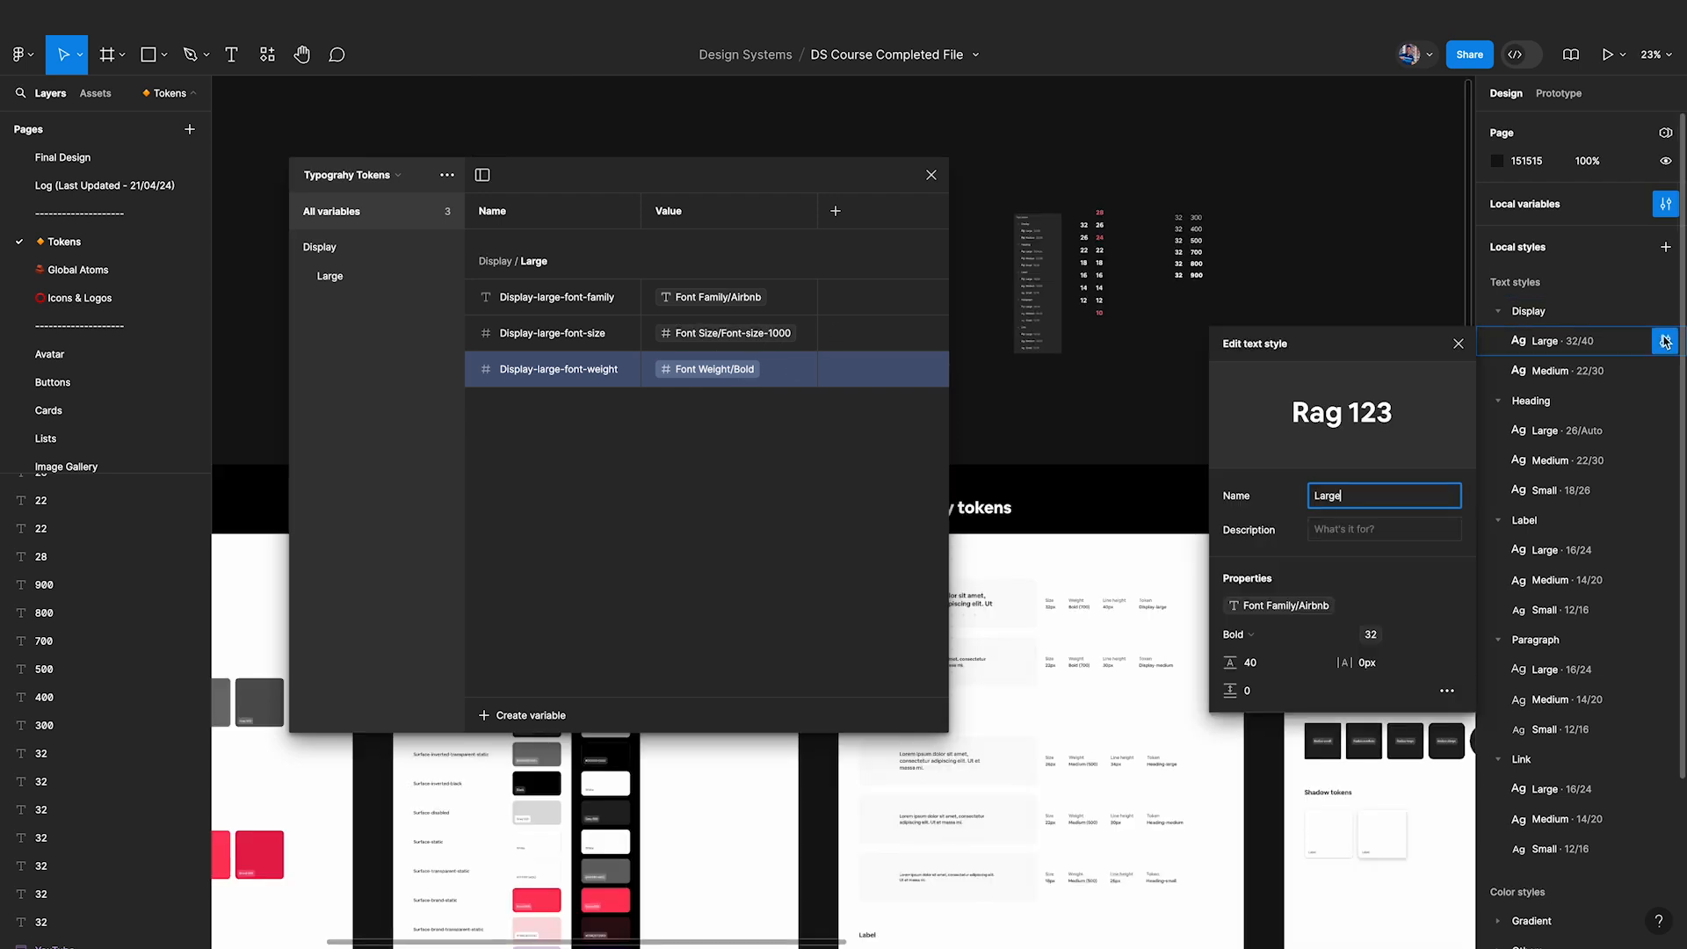
left_click(1188, 534)
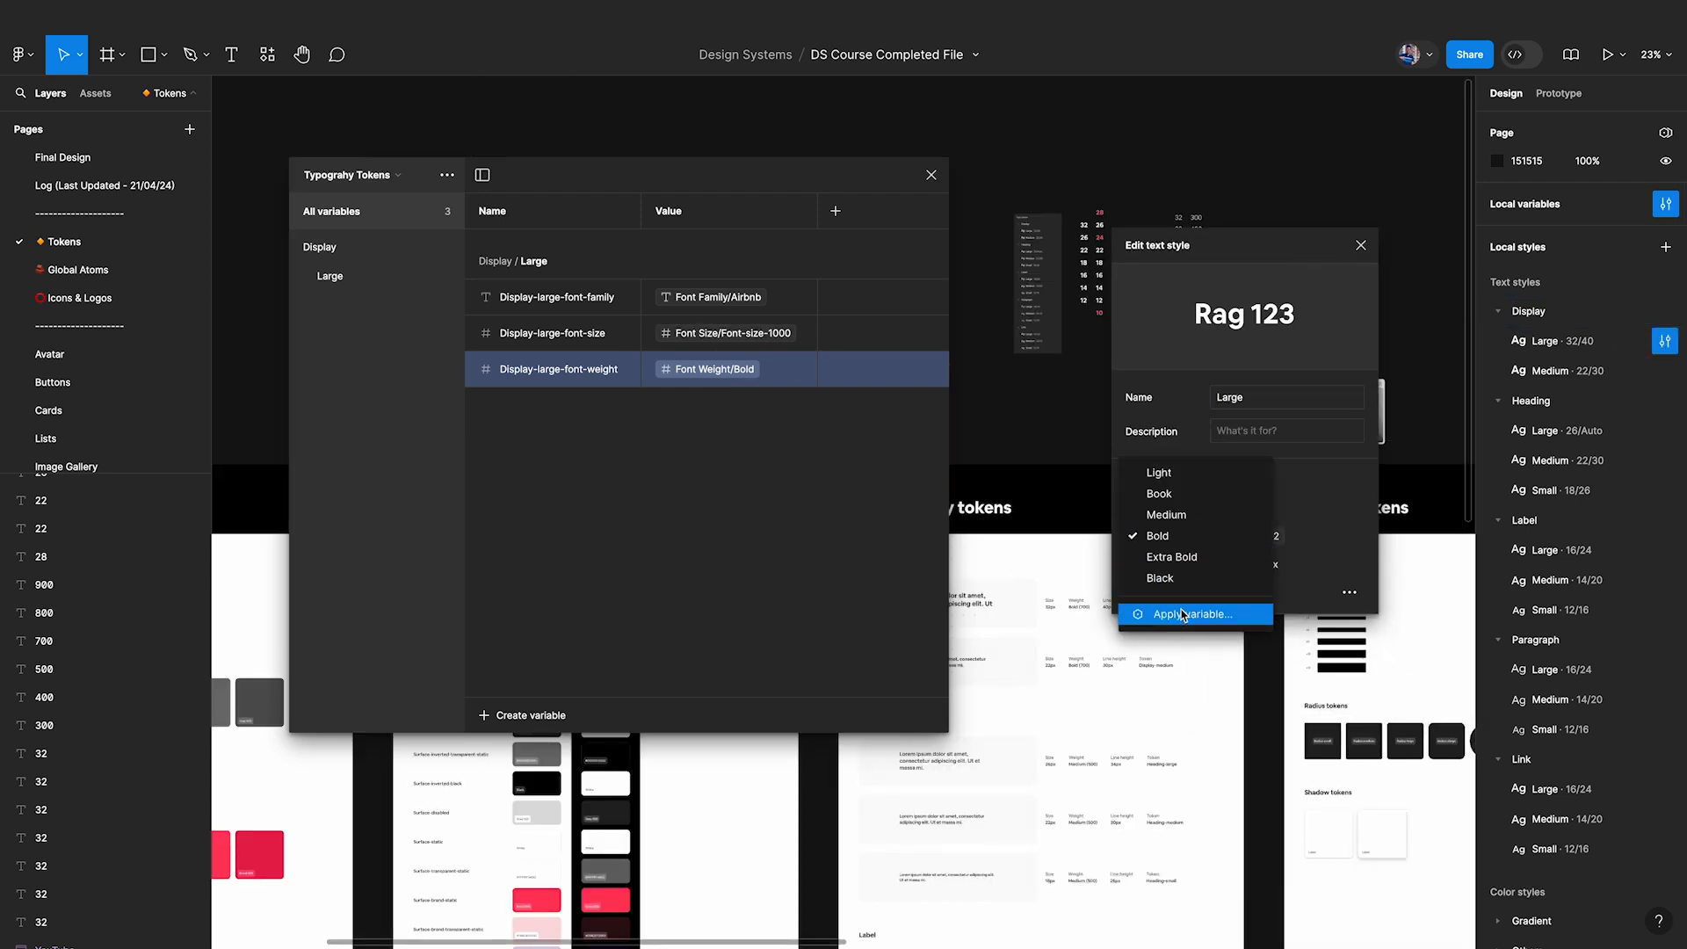
left_click(1180, 615)
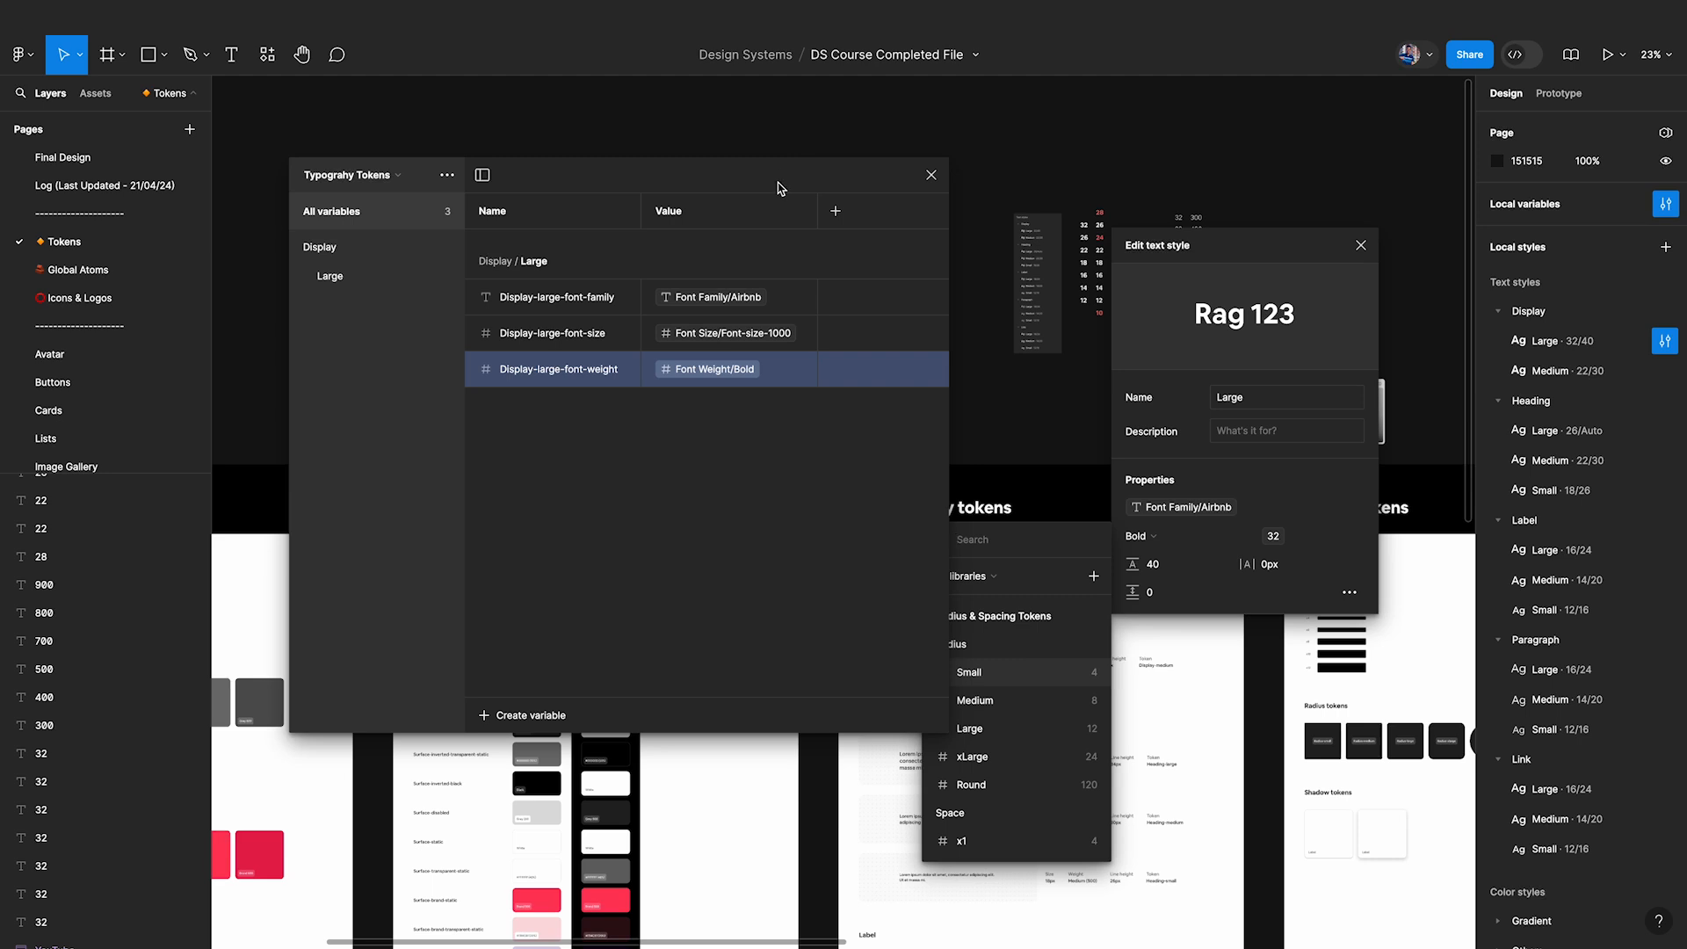
left_click_drag(777, 187, 703, 187)
Bind the Display Large text style's font weight to the Display-large-font-weight token.
left_click(1138, 536)
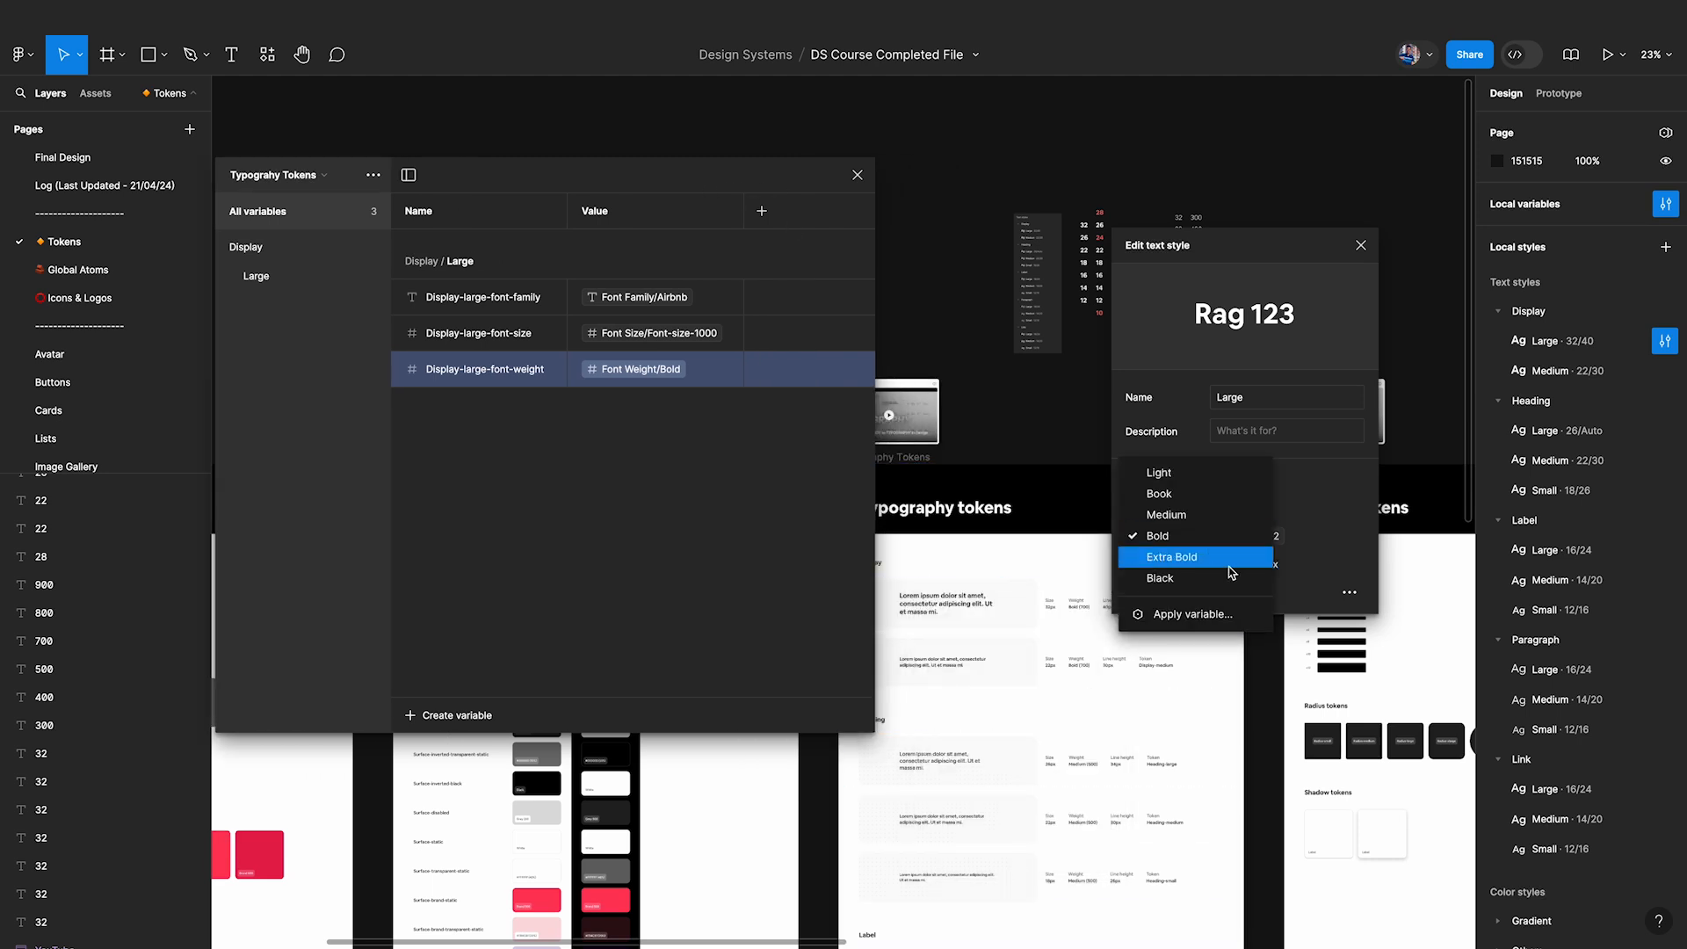
left_click(1179, 615)
type("bold")
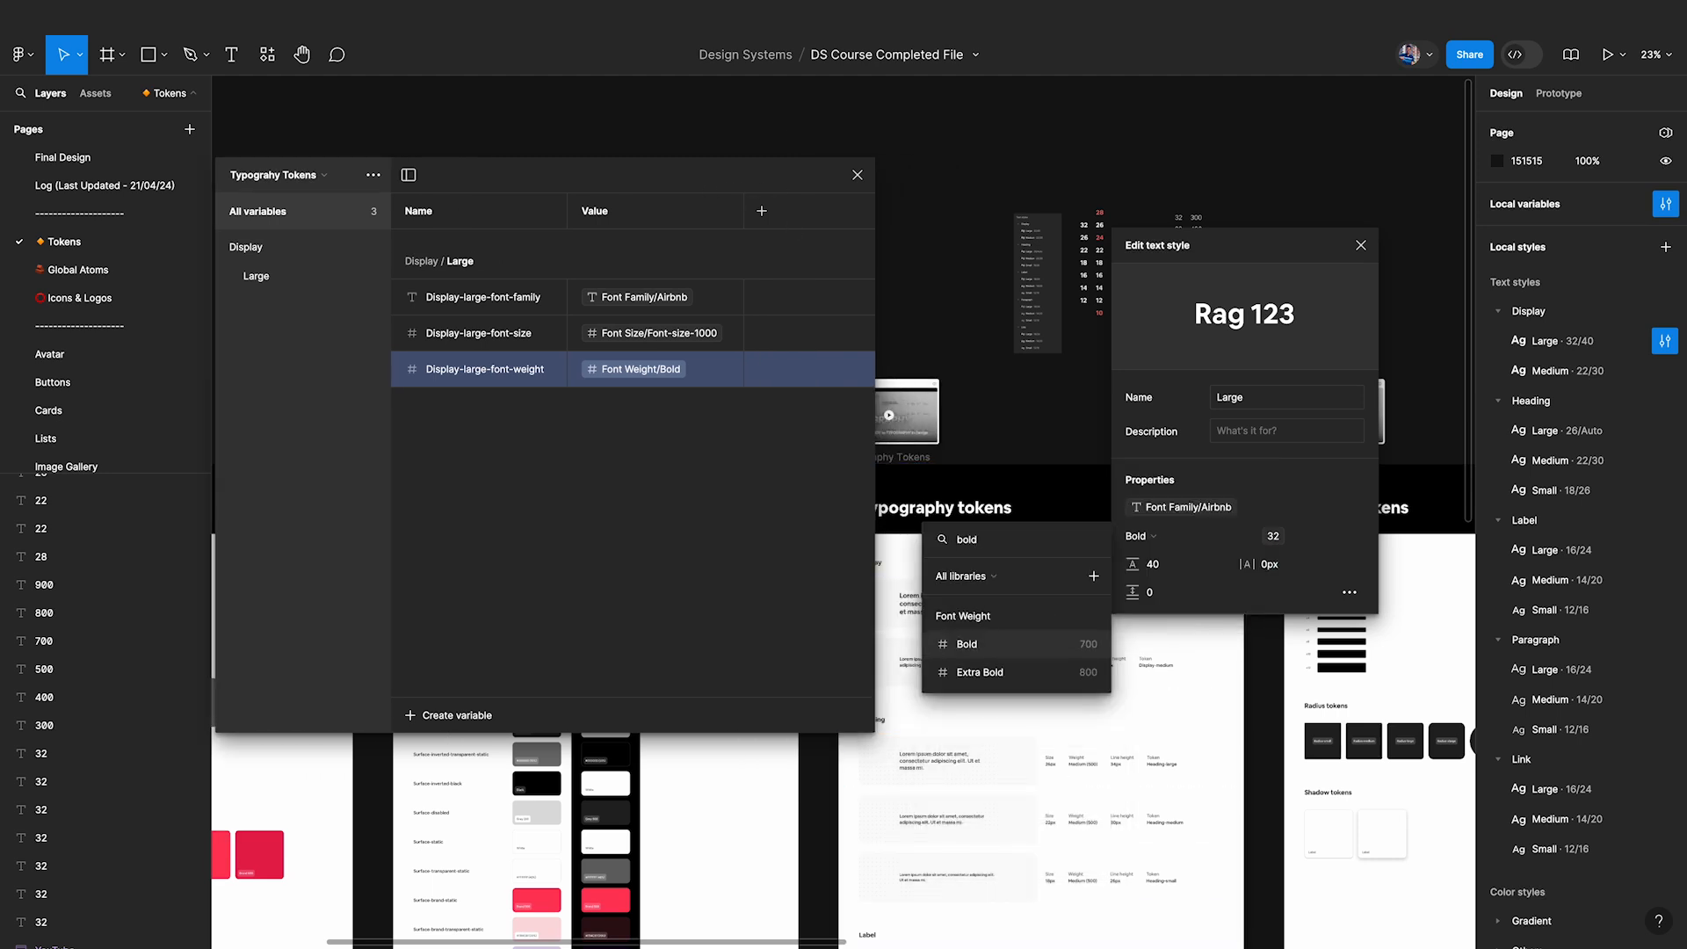
key("BackSpace")
key("BackSpace")
key("BackSpace")
key("BackSpace")
scroll(1072, 687, "down", 6)
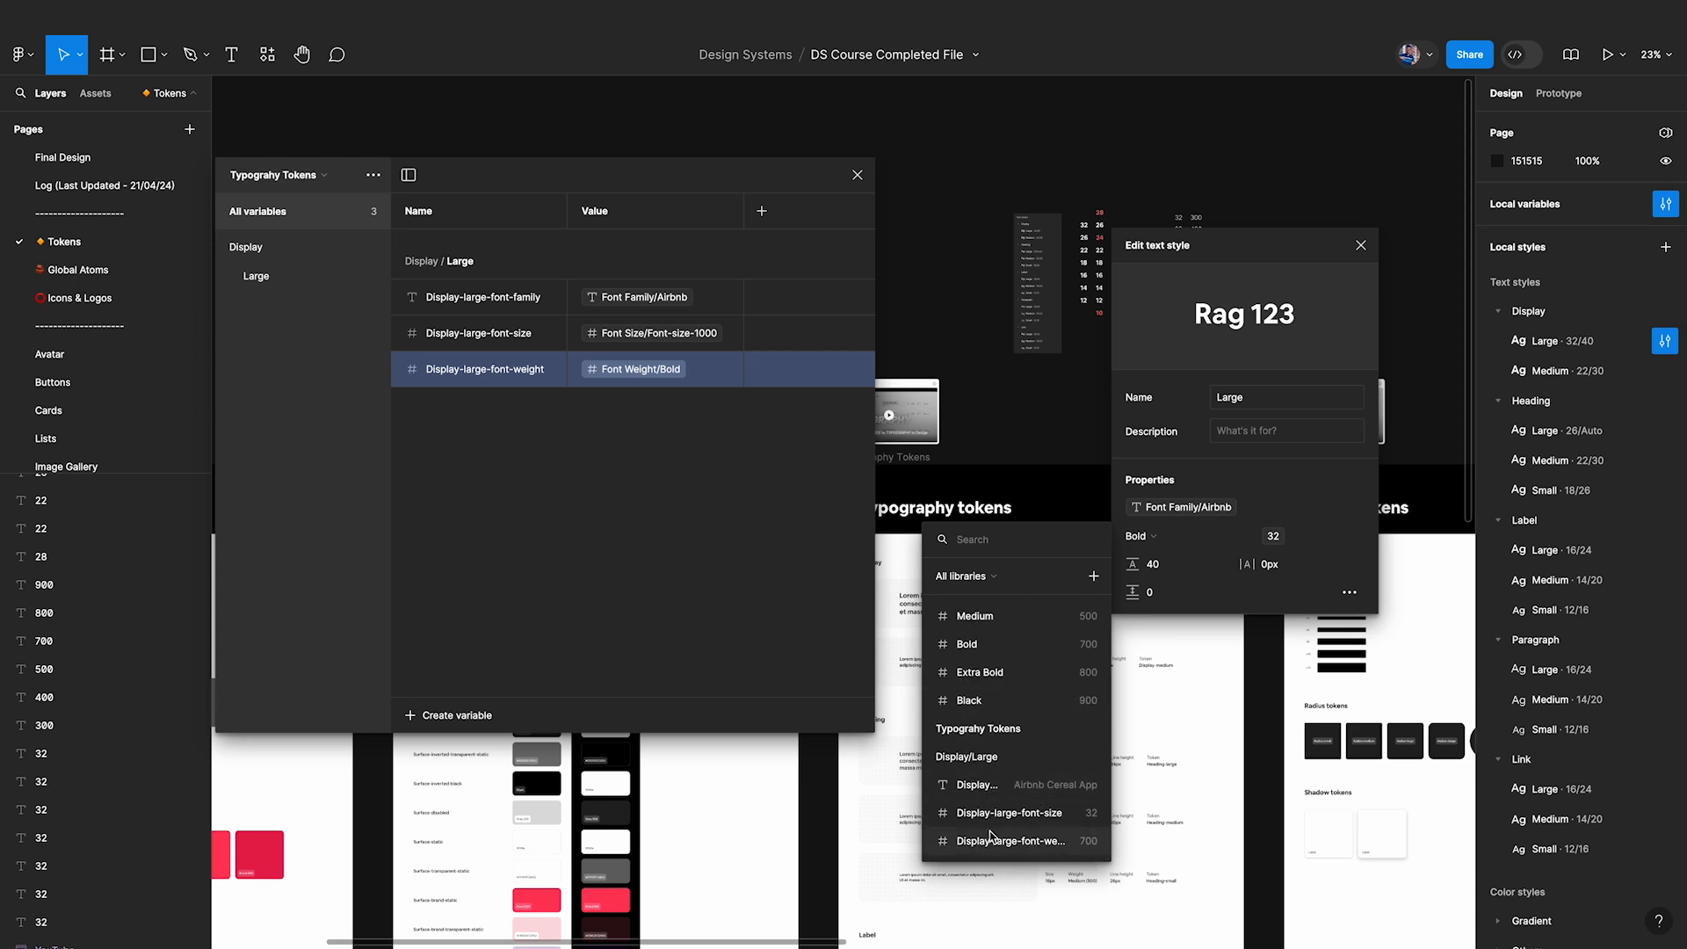
left_click(1060, 848)
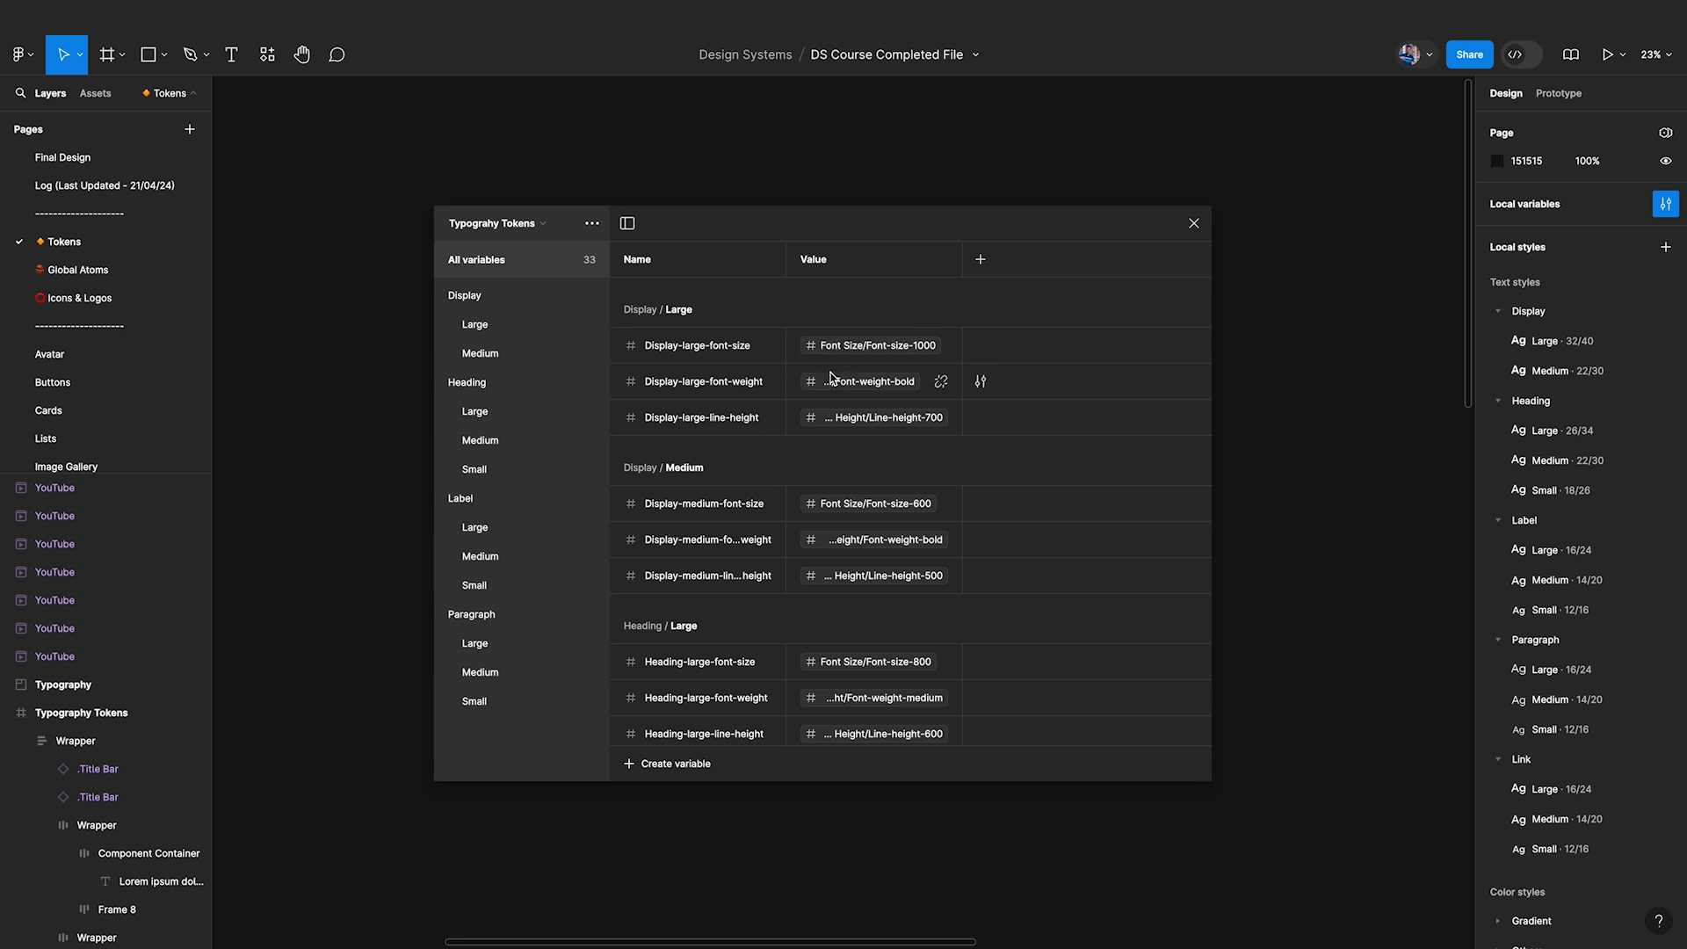
Switch to the Typography collection and review its font size, font weight and line height variables.
left_click(488, 225)
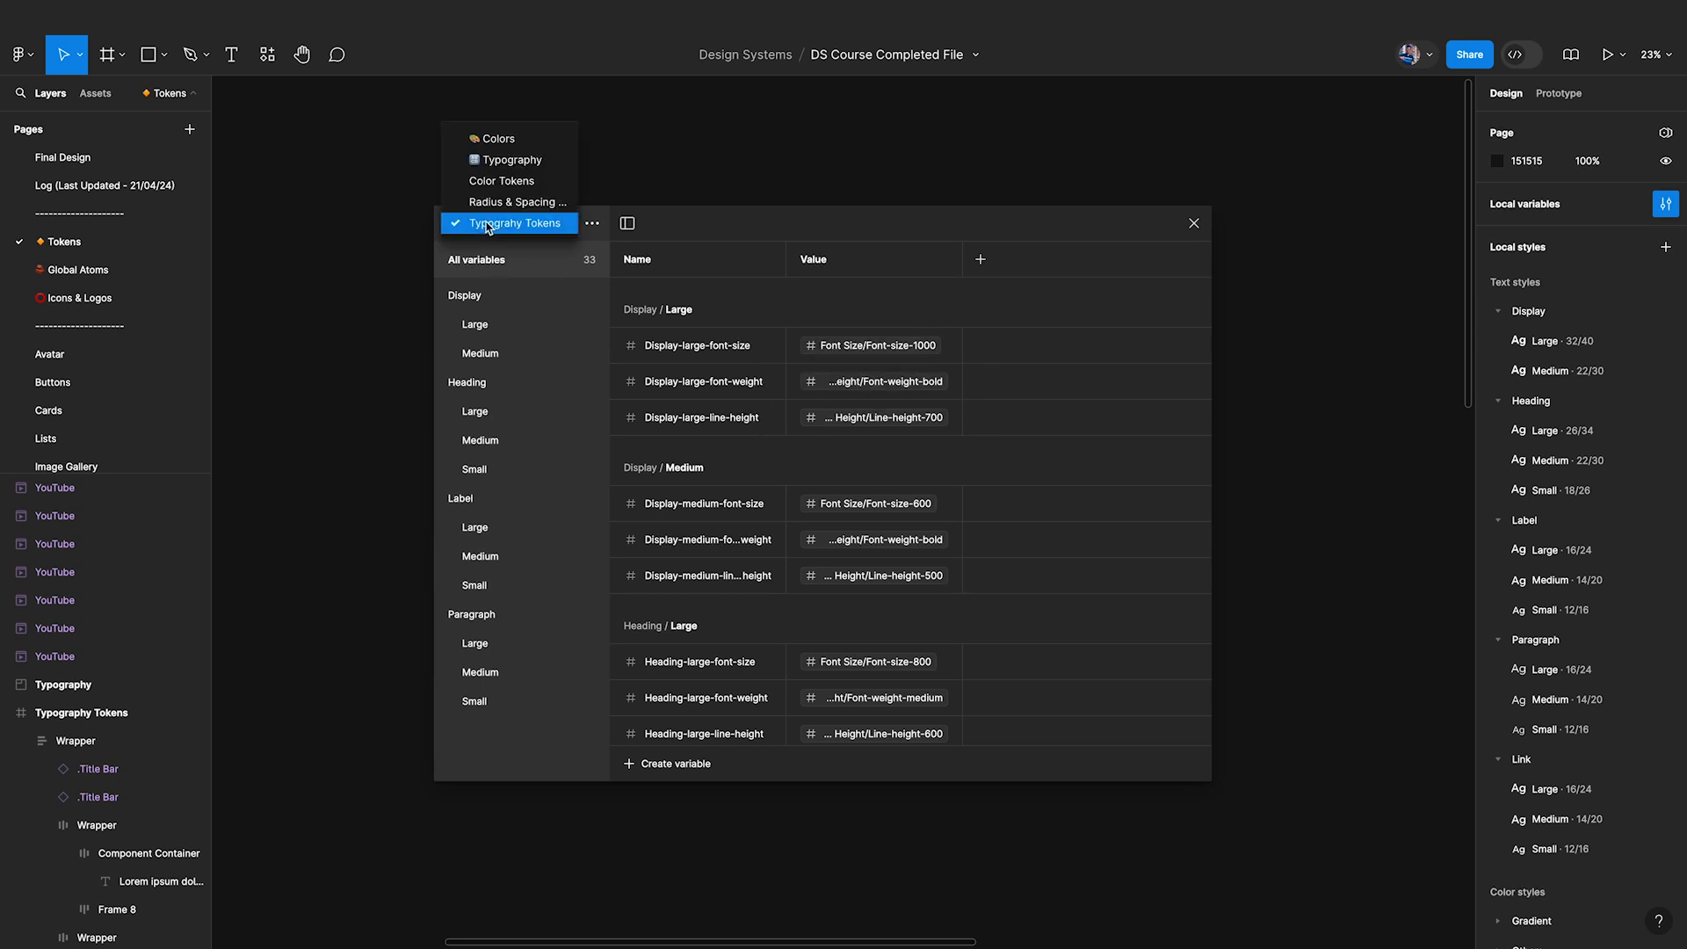
left_click(494, 160)
scroll(852, 555, "down", 3)
scroll(773, 606, "up", 2)
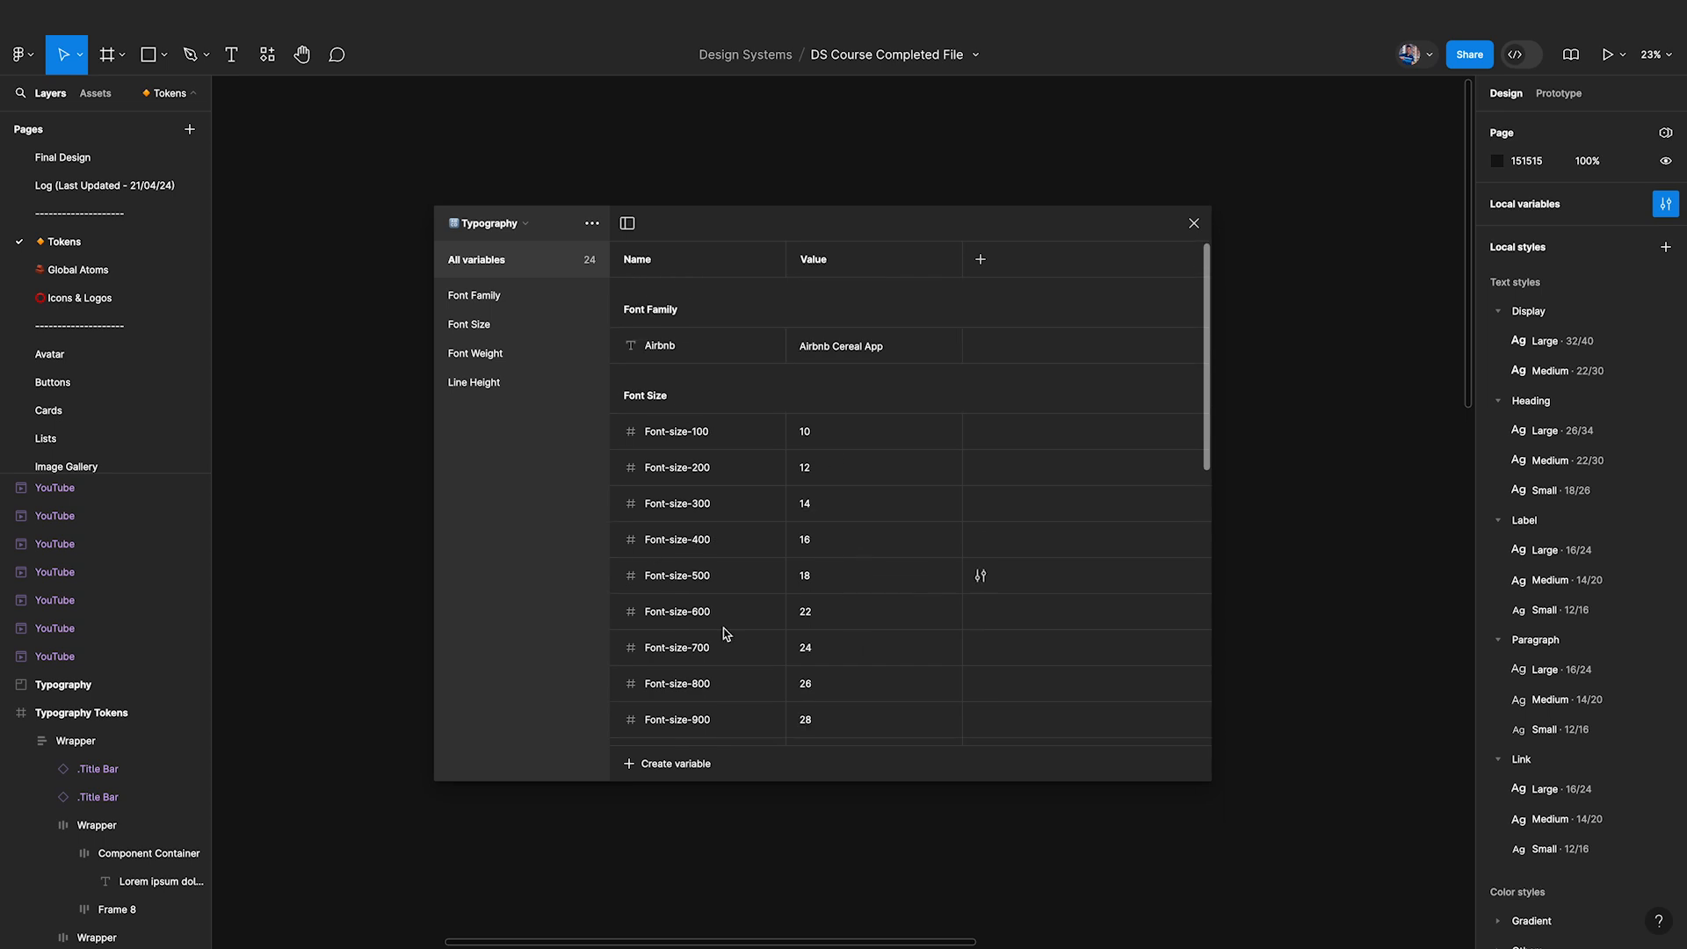
scroll(690, 597, "down", 5)
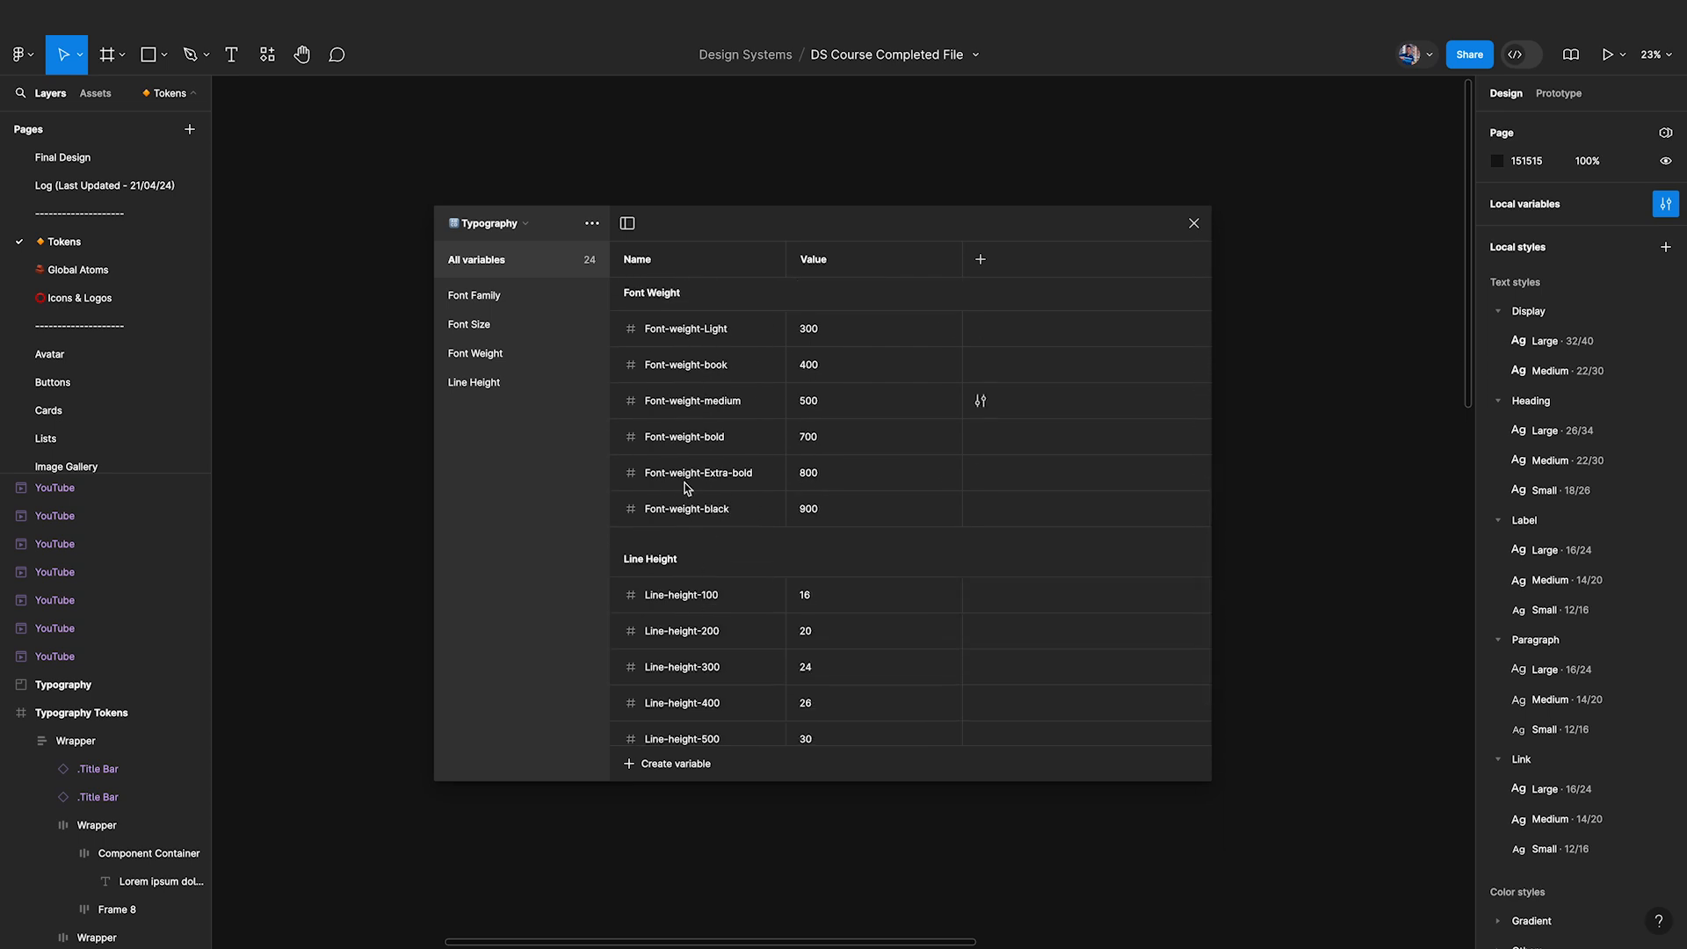
Rename the Font-weight-Extra-bold variable in the Font Weight group as Font-weight-extra-bold.
scroll(773, 397, "down", 2)
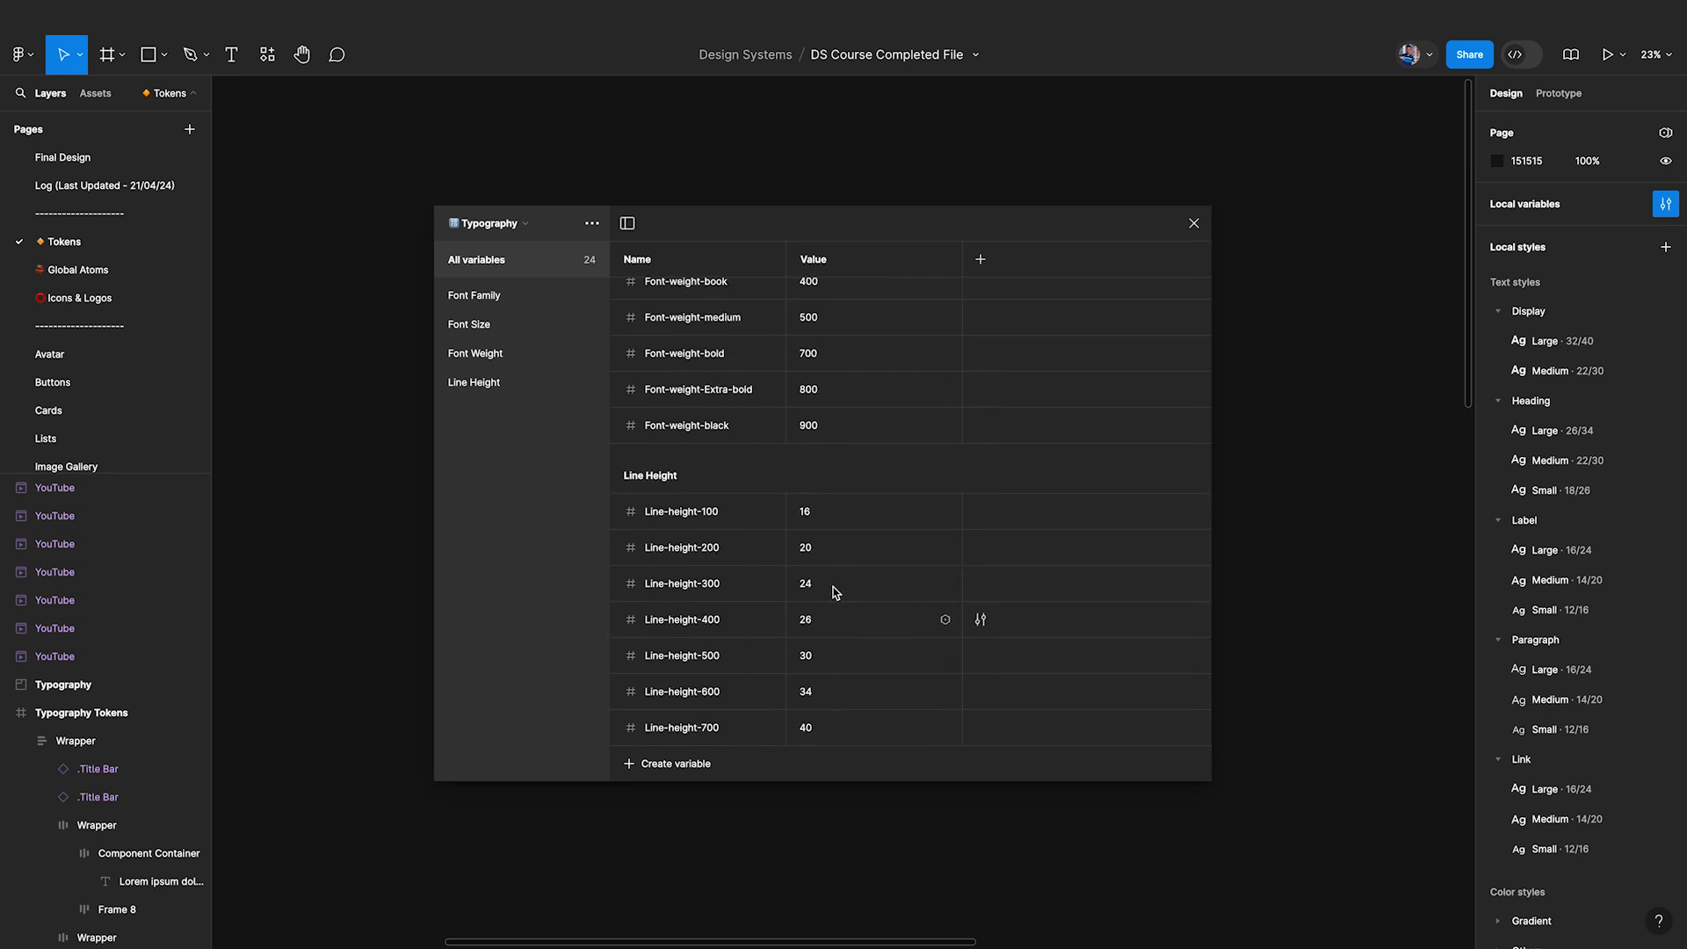
scroll(758, 577, "up", 1)
scroll(759, 577, "up", 1)
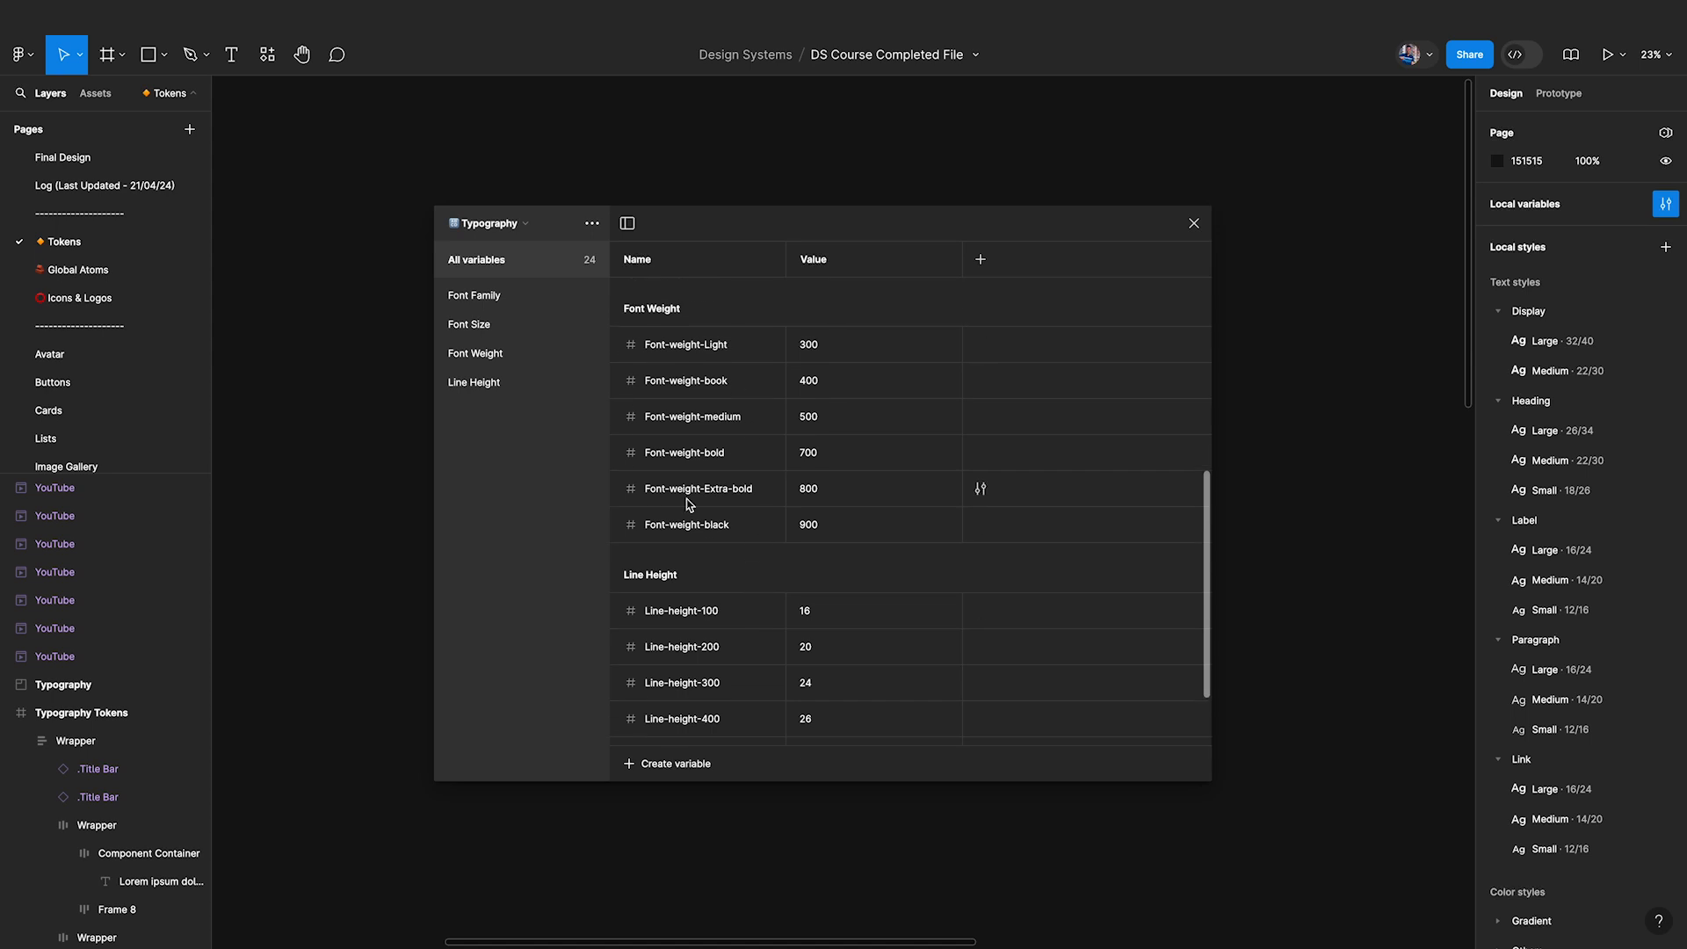
double_click(721, 491)
left_click(716, 491)
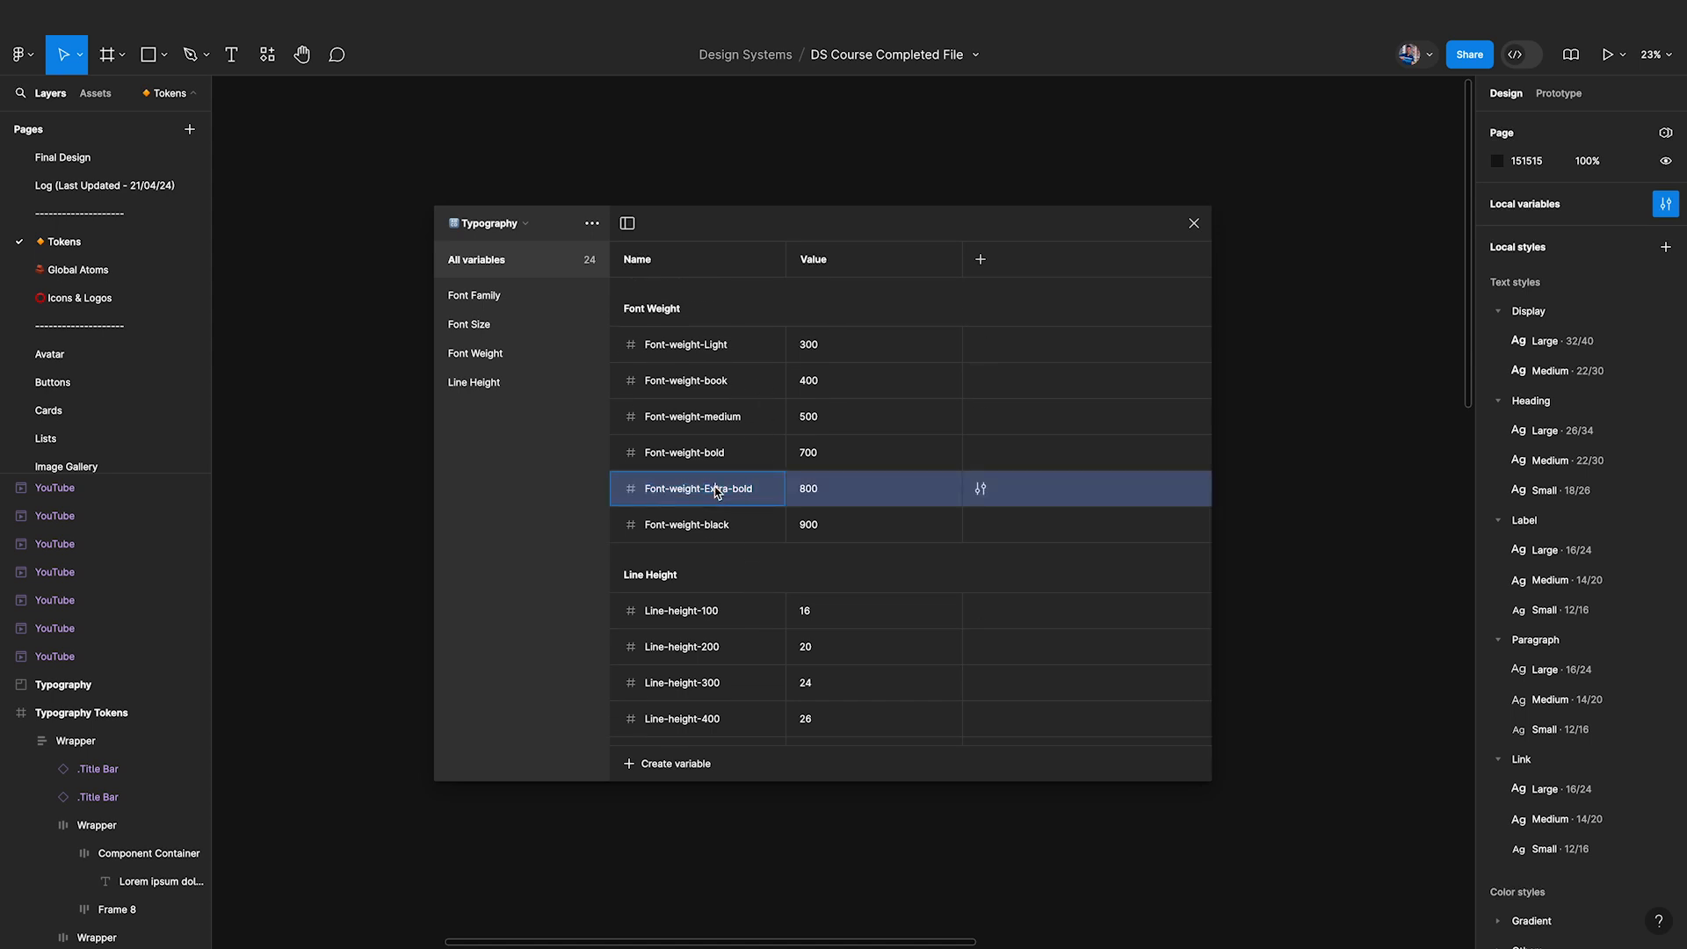
key("BackSpace")
type("e")
left_click(766, 536)
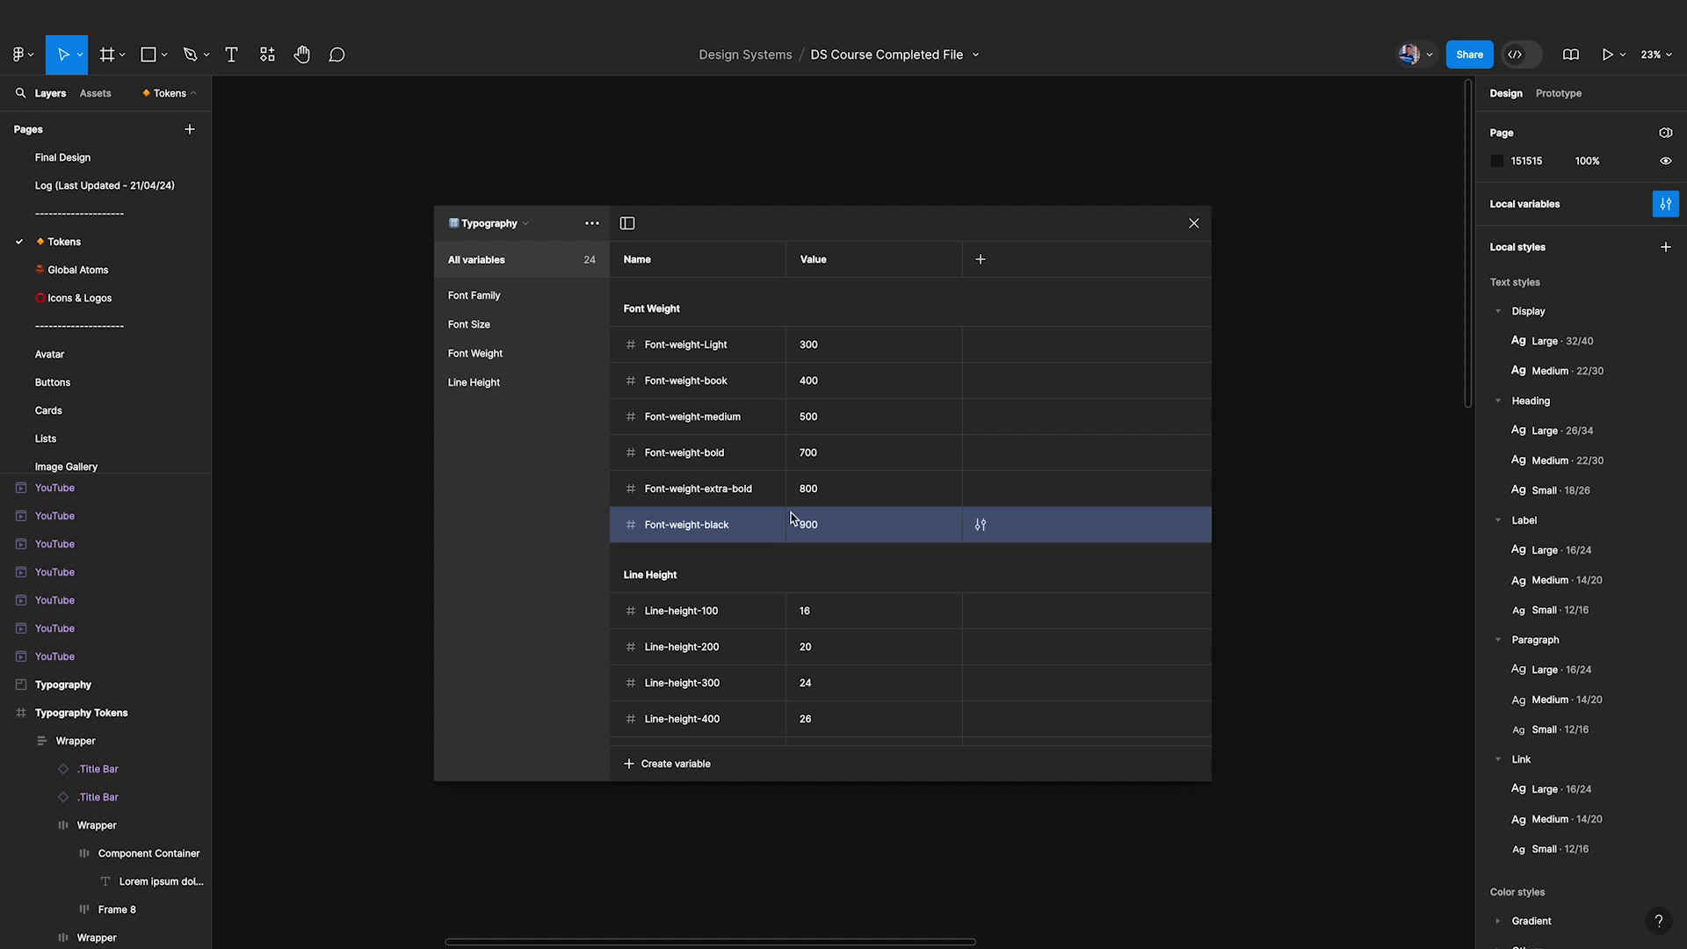
Switch to the Typograhy Tokens collection and review which variables the Display and Heading tokens alias.
scroll(802, 517, "down", 1)
scroll(802, 516, "up", 7)
left_click(490, 223)
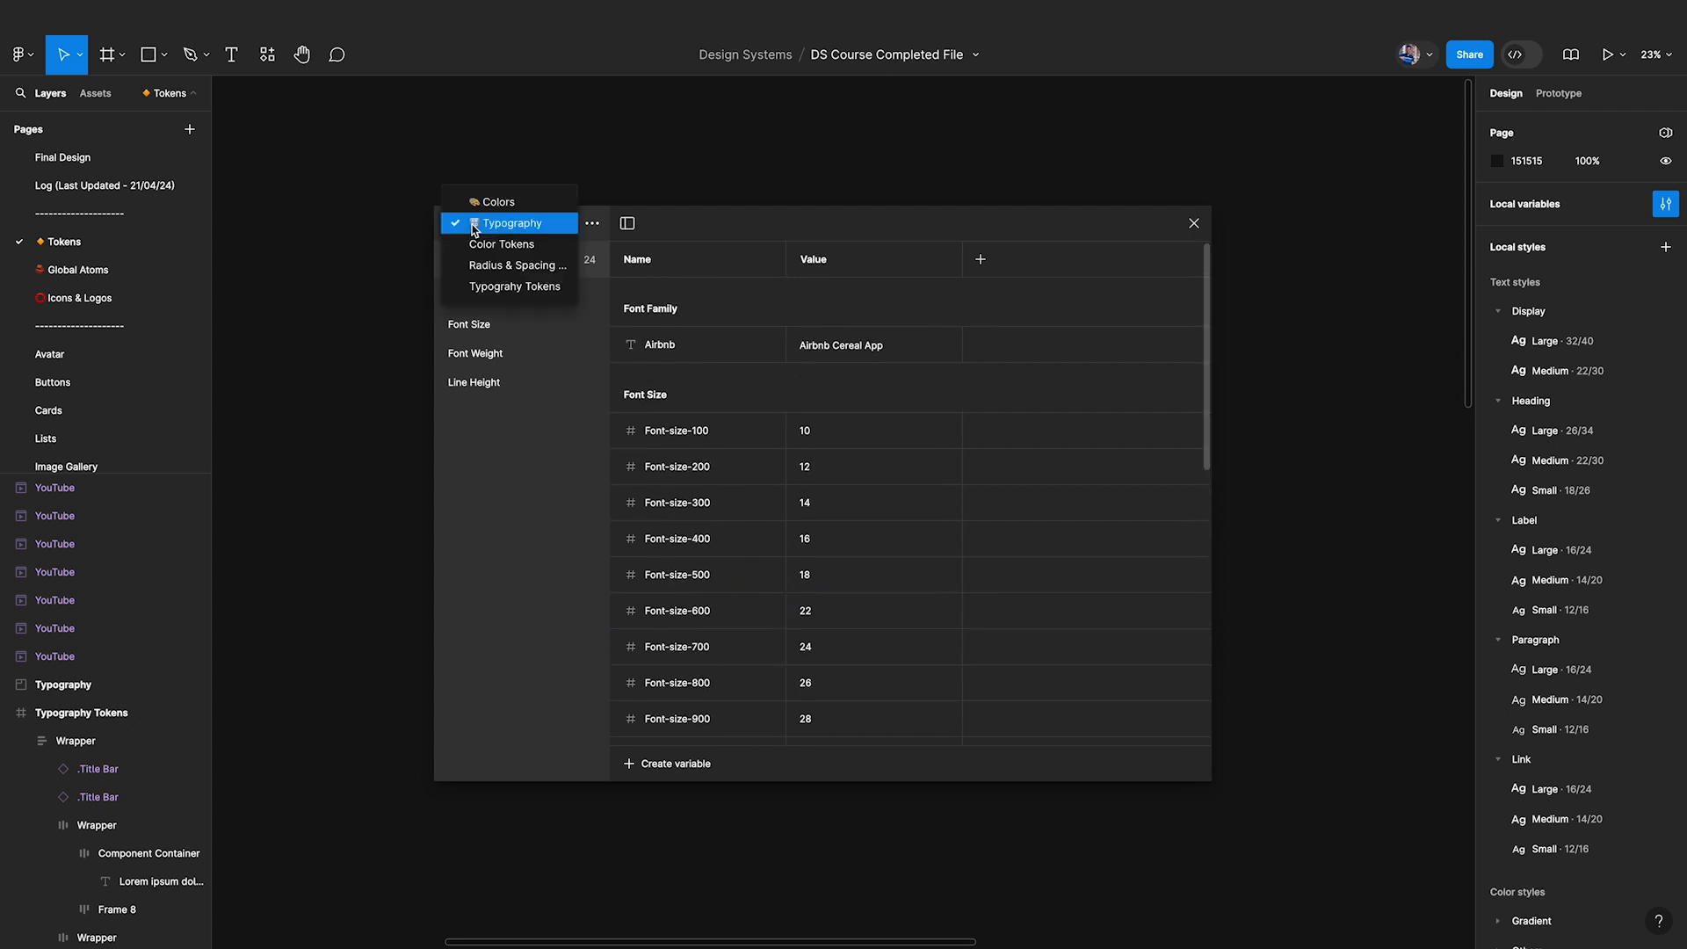
left_click(496, 279)
scroll(841, 544, "down", 2)
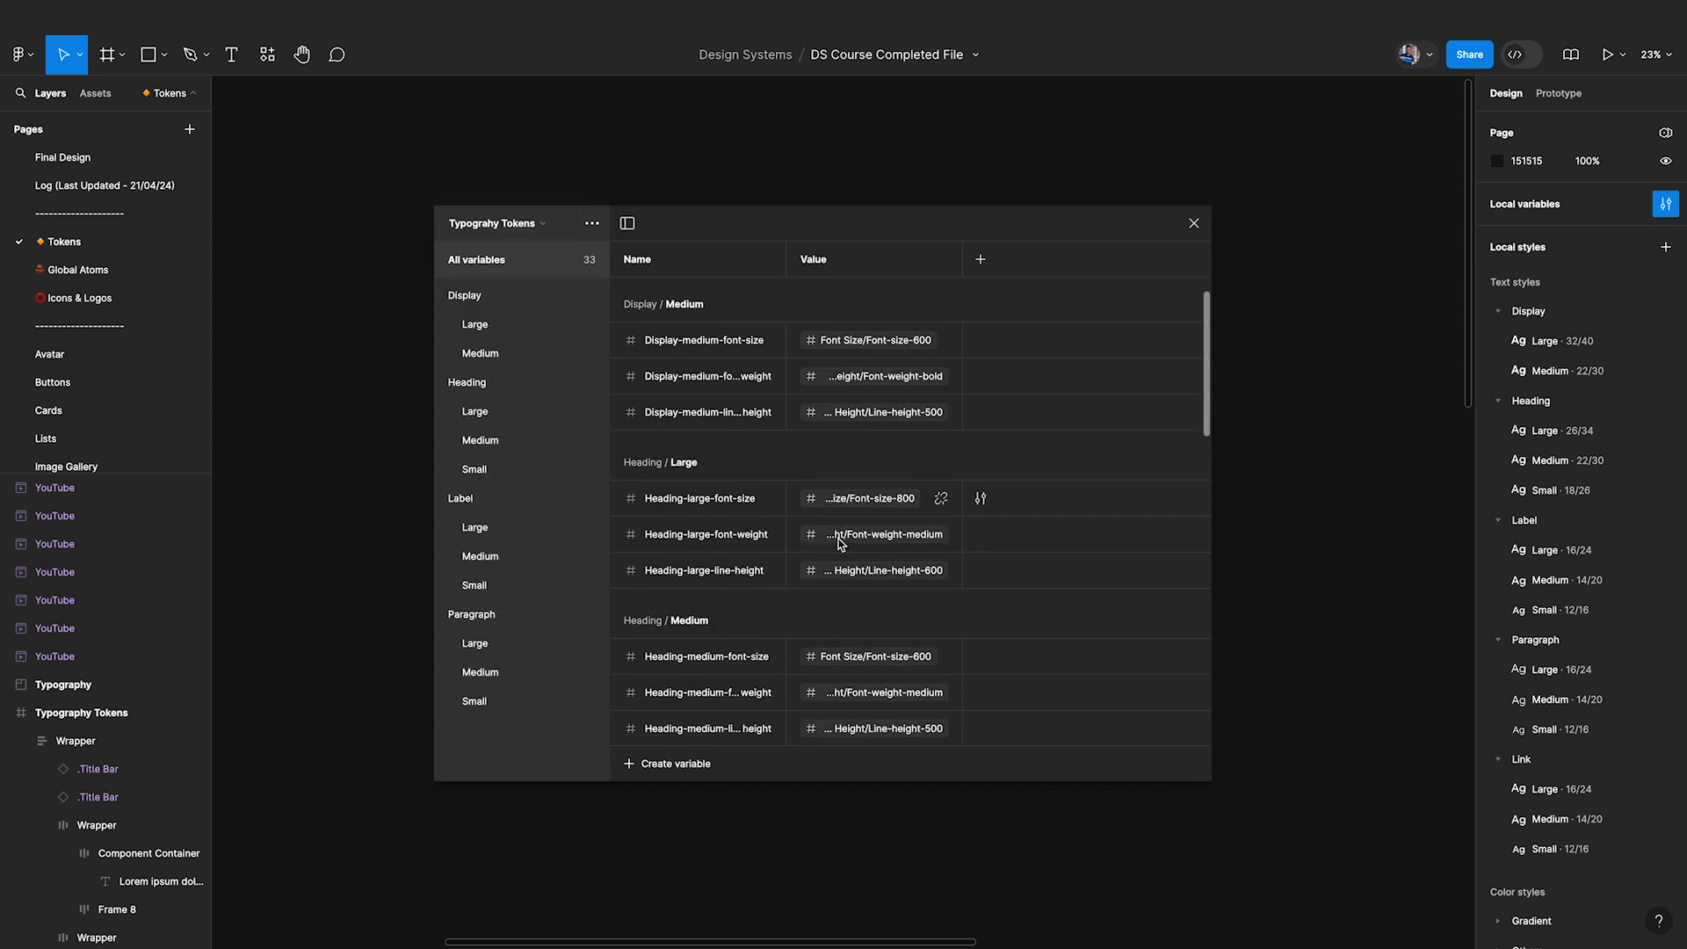
scroll(843, 538, "up", 2)
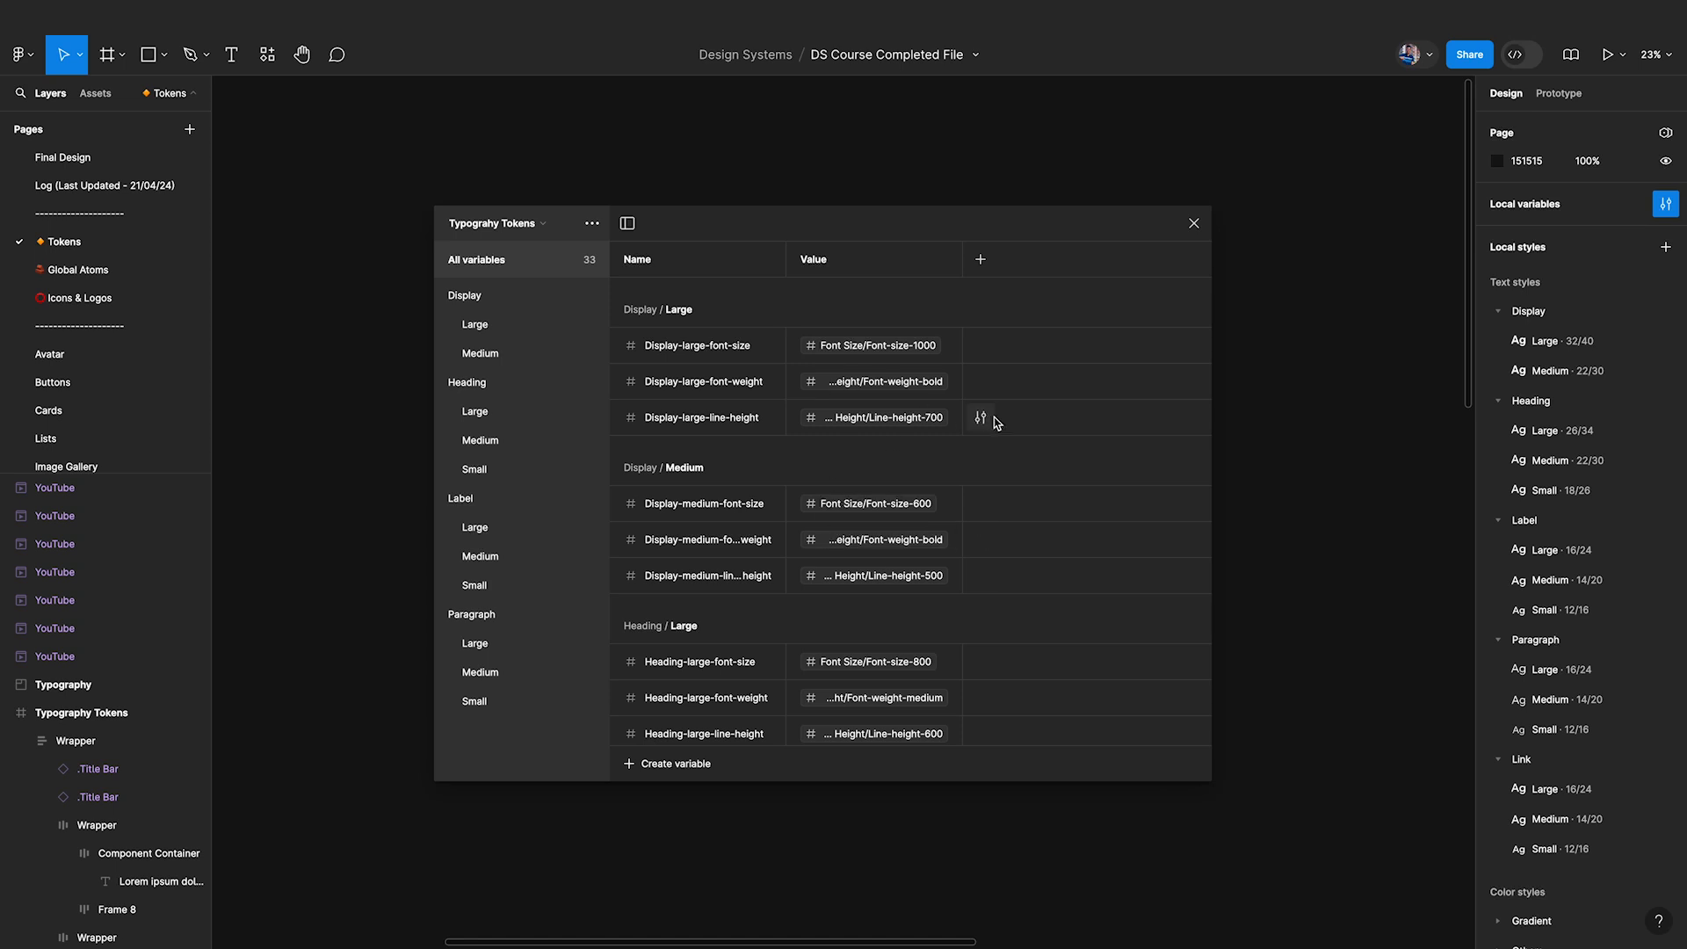
Open the Label Large text style and inspect the variables bound to its font properties.
scroll(1625, 602, "down", 2)
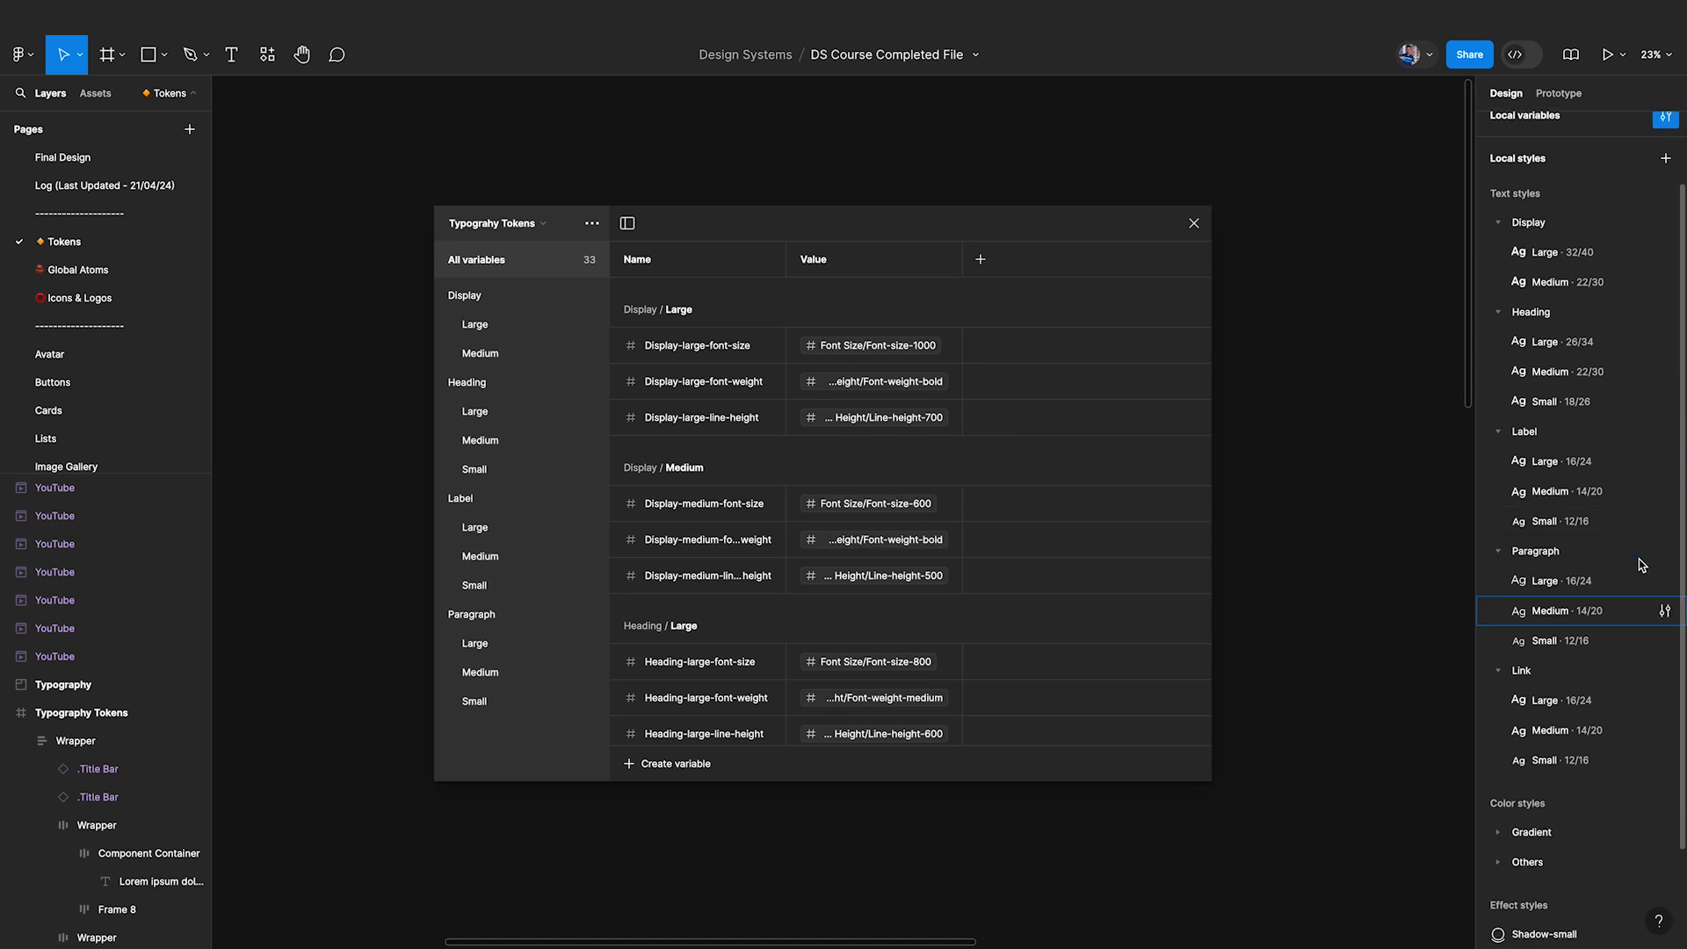
left_click(1664, 462)
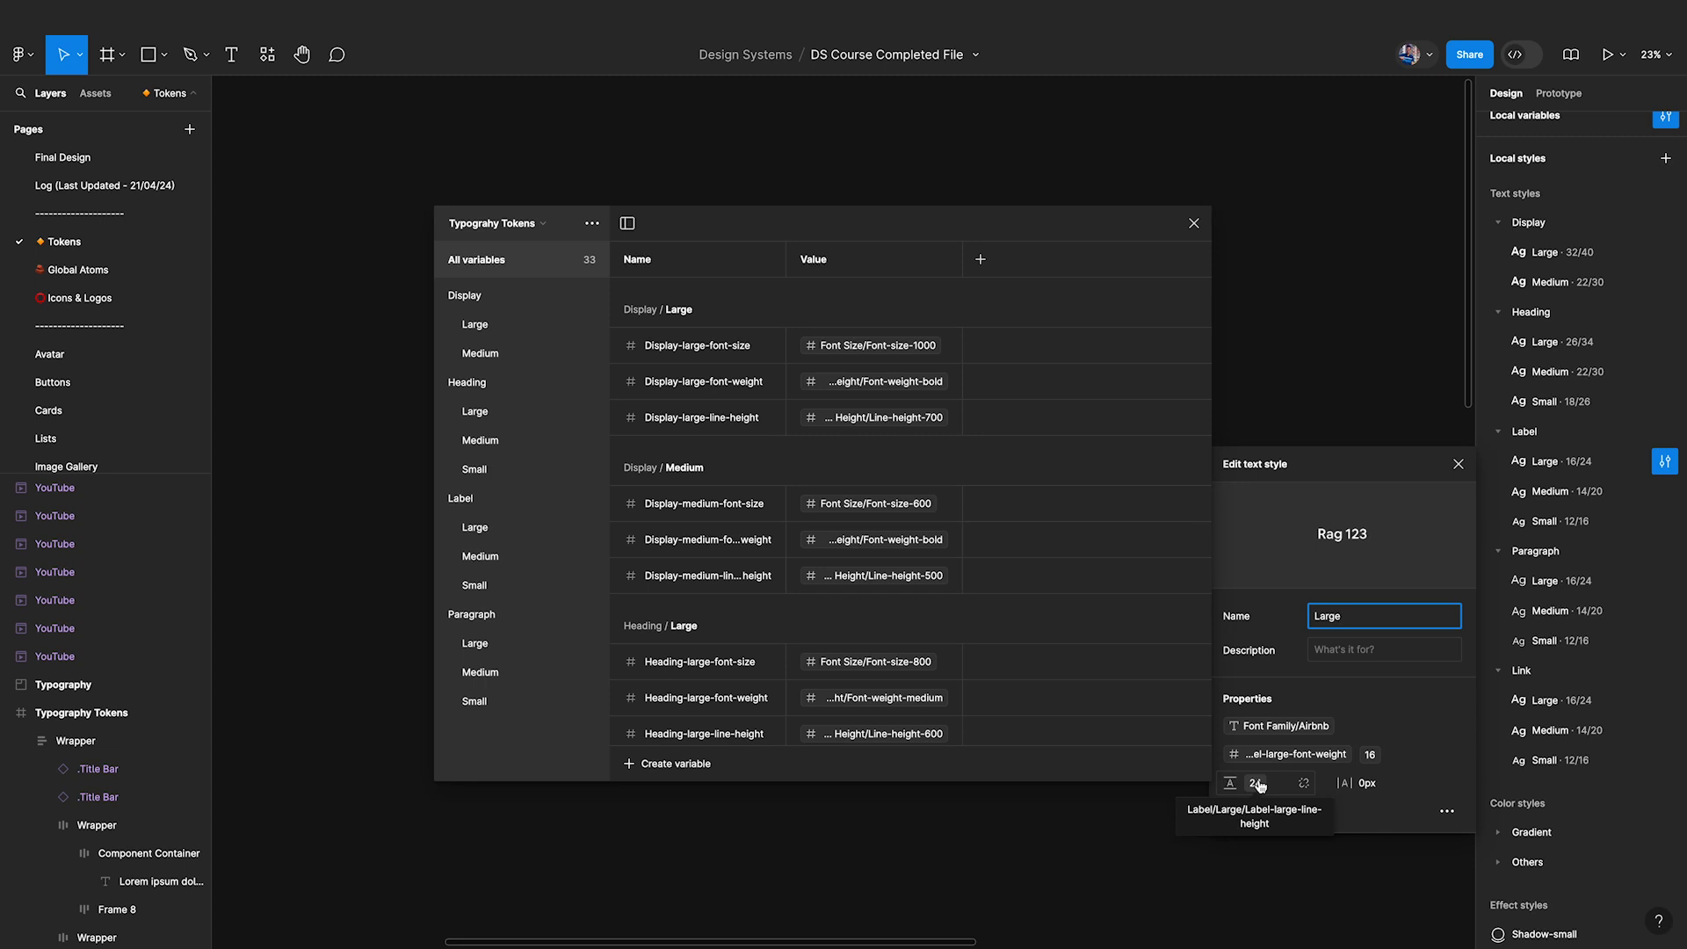
left_click(1382, 483)
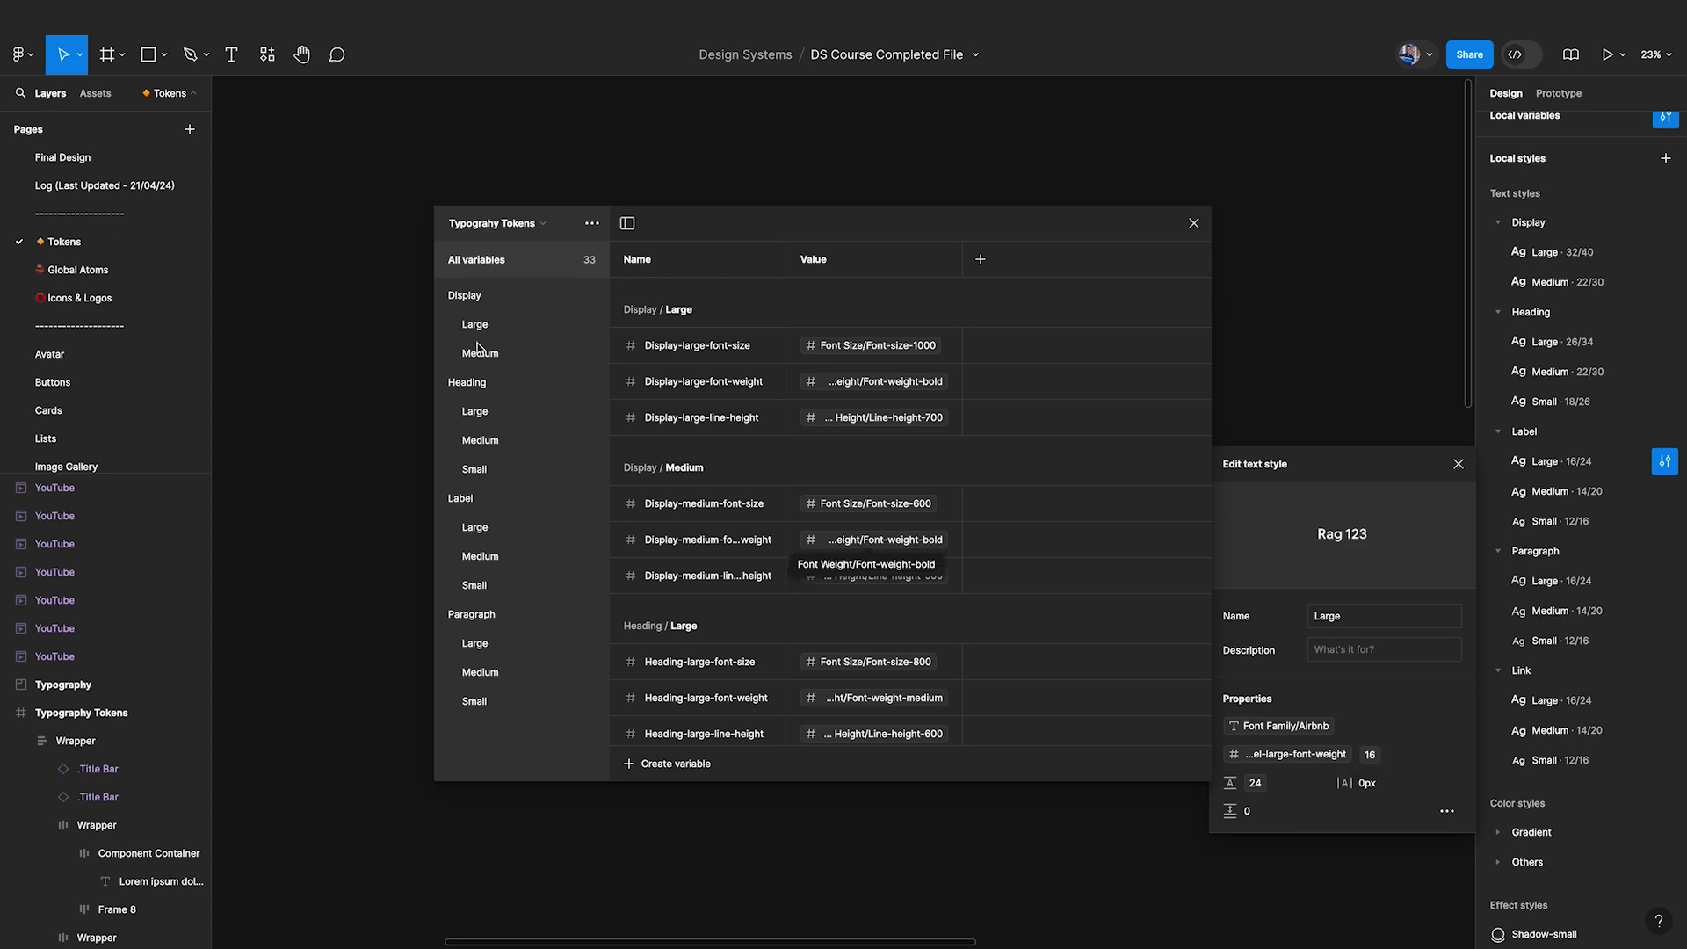
Switch to the Typography collection, compare its variables with the Label Large style's properties, and close the style editor.
left_click(491, 223)
left_click(502, 160)
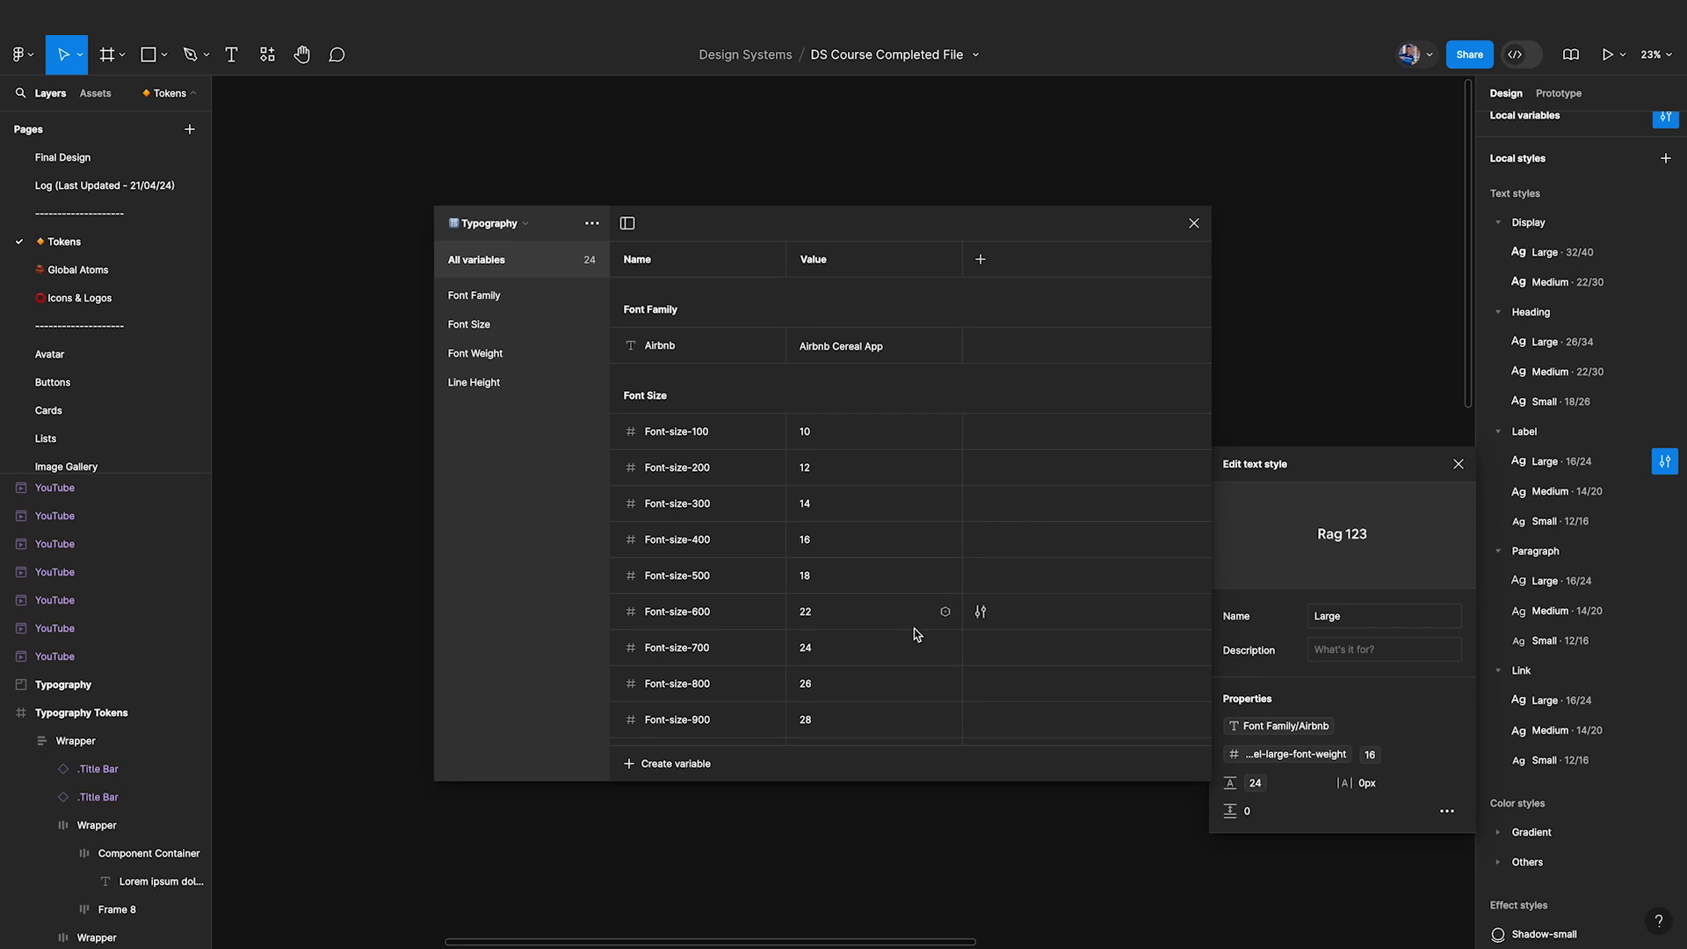
scroll(911, 633, "down", 4)
scroll(911, 632, "up", 2)
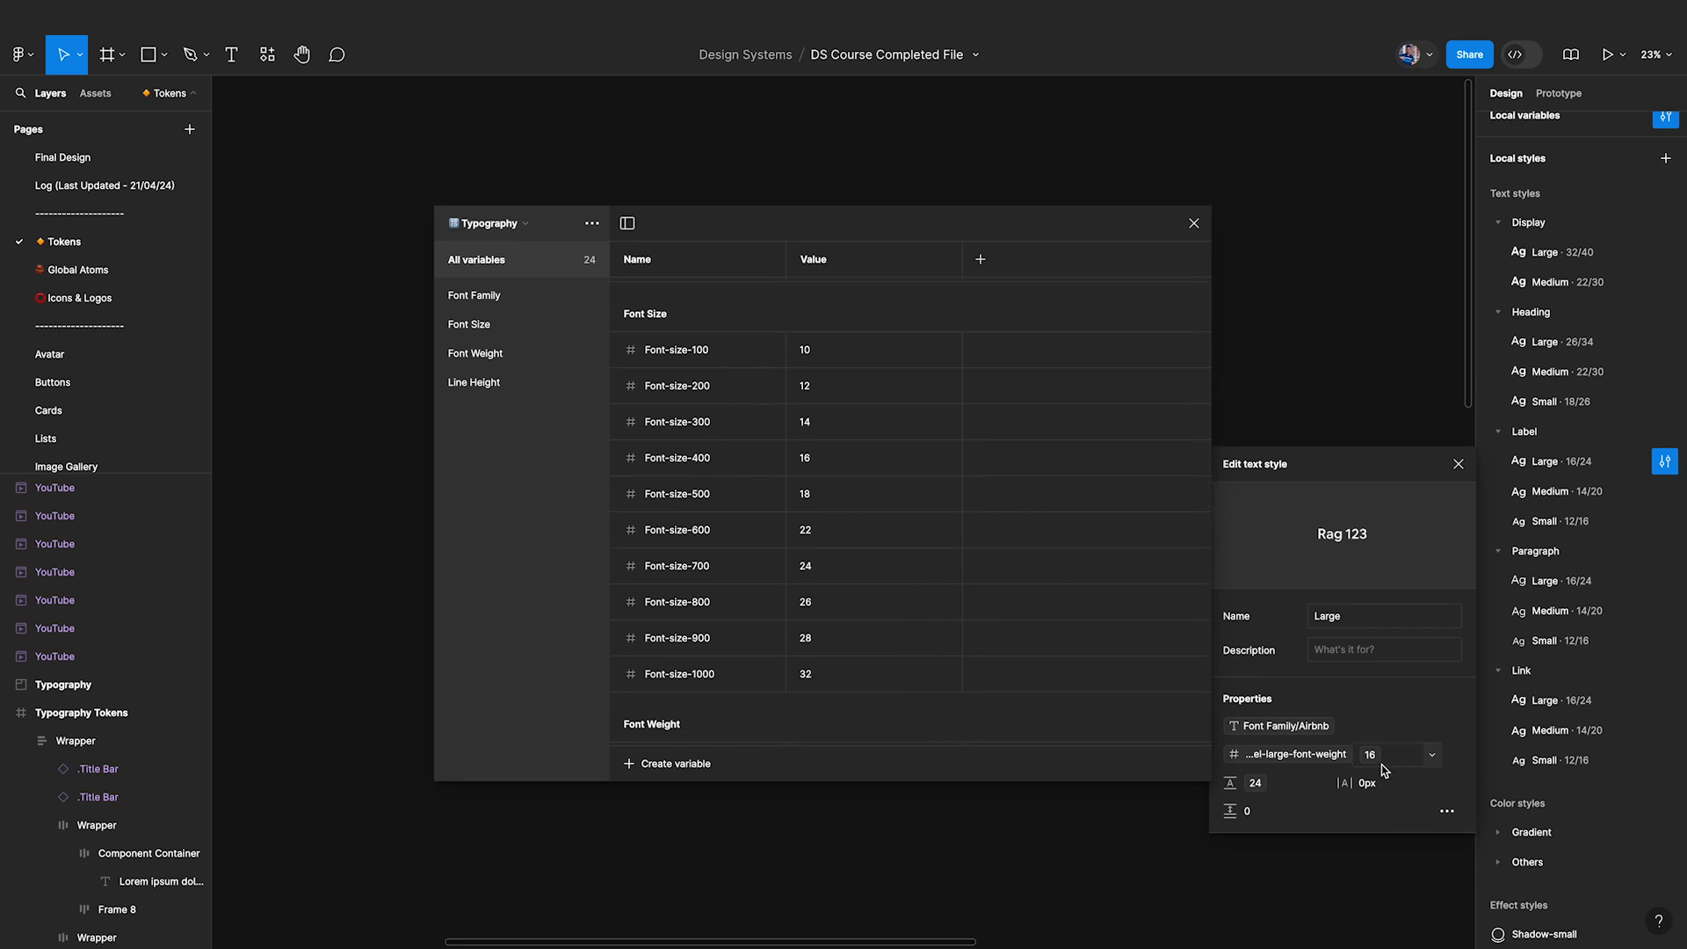
left_click(1457, 464)
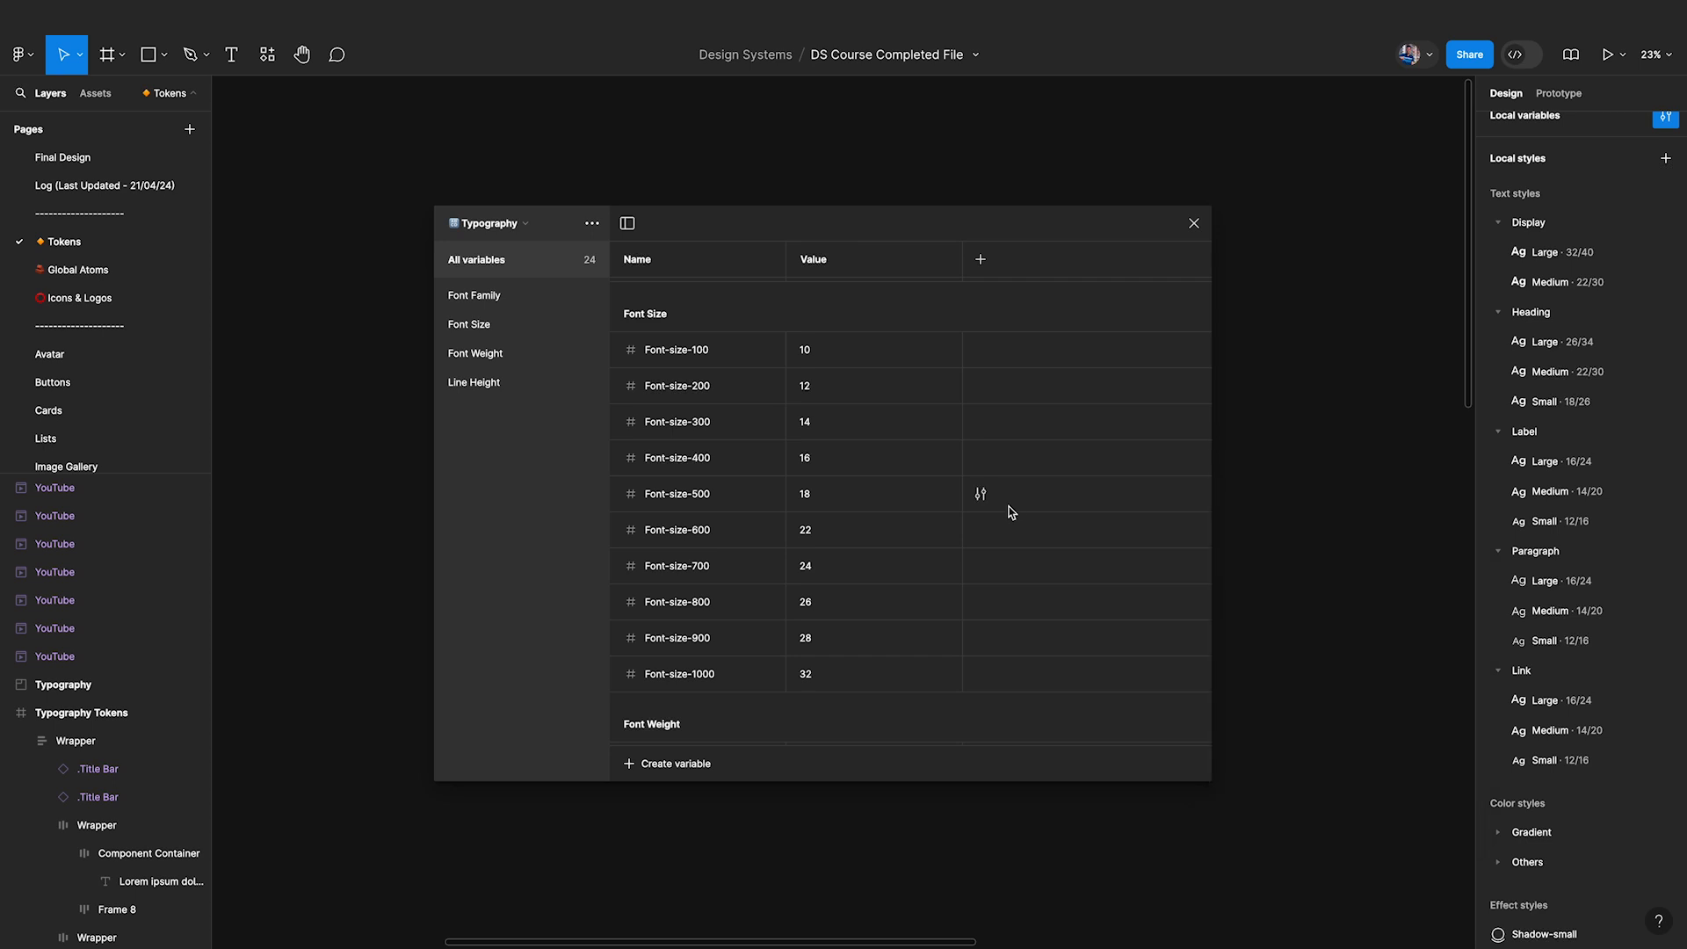